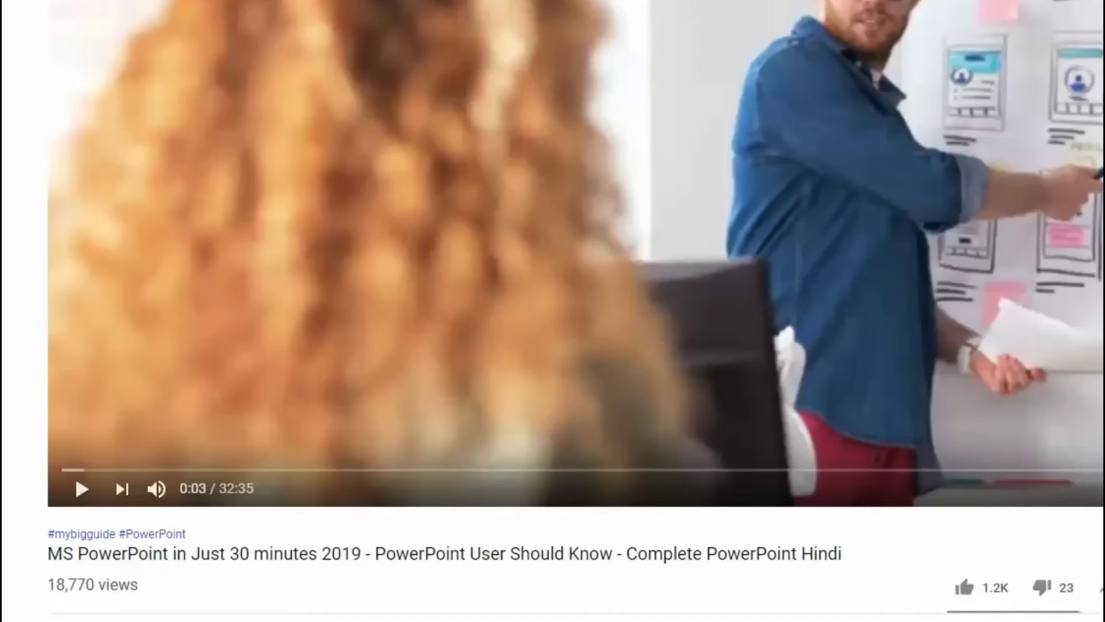
Expand the PowerPoint tutorial's description with SHOW MORE and scroll through its links and playlists.
{"action": "scroll", "coordinate": [160, 299], "scroll_direction": "down", "scroll_amount": 8}
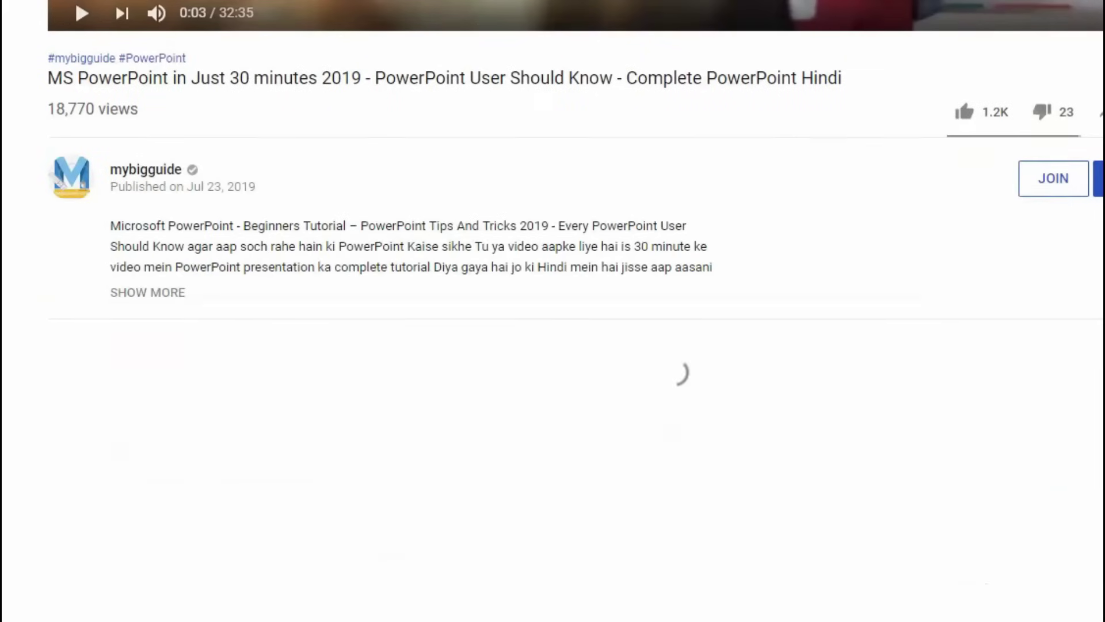
{"action": "left_click", "coordinate": [161, 293]}
{"action": "scroll", "coordinate": [49, 349], "scroll_direction": "down", "scroll_amount": 1}
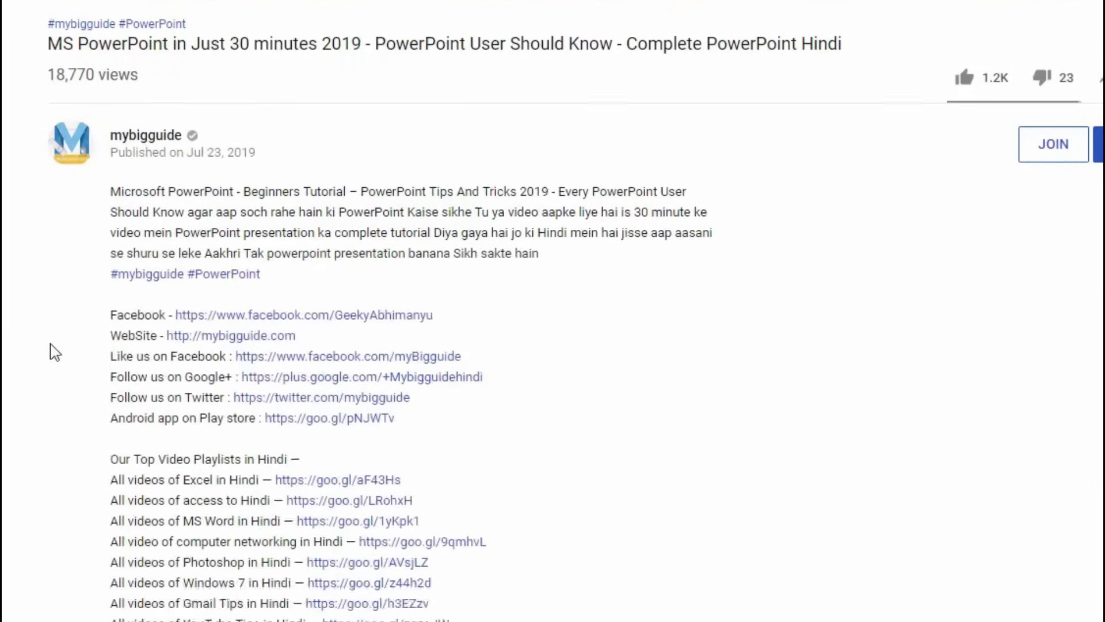
{"action": "scroll", "coordinate": [118, 260], "scroll_direction": "down", "scroll_amount": 4}
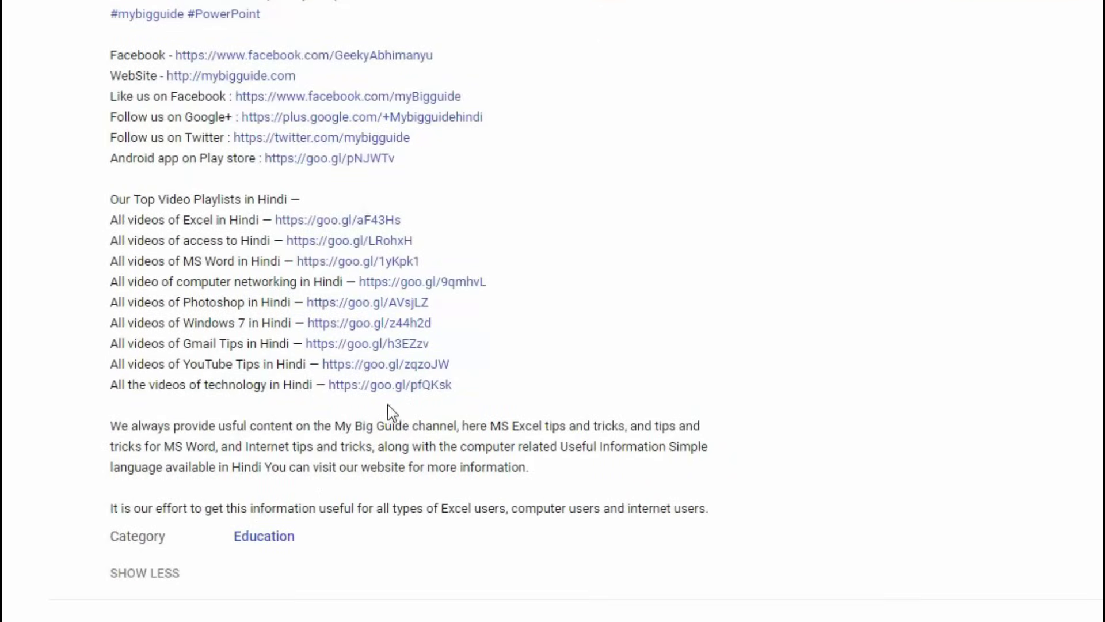
{"action": "scroll", "coordinate": [129, 416], "scroll_direction": "down", "scroll_amount": 3}
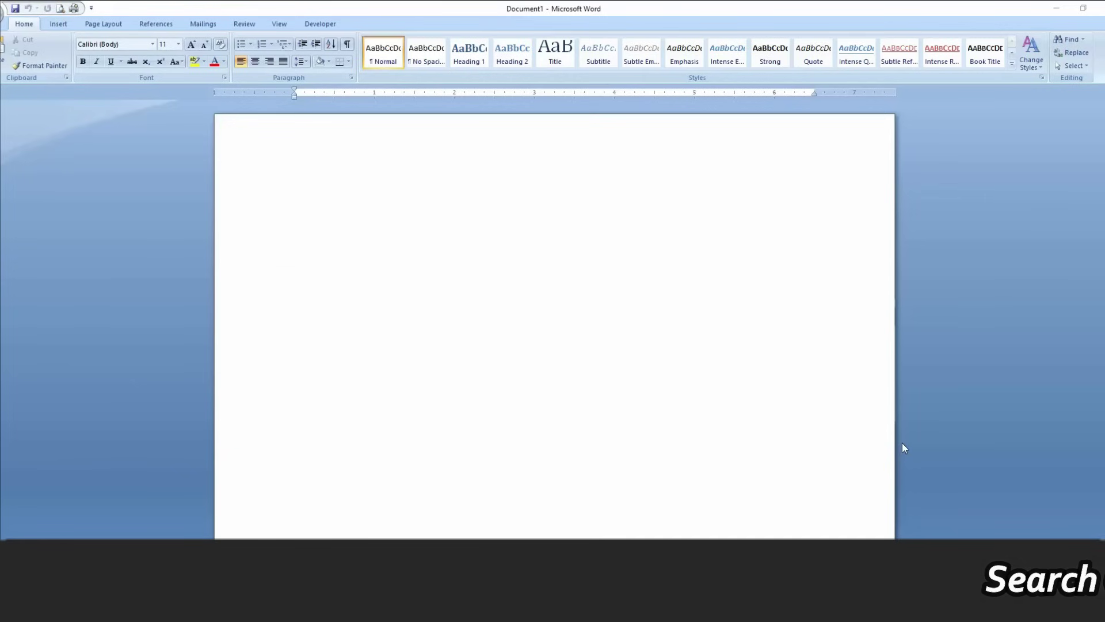
Change the blank document's paper size from Letter to A4 (8.27" x 11.69").
{"action": "left_click", "coordinate": [60, 25]}
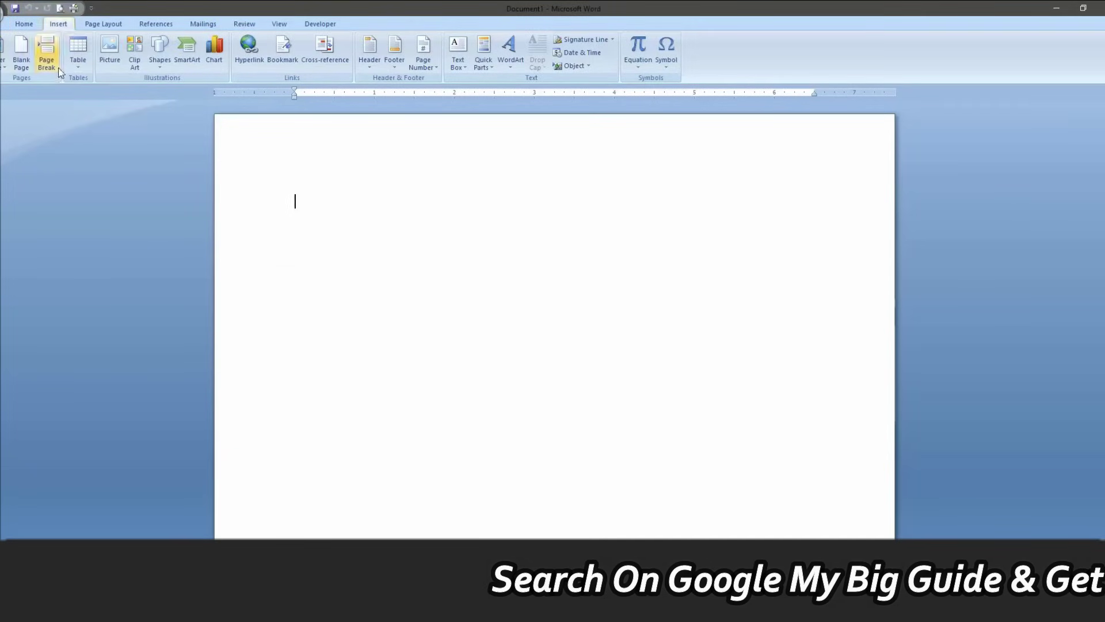
{"action": "left_click", "coordinate": [107, 25]}
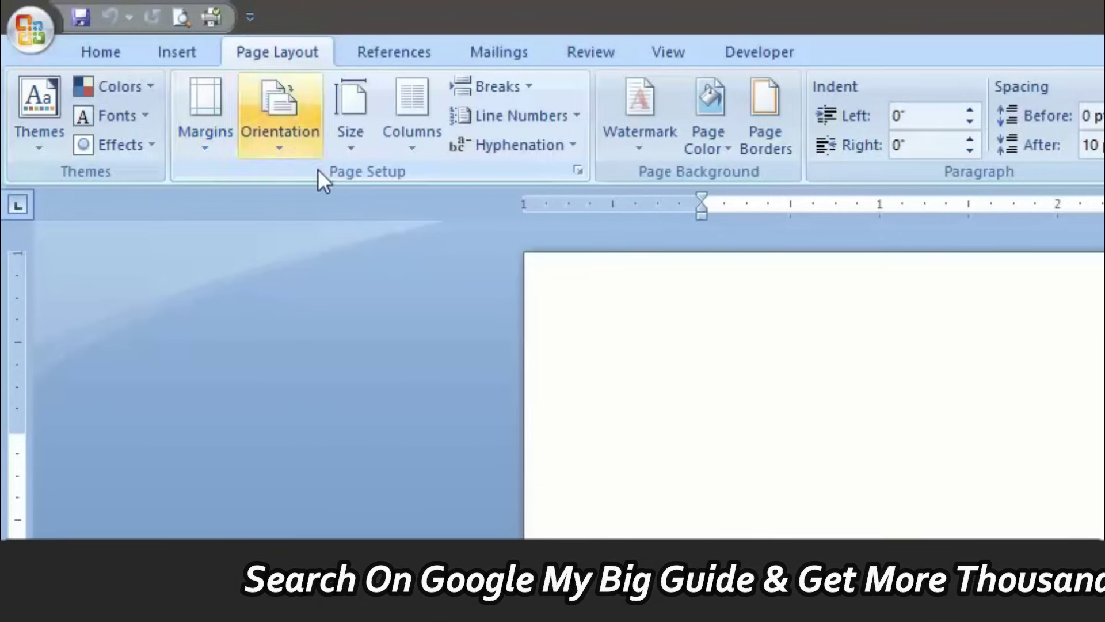
{"action": "left_click", "coordinate": [364, 151]}
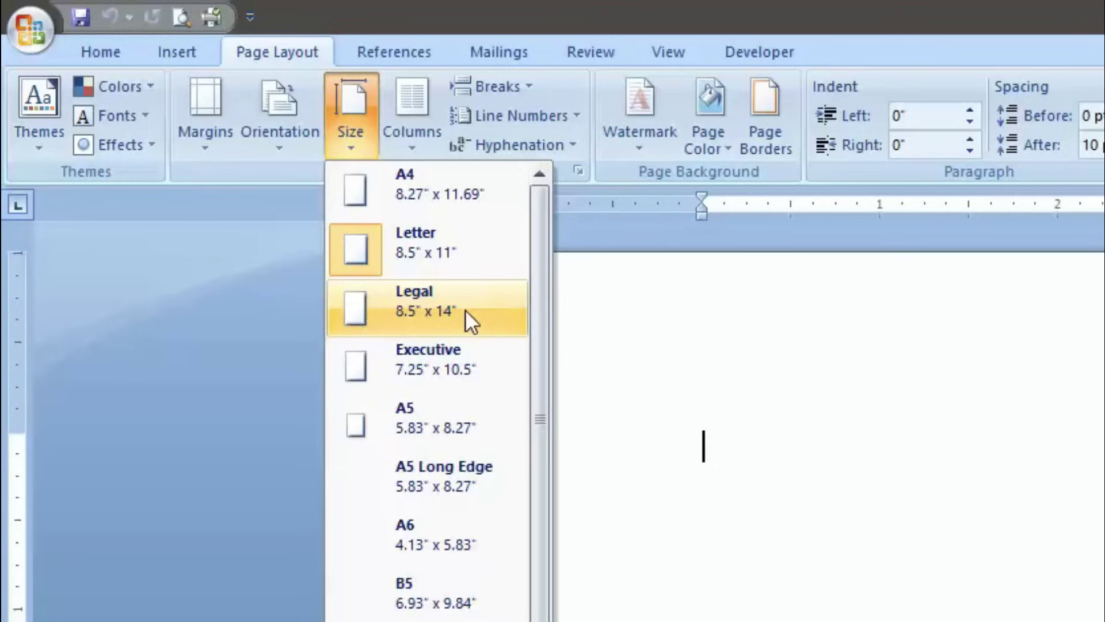
{"action": "left_click", "coordinate": [461, 192]}
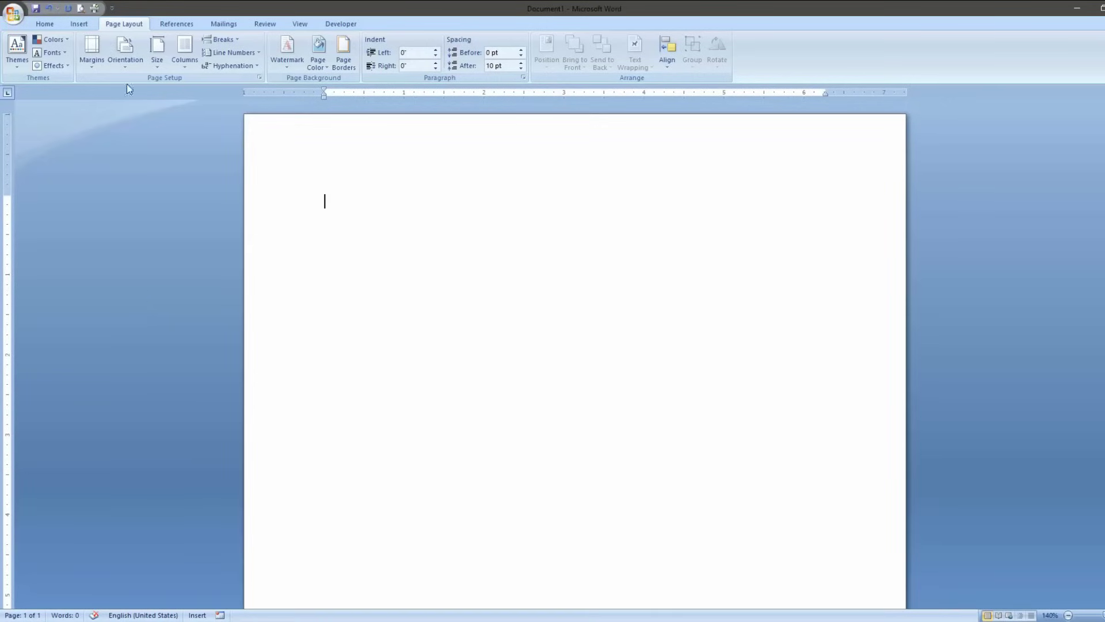
Set custom margins of 1.5" left and 0.5" right in Page Setup, keeping 1" top and bottom.
{"action": "left_click", "coordinate": [92, 65]}
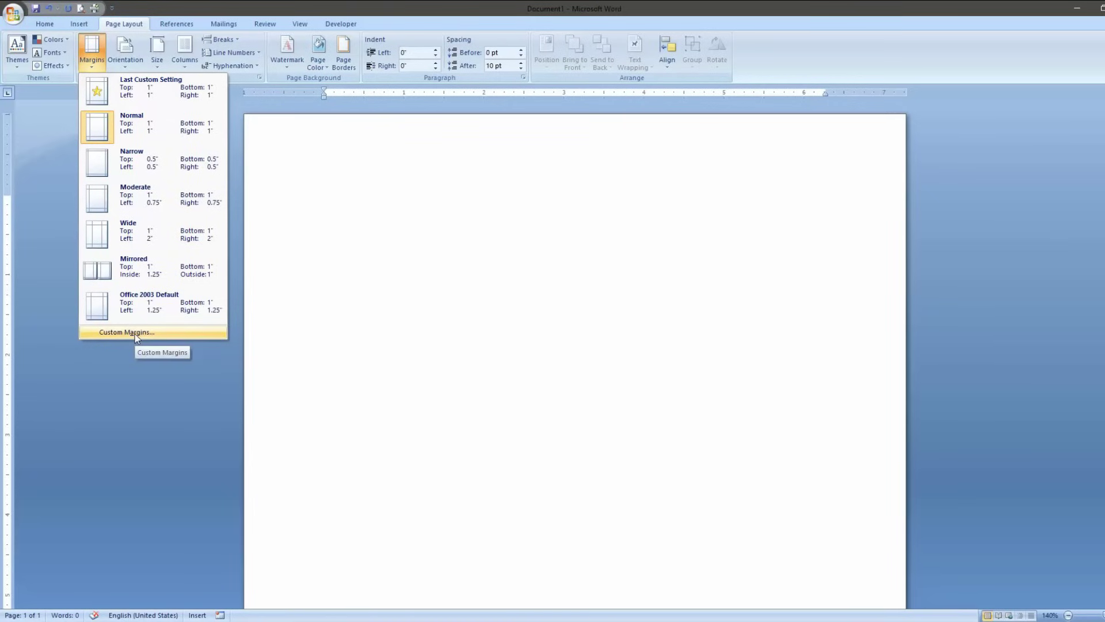
{"action": "left_click", "coordinate": [113, 333]}
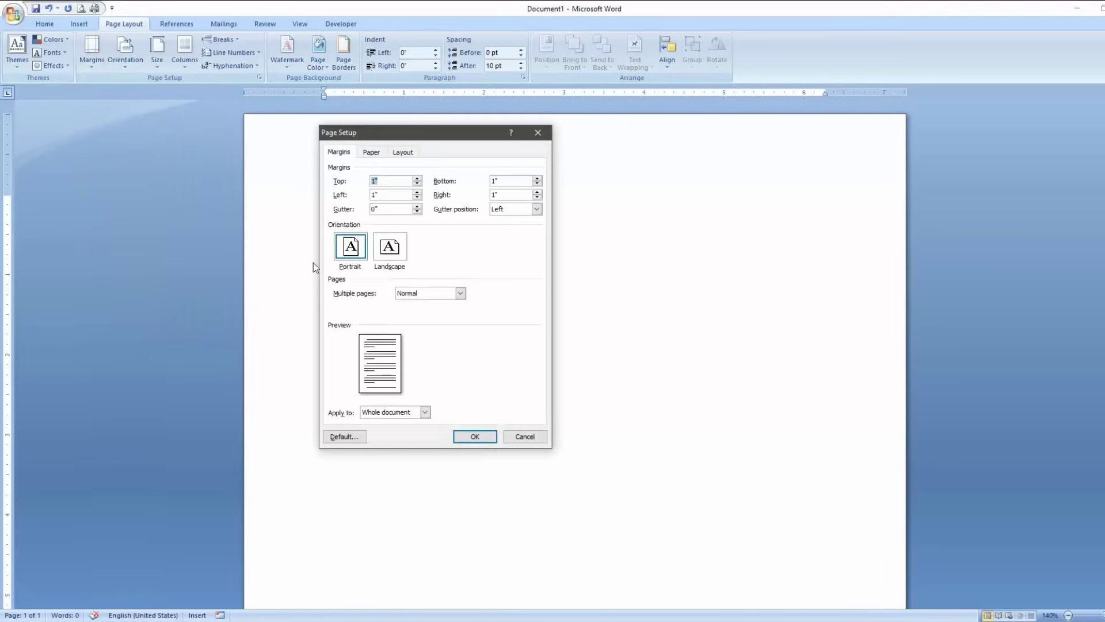
{"action": "left_click_drag", "start_coordinate": [409, 136], "coordinate": [546, 201]}
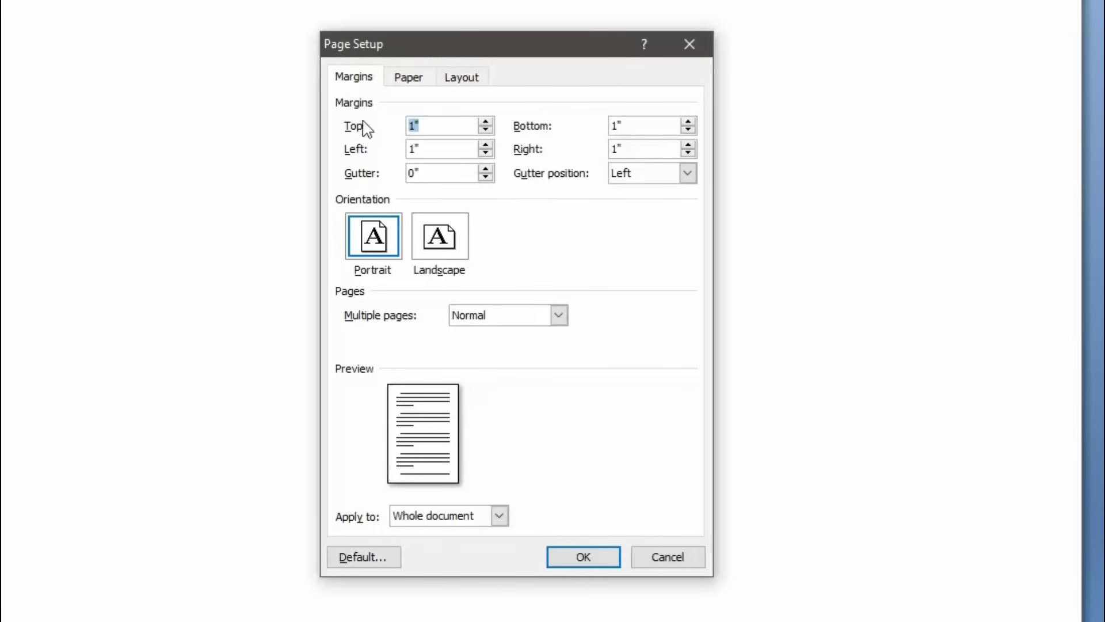
{"action": "left_click", "coordinate": [439, 148]}
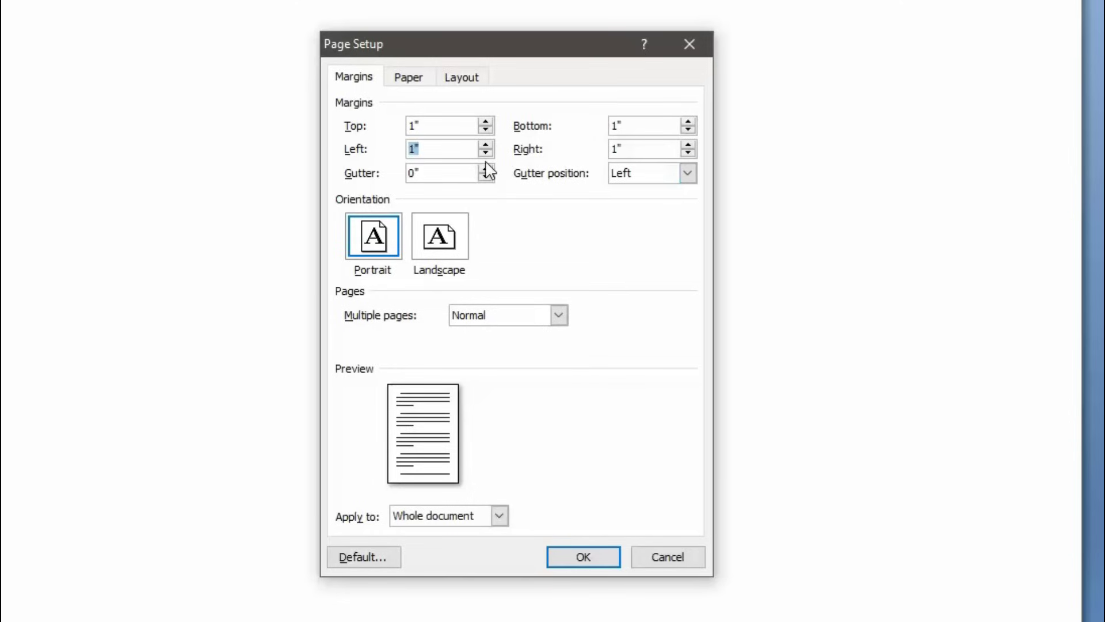
{"action": "type", "text": "1.5"}
{"action": "key", "text": "Tab"}
{"action": "key", "text": "BackSpace"}
{"action": "type", "text": "5"}
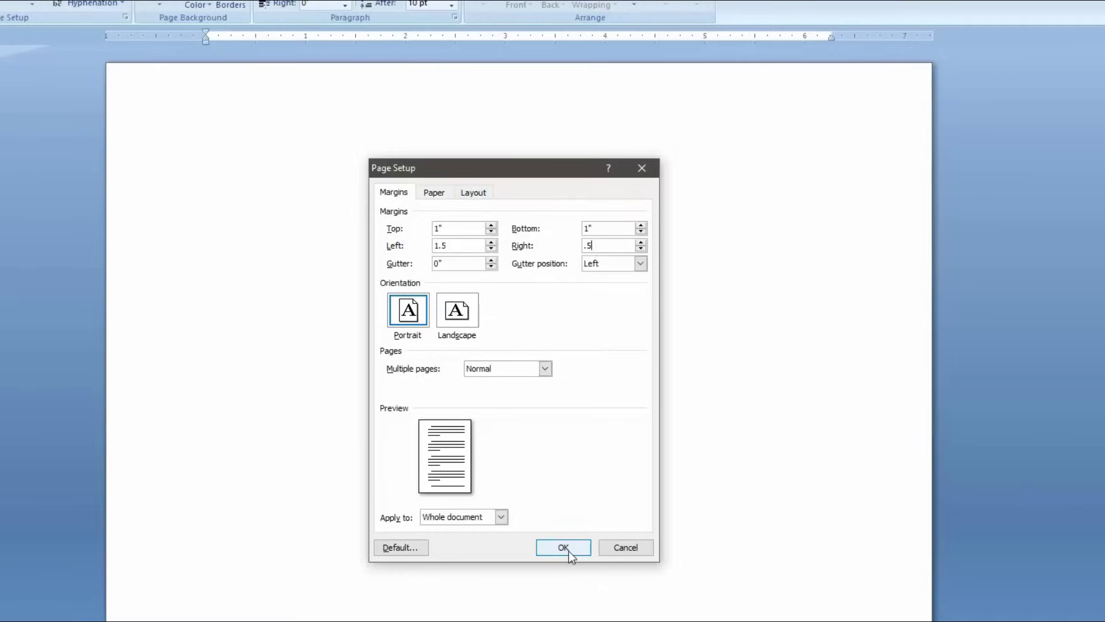
{"action": "left_click", "coordinate": [569, 551]}
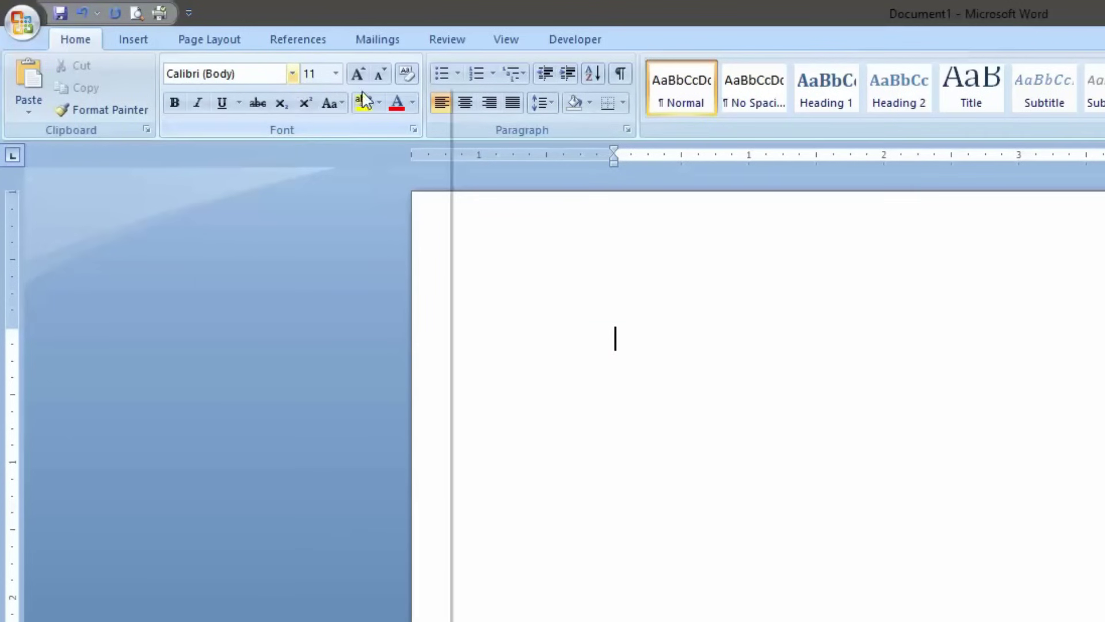
Choose Kruti Dev 010 at size 16 from the Home tab font boxes.
{"action": "left_click", "coordinate": [292, 74]}
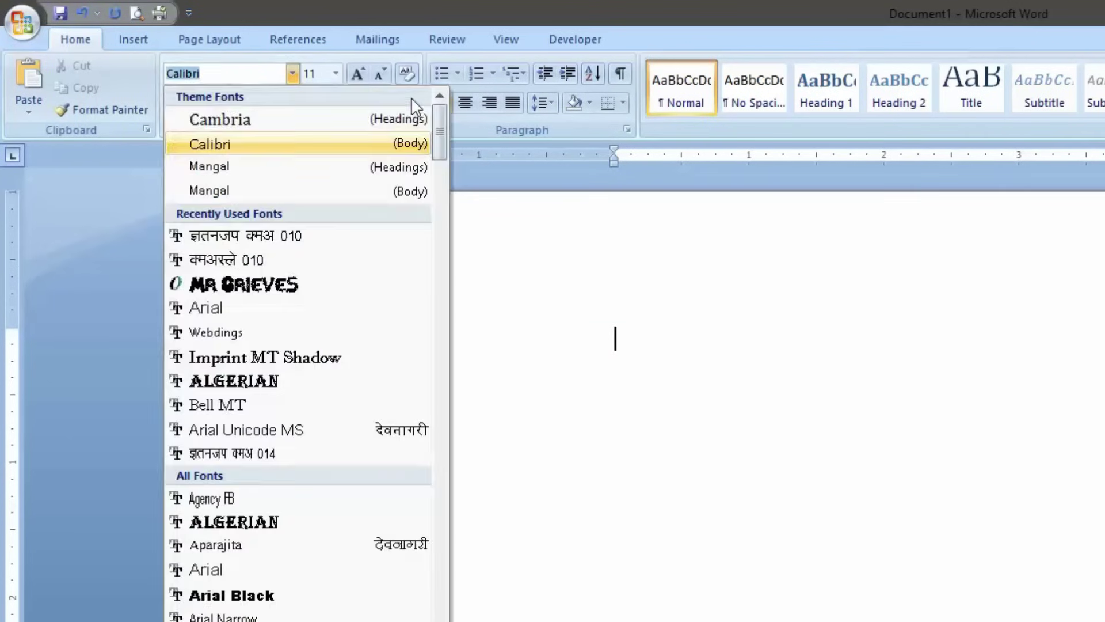
{"action": "left_click_drag", "start_coordinate": [442, 136], "coordinate": [444, 140]}
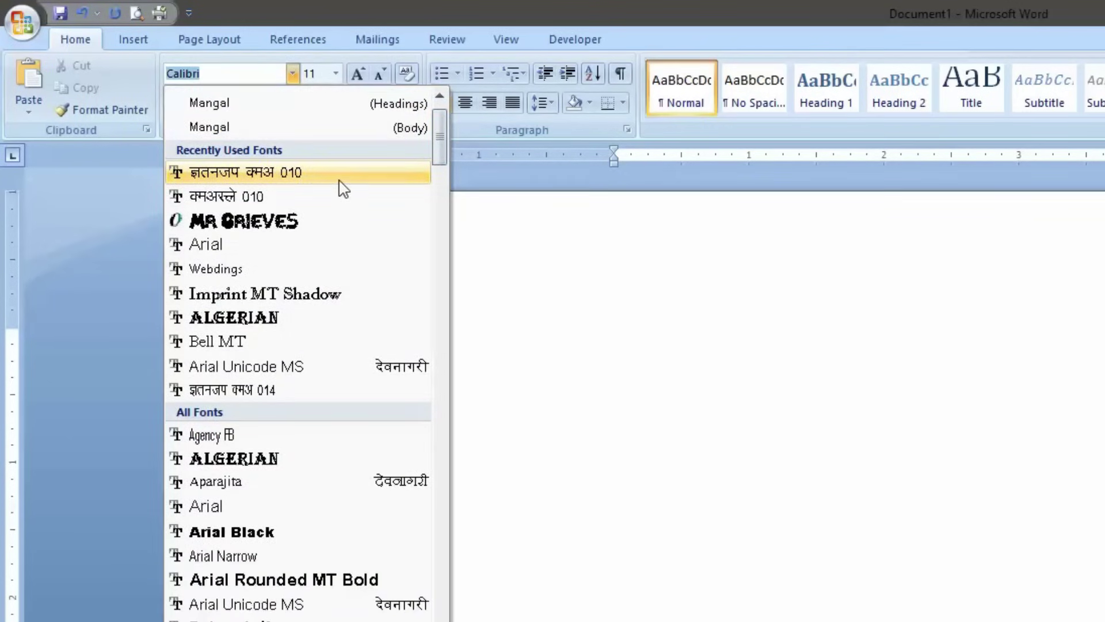
{"action": "left_click", "coordinate": [338, 182]}
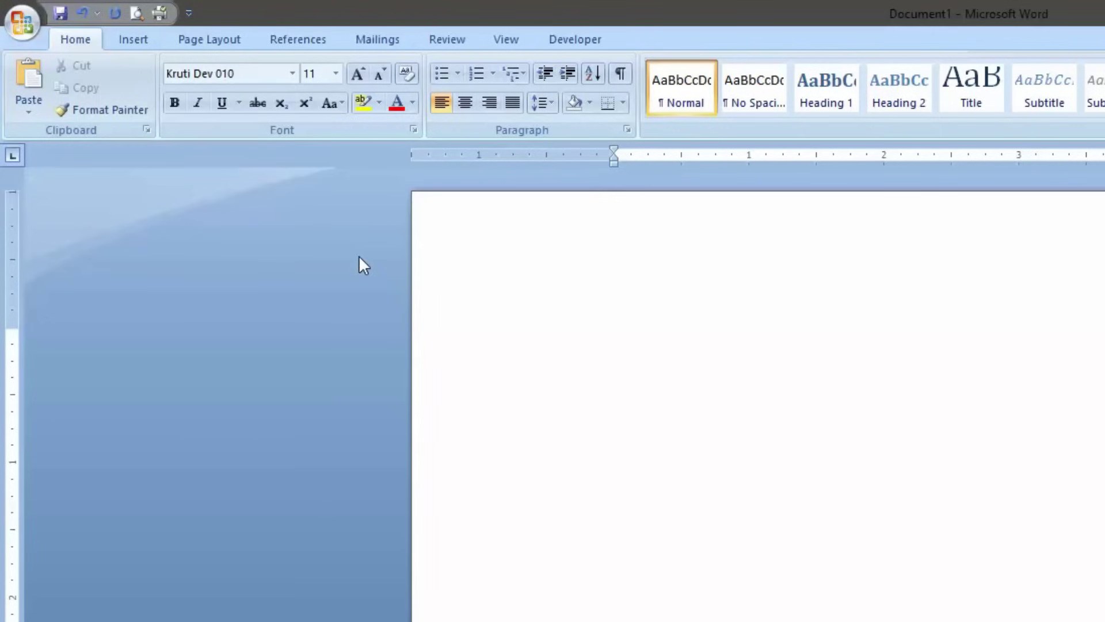
{"action": "left_click", "coordinate": [337, 73]}
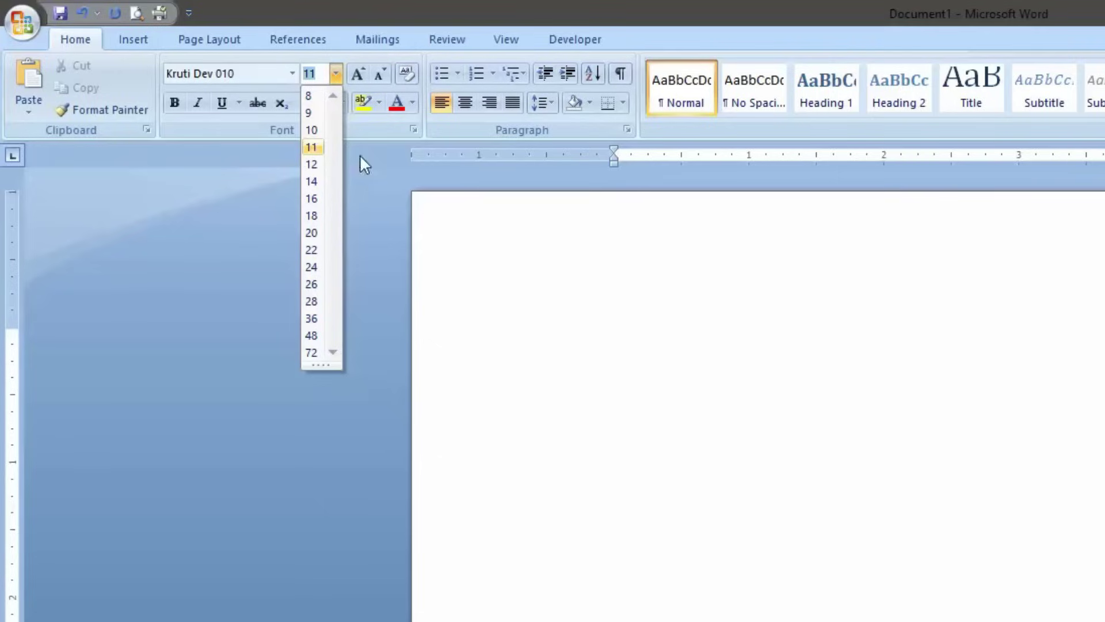
{"action": "left_click", "coordinate": [314, 199]}
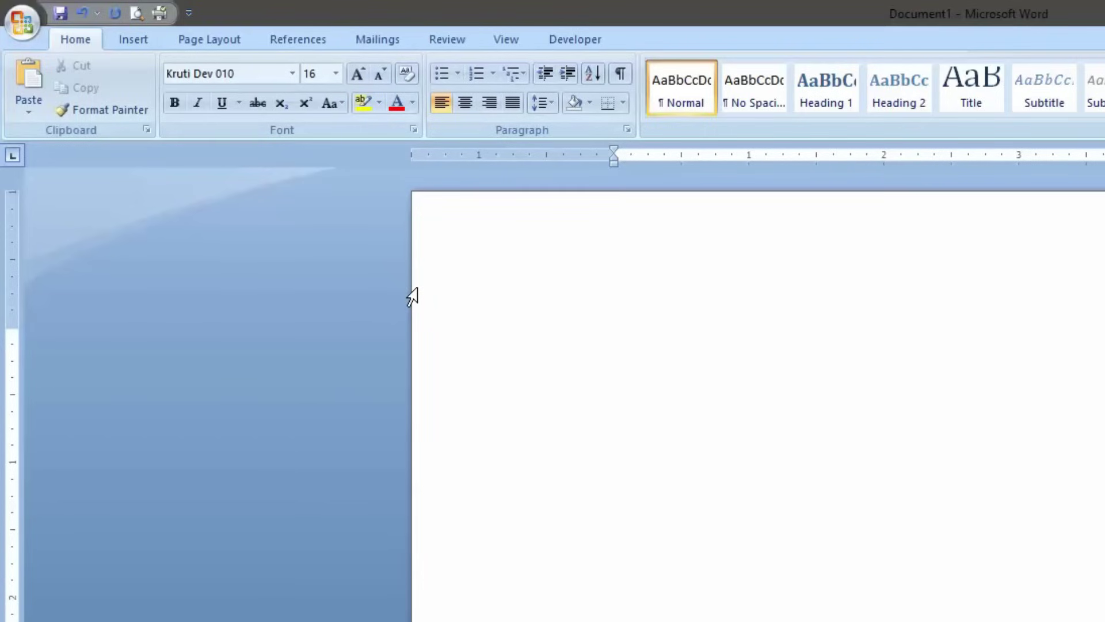
Type the Hindi heading कार्यालय का नाम in Kruti Dev.
{"action": "type", "text": "dk"}
{"action": "key", "text": "BackSpace"}
{"action": "key", "text": "BackSpace"}
{"action": "type", "text": "dk;kZy;"}
{"action": "type", "text": " dk uke"}
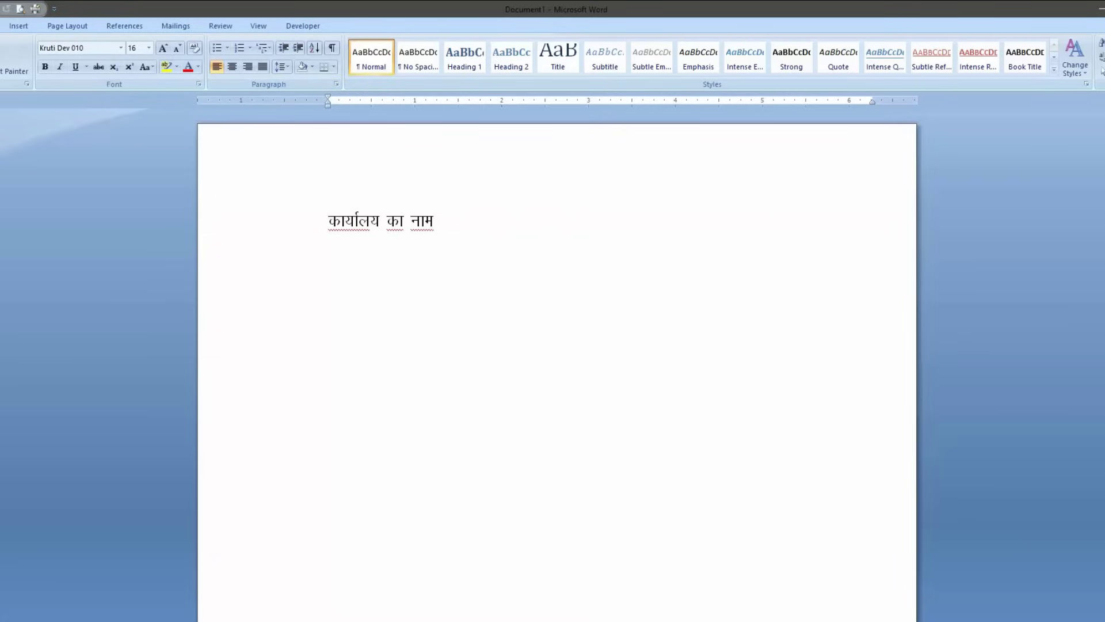
Give the heading 1.0 line spacing with no space after its paragraph.
{"action": "triple_click", "coordinate": [378, 220]}
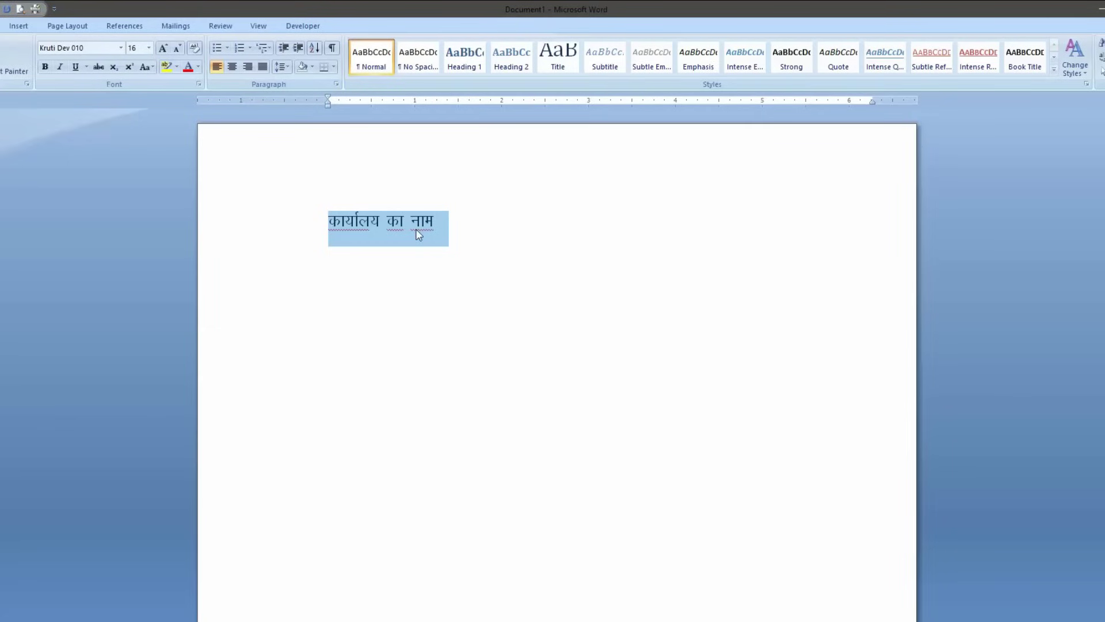
{"action": "left_click", "coordinate": [282, 67]}
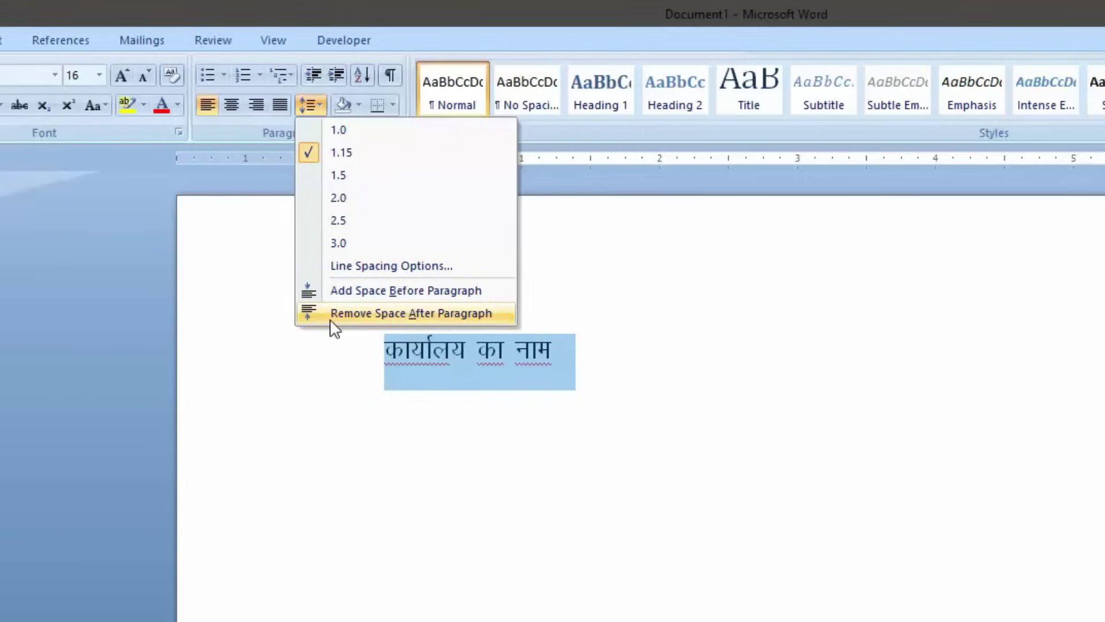
{"action": "left_click", "coordinate": [382, 317]}
{"action": "left_click", "coordinate": [308, 104]}
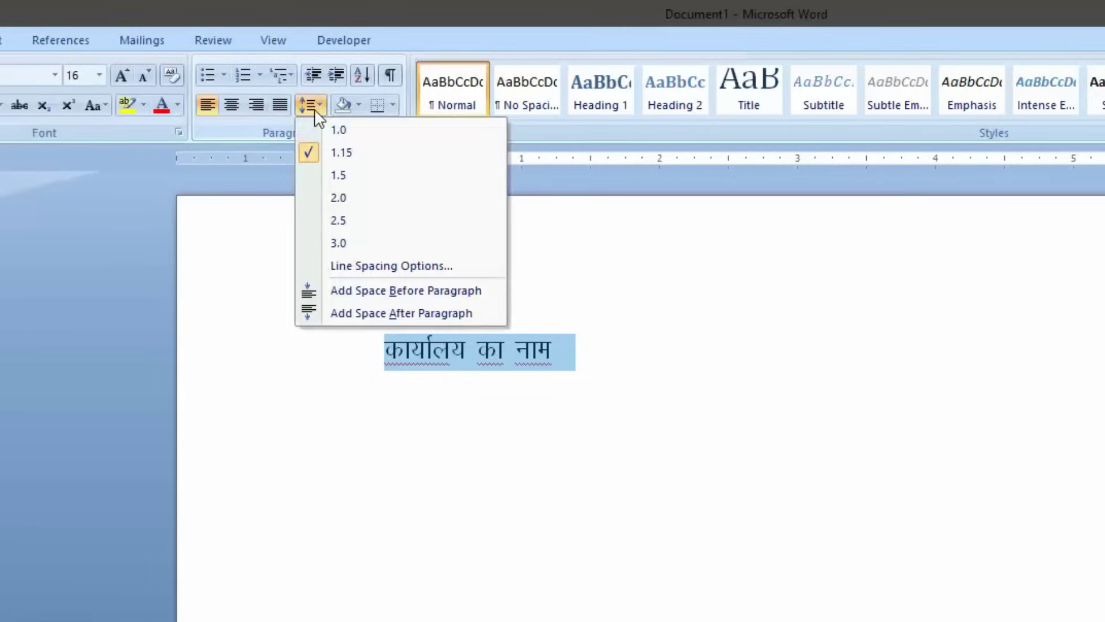
{"action": "left_click", "coordinate": [354, 131]}
{"action": "left_click", "coordinate": [593, 344]}
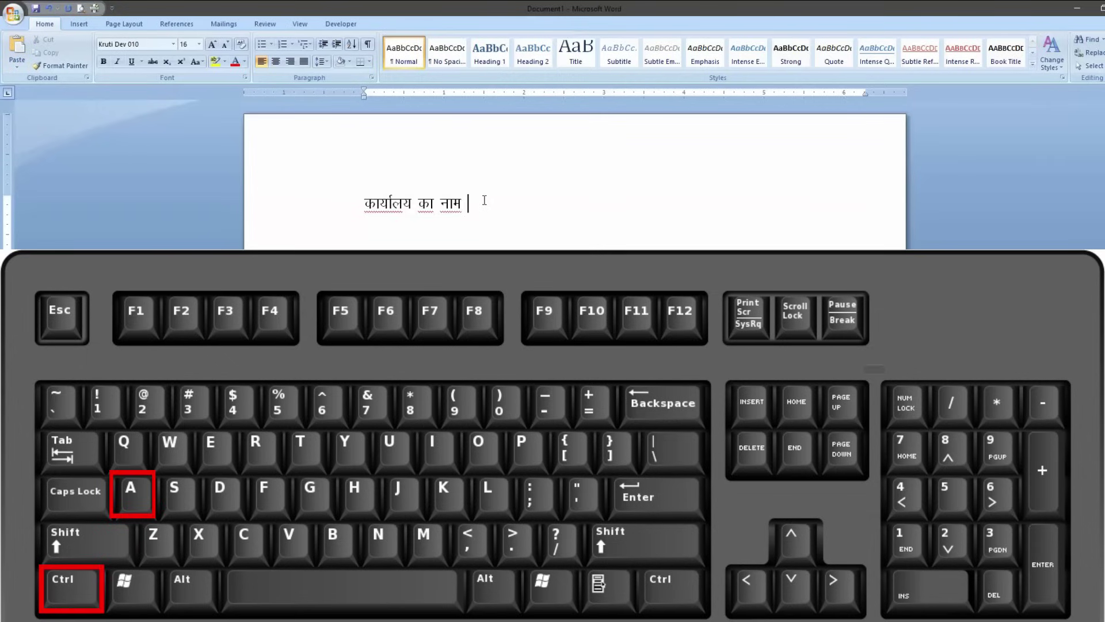
Enlarge the heading to size 28 and center it.
{"action": "key", "text": "ctrl+a"}
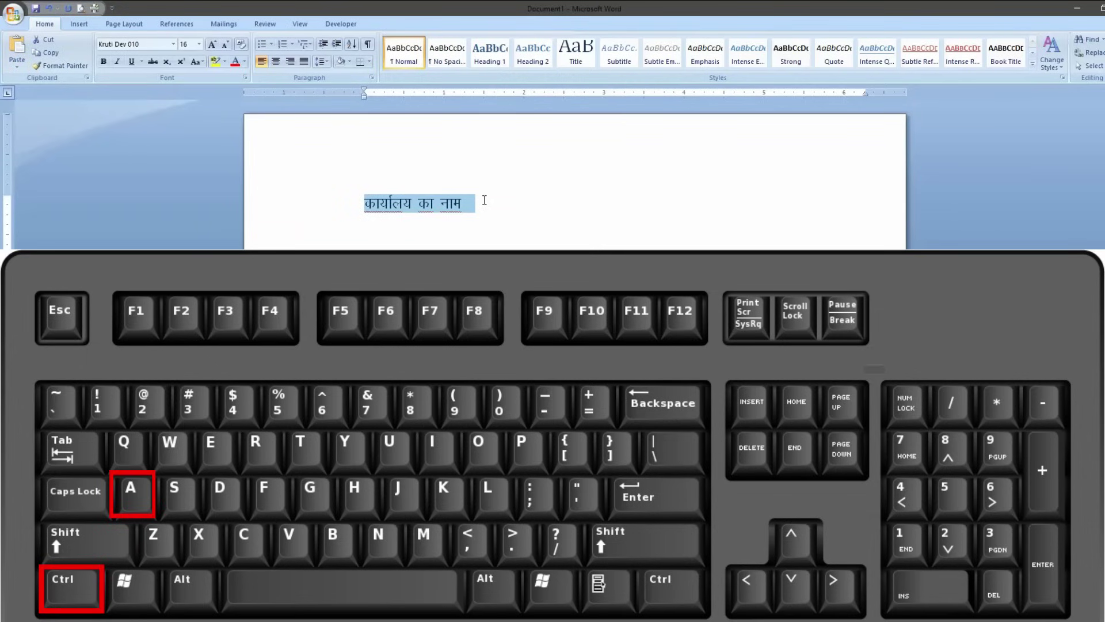
{"action": "key", "text": "ctrl+bracketright"}
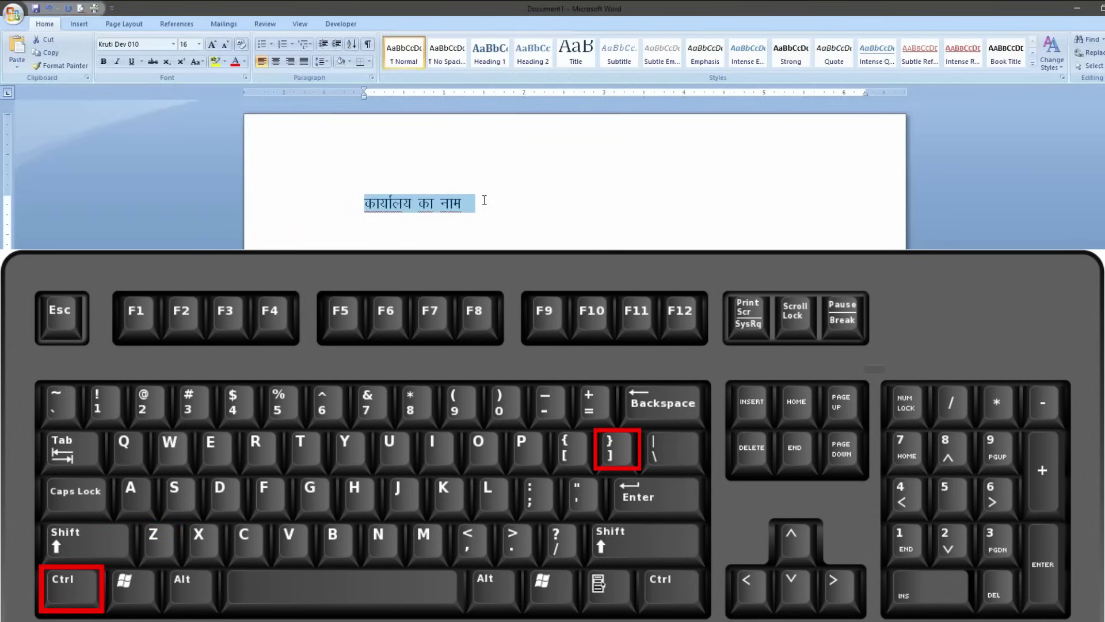
{"action": "key", "text": "ctrl+bracketright"}
{"action": "key", "text": "ctrl+bracketright"}
{"action": "key", "text": "ctrl+bracketright"}
{"action": "key", "text": "ctrl+bracketright"}
{"action": "key", "text": "ctrl+bracketright"}
{"action": "key", "text": "ctrl+bracketright"}
{"action": "key", "text": "ctrl+bracketright"}
{"action": "key", "text": "ctrl+bracketright"}
{"action": "key", "text": "ctrl+bracketright"}
{"action": "key", "text": "ctrl+bracketright"}
{"action": "key", "text": "ctrl+bracketright"}
{"action": "key", "text": "ctrl+bracketright"}
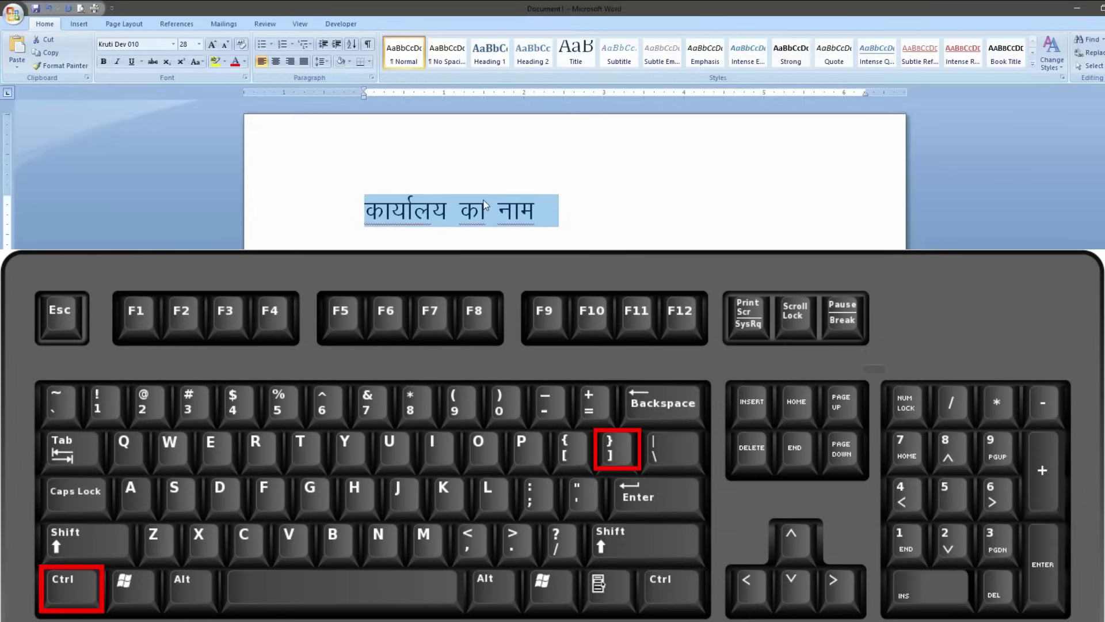
{"action": "key", "text": "ctrl+e"}
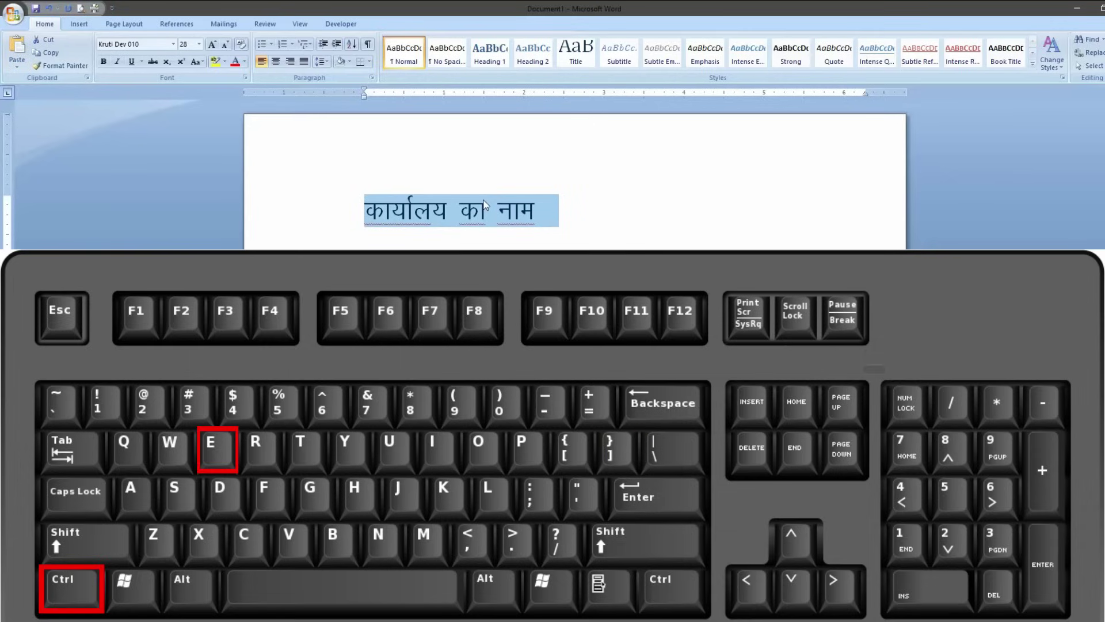
{"action": "key", "text": "ctrl+e"}
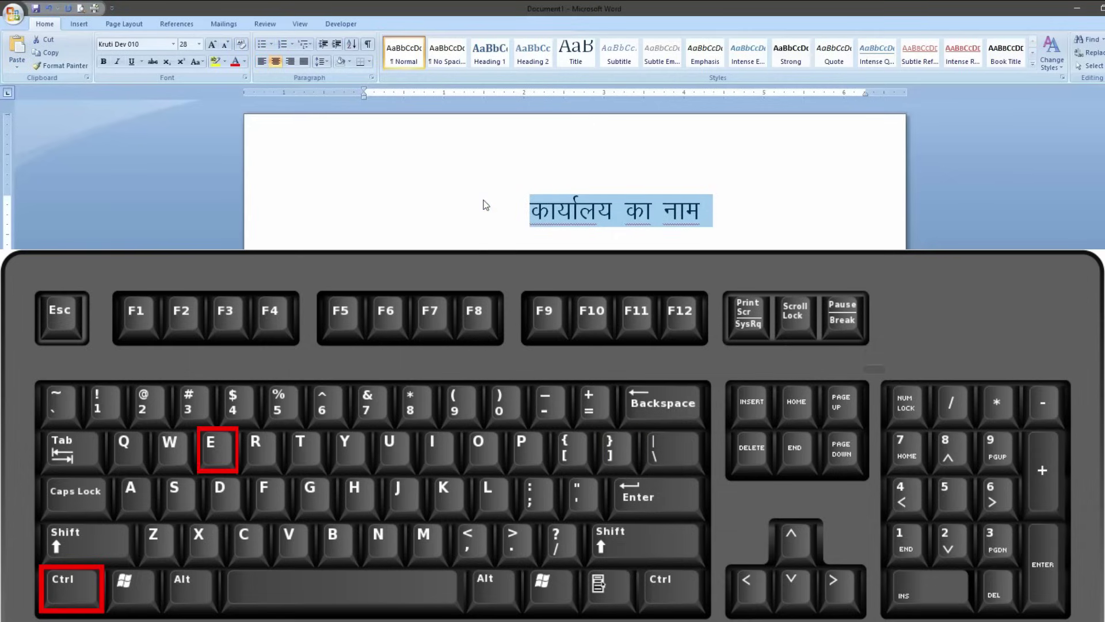
{"action": "key", "text": "Right"}
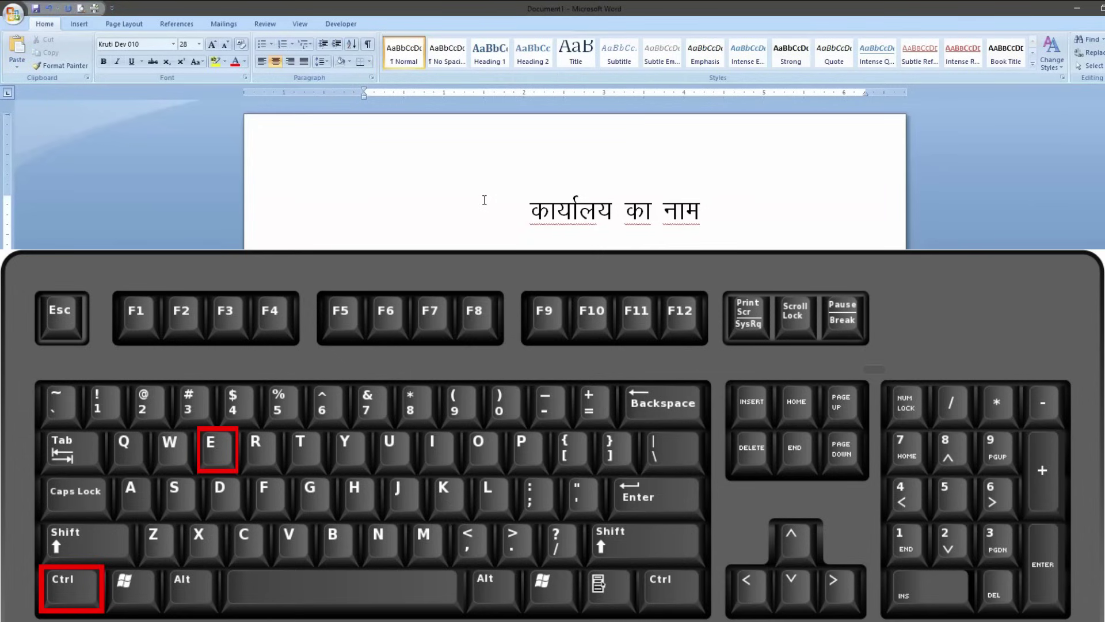
Start a new left-aligned line below the heading at the smaller size 16.
{"action": "key", "text": "Return"}
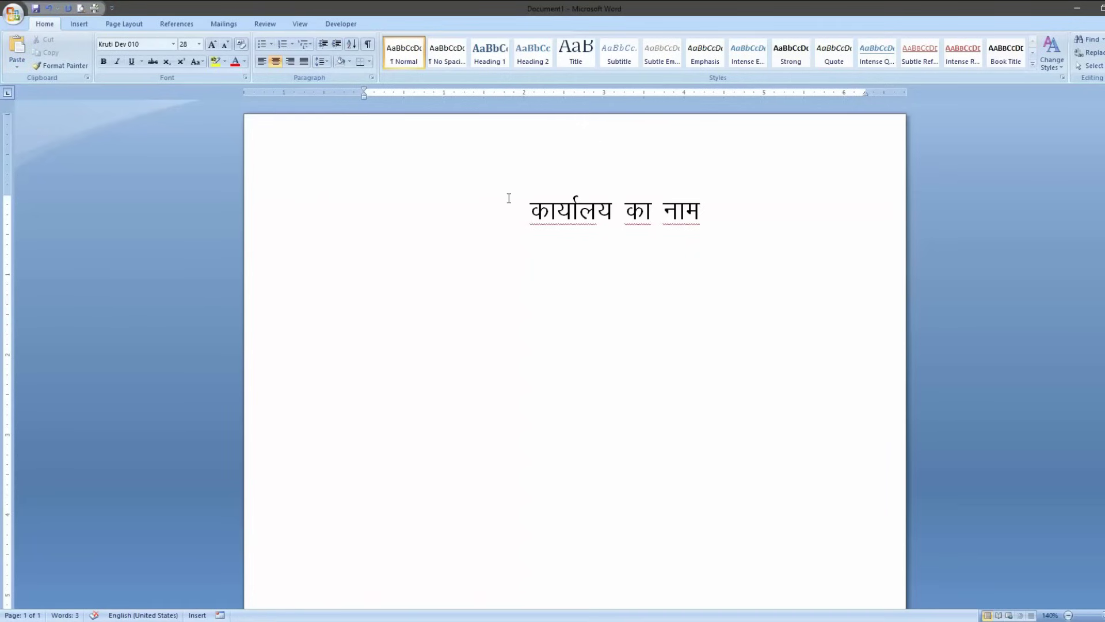
{"action": "key", "text": "ctrl+bracketleft"}
{"action": "key", "text": "ctrl+bracketleft"}
{"action": "key", "text": "ctrl+bracketleft"}
{"action": "key", "text": "ctrl+bracketleft"}
{"action": "key", "text": "ctrl+bracketleft"}
{"action": "key", "text": "ctrl+bracketleft"}
{"action": "key", "text": "ctrl+bracketleft"}
{"action": "key", "text": "ctrl+bracketleft"}
{"action": "key", "text": "ctrl+bracketleft"}
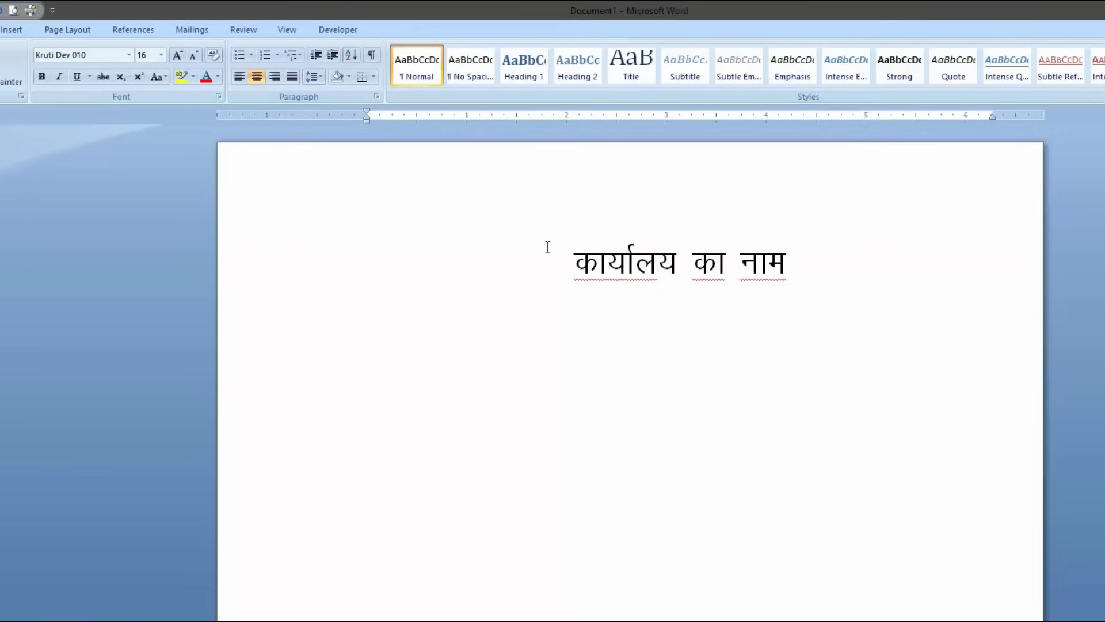
{"action": "key", "text": "ctrl+l"}
Type the reference line पत्र संख्या – 25, /पटल का नाम/, दिनांक : 19.09.2019 with tab gaps.
{"action": "type", "text": "i= la{;k "}
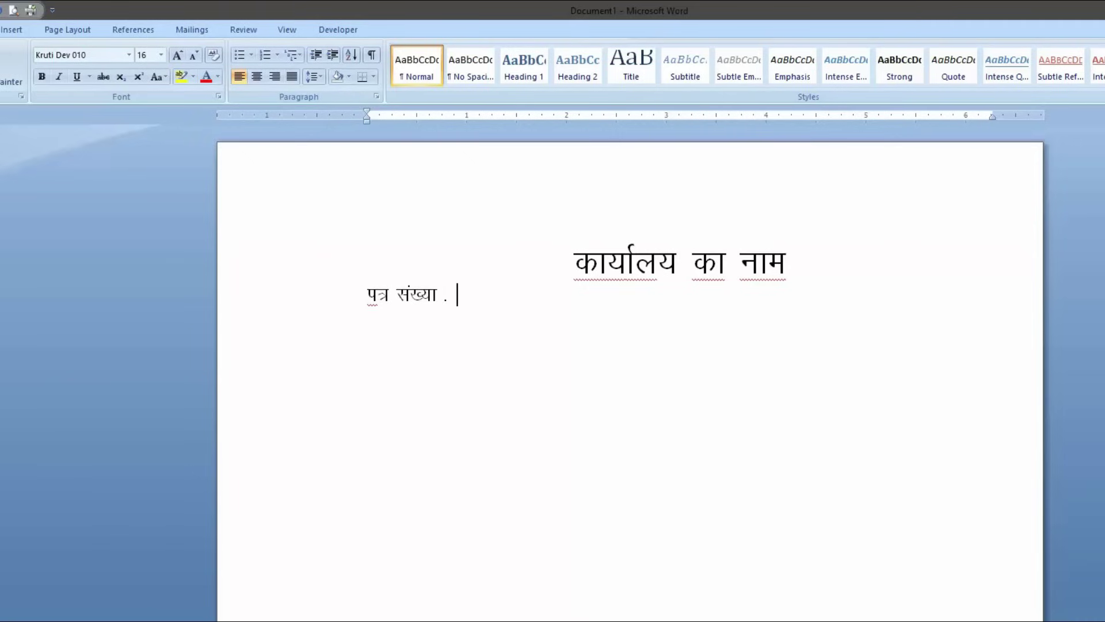
{"action": "type", "text": "&"}
{"action": "type", "text": " 2"}
{"action": "type", "text": "5"}
{"action": "key", "text": "Tab"}
{"action": "key", "text": "Tab"}
{"action": "type", "text": "/"}
{"action": "type", "text": "iV"}
{"action": "type", "text": "y dk uke"}
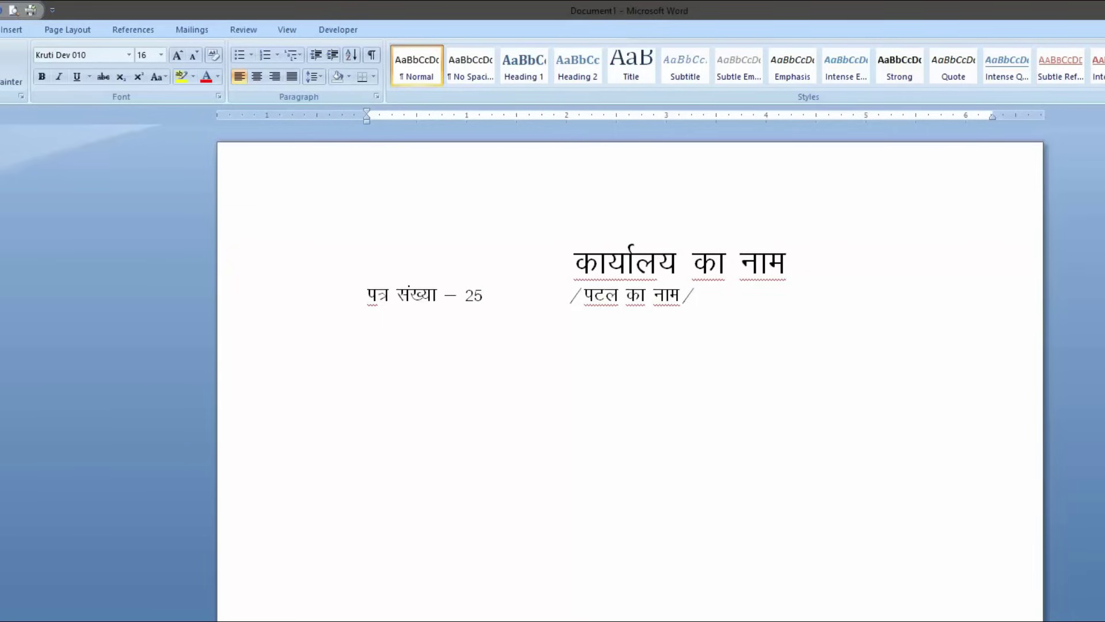
{"action": "type", "text": "fnukad"}
{"action": "type", "text": "9.09.2"}
{"action": "type", "text": "019"}
{"action": "left_click", "coordinate": [713, 297]}
{"action": "key", "text": "Tab"}
{"action": "key", "text": "Tab"}
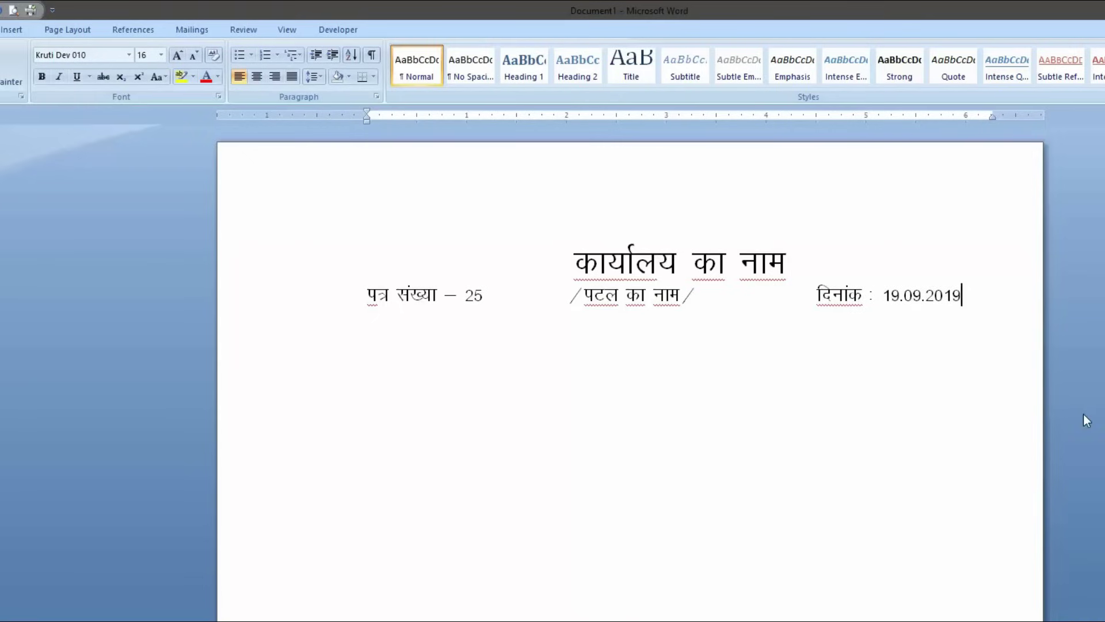
{"action": "left_click", "coordinate": [973, 307]}
Add the addressee line उप जिलाधिकारी and begin the next address line.
{"action": "key", "text": "Return"}
{"action": "key", "text": "Return"}
{"action": "type", "text": "miykf/kdkjh]"}
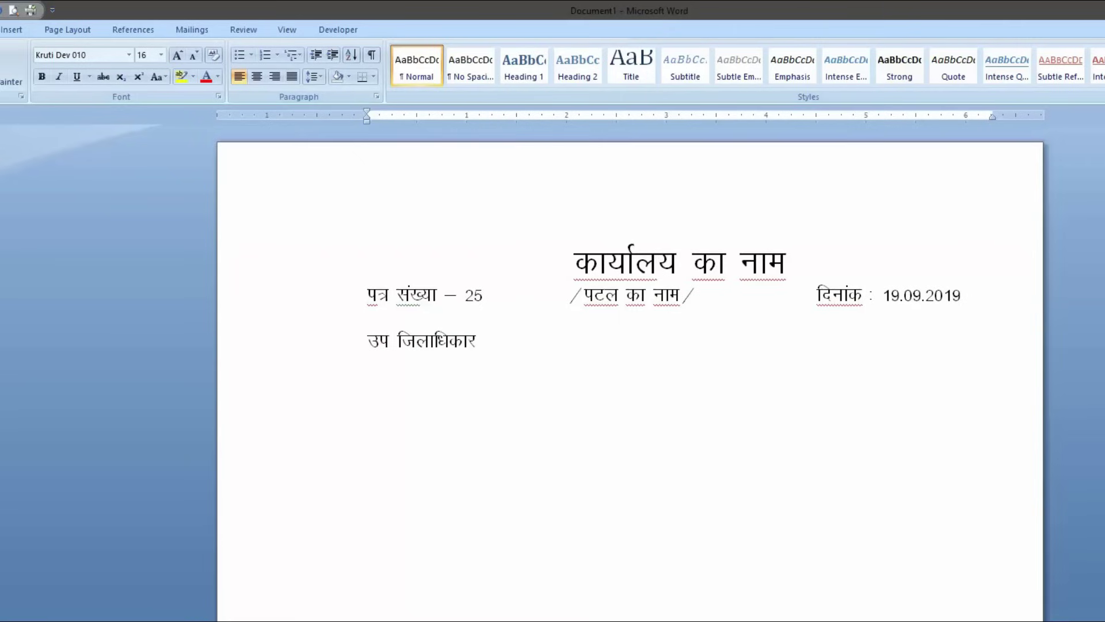
{"action": "key", "text": "Return"}
{"action": "type", "text": "vkxjk"}
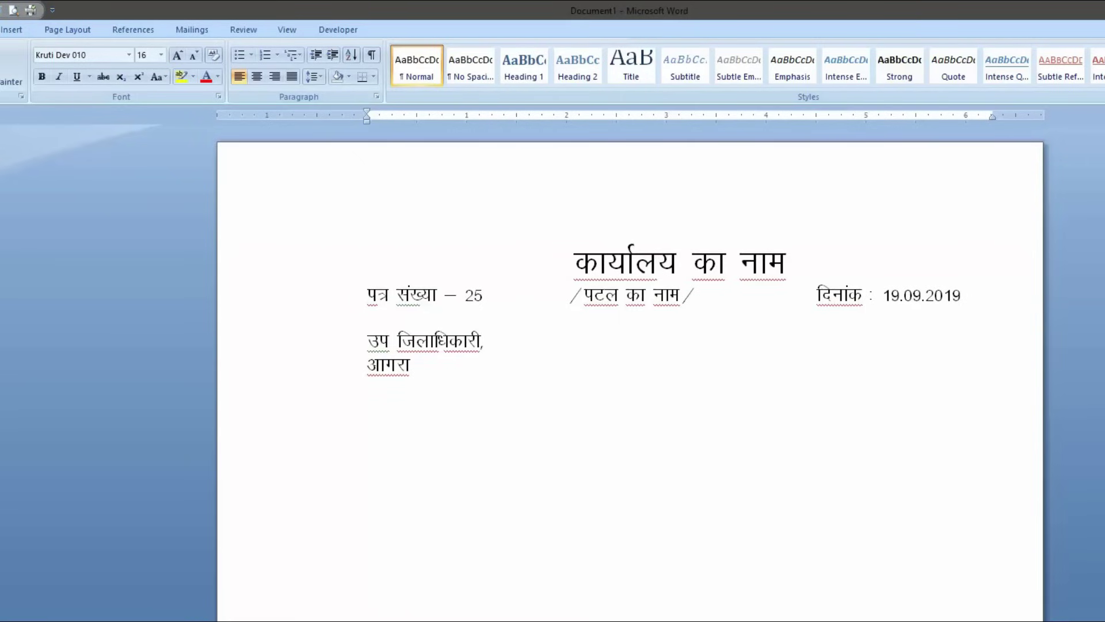
{"action": "type", "text": "fo\"k;d"}
Type the विषय subject line requesting information about the Chief Minister's district tour.
{"action": "key", "text": "BackSpace"}
{"action": "type", "text": ":&"}
{"action": "type", "text": " eq"}
{"action": "type", "text": "[;ea=h egksn; }kjk tuin ds Hkze.k dk;Zdze esa l/ esa ll"}
{"action": "key", "text": "BackSpace"}
{"action": "key", "text": "BackSpace"}
{"action": "type", "text": "lwpukv"}
{"action": "key", "text": "BackSpace"}
{"action": "type", "text": ";sa Hkstus"}
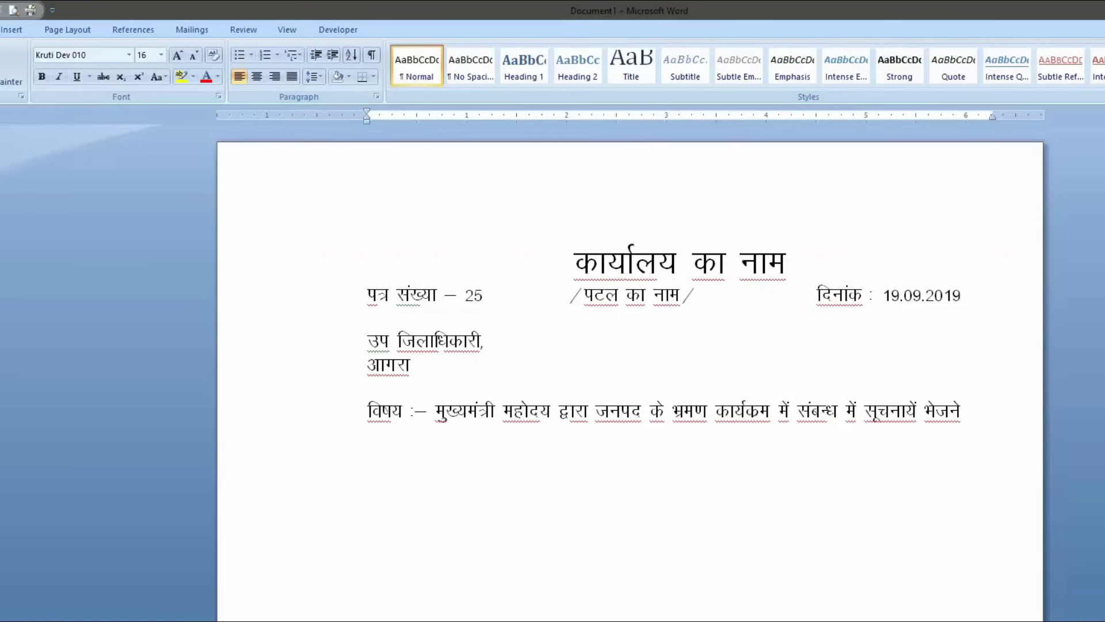
{"action": "type", "text": " ds lEcU/k esa"}
Add the salutation महोदय, below the subject and indent the first body line.
{"action": "triple_click", "coordinate": [499, 446]}
{"action": "left_click", "coordinate": [489, 445]}
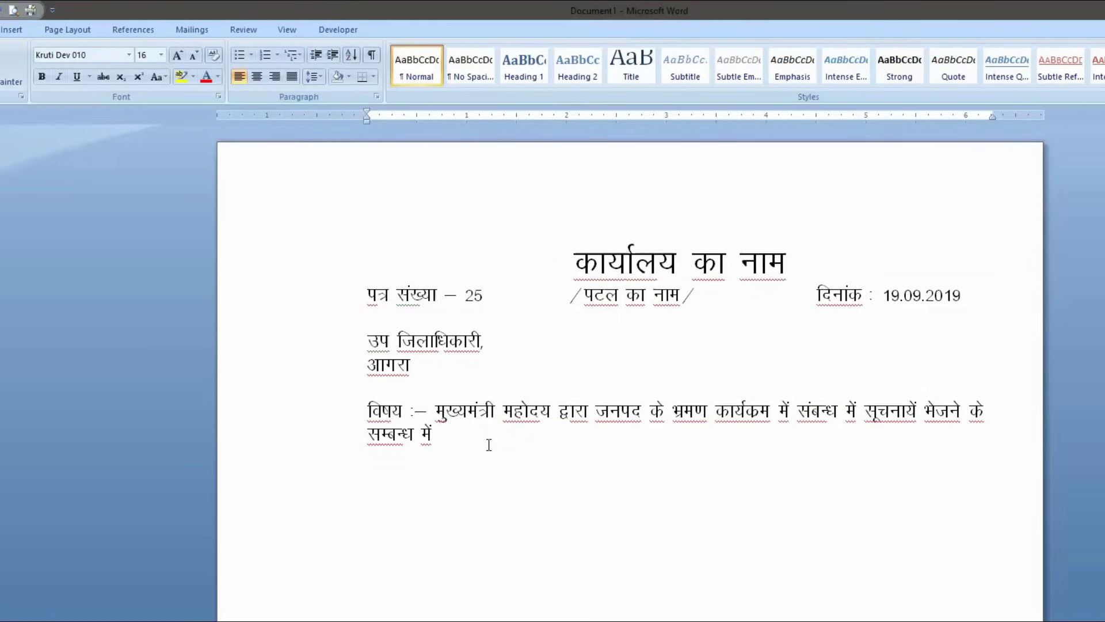
{"action": "key", "text": "Return"}
{"action": "key", "text": "Return"}
{"action": "type", "text": "egksn;,"}
{"action": "key", "text": "Return"}
{"action": "key", "text": "Tab"}
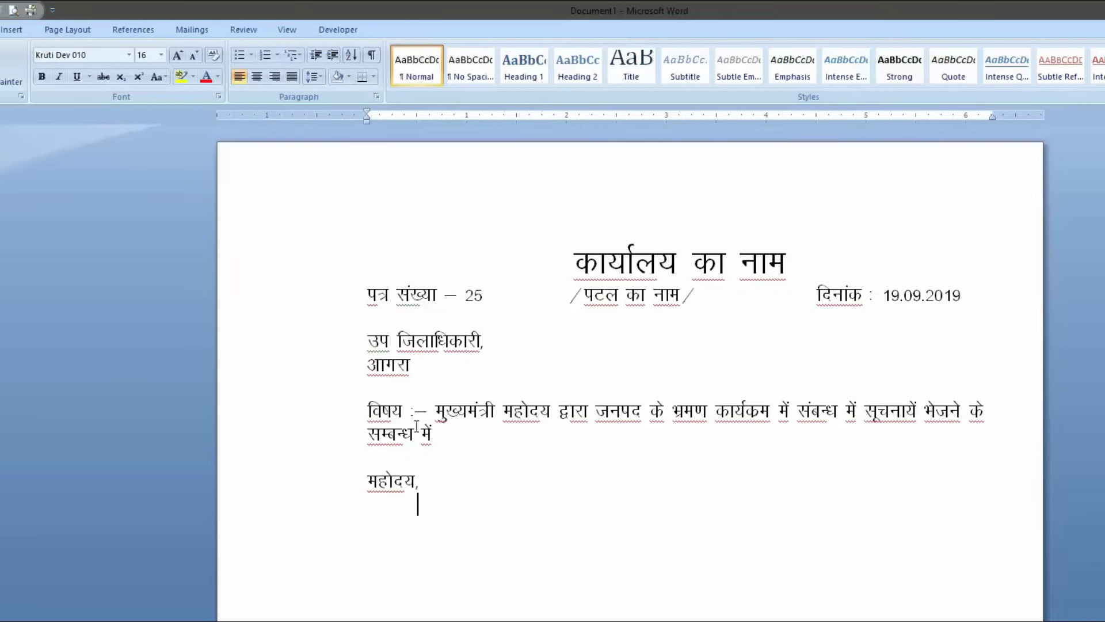
{"action": "left_click_drag", "start_coordinate": [363, 409], "coordinate": [448, 433]}
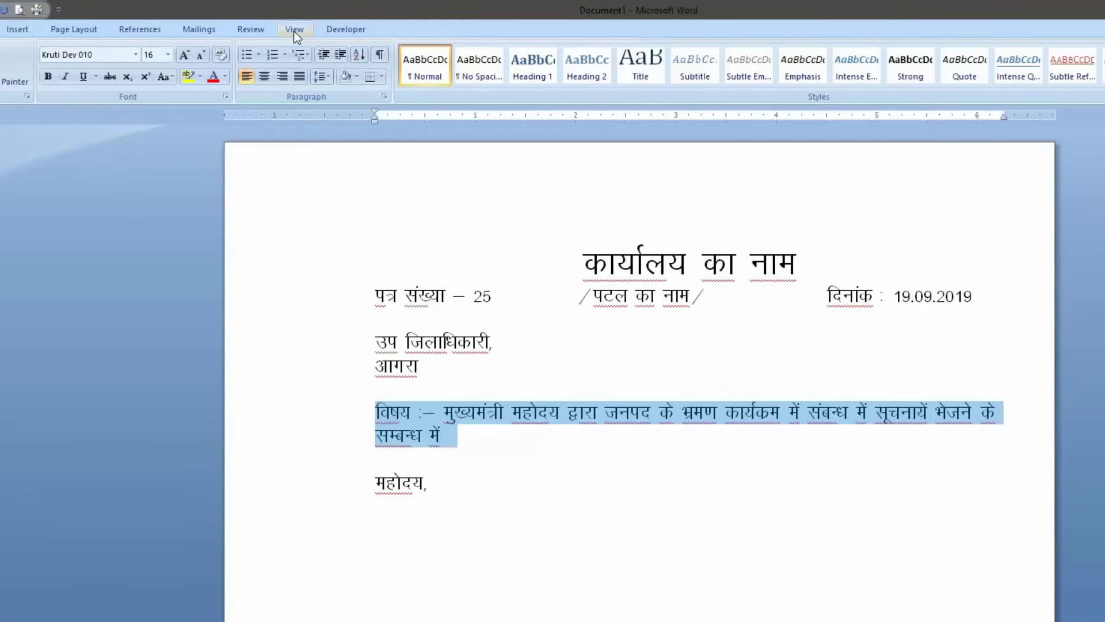
Apply a hanging indent so the subject's second line सम्बन्ध में aligns after विषय :–.
{"action": "left_click", "coordinate": [294, 32]}
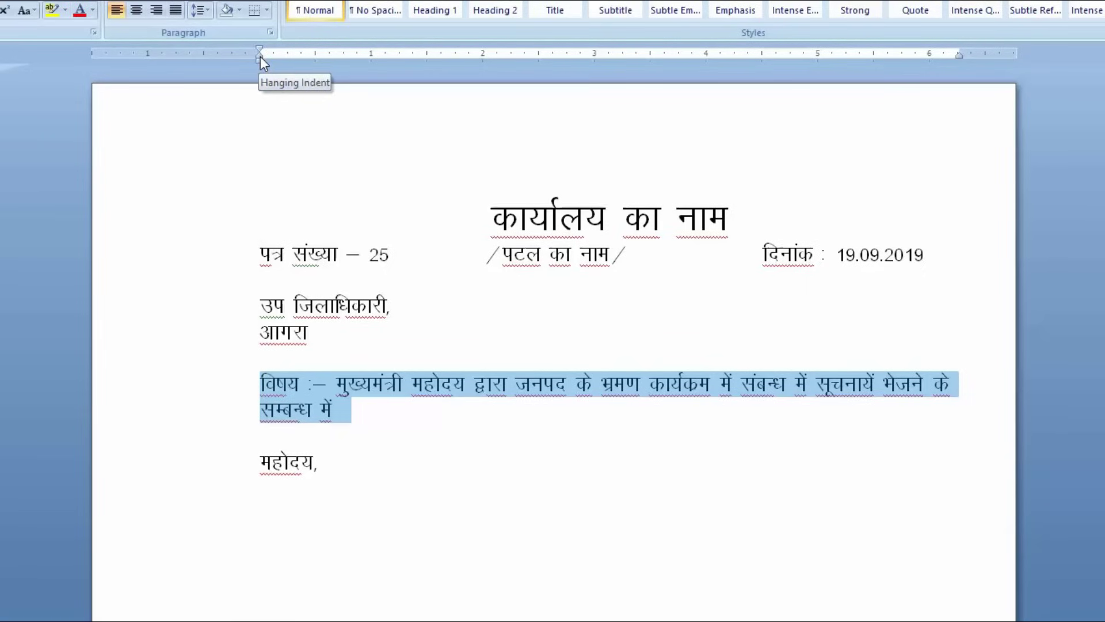
{"action": "left_click_drag", "start_coordinate": [261, 56], "coordinate": [338, 60]}
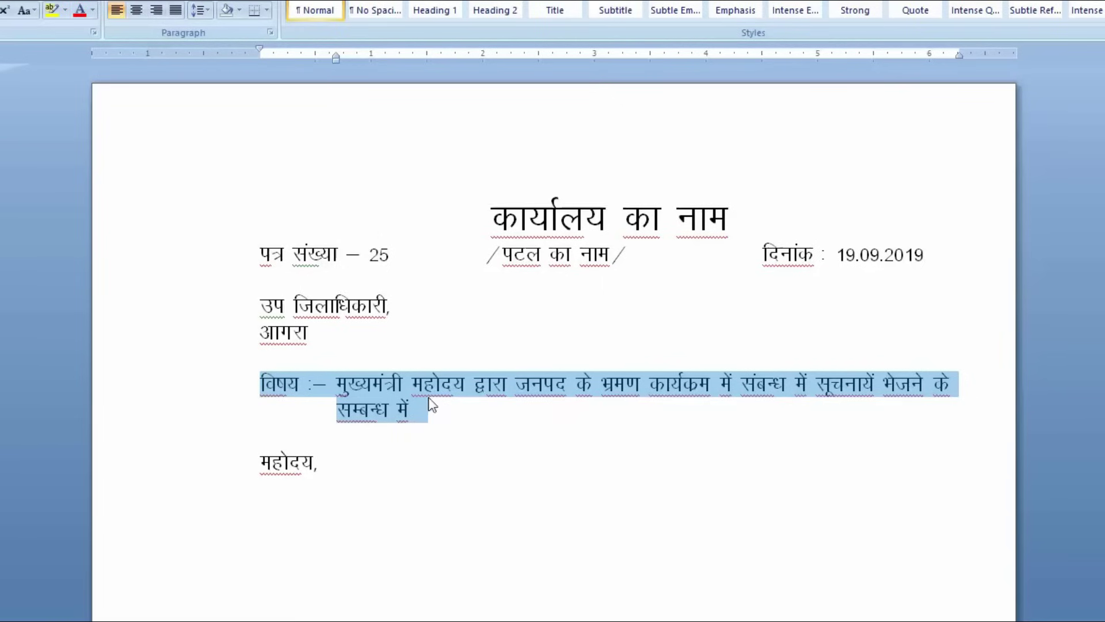
Begin the body paragraph stating the Chief Minister's tour programme has been scheduled.
{"action": "left_click", "coordinate": [344, 469]}
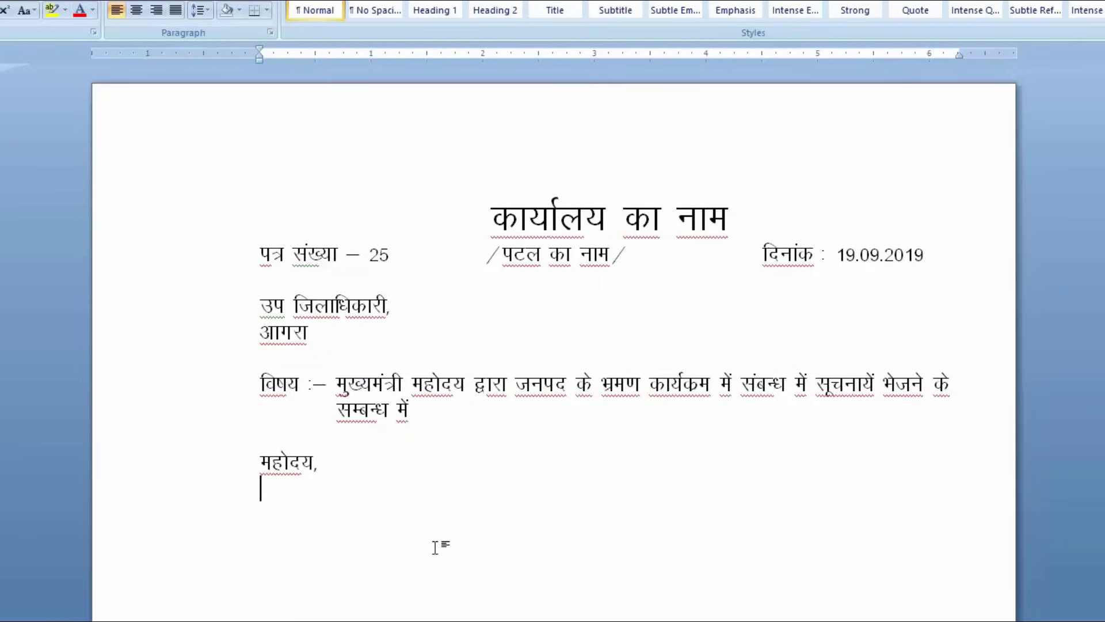
{"action": "type", "text": "आपको गवत"}
{"action": "key", "text": "BackSpace"}
{"action": "key", "text": "BackSpace"}
{"action": "key", "text": "BackSpace"}
{"action": "type", "text": "अवगत कराना है कि मुख्यमंत्री महाोदय का भ्रमण कार्यक्रम "}
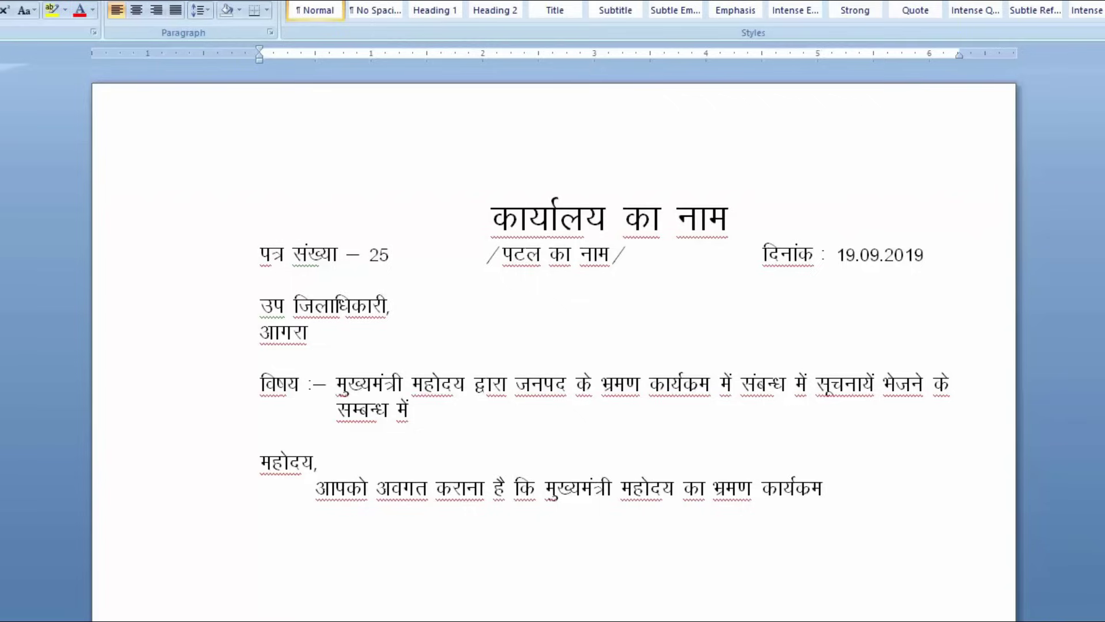
{"action": "type", "text": "दिनांक ण"}
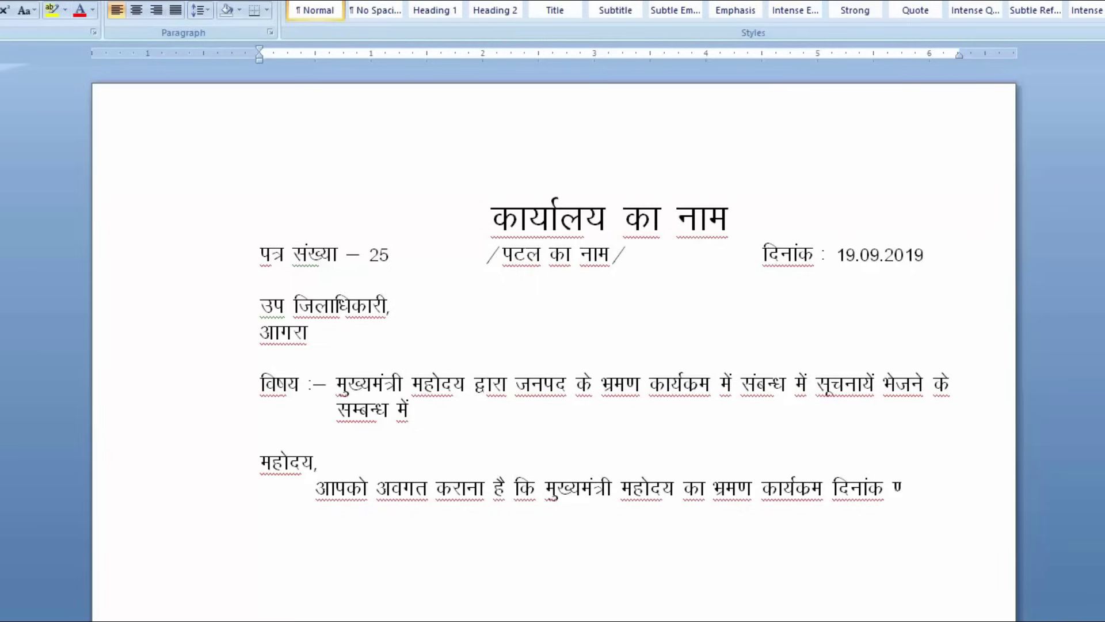
{"action": "key", "text": "BackSpace"}
{"action": "type", "text": "को सुनिश्चत"}
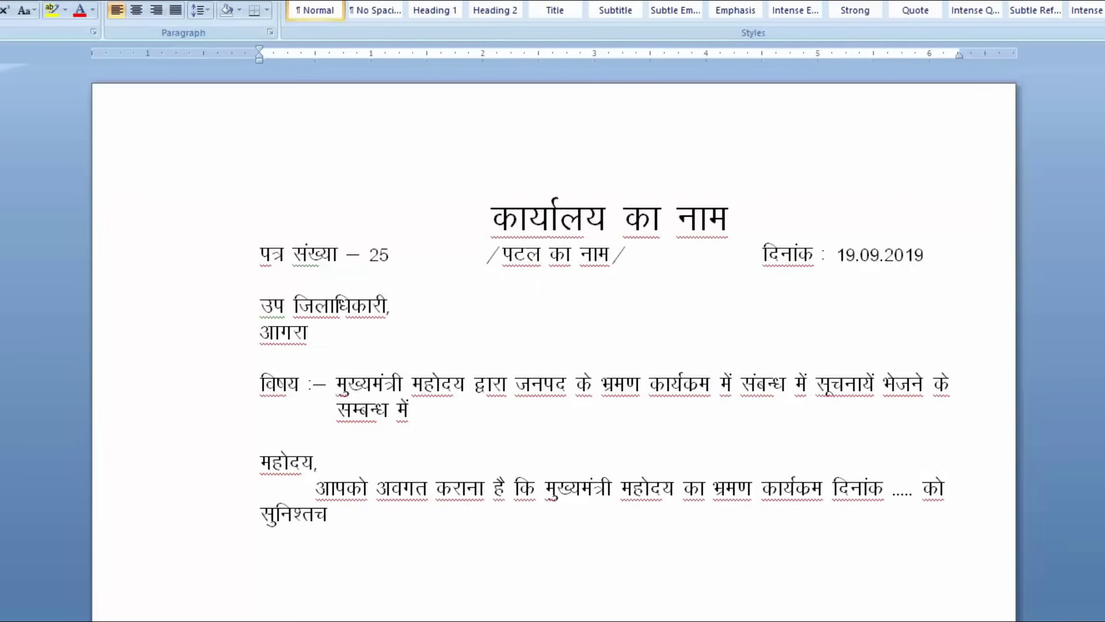
Finish the body paragraph asking the office to provide its related information.
{"action": "key", "text": "BackSpace"}
{"action": "key", "text": "BackSpace"}
{"action": "type", "text": "चत हुआ है "}
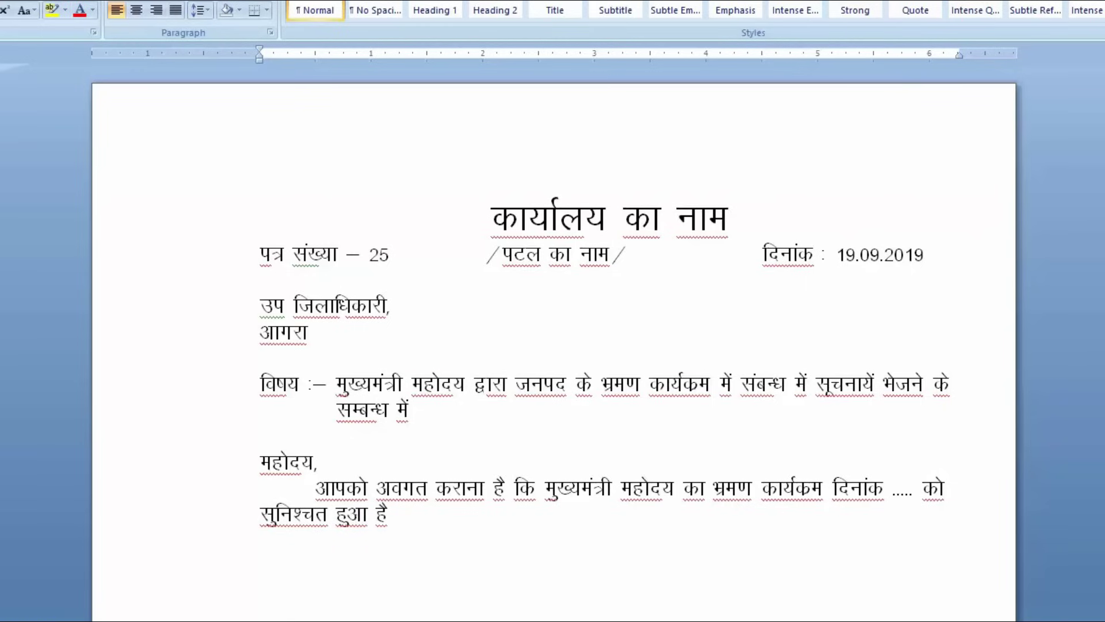
{"action": "type", "text": "आप अ"}
{"action": "key", "text": "BackSpace"}
{"action": "type", "text": "पने कार्यालय से सं"}
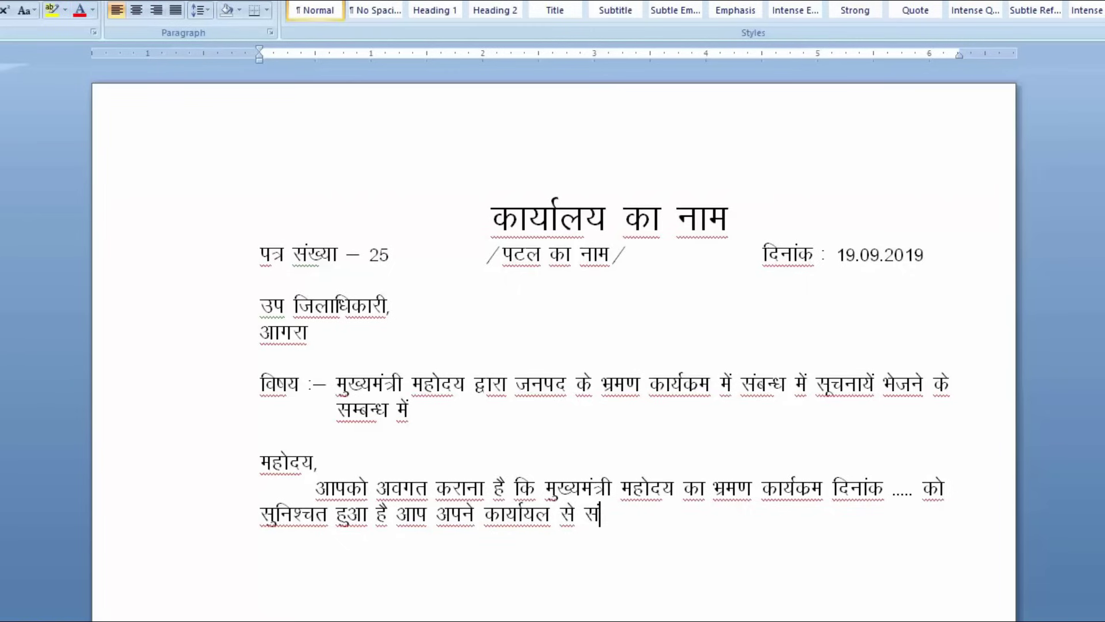
{"action": "type", "text": "बंधित सूचना"}
{"action": "key", "text": "BackSpace"}
{"action": "type", "text": "यें उपलब्ध कराना सुनिश्चत "}
{"action": "type", "text": "र"}
{"action": "type", "text": "रें"}
{"action": "key", "text": "Return"}
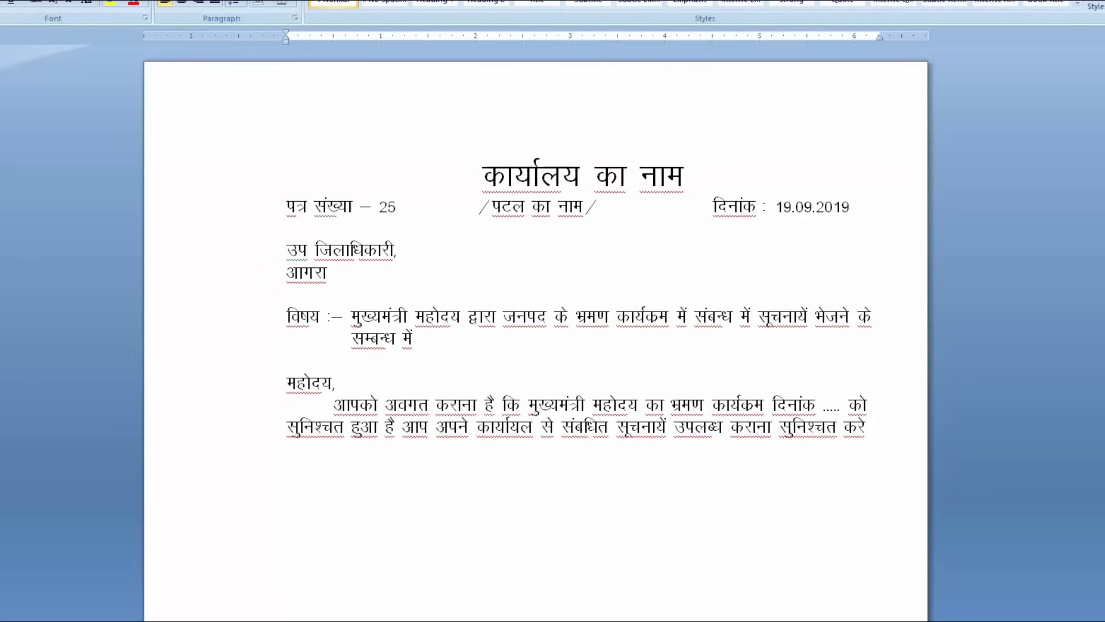
Add the sign-off lines अधिकारी का नाम and जनपद आगरा.
{"action": "type", "text": "vf/kdkjh dk uke"}
{"action": "key", "text": "Return"}
{"action": "type", "text": "tuin "}
{"action": "type", "text": "vkxjk"}
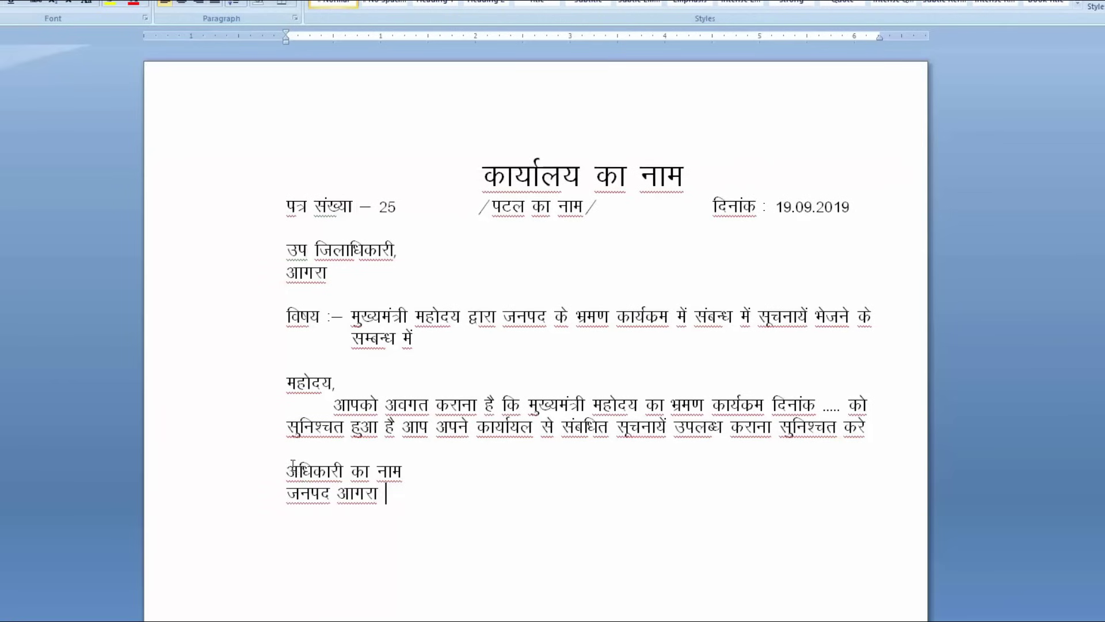
Centre the sign-off lines अधिकारी का नाम and जनपद आगरा and indent them to the page's right side.
{"action": "left_click_drag", "start_coordinate": [288, 467], "coordinate": [399, 509]}
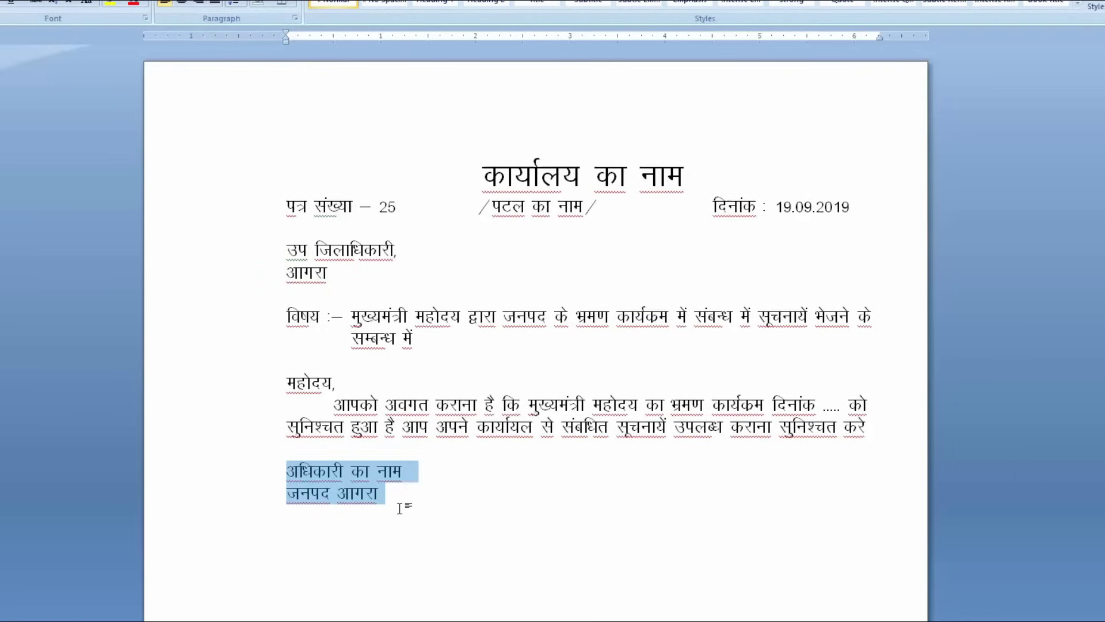
{"action": "key", "text": "ctrl+e"}
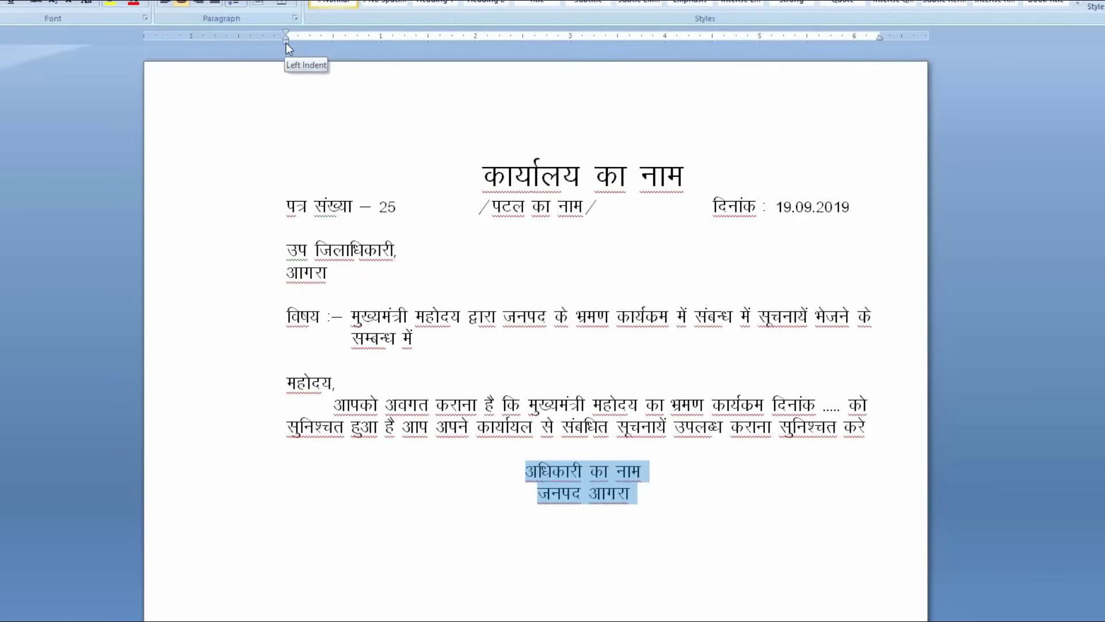
{"action": "left_click_drag", "start_coordinate": [286, 43], "coordinate": [616, 42]}
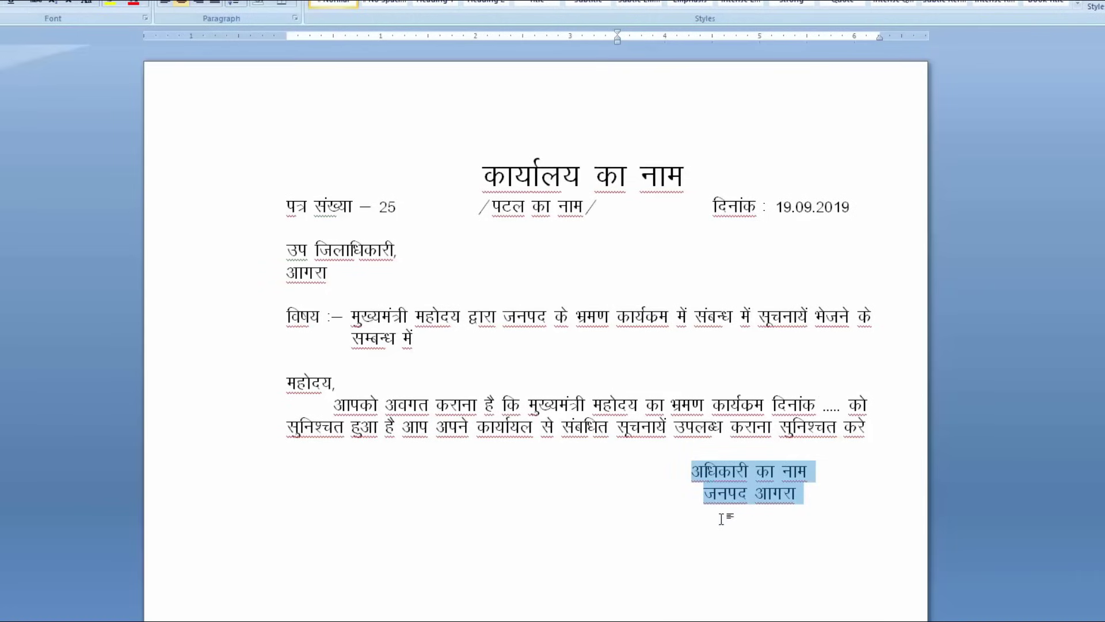
Add a blank line above the sign-off and start a new line below it at the left margin.
{"action": "left_click", "coordinate": [866, 434]}
{"action": "key", "text": "Return"}
{"action": "left_click", "coordinate": [829, 547]}
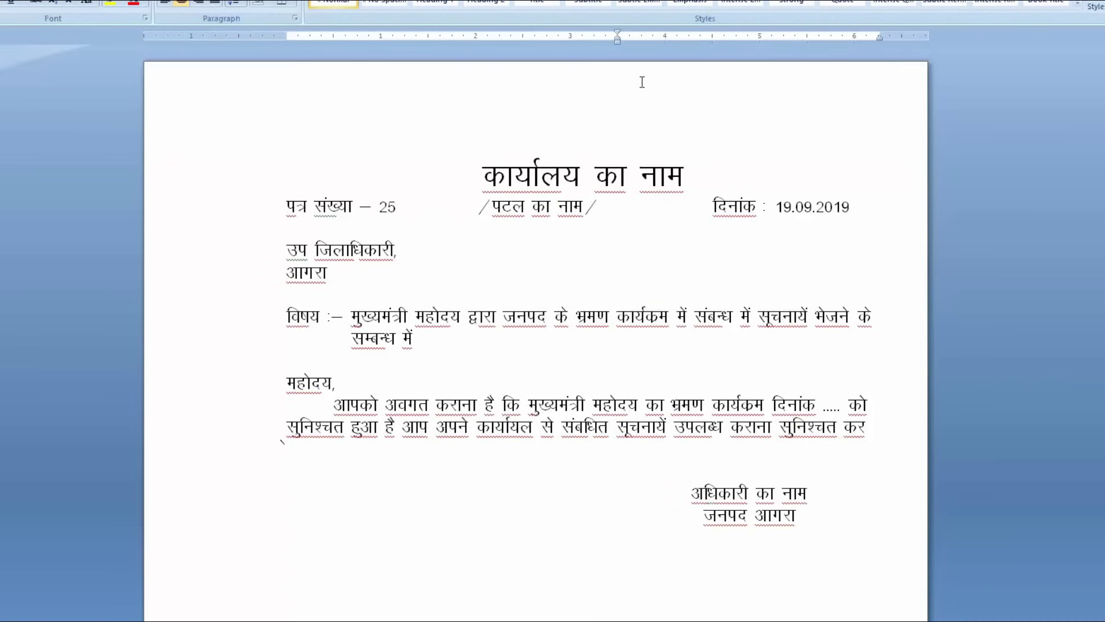
{"action": "left_click_drag", "start_coordinate": [617, 37], "coordinate": [287, 38]}
Type 'प्रतिलिपि – सादर सूचनार्थ प्रेषित' and start a numbered list with मंडलायुक्त महोदय.
{"action": "type", "text": "yfi "}
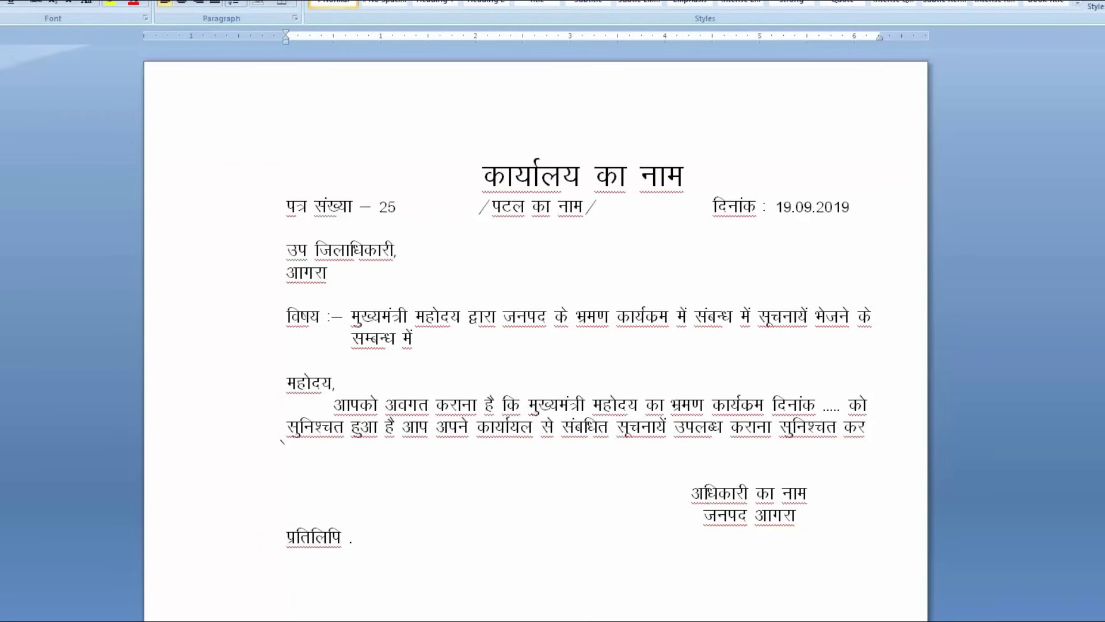
{"action": "type", "text": "&lknj lwpuk "}
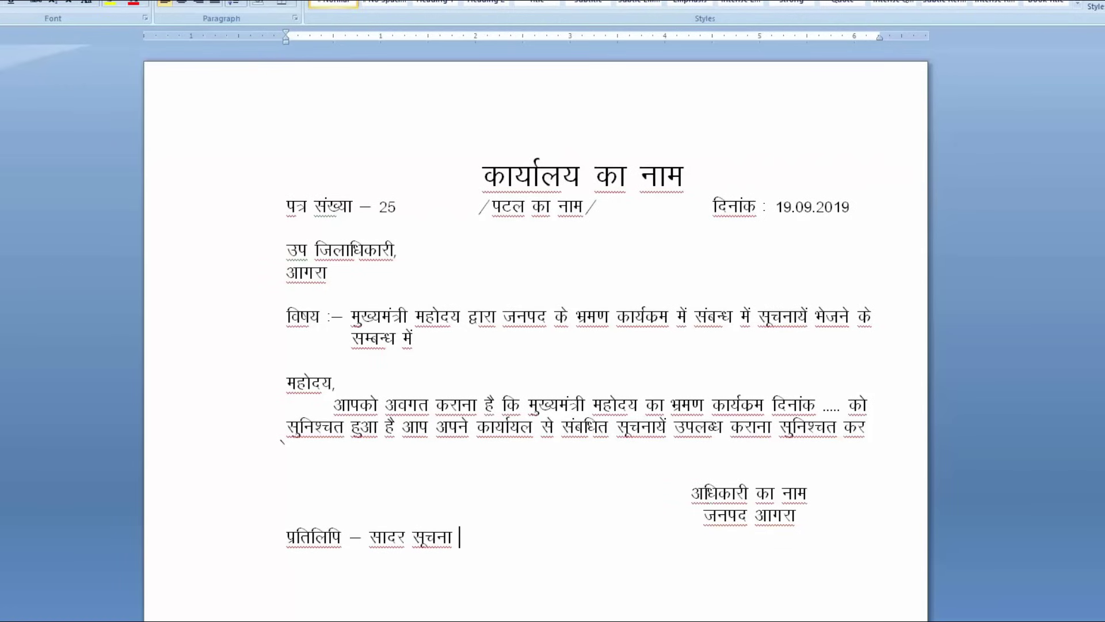
{"action": "type", "text": "Z i"}
{"action": "type", "text": "'kr"}
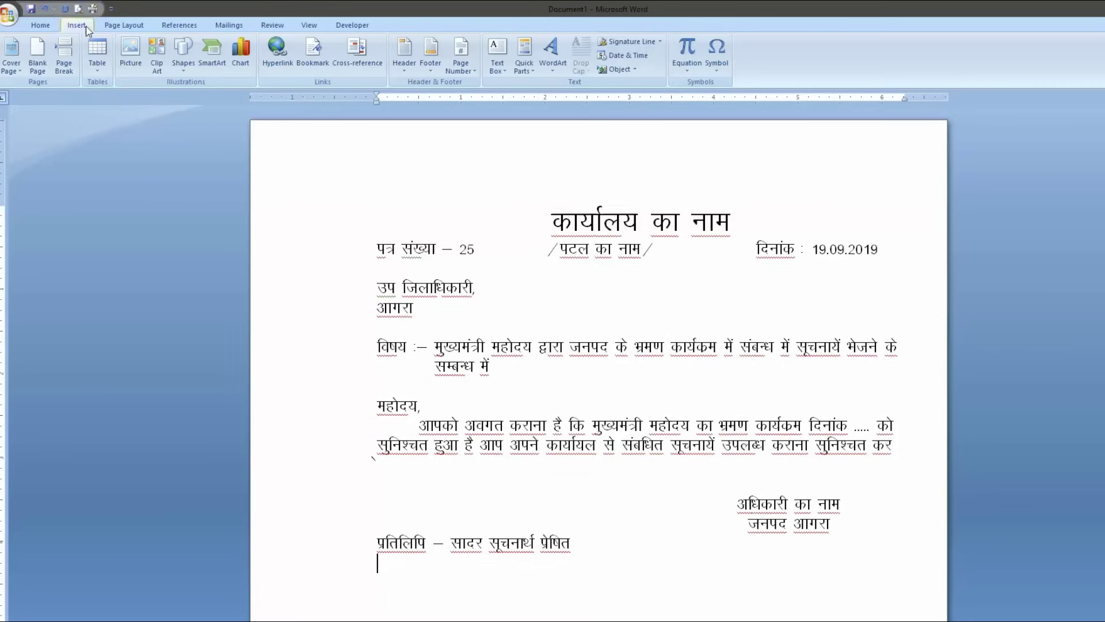
{"action": "left_click", "coordinate": [41, 26]}
{"action": "key", "text": "Return"}
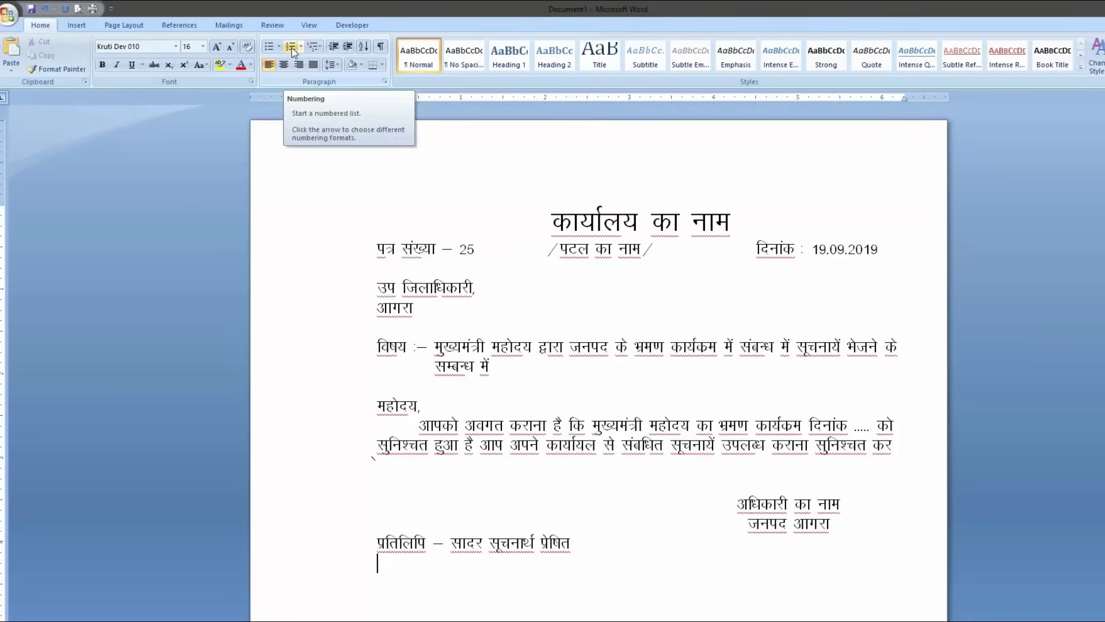
{"action": "left_click", "coordinate": [293, 50]}
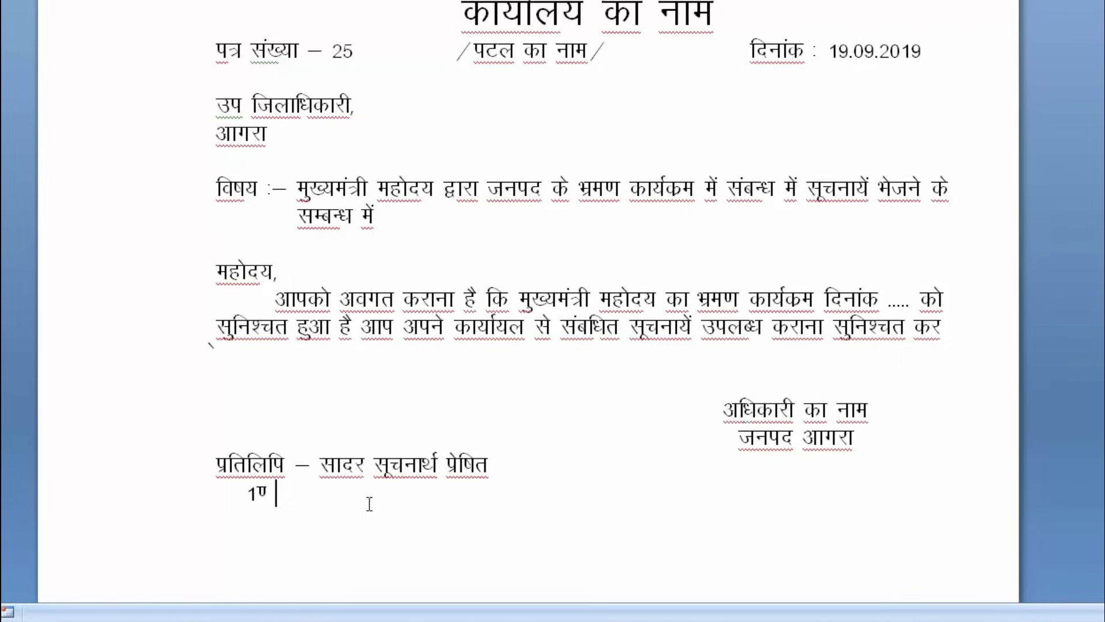
{"action": "type", "text": "म"}
{"action": "type", "text": "ंडलायु"}
{"action": "type", "text": "क्त हो"}
{"action": "type", "text": "मोदय"}
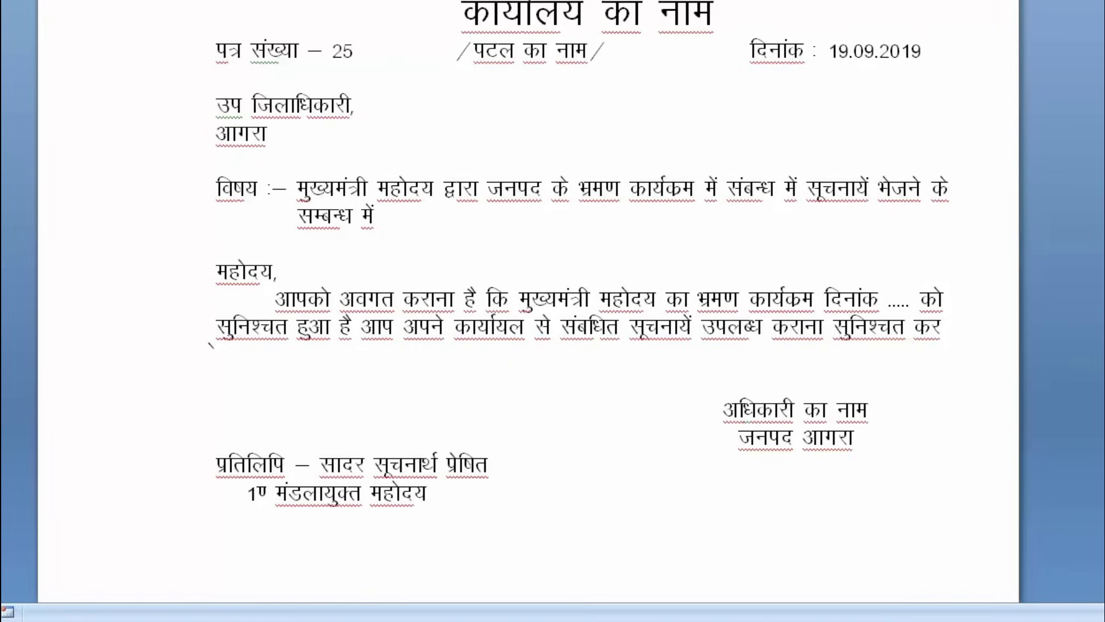
Set the list number 1 to Arial and shrink its size by two steps.
{"action": "double_click", "coordinate": [256, 493]}
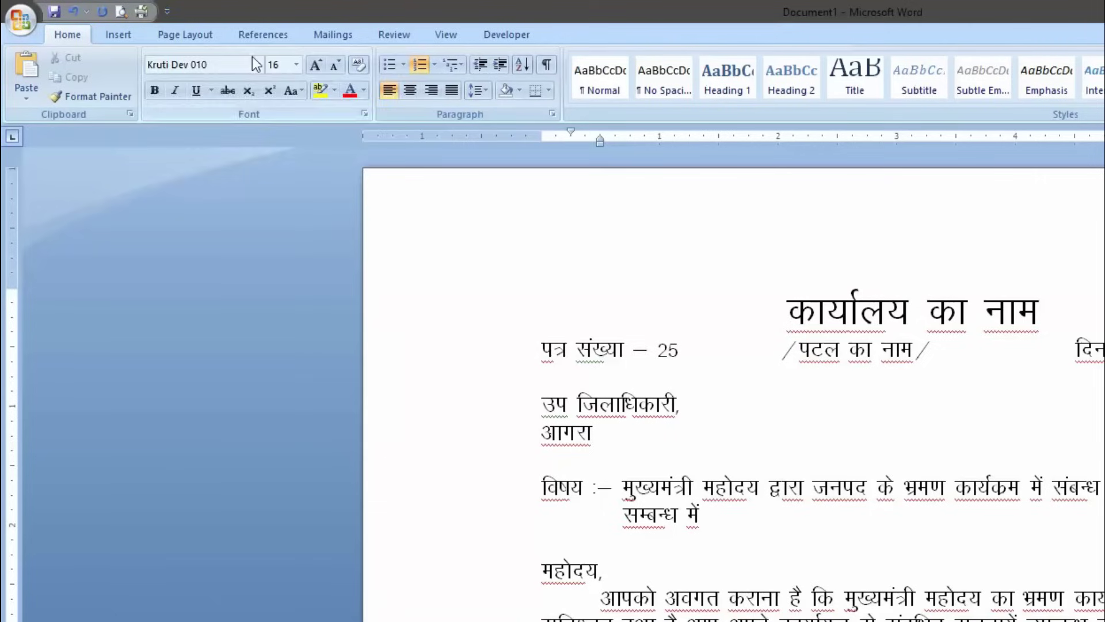
{"action": "left_click", "coordinate": [257, 63]}
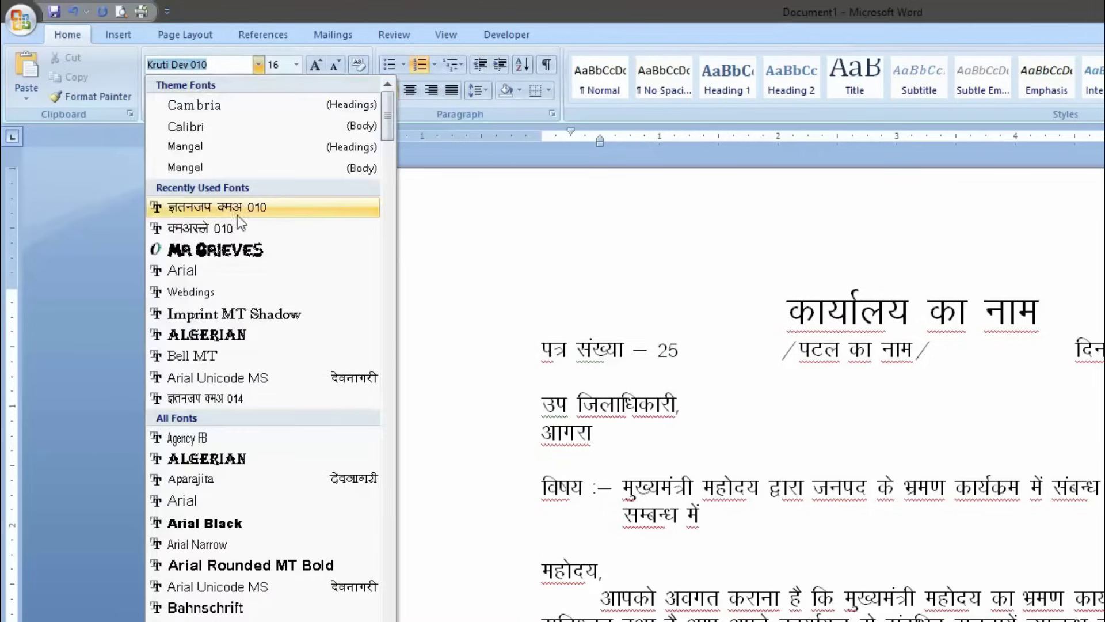
{"action": "left_click", "coordinate": [237, 270]}
{"action": "left_click", "coordinate": [338, 62]}
{"action": "left_click", "coordinate": [339, 62]}
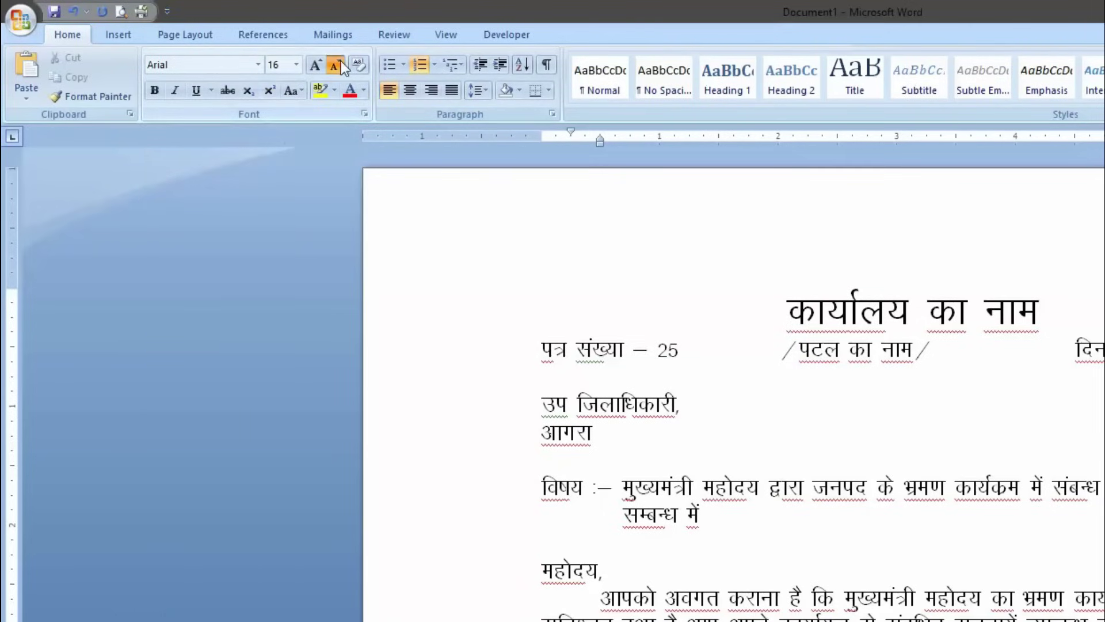
{"action": "left_click", "coordinate": [339, 62]}
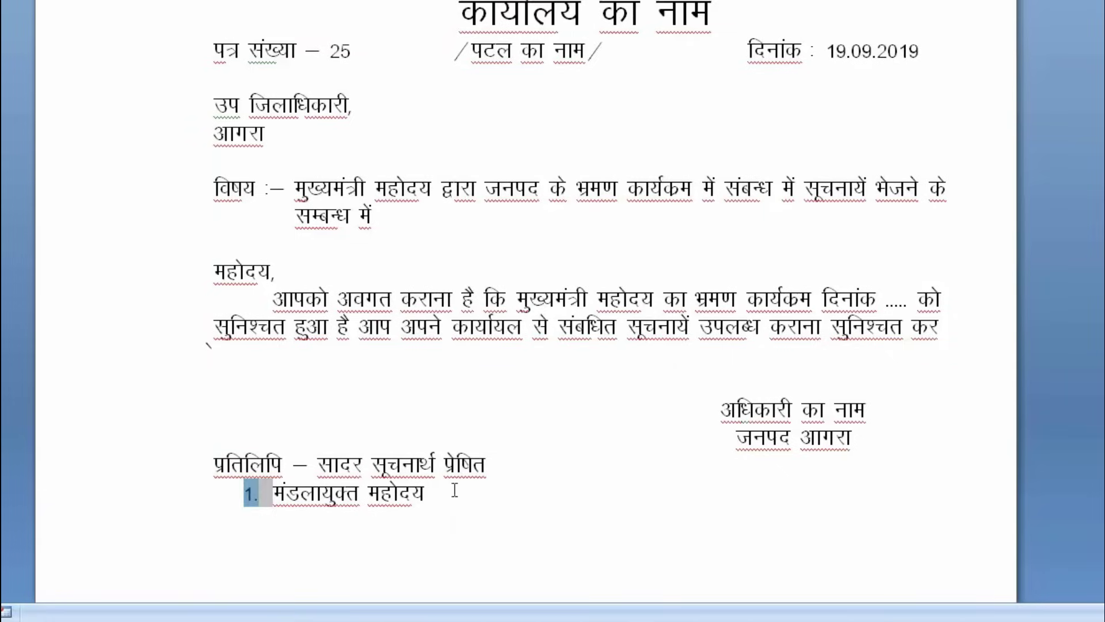
Add तहसीलदार आगरा as numbered item 2 and start item 3.
{"action": "left_click", "coordinate": [455, 494]}
{"action": "key", "text": "Return"}
{"action": "type", "text": "तसी"}
{"action": "key", "text": "BackSpace"}
{"action": "key", "text": "BackSpace"}
{"action": "key", "text": "BackSpace"}
{"action": "type", "text": "तहसीलदार आगरा"}
{"action": "key", "text": "Return"}
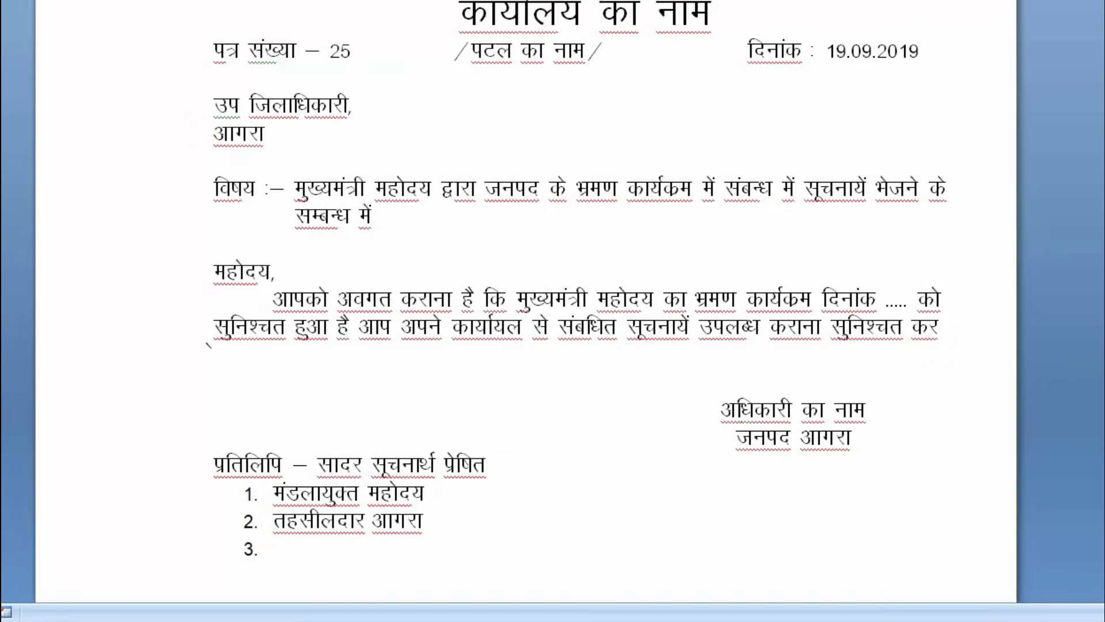
Copy the two signature lines.
{"action": "scroll", "coordinate": [664, 225], "scroll_direction": "down", "scroll_amount": 3}
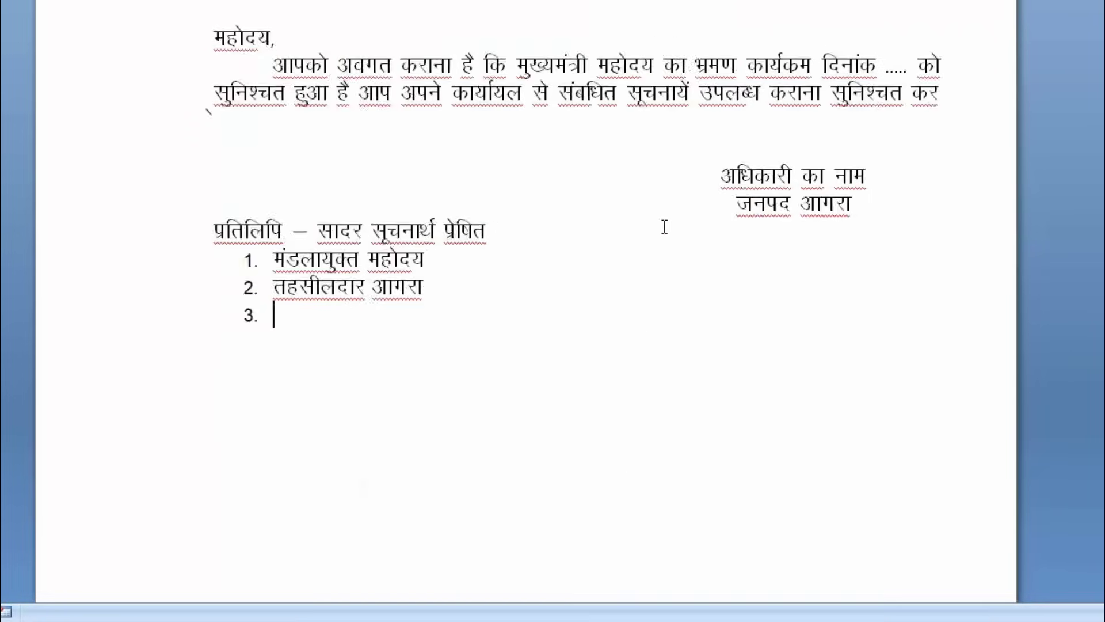
{"action": "left_click_drag", "start_coordinate": [691, 174], "coordinate": [874, 199]}
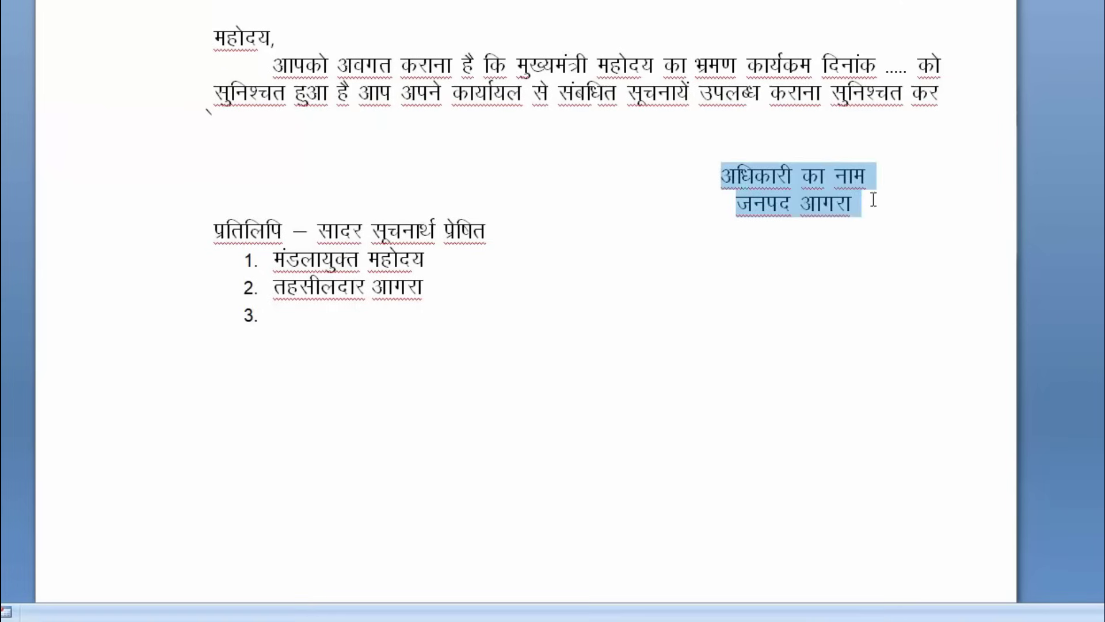
{"action": "key", "text": "ctrl+c"}
Remove the numbering from empty item 3 and paste the signature lines below the list.
{"action": "left_click", "coordinate": [357, 316]}
{"action": "key", "text": "BackSpace"}
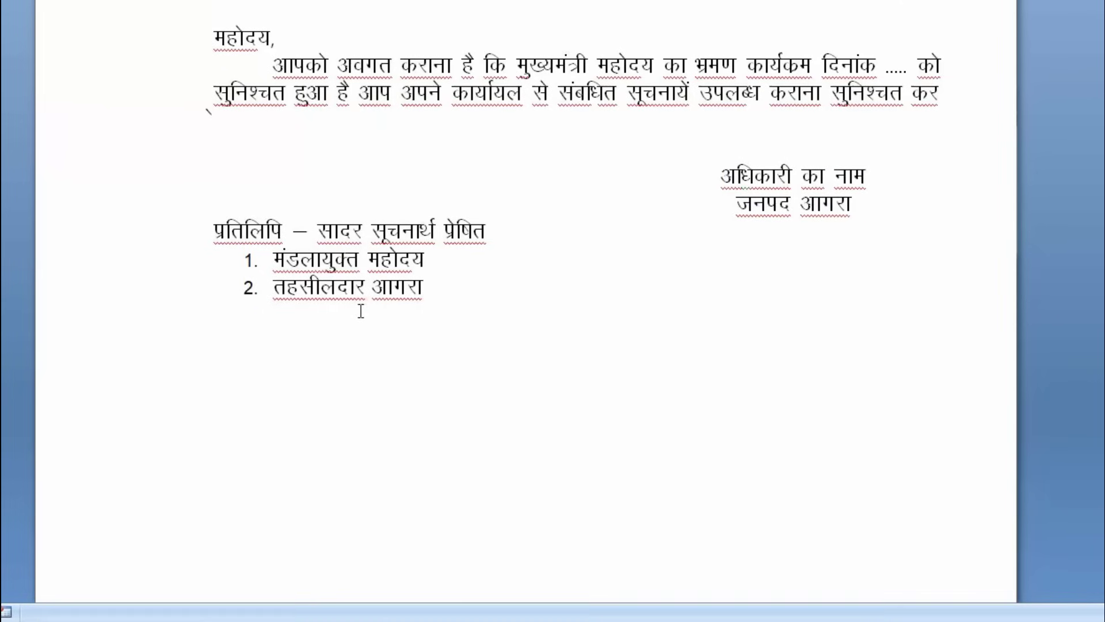
{"action": "key", "text": "Return"}
{"action": "key", "text": "ctrl+v"}
{"action": "scroll", "coordinate": [436, 333], "scroll_direction": "up", "scroll_amount": 2}
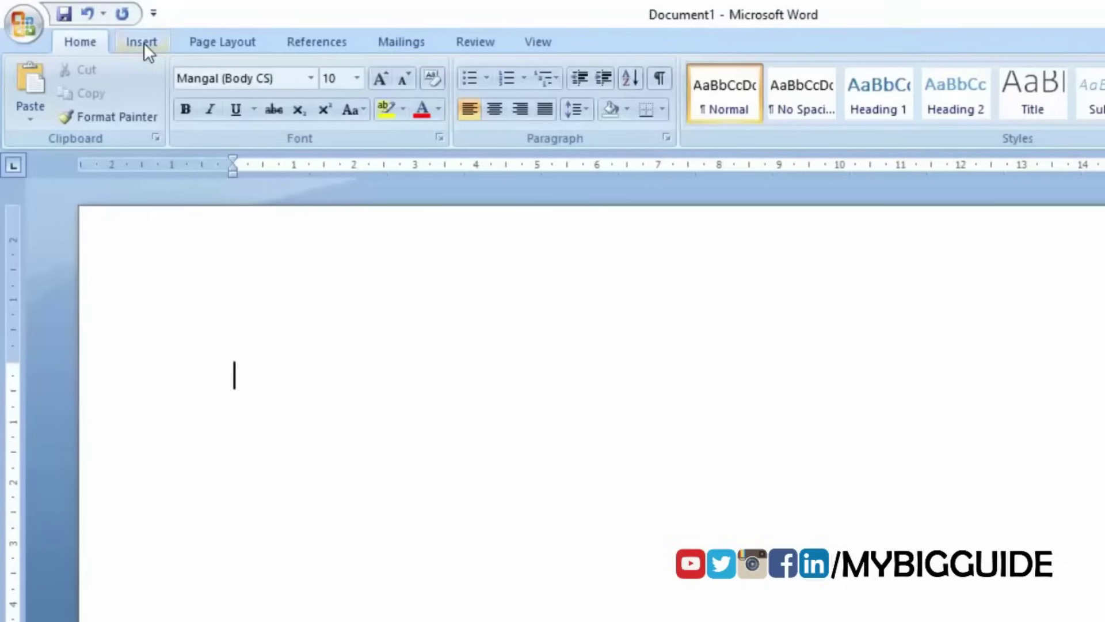
Insert an empty 10-column by 4-row table and place the cursor below it.
{"action": "left_click", "coordinate": [143, 43]}
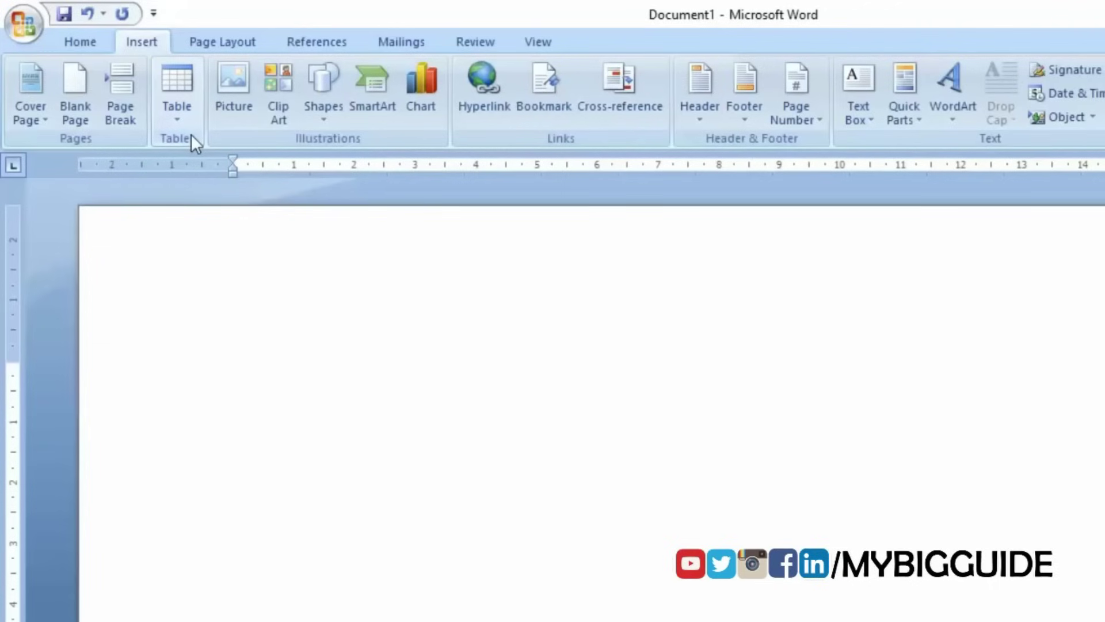
{"action": "left_click", "coordinate": [184, 119]}
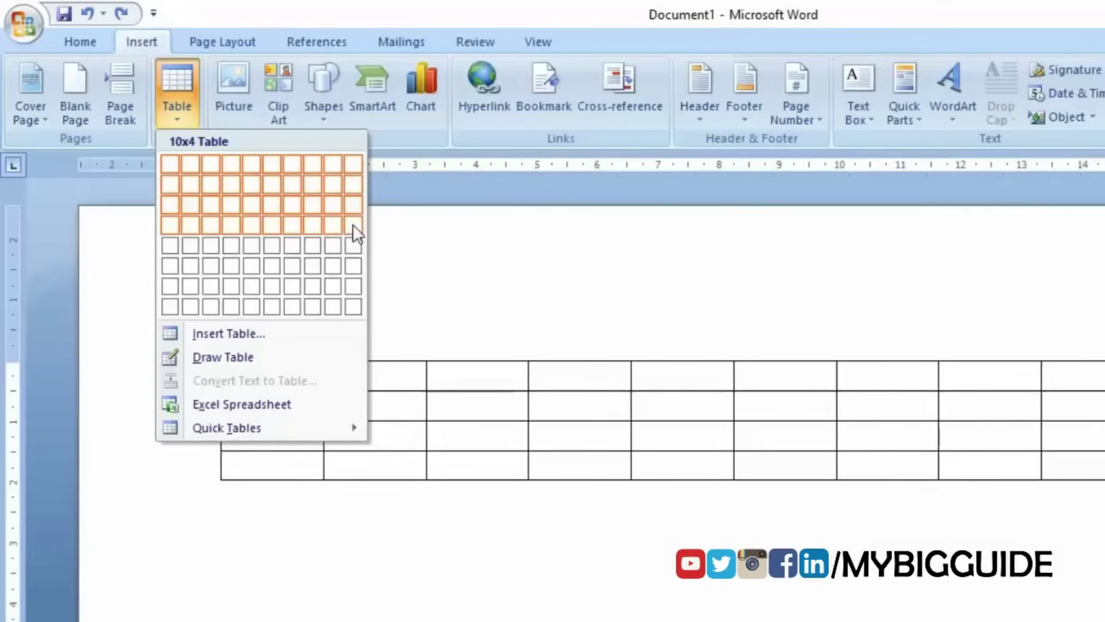
{"action": "left_click", "coordinate": [353, 232]}
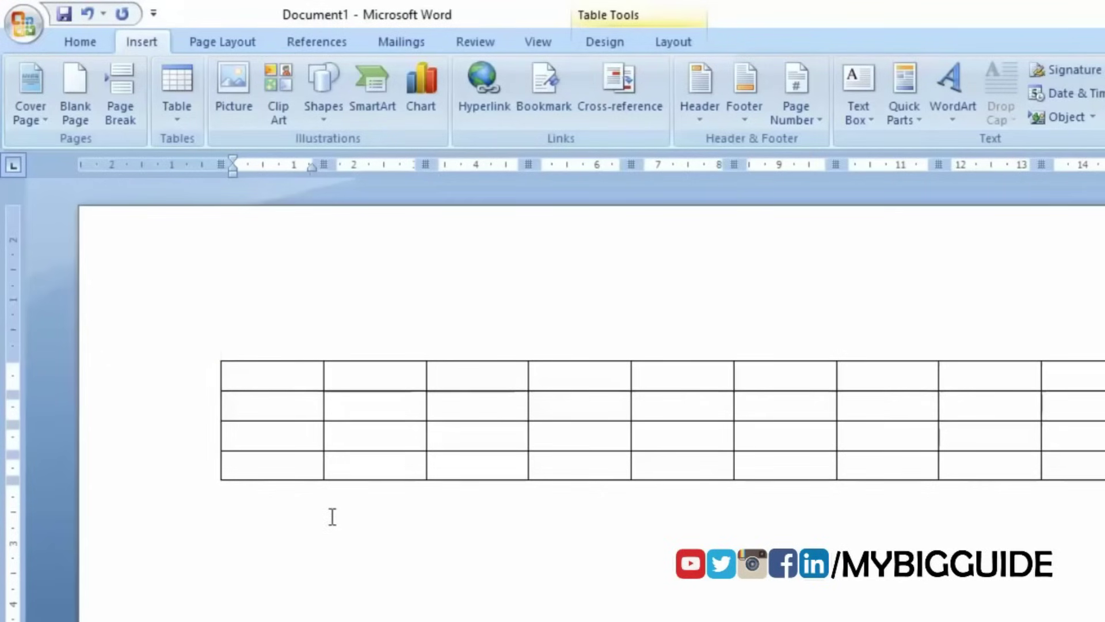
{"action": "left_click", "coordinate": [333, 516]}
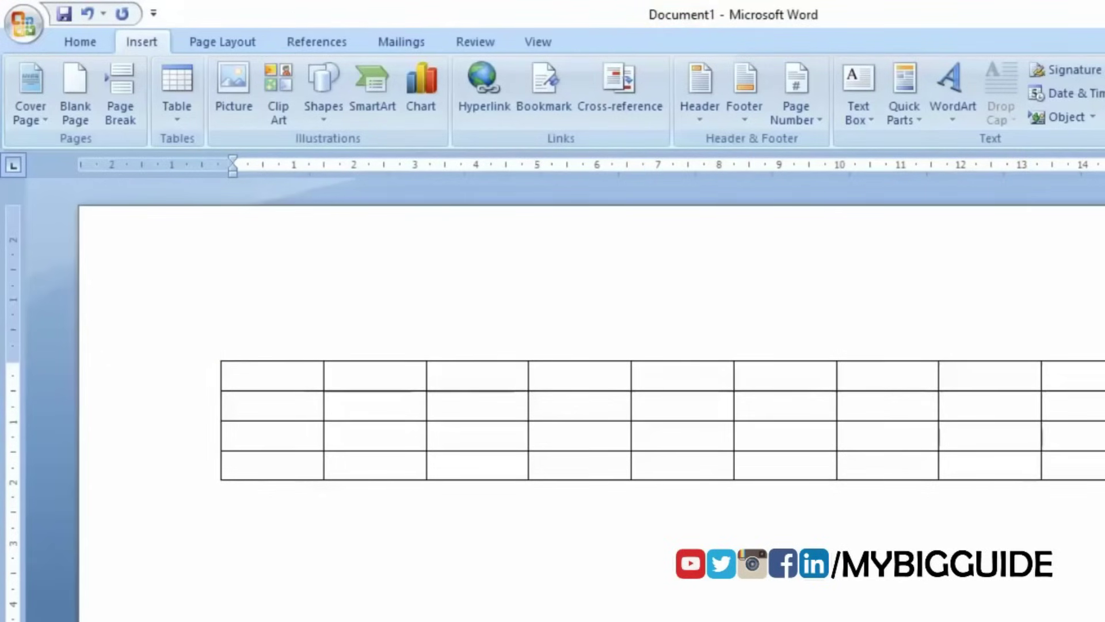
{"action": "mouse_move", "coordinate": [604, 406]}
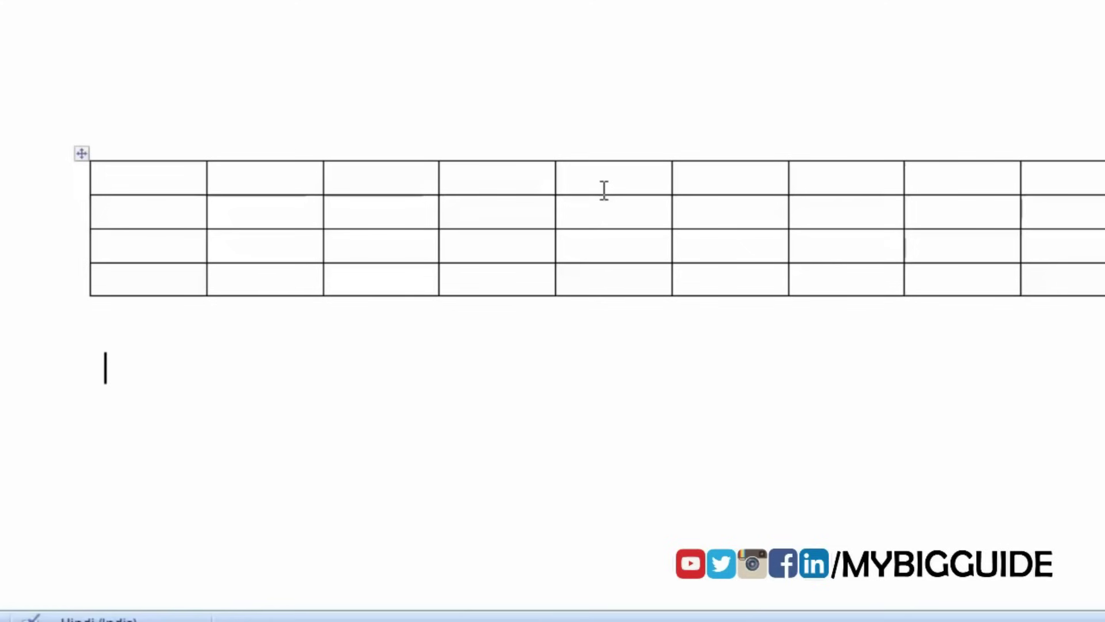
{"action": "type", "text": "+"}
{"action": "type", "text": "----------------"}
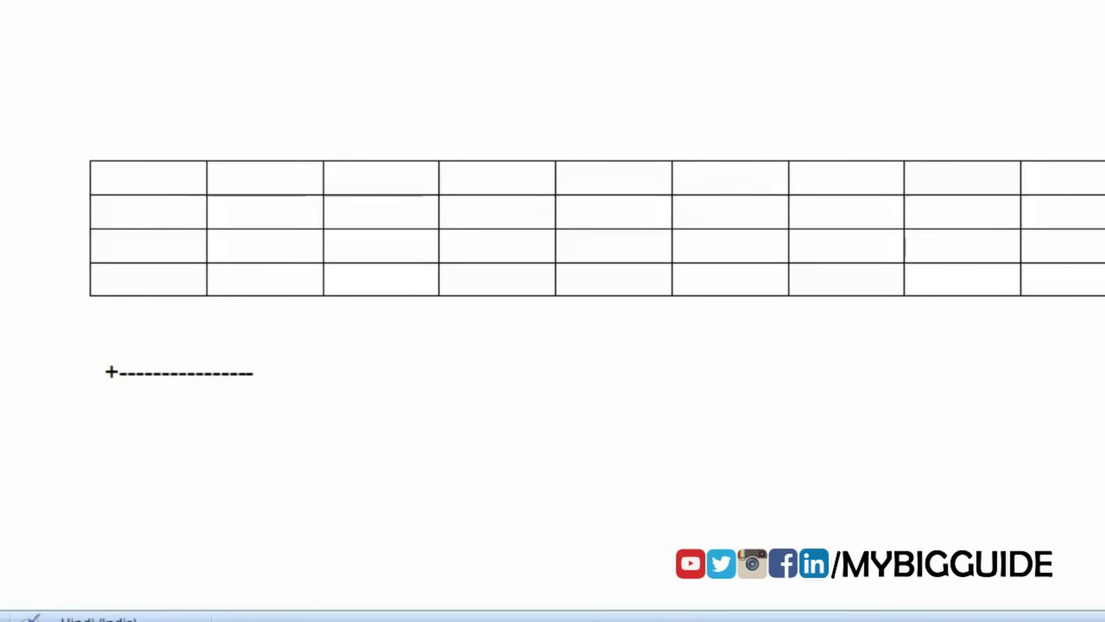
{"action": "type", "text": "+"}
{"action": "type", "text": "----------------+--------------------"}
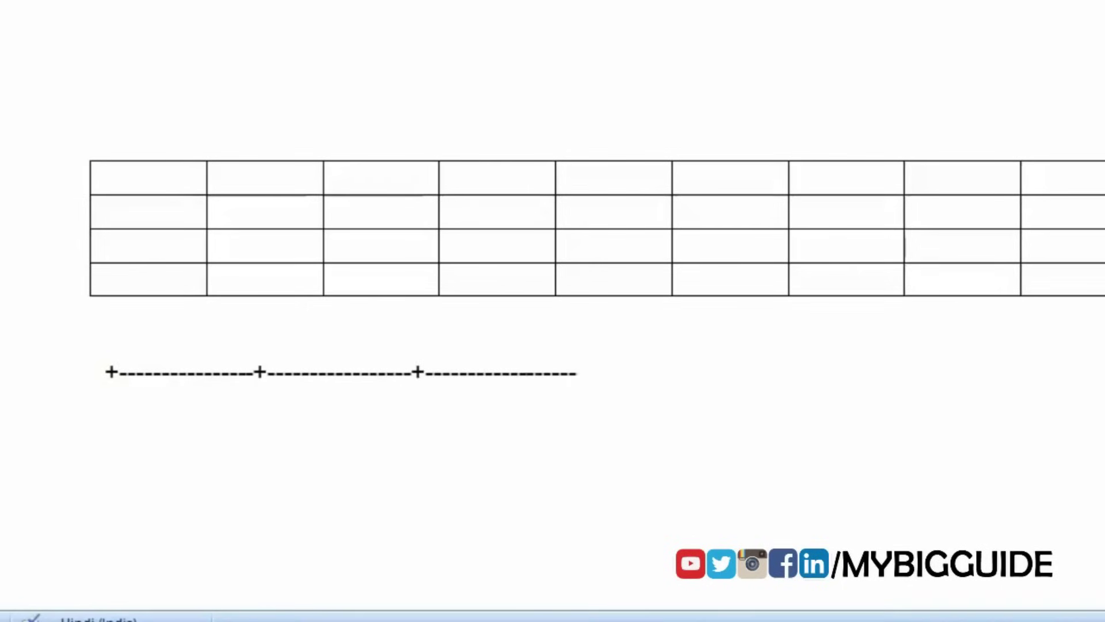
{"action": "type", "text": "+--------------------+----------------------------+"}
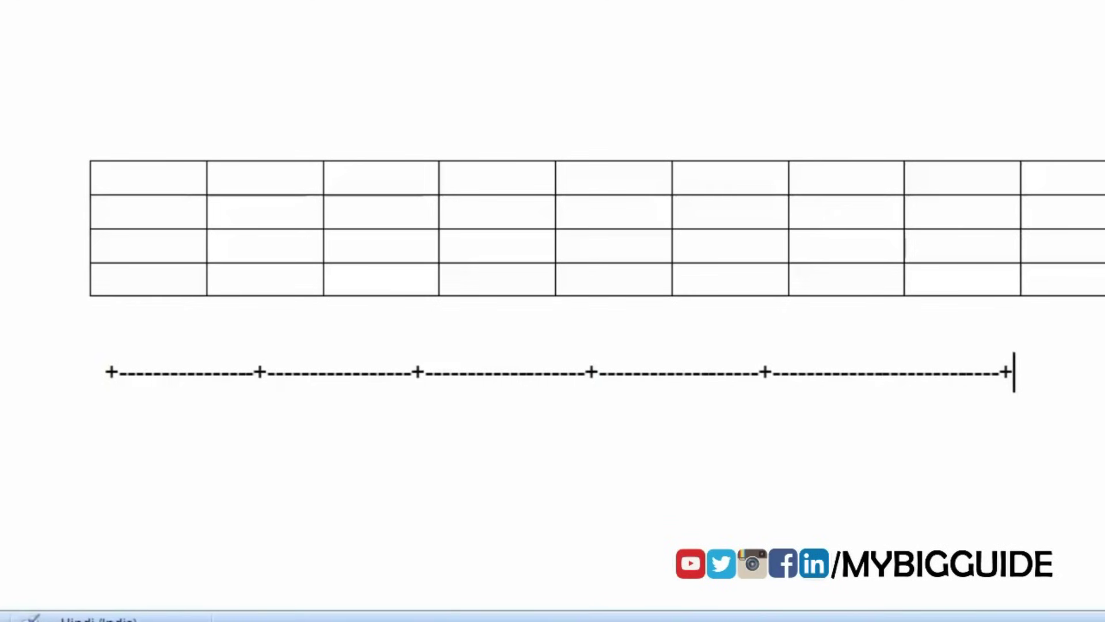
{"action": "key", "text": "Return"}
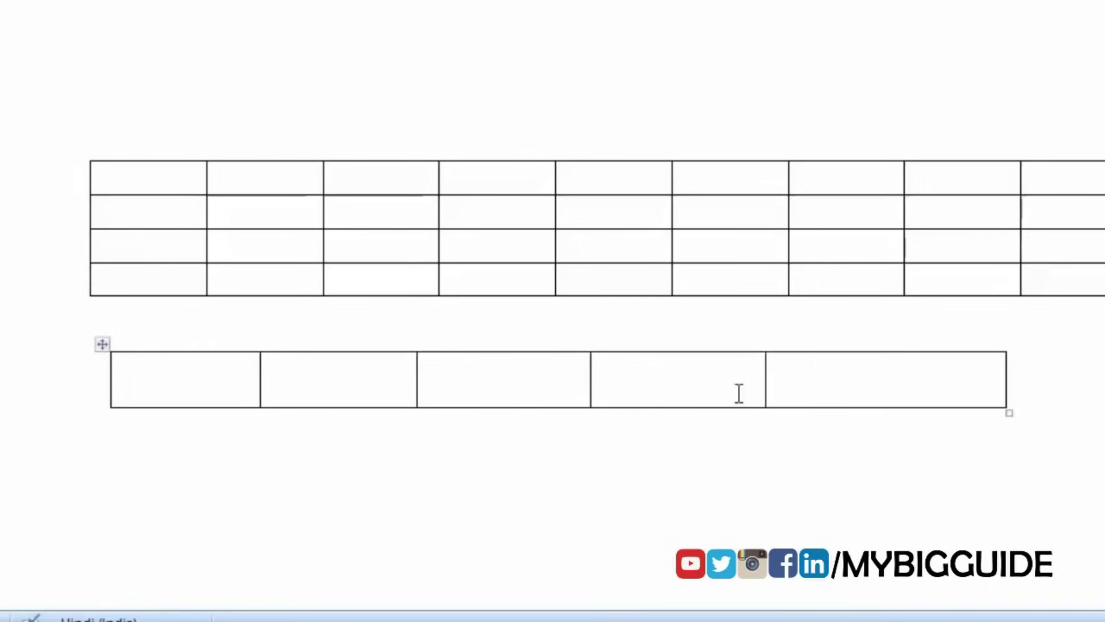
{"action": "left_click_drag", "start_coordinate": [738, 388], "coordinate": [222, 386]}
{"action": "left_click", "coordinate": [222, 387]}
{"action": "key", "text": "ctrl+z"}
{"action": "key", "text": "ctrl+z"}
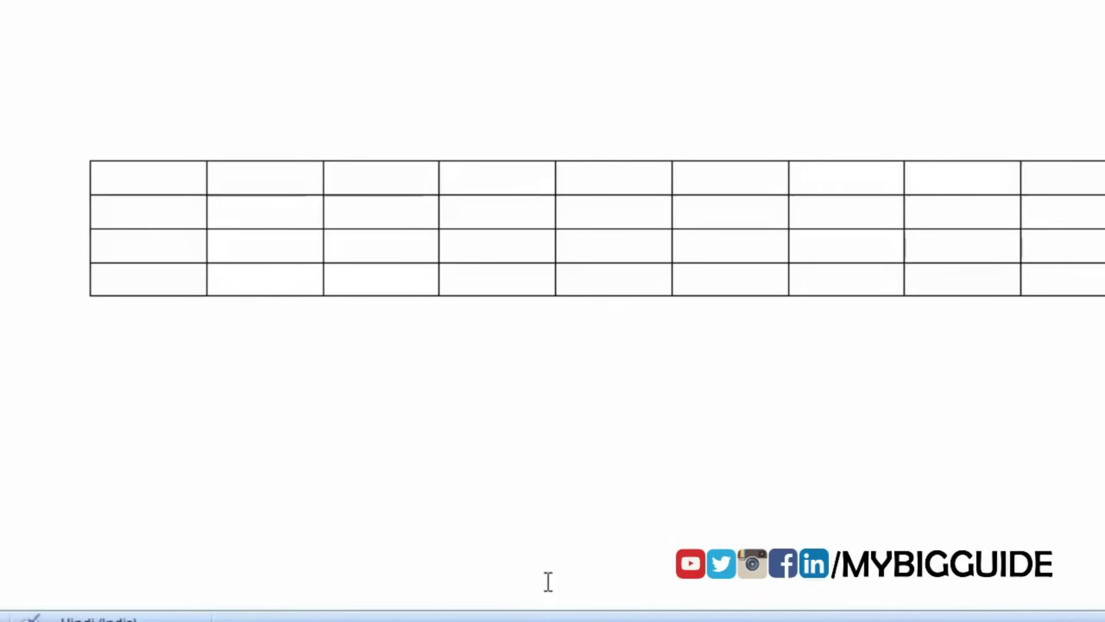
Enter 25 in each of the first four cells of the first row.
{"action": "type", "text": "25"}
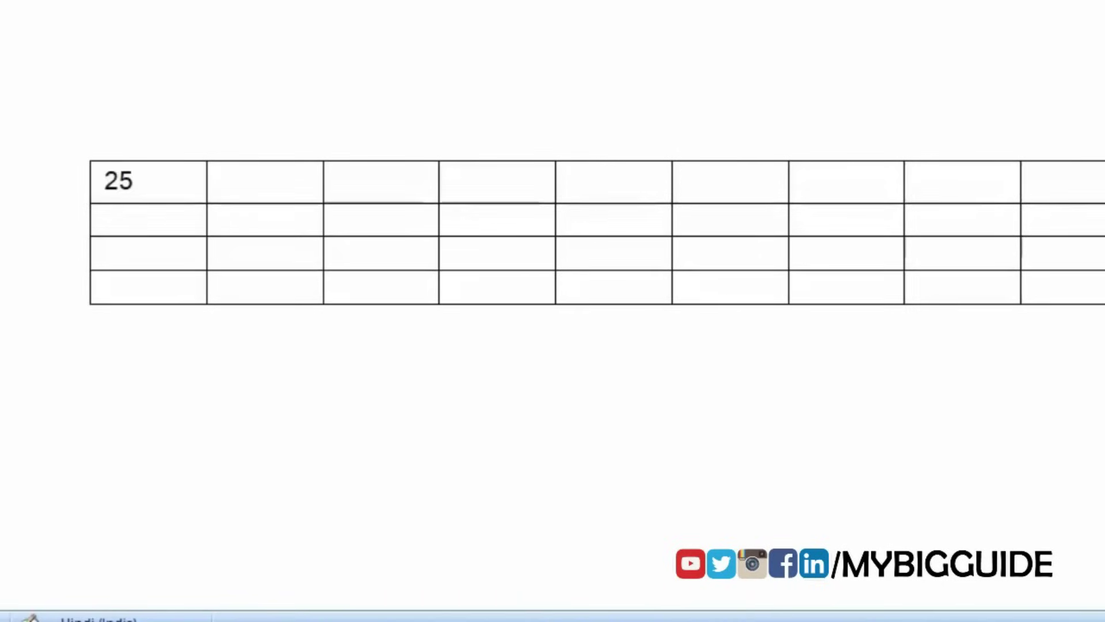
{"action": "left_click", "coordinate": [222, 181]}
{"action": "type", "text": "25"}
{"action": "left_click", "coordinate": [338, 181]}
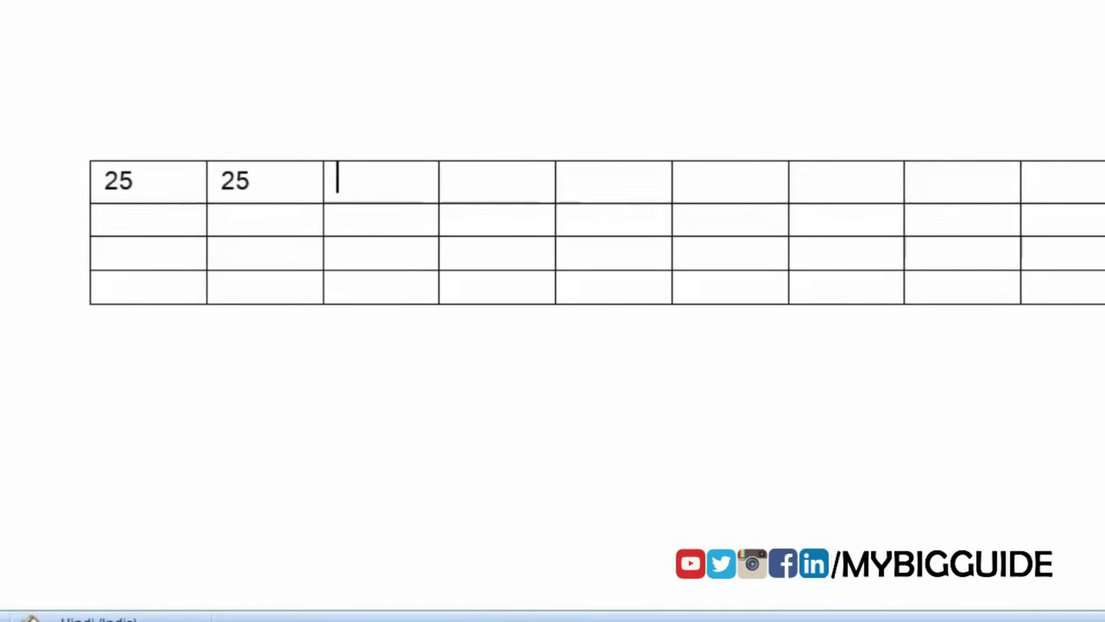
{"action": "type", "text": "25"}
{"action": "left_click", "coordinate": [454, 180]}
{"action": "type", "text": "25"}
{"action": "left_click", "coordinate": [570, 180]}
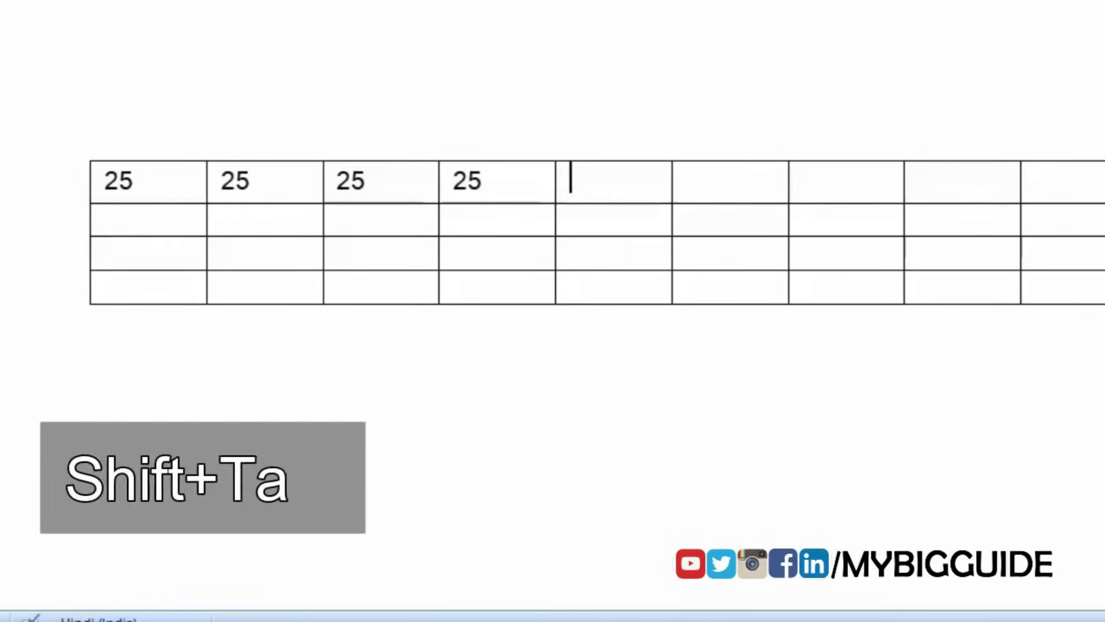
Change the second cell to 26 and fill the third and fourth cells with 25.
{"action": "key", "text": "shift+Tab"}
{"action": "key", "text": "shift+Tab"}
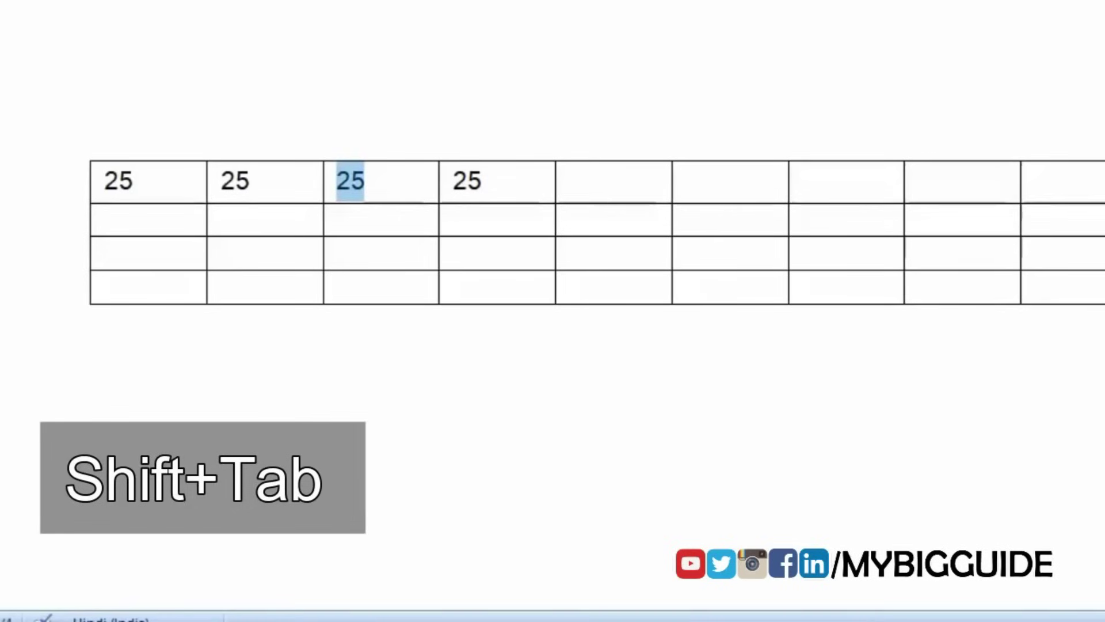
{"action": "key", "text": "shift+Tab"}
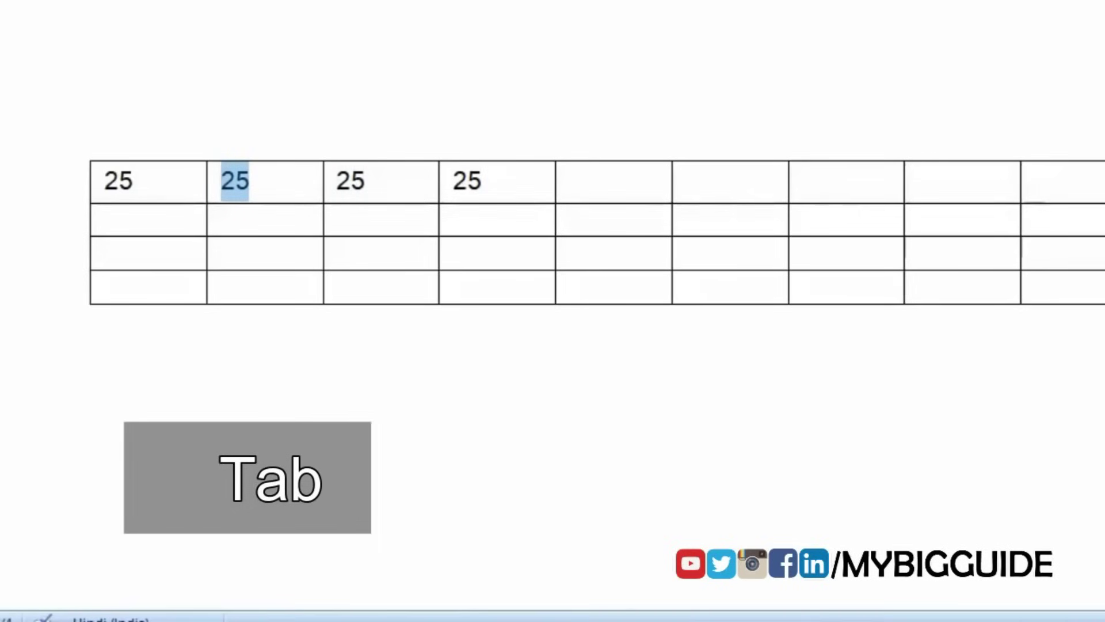
{"action": "type", "text": "25"}
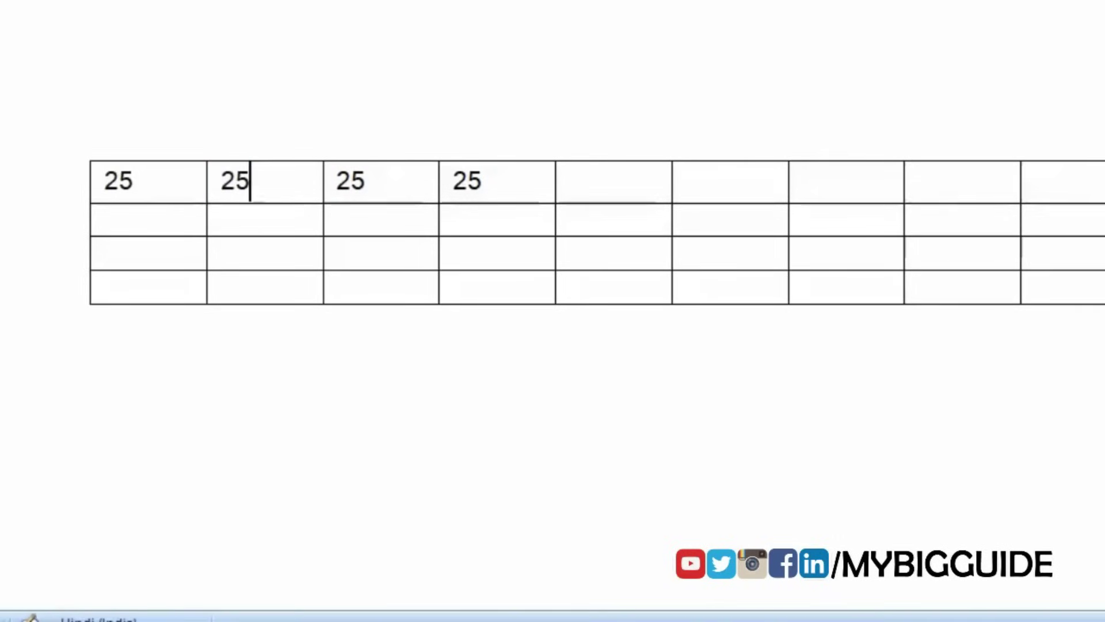
{"action": "key", "text": "BackSpace"}
{"action": "type", "text": "6"}
{"action": "key", "text": "Tab"}
{"action": "key", "text": "Tab"}
{"action": "key", "text": "Tab"}
{"action": "key", "text": "Tab"}
{"action": "type", "text": "25"}
{"action": "key", "text": "Tab"}
{"action": "key", "text": "Tab"}
{"action": "key", "text": "Tab"}
{"action": "type", "text": "25"}
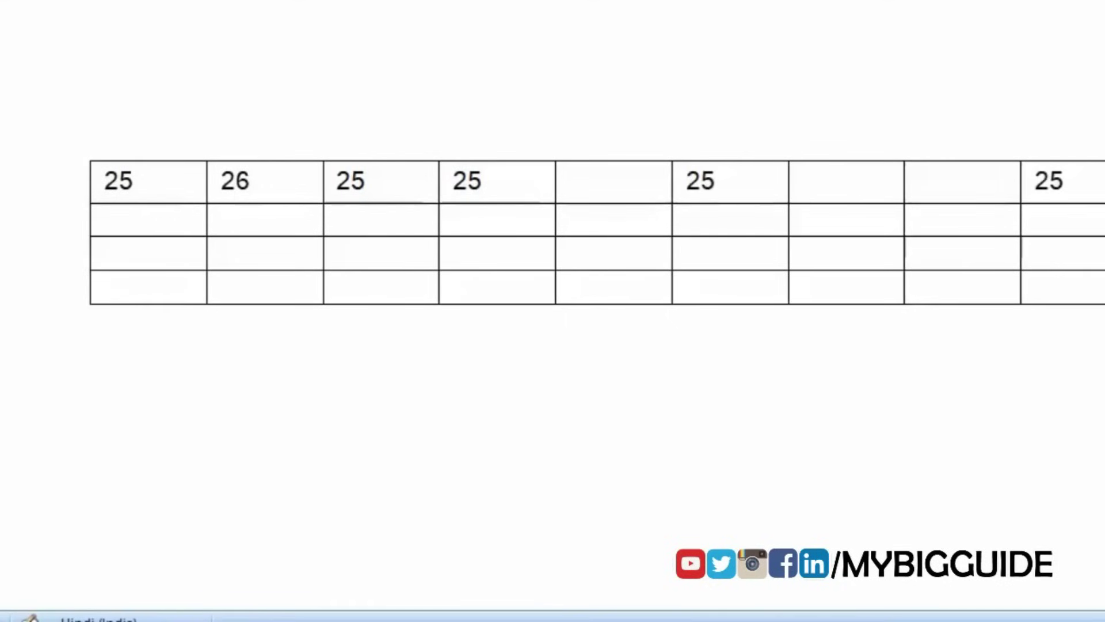
{"action": "key", "text": "shift+Tab"}
{"action": "key", "text": "shift+Tab"}
{"action": "key", "text": "shift+Tab"}
{"action": "key", "text": "shift+Tab"}
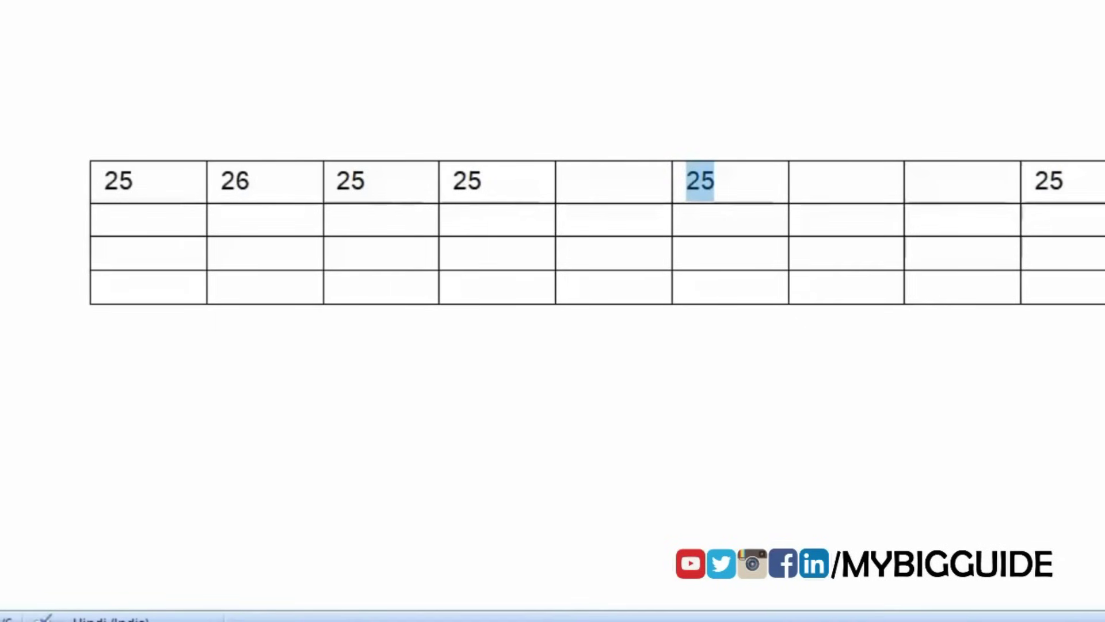
Replace the first cell's 25 with 1 and number rows 2, 3 and 4 down the first column.
{"action": "left_click", "coordinate": [189, 180]}
{"action": "key", "text": "BackSpace"}
{"action": "key", "text": "BackSpace"}
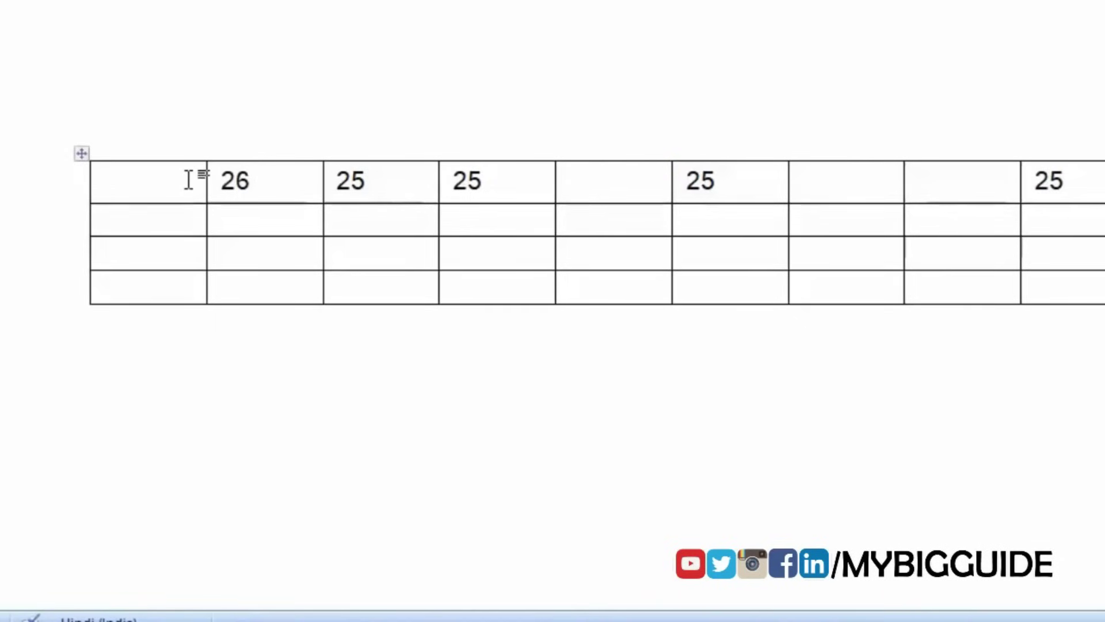
{"action": "type", "text": "1"}
{"action": "key", "text": "Down"}
{"action": "type", "text": "2"}
{"action": "key", "text": "Down"}
{"action": "type", "text": "3"}
{"action": "key", "text": "Down"}
{"action": "type", "text": "4"}
{"action": "key", "text": "Tab"}
{"action": "key", "text": "Up"}
{"action": "key", "text": "Up"}
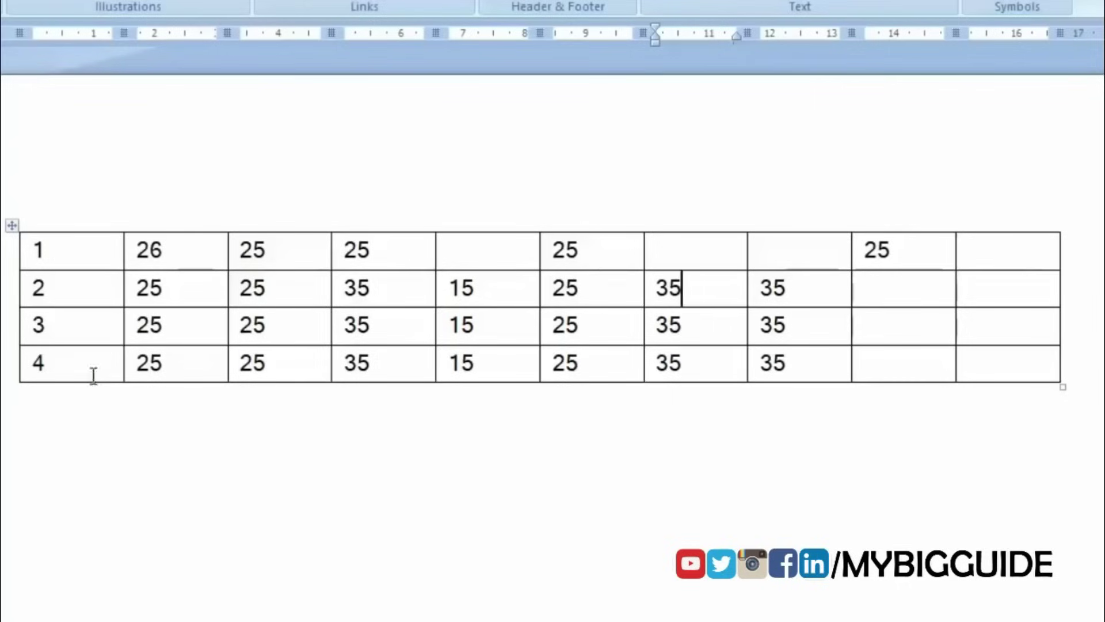
Insert an empty row below row 2, making the table 10 by 5.
{"action": "left_click", "coordinate": [1074, 282]}
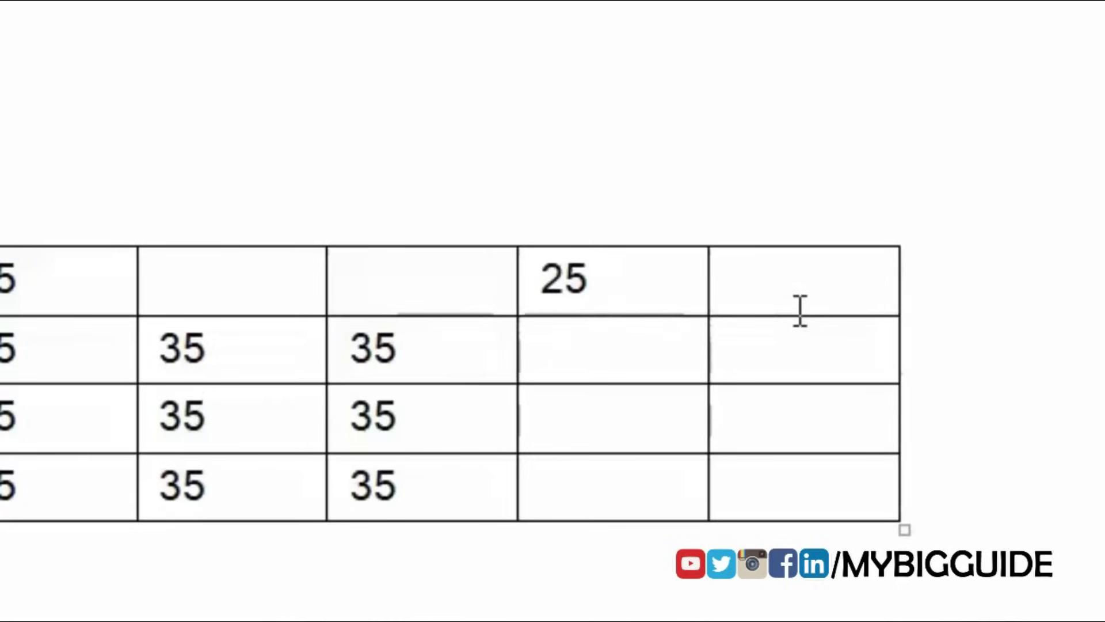
{"action": "key", "text": "Return"}
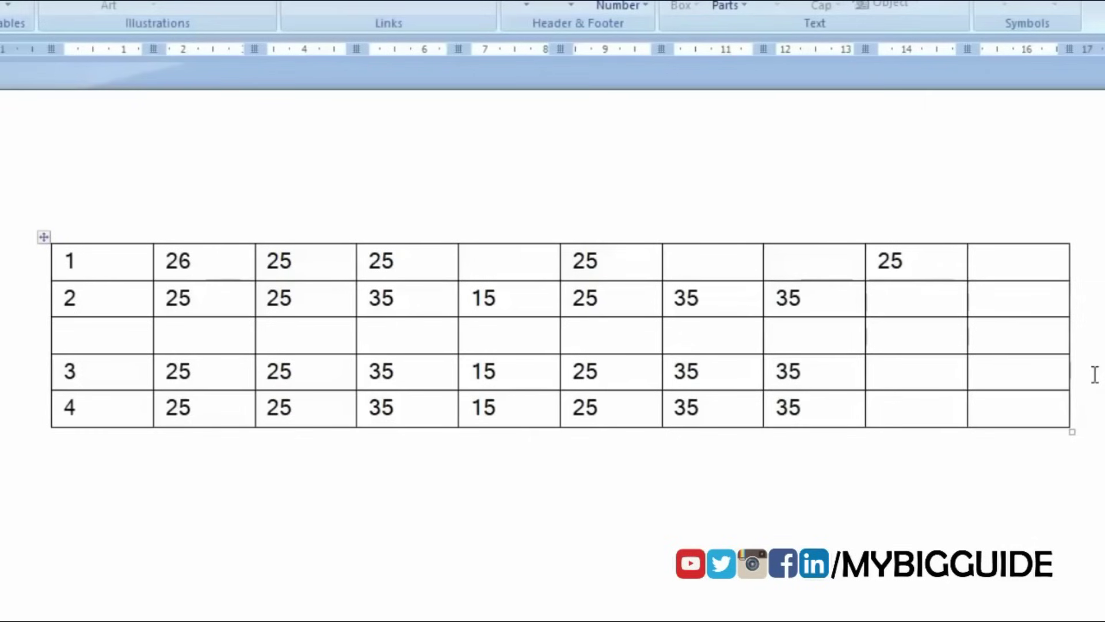
Insert an empty row below row 3 and select rows 3 through 4 with the blank row.
{"action": "key", "text": "Return"}
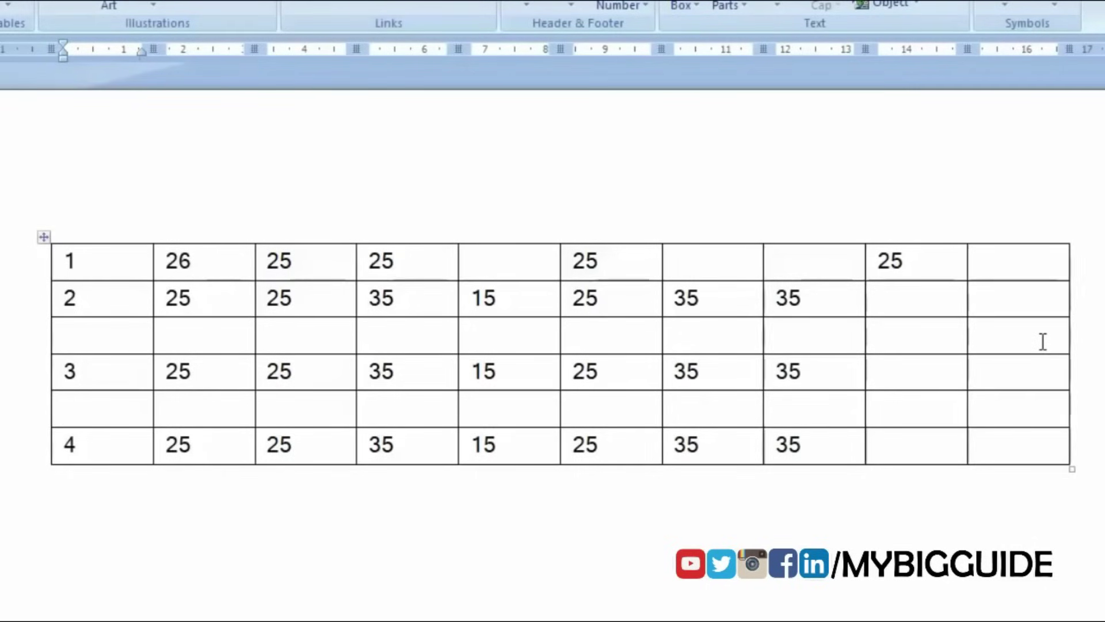
{"action": "left_click", "coordinate": [77, 371]}
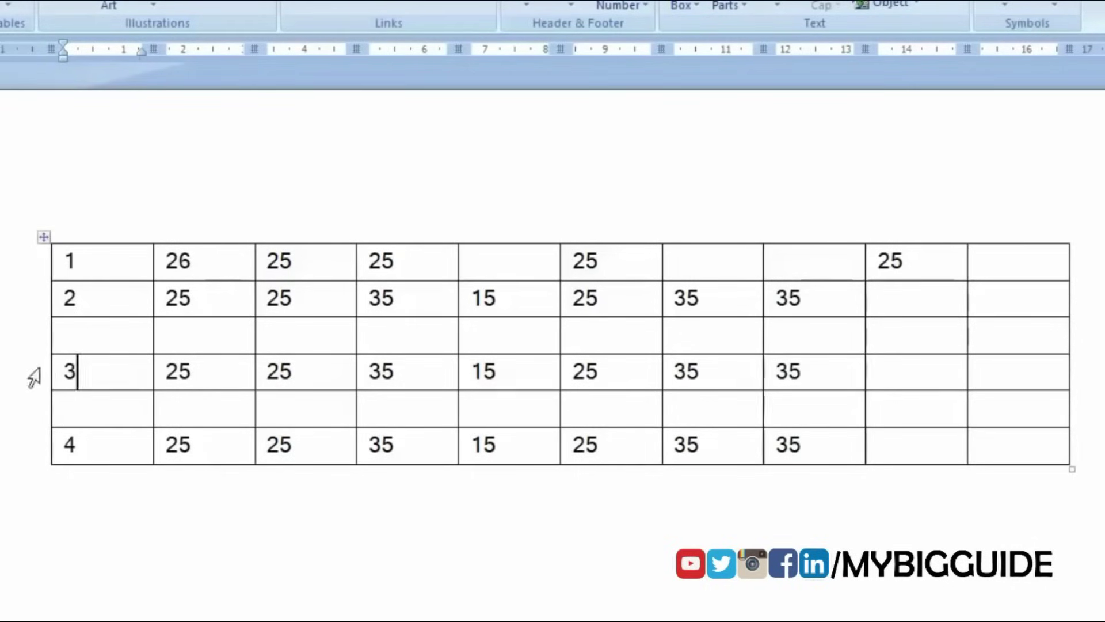
{"action": "left_click", "coordinate": [82, 373]}
{"action": "left_click", "coordinate": [78, 372]}
{"action": "mouse_move", "coordinate": [68, 371]}
{"action": "left_mouse_down"}
{"action": "mouse_move", "coordinate": [197, 414]}
{"action": "mouse_move", "coordinate": [992, 459]}
{"action": "left_mouse_up"}
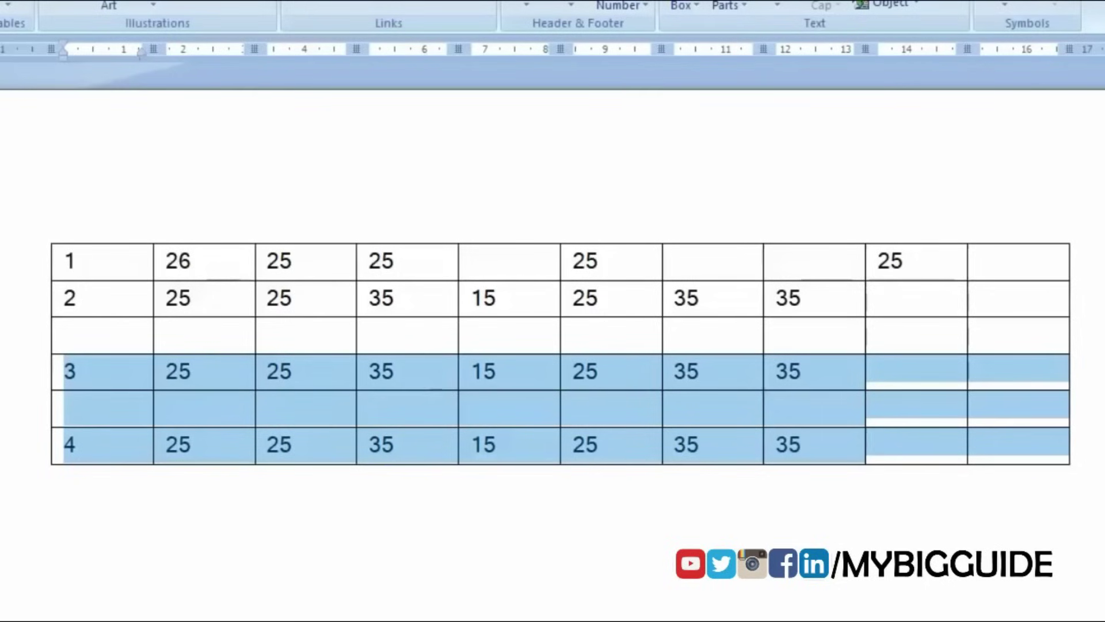
Split the selected rows off into a separate table with Ctrl+Shift+Enter.
{"action": "key", "text": "ctrl+shift+Return"}
{"action": "key", "text": "Return"}
{"action": "key", "text": "ctrl+z"}
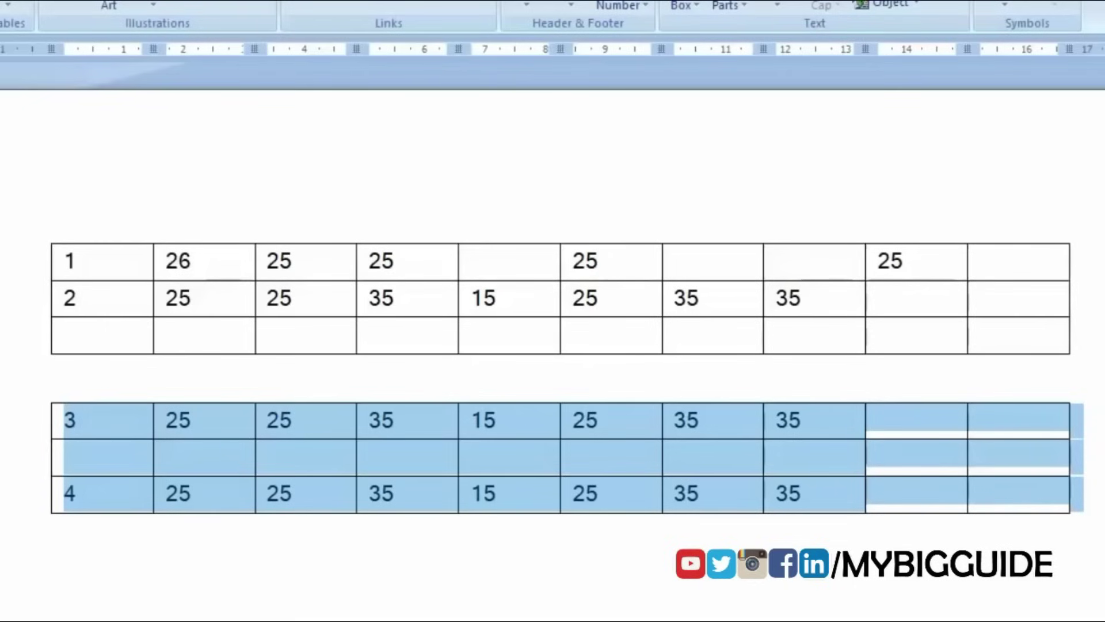
Rejoin those rows onto the first table and select row 3.
{"action": "key", "text": "alt+shift+Up"}
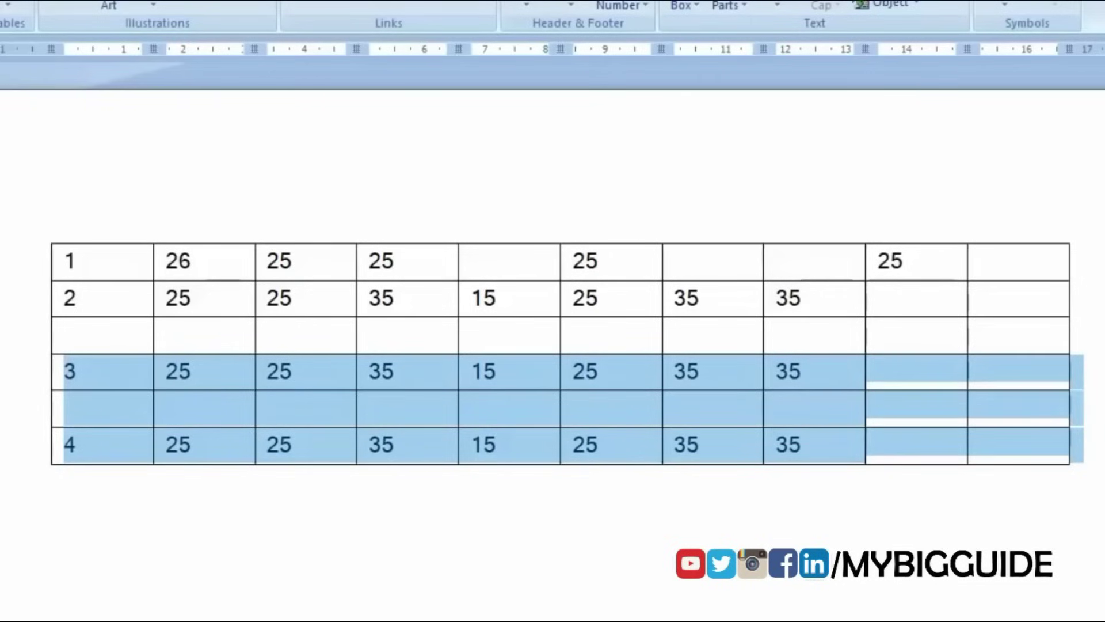
{"action": "left_click", "coordinate": [64, 371]}
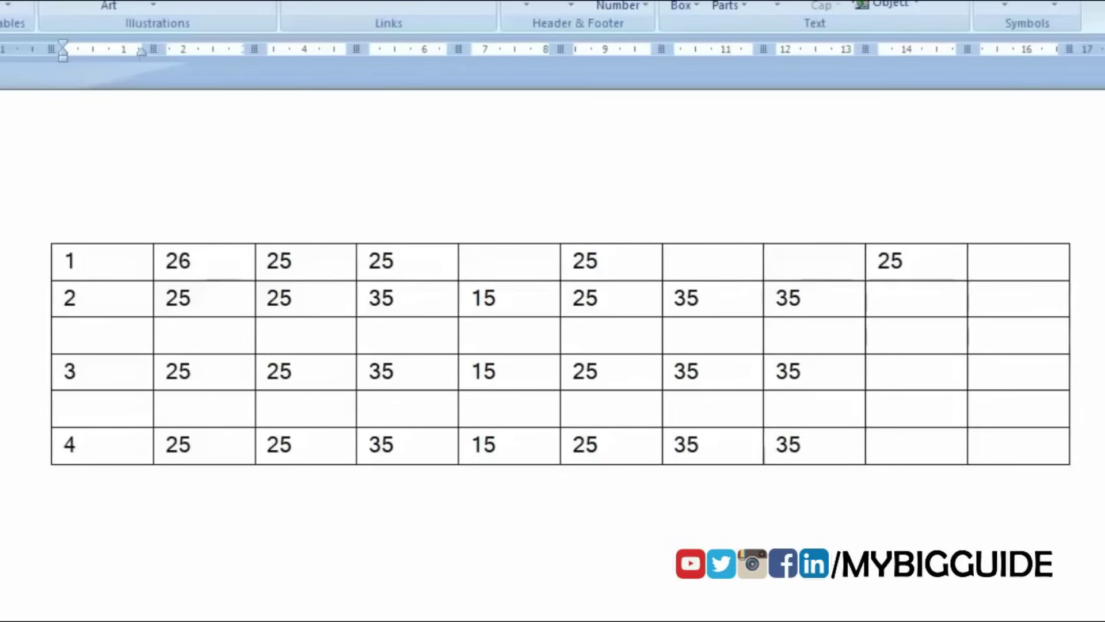
{"action": "key", "text": "shift+Right"}
{"action": "key", "text": "shift+Right"}
{"action": "key", "text": "shift+Right"}
{"action": "key", "text": "shift+Right"}
{"action": "key", "text": "shift+Right"}
{"action": "key", "text": "shift+Right"}
{"action": "key", "text": "shift+Right"}
{"action": "key", "text": "shift+Right"}
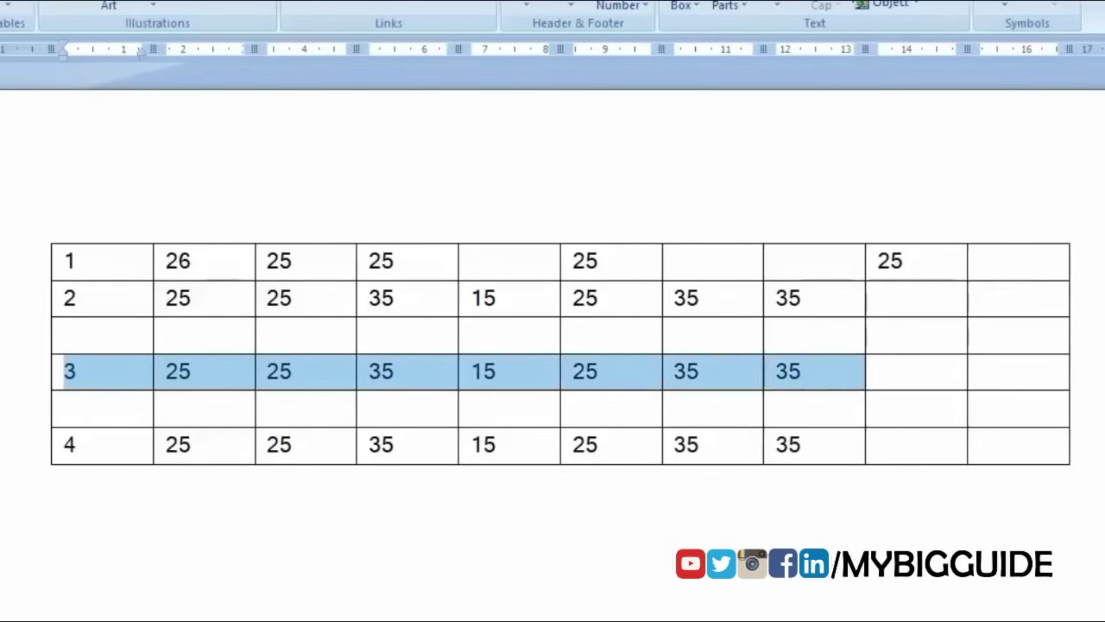
{"action": "key", "text": "shift+Right"}
{"action": "key", "text": "shift+Right"}
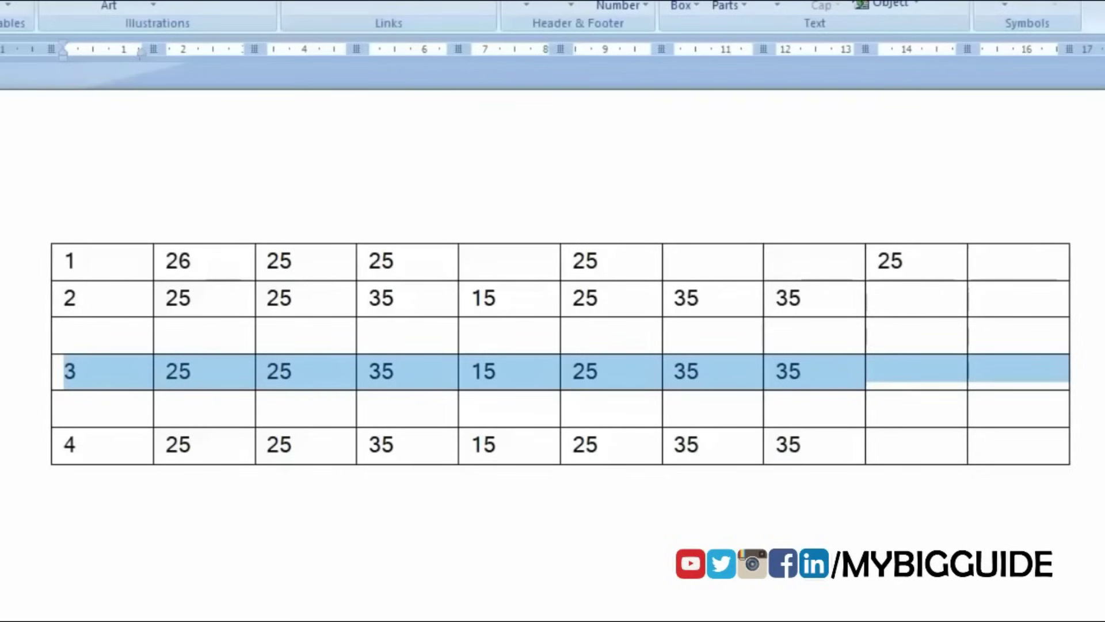
Move row 3 to the top of the table and merge its first four cells.
{"action": "key", "text": "alt+shift+Up"}
{"action": "key", "text": "alt+shift+Up"}
{"action": "key", "text": "alt+shift+Up"}
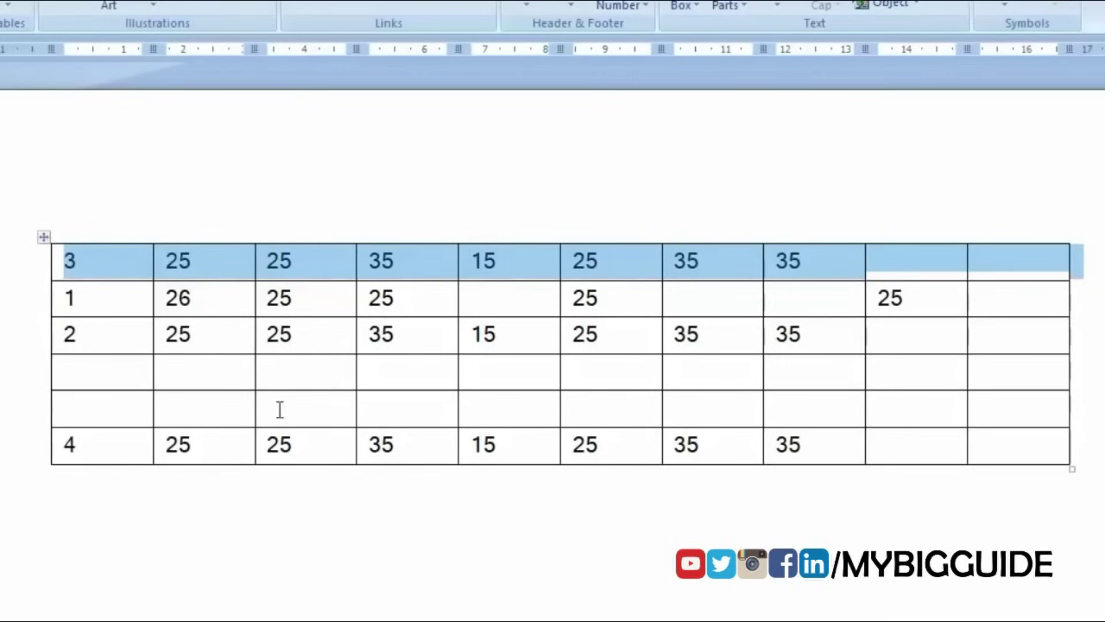
{"action": "left_click", "coordinate": [306, 379]}
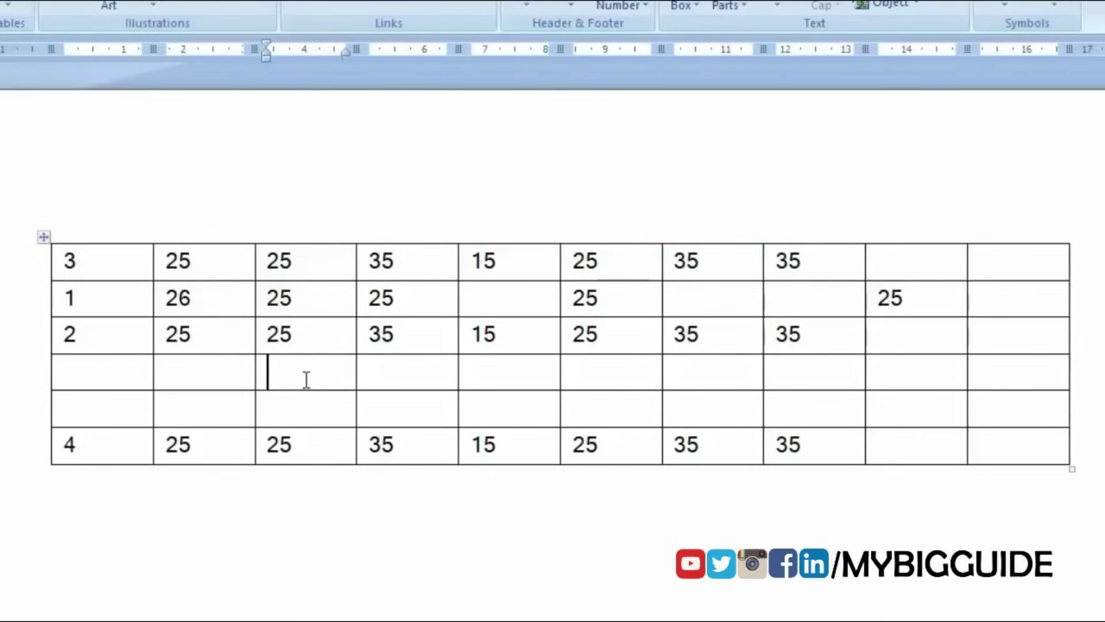
{"action": "key", "text": "Up"}
{"action": "key", "text": "Left"}
{"action": "key", "text": "Left"}
{"action": "key", "text": "Left"}
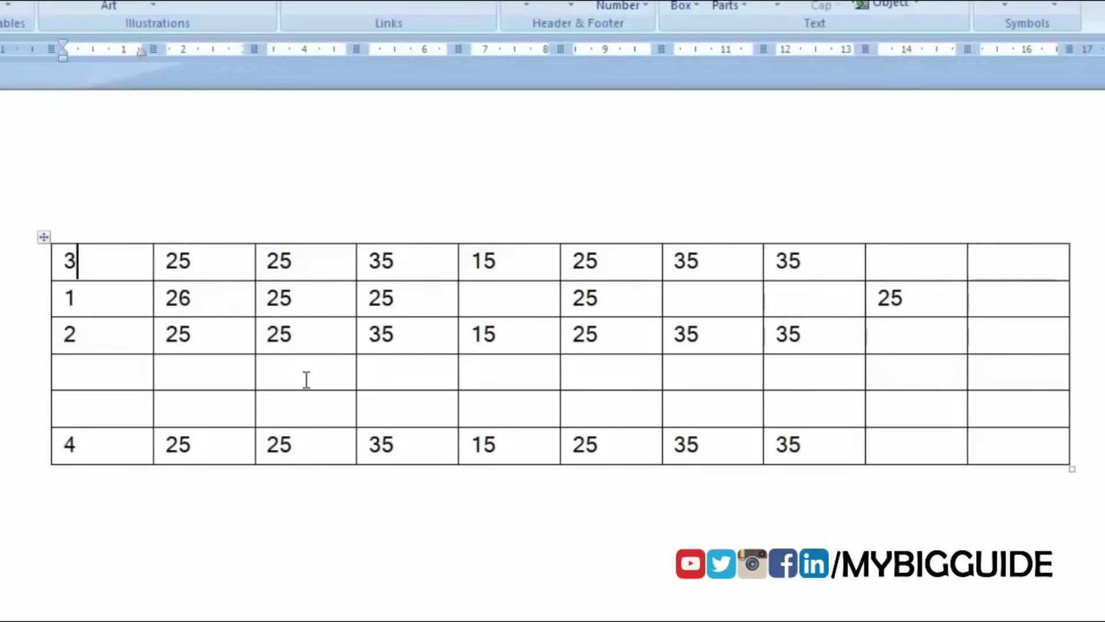
{"action": "key", "text": "shift+Right"}
{"action": "key", "text": "shift+Right"}
{"action": "key", "text": "shift+Right"}
{"action": "key", "text": "shift+Right"}
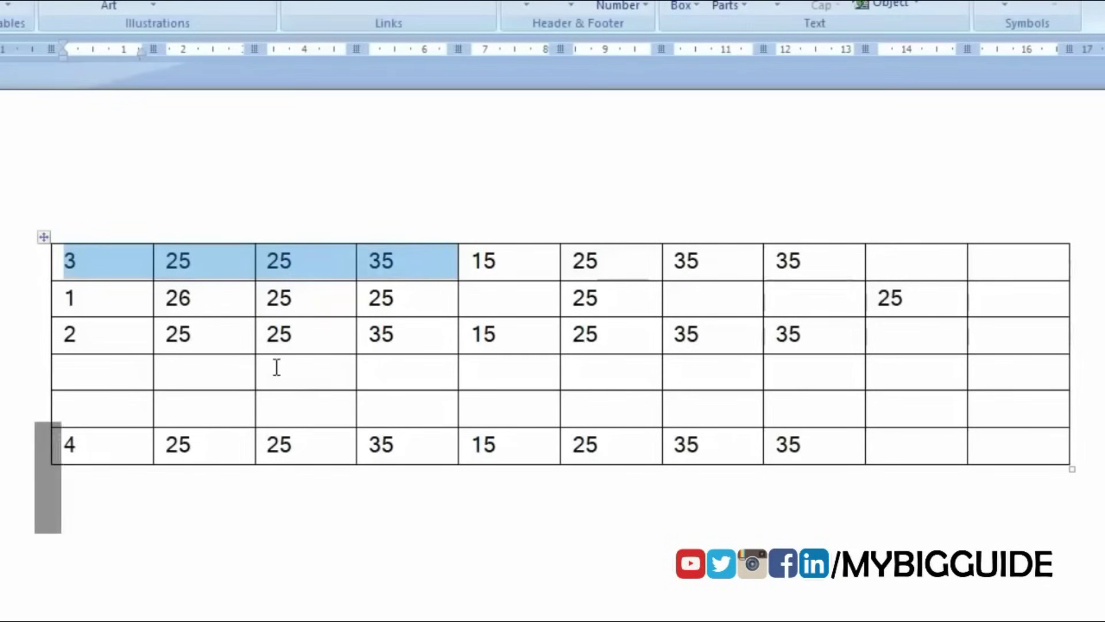
{"action": "key", "text": "alt+a"}
{"action": "key", "text": "m"}
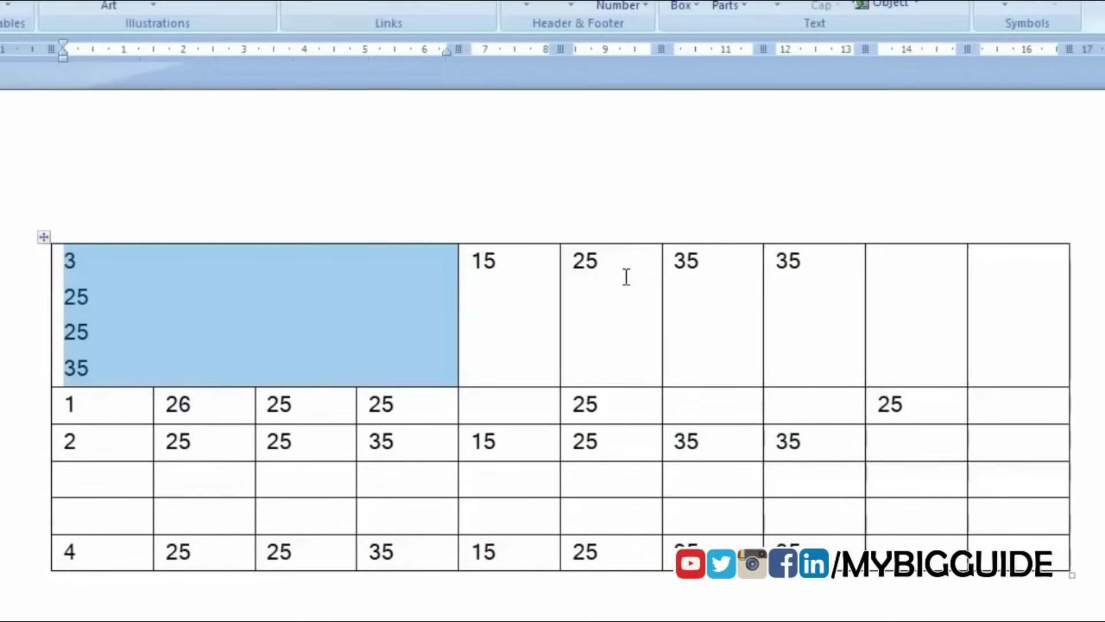
Merge the top row's two 35 cells, then split the table above row 2.
{"action": "key", "text": "Right"}
{"action": "key", "text": "Right"}
{"action": "key", "text": "Right"}
{"action": "key", "text": "Right"}
{"action": "key", "text": "Right"}
{"action": "key", "text": "Right"}
{"action": "key", "text": "Right"}
{"action": "key", "text": "Right"}
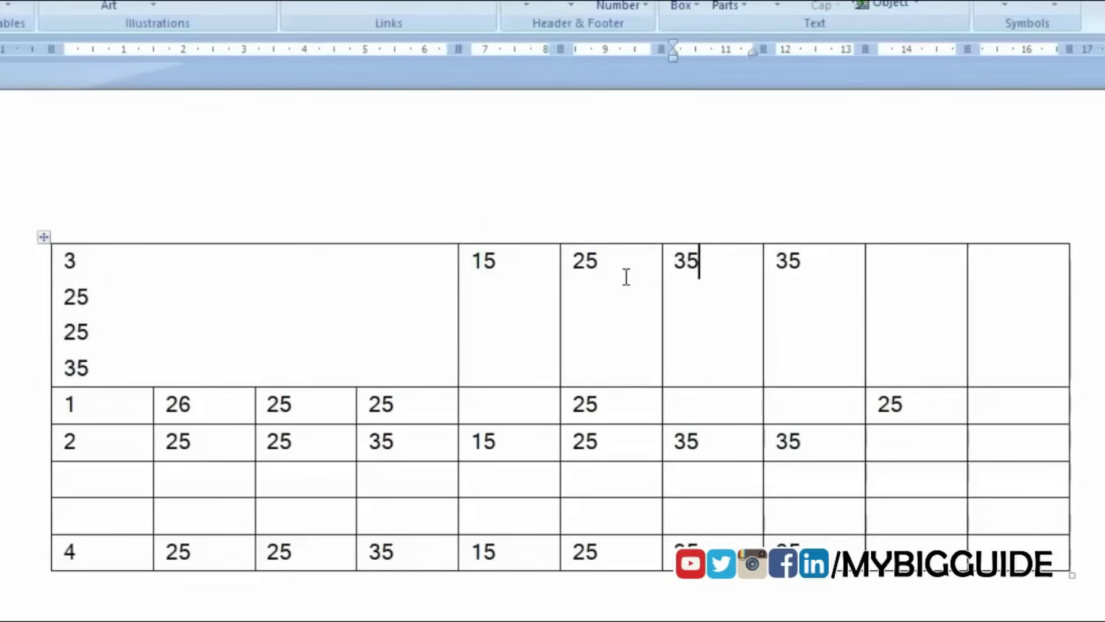
{"action": "key", "text": "shift+Right"}
{"action": "key", "text": "shift+Right"}
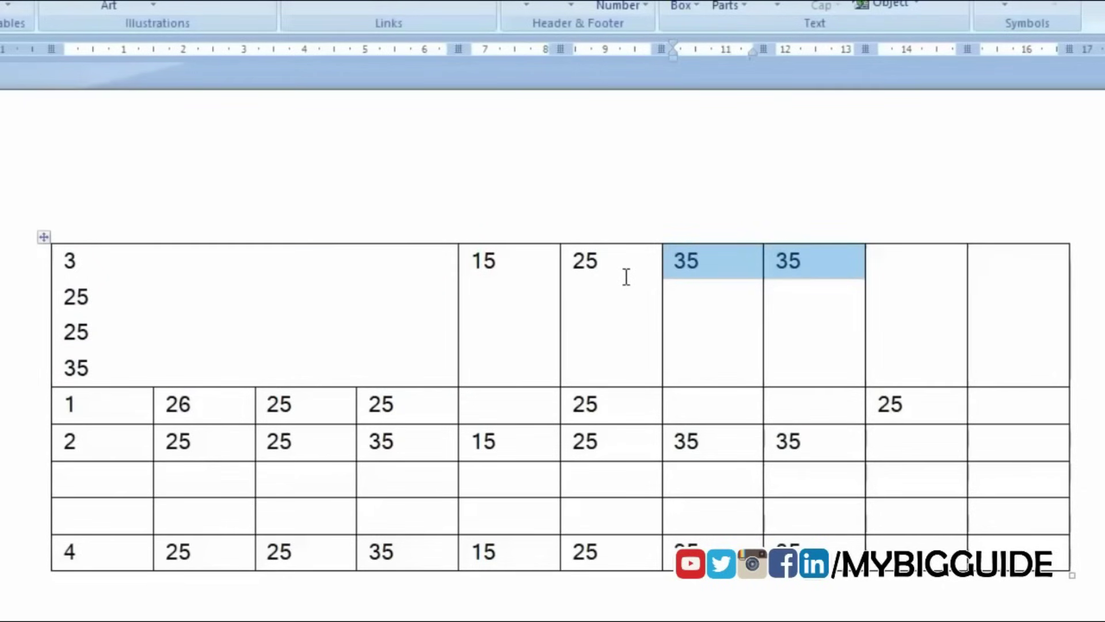
{"action": "key", "text": "alt+j"}
{"action": "key", "text": "l"}
{"action": "key", "text": "m"}
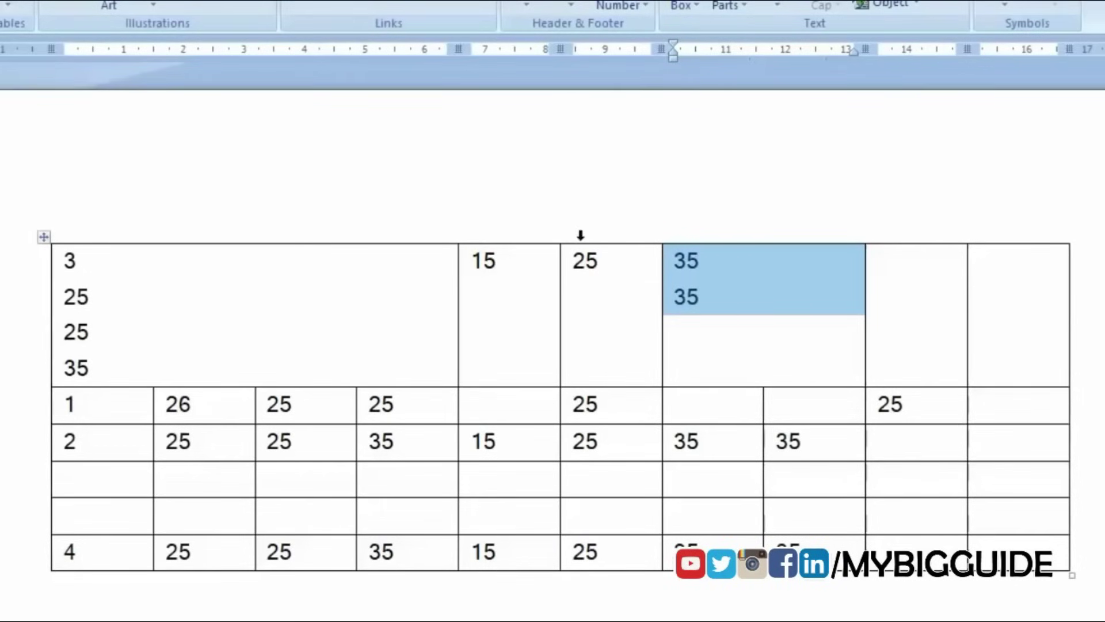
{"action": "left_click", "coordinate": [474, 441]}
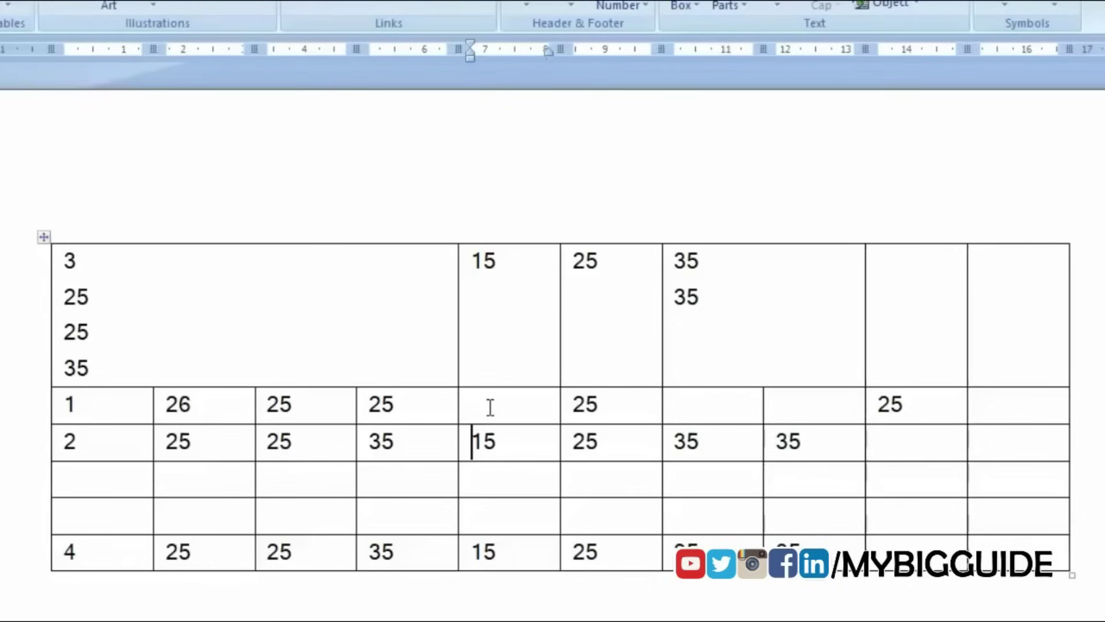
{"action": "key", "text": "ctrl+shift+Return"}
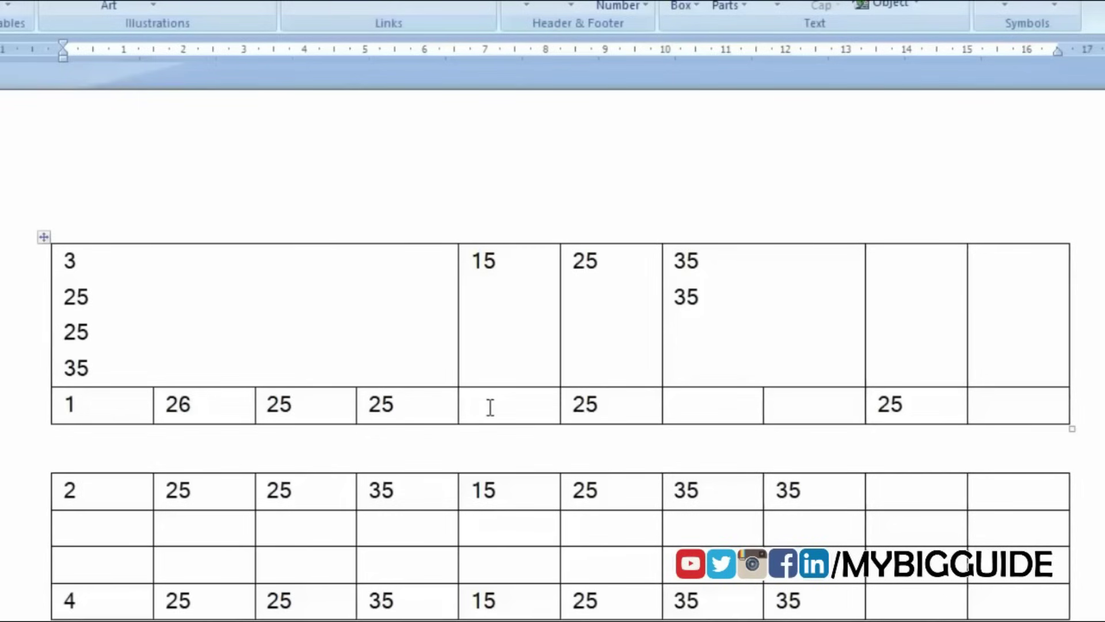
Move row 2 into the upper table, leaving two blank rows and row 4 below.
{"action": "scroll", "coordinate": [489, 407], "scroll_direction": "down", "scroll_amount": 1}
{"action": "key", "text": "Down"}
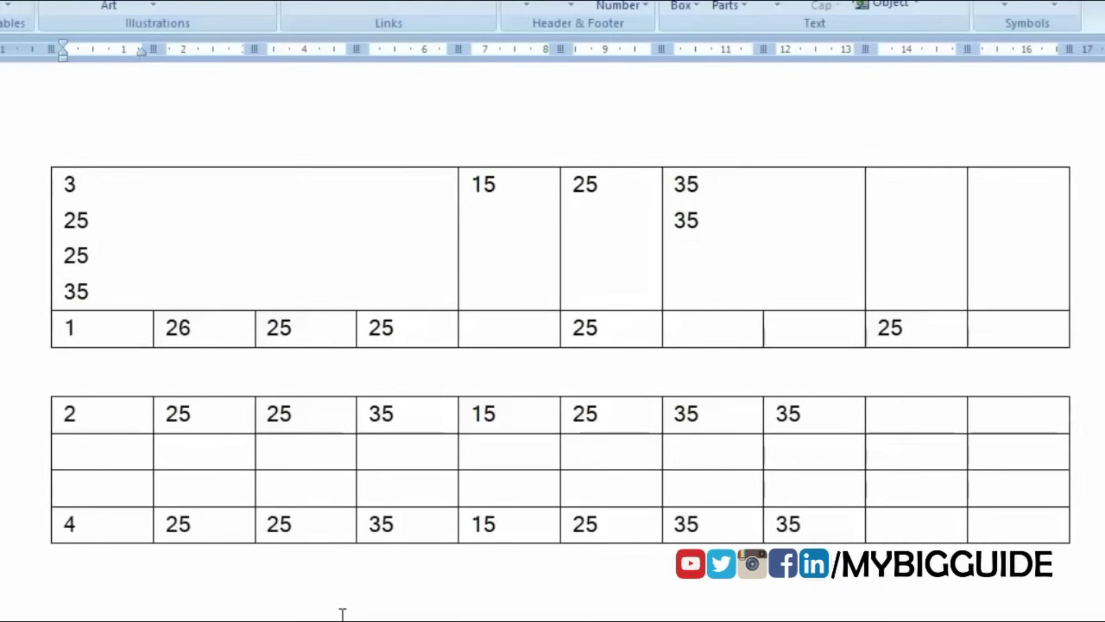
{"action": "left_click_drag", "start_coordinate": [82, 414], "coordinate": [253, 414]}
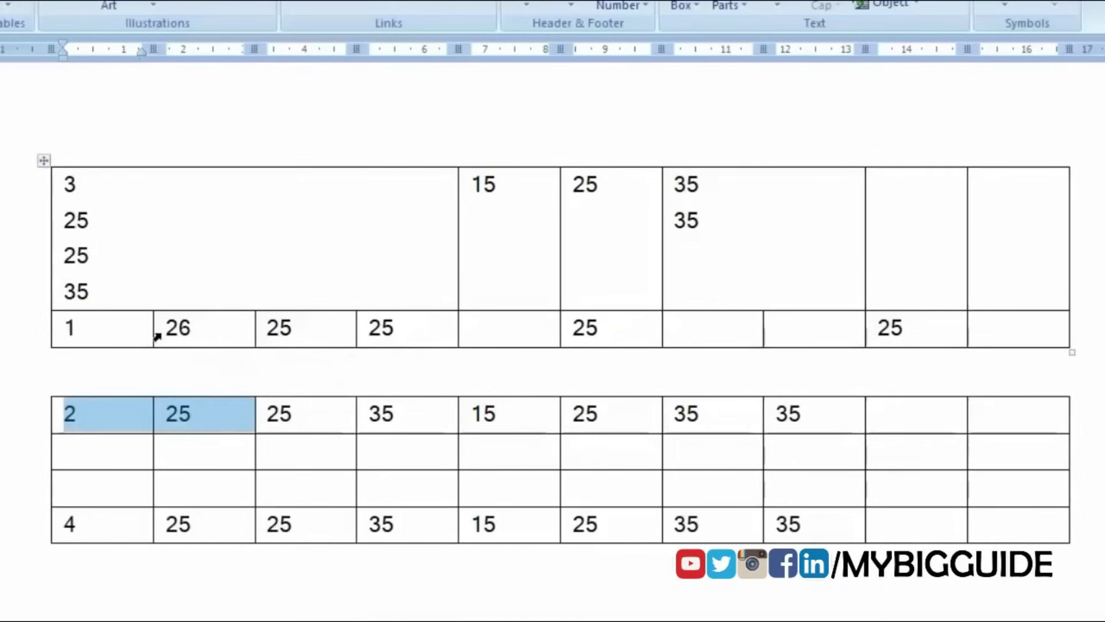
{"action": "left_click", "coordinate": [137, 403]}
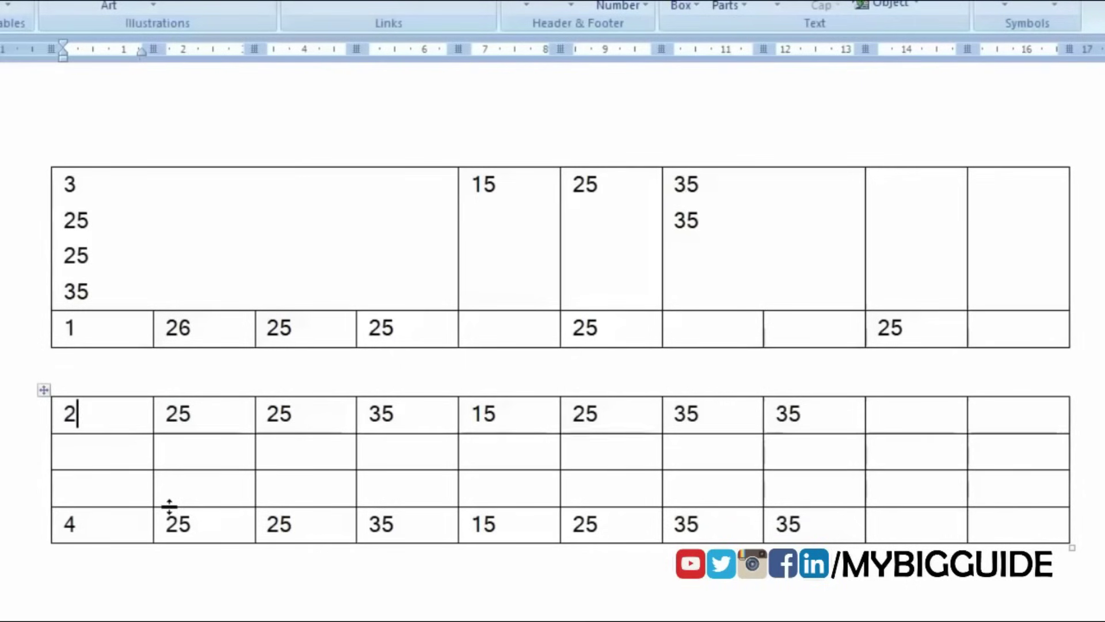
{"action": "key", "text": "alt+shift+Up"}
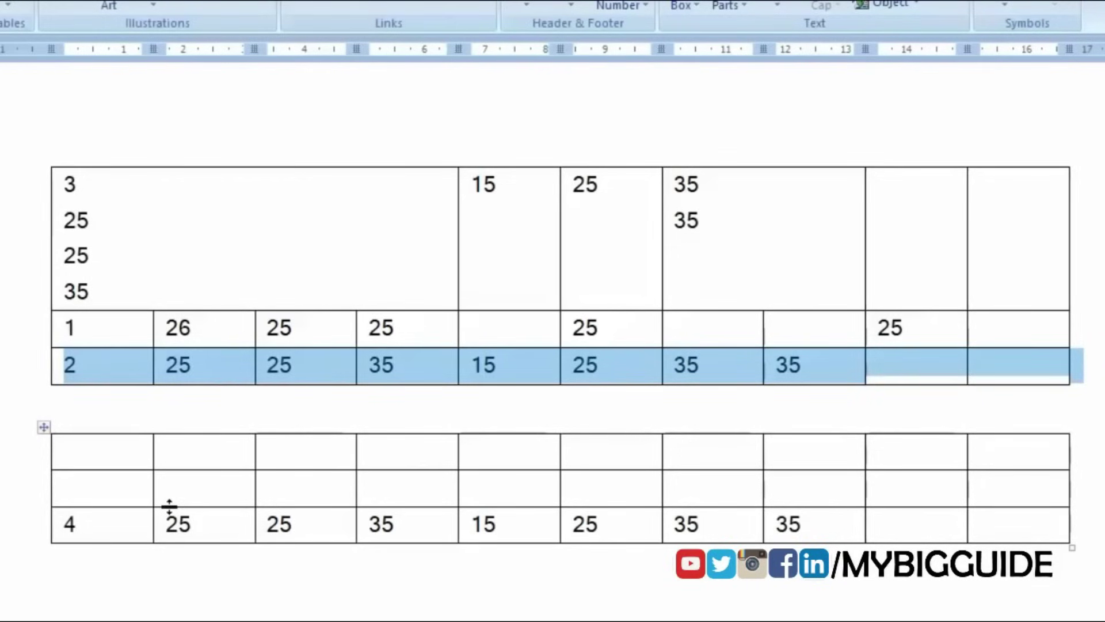
{"action": "left_click", "coordinate": [260, 448]}
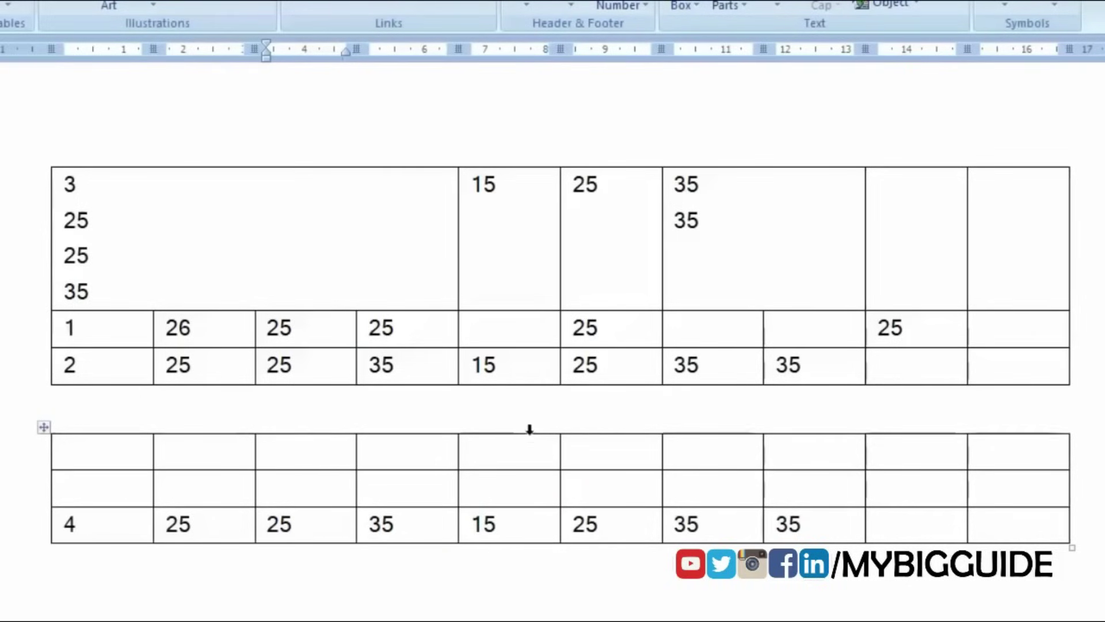
Delete the fifth column of the lower table.
{"action": "left_click", "coordinate": [530, 429]}
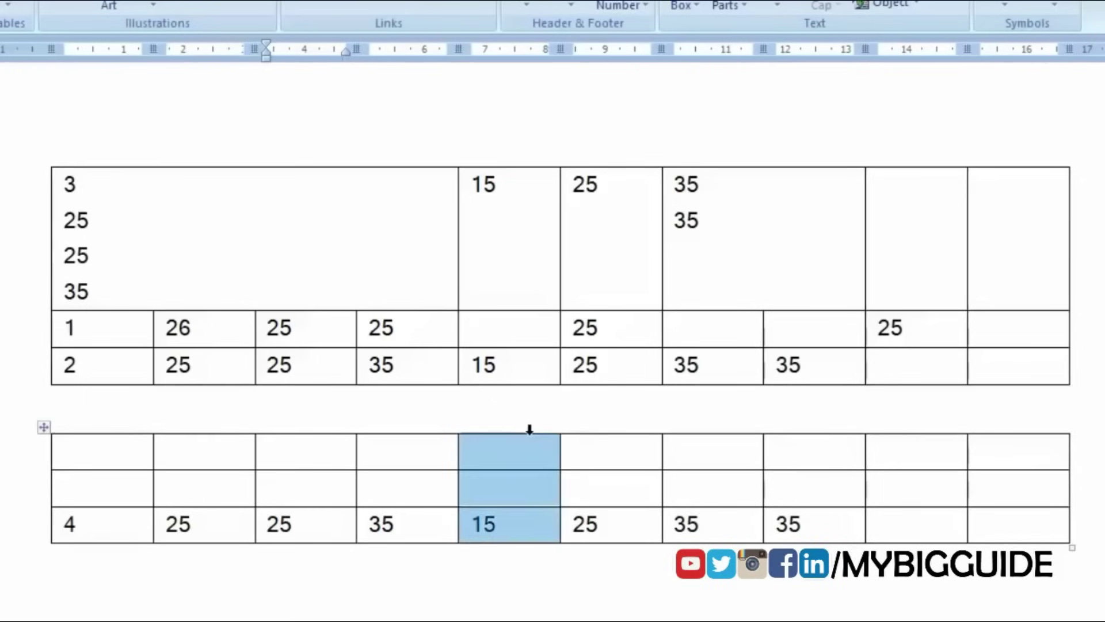
{"action": "right_click", "coordinate": [530, 434]}
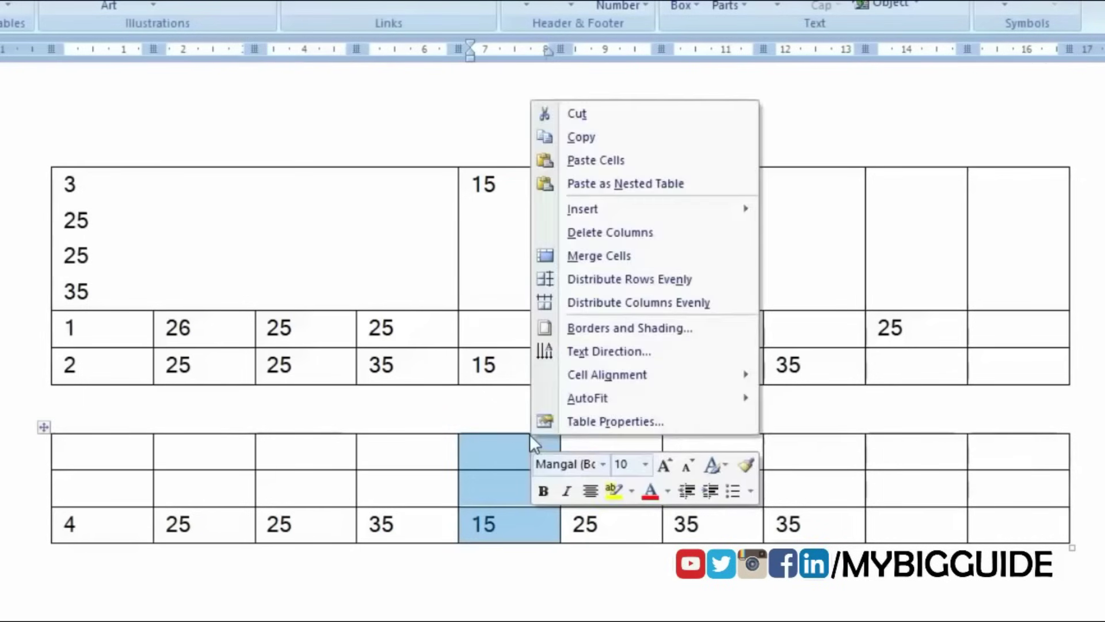
{"action": "left_click", "coordinate": [637, 235]}
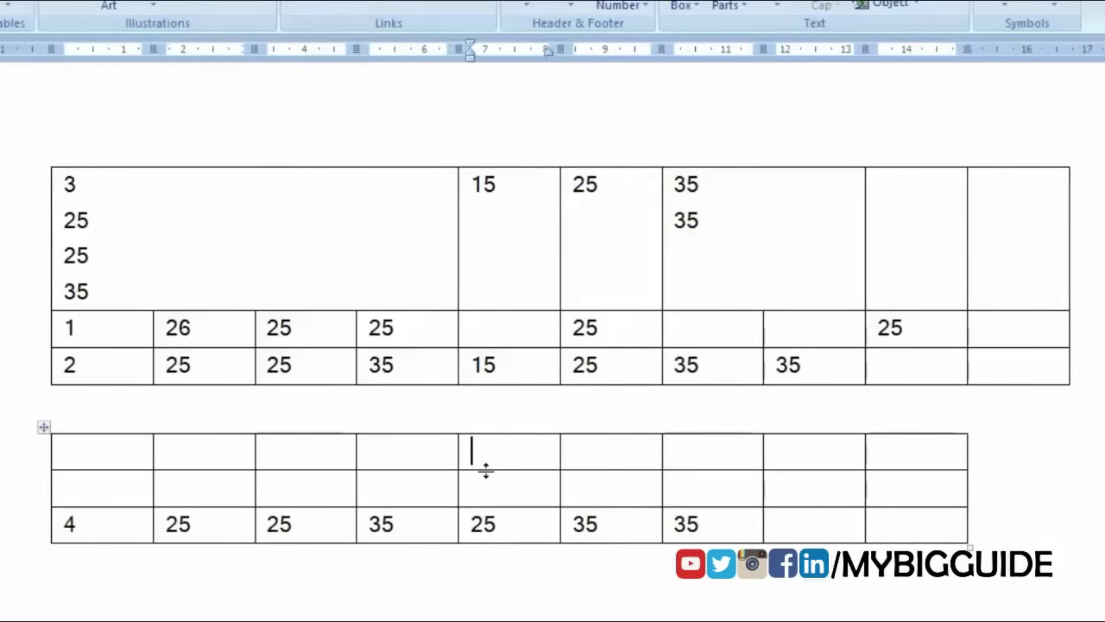
Delete the empty second row of the lower table as an entire row.
{"action": "left_click_drag", "start_coordinate": [123, 490], "coordinate": [893, 486]}
{"action": "right_click", "coordinate": [893, 486]}
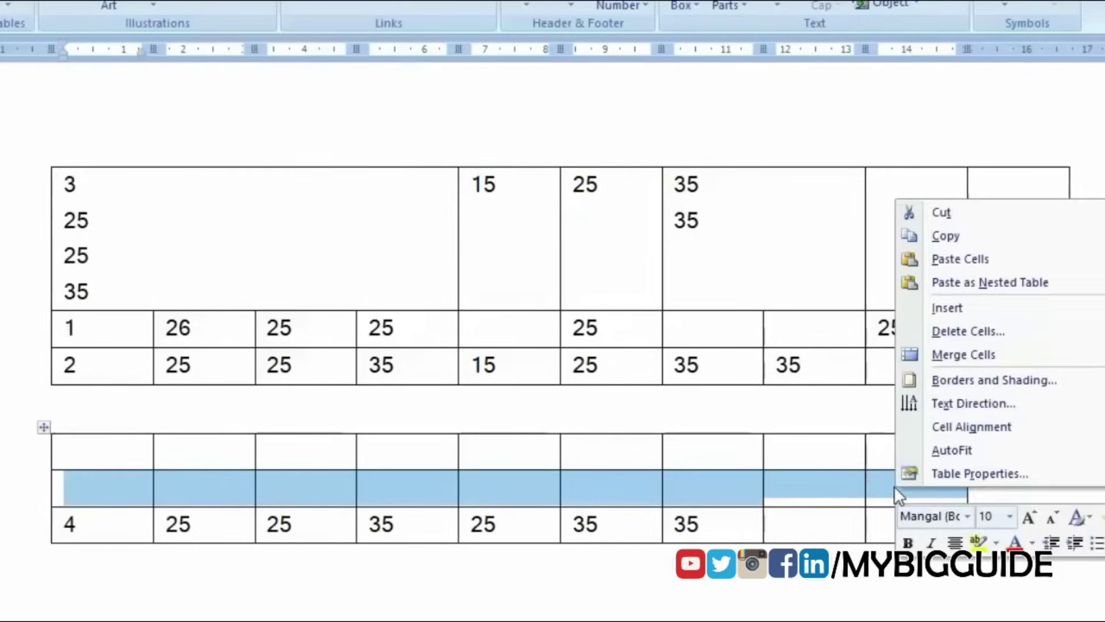
{"action": "left_click", "coordinate": [1020, 332]}
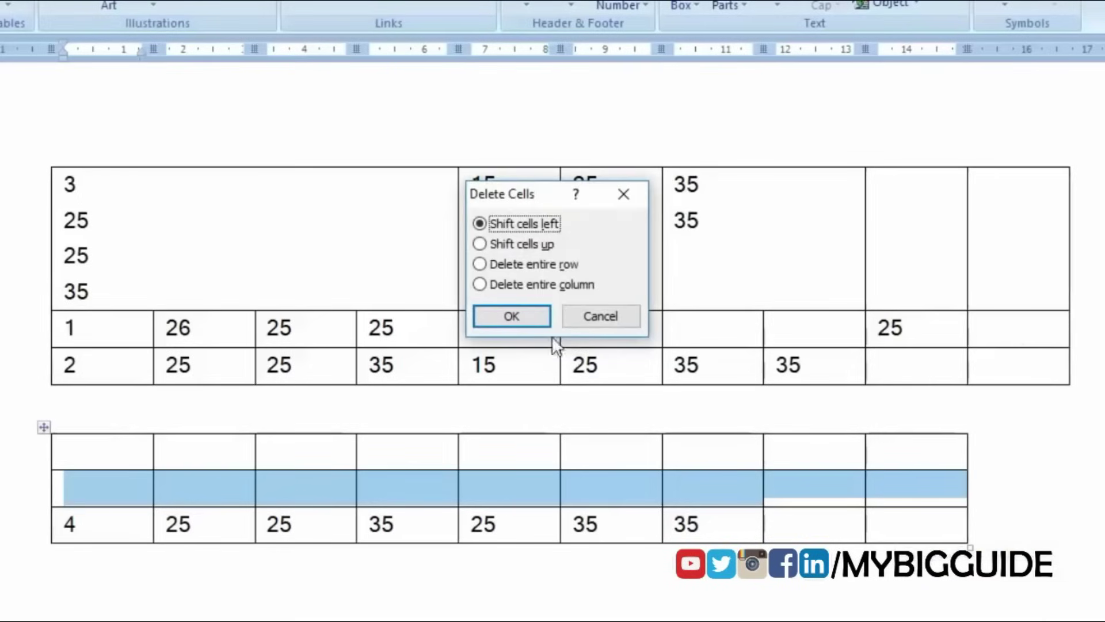
{"action": "left_click_drag", "start_coordinate": [537, 194], "coordinate": [528, 257]}
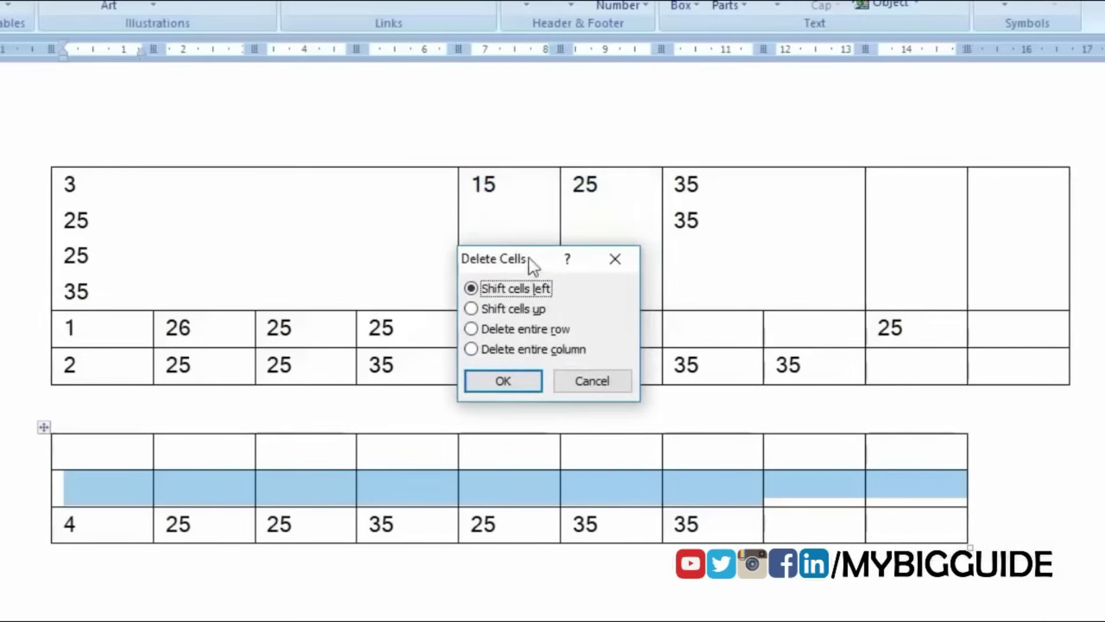
{"action": "left_click", "coordinate": [471, 328]}
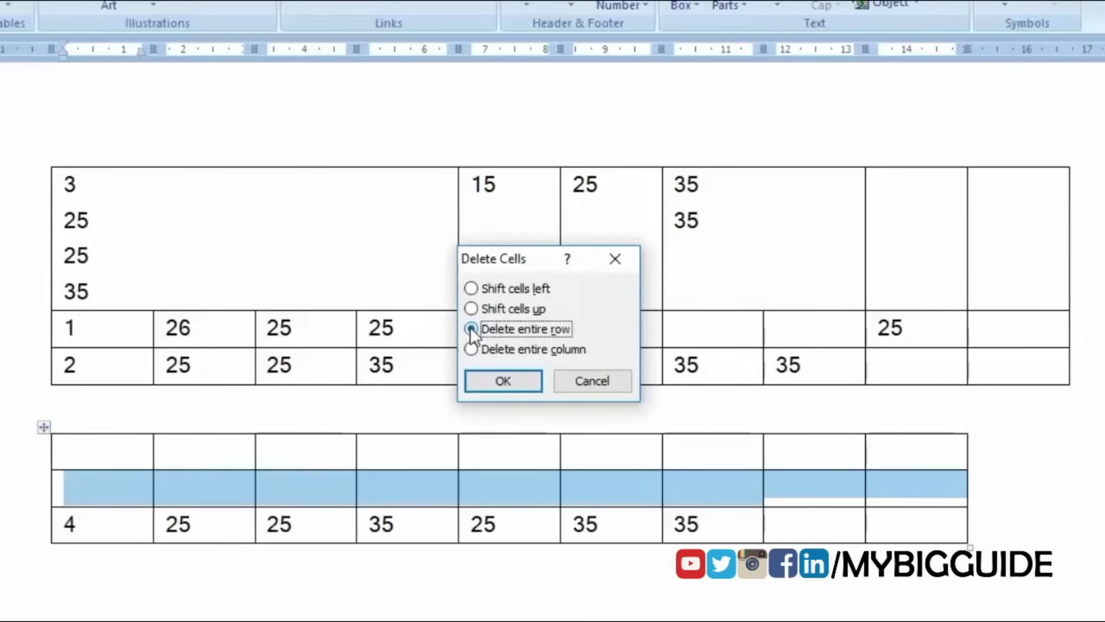
{"action": "left_click", "coordinate": [506, 381]}
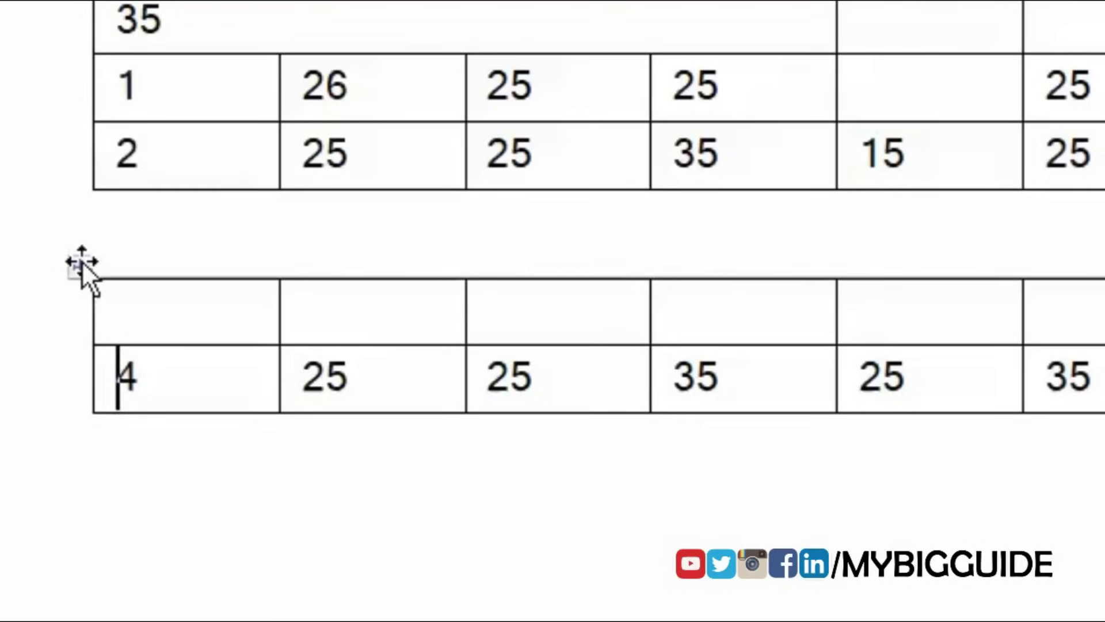
Try dragging the small table above the larger one, undo the move, and open its shortcut options.
{"action": "mouse_move", "coordinate": [82, 261]}
{"action": "left_mouse_down"}
{"action": "mouse_move", "coordinate": [244, 483]}
{"action": "mouse_move", "coordinate": [308, 463]}
{"action": "left_mouse_up"}
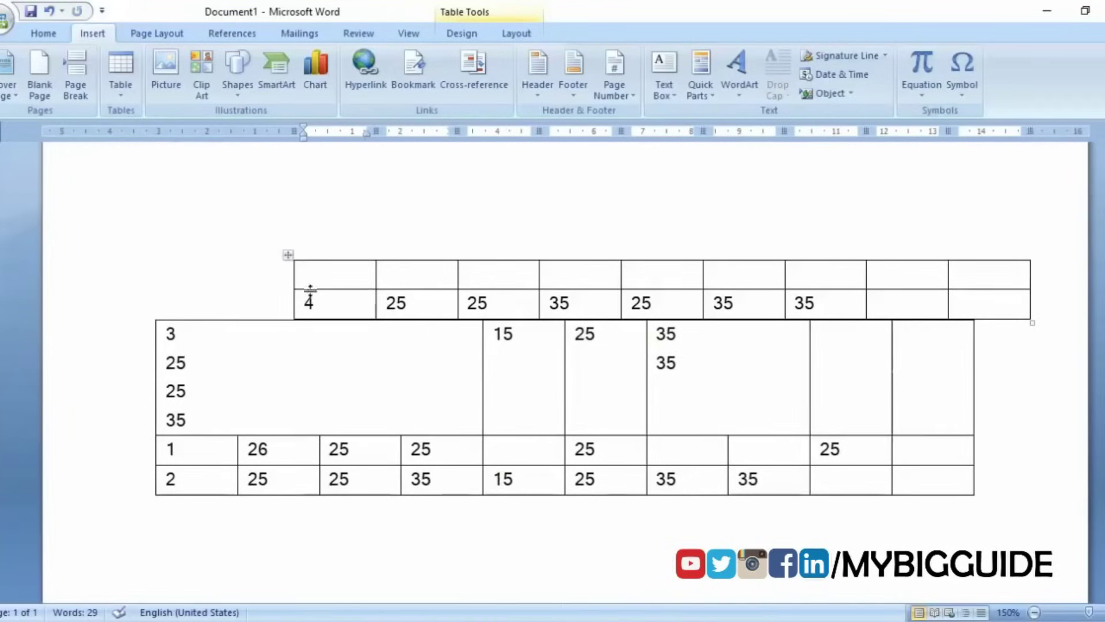
{"action": "left_click_drag", "start_coordinate": [288, 255], "coordinate": [179, 558]}
{"action": "scroll", "coordinate": [179, 559], "scroll_direction": "down", "scroll_amount": 3}
{"action": "key", "text": "Up"}
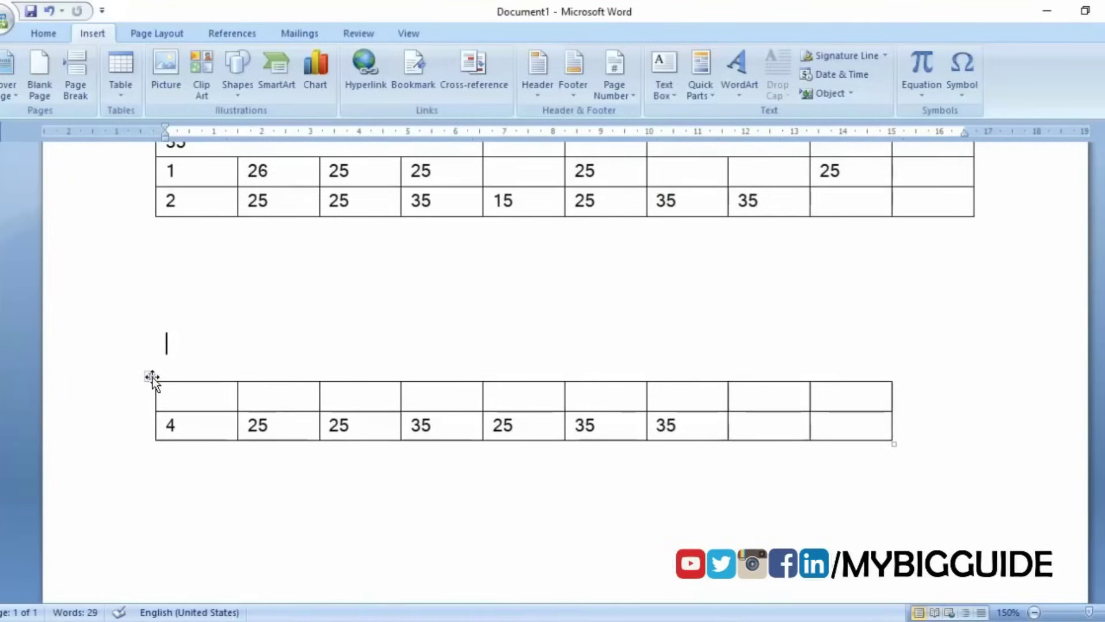
{"action": "right_click", "coordinate": [152, 377]}
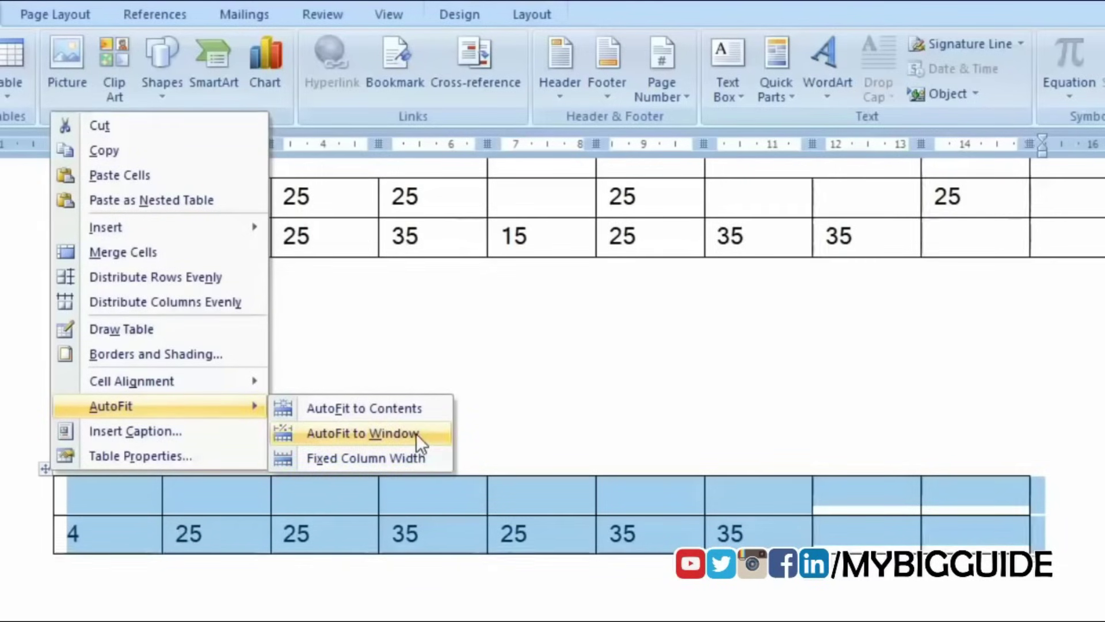
{"action": "mouse_move", "coordinate": [220, 329]}
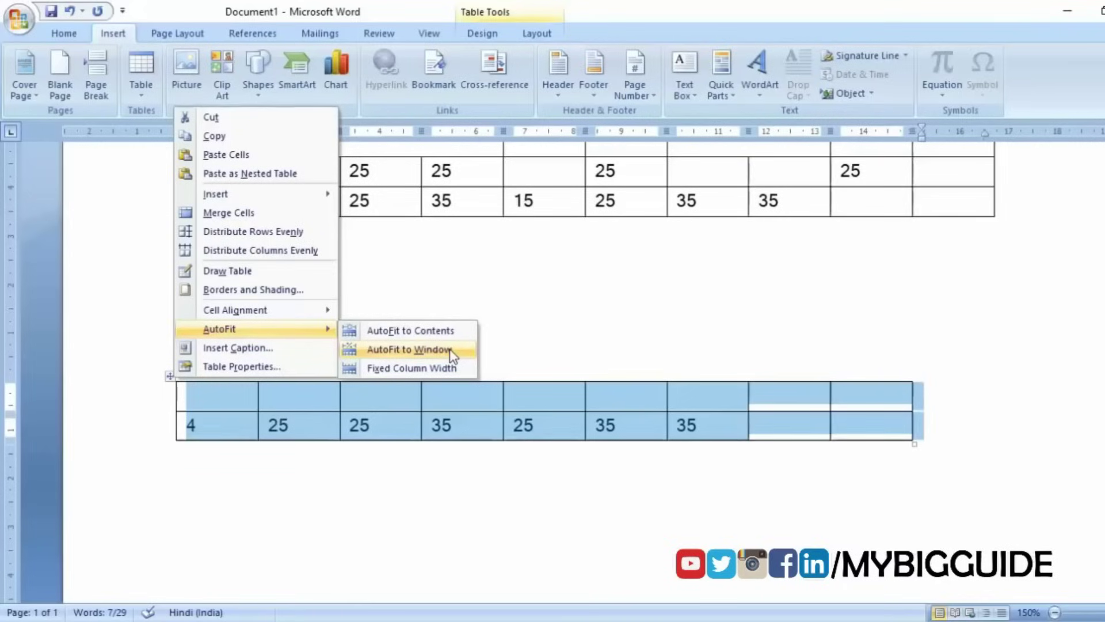
AutoFit the lower table to its contents and extend the last 35 to 3555555.
{"action": "left_click", "coordinate": [452, 349]}
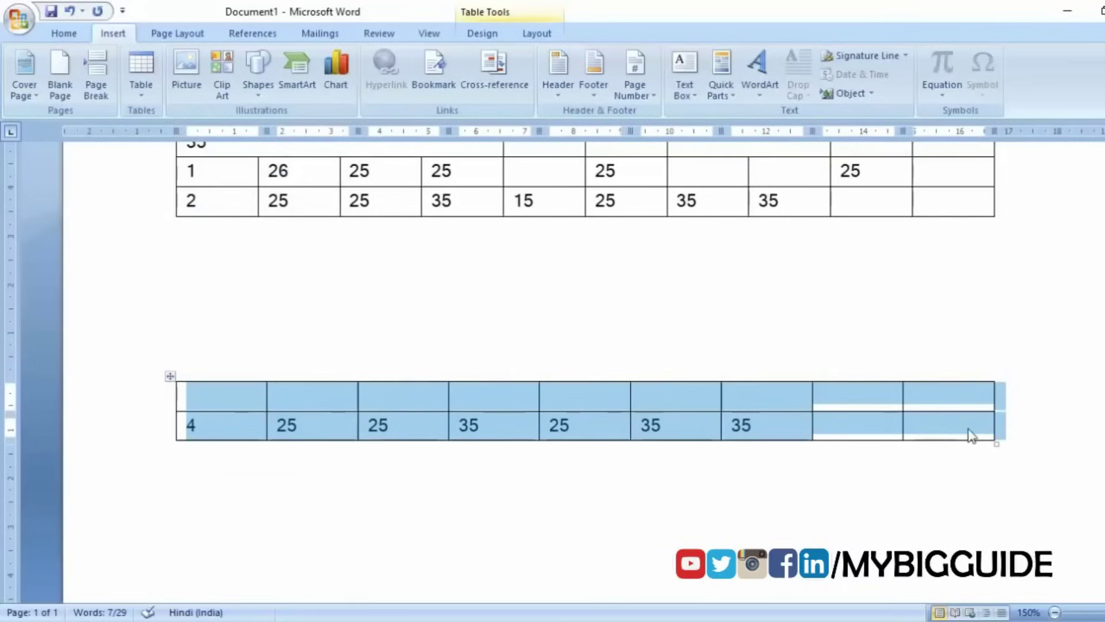
{"action": "right_click", "coordinate": [171, 378]}
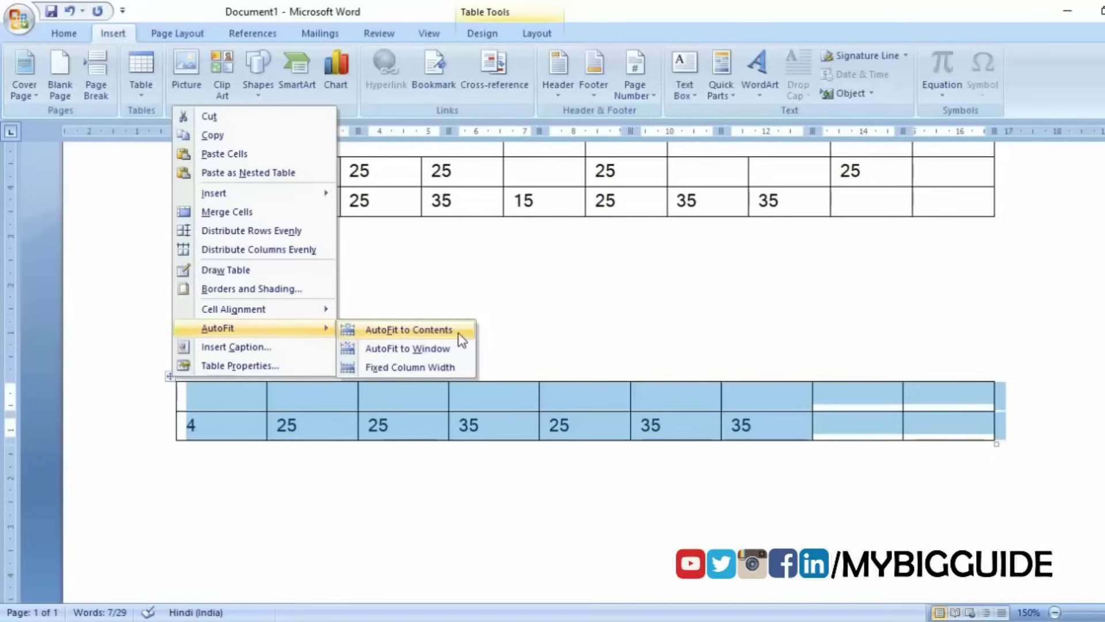
{"action": "left_click", "coordinate": [460, 338]}
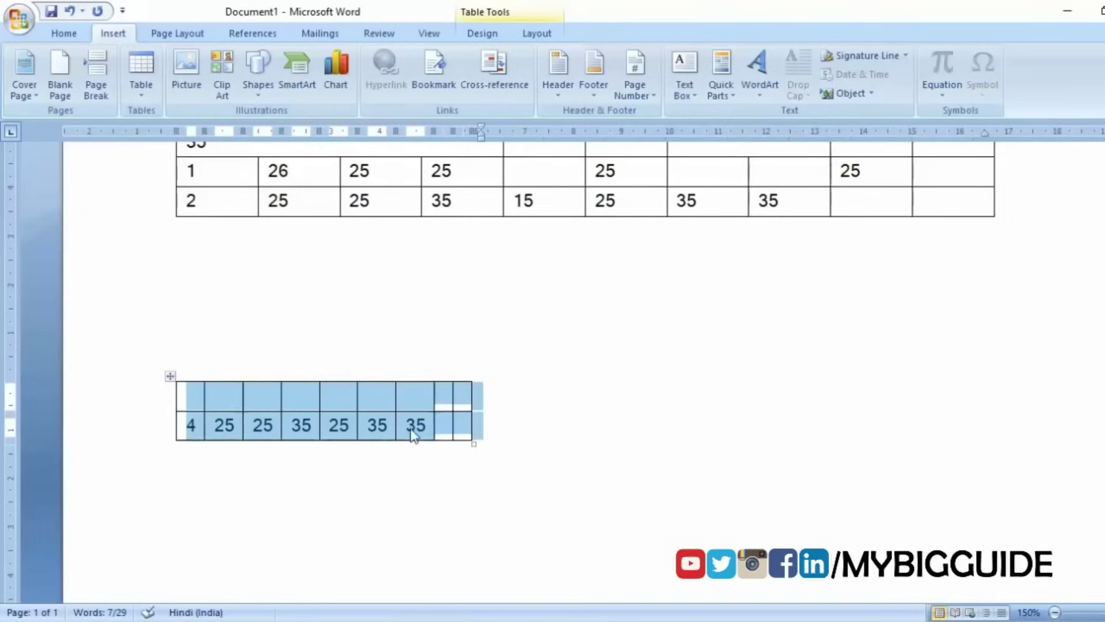
{"action": "left_click", "coordinate": [434, 425]}
{"action": "type", "text": "5"}
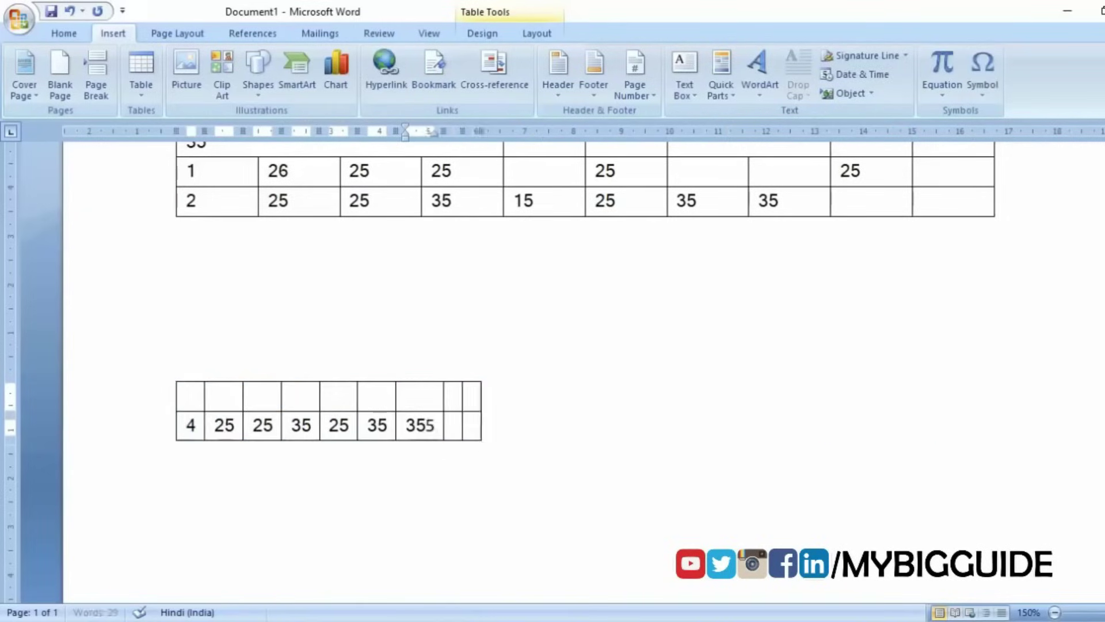
{"action": "type", "text": "5555"}
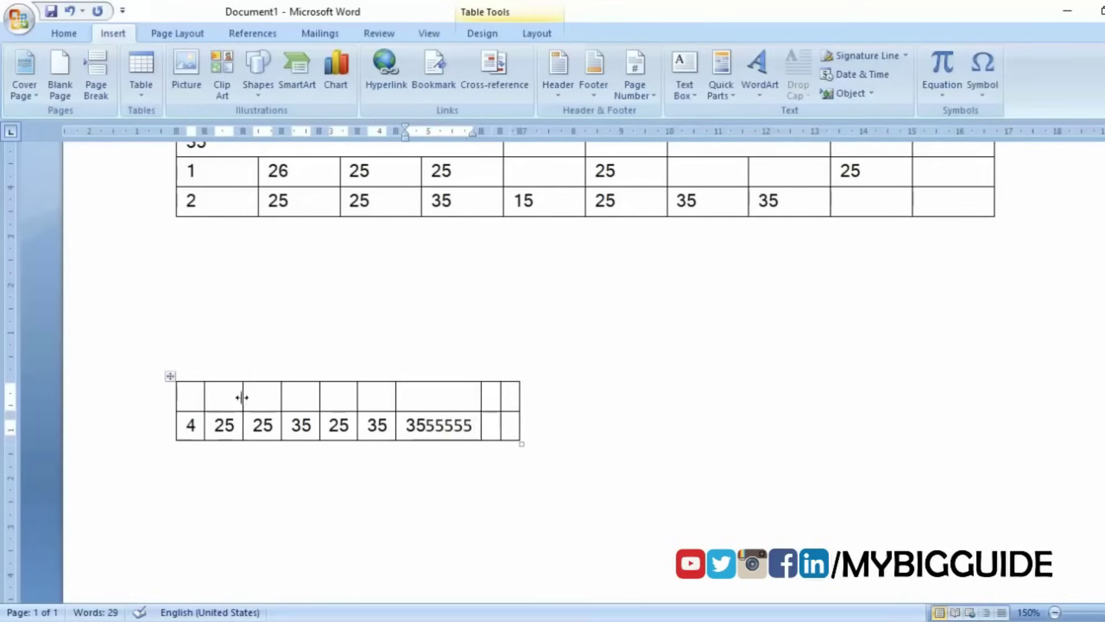
AutoFit the lower table to the window so it spans the page width.
{"action": "right_click", "coordinate": [171, 377]}
{"action": "mouse_move", "coordinate": [216, 328]}
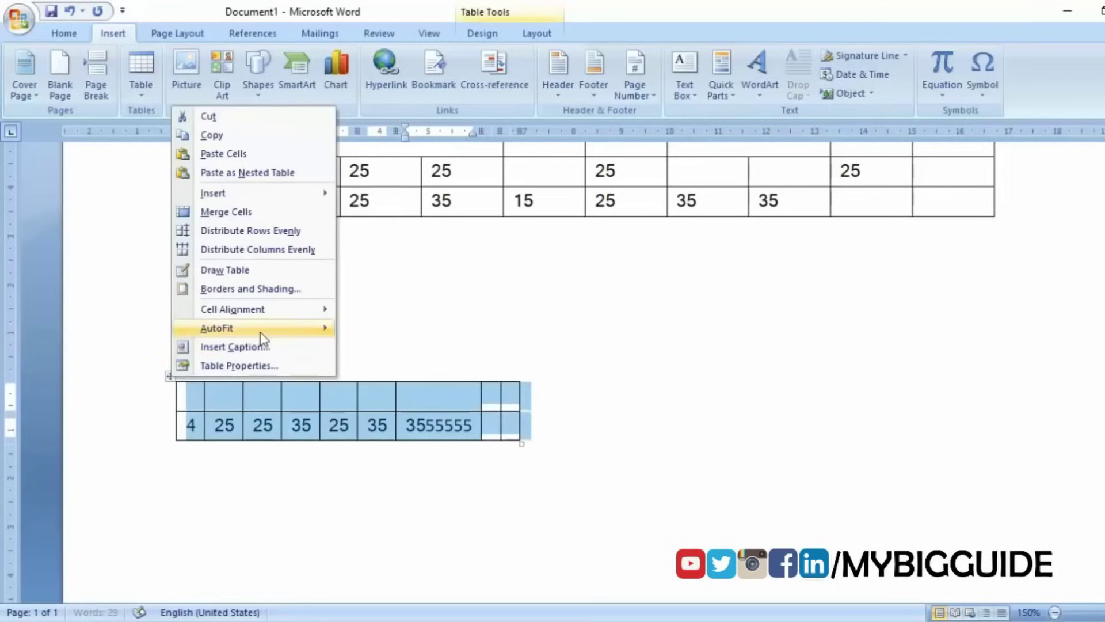
{"action": "left_click", "coordinate": [445, 352]}
{"action": "left_click", "coordinate": [445, 349]}
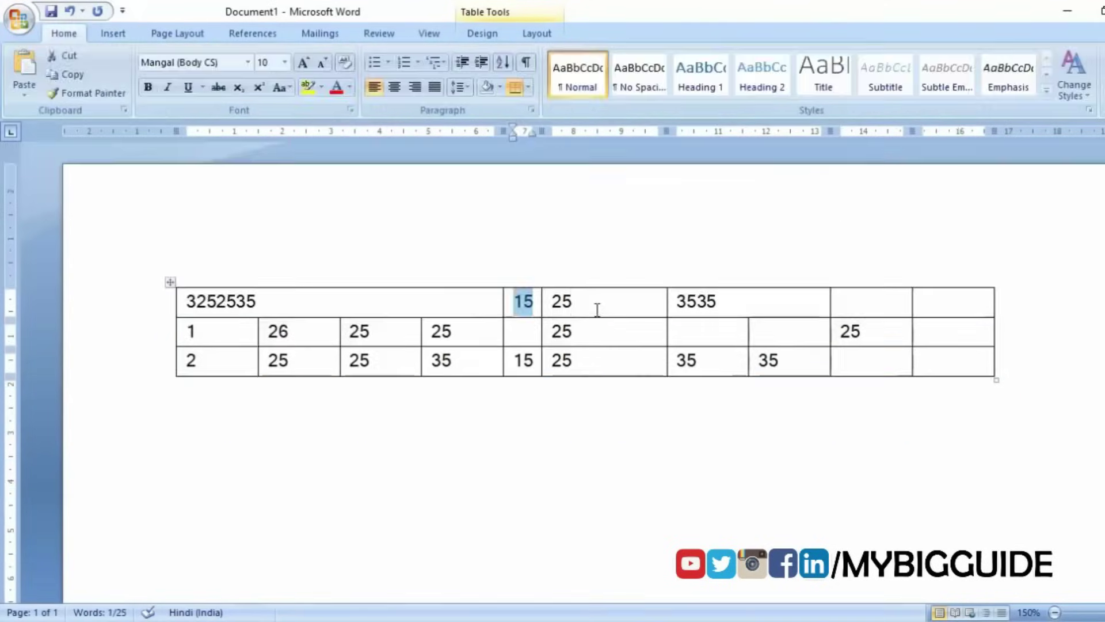
{"action": "left_click", "coordinate": [567, 305]}
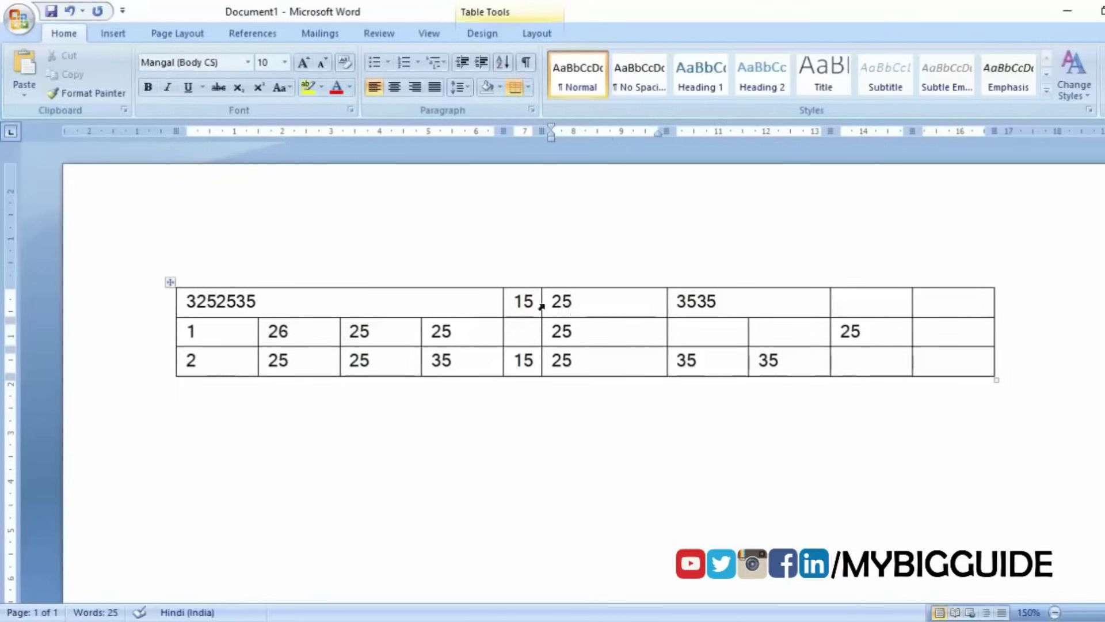
Replace the 15 in the table's top-row cell with 'my big guide'.
{"action": "double_click", "coordinate": [541, 306]}
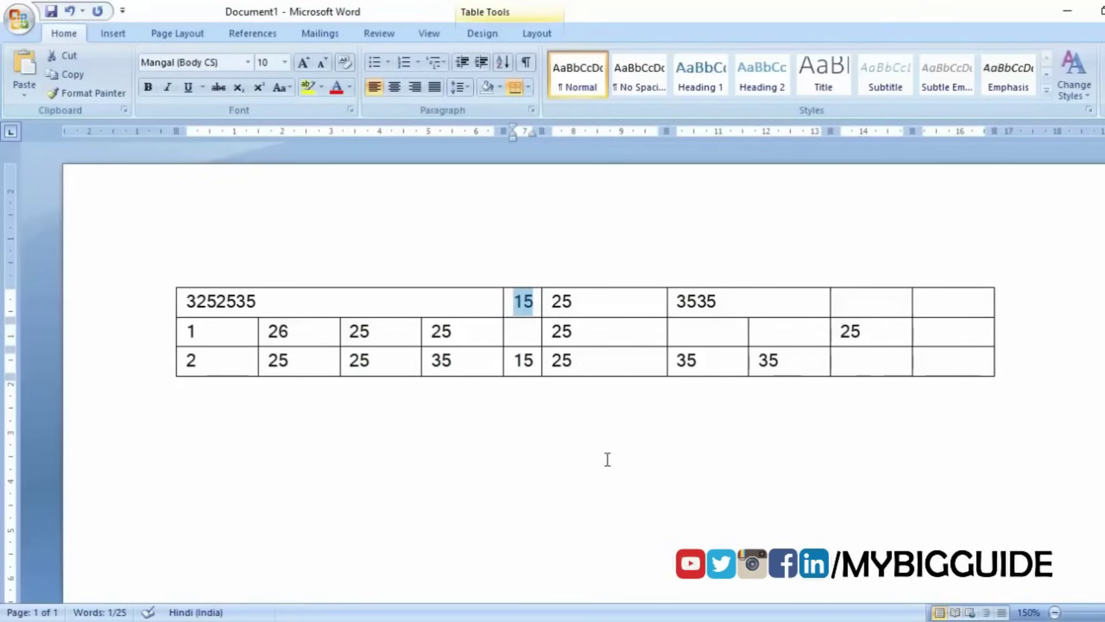
{"action": "type", "text": "my"}
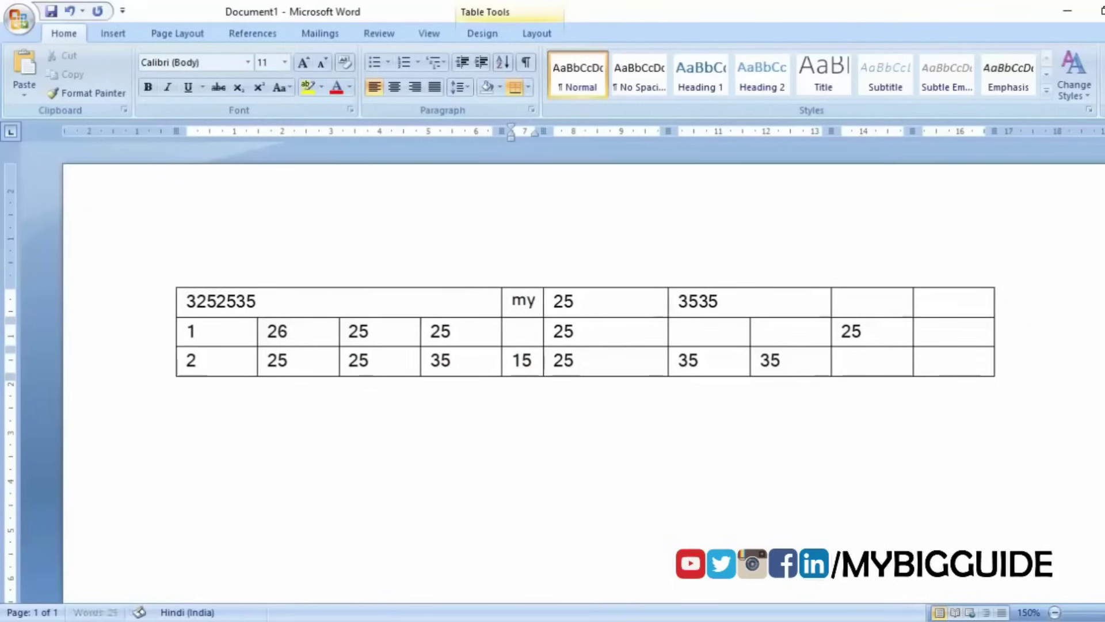
{"action": "type", "text": " big"}
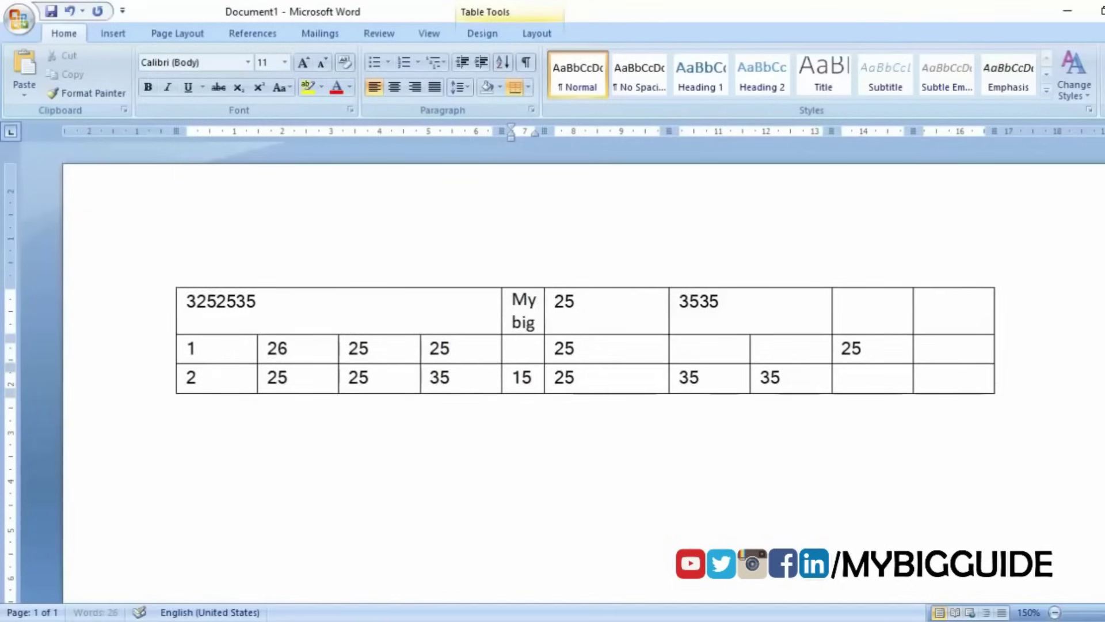
{"action": "type", "text": " guide"}
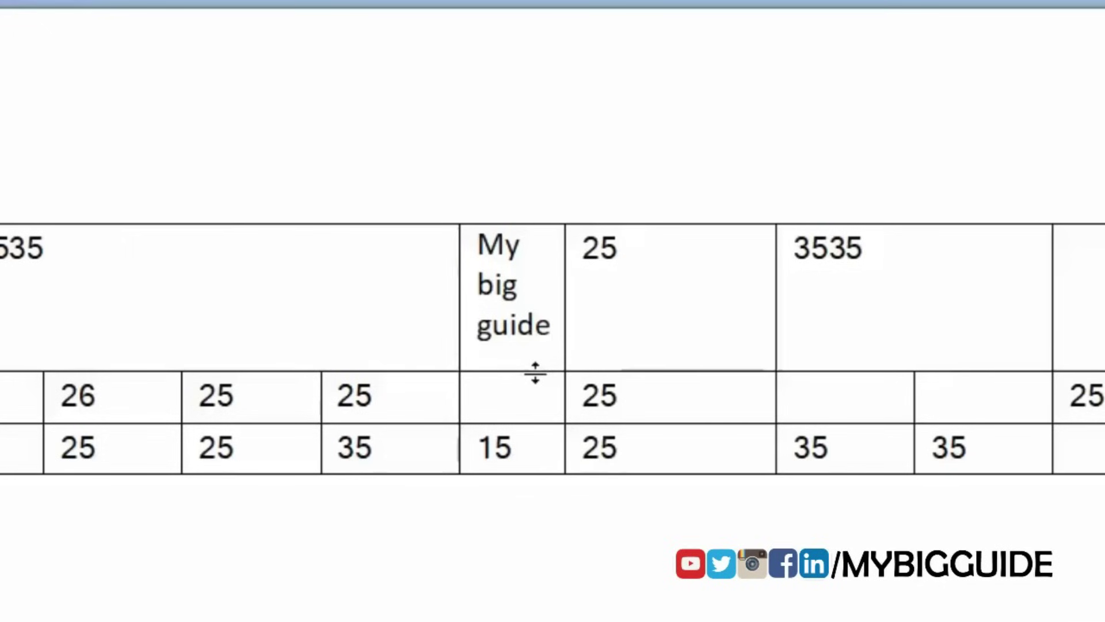
Rotate the My big guide cell text to run bottom to top.
{"action": "left_click_drag", "start_coordinate": [480, 245], "coordinate": [547, 367]}
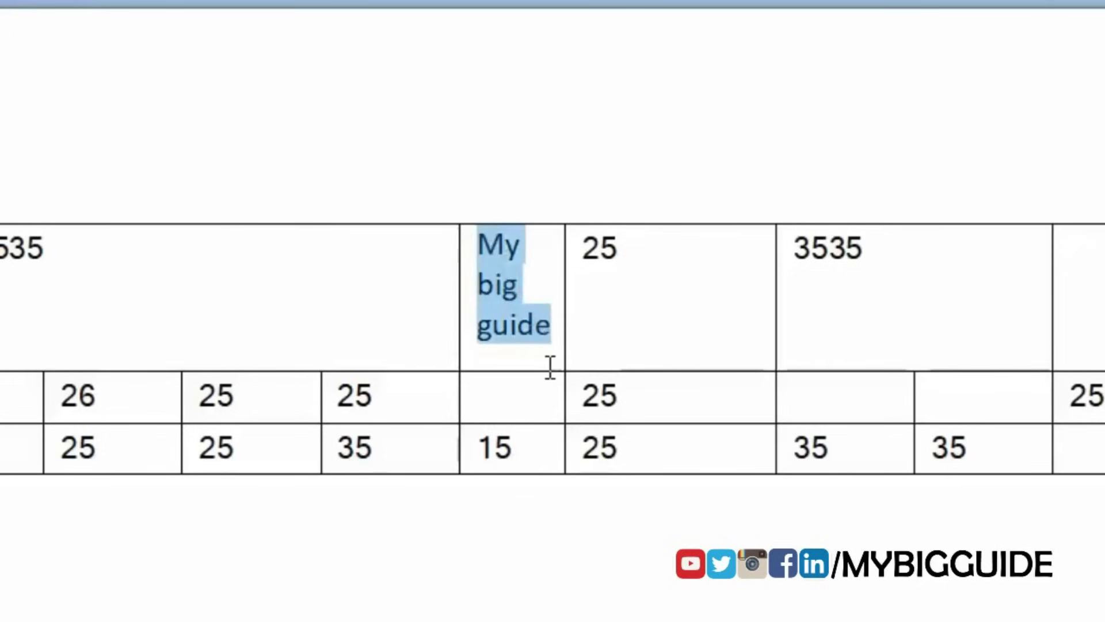
{"action": "right_click", "coordinate": [514, 330]}
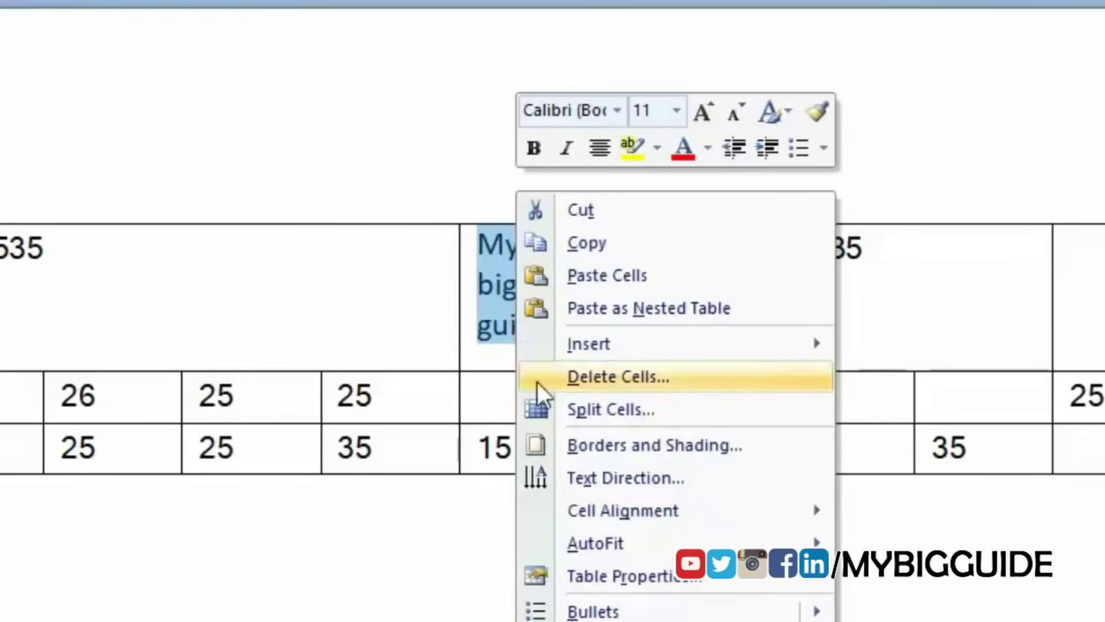
{"action": "left_click", "coordinate": [703, 480]}
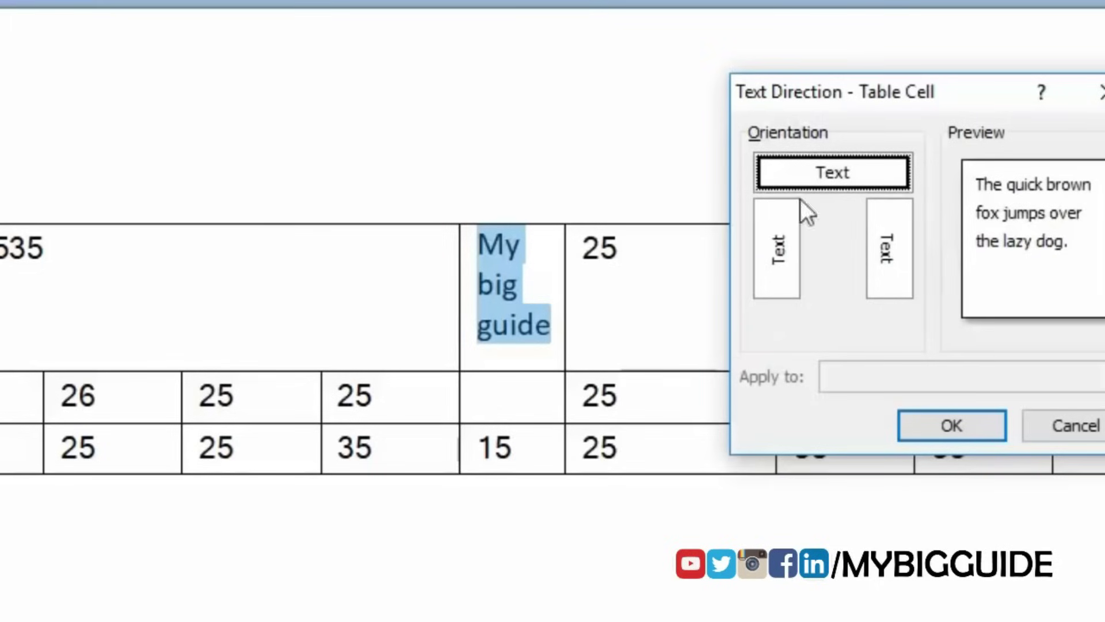
{"action": "left_click", "coordinate": [781, 262]}
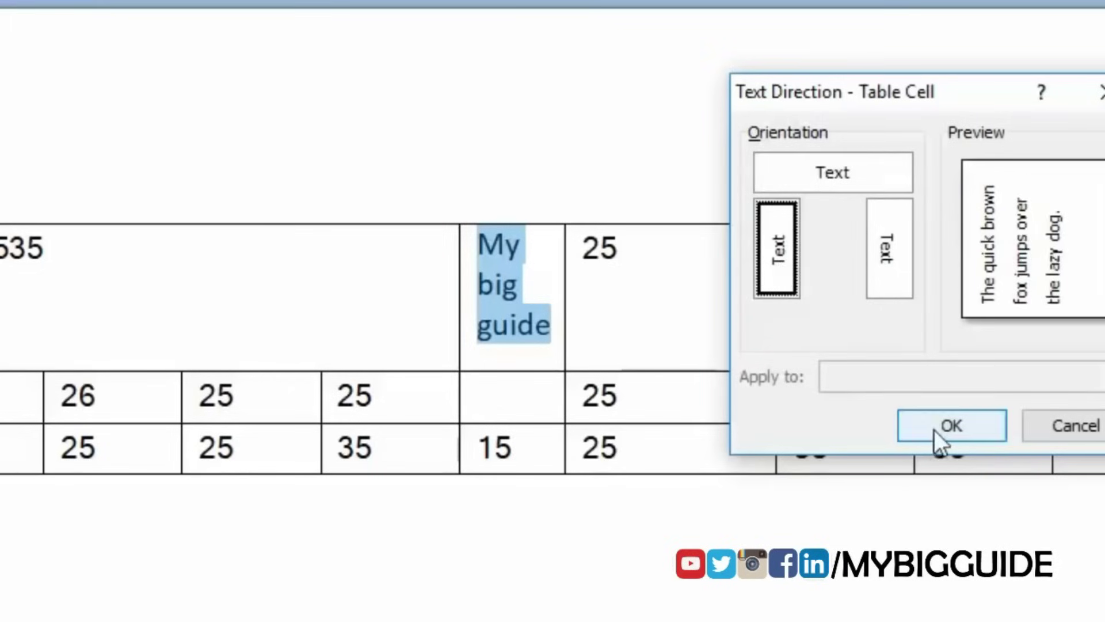
{"action": "left_click", "coordinate": [939, 430]}
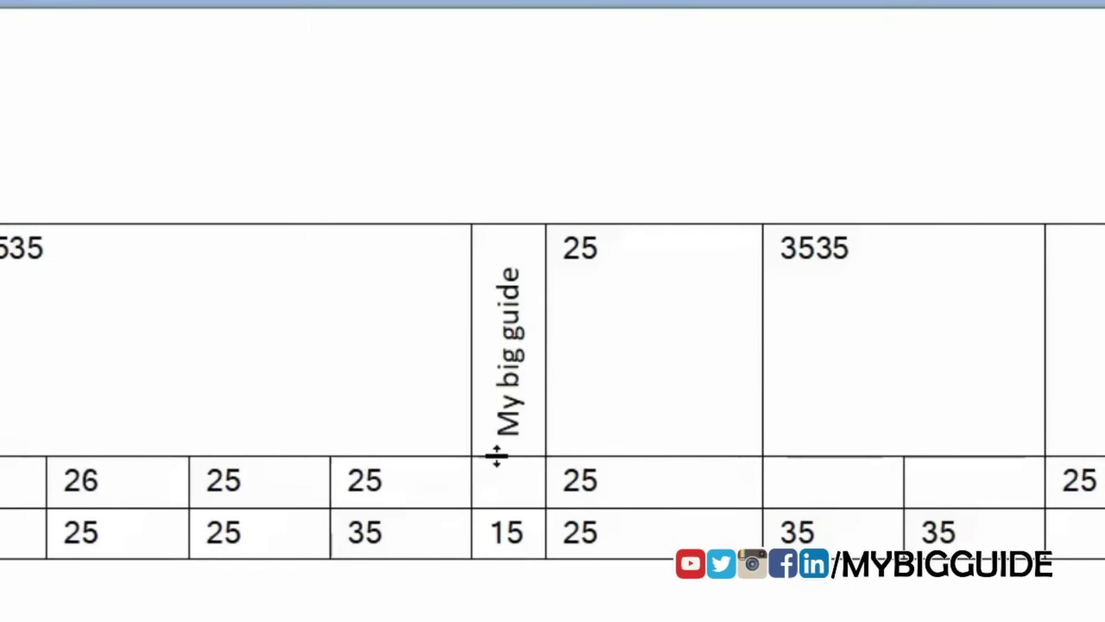
Change the My big guide text direction to run top to bottom.
{"action": "left_click_drag", "start_coordinate": [500, 442], "coordinate": [507, 256]}
{"action": "right_click", "coordinate": [513, 303]}
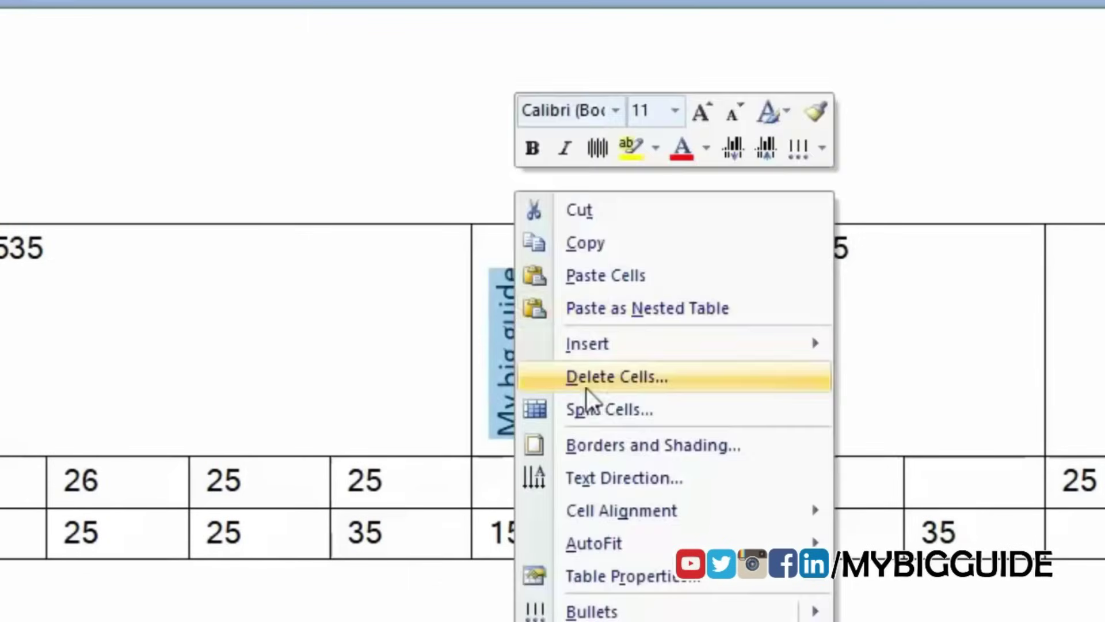
{"action": "left_click", "coordinate": [681, 479]}
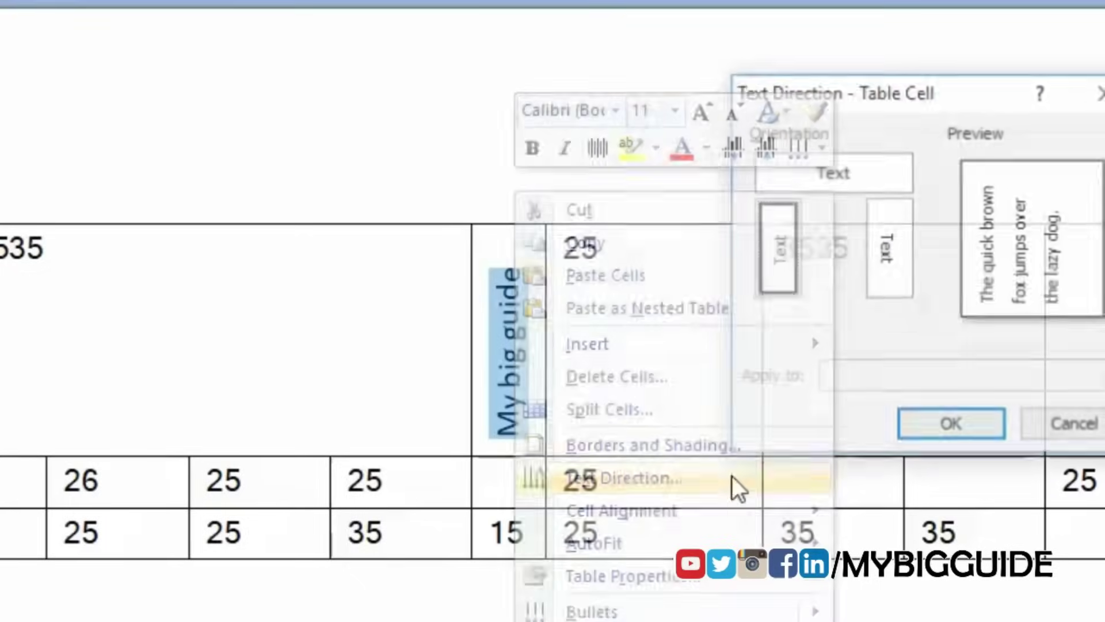
{"action": "left_click", "coordinate": [892, 274]}
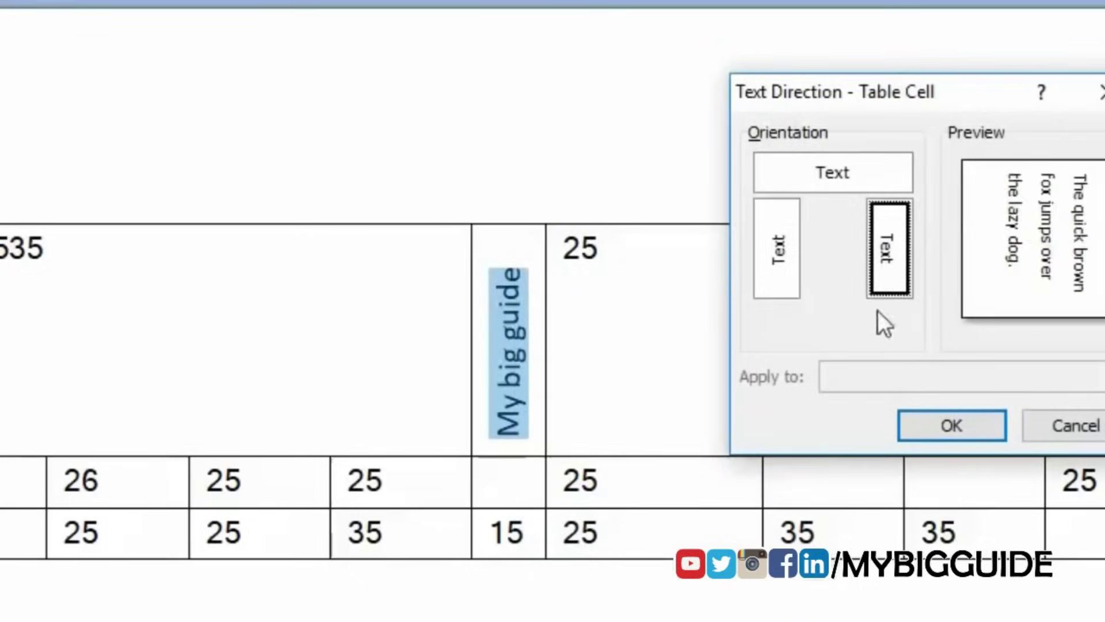
{"action": "left_click", "coordinate": [950, 423]}
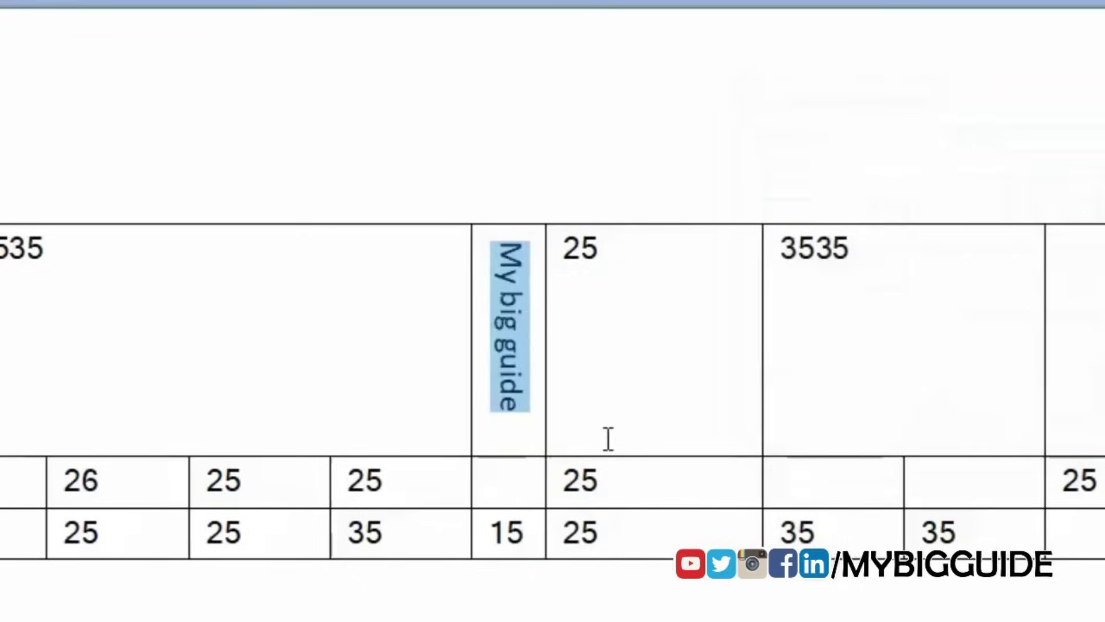
{"action": "left_click", "coordinate": [526, 439]}
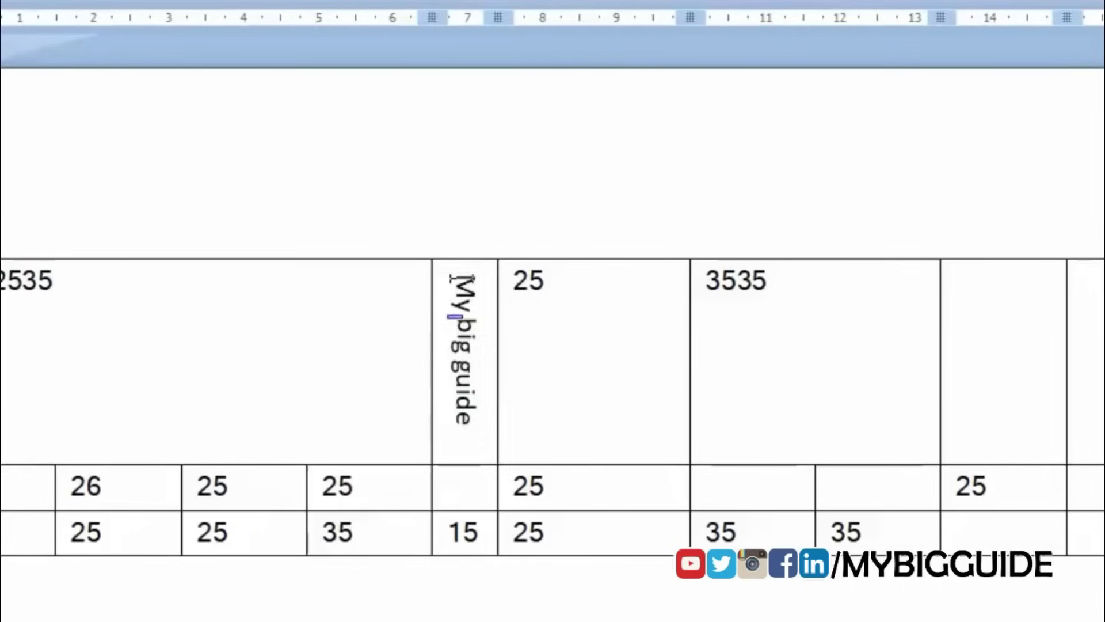
Set the My big guide text back to horizontal direction.
{"action": "left_click_drag", "start_coordinate": [456, 289], "coordinate": [454, 469]}
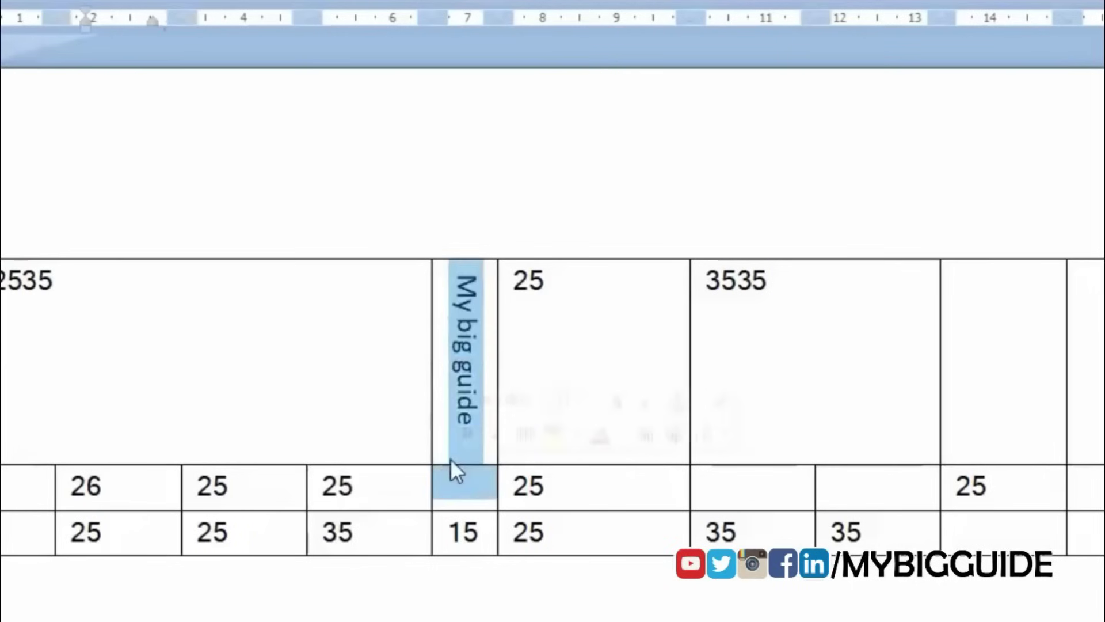
{"action": "right_click", "coordinate": [470, 327]}
{"action": "key", "text": "Escape"}
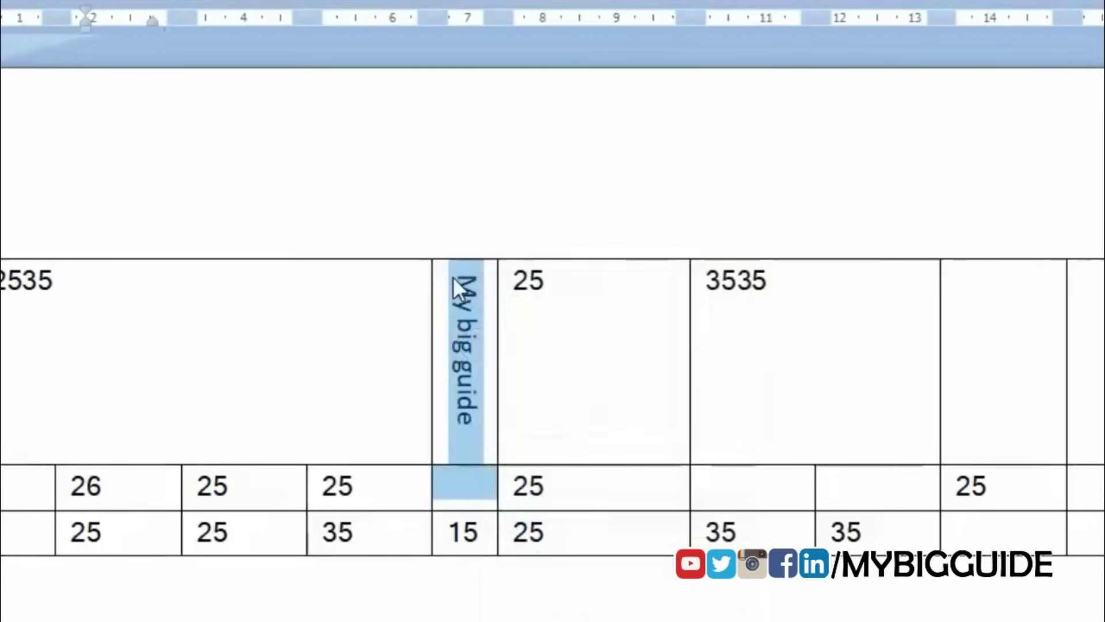
{"action": "left_click_drag", "start_coordinate": [455, 278], "coordinate": [476, 410]}
{"action": "right_click", "coordinate": [461, 387]}
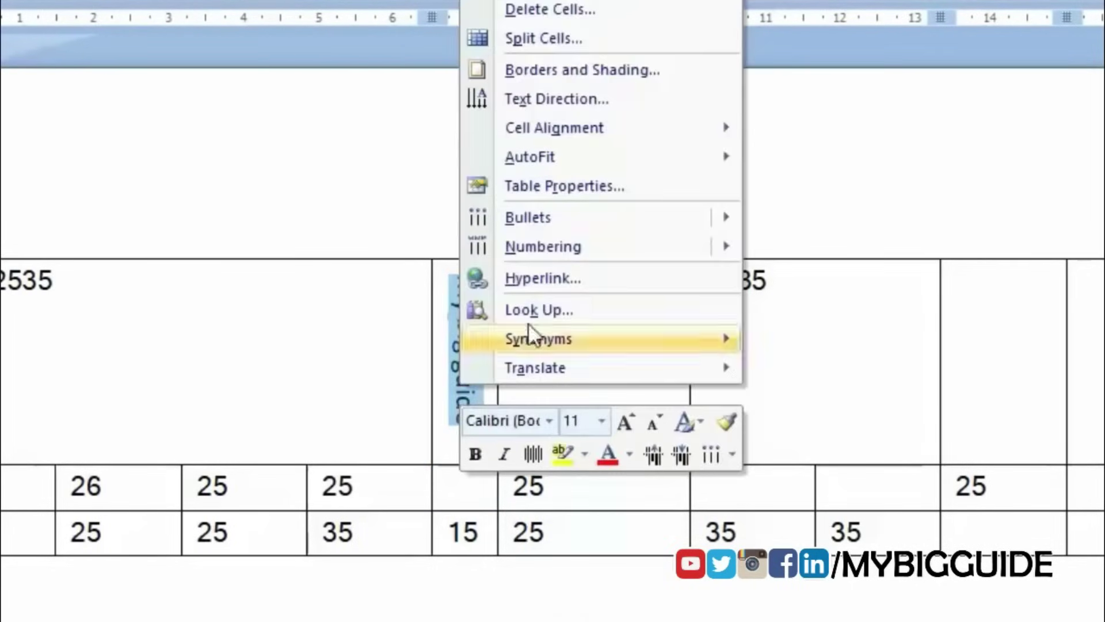
{"action": "left_click", "coordinate": [629, 99]}
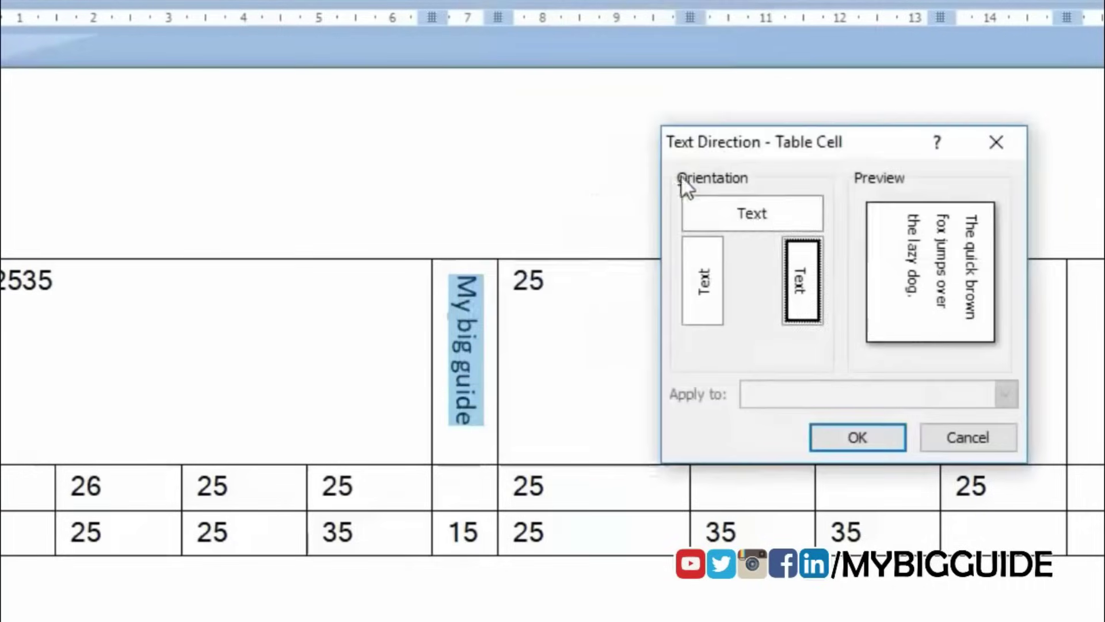
{"action": "left_click", "coordinate": [766, 218]}
{"action": "left_click", "coordinate": [856, 436]}
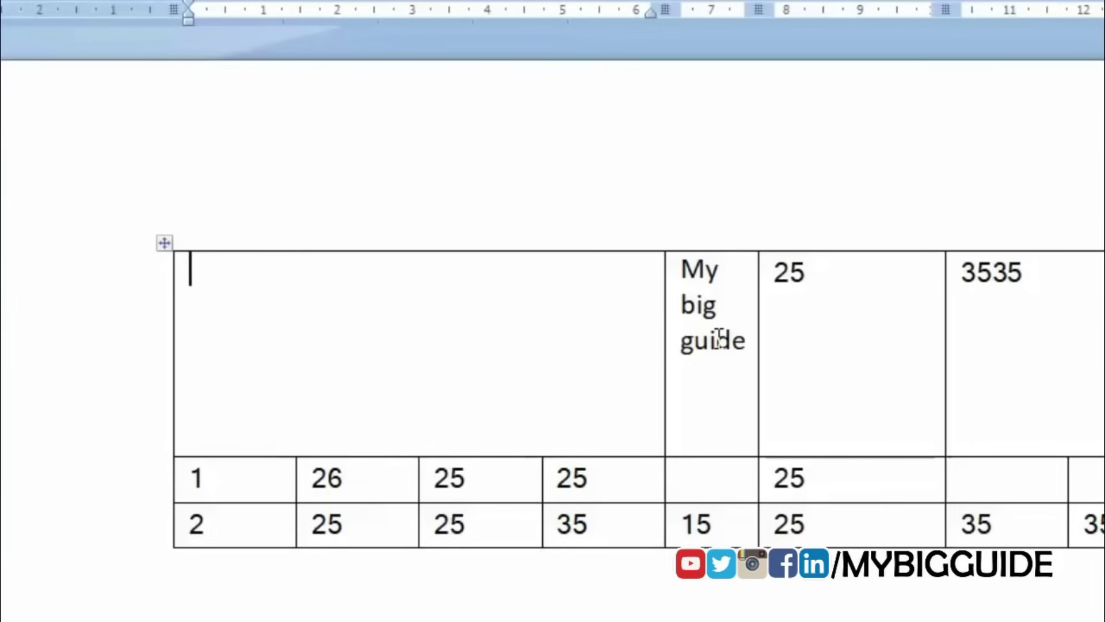
Split the top-left cell into 4 columns.
{"action": "right_click", "coordinate": [549, 323]}
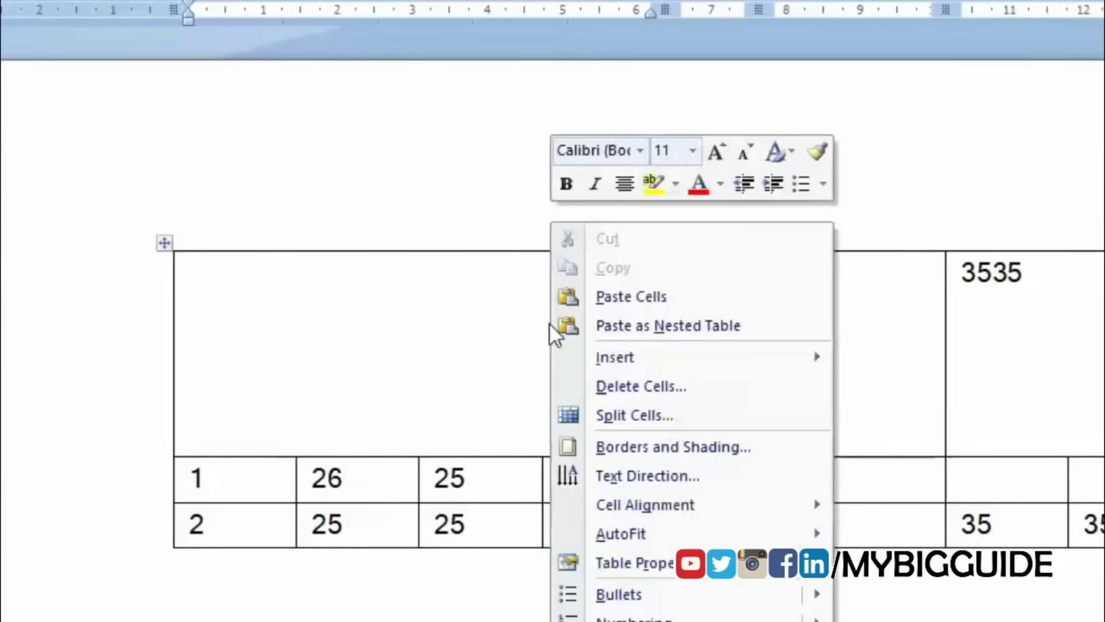
{"action": "left_click", "coordinate": [656, 412]}
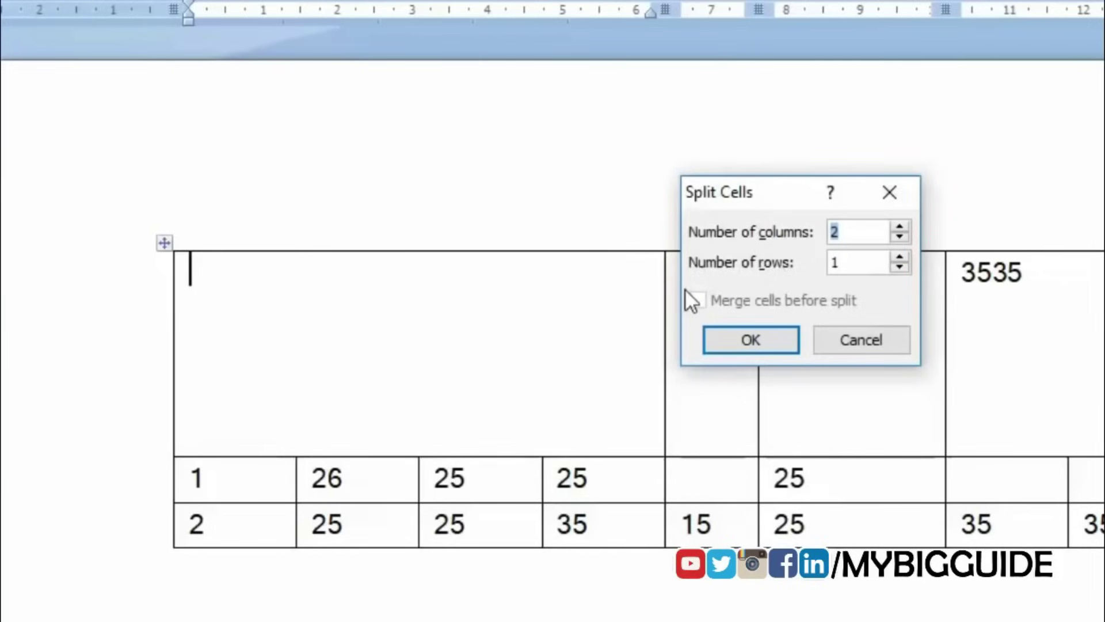
{"action": "left_click", "coordinate": [903, 227]}
{"action": "left_click", "coordinate": [903, 226]}
{"action": "left_click", "coordinate": [903, 226]}
{"action": "left_click", "coordinate": [899, 237]}
{"action": "left_click", "coordinate": [753, 340]}
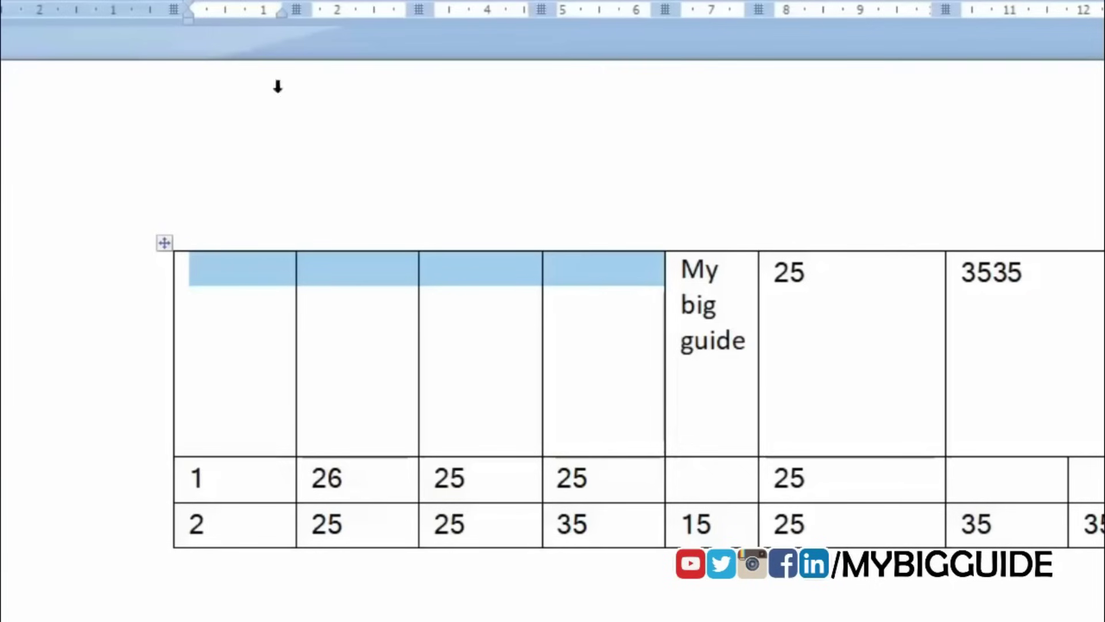
Split the merged top cell into 5 columns and place the caret in the fifth cell.
{"action": "right_click", "coordinate": [345, 321]}
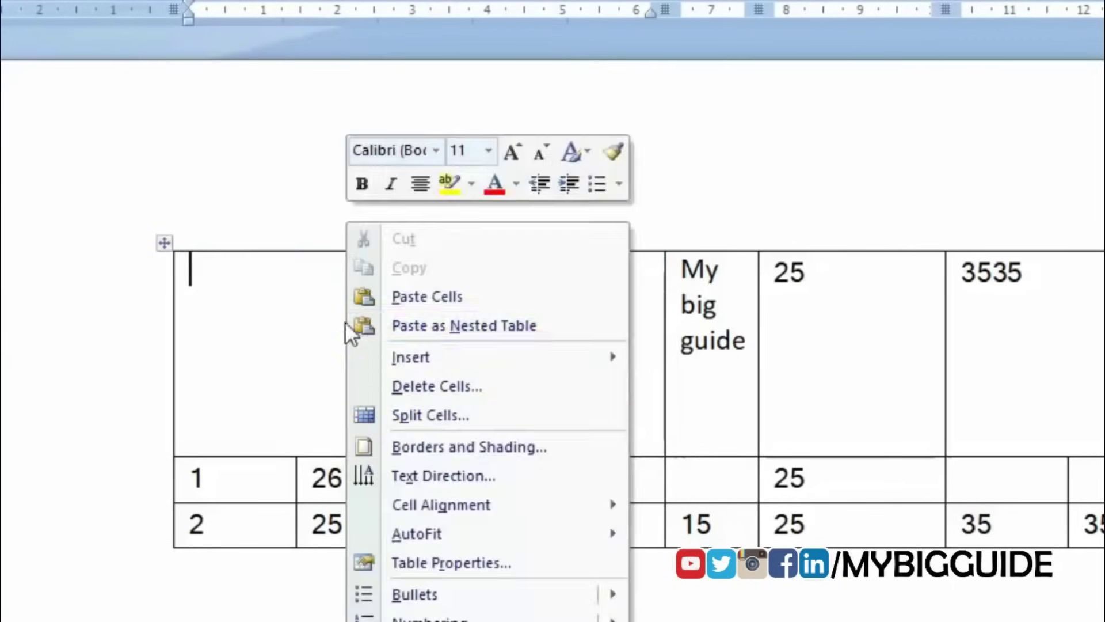
{"action": "left_click", "coordinate": [459, 426]}
{"action": "left_click", "coordinate": [900, 227]}
{"action": "left_click", "coordinate": [899, 226]}
{"action": "left_click", "coordinate": [899, 226]}
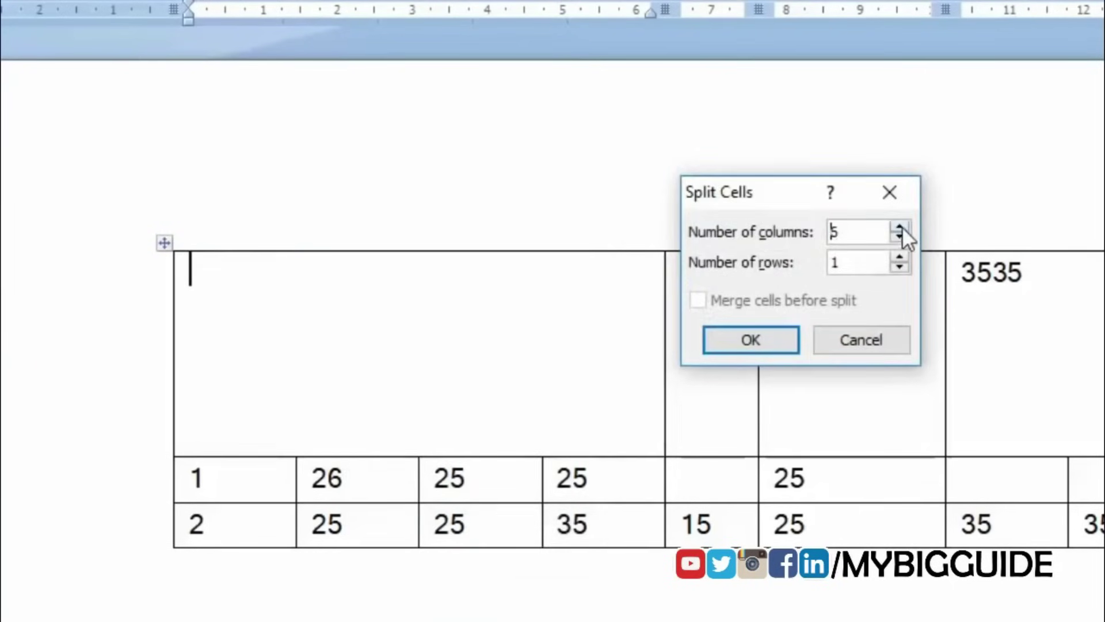
{"action": "left_click", "coordinate": [765, 350]}
{"action": "left_click", "coordinate": [616, 397]}
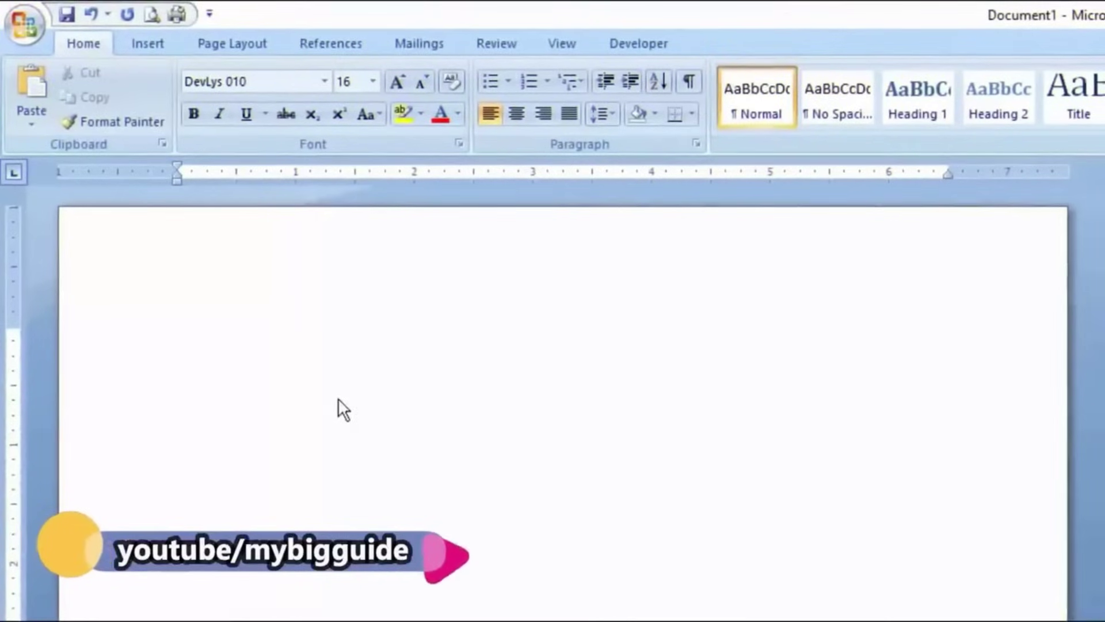
Type the Hindi greeting 'नमस्कार दोस्तो आपको स्वागत है' in DevLys 010, then start 'my big guide' in Arial.
{"action": "left_click", "coordinate": [199, 406]}
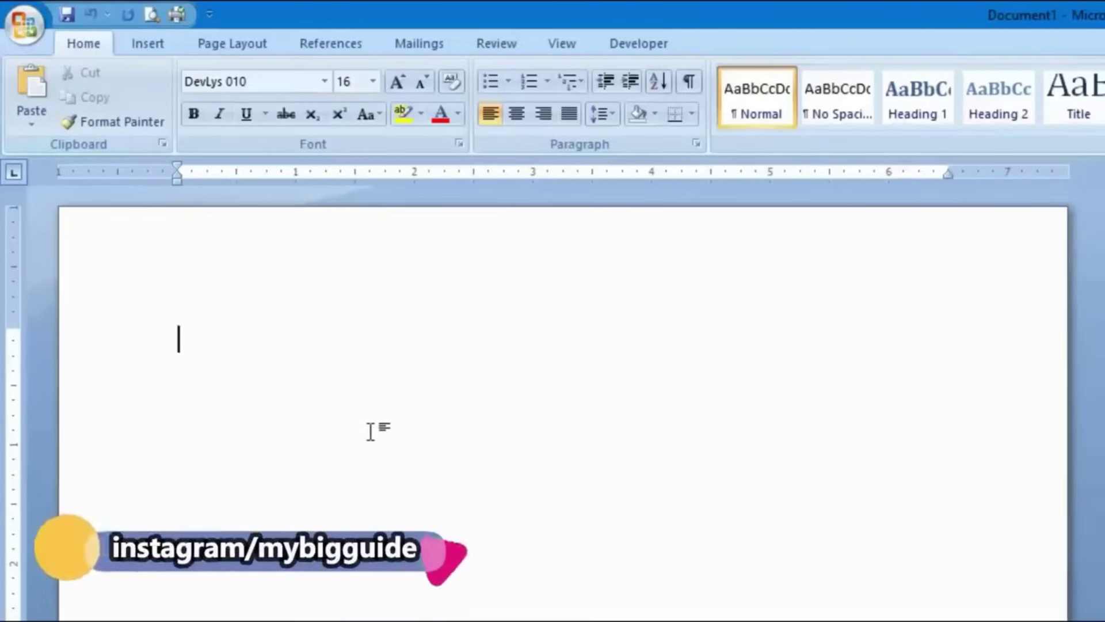
{"action": "type", "text": "ueLdkj nksLrks vkidks Lokxr gS"}
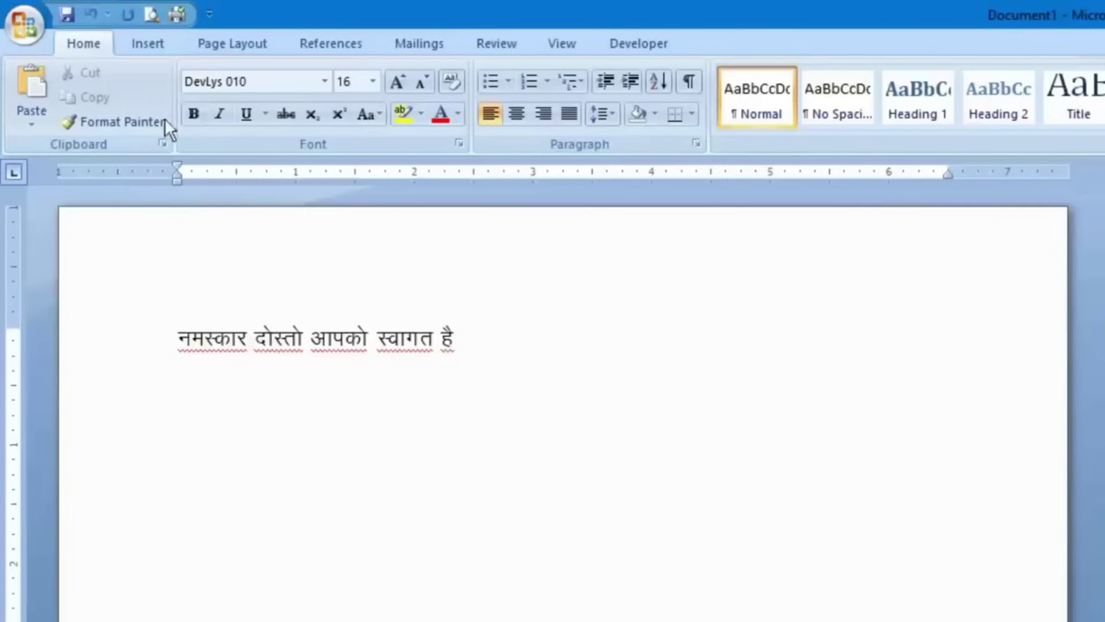
{"action": "left_click", "coordinate": [325, 80]}
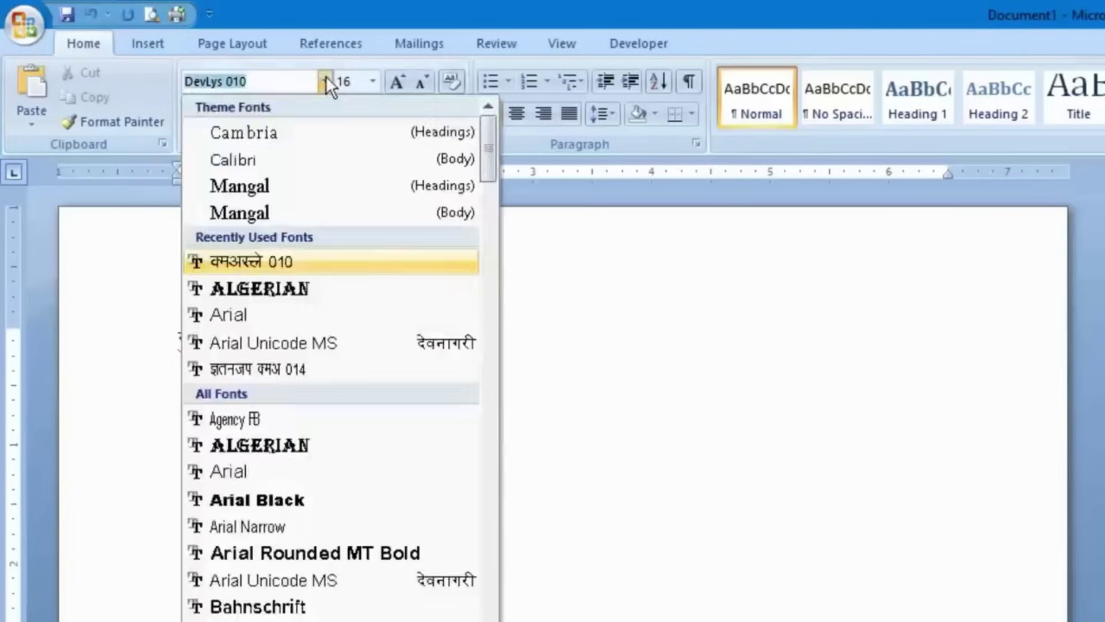
{"action": "left_click", "coordinate": [388, 316]}
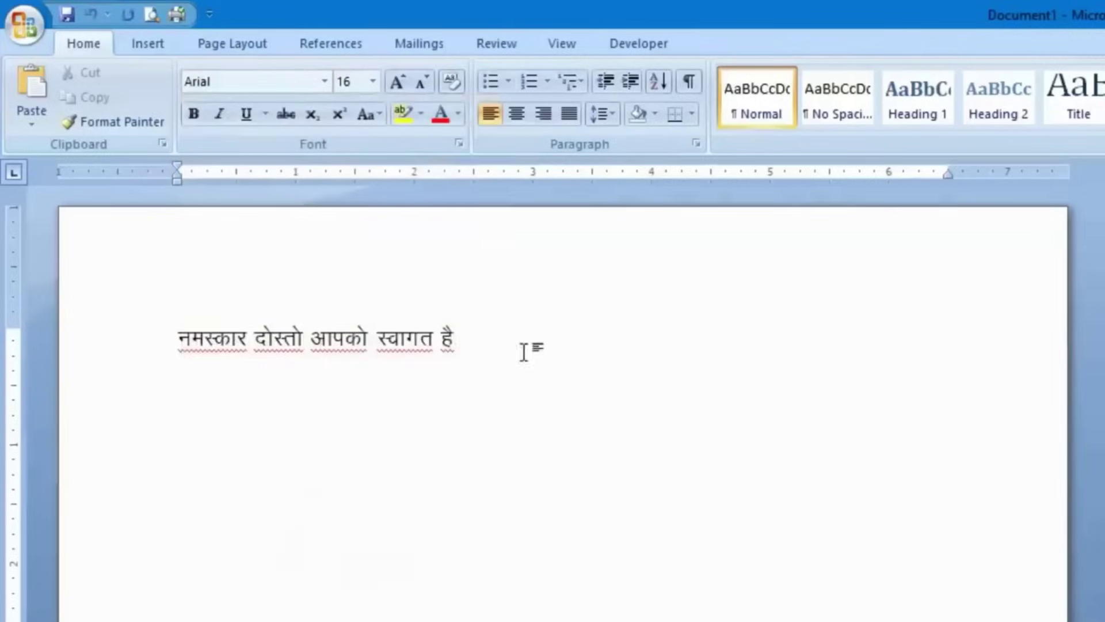
{"action": "type", "text": "my big guide"}
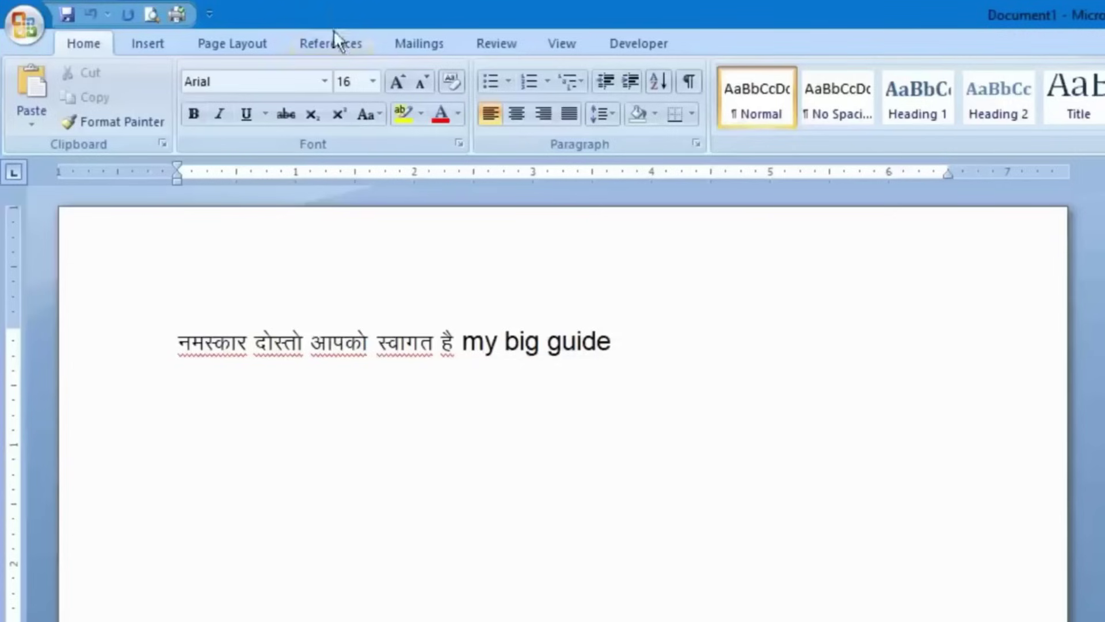
Switch back to DevLys 010 and continue in Hindi with 'आज हम आपको बताने वाले एक बेहतरीन ट्रिक'.
{"action": "left_click", "coordinate": [325, 81]}
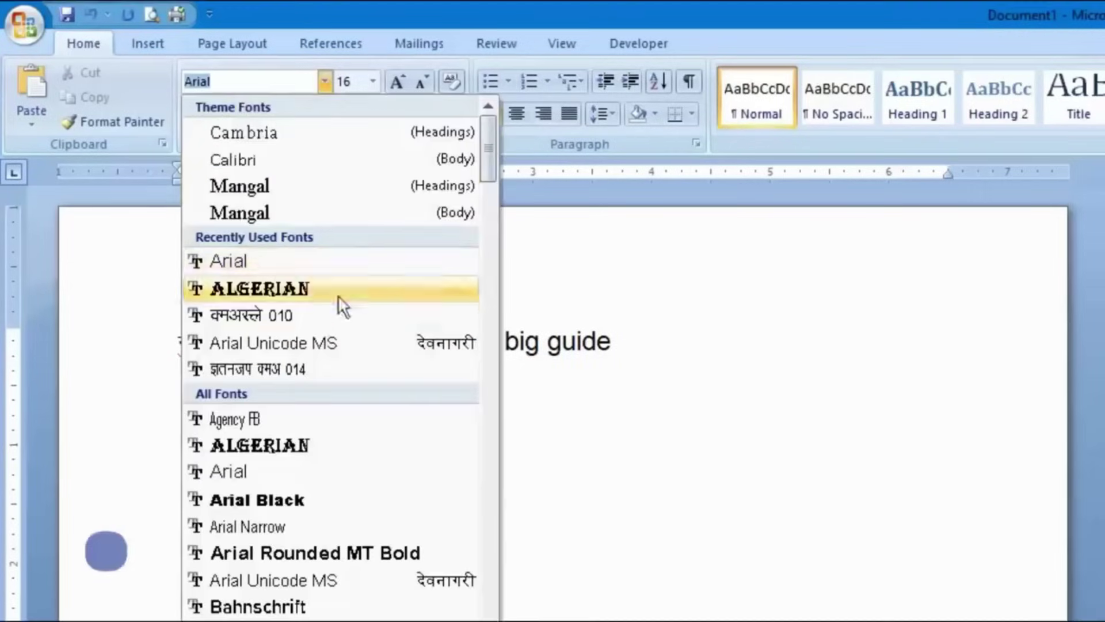
{"action": "left_click", "coordinate": [347, 316]}
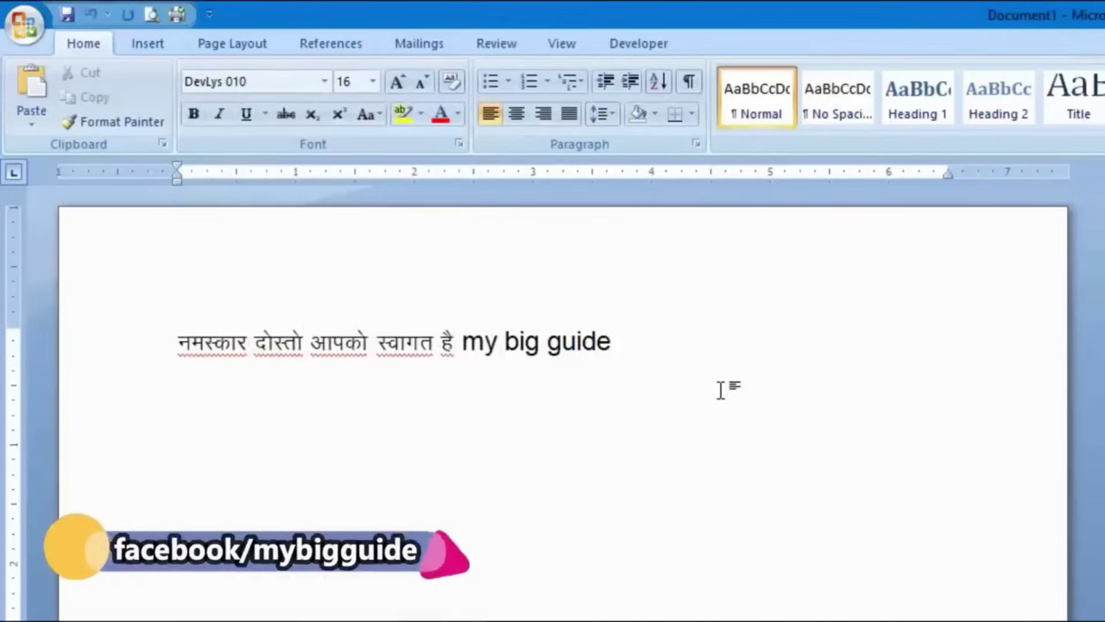
{"action": "type", "text": "आज हम अ"}
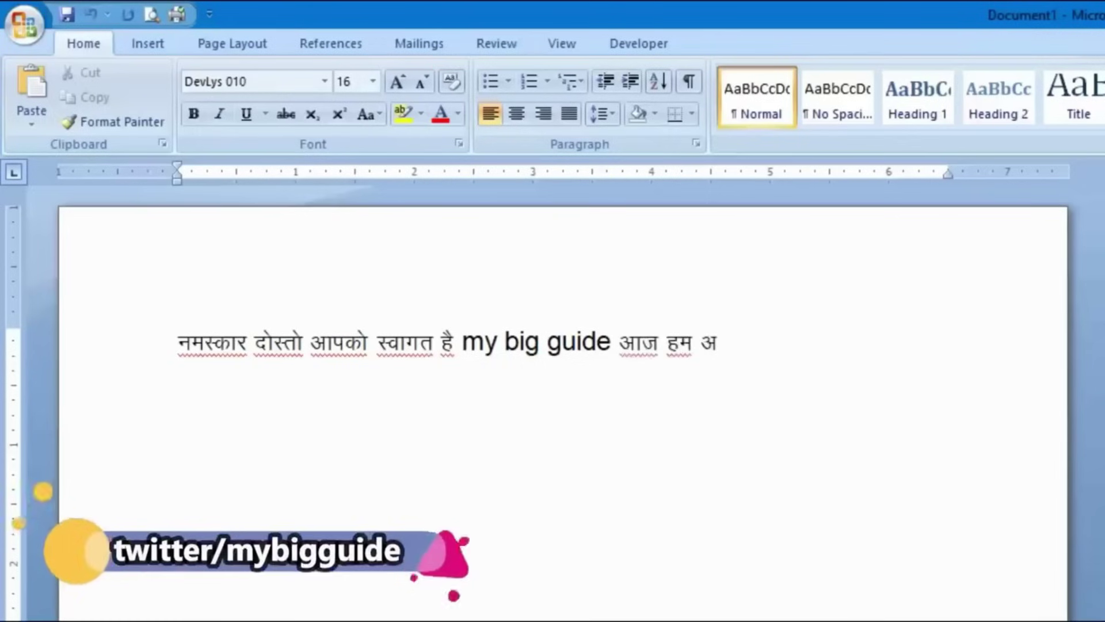
{"action": "type", "text": "ापको बता"}
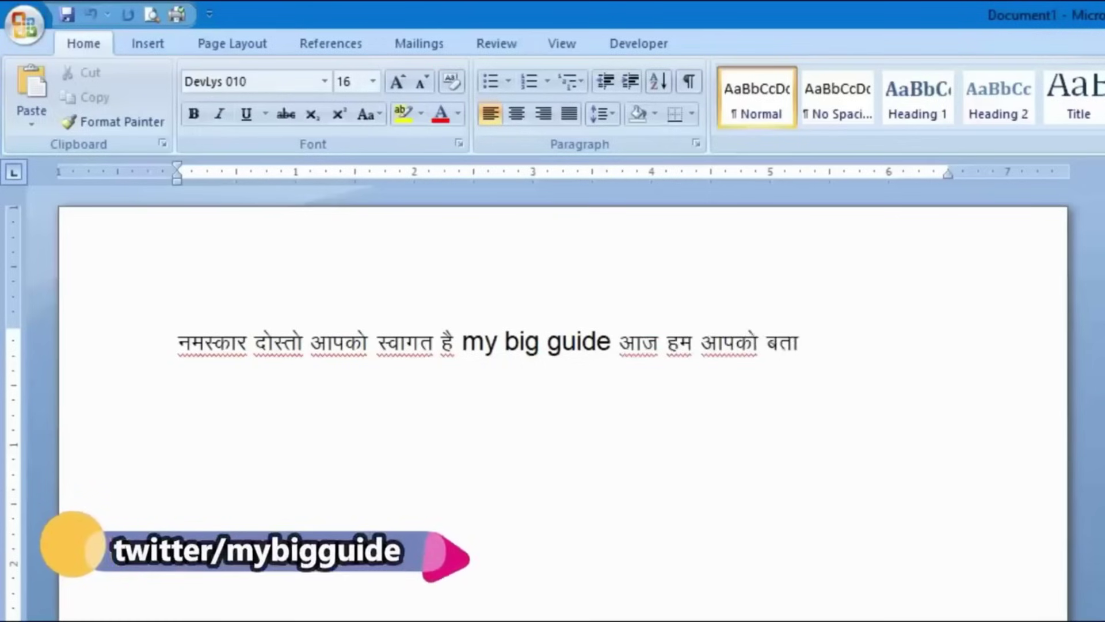
{"action": "type", "text": "ने वाले एक"}
{"action": "type", "text": "csgrjhu"}
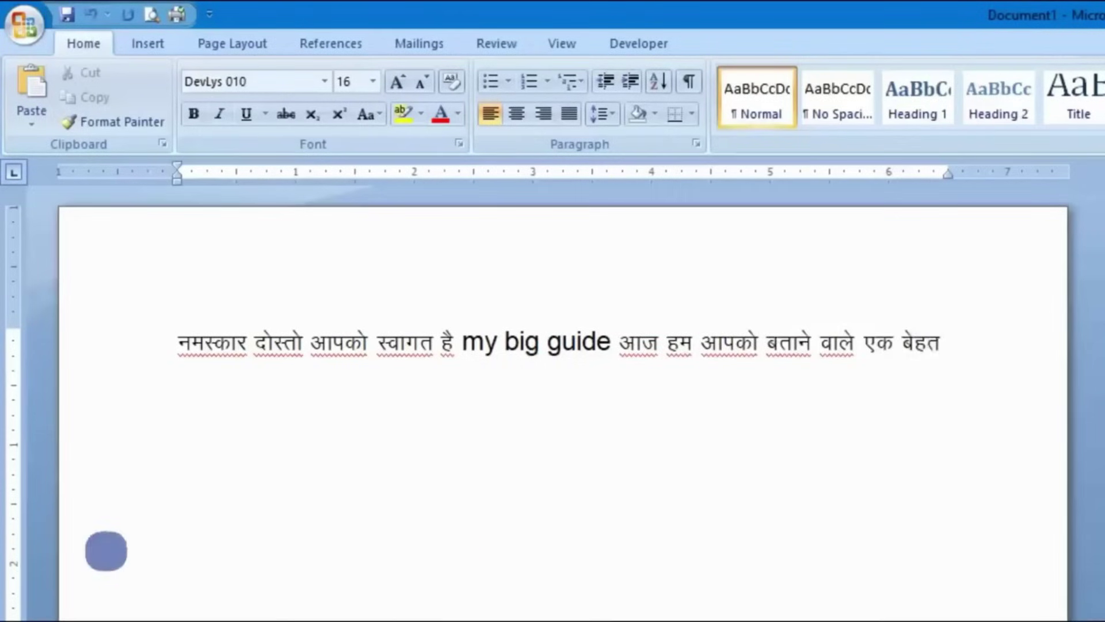
{"action": "type", "text": " fV"}
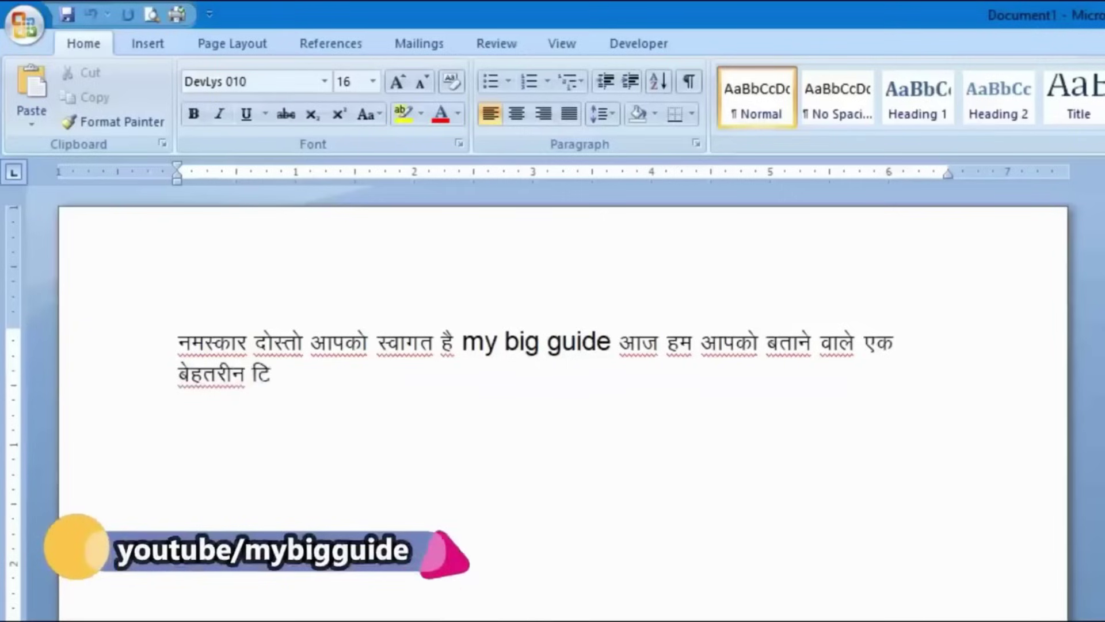
{"action": "type", "text": "zd"}
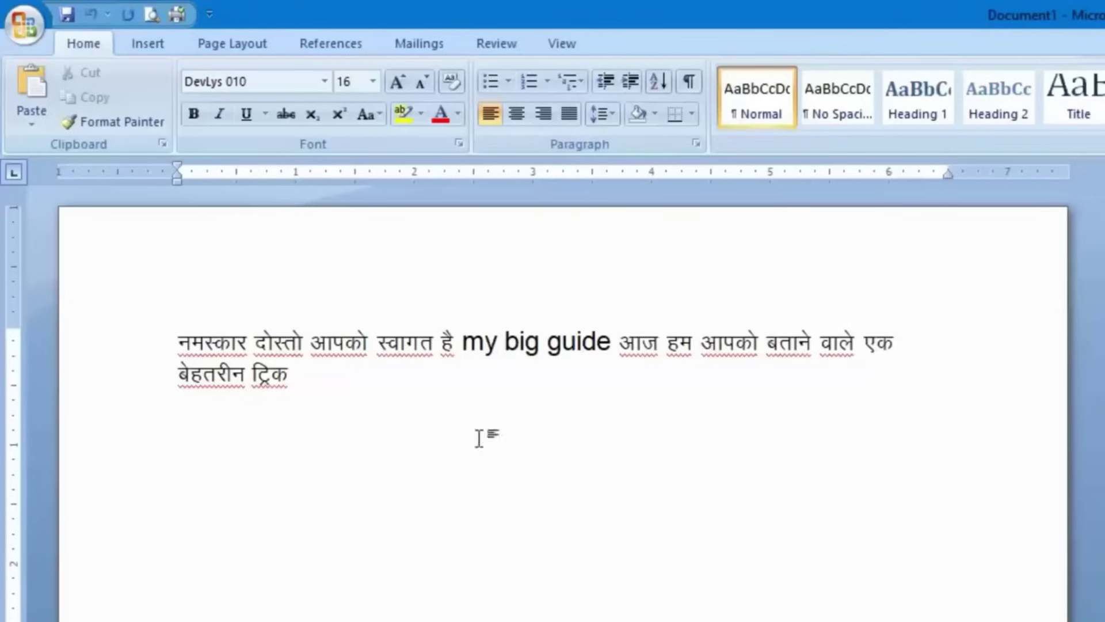
Enable 'Show Developer tab in the Ribbon' in Word Options.
{"action": "left_click", "coordinate": [23, 24]}
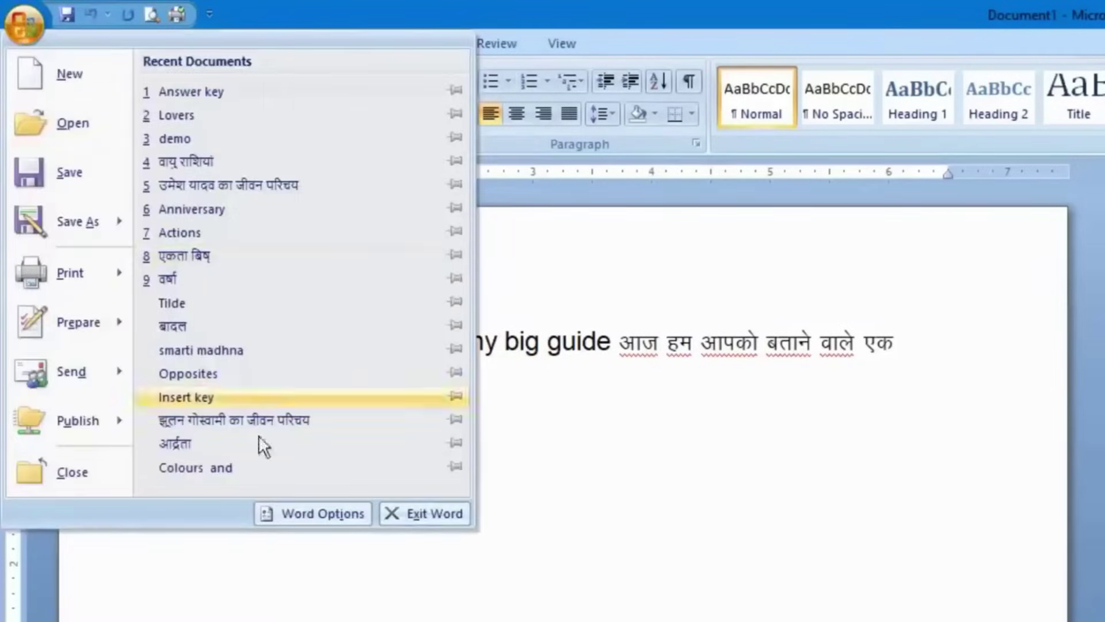
{"action": "left_click", "coordinate": [309, 515]}
{"action": "left_click_drag", "start_coordinate": [961, 218], "coordinate": [495, 39]}
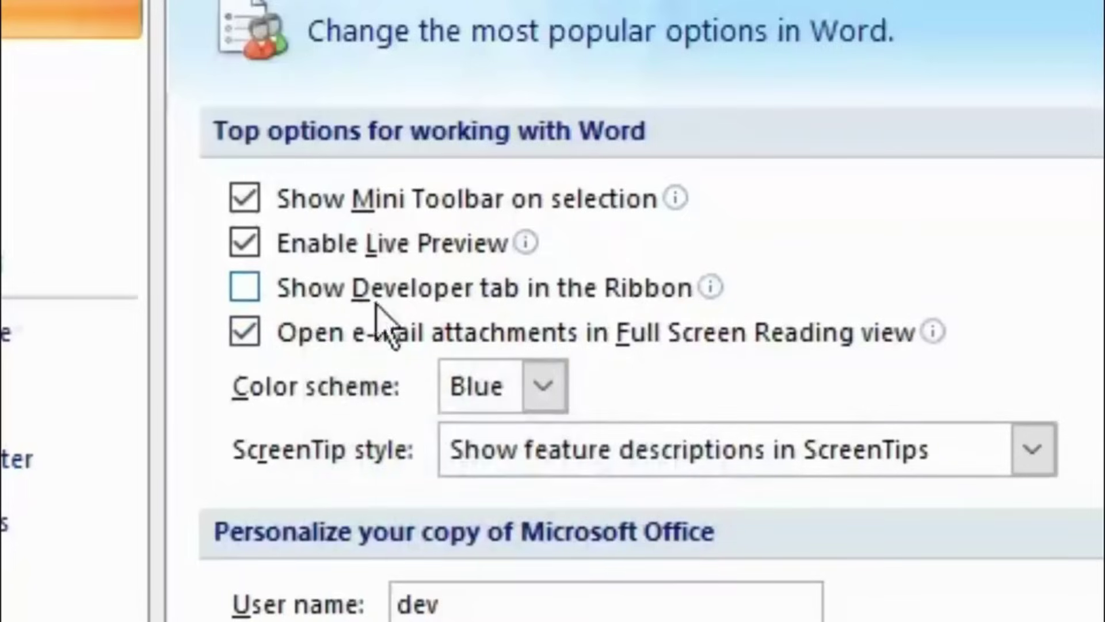
{"action": "left_click", "coordinate": [244, 288]}
{"action": "left_click", "coordinate": [880, 568]}
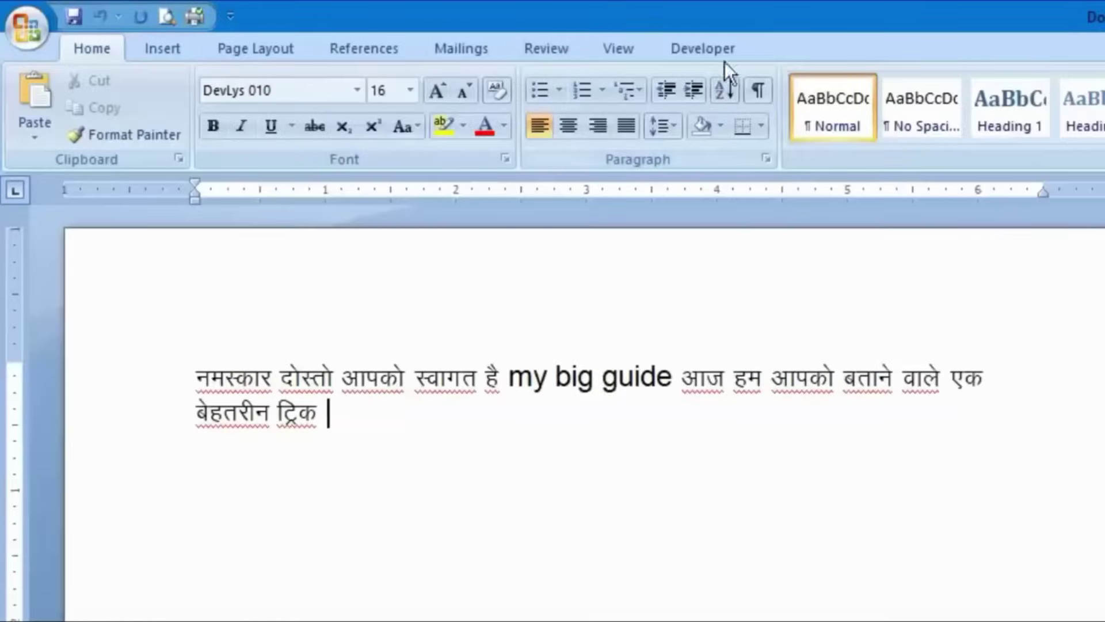
Show the Developer tab and delete the mixed Hindi-English paragraph.
{"action": "left_click", "coordinate": [727, 56]}
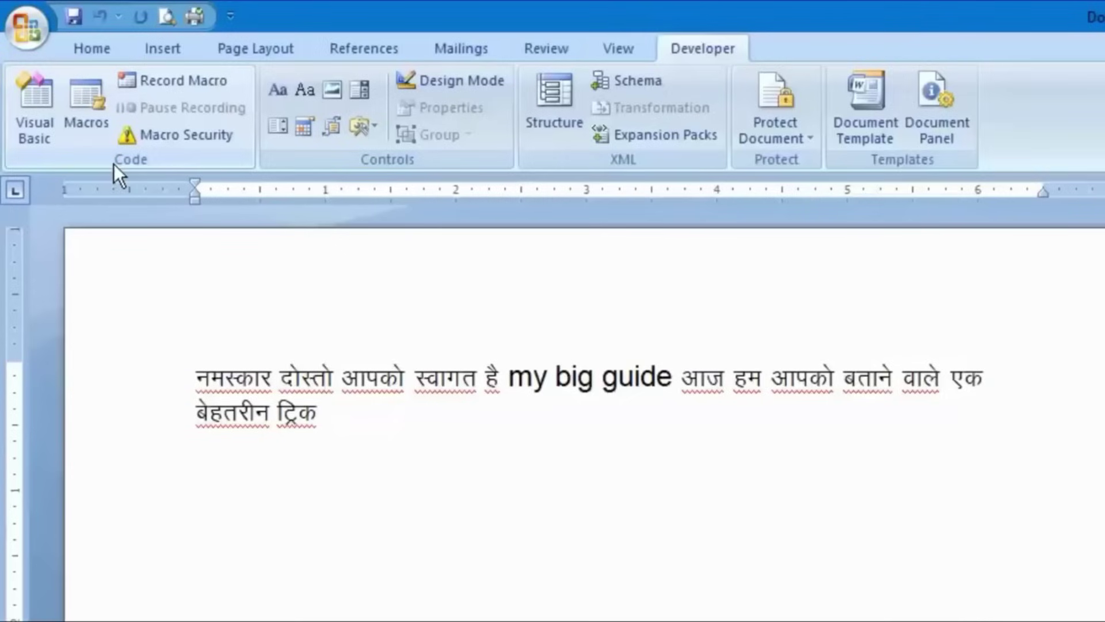
{"action": "left_click_drag", "start_coordinate": [337, 429], "coordinate": [101, 380]}
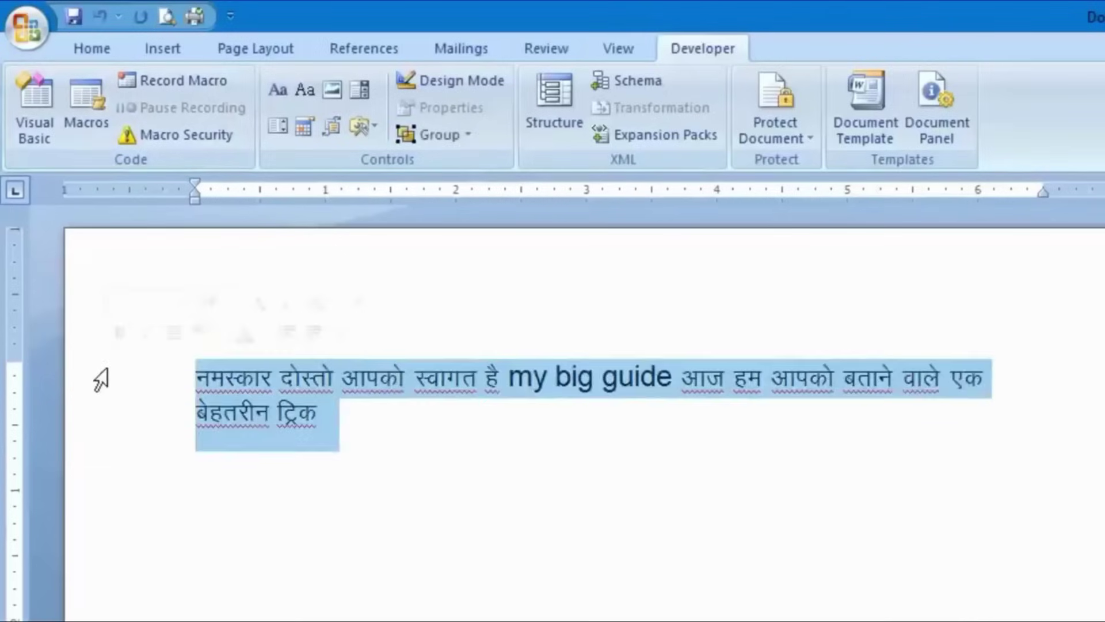
{"action": "key", "text": "Delete"}
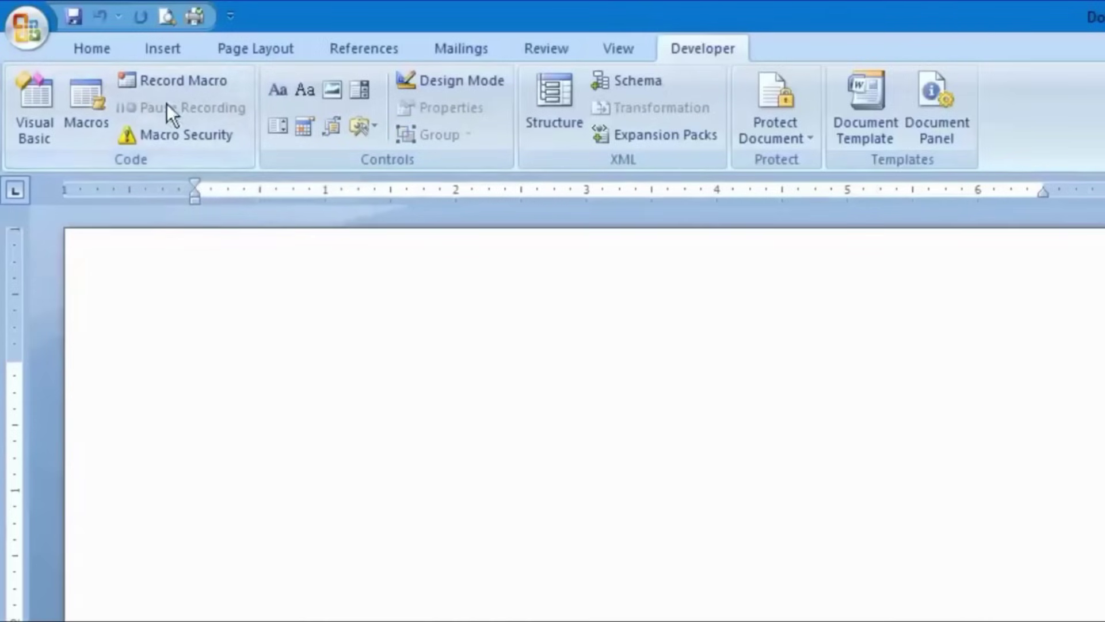
Start recording a new macro assigned to the Ctrl+Num1 keyboard shortcut.
{"action": "left_click", "coordinate": [171, 85]}
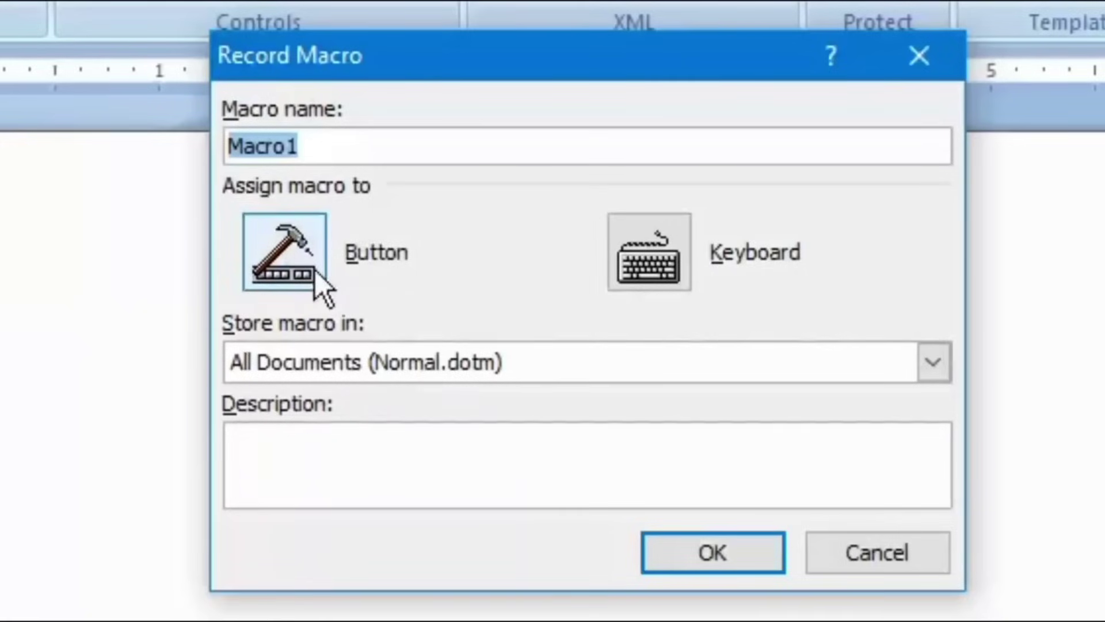
{"action": "left_click", "coordinate": [662, 262]}
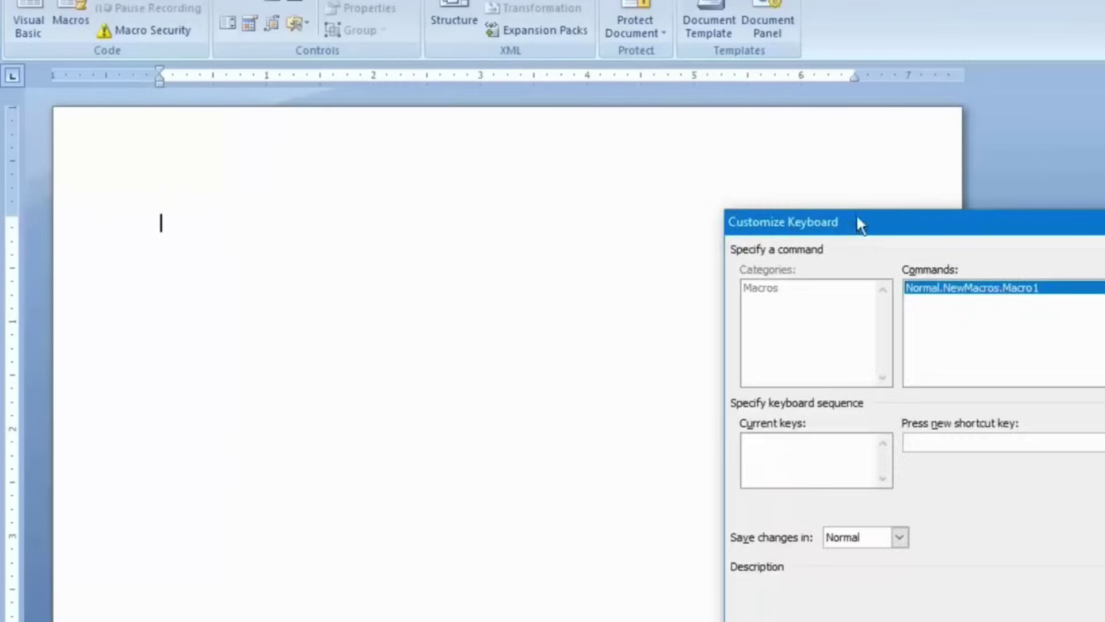
{"action": "left_click_drag", "start_coordinate": [855, 213], "coordinate": [417, 104]}
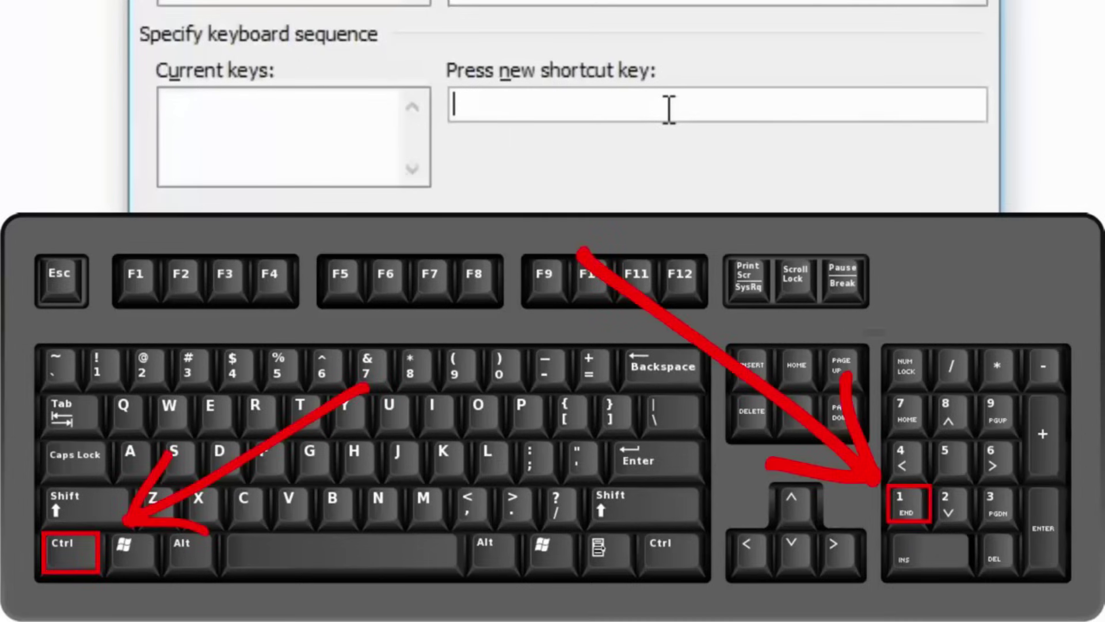
{"action": "key", "text": "ctrl+KP_1"}
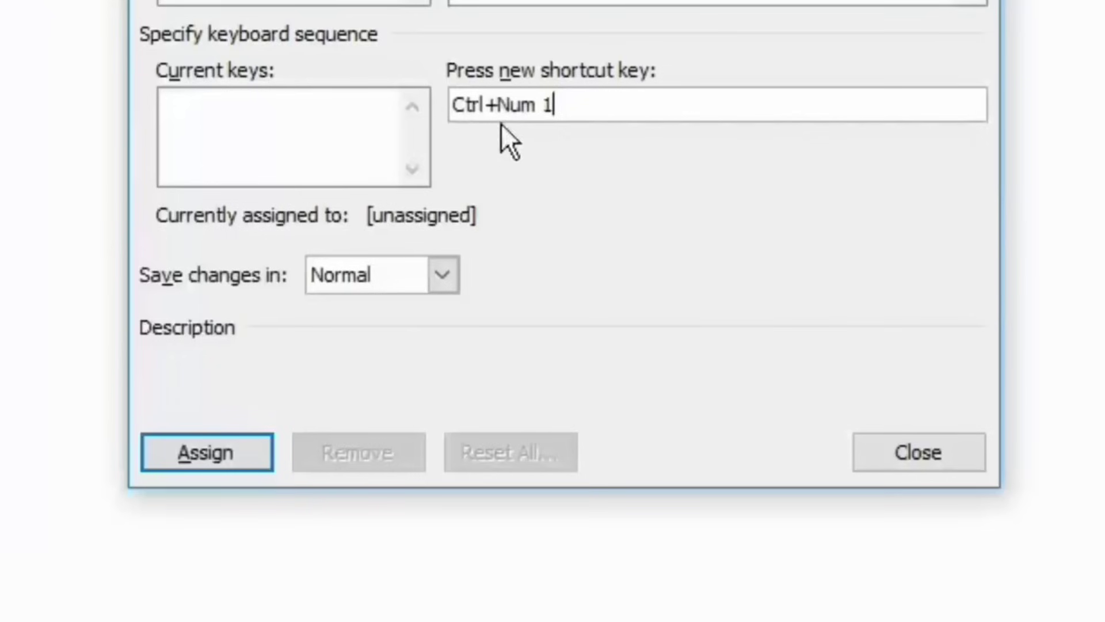
{"action": "left_click", "coordinate": [238, 451]}
{"action": "left_click", "coordinate": [918, 452]}
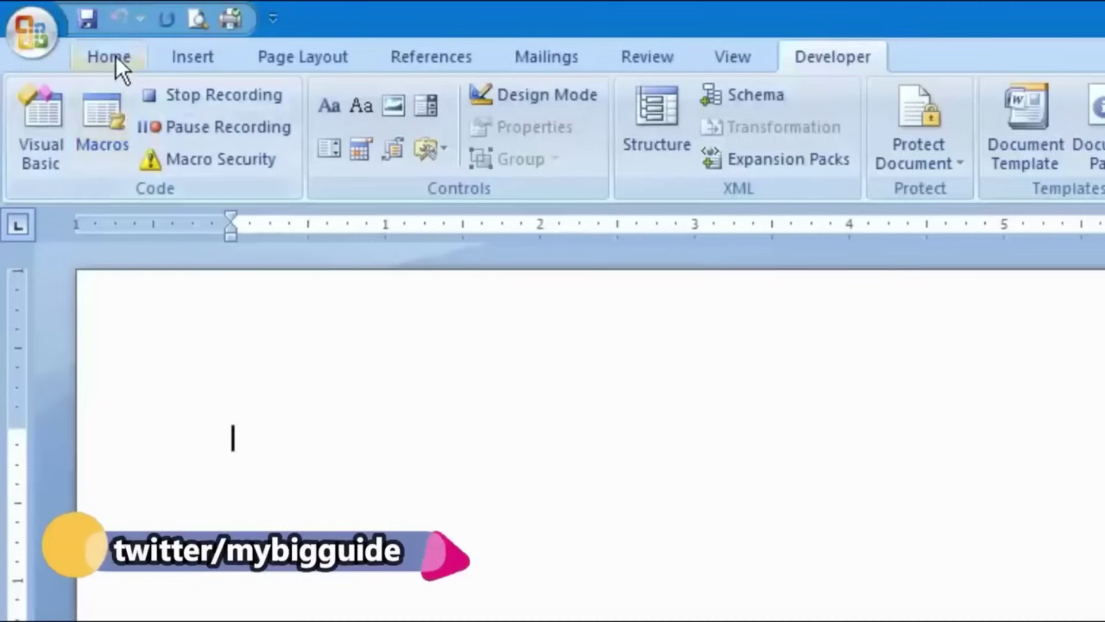
Record setting the font to DevLys 010 at size 16, then stop recording.
{"action": "left_click", "coordinate": [115, 56]}
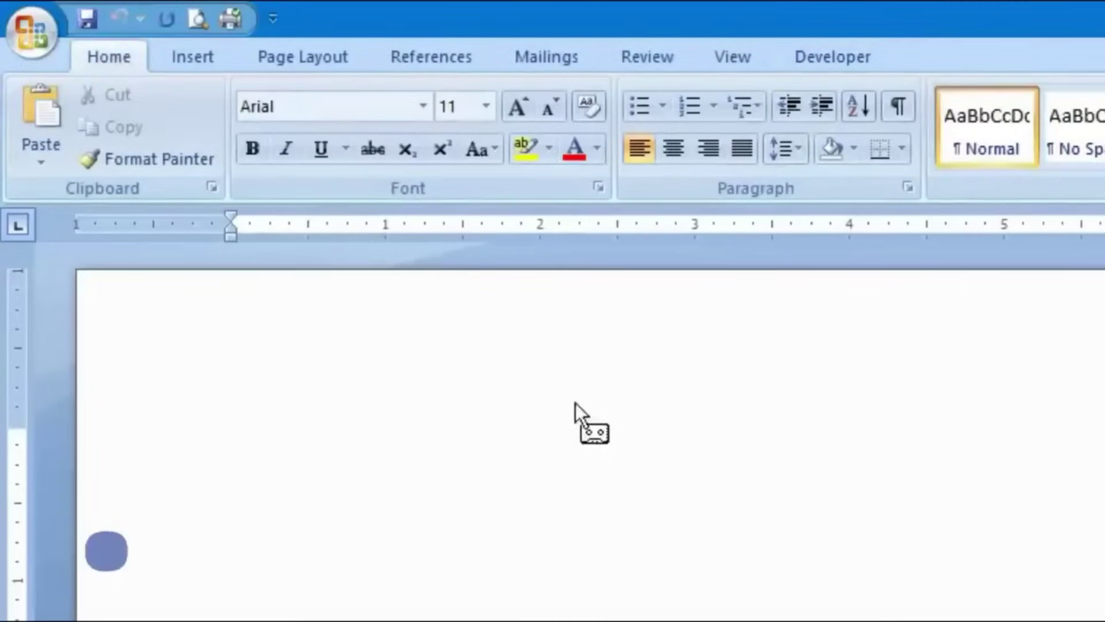
{"action": "left_click", "coordinate": [430, 111]}
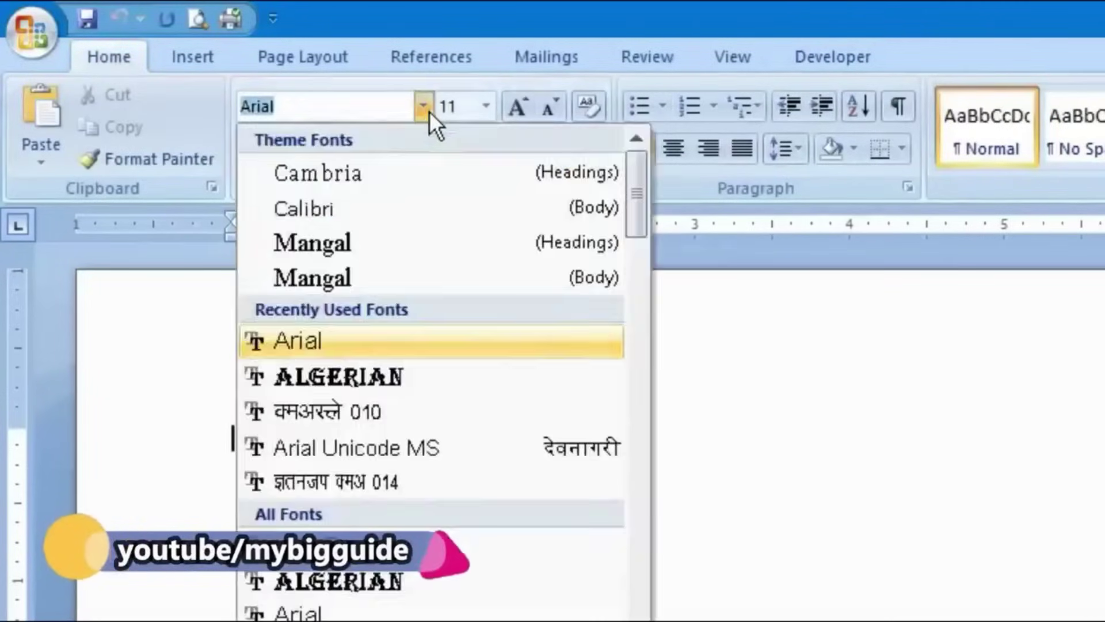
{"action": "left_click", "coordinate": [440, 409]}
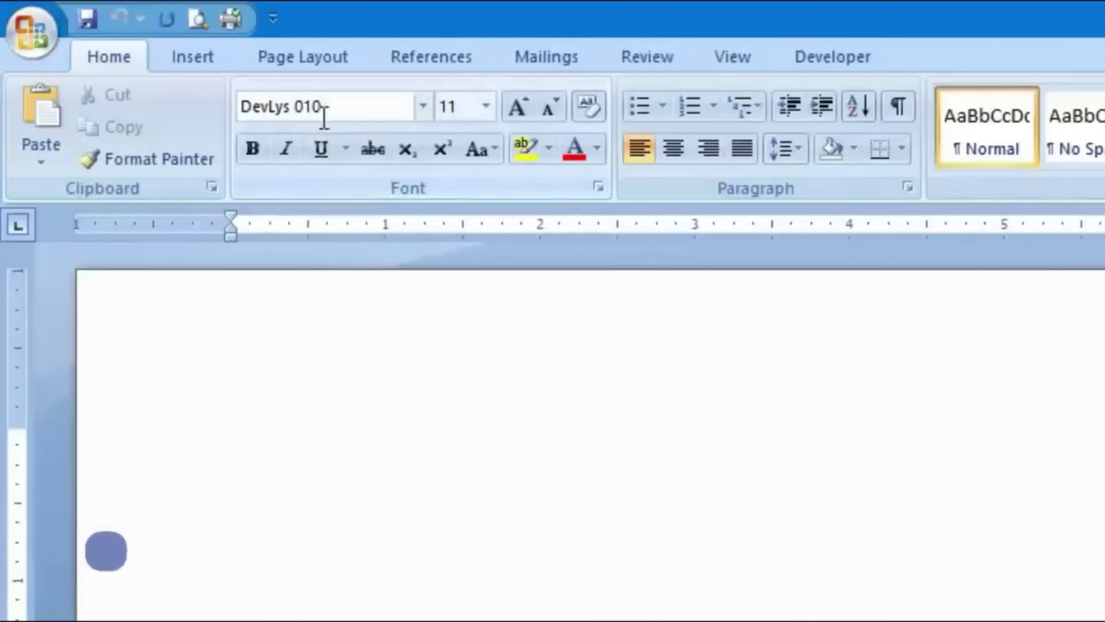
{"action": "left_click", "coordinate": [468, 108]}
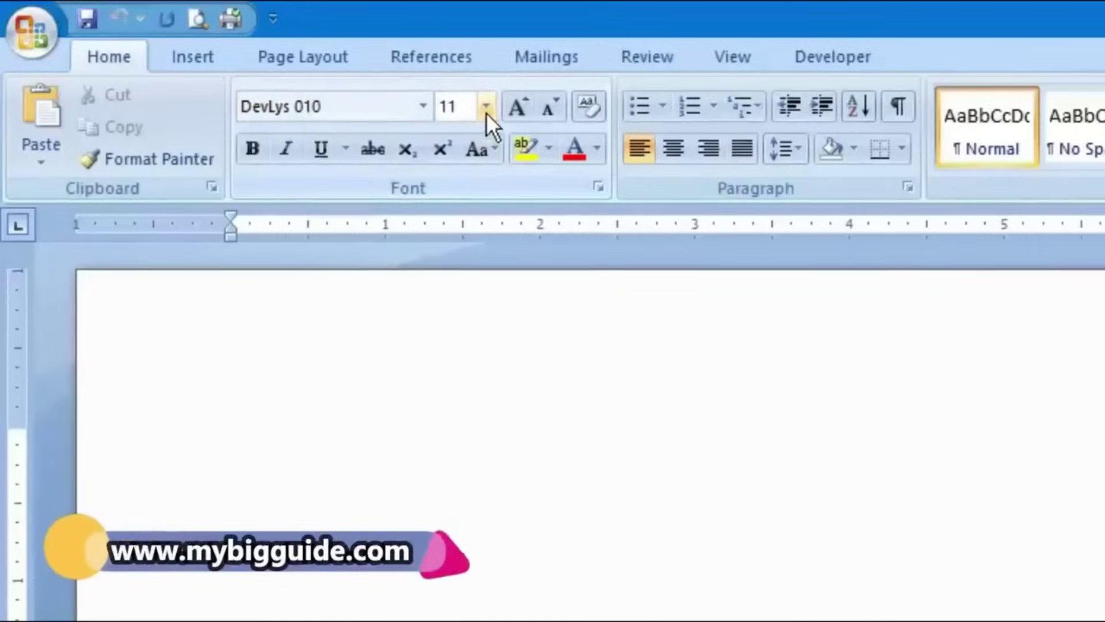
{"action": "left_click", "coordinate": [486, 112]}
{"action": "left_click", "coordinate": [464, 285]}
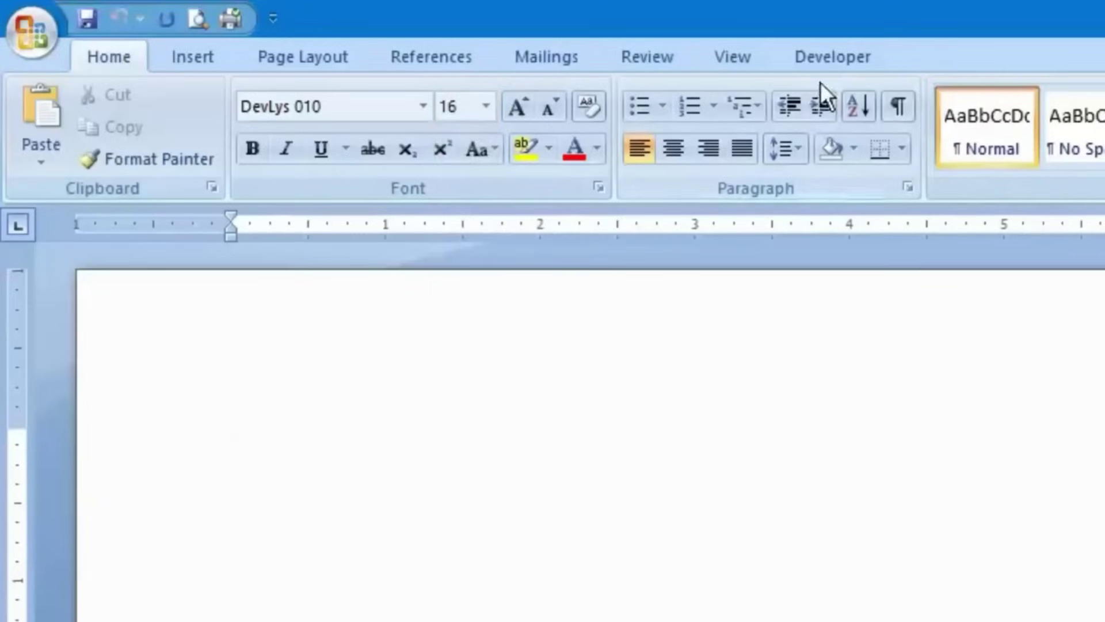
{"action": "left_click", "coordinate": [829, 57]}
{"action": "left_click", "coordinate": [216, 103]}
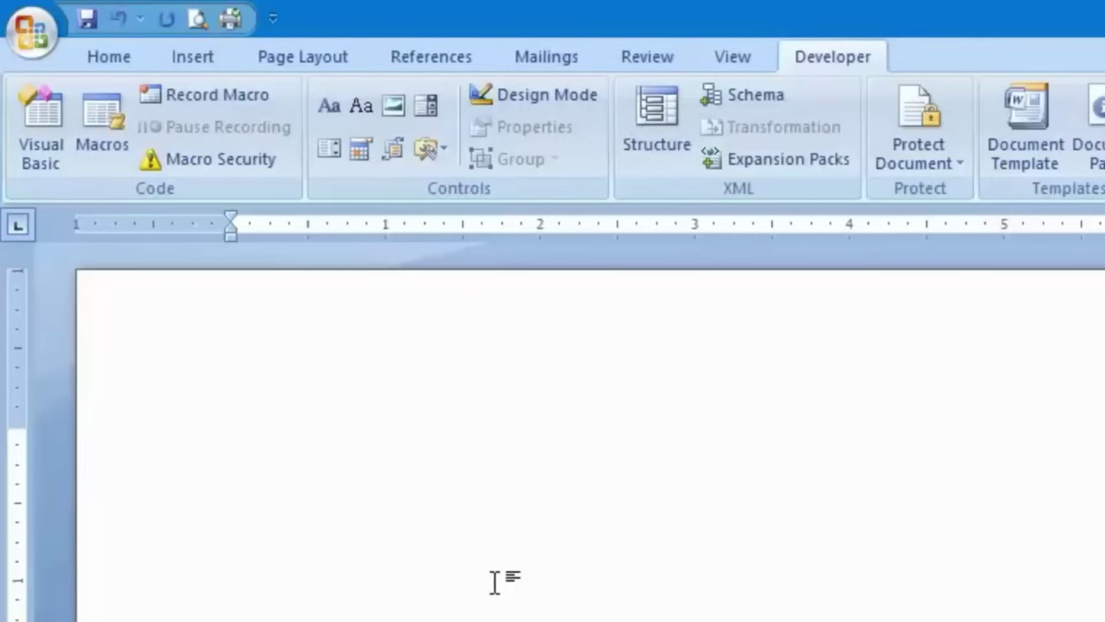
Start recording Macro2 and assign it the Ctrl+Num 2 keyboard shortcut.
{"action": "key", "text": "alt+l"}
{"action": "key", "text": "r"}
{"action": "key", "text": "Return"}
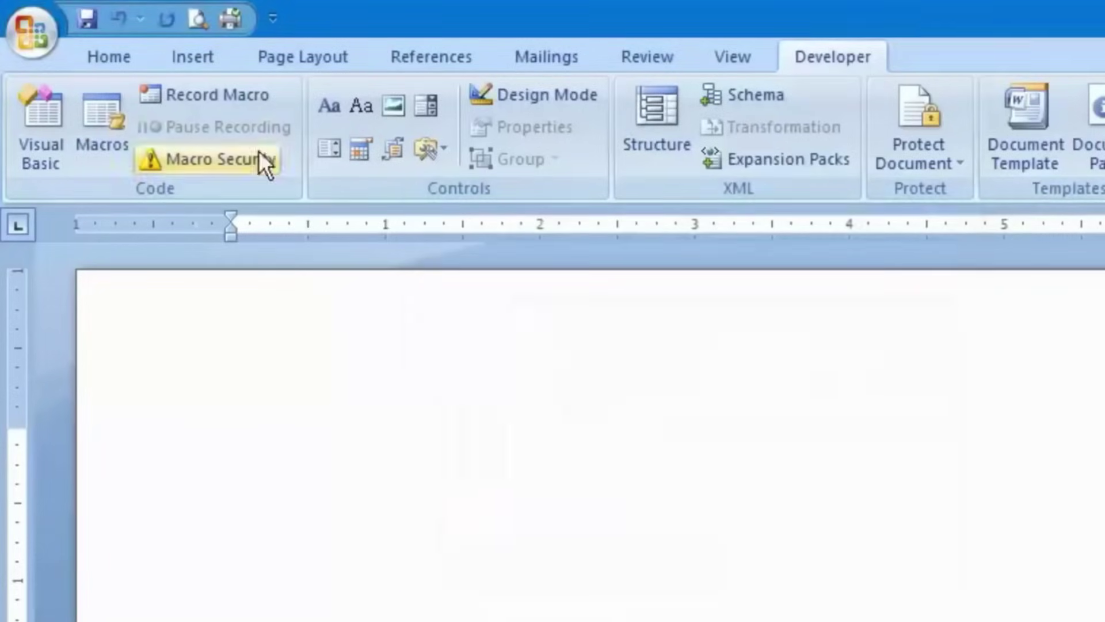
{"action": "left_click", "coordinate": [226, 100]}
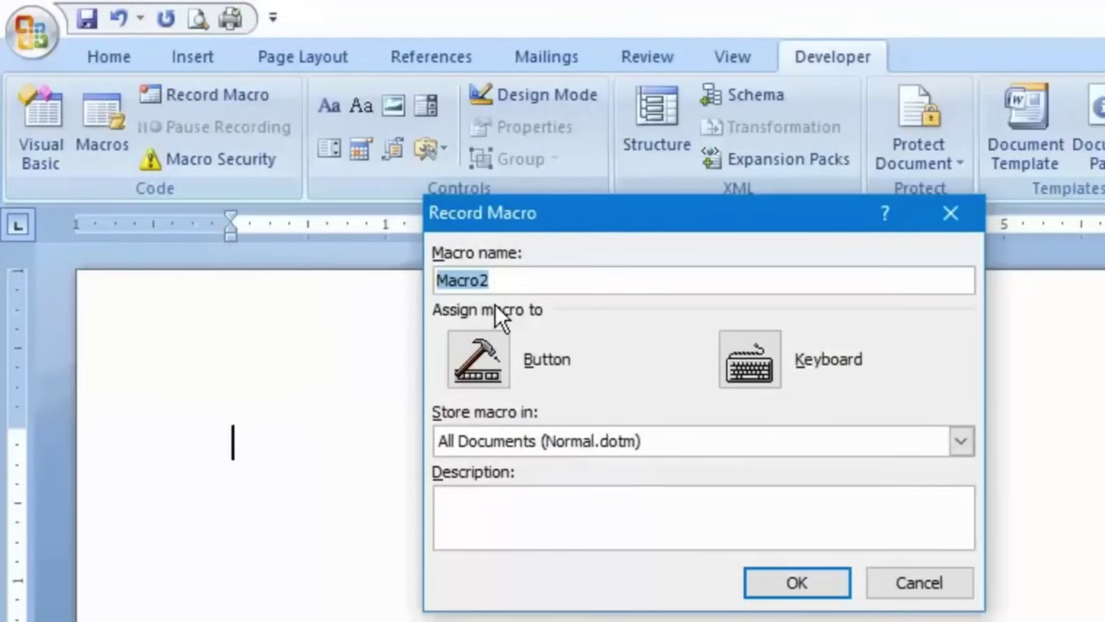
{"action": "left_click", "coordinate": [746, 368]}
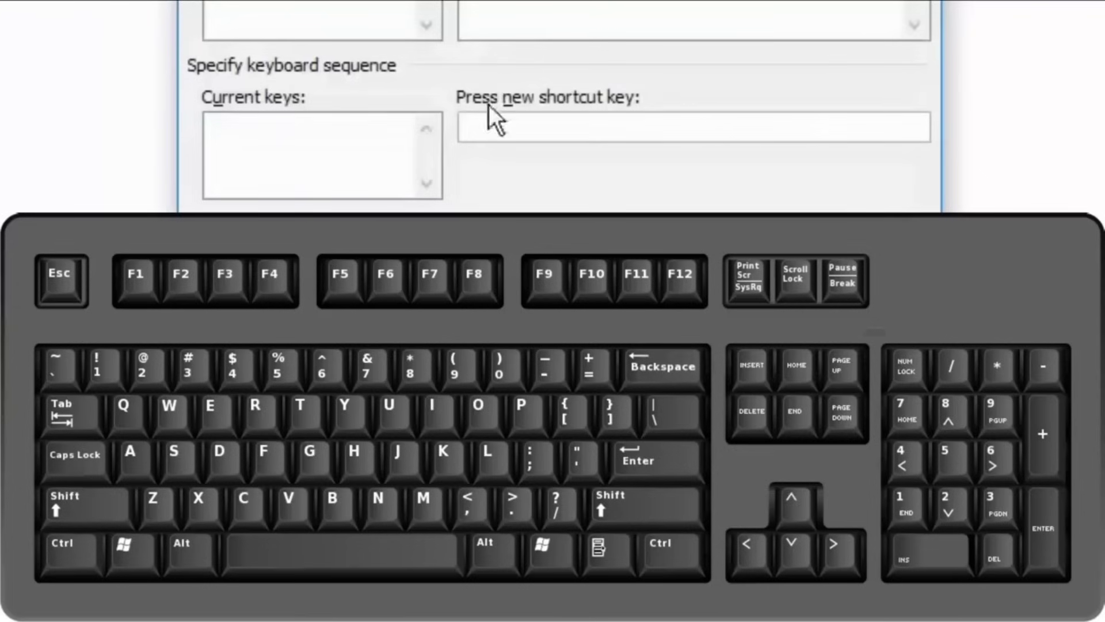
{"action": "left_click", "coordinate": [535, 129]}
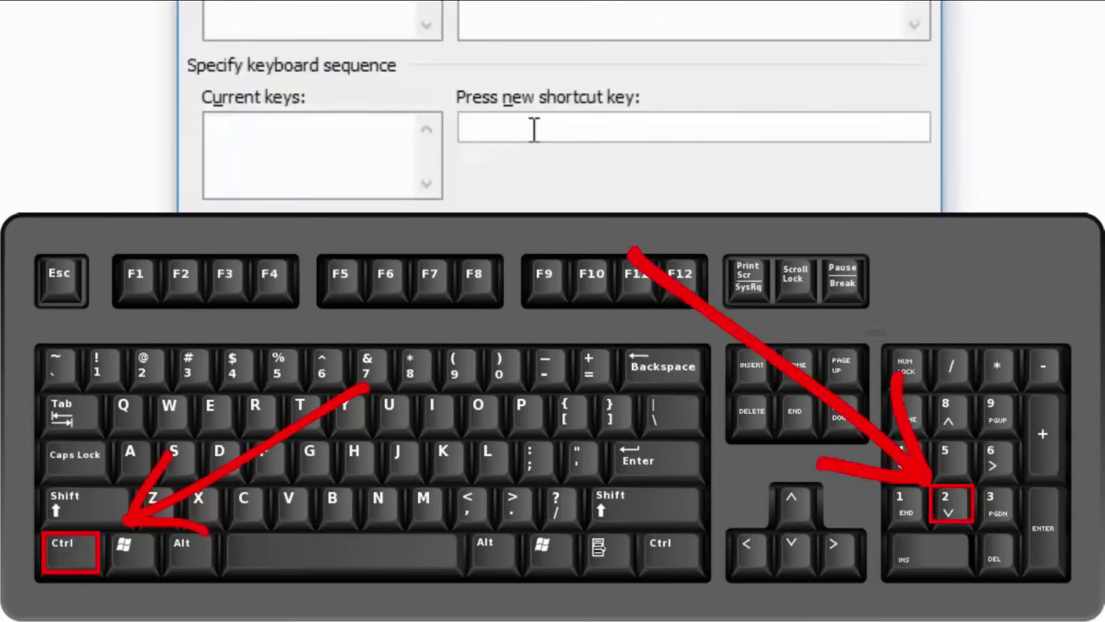
{"action": "key", "text": "ctrl+KP_2"}
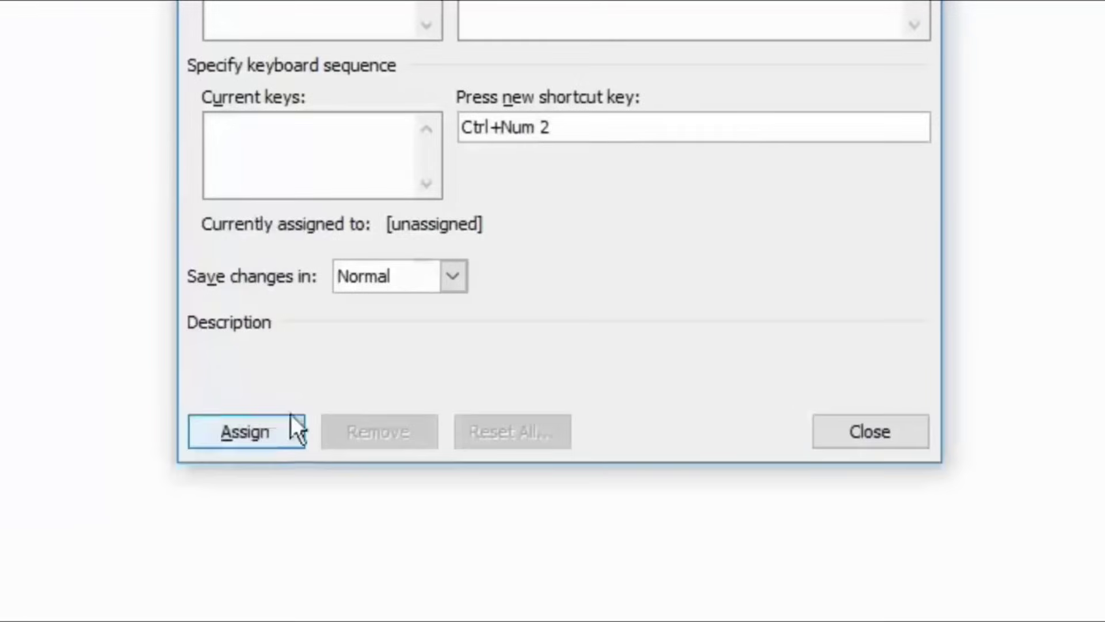
{"action": "left_click", "coordinate": [254, 440]}
{"action": "left_click", "coordinate": [891, 440]}
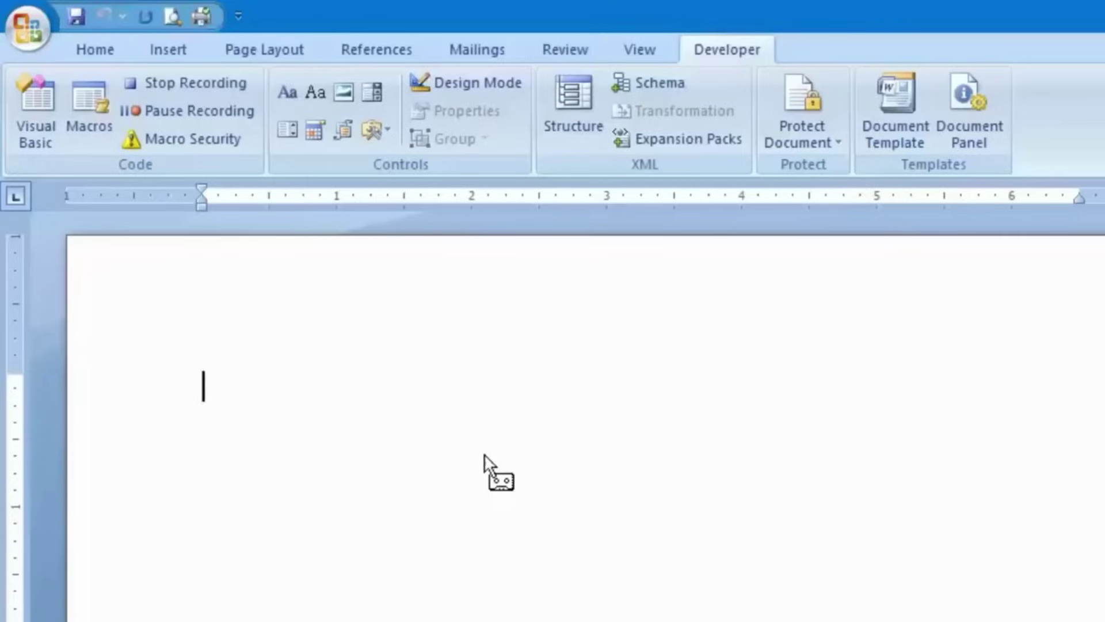
Record setting the font to Arial size 12, then stop the macro recording.
{"action": "left_click", "coordinate": [126, 53]}
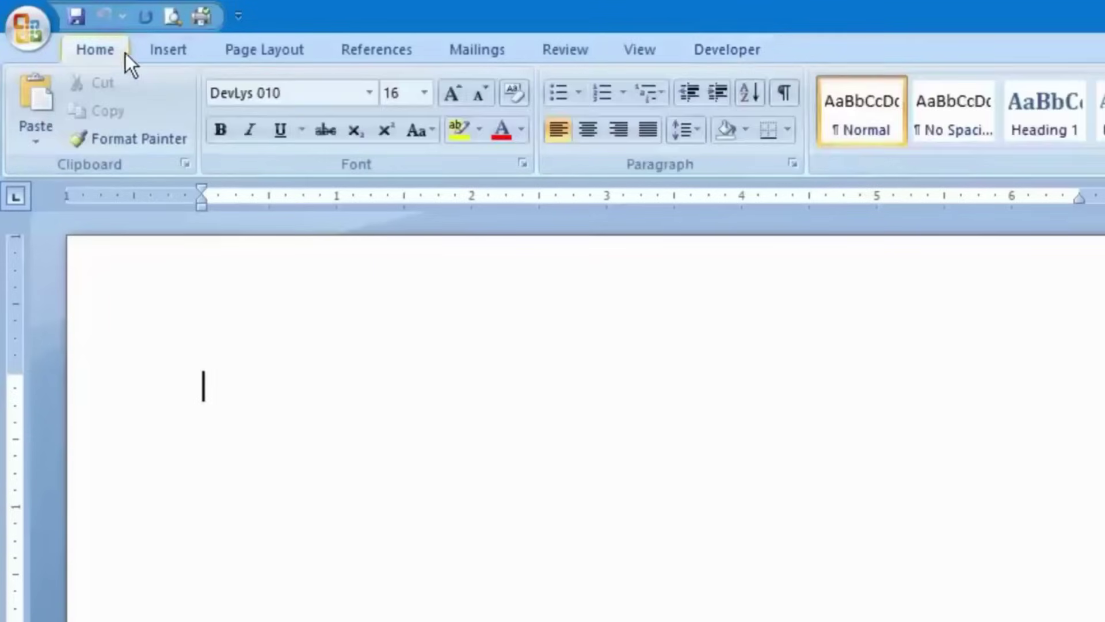
{"action": "left_click", "coordinate": [369, 98]}
{"action": "left_click", "coordinate": [385, 362]}
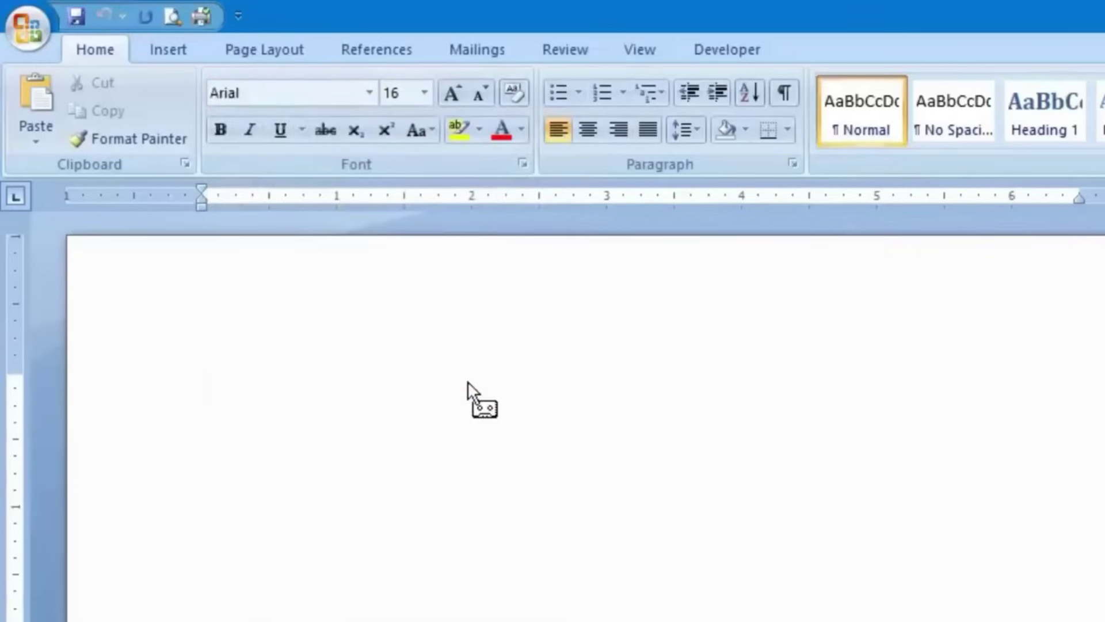
{"action": "left_click", "coordinate": [423, 94]}
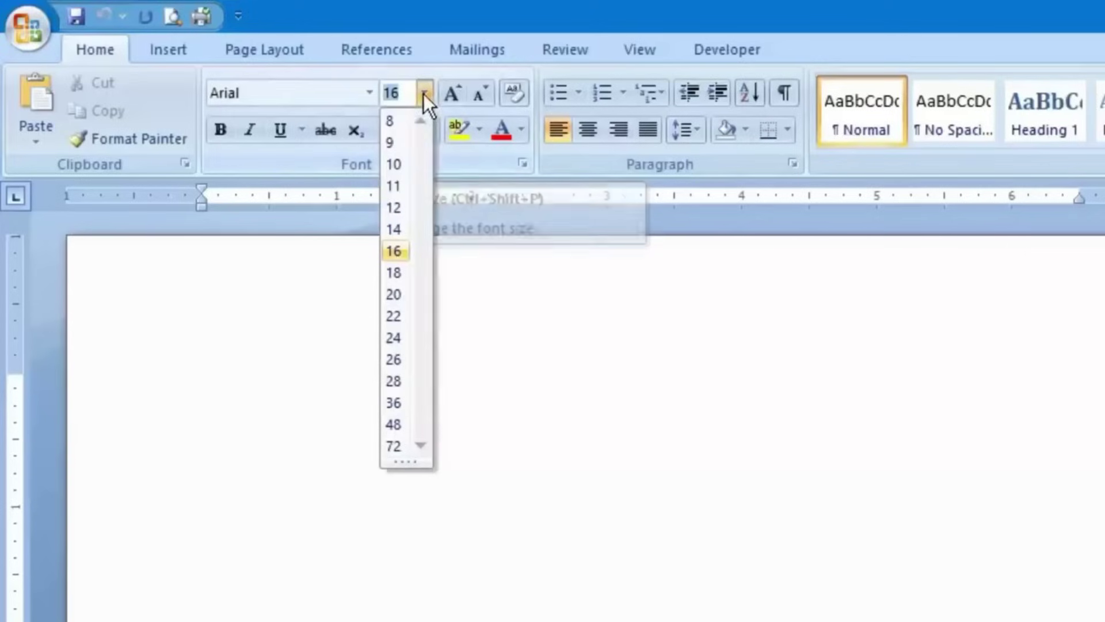
{"action": "left_click", "coordinate": [402, 206]}
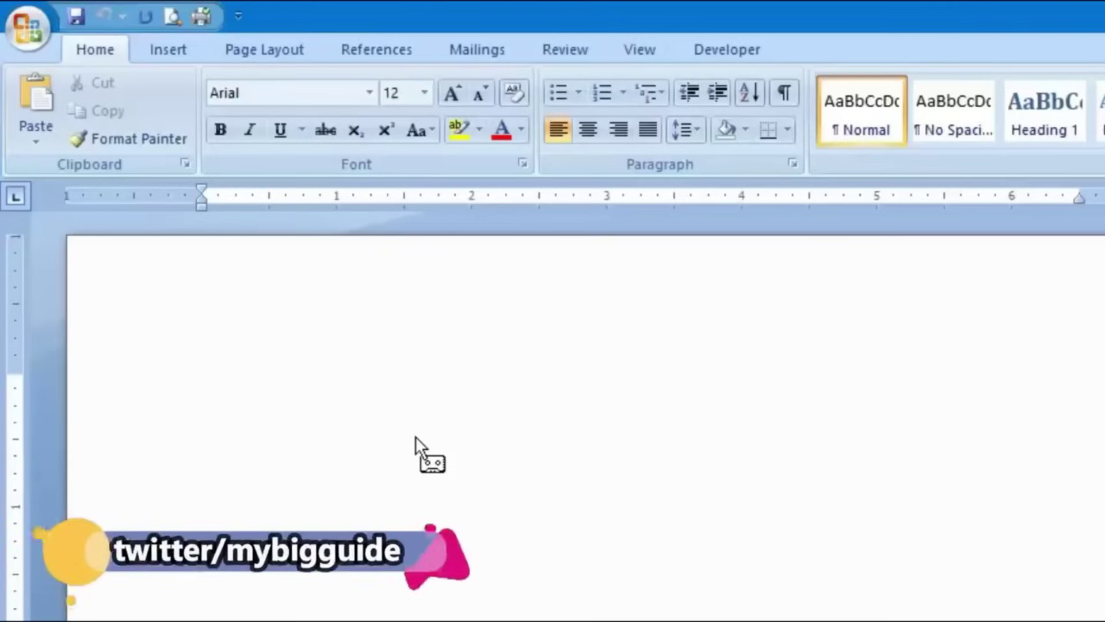
{"action": "left_click", "coordinate": [735, 51]}
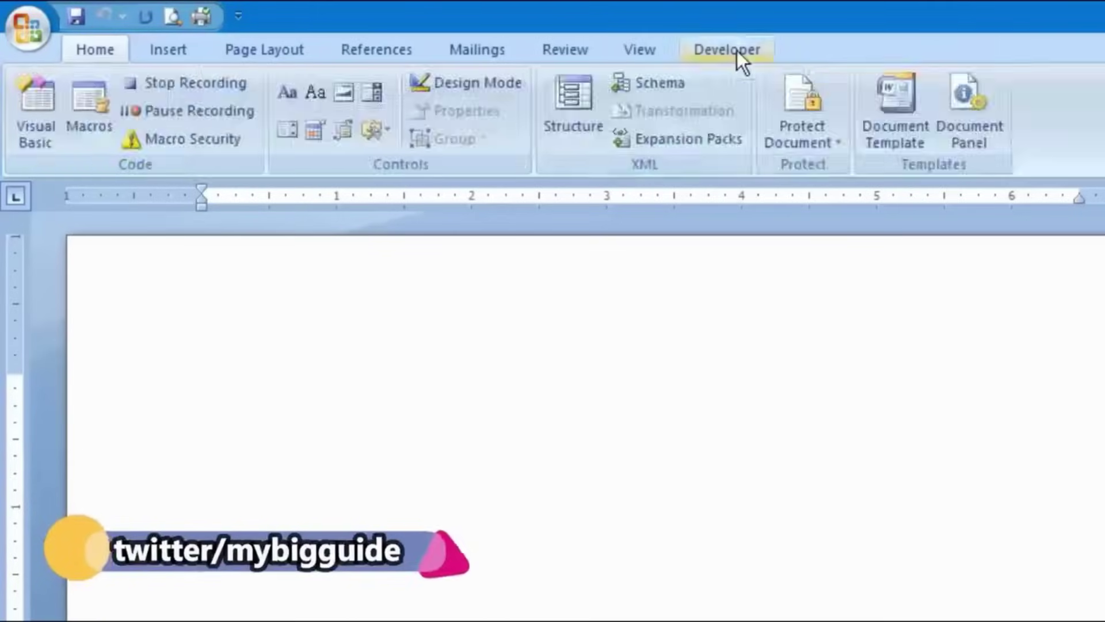
{"action": "left_click", "coordinate": [211, 91]}
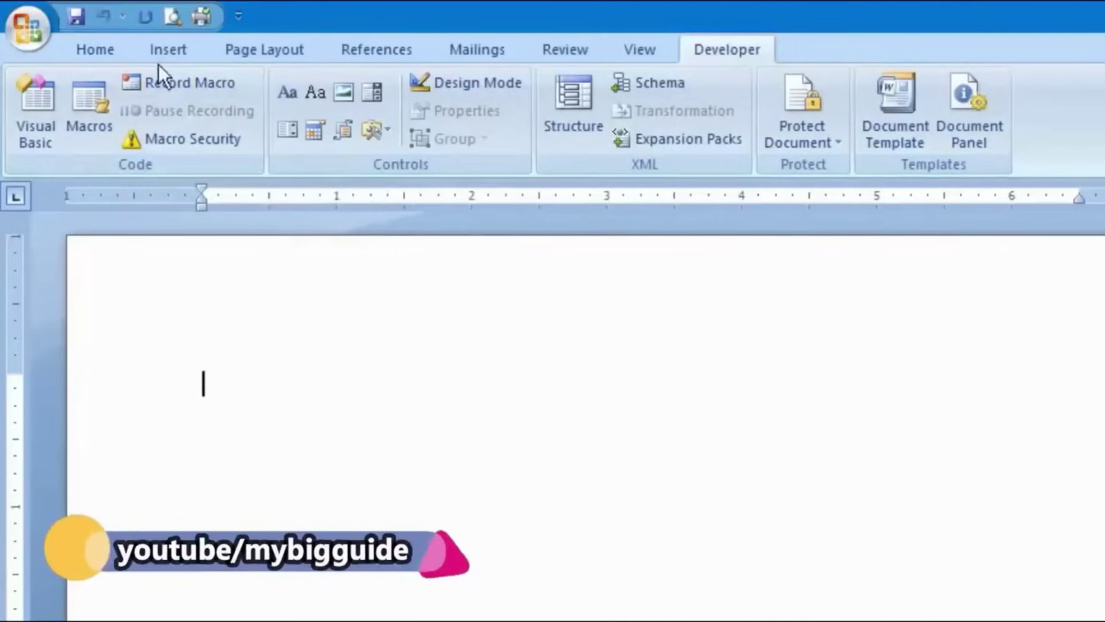
{"action": "left_click", "coordinate": [109, 50]}
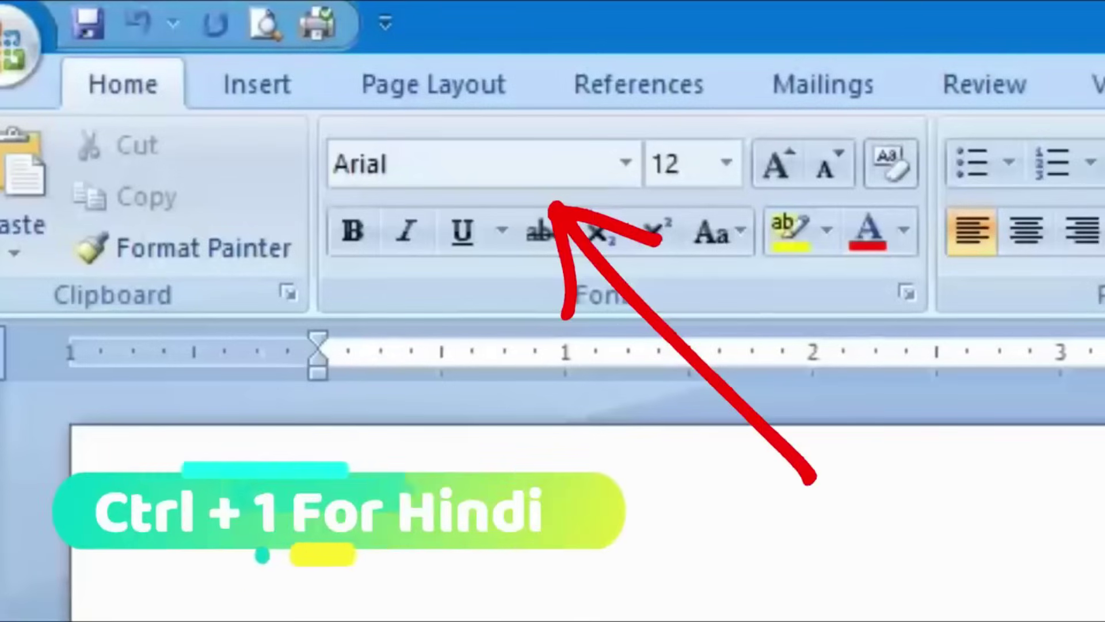
Type 'आपका स्वागत है my big guide स्मार्ट क्लास में', with Hindi in DevLys 010 and English in Arial.
{"action": "key", "text": "ctrl+1"}
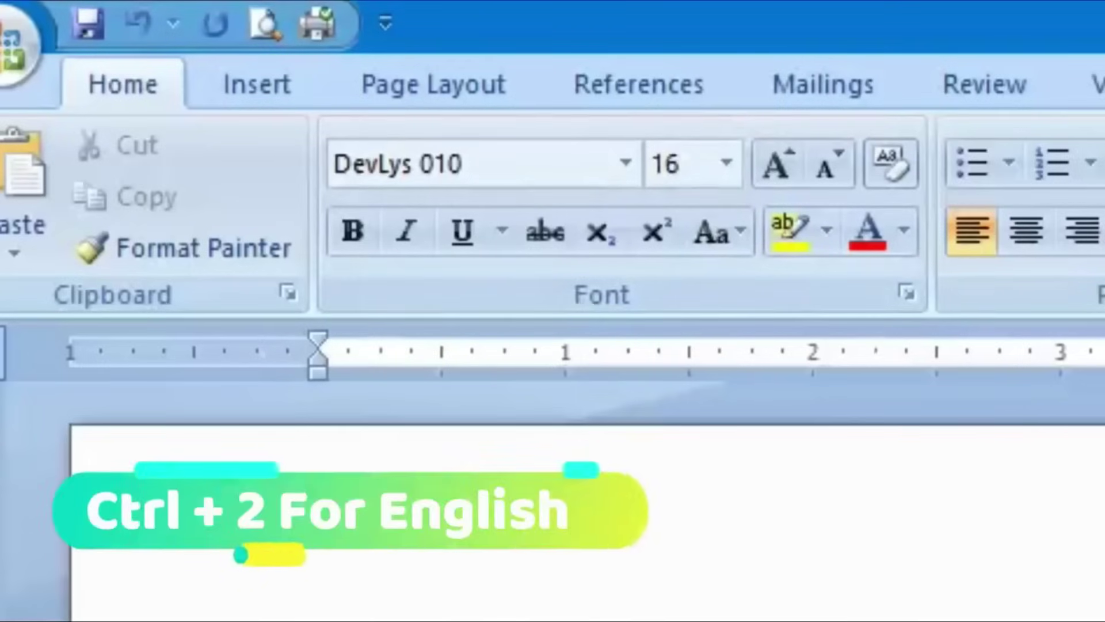
{"action": "key", "text": "ctrl+2"}
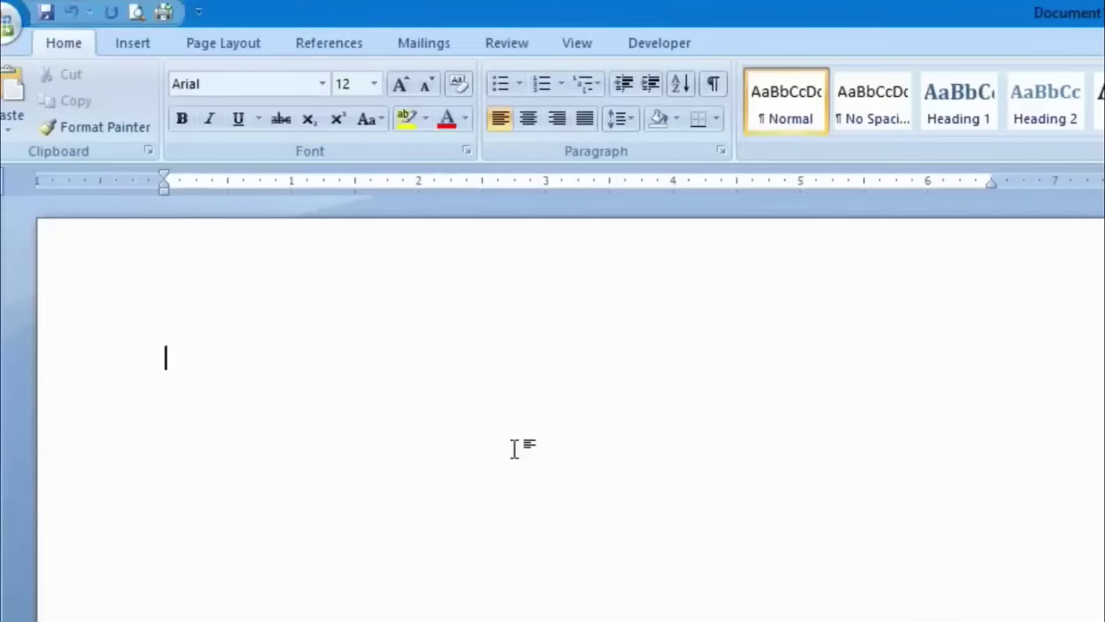
{"action": "key", "text": "ctrl+1"}
{"action": "type", "text": "vk"}
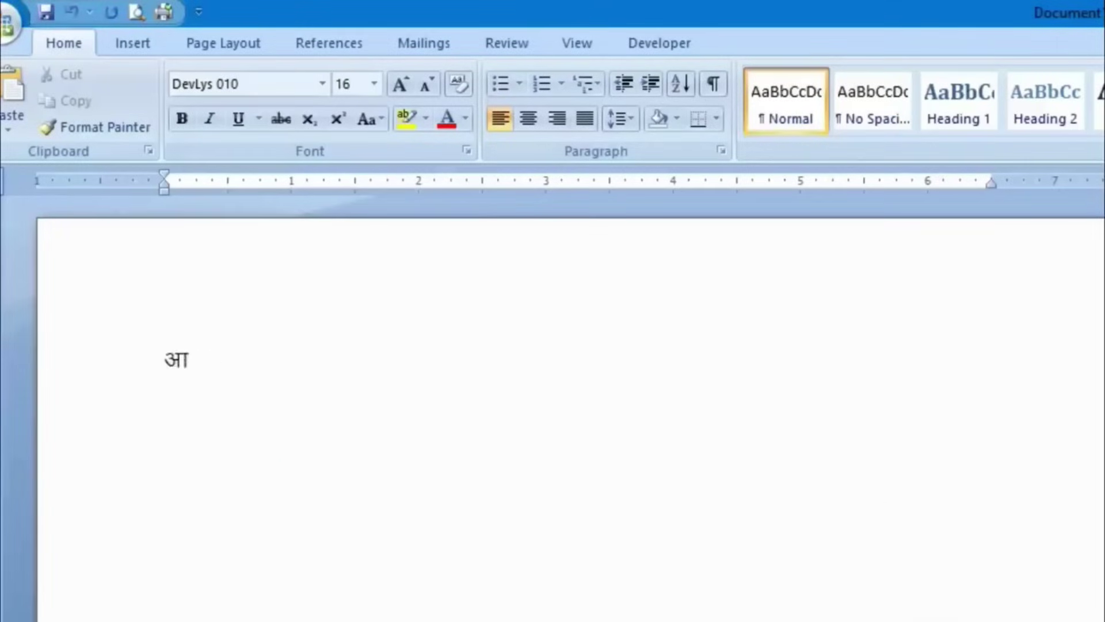
{"action": "type", "text": "idk Lokxr gS"}
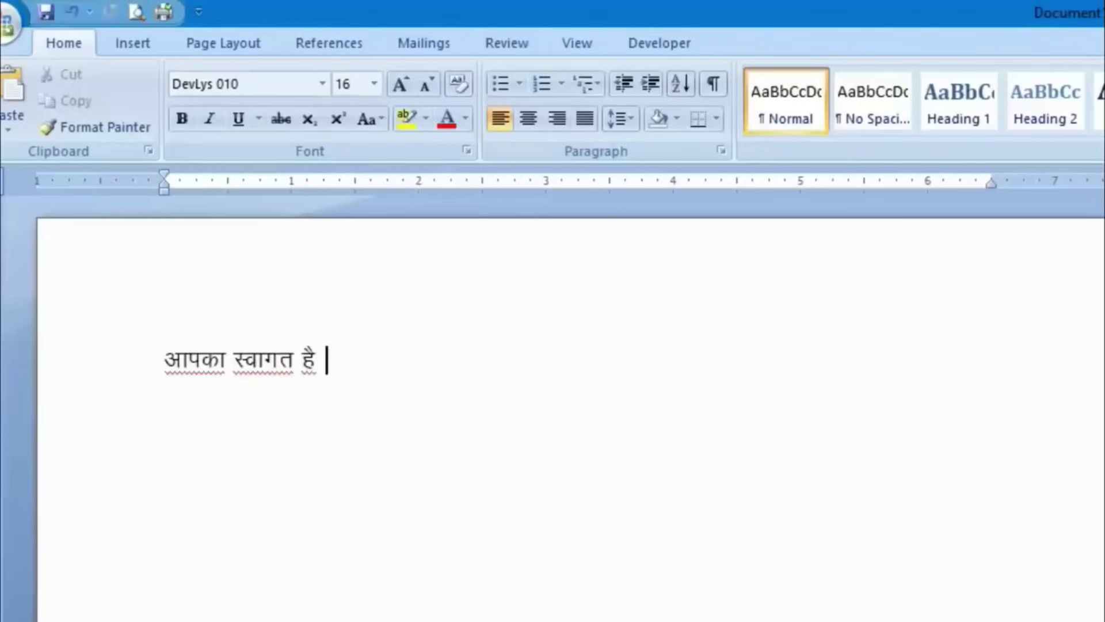
{"action": "key", "text": "ctrl+space"}
{"action": "type", "text": "my big"}
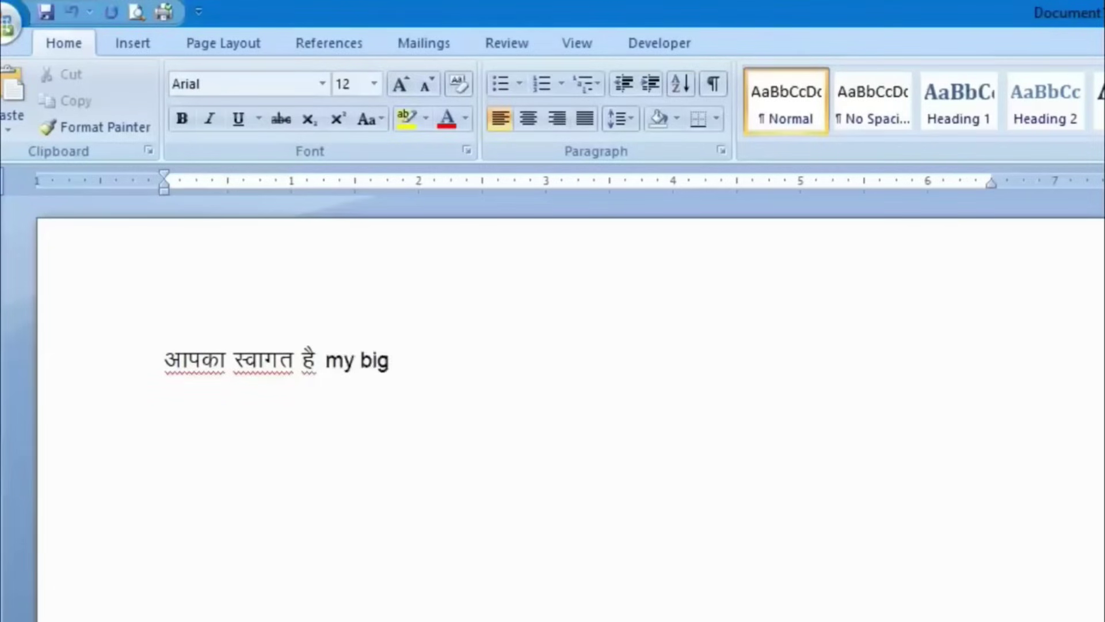
{"action": "type", "text": " guide"}
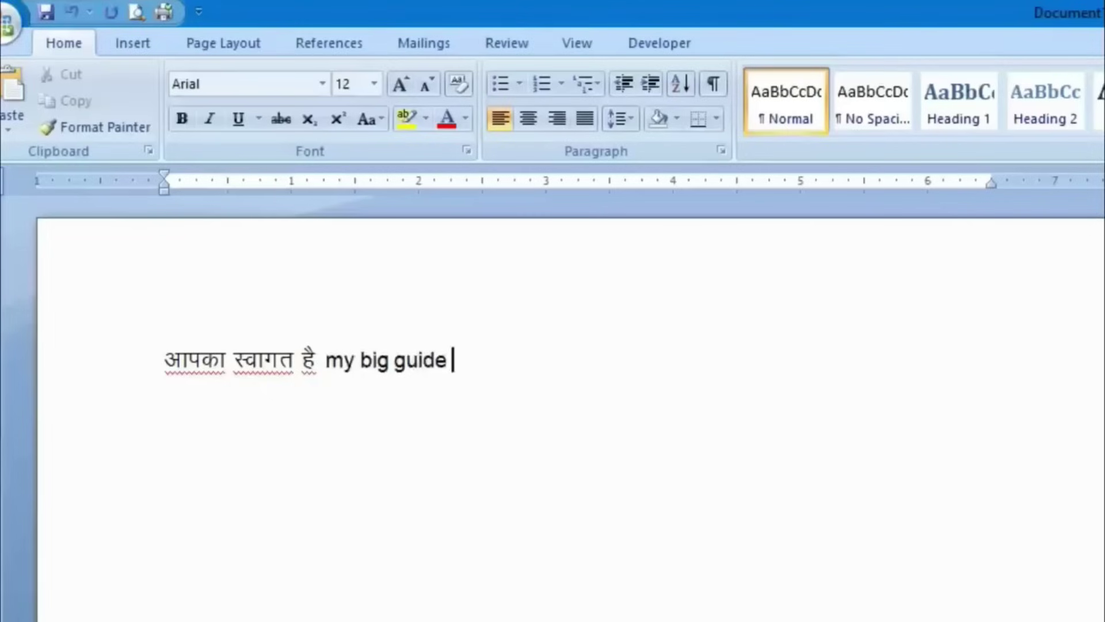
{"action": "key", "text": "ctrl+space"}
{"action": "type", "text": "LekVZ d"}
{"action": "key", "text": "BackSpace"}
{"action": "type", "text": "Dykl esa"}
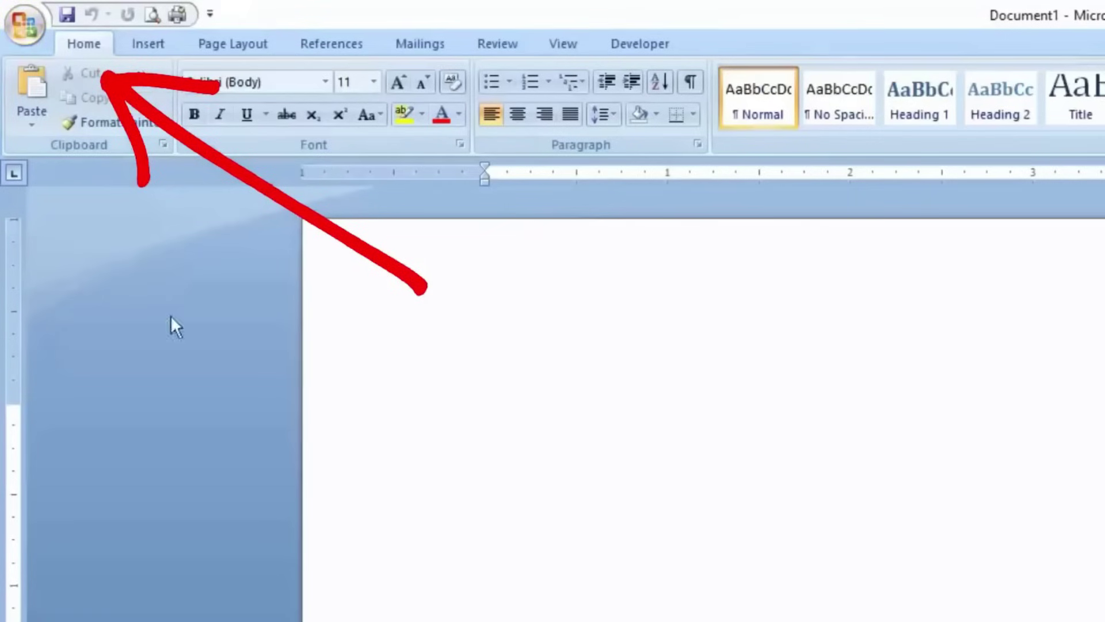
Open the Customize Keyboard dialog from the Customize page of Word Options.
{"action": "left_click", "coordinate": [34, 27]}
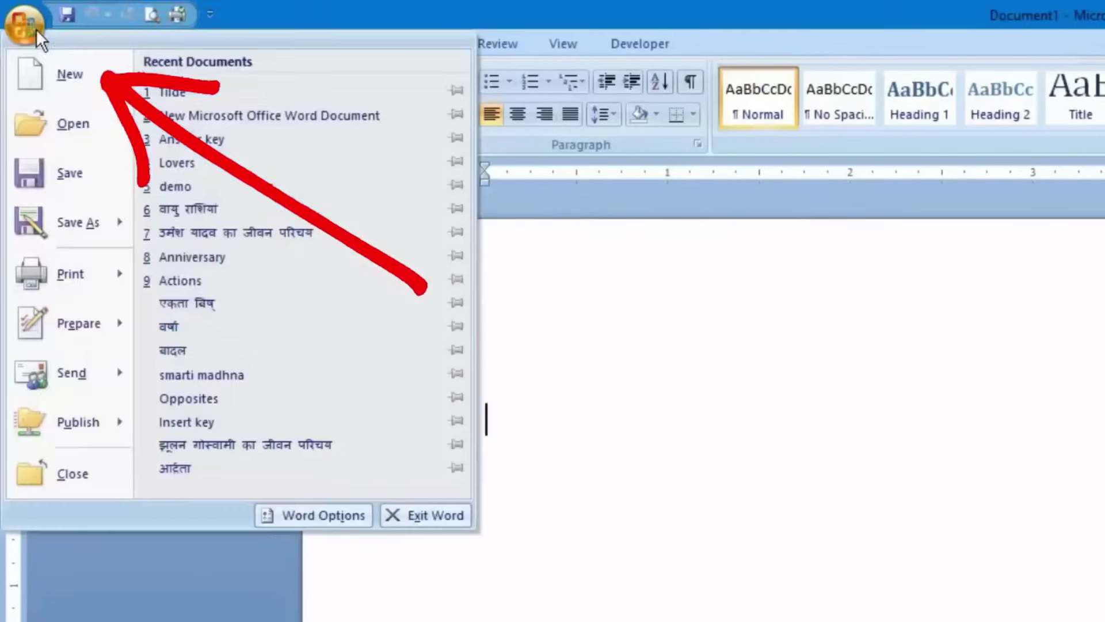
{"action": "left_click", "coordinate": [324, 518]}
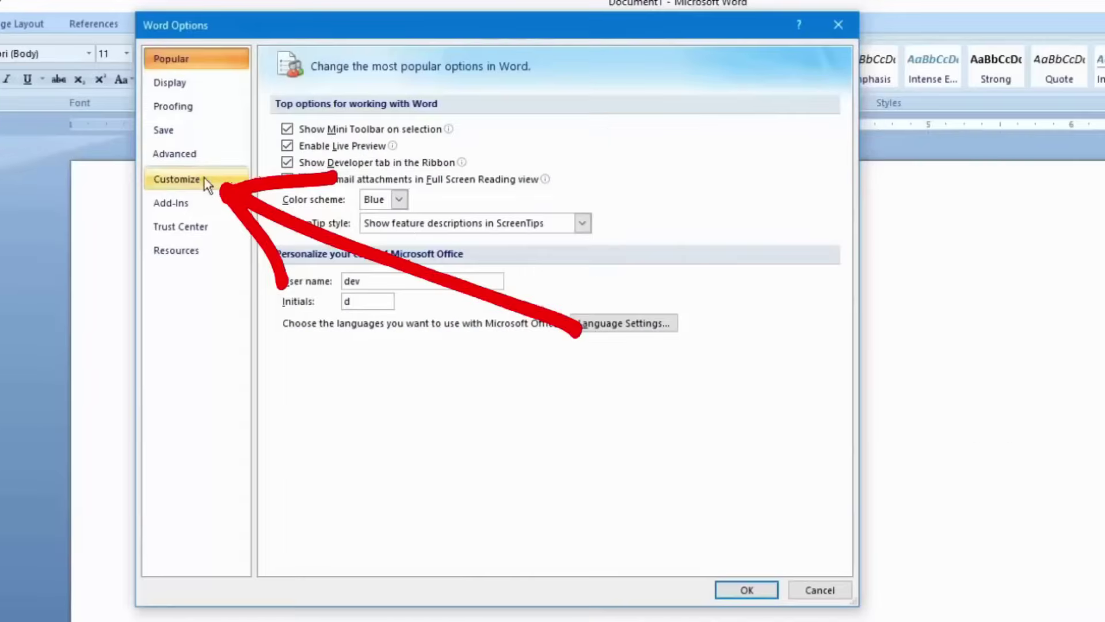
{"action": "left_click", "coordinate": [203, 178]}
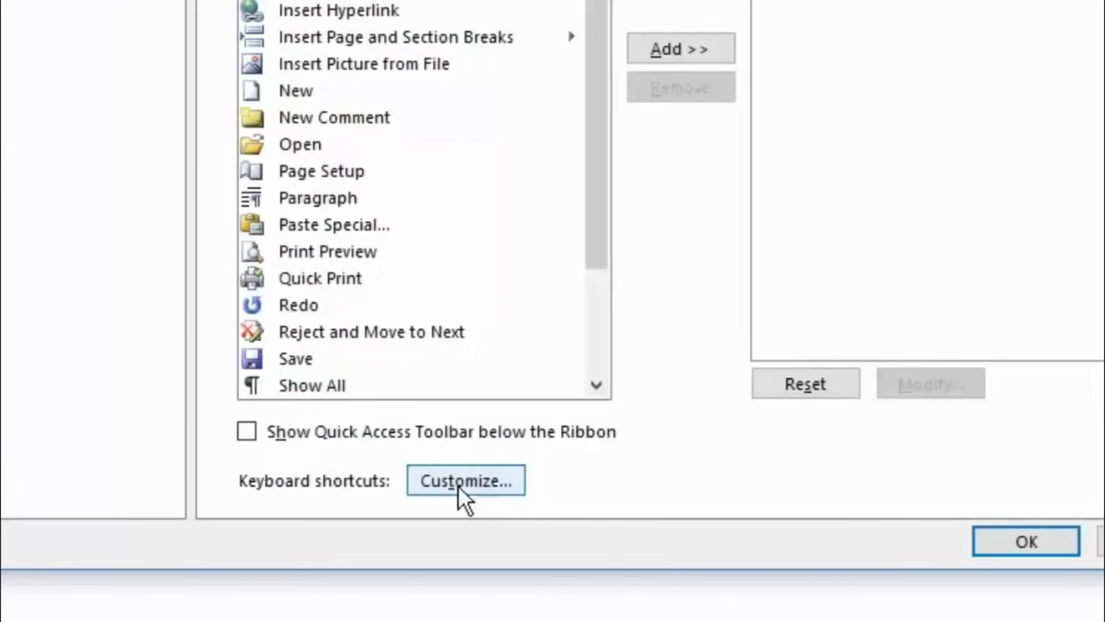
{"action": "left_click", "coordinate": [458, 486]}
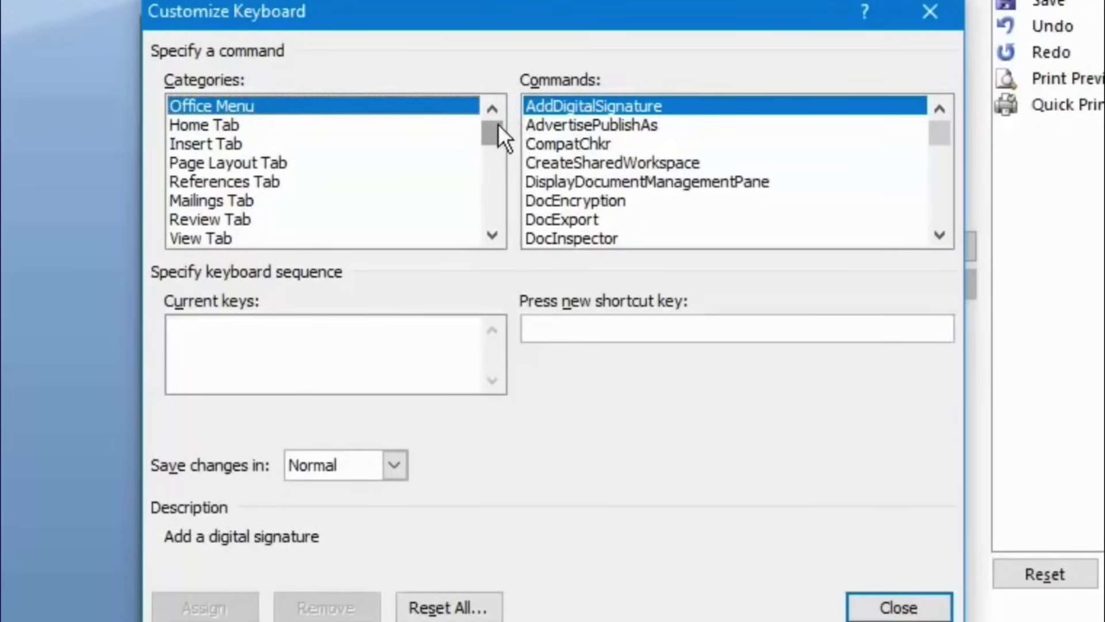
{"action": "left_click_drag", "start_coordinate": [499, 125], "coordinate": [493, 207]}
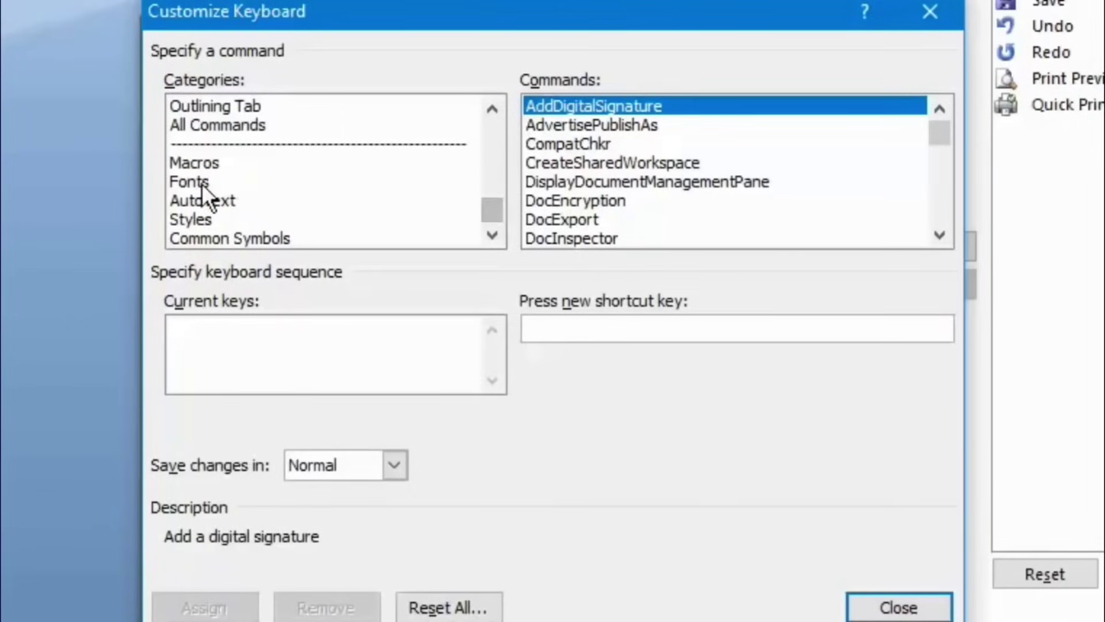
Assign the shortcut Ctrl+Num 1 to the Arial font under the Fonts category.
{"action": "left_click", "coordinate": [201, 182]}
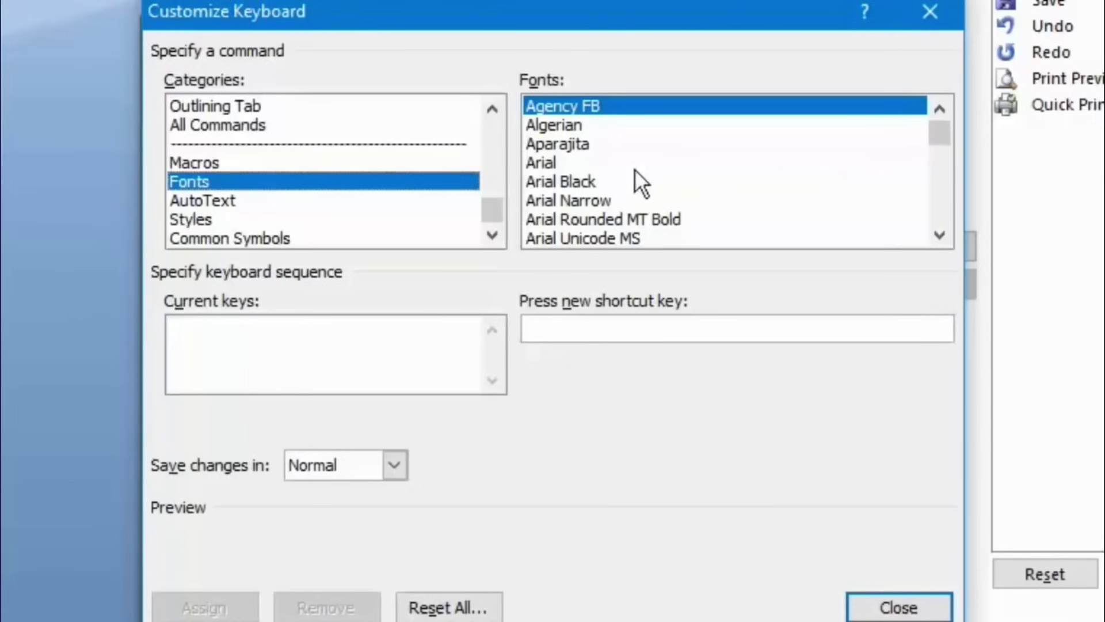
{"action": "left_click", "coordinate": [597, 165]}
{"action": "left_click", "coordinate": [417, 185]}
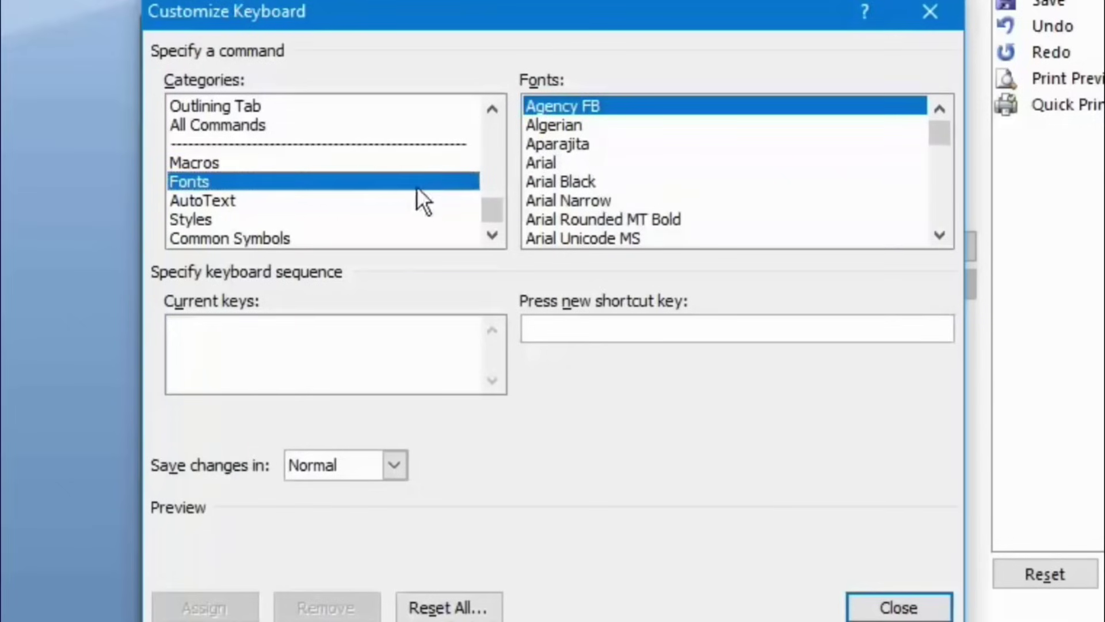
{"action": "left_click", "coordinate": [578, 167]}
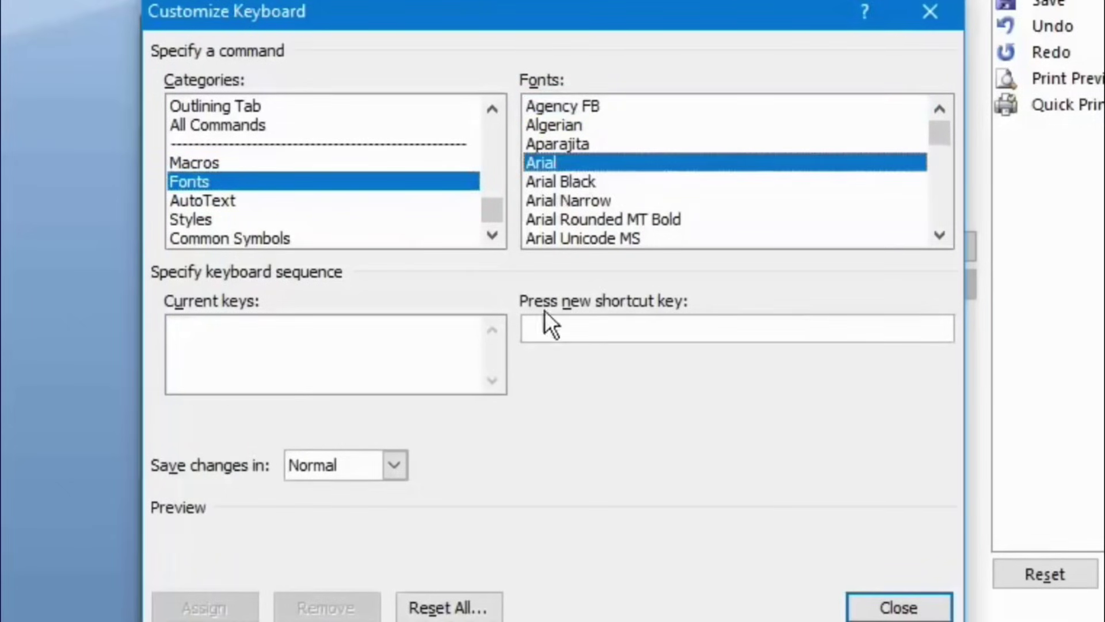
{"action": "left_click", "coordinate": [601, 328]}
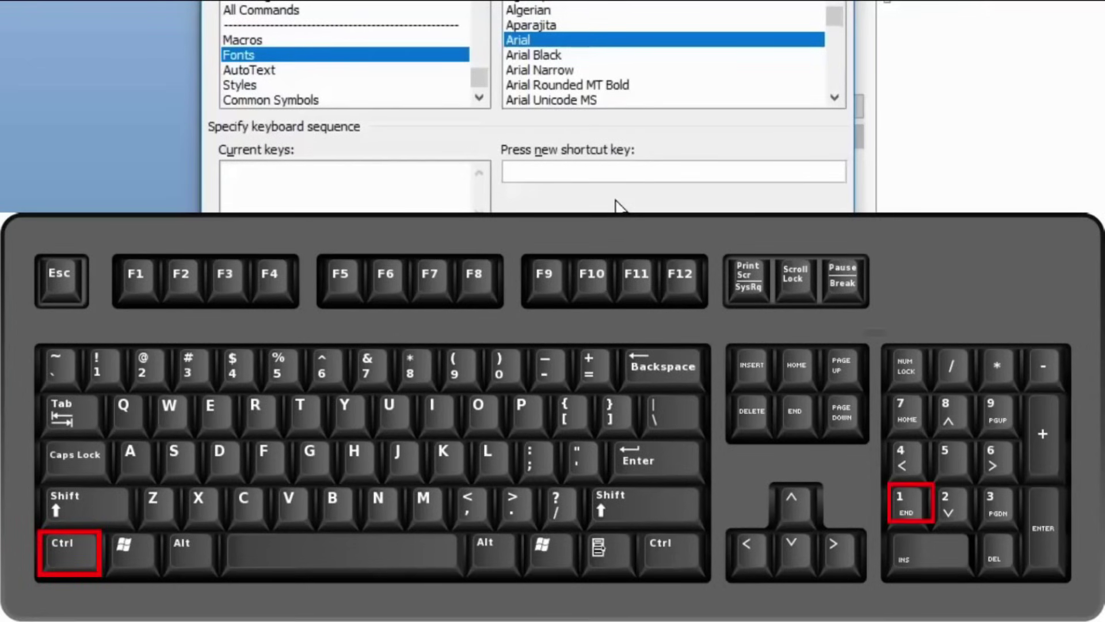
{"action": "key", "text": "ctrl+KP_1"}
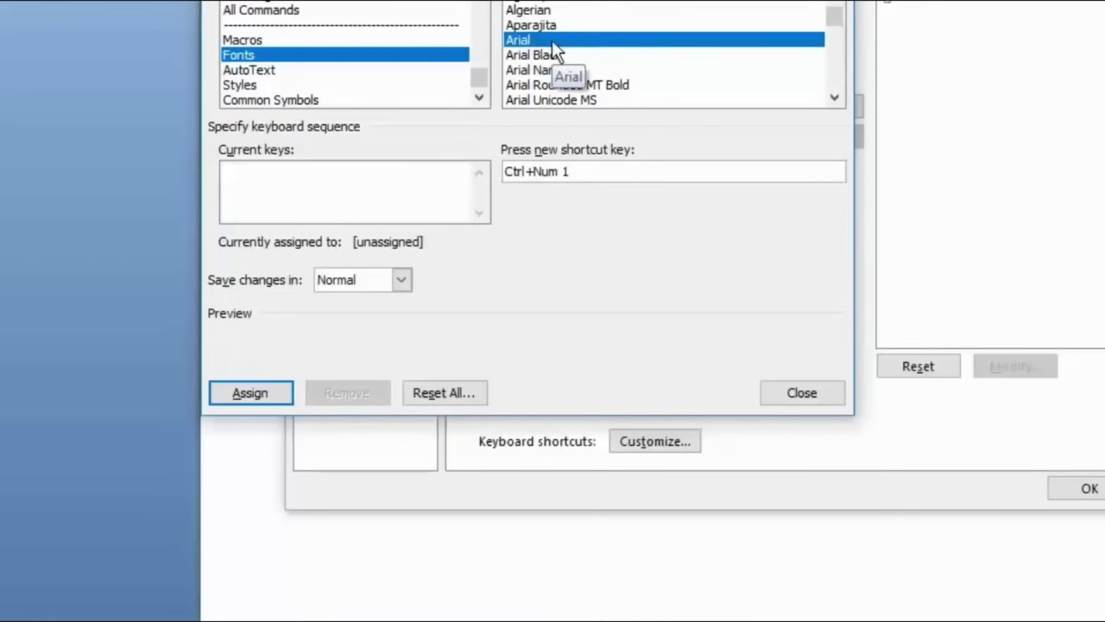
{"action": "left_click", "coordinate": [251, 396]}
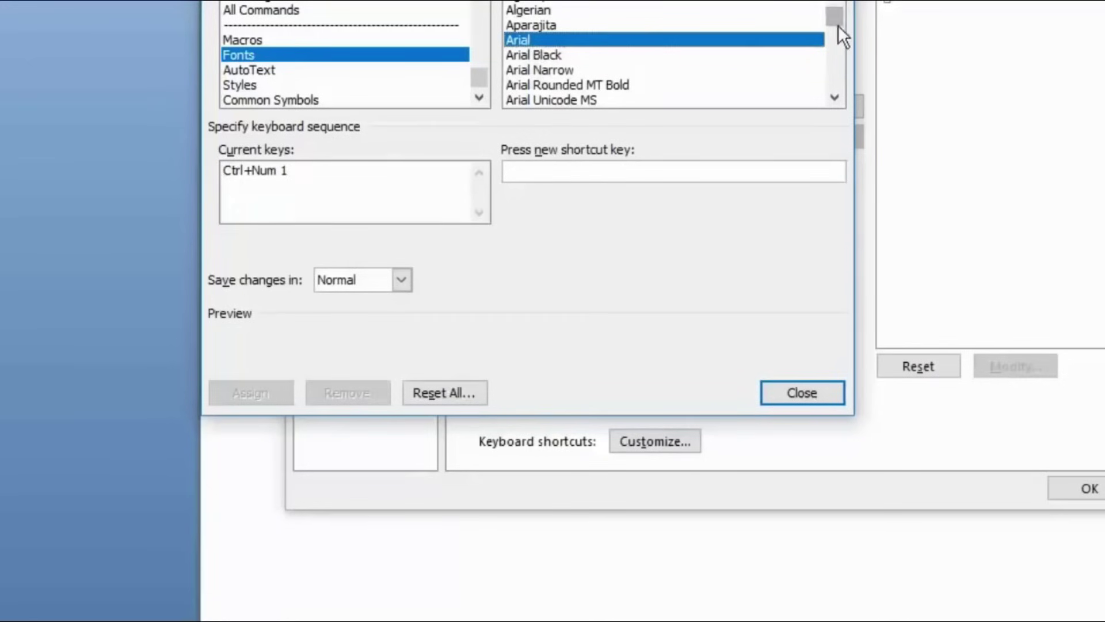
{"action": "left_click", "coordinate": [839, 104]}
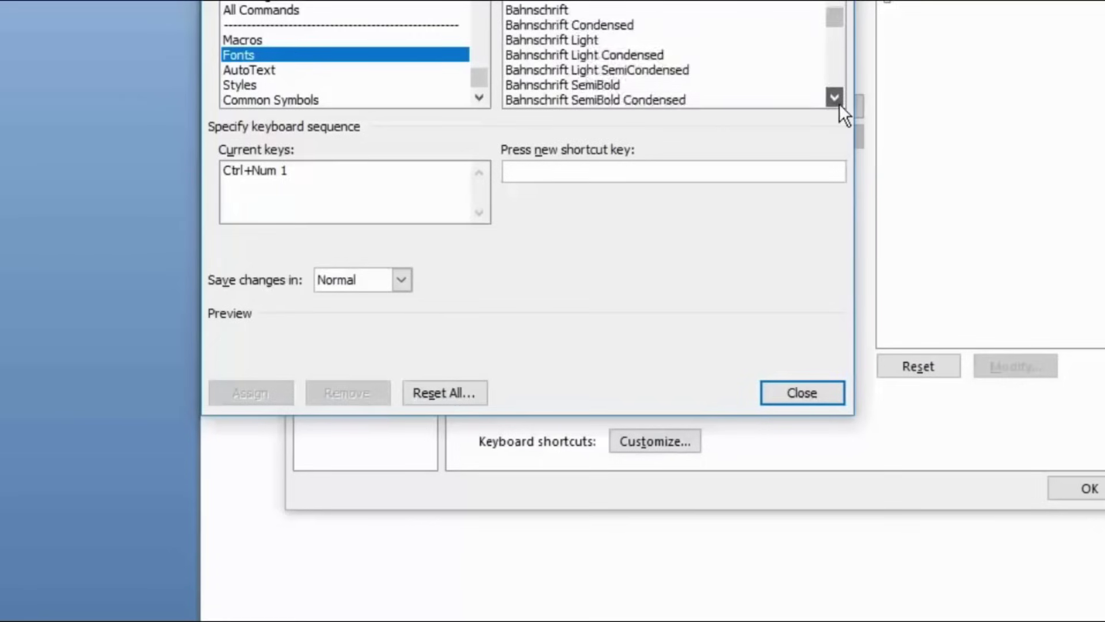
Assign Ctrl+Num 2 to the DevLys 010 font and close Customize Keyboard.
{"action": "scroll", "coordinate": [699, 54], "scroll_direction": "down", "scroll_amount": 2}
{"action": "scroll", "coordinate": [699, 55], "scroll_direction": "down", "scroll_amount": 6}
{"action": "scroll", "coordinate": [698, 55], "scroll_direction": "down", "scroll_amount": 5}
{"action": "scroll", "coordinate": [698, 55], "scroll_direction": "up", "scroll_amount": 2}
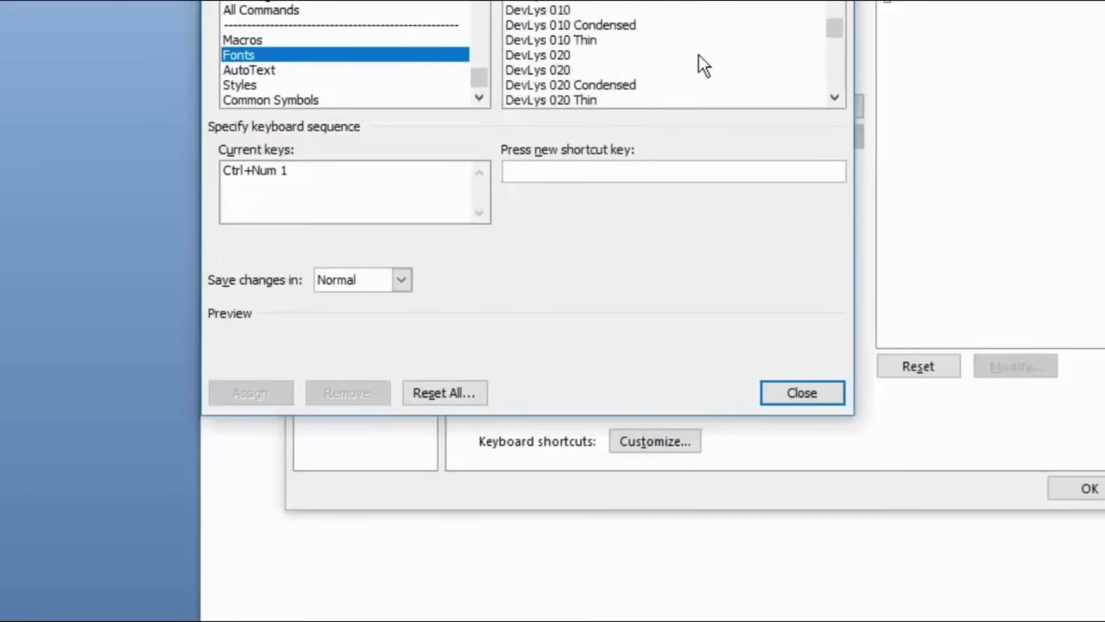
{"action": "scroll", "coordinate": [699, 54], "scroll_direction": "up", "scroll_amount": 1}
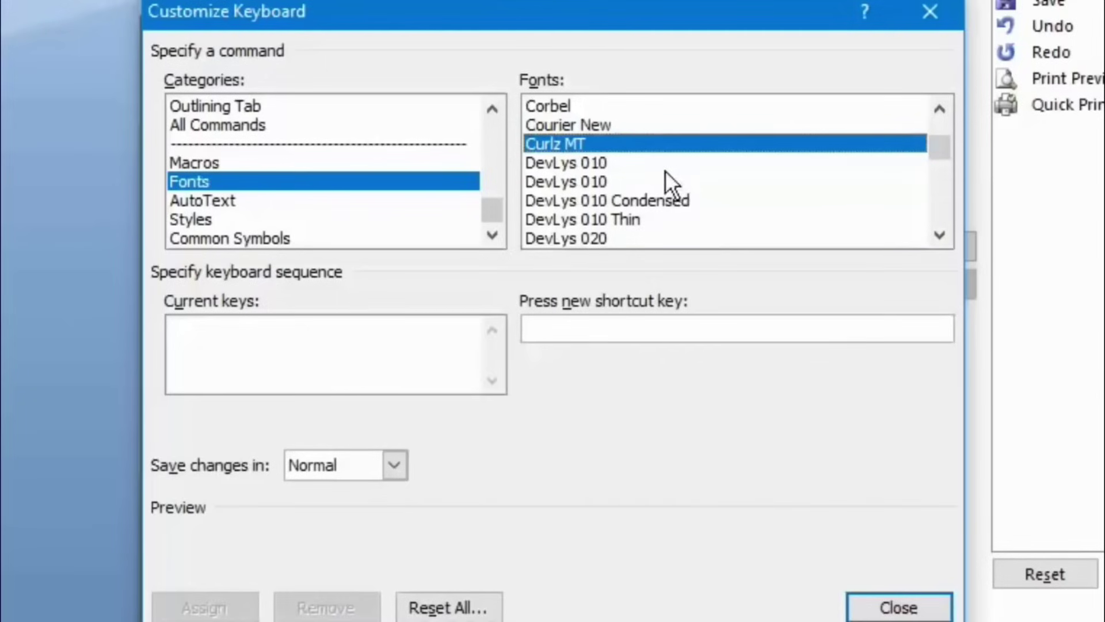
{"action": "left_click", "coordinate": [614, 166]}
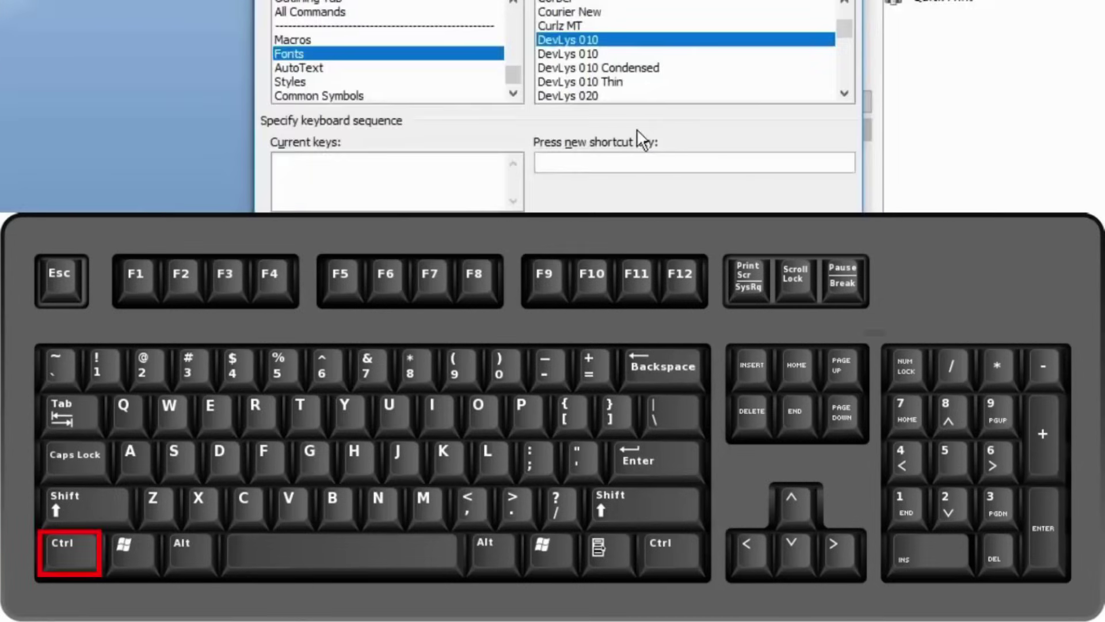
{"action": "key", "text": "ctrl+KP_2"}
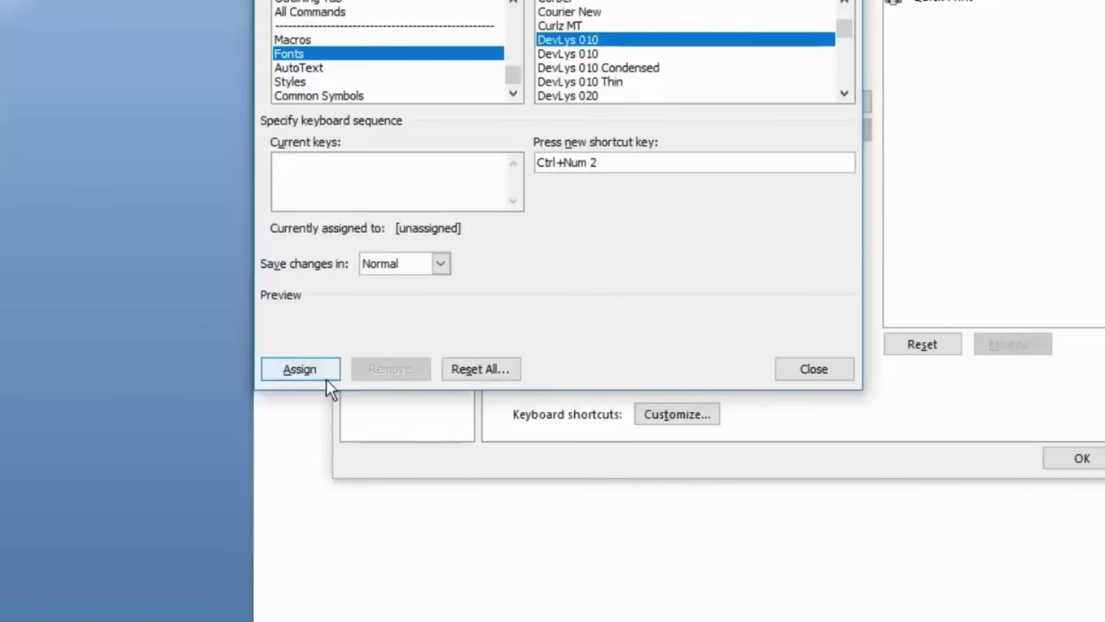
{"action": "left_click", "coordinate": [311, 369]}
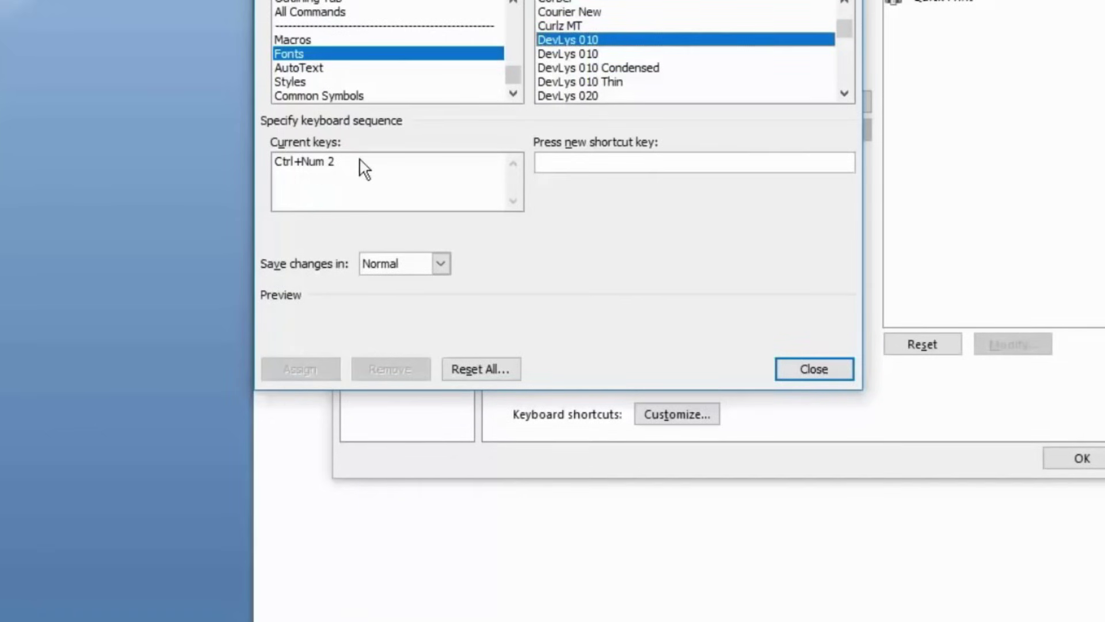
{"action": "left_click", "coordinate": [792, 364]}
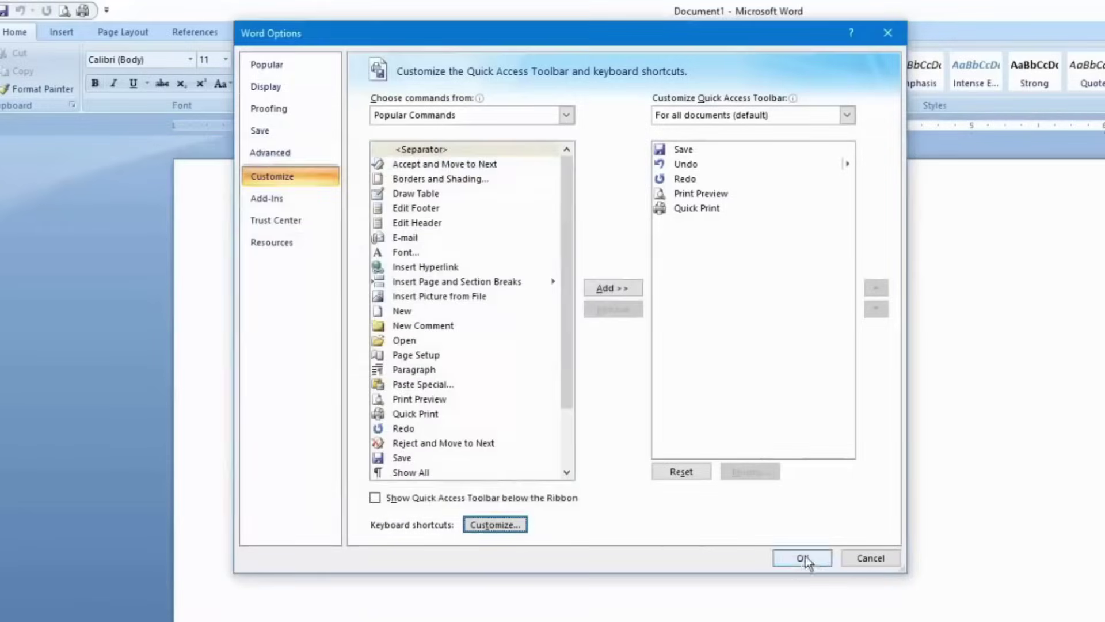
Close Word Options, then switch the typing font to Arial and then to DevLys 010.
{"action": "left_click", "coordinate": [1082, 459]}
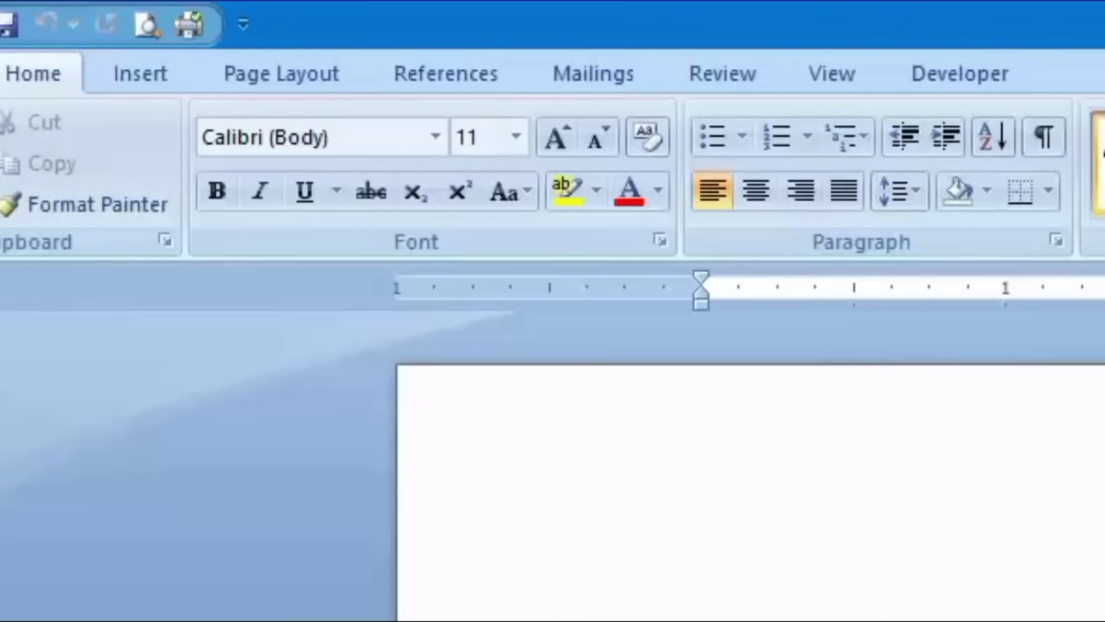
{"action": "key", "text": "alt+a"}
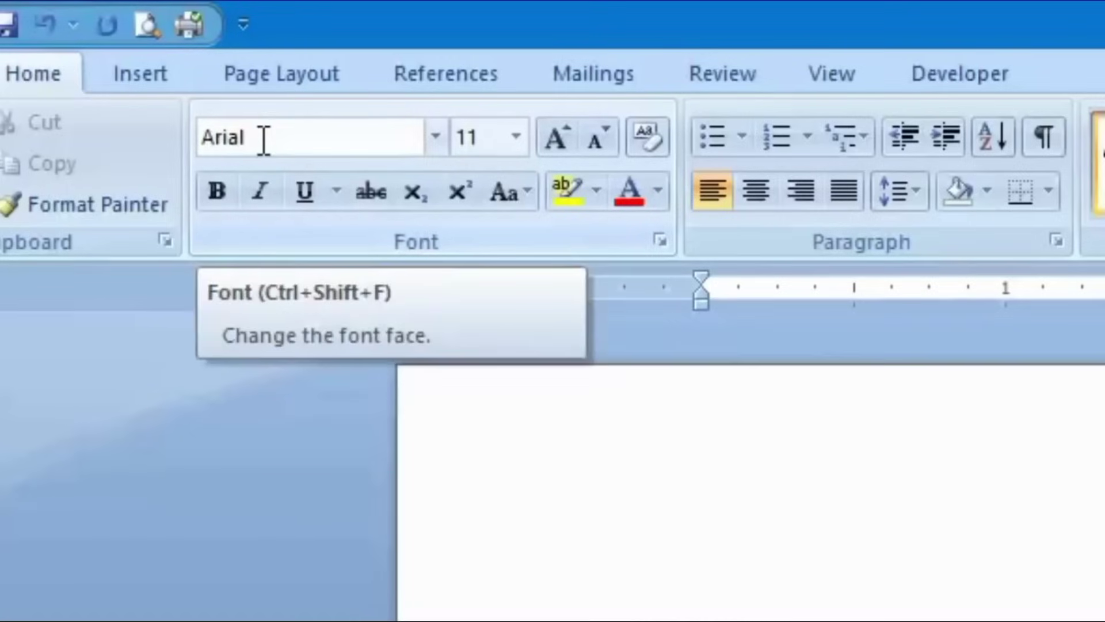
{"action": "key", "text": "alt+d"}
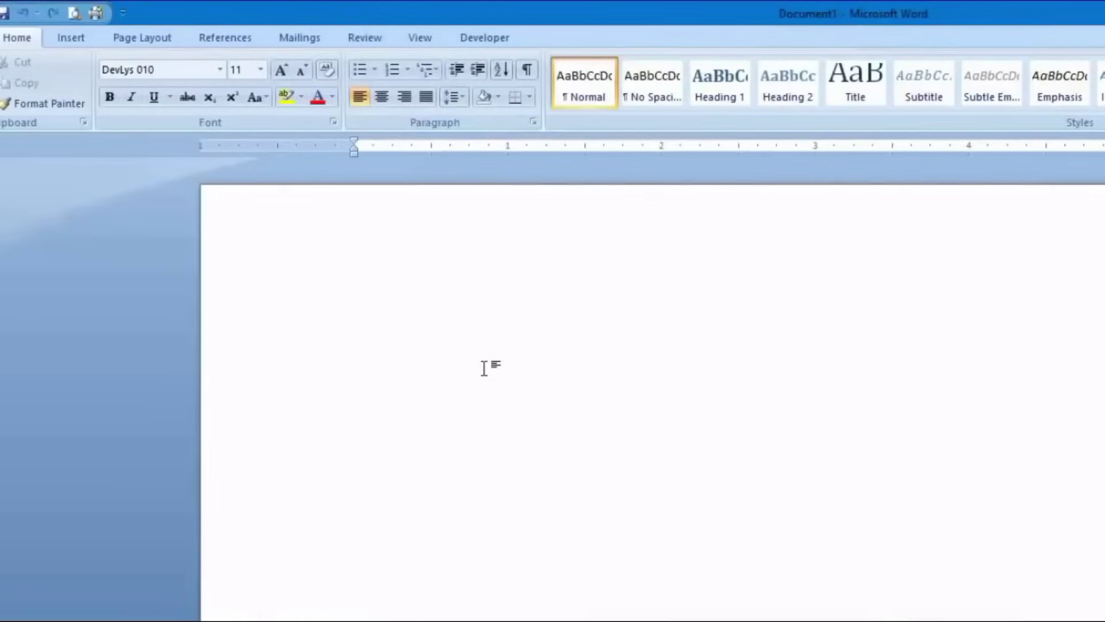
Type 'राम Ram घर जाता है Abhimanyu' with Hindi in DevLys 010 and English in Arial, then select words to check their fonts.
{"action": "type", "text": "jke"}
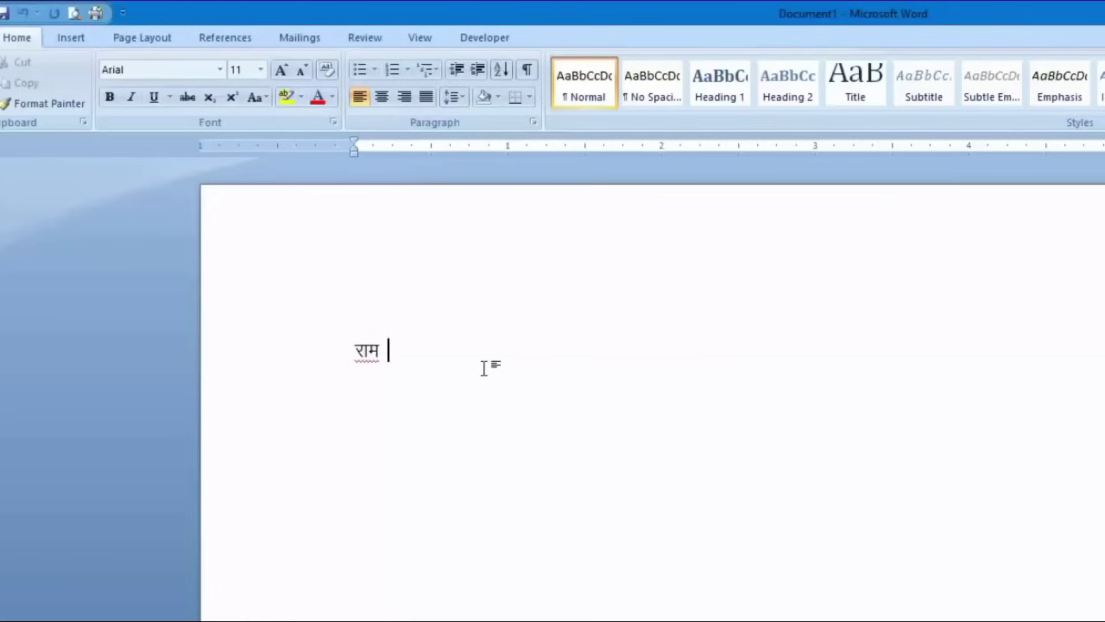
{"action": "type", "text": " Ram"}
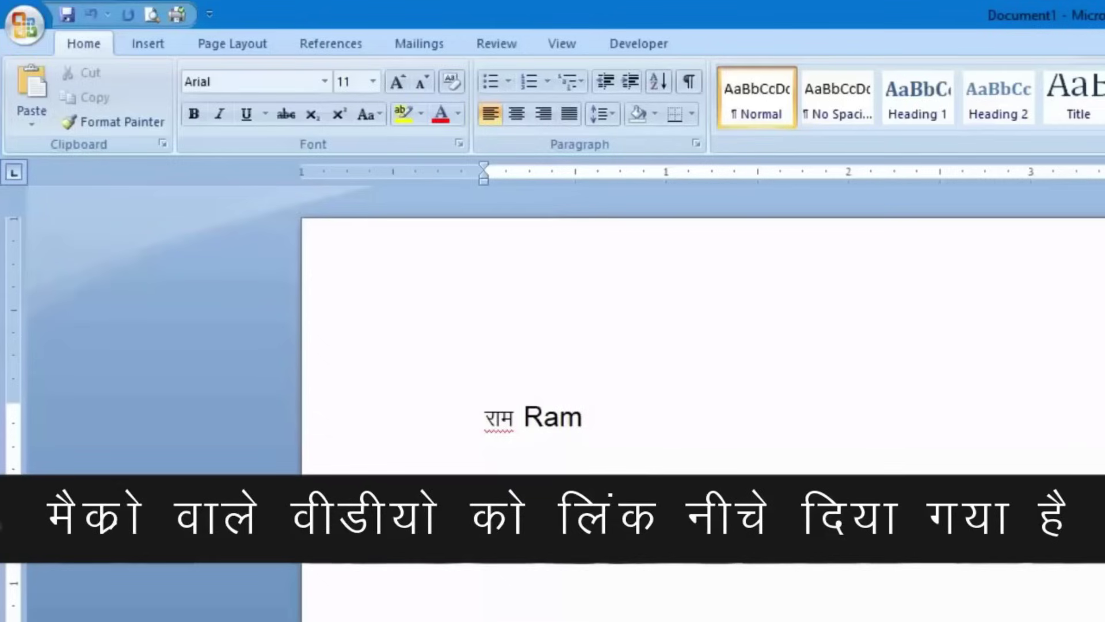
{"action": "key", "text": "alt+shift"}
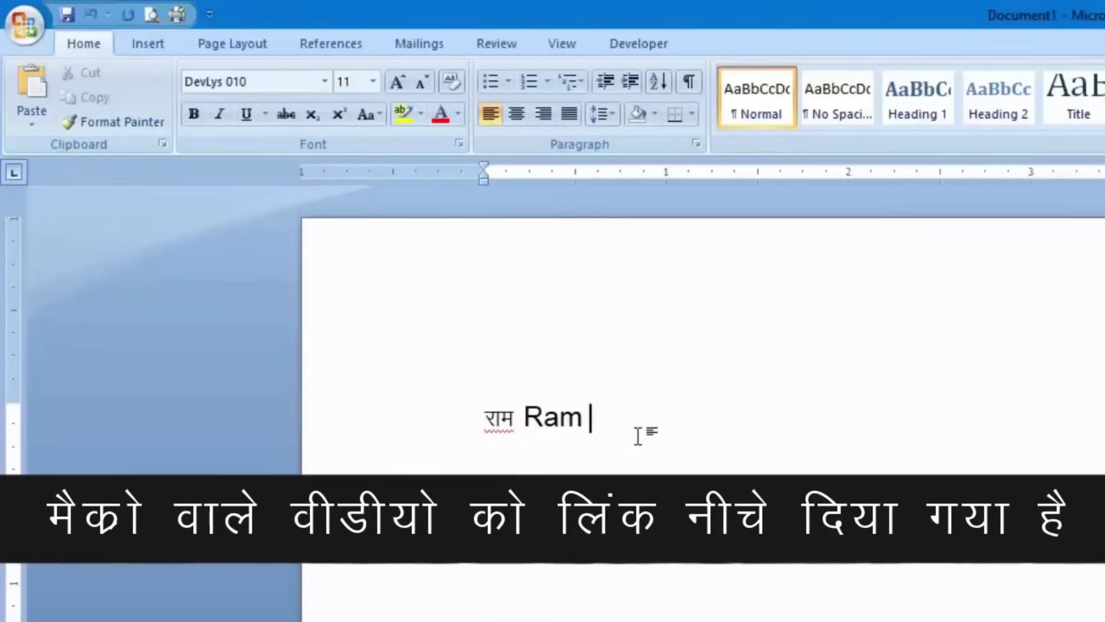
{"action": "type", "text": "?kj tkr"}
{"action": "key", "text": "BackSpace"}
{"action": "key", "text": "BackSpace"}
{"action": "key", "text": "BackSpace"}
{"action": "type", "text": "tkrk gS"}
{"action": "key", "text": "alt+shift"}
{"action": "type", "text": "A"}
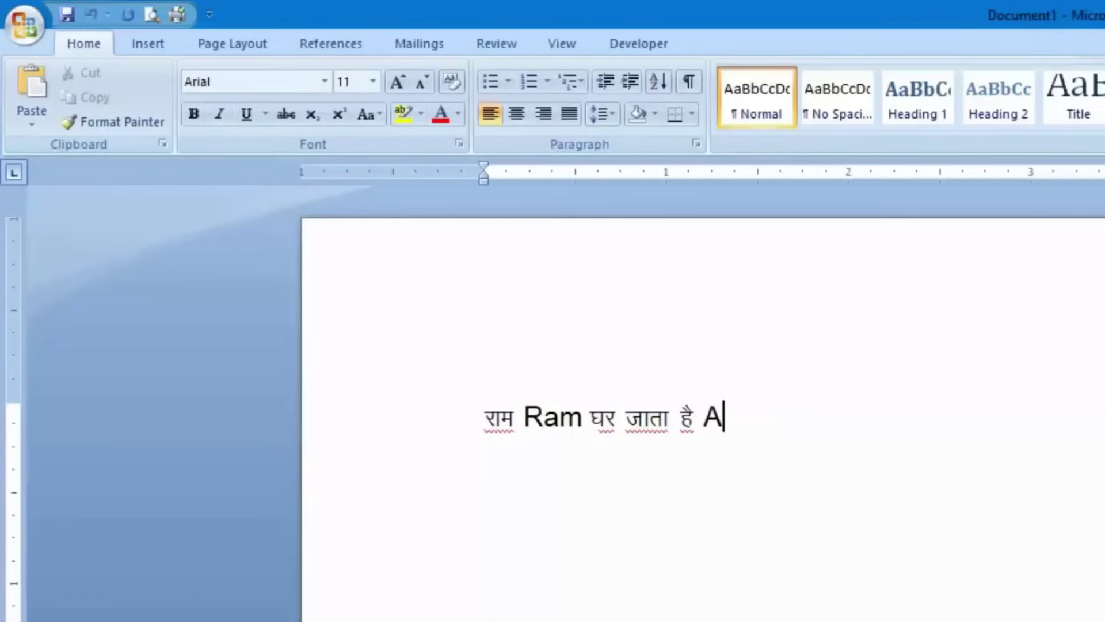
{"action": "type", "text": "bhimanyu"}
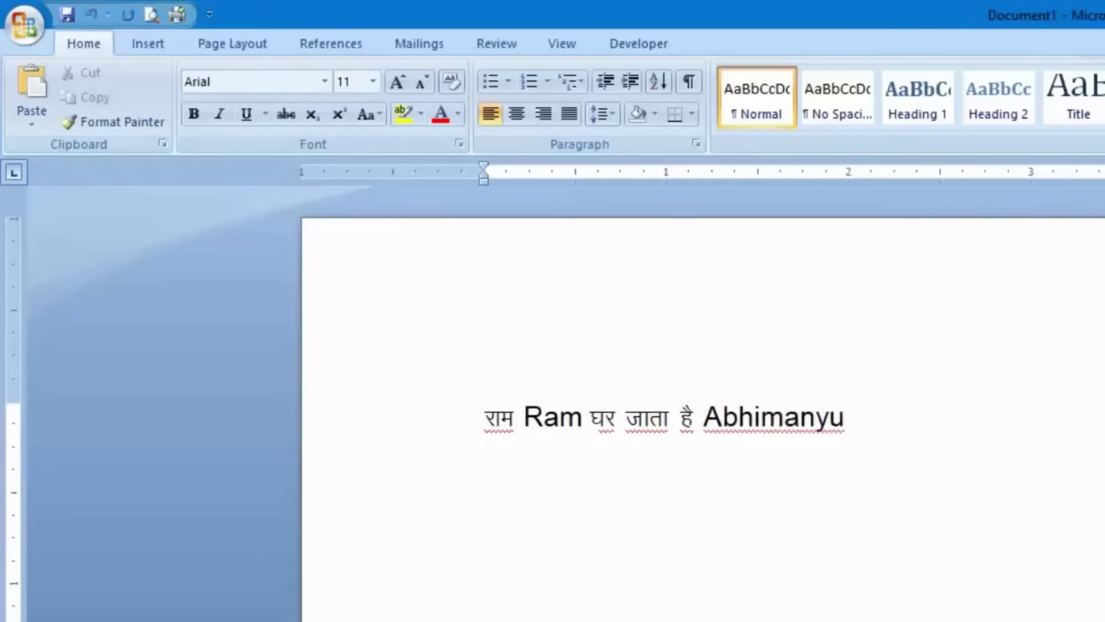
{"action": "key", "text": "ctrl+z"}
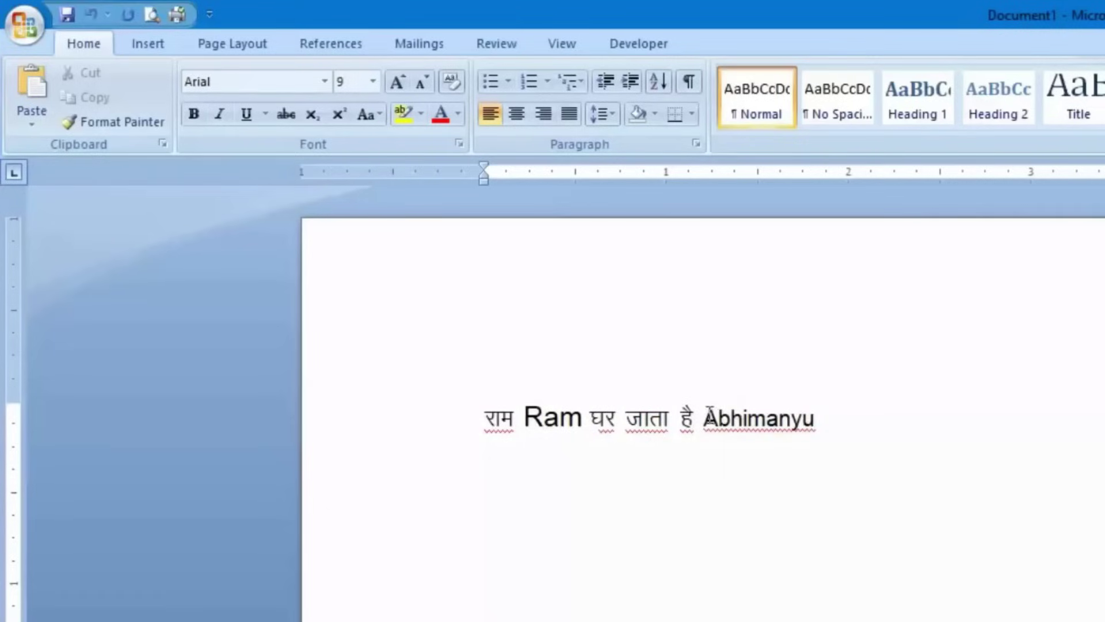
{"action": "left_click_drag", "start_coordinate": [704, 417], "coordinate": [815, 419]}
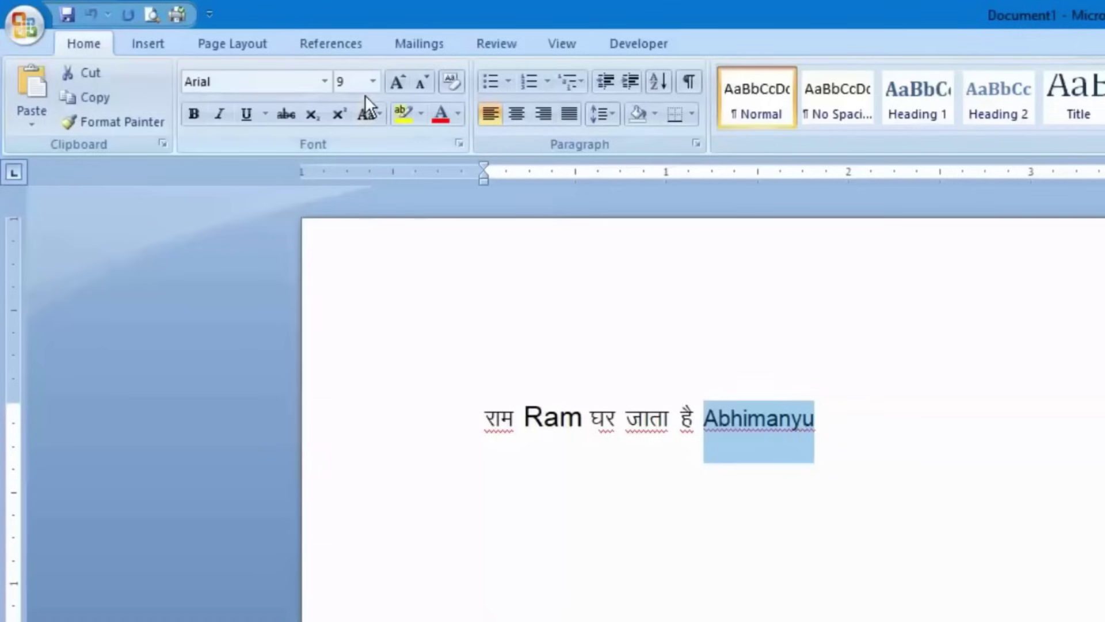
{"action": "left_click_drag", "start_coordinate": [702, 420], "coordinate": [626, 420]}
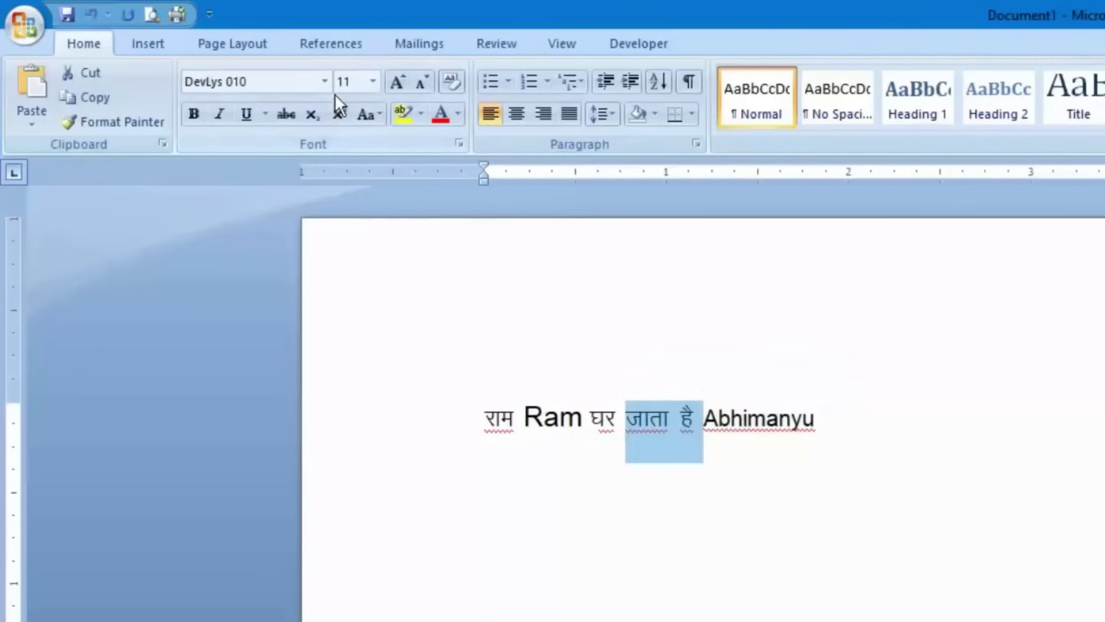
Set the font to Kruti Dev 010 and enlarge it four steps to size 18.
{"action": "left_click", "coordinate": [876, 429]}
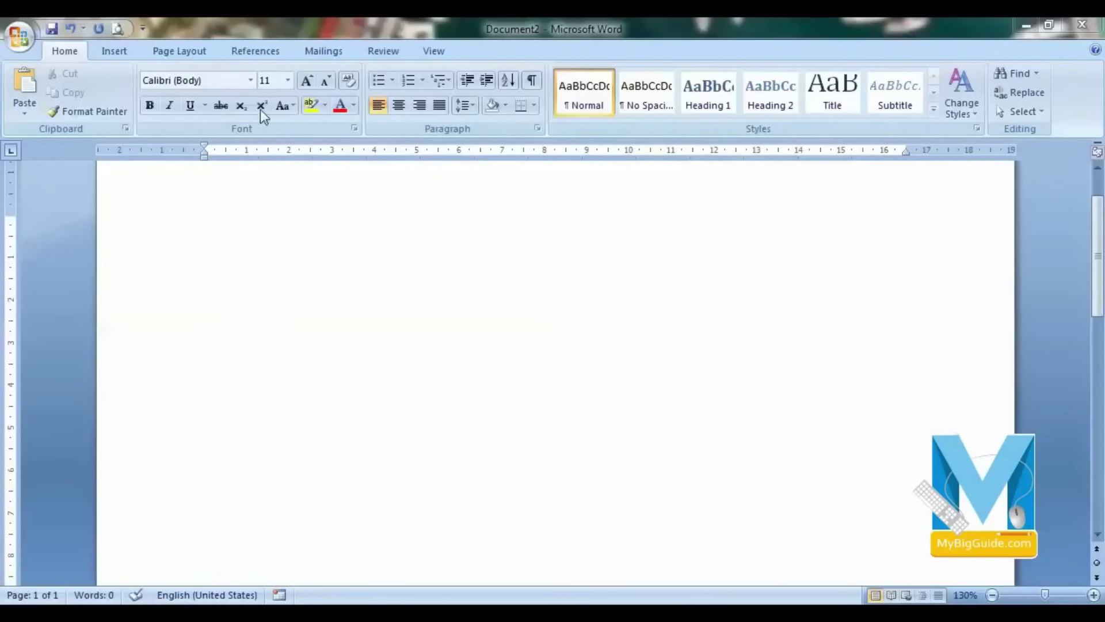
{"action": "left_click", "coordinate": [251, 80]}
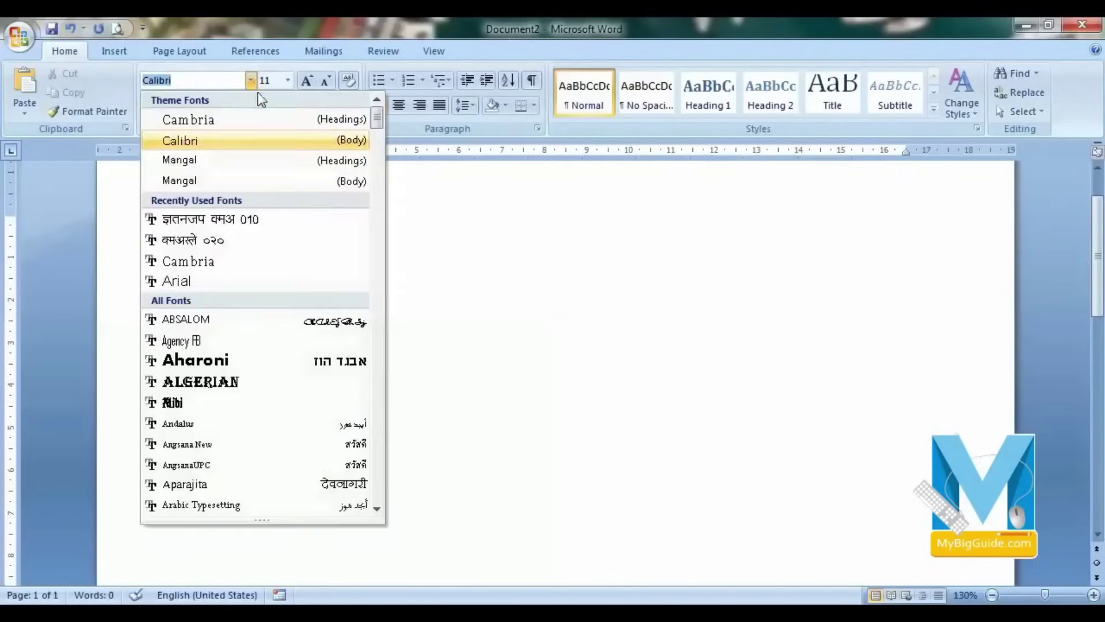
{"action": "left_click", "coordinate": [344, 221]}
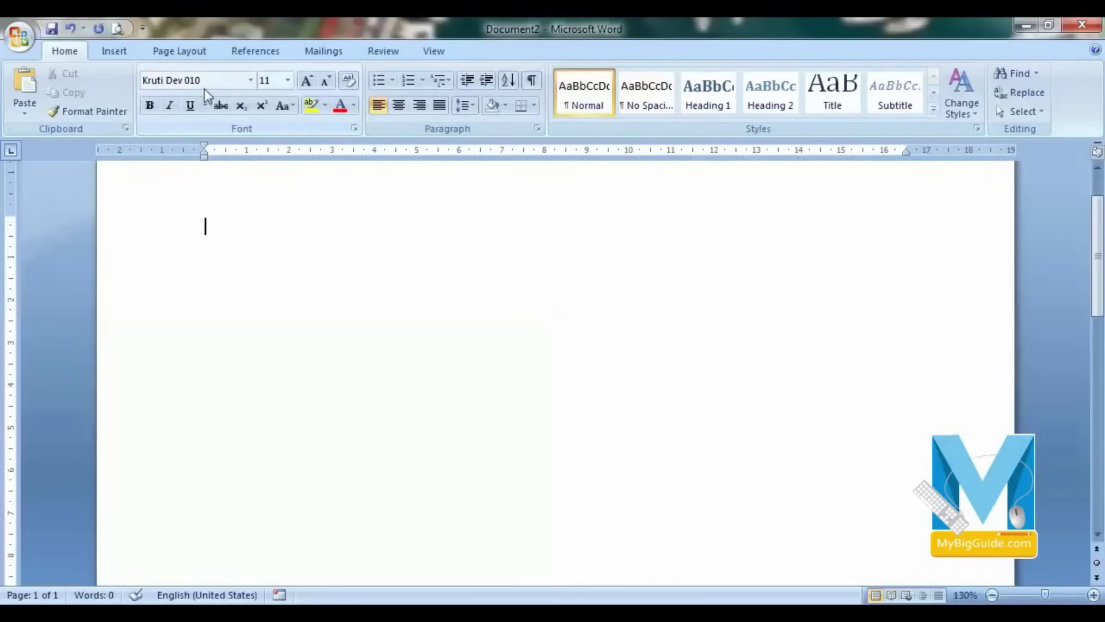
{"action": "left_click", "coordinate": [308, 82]}
{"action": "left_click", "coordinate": [308, 82]}
{"action": "left_click", "coordinate": [308, 81]}
{"action": "left_click", "coordinate": [308, 81]}
{"action": "left_click", "coordinate": [308, 81]}
{"action": "left_click", "coordinate": [308, 82]}
{"action": "left_click", "coordinate": [308, 82]}
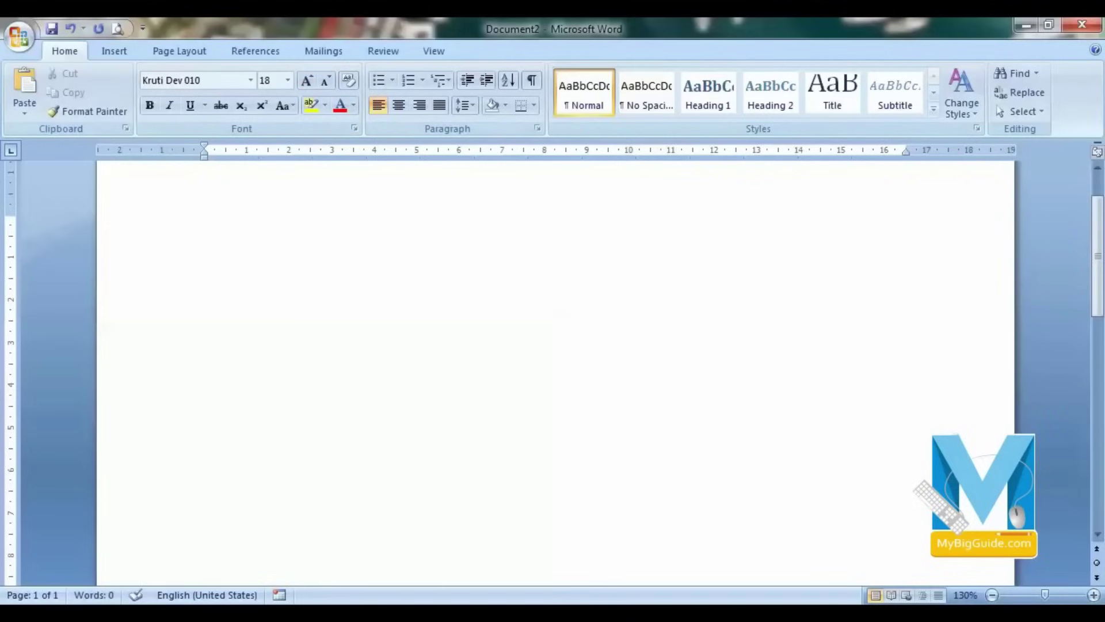
Type Hindi words 'श्राम', 'सीता' and 'टविनाष' on separate lines, starting a fourth line with 'क'.
{"action": "type", "text": "jke"}
{"action": "key", "text": "Home"}
{"action": "type", "text": "'"}
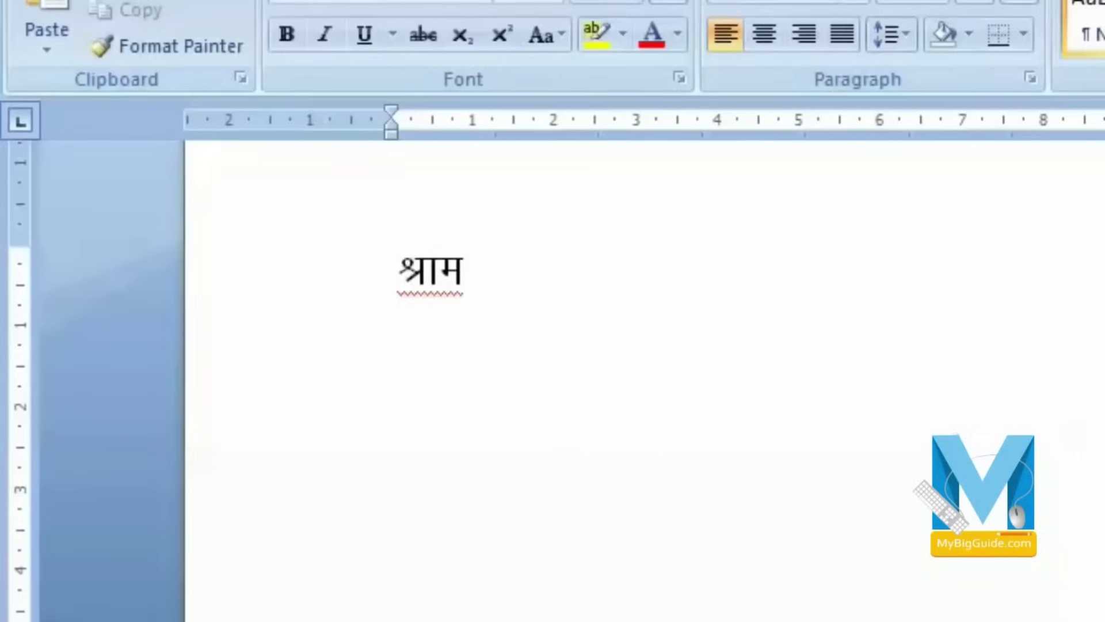
{"action": "key", "text": "Return"}
{"action": "type", "text": "lhrk"}
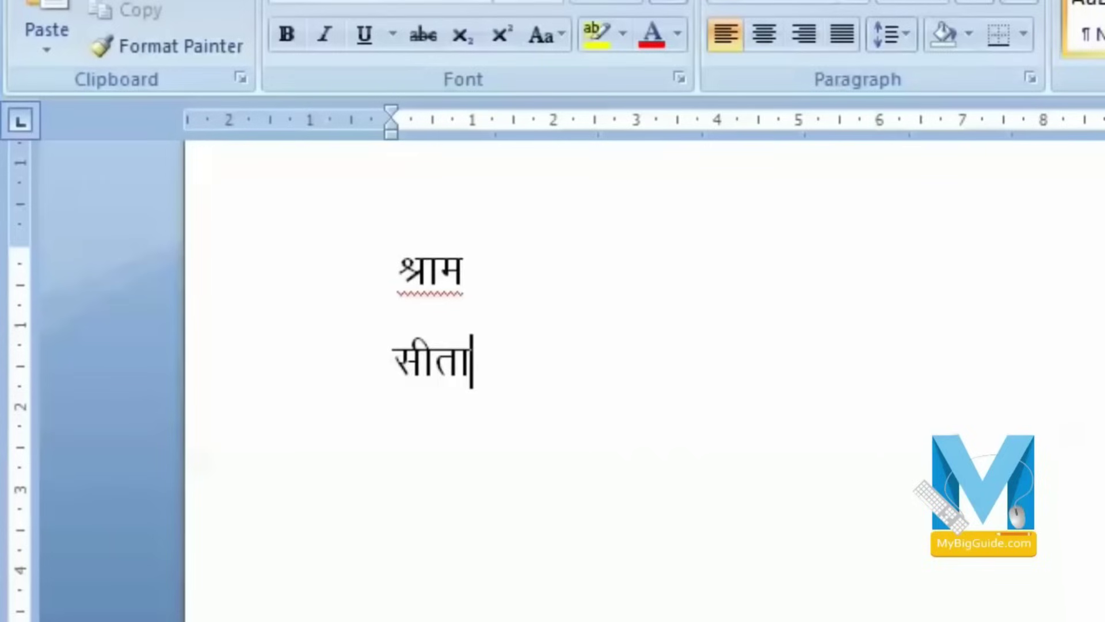
{"action": "key", "text": "Return"}
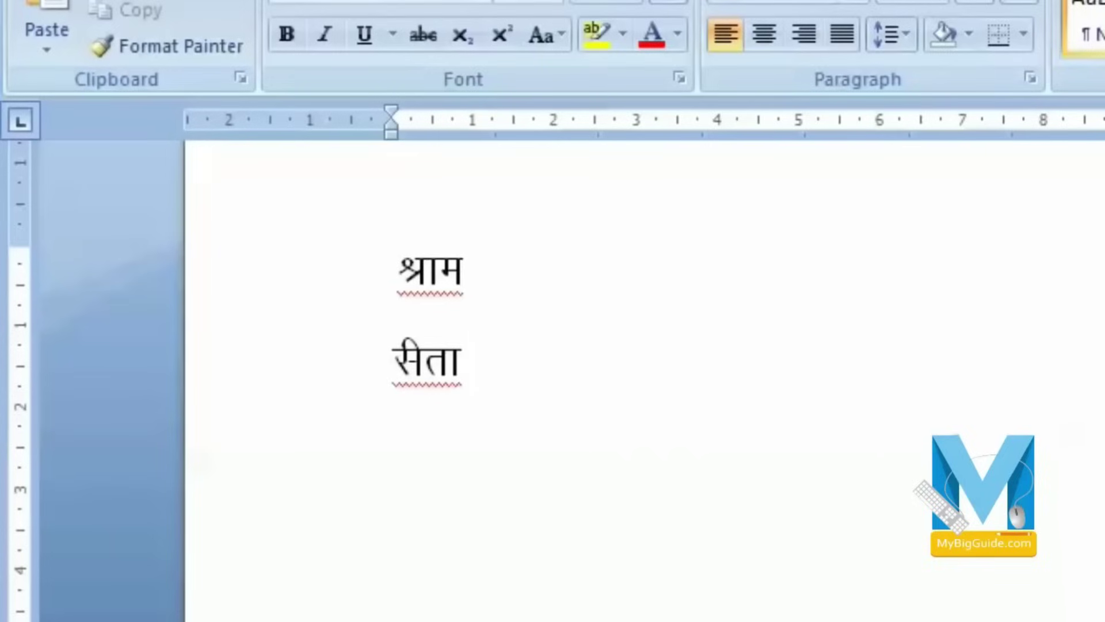
{"action": "type", "text": "अविनाष"}
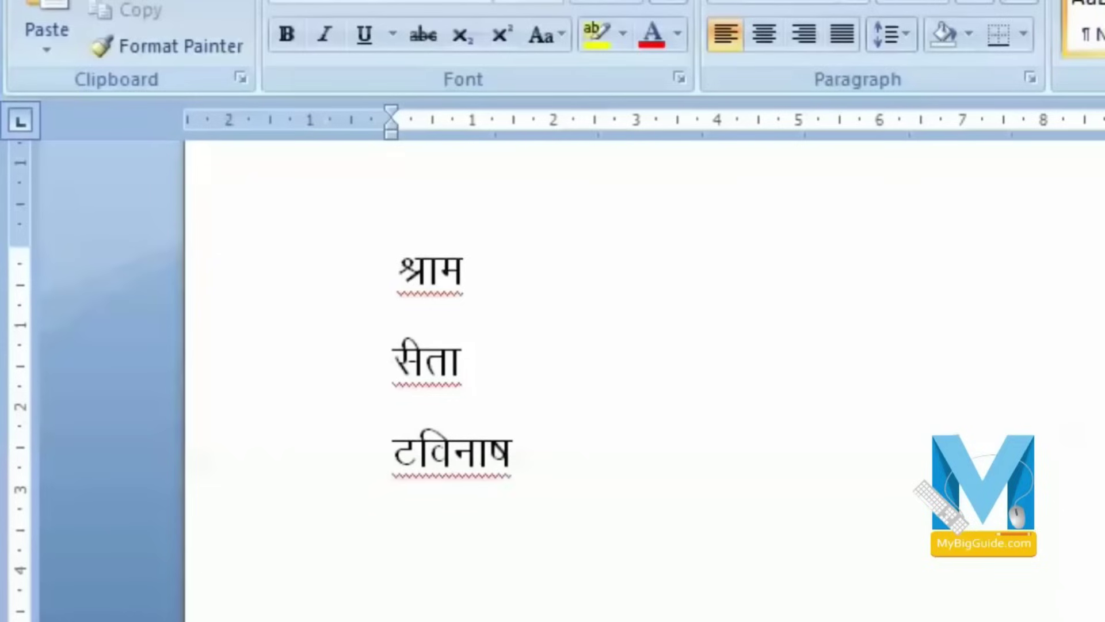
{"action": "key", "text": "Return"}
{"action": "type", "text": "क"}
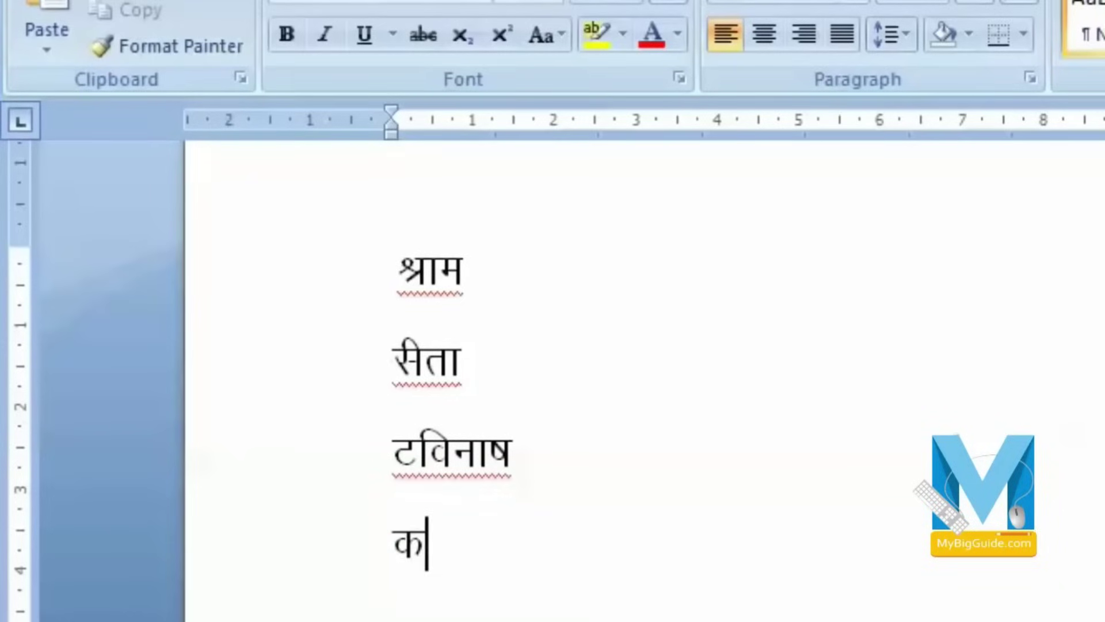
{"action": "type", "text": "विता"}
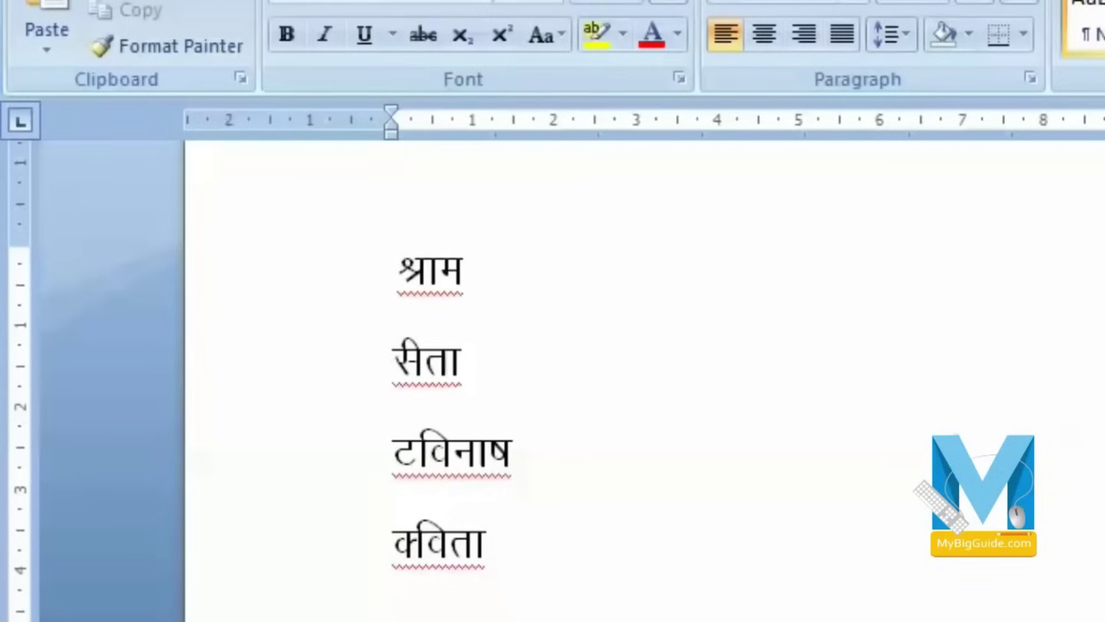
Start a new line below कविता in Arial and type 'ram'.
{"action": "key", "text": "Return"}
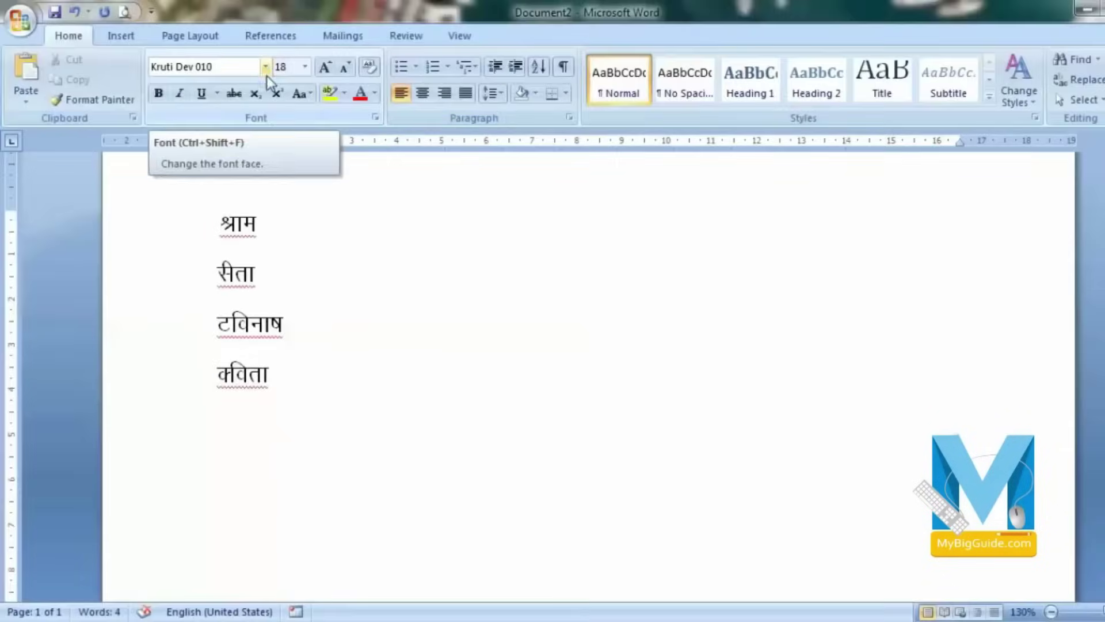
{"action": "left_click", "coordinate": [266, 72]}
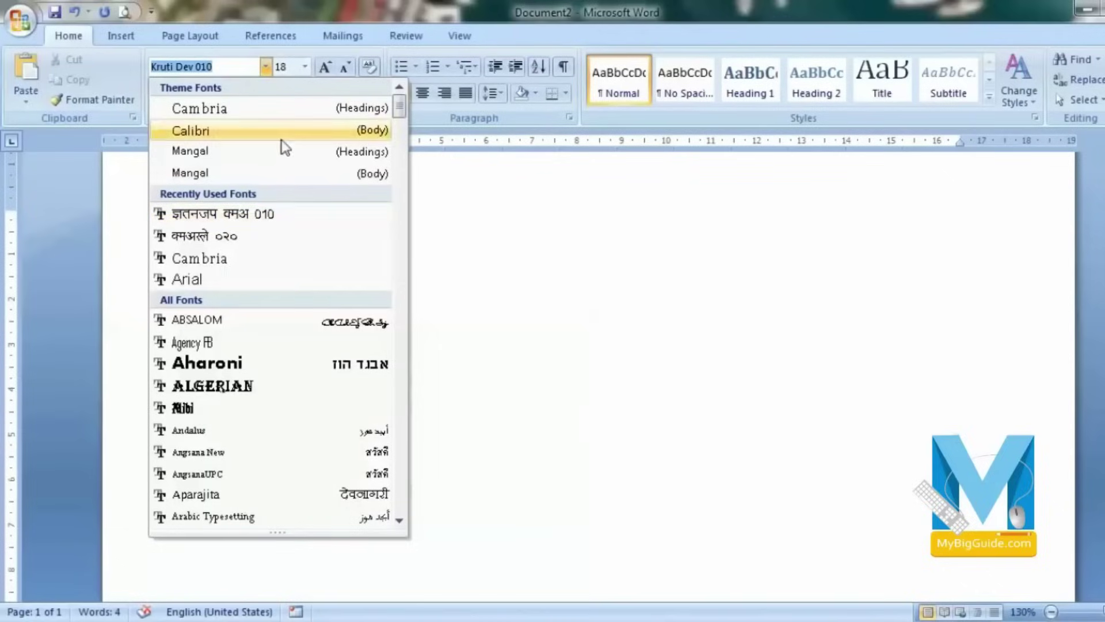
{"action": "scroll", "coordinate": [314, 292], "scroll_direction": "down", "scroll_amount": 2}
{"action": "left_click", "coordinate": [247, 151]}
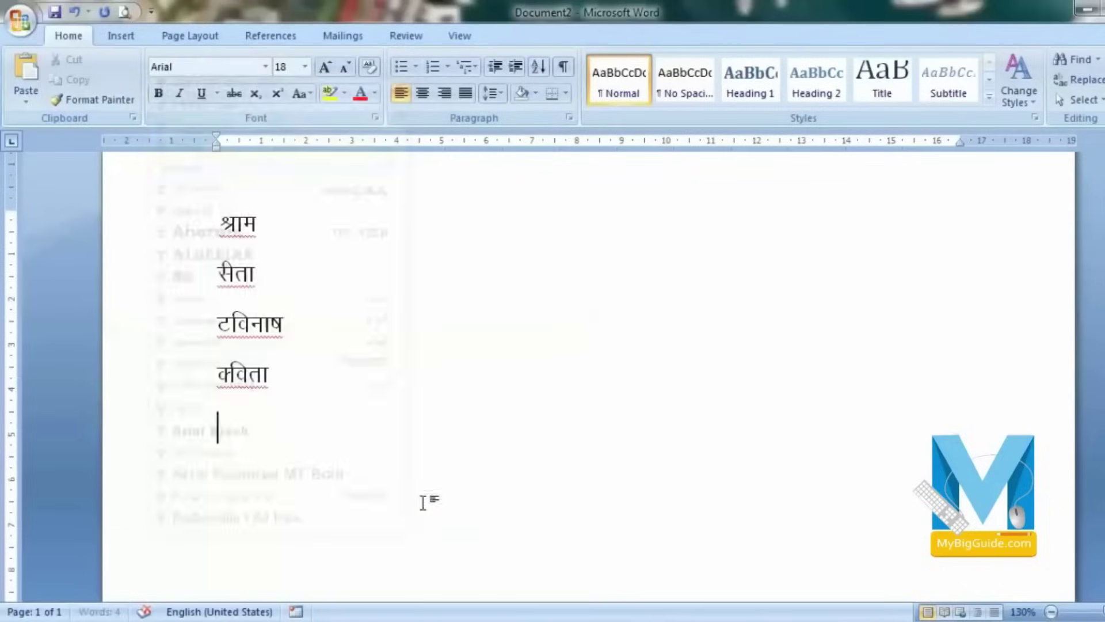
{"action": "type", "text": "r"}
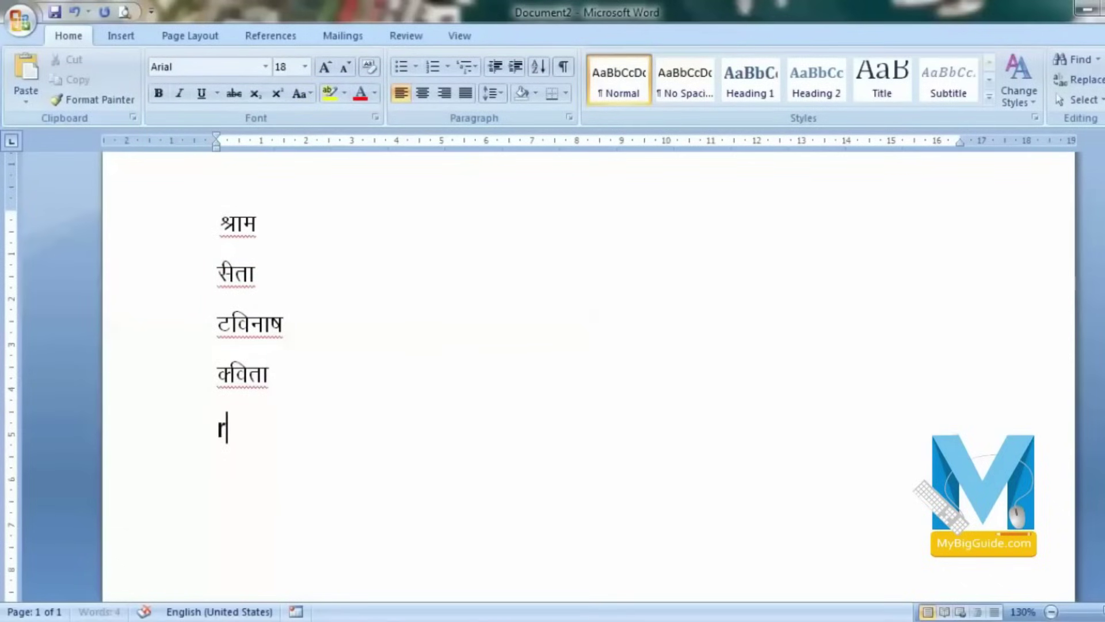
{"action": "type", "text": "am"}
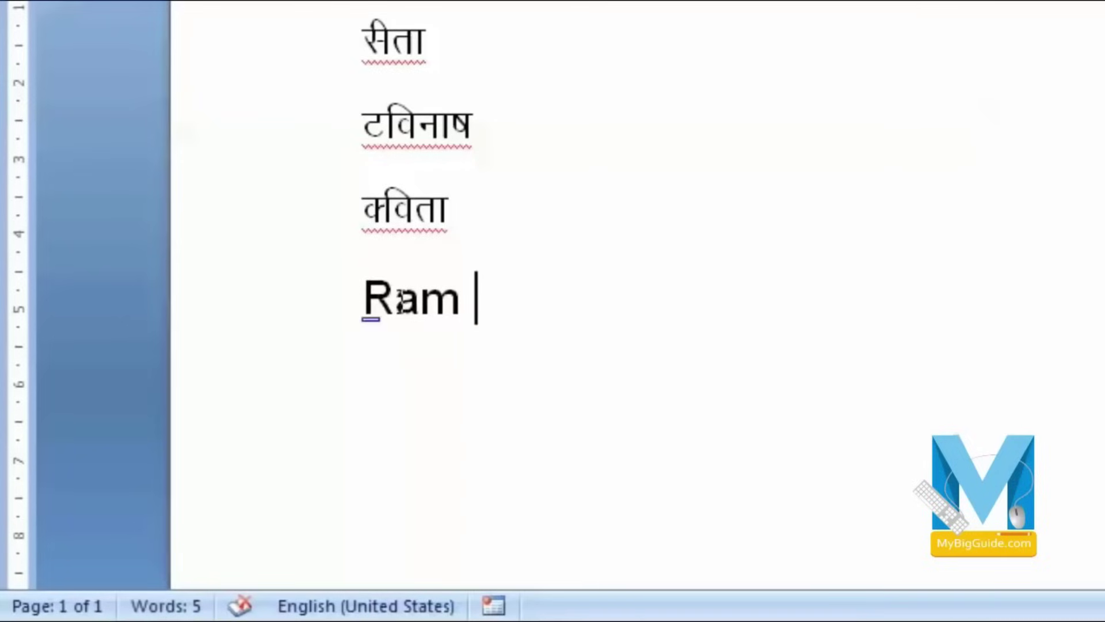
Type sita, avinash and kavita on separate lines below Ram, fixing the Kavita typo.
{"action": "key", "text": "Return"}
{"action": "type", "text": "sit"}
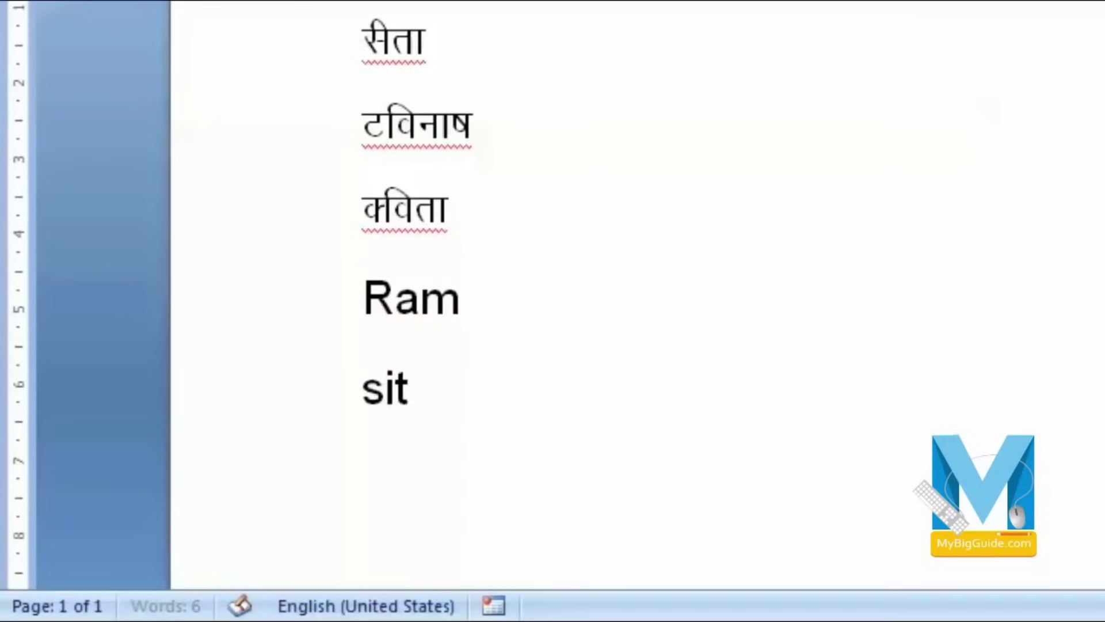
{"action": "type", "text": "Sita"}
{"action": "key", "text": "Return"}
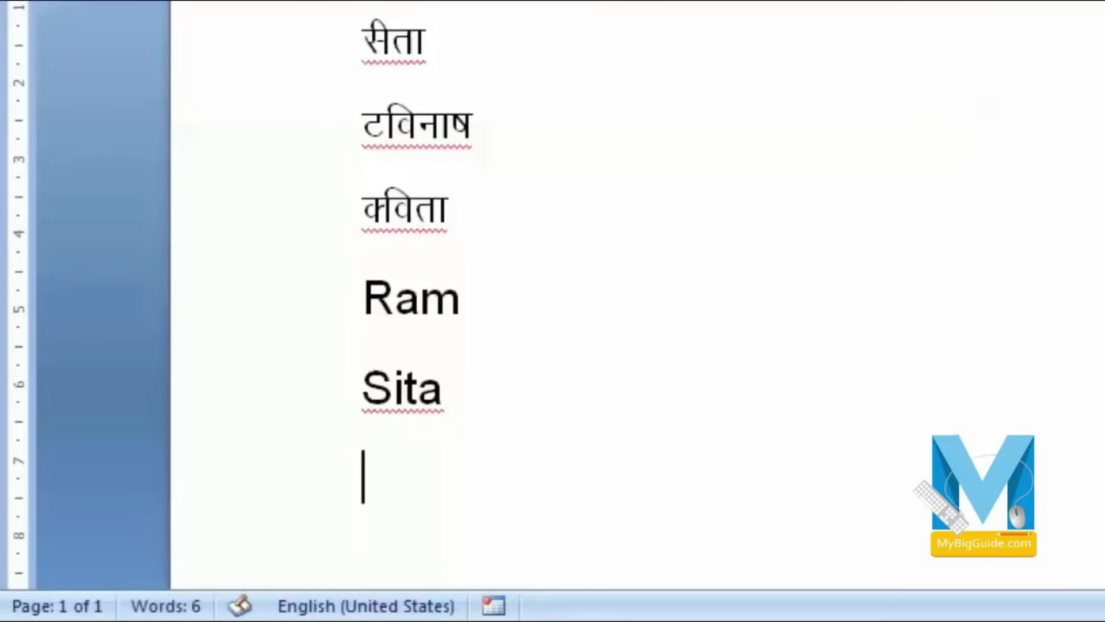
{"action": "type", "text": "avinash"}
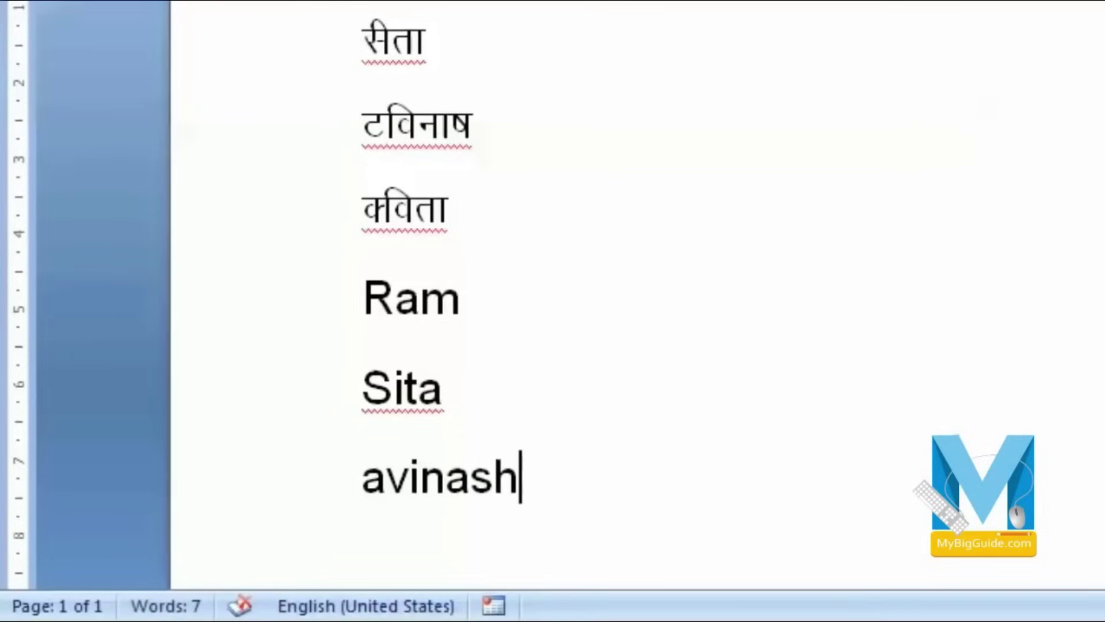
{"action": "key", "text": "Return"}
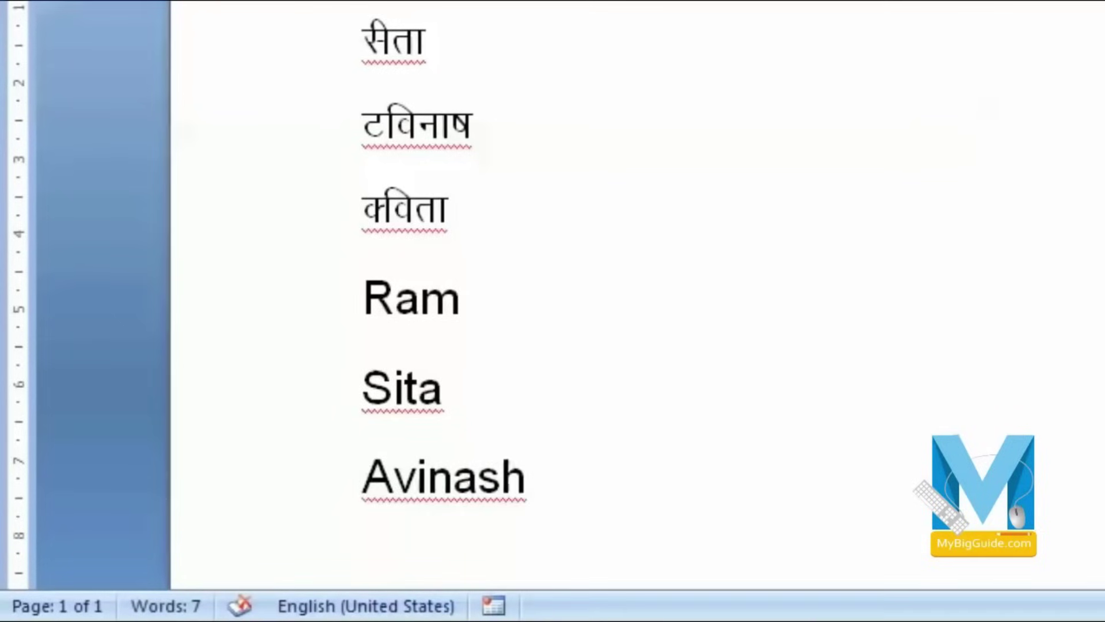
{"action": "type", "text": "kai"}
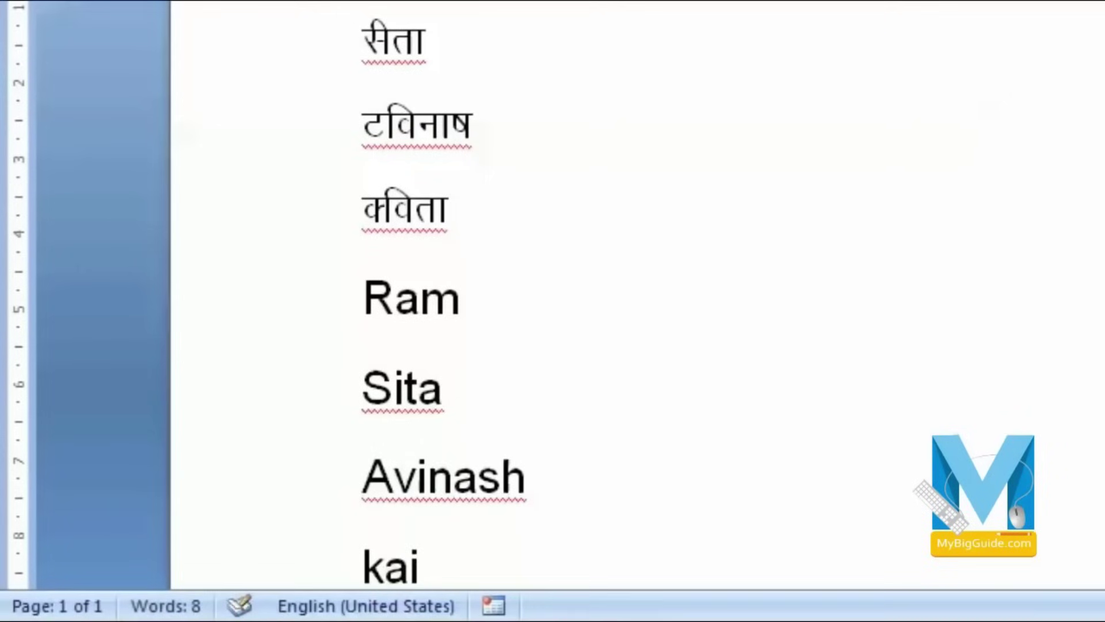
{"action": "key", "text": "BackSpace"}
{"action": "type", "text": "vit"}
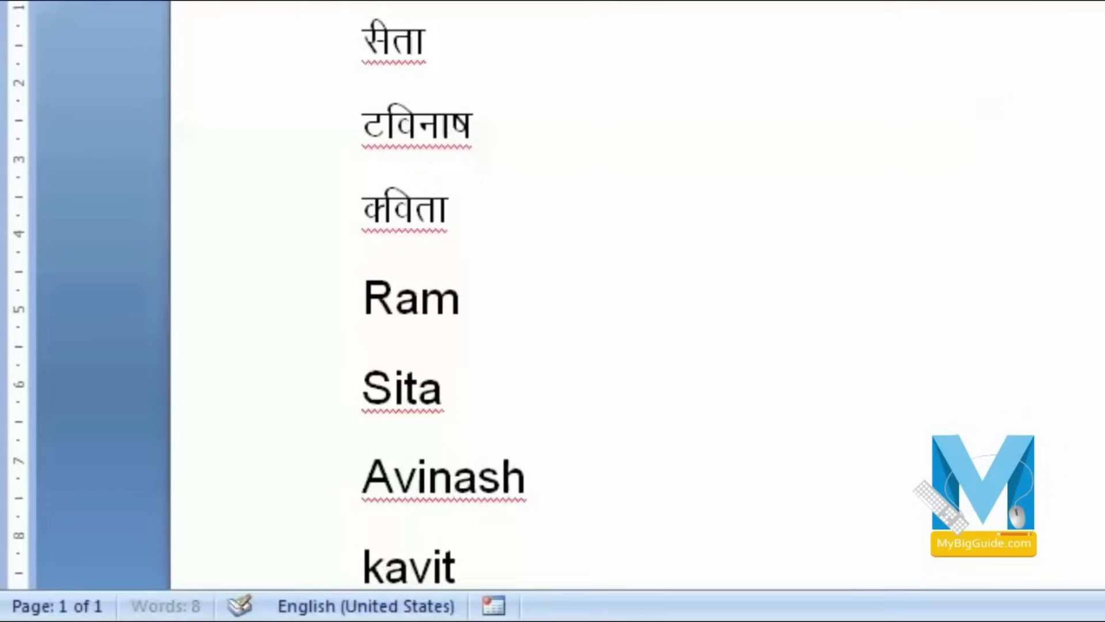
{"action": "type", "text": "a"}
{"action": "key", "text": "Return"}
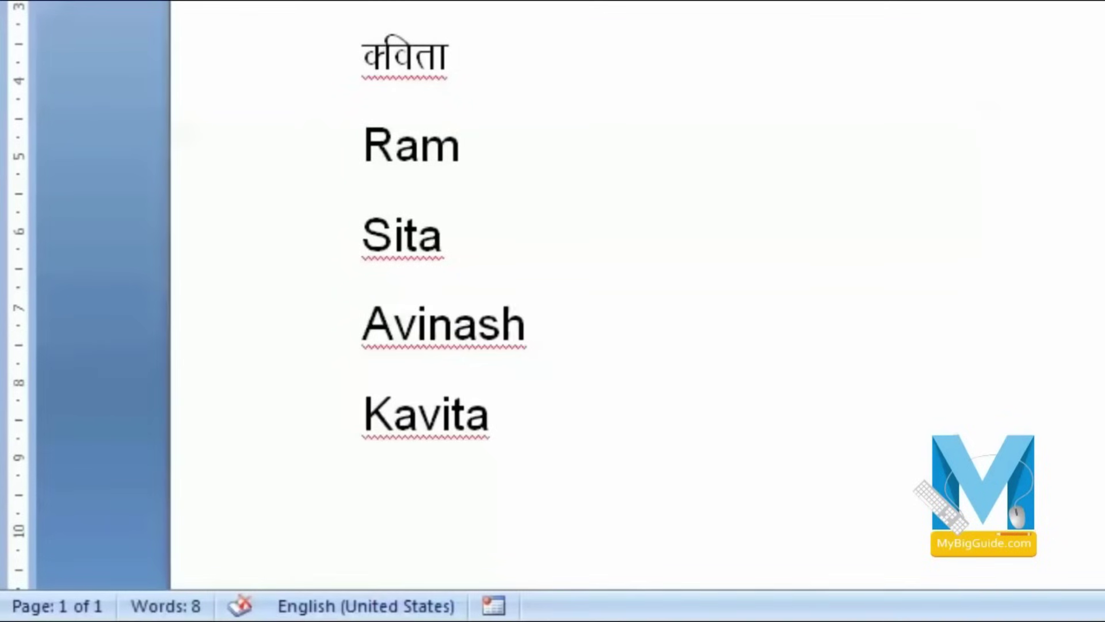
{"action": "scroll", "coordinate": [467, 283], "scroll_direction": "up", "scroll_amount": 2}
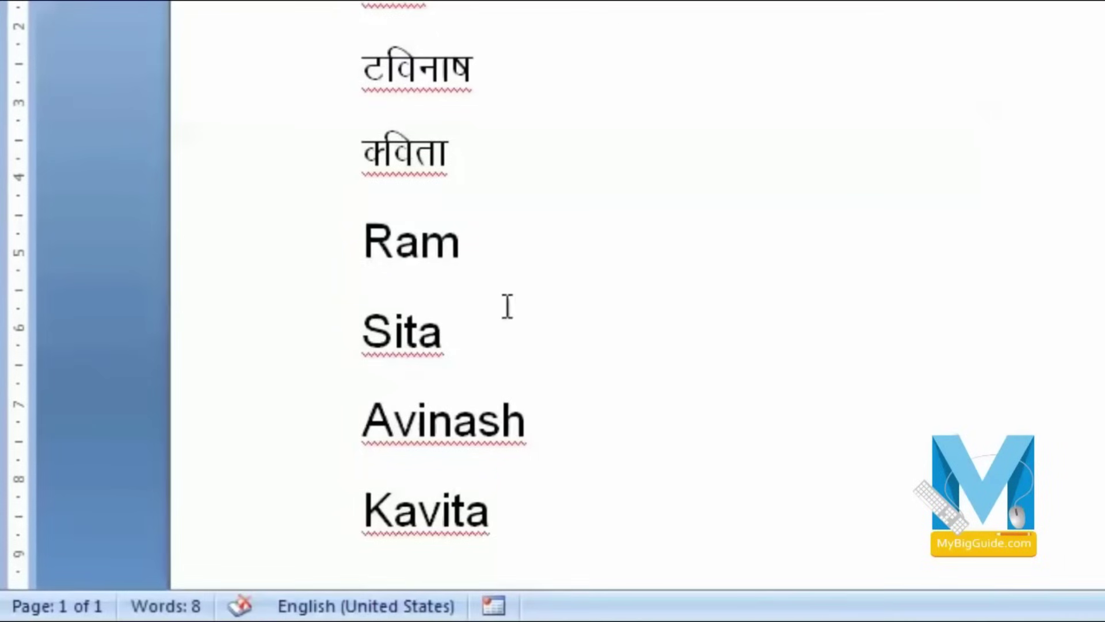
Append अट after श्राम on the first line by typing vV in Kruti Dev 010.
{"action": "left_click_drag", "start_coordinate": [394, 432], "coordinate": [354, 432]}
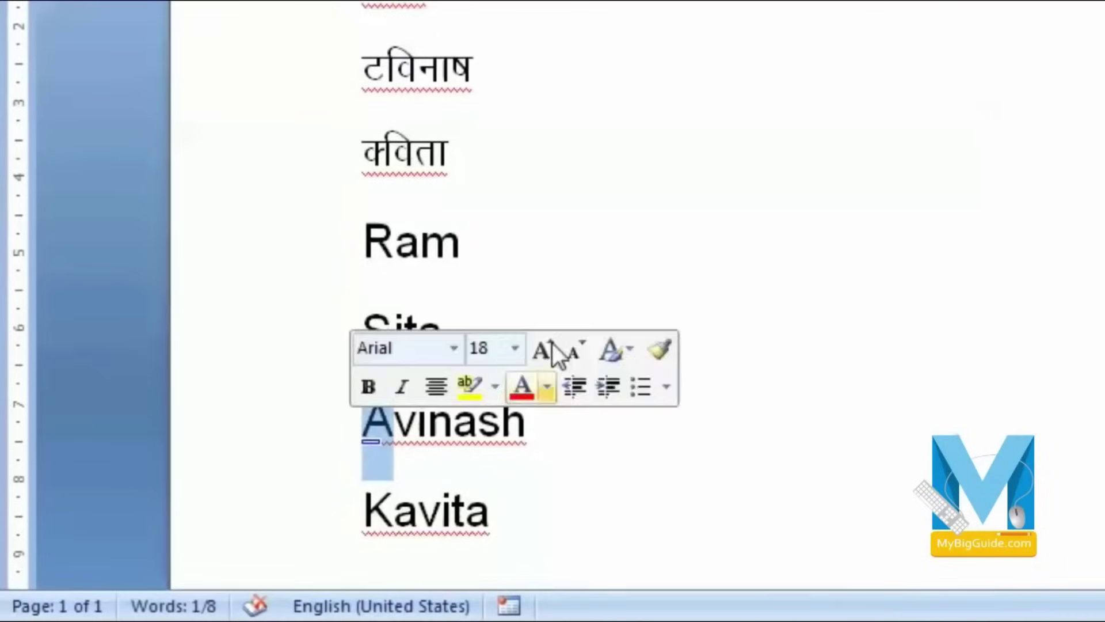
{"action": "left_click", "coordinate": [507, 63]}
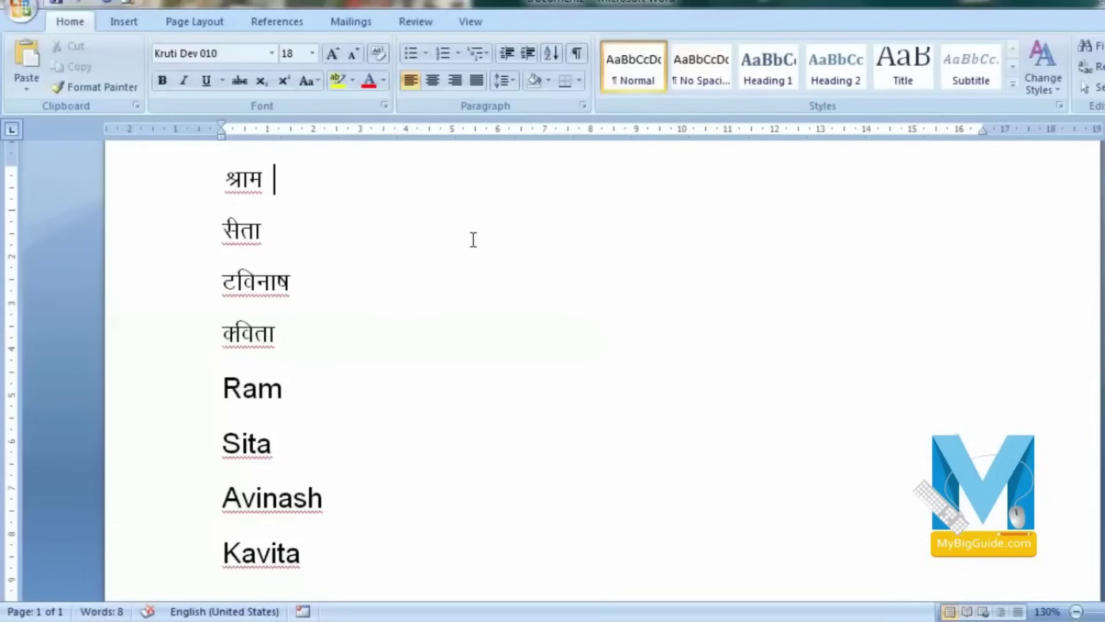
{"action": "type", "text": "v"}
{"action": "type", "text": "V"}
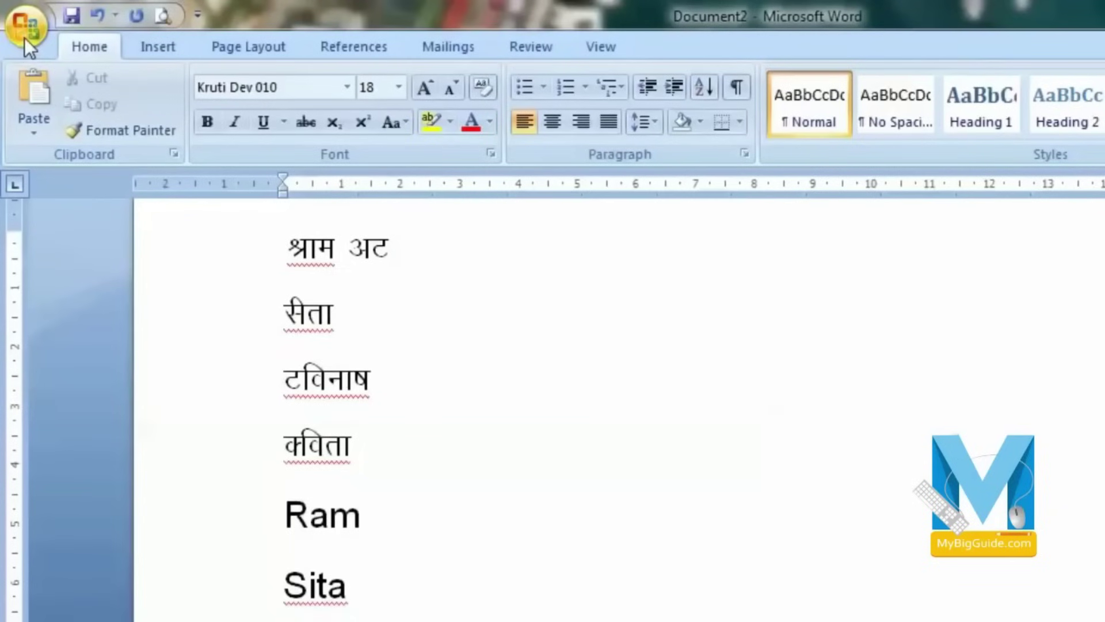
Open the AutoCorrect Options dialog from Word Options > Proofing.
{"action": "left_click", "coordinate": [24, 25]}
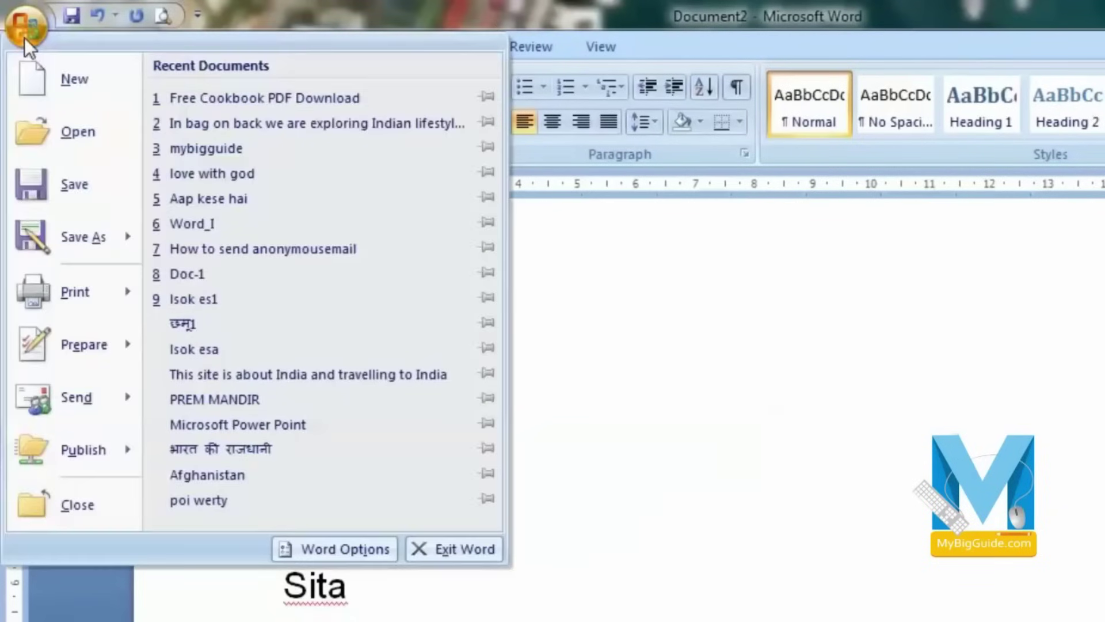
{"action": "left_click", "coordinate": [361, 554]}
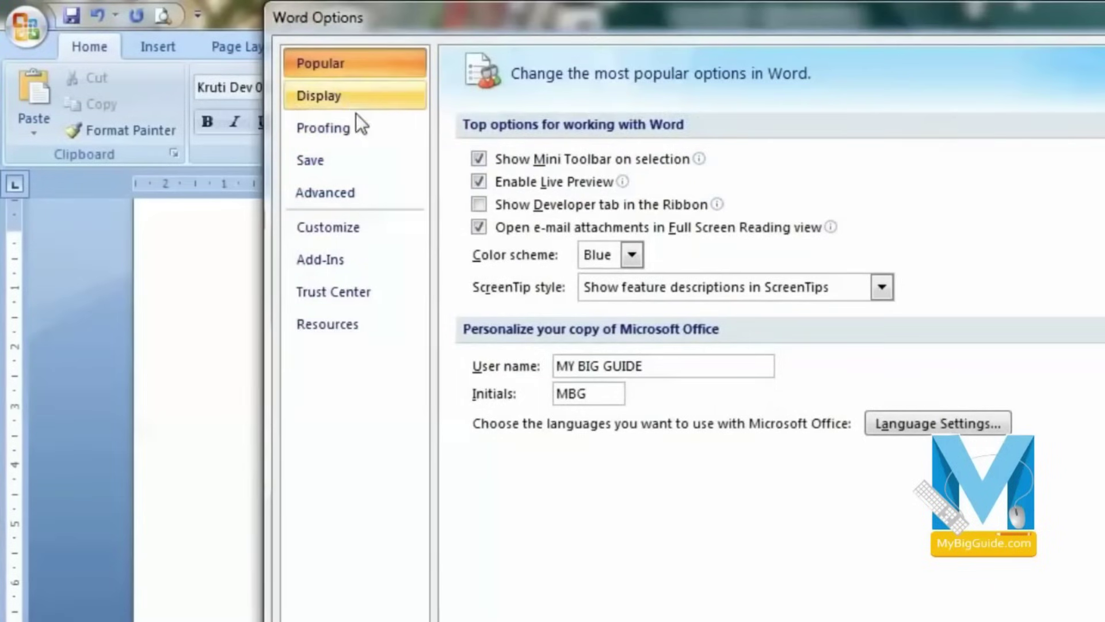
{"action": "left_click", "coordinate": [364, 134]}
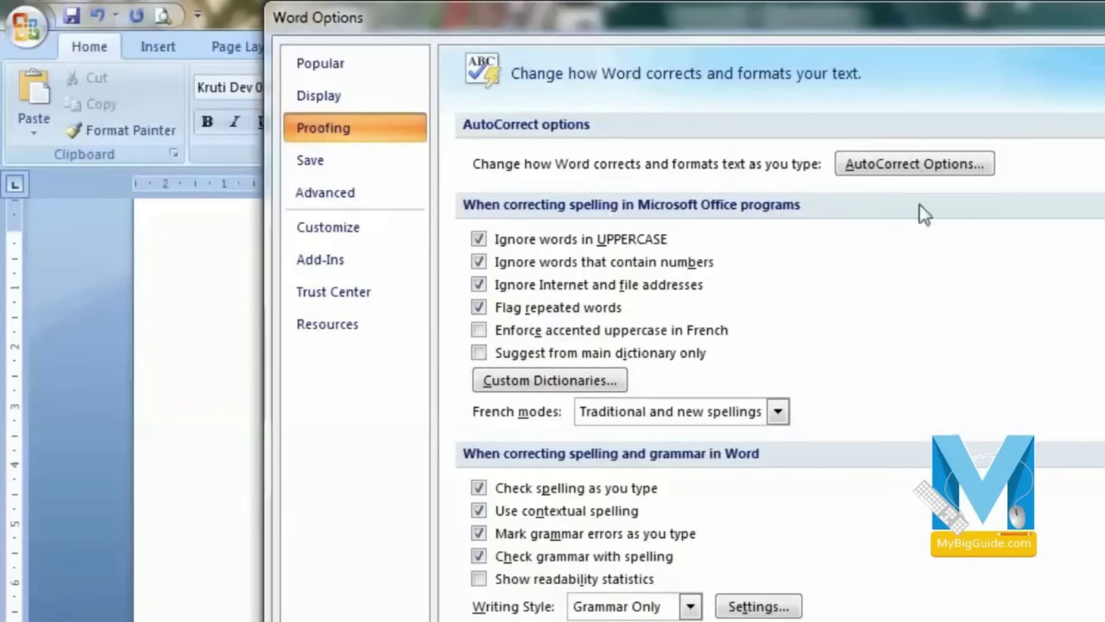
{"action": "left_click", "coordinate": [917, 164]}
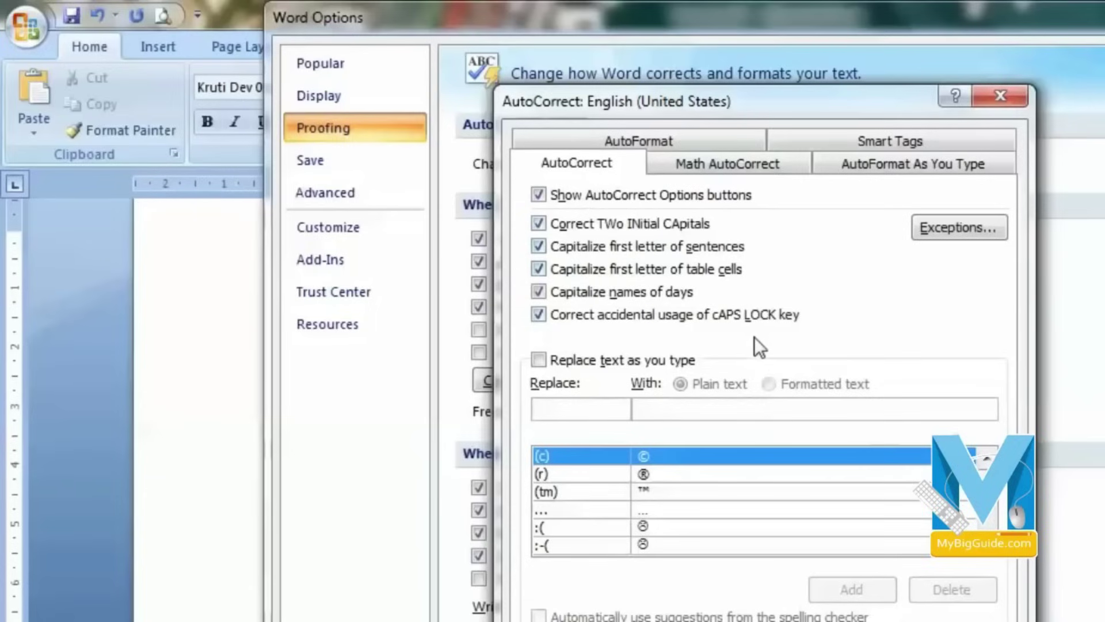
Clear every checkbox on the AutoCorrect and Math AutoCorrect tabs.
{"action": "left_click", "coordinate": [715, 169]}
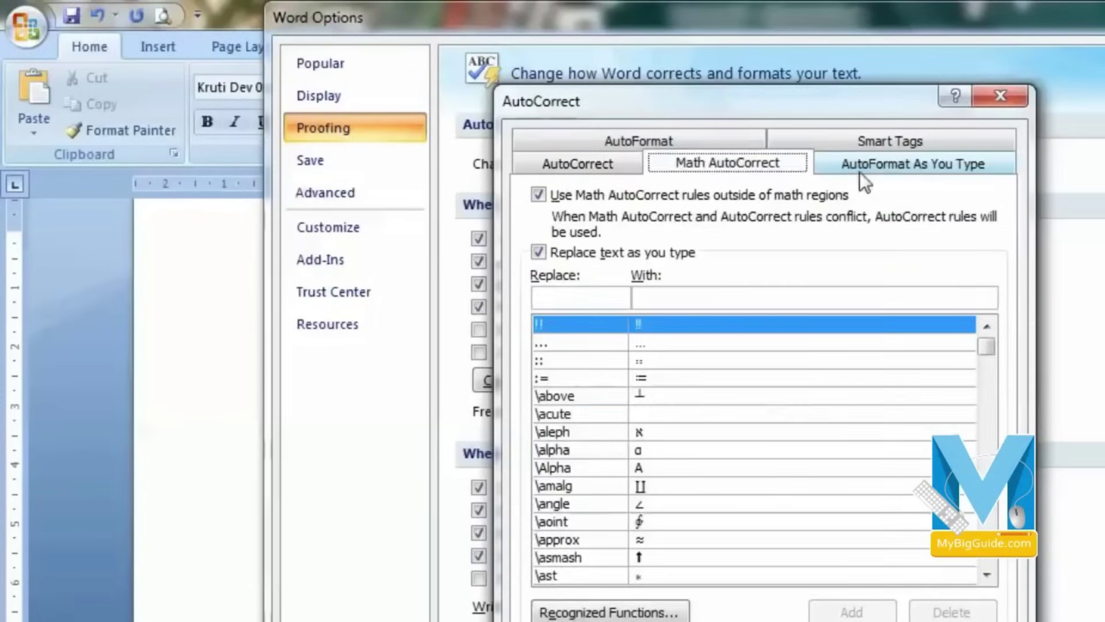
{"action": "left_click", "coordinate": [872, 171]}
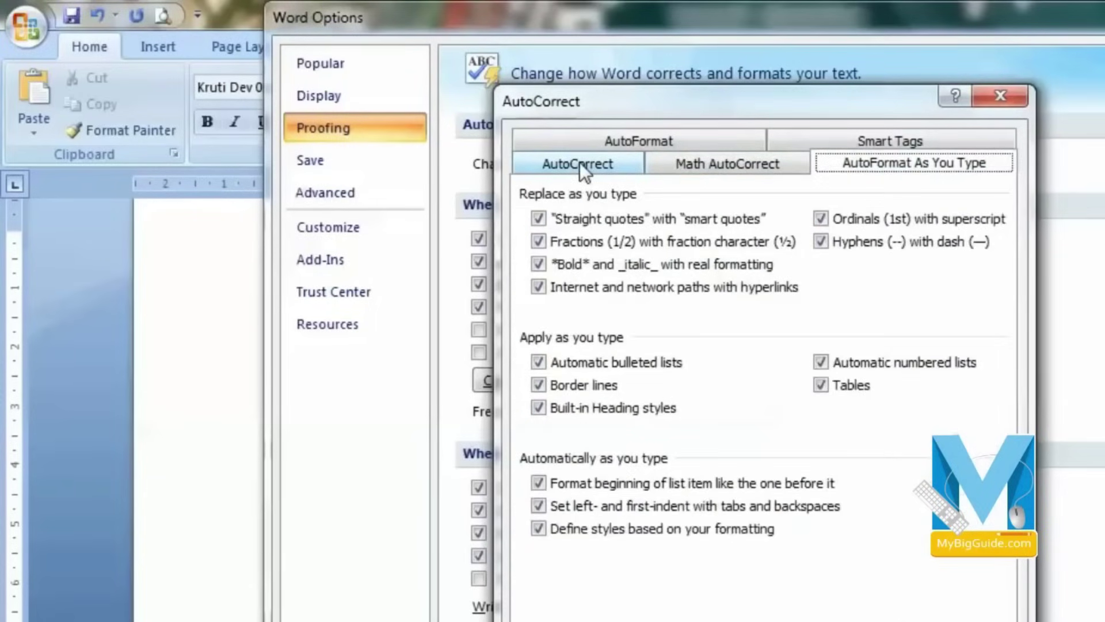
{"action": "left_click", "coordinate": [579, 163]}
{"action": "left_click", "coordinate": [539, 195]}
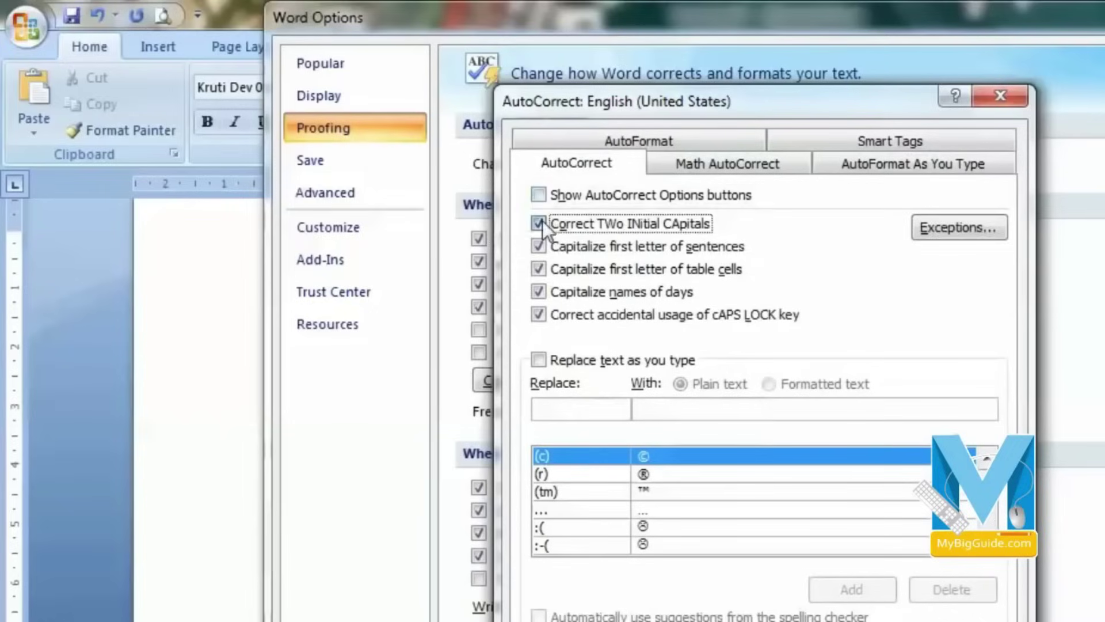
{"action": "left_click", "coordinate": [539, 224]}
{"action": "left_click", "coordinate": [538, 246]}
{"action": "left_click", "coordinate": [539, 268]}
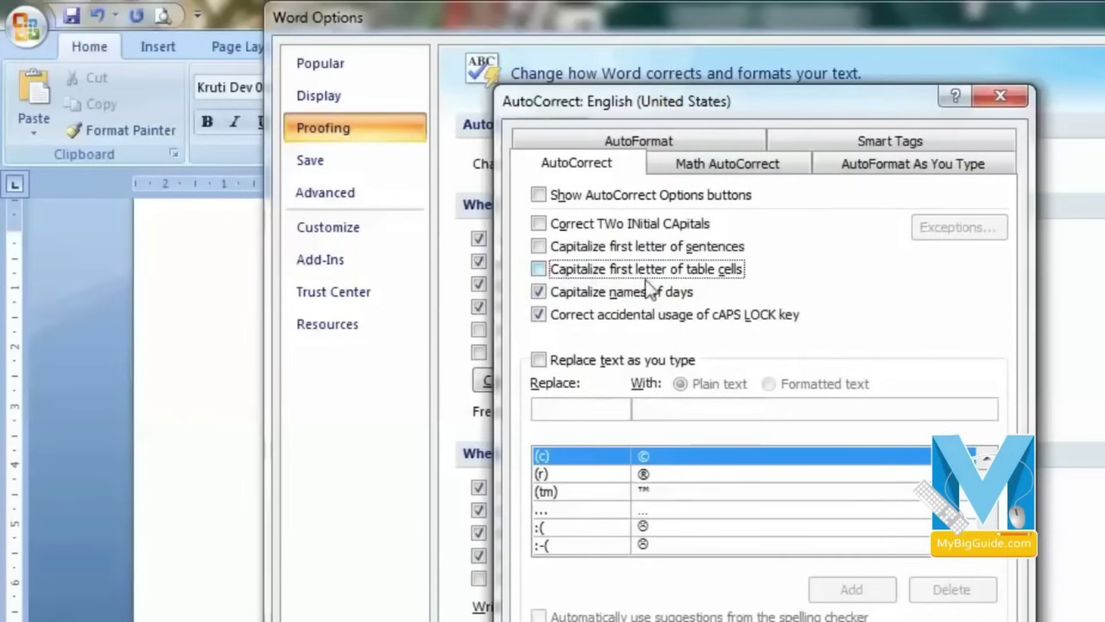
{"action": "left_click", "coordinate": [602, 293]}
{"action": "left_click", "coordinate": [609, 317]}
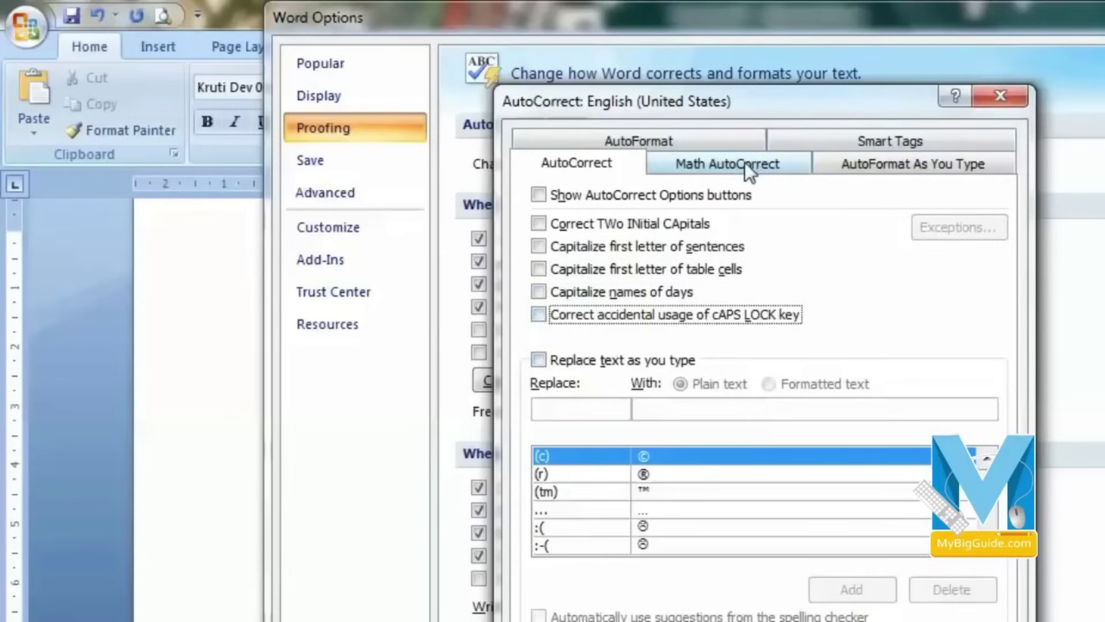
{"action": "left_click", "coordinate": [745, 164]}
{"action": "left_click", "coordinate": [585, 202]}
{"action": "left_click", "coordinate": [593, 253]}
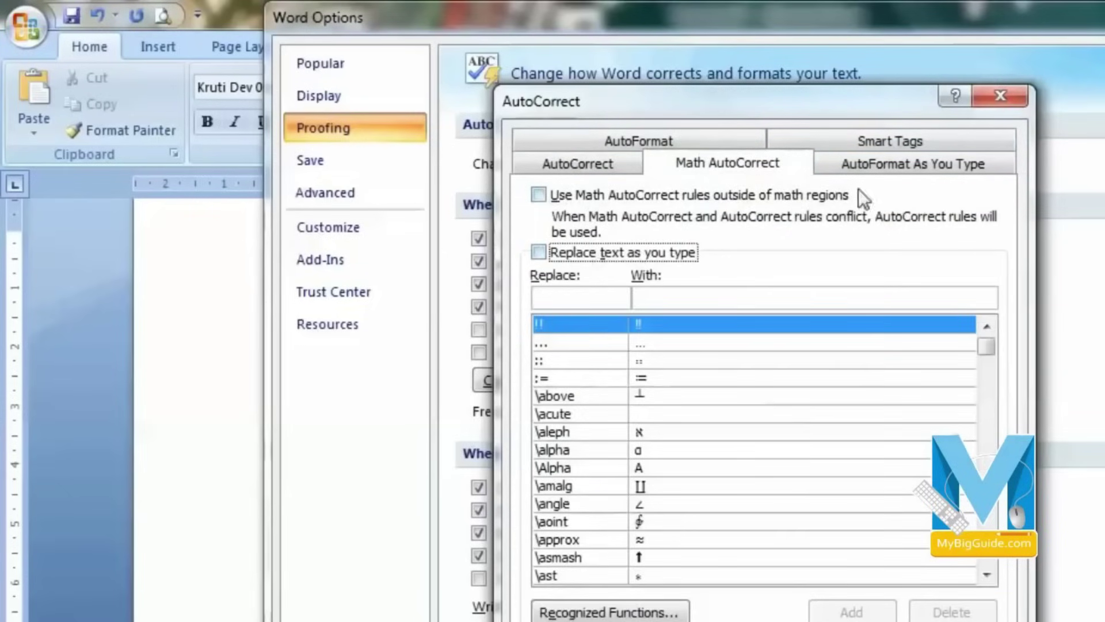
Turn off all AutoFormat As You Type options, including smart quotes, dashes, hyperlinks, automatic lists and tables.
{"action": "left_click", "coordinate": [859, 168]}
{"action": "left_click", "coordinate": [584, 220]}
{"action": "left_click", "coordinate": [576, 241]}
{"action": "left_click", "coordinate": [843, 219]}
{"action": "left_click", "coordinate": [846, 242]}
{"action": "left_click", "coordinate": [651, 266]}
{"action": "left_click", "coordinate": [653, 286]}
{"action": "left_click", "coordinate": [567, 362]}
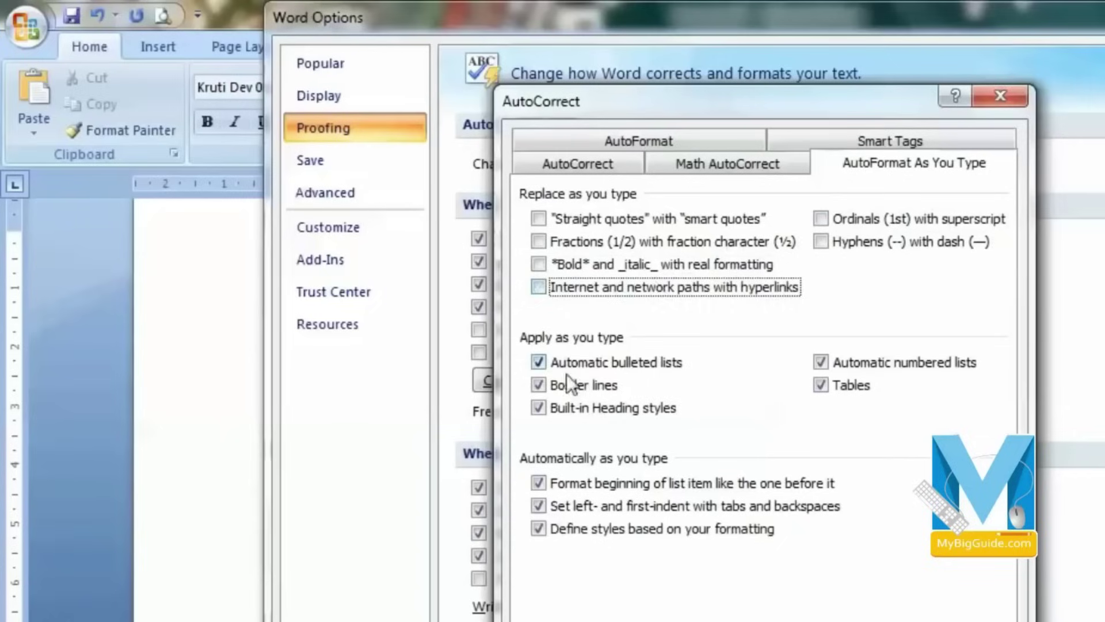
{"action": "left_click", "coordinate": [582, 384]}
{"action": "left_click", "coordinate": [587, 408]}
{"action": "left_click", "coordinate": [863, 363]}
{"action": "left_click", "coordinate": [846, 386]}
{"action": "left_click", "coordinate": [625, 485]}
{"action": "left_click", "coordinate": [633, 506]}
{"action": "left_click", "coordinate": [639, 529]}
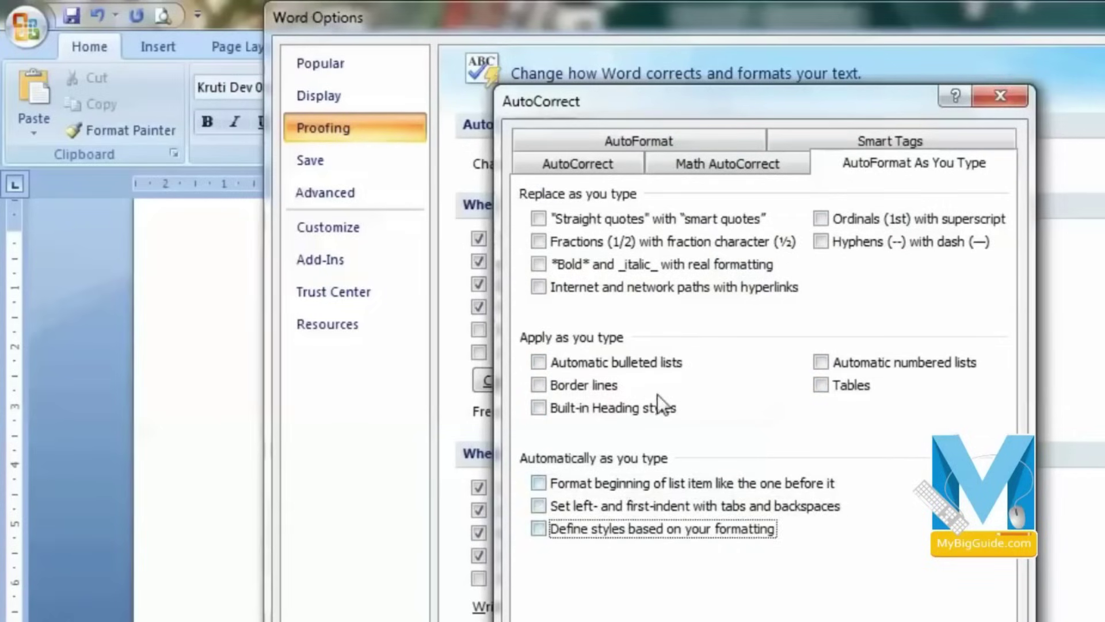
Uncheck all AutoFormat tab options, including styles, quotes, ordinals and plain-text e-mail formatting.
{"action": "left_click", "coordinate": [671, 144]}
{"action": "left_click", "coordinate": [612, 219]}
{"action": "left_click", "coordinate": [578, 245]}
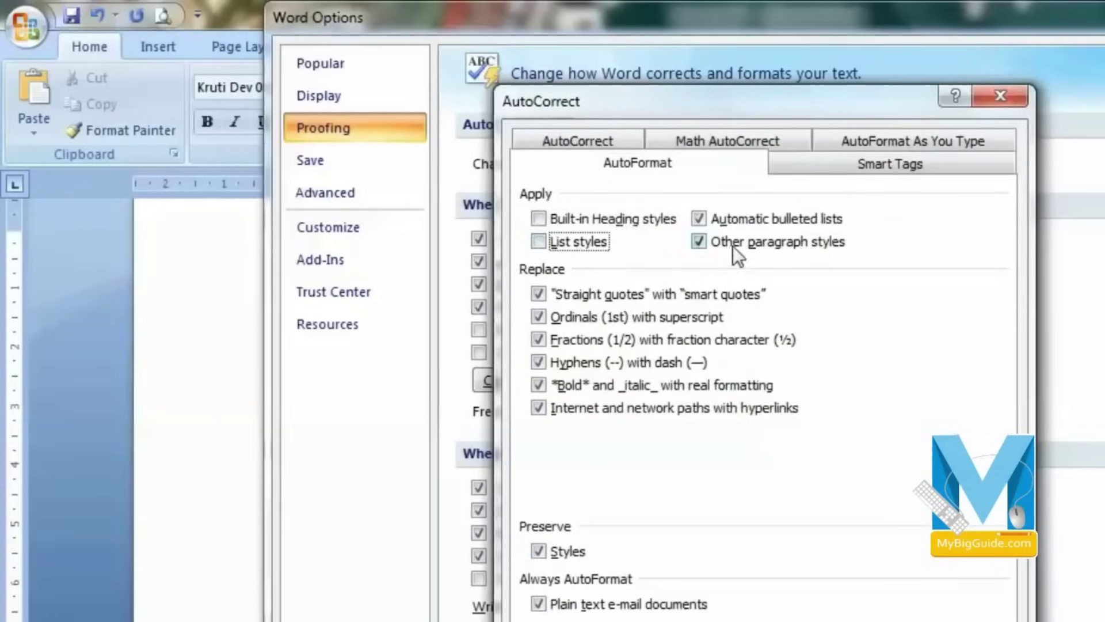
{"action": "left_click", "coordinate": [737, 242]}
{"action": "left_click", "coordinate": [740, 222]}
{"action": "left_click", "coordinate": [651, 293]}
{"action": "left_click", "coordinate": [624, 316]}
{"action": "left_click", "coordinate": [632, 338]}
{"action": "left_click", "coordinate": [629, 363]}
{"action": "left_click", "coordinate": [633, 383]}
{"action": "left_click", "coordinate": [637, 403]}
{"action": "left_click", "coordinate": [563, 553]}
{"action": "left_click", "coordinate": [587, 604]}
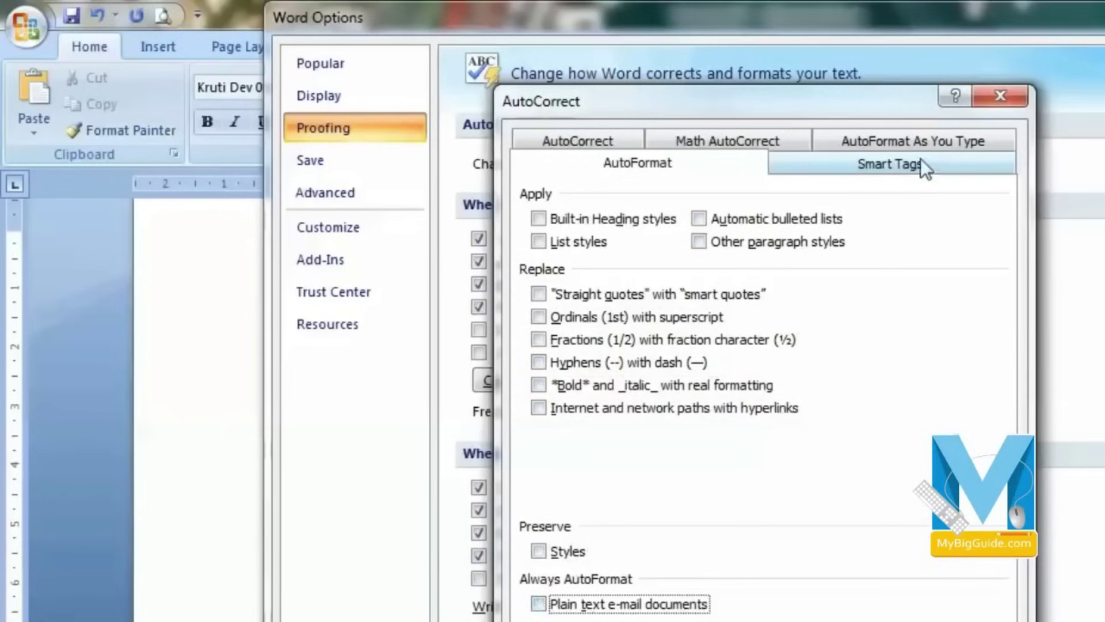
Turn off smart tag labelling and the remaining smart tag setting.
{"action": "left_click", "coordinate": [921, 166]}
{"action": "left_click", "coordinate": [591, 240]}
{"action": "left_click", "coordinate": [627, 616]}
Close the AutoCorrect and Word Options dialogs and delete the four Hindi lines.
{"action": "key", "text": "Return"}
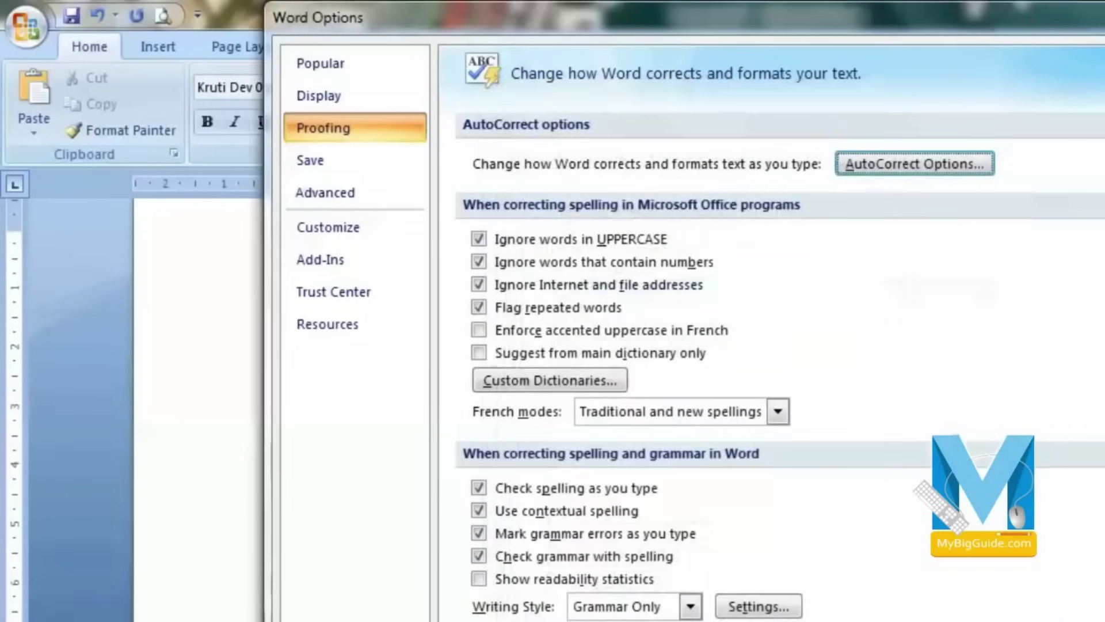
{"action": "key", "text": "Escape"}
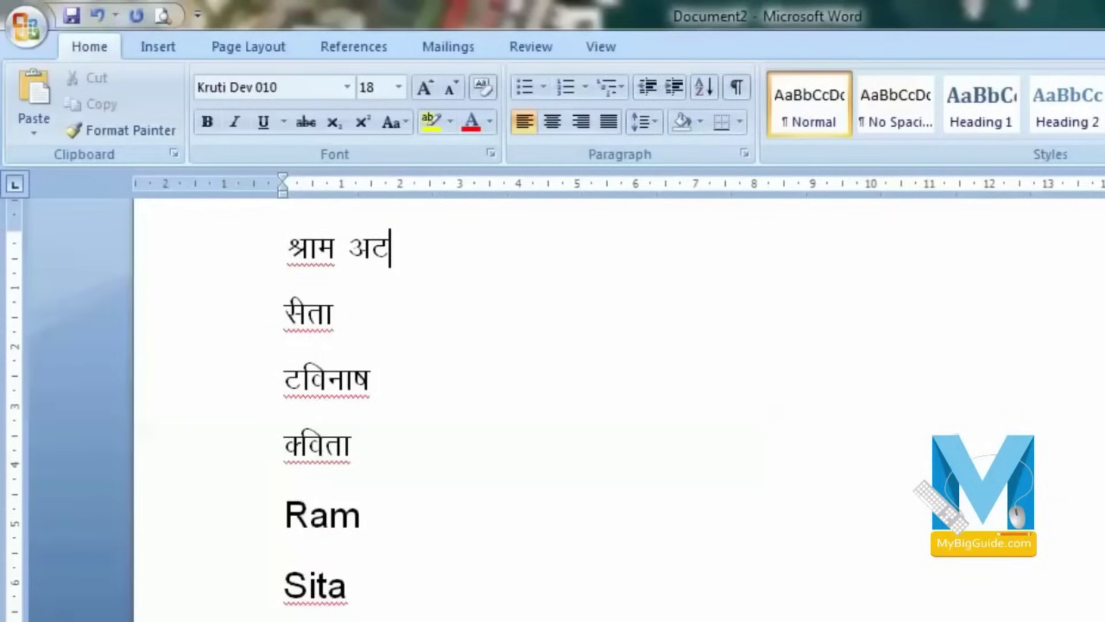
{"action": "left_click_drag", "start_coordinate": [293, 605], "coordinate": [285, 437]}
{"action": "left_click_drag", "start_coordinate": [368, 455], "coordinate": [242, 259]}
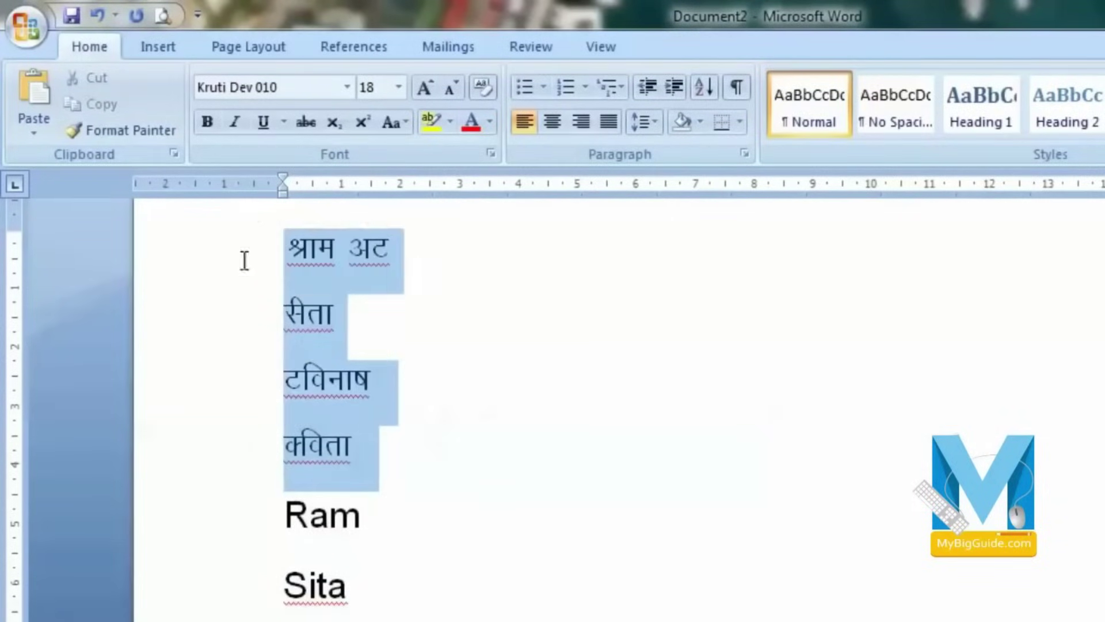
{"action": "key", "text": "Delete"}
Clear the remaining lines from the bracket through Kavita.
{"action": "type", "text": "]"}
{"action": "key", "text": "Return"}
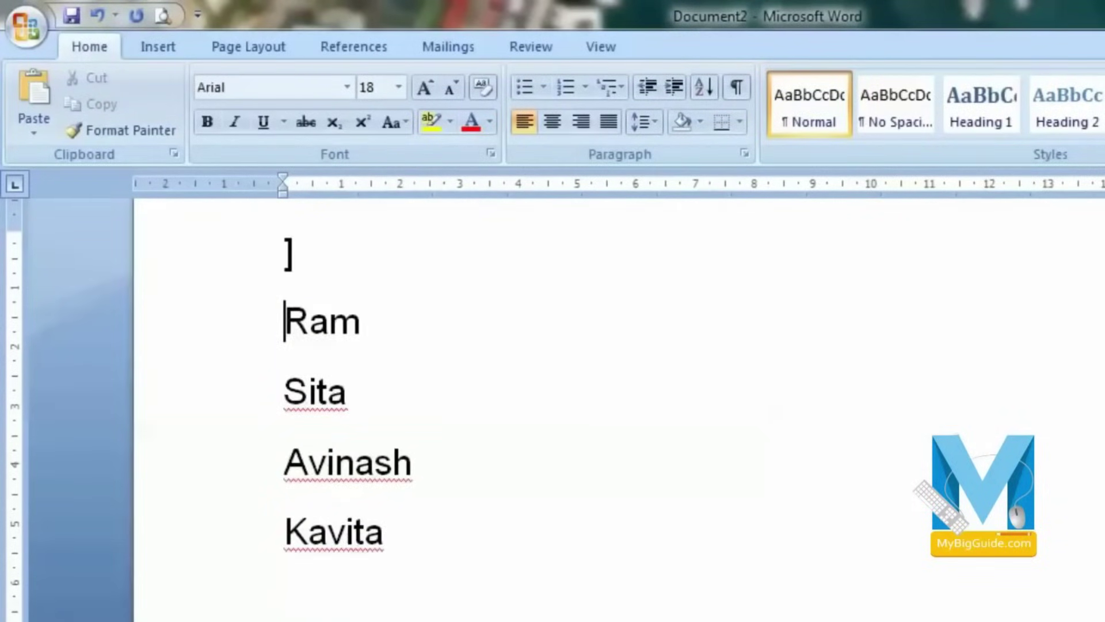
{"action": "left_click_drag", "start_coordinate": [385, 539], "coordinate": [283, 239]}
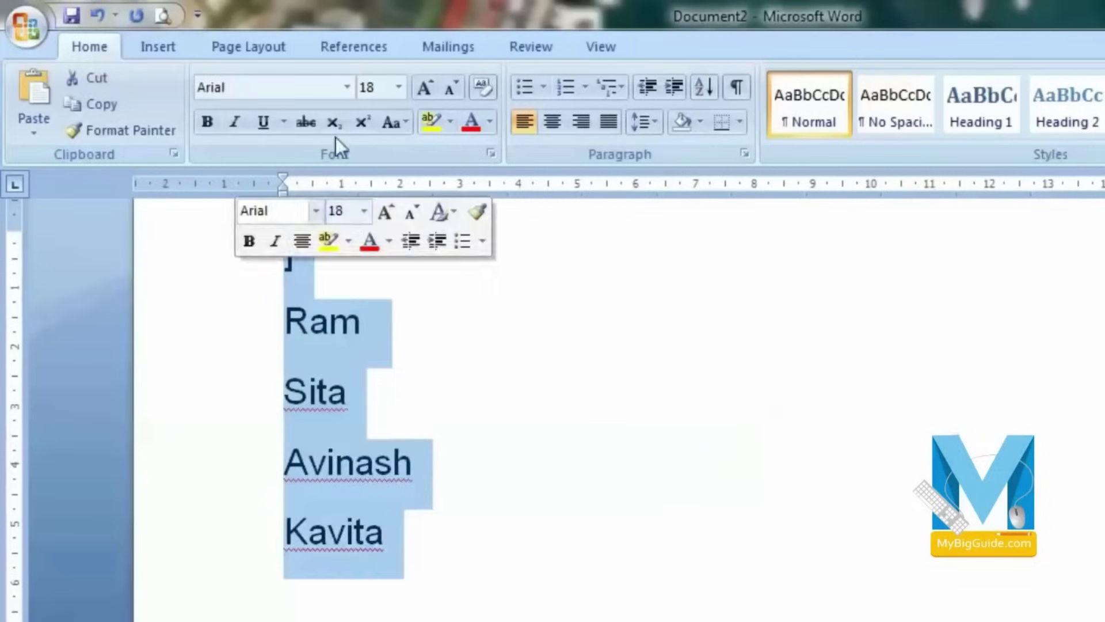
{"action": "left_click", "coordinate": [347, 88]}
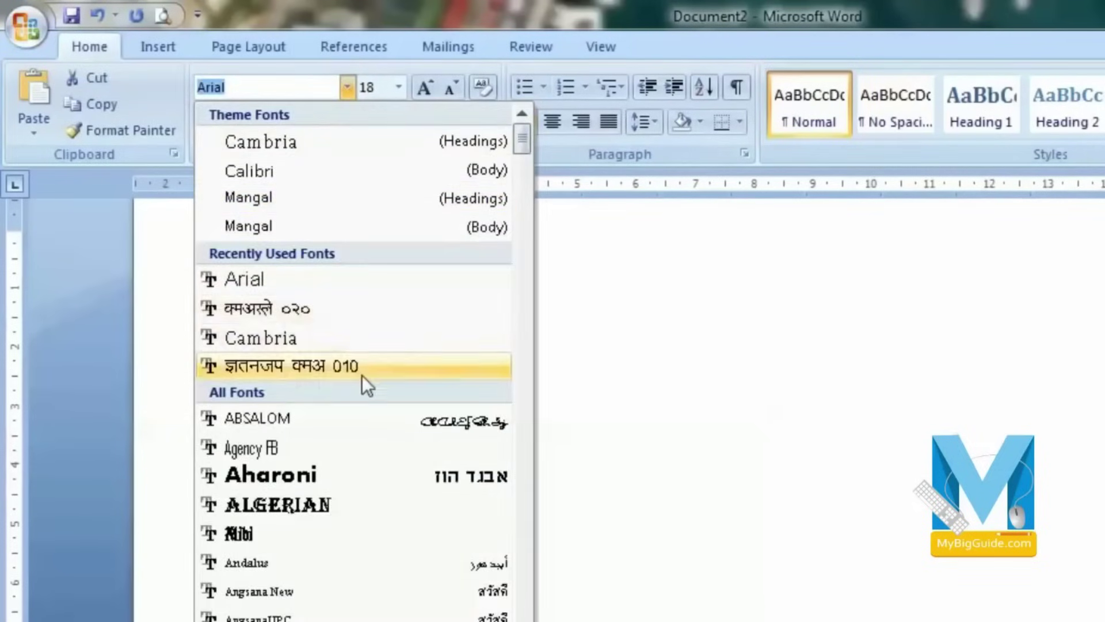
{"action": "left_click", "coordinate": [361, 373]}
{"action": "key", "text": "Delete"}
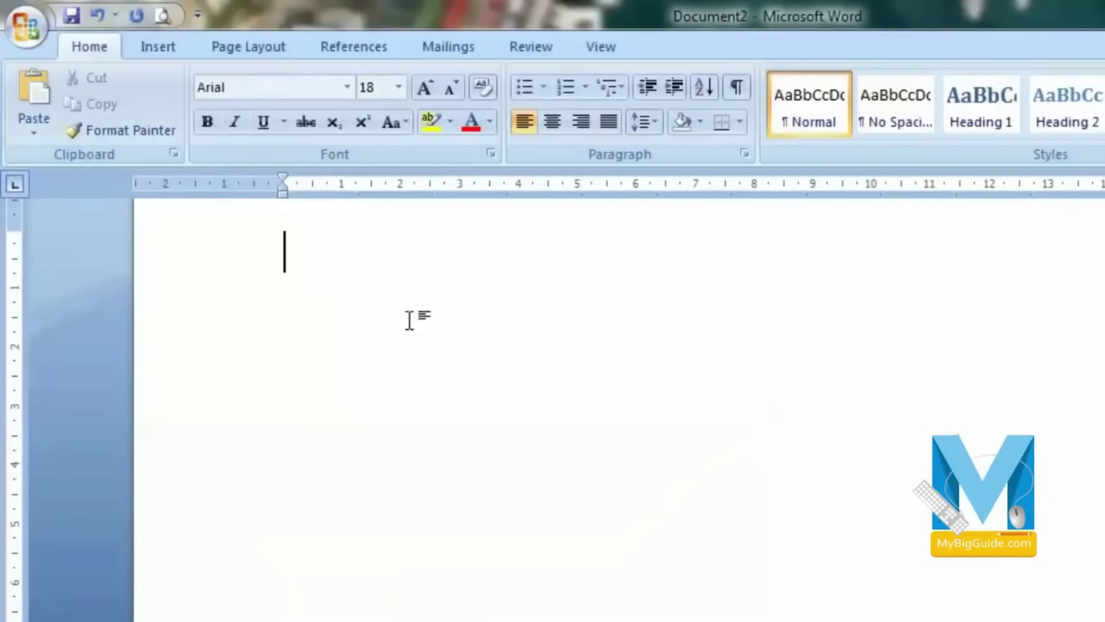
Switch to Kruti Dev 010 and type राम, सीता and कविता (jke, lhrk, dfork).
{"action": "left_click", "coordinate": [347, 87]}
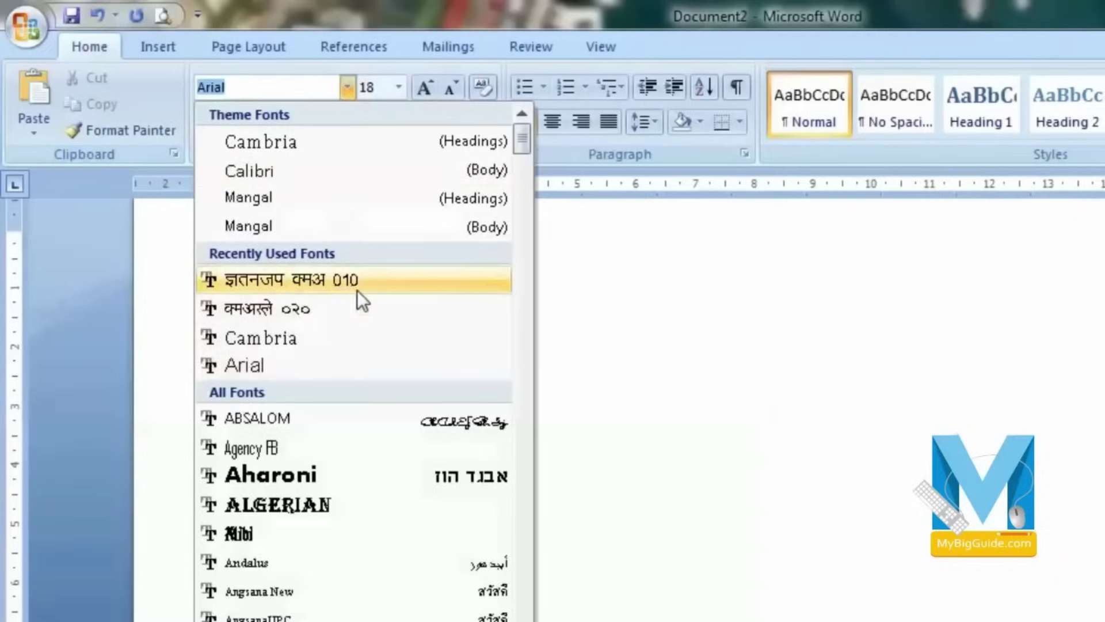
{"action": "left_click", "coordinate": [362, 296]}
{"action": "type", "text": "jke"}
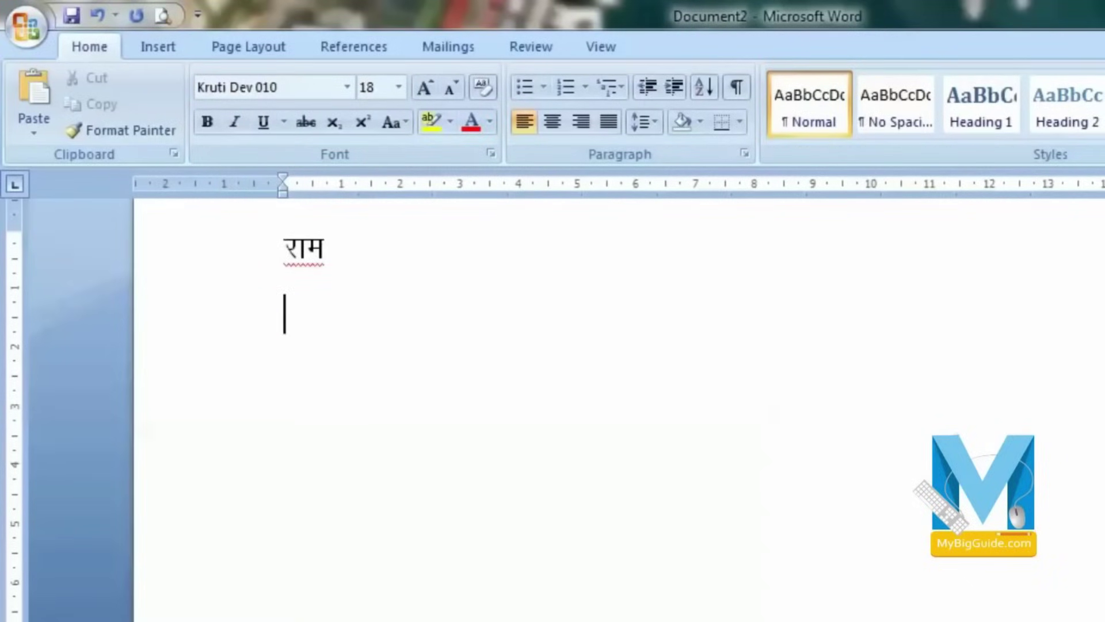
{"action": "key", "text": "Return"}
{"action": "type", "text": "lhrk"}
{"action": "key", "text": "Return"}
{"action": "type", "text": "dfork"}
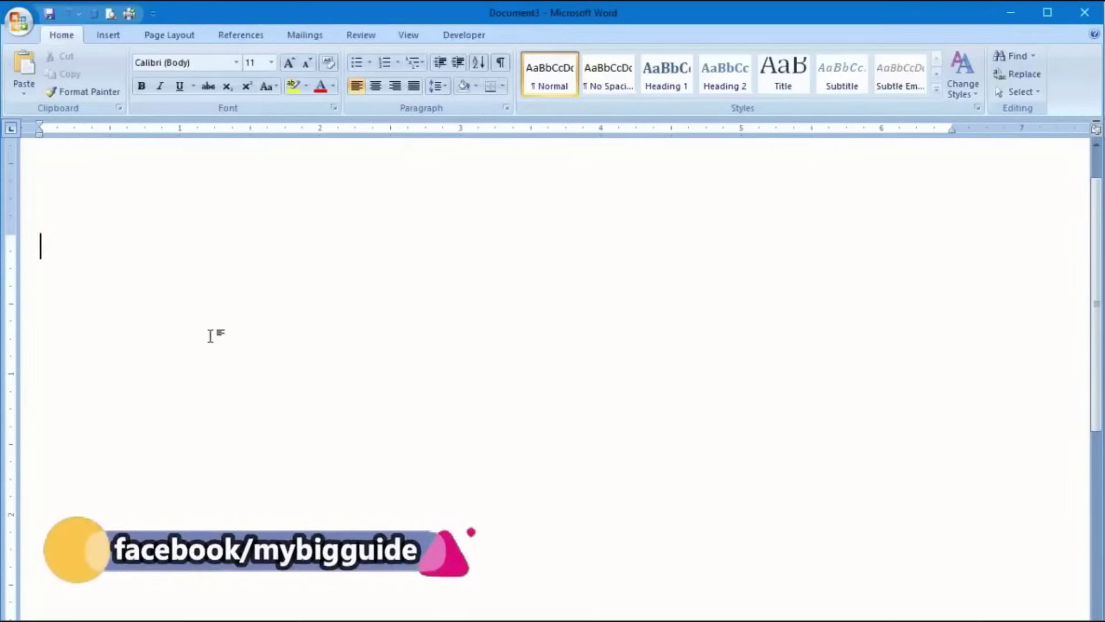
{"action": "type", "text": "---------------"}
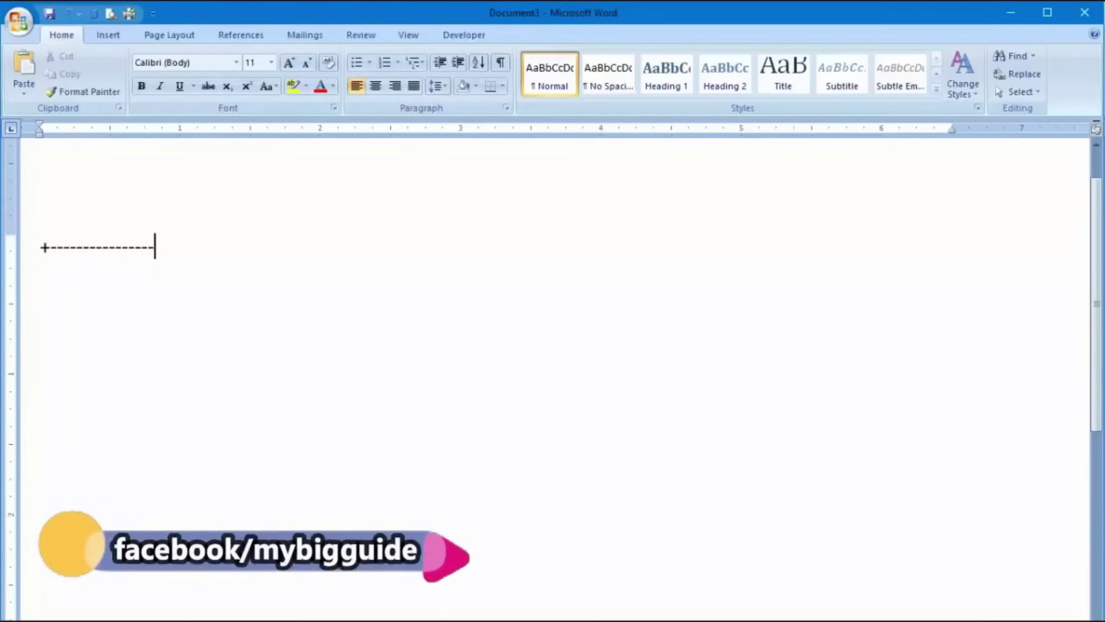
{"action": "type", "text": "+----------------------+"}
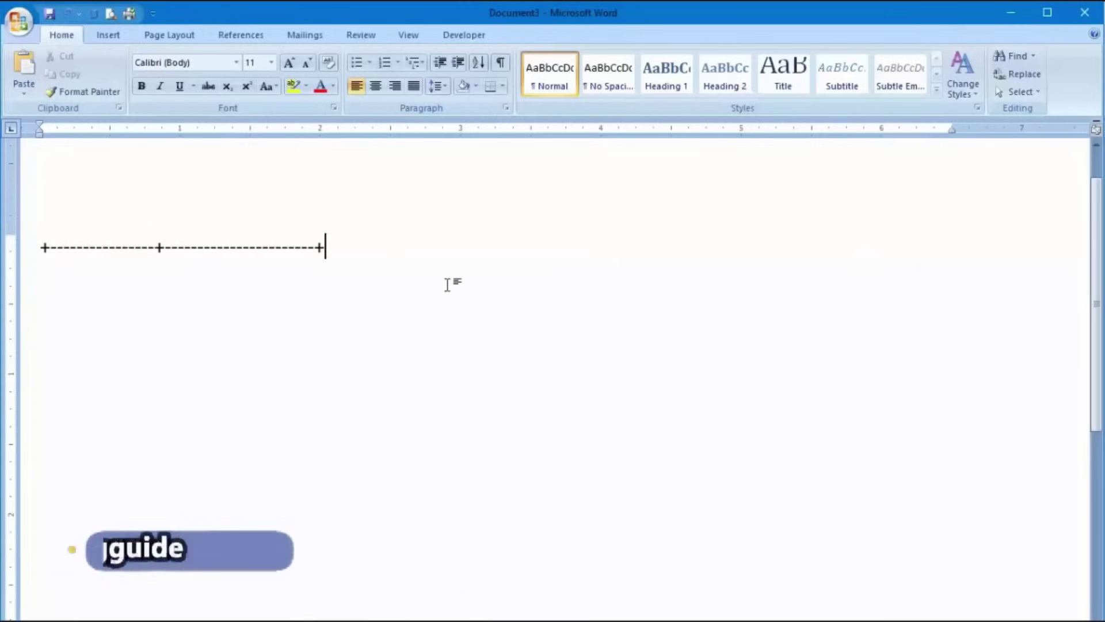
{"action": "key", "text": "Return"}
{"action": "left_click", "coordinate": [74, 282]}
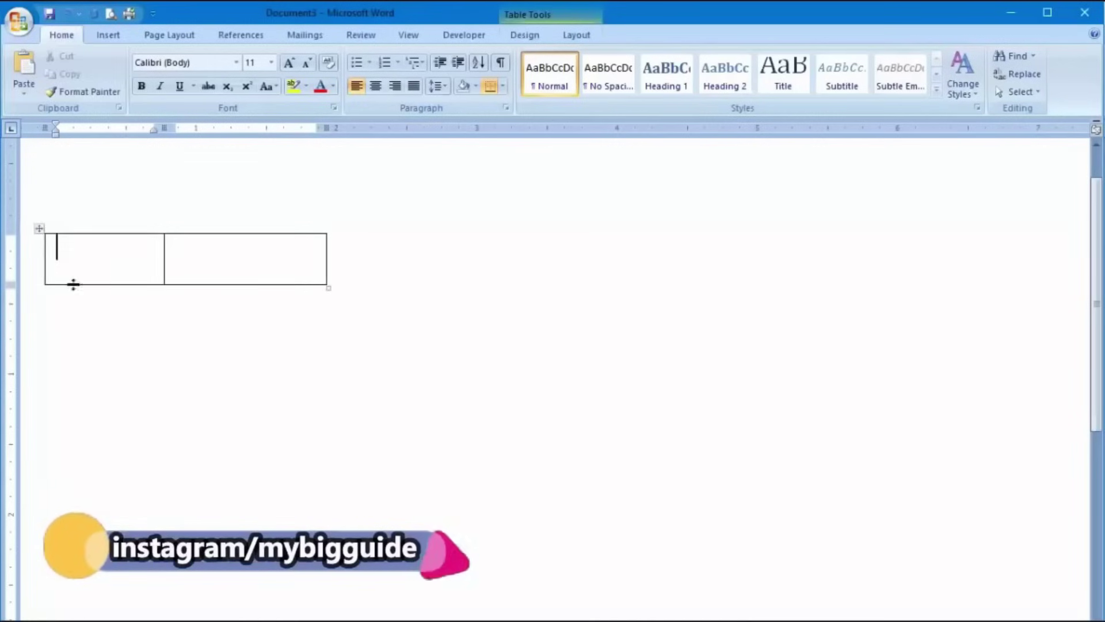
{"action": "key", "text": "Tab"}
{"action": "key", "text": "Tab"}
{"action": "key", "text": "Tab"}
{"action": "key", "text": "Tab"}
{"action": "key", "text": "Tab"}
{"action": "key", "text": "Tab"}
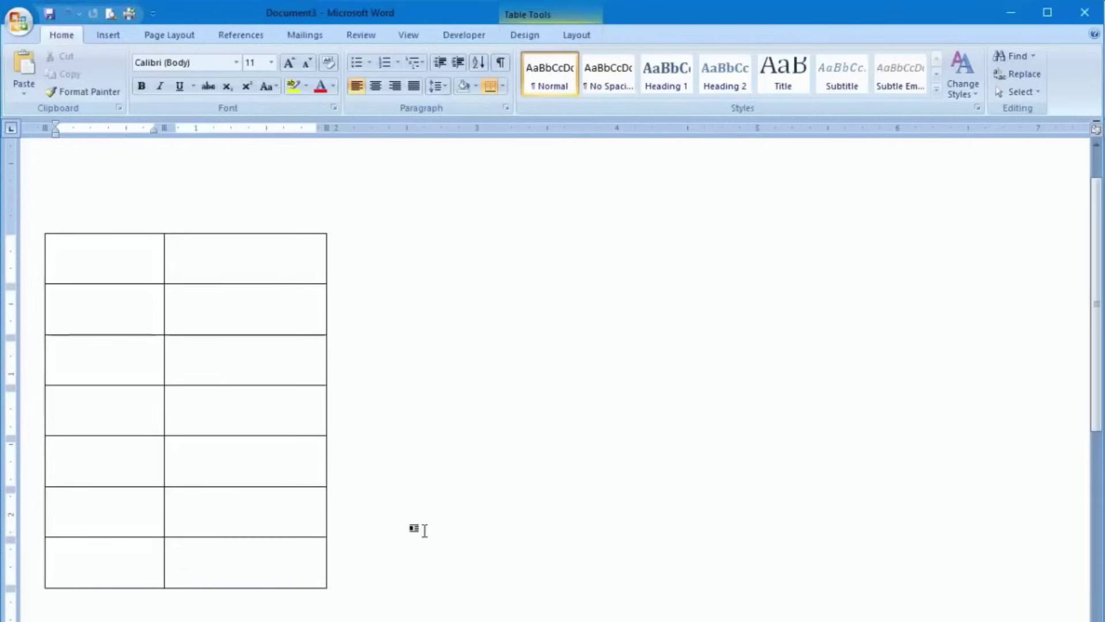
{"action": "left_click", "coordinate": [412, 541]}
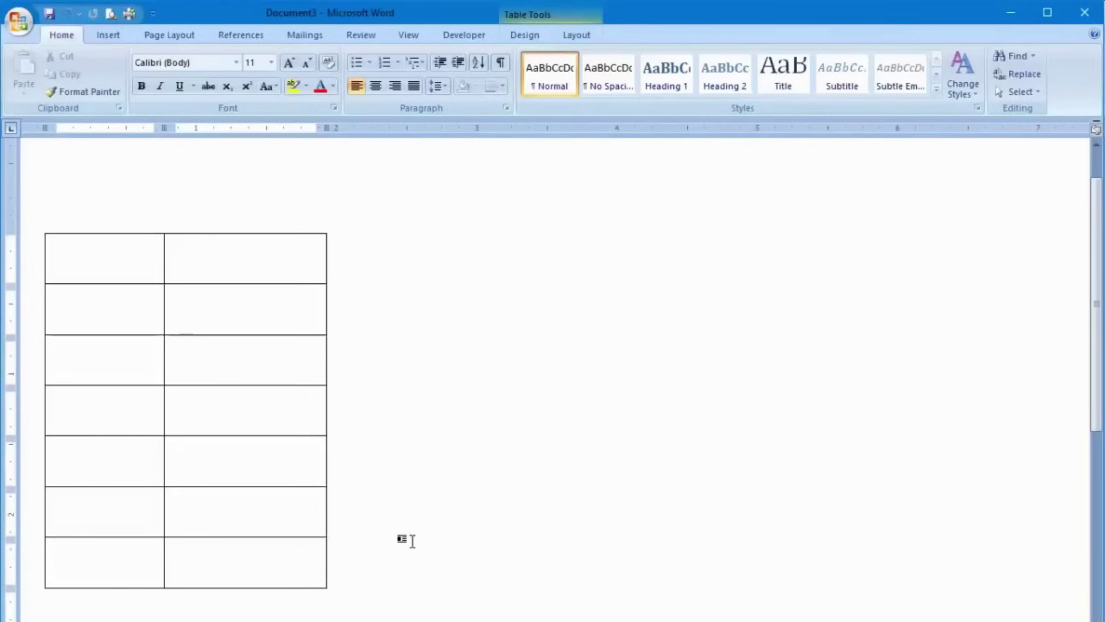
{"action": "key", "text": "ctrl+a"}
{"action": "key", "text": "Delete"}
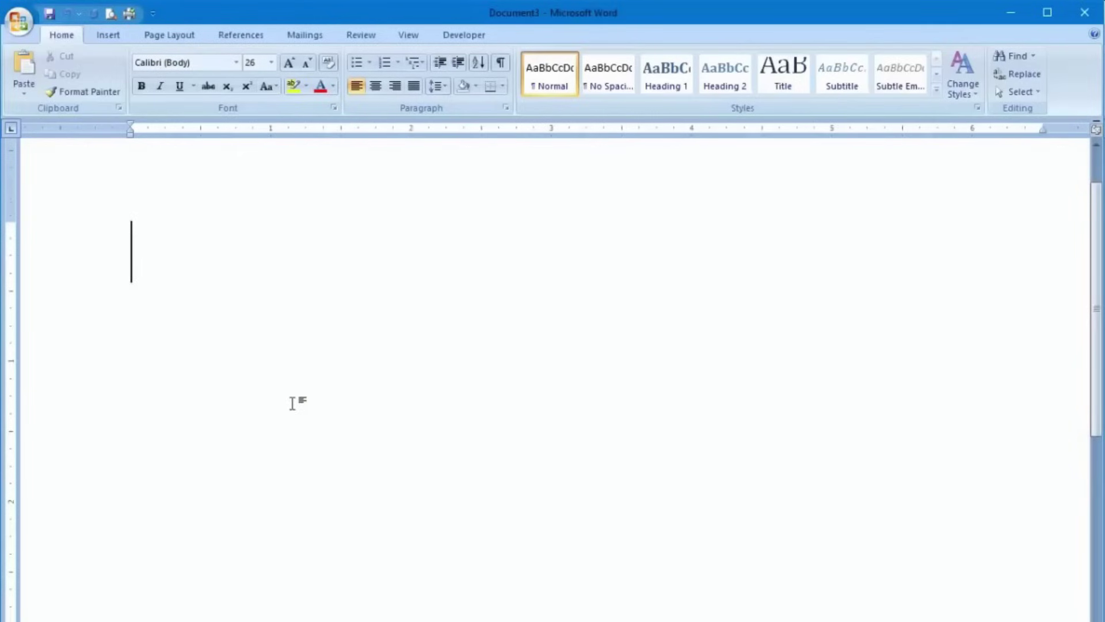
Type Abhimanyu, then *Abhimanyu* and _Abhimanyu_ on separate lines for bold and italic.
{"action": "type", "text": "Abhi"}
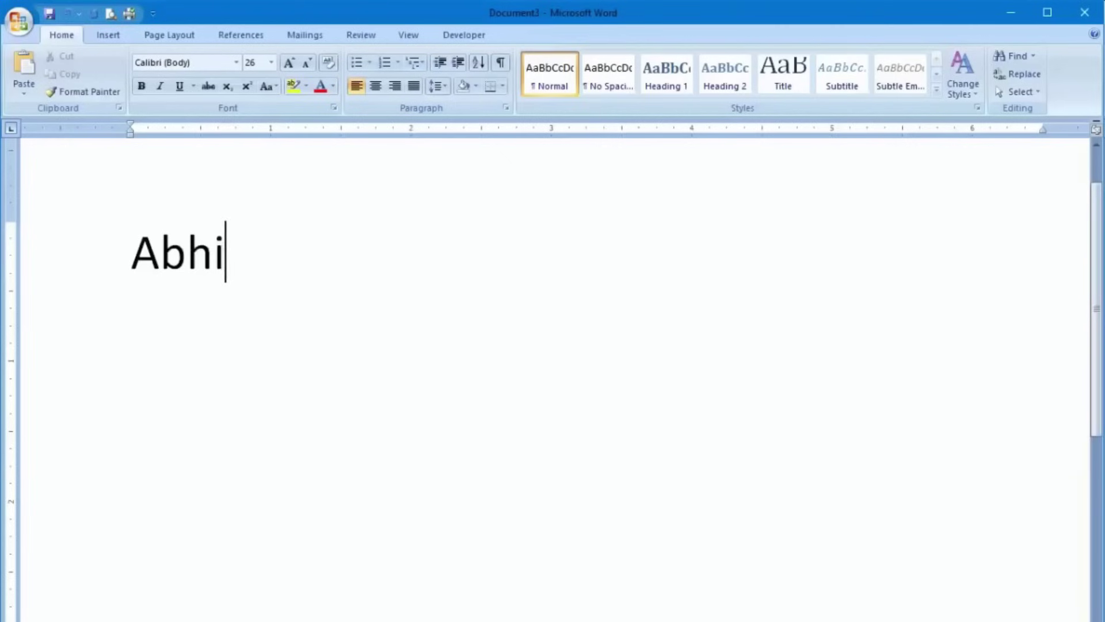
{"action": "type", "text": "manyu"}
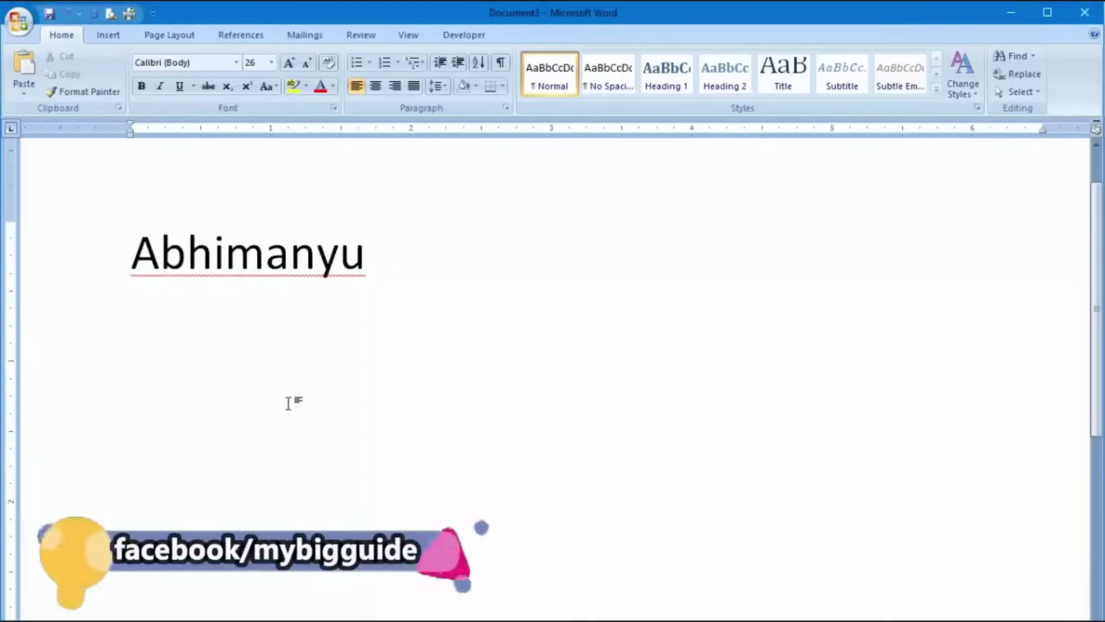
{"action": "type", "text": "*"}
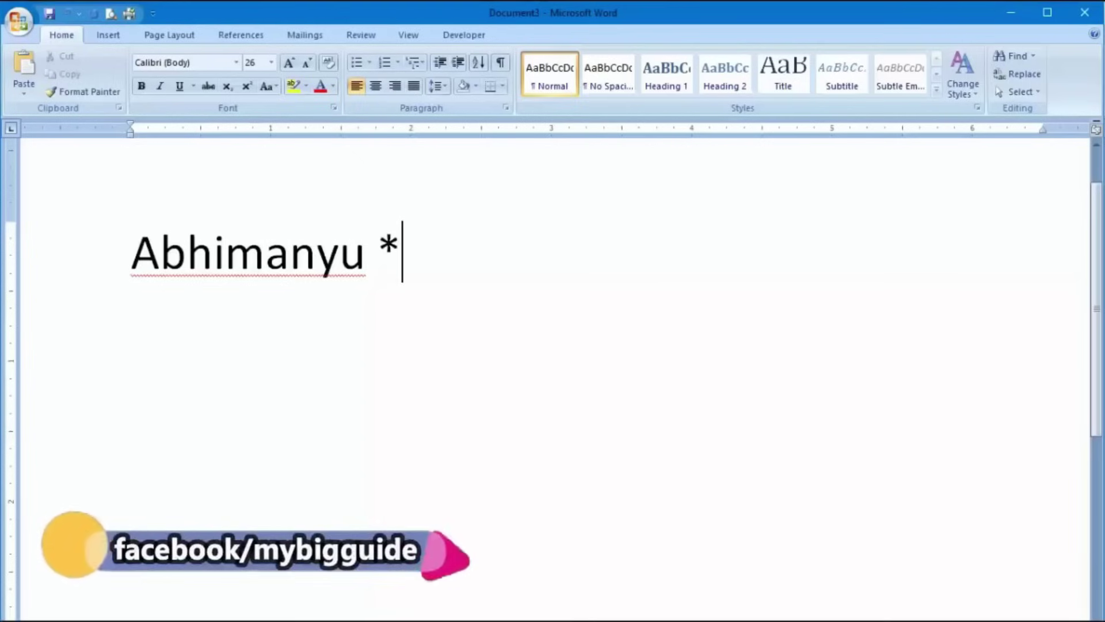
{"action": "type", "text": "Abhimanyu"}
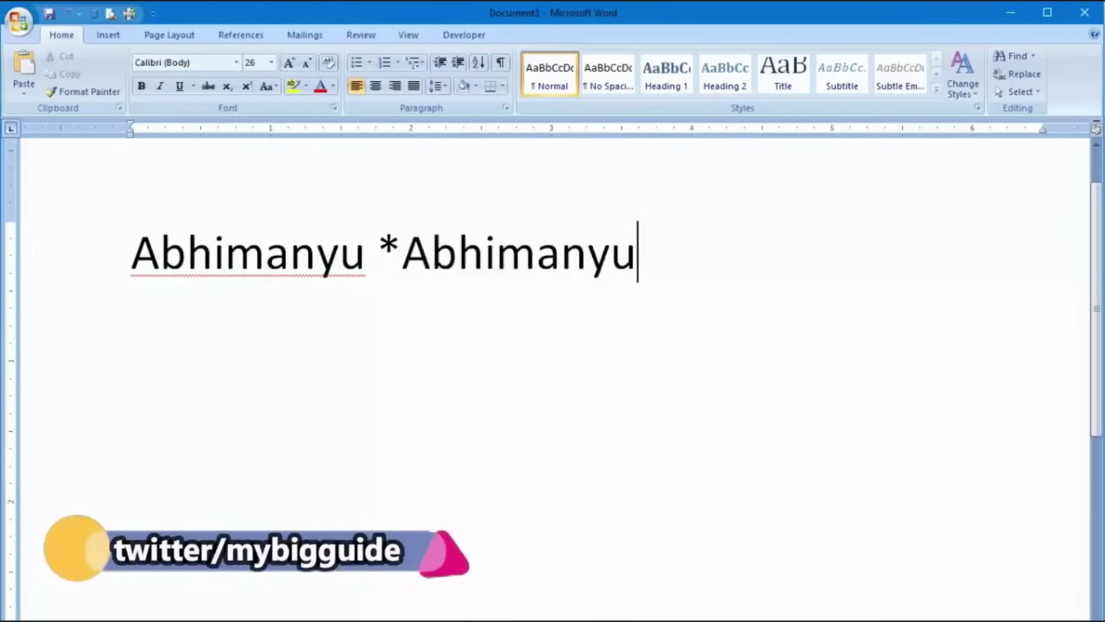
{"action": "type", "text": "*"}
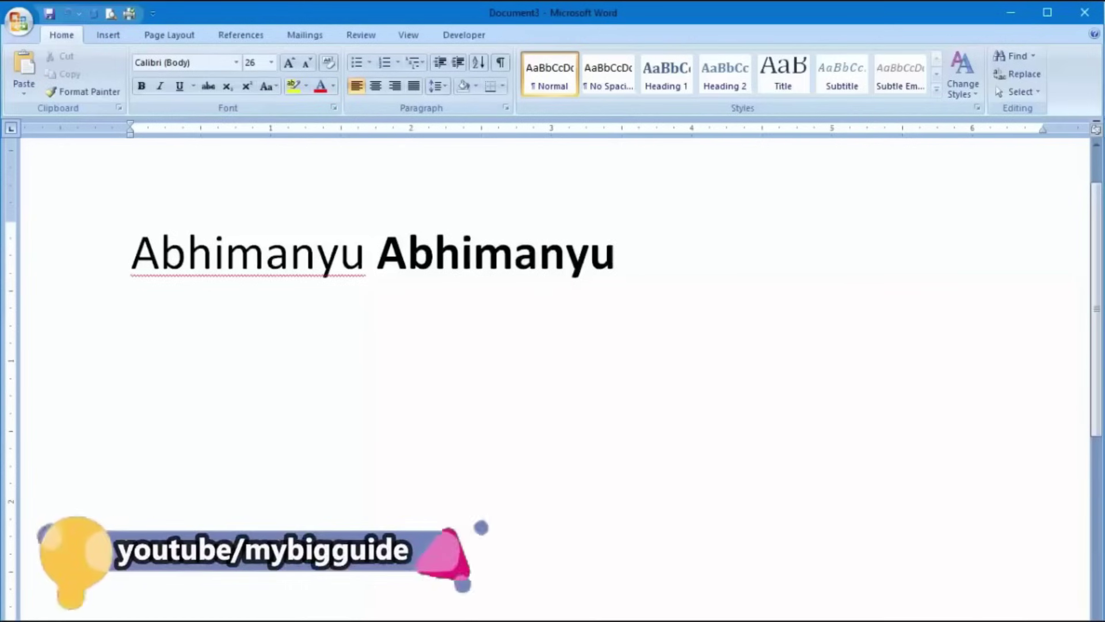
{"action": "key", "text": "Return"}
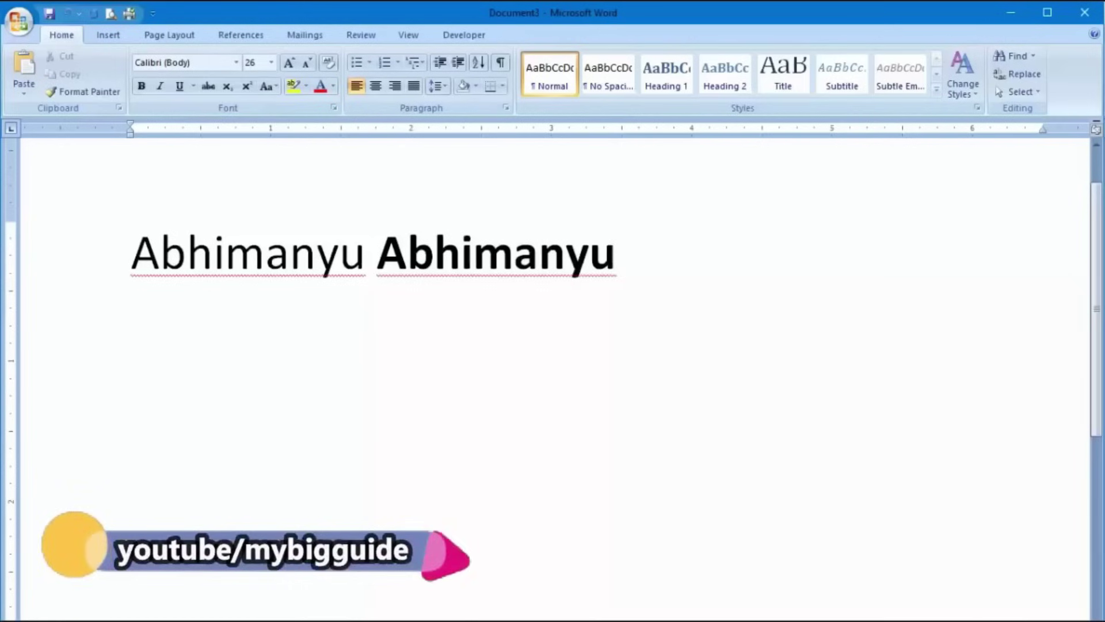
{"action": "type", "text": "_"}
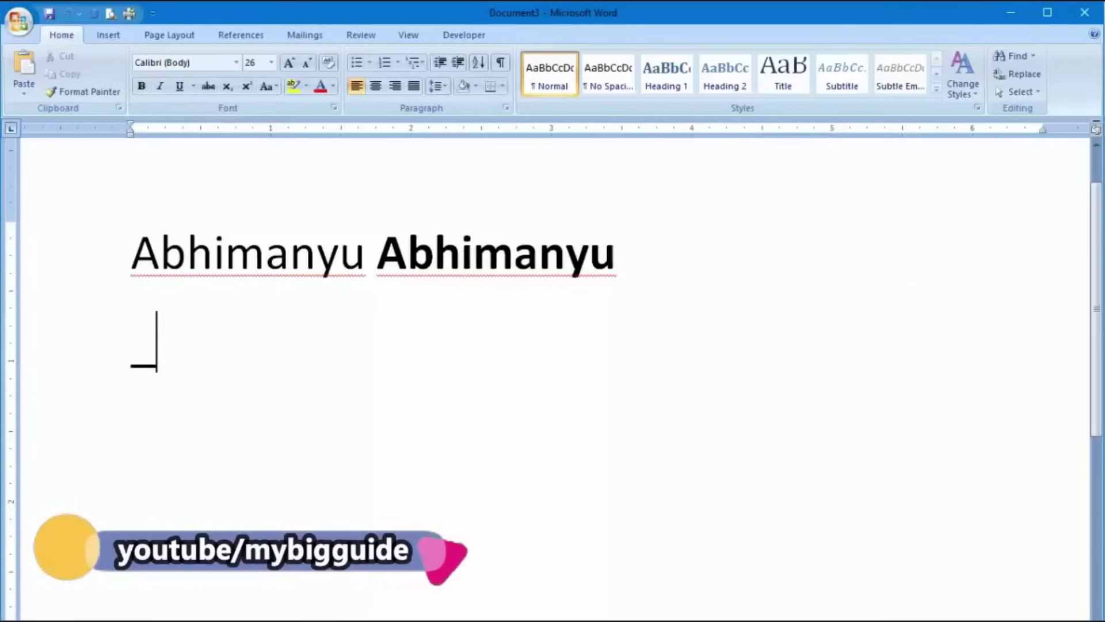
{"action": "type", "text": "Abhimanyu"}
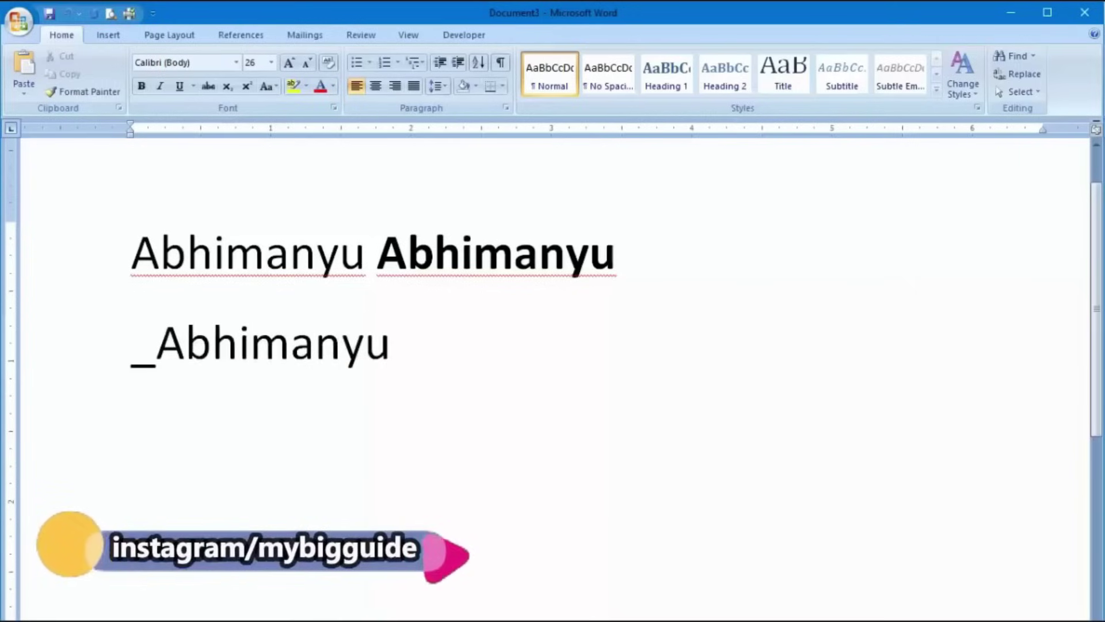
{"action": "type", "text": "_"}
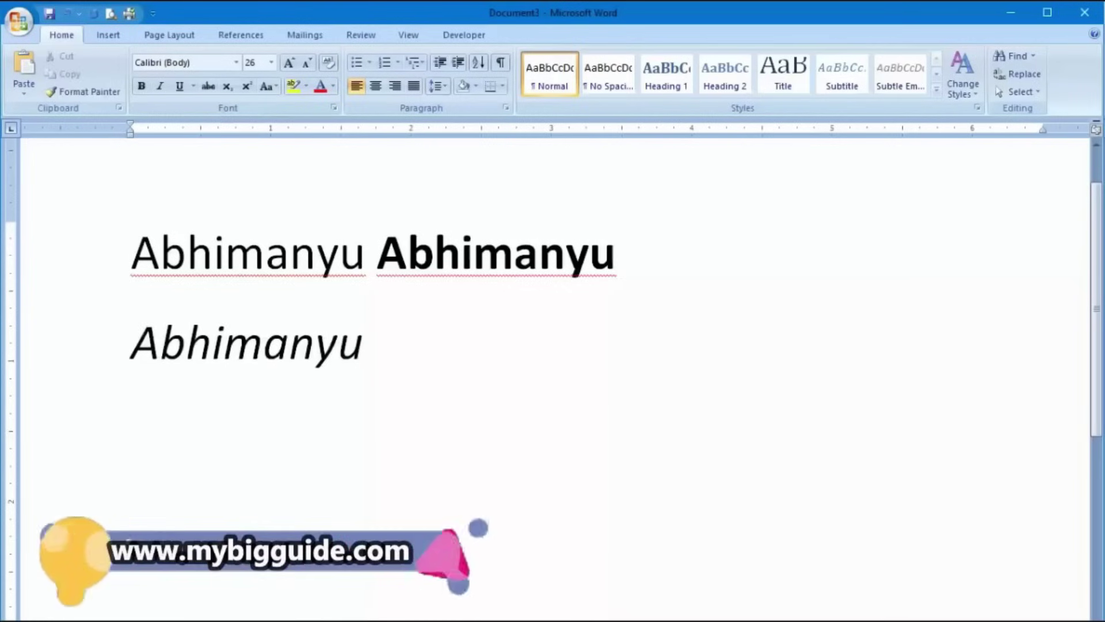
{"action": "key", "text": "Return"}
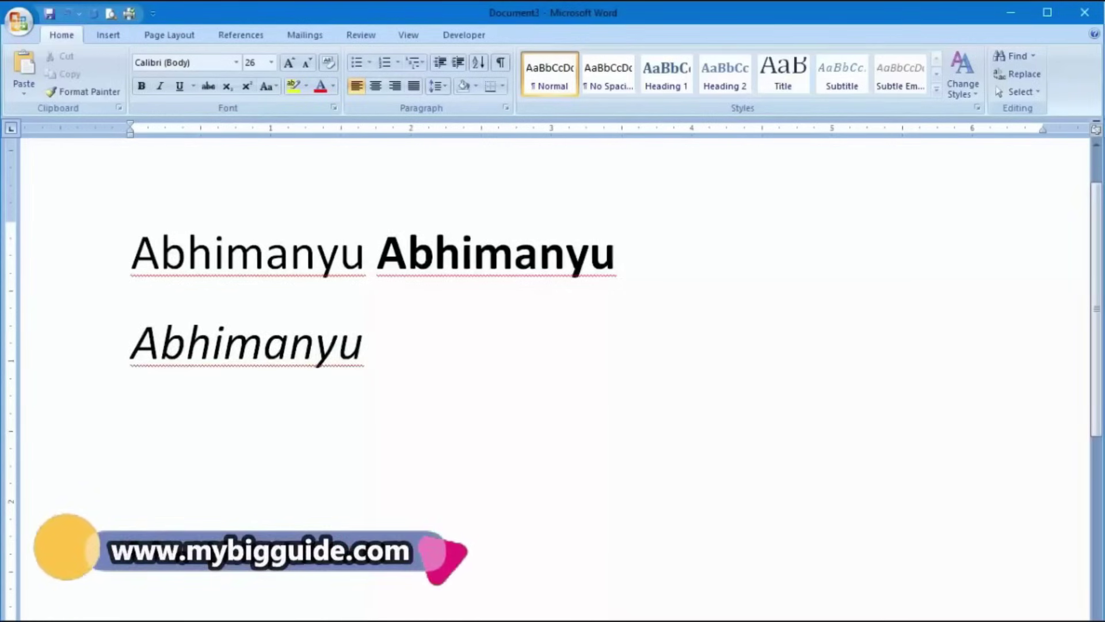
Add © after the italic Abhimanyu and ® after the bold one.
{"action": "key", "text": "Up"}
{"action": "key", "text": "End"}
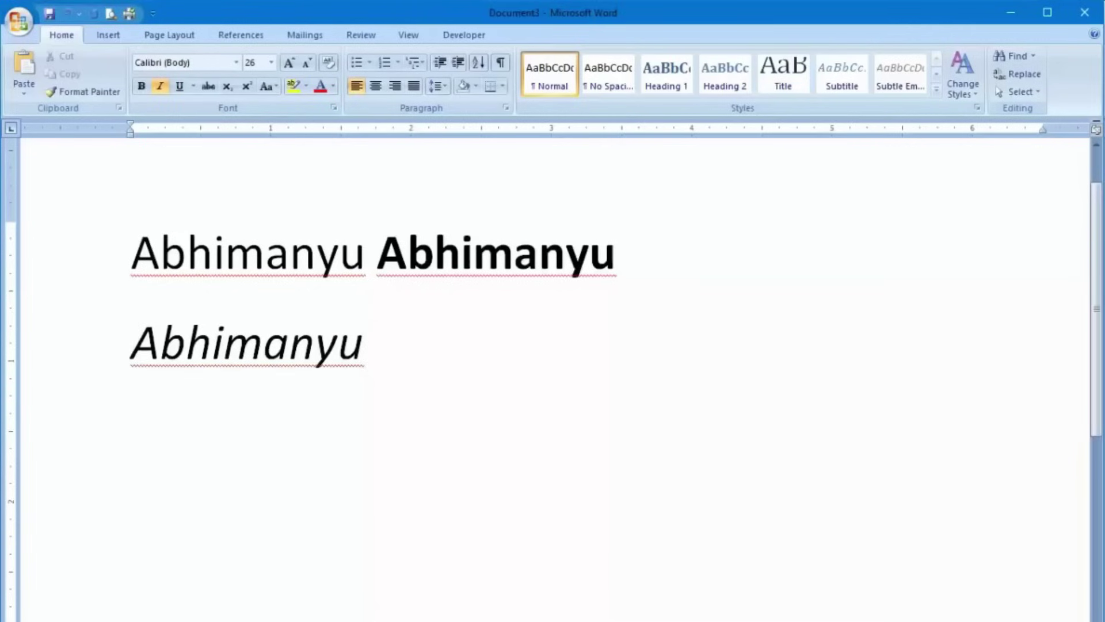
{"action": "type", "text": "(c"}
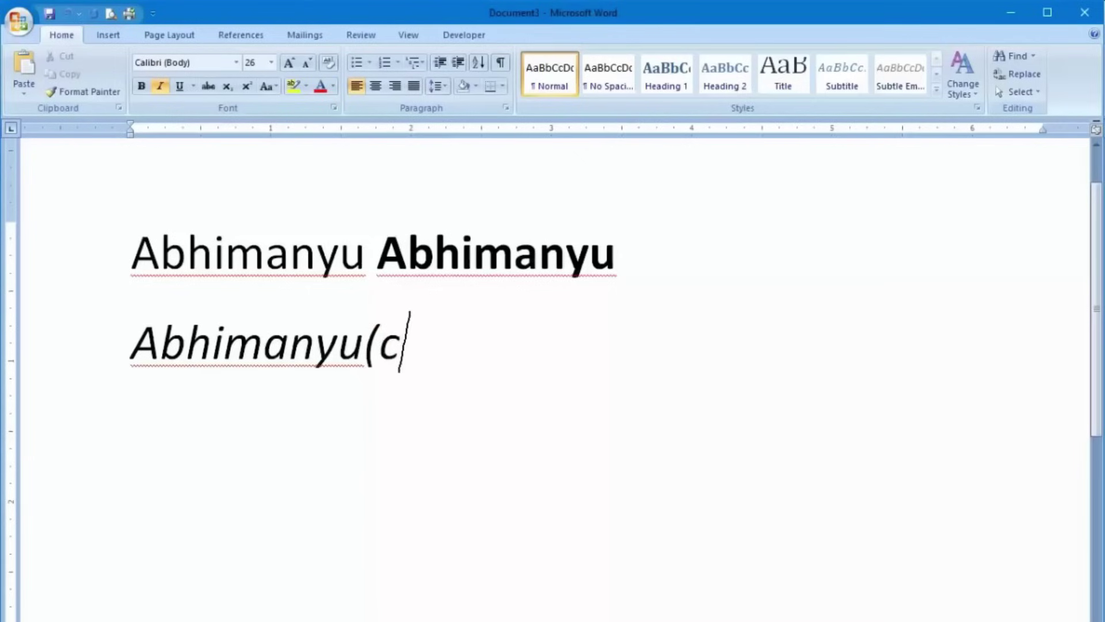
{"action": "type", "text": ")"}
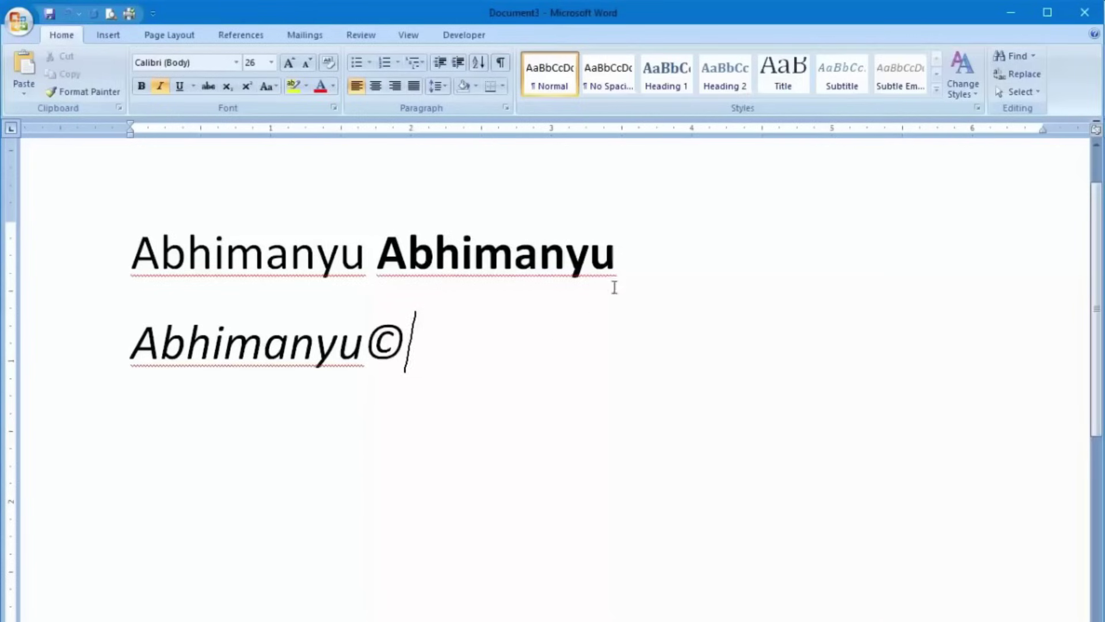
{"action": "left_click", "coordinate": [623, 262]}
{"action": "type", "text": "(r"}
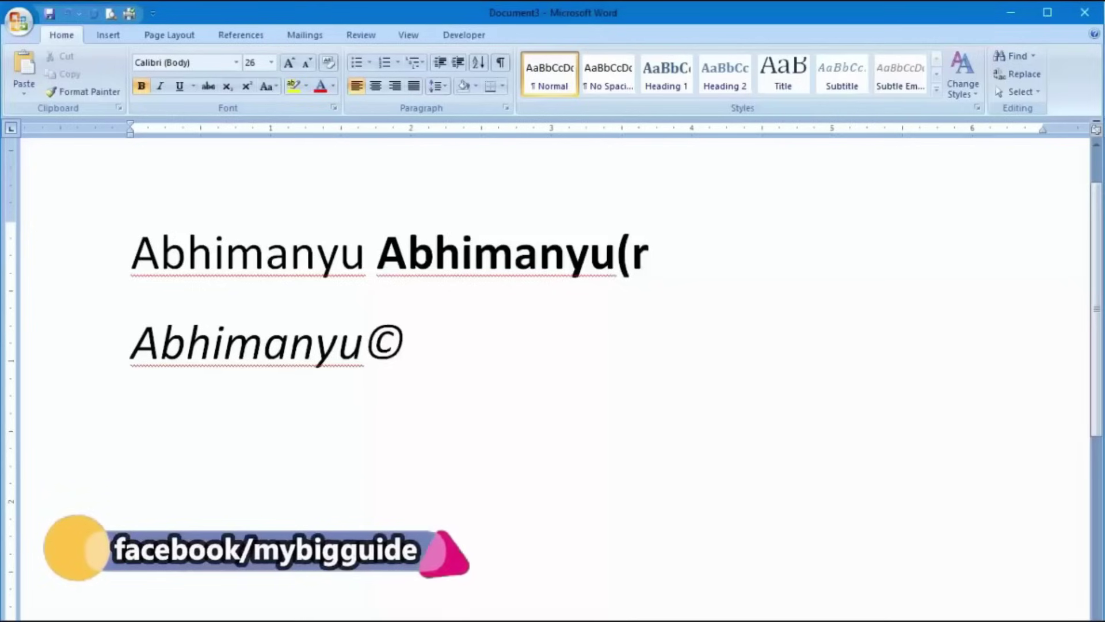
{"action": "type", "text": ")"}
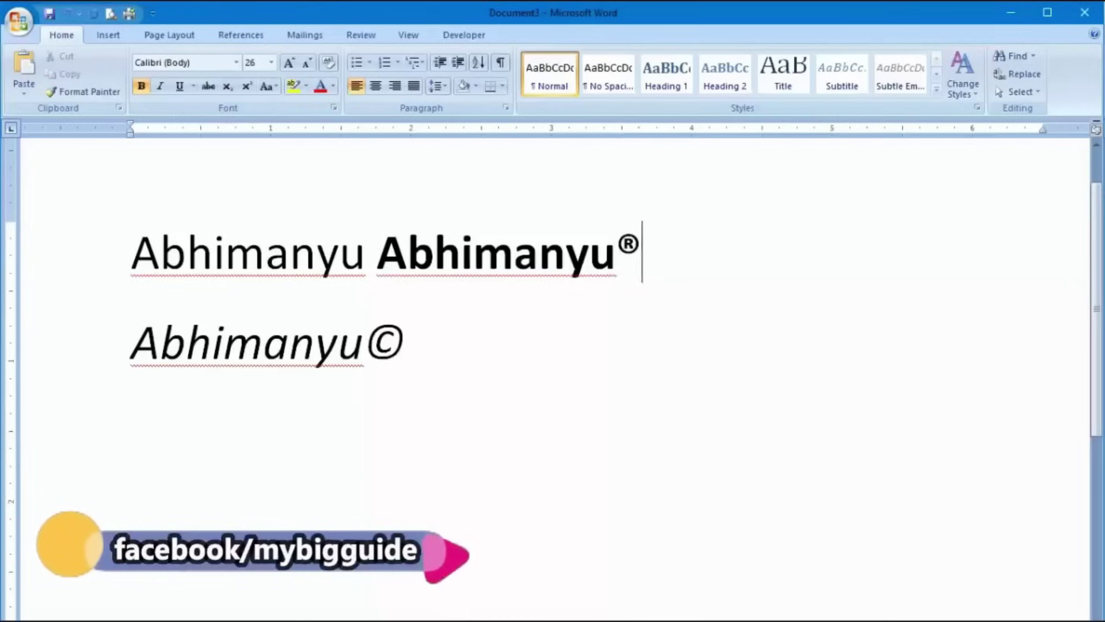
Type mybigguide(tm) on a new line to get Mybigguide™, then start a non-italic line.
{"action": "left_click", "coordinate": [383, 377]}
{"action": "key", "text": "Right"}
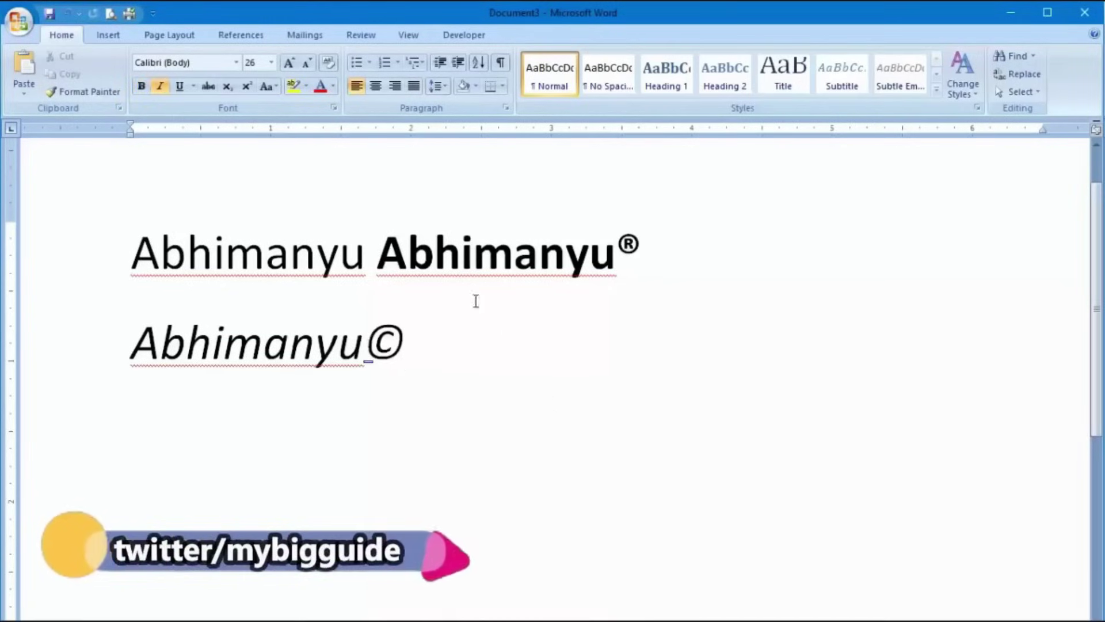
{"action": "key", "text": "Return"}
{"action": "type", "text": "mybiggu"}
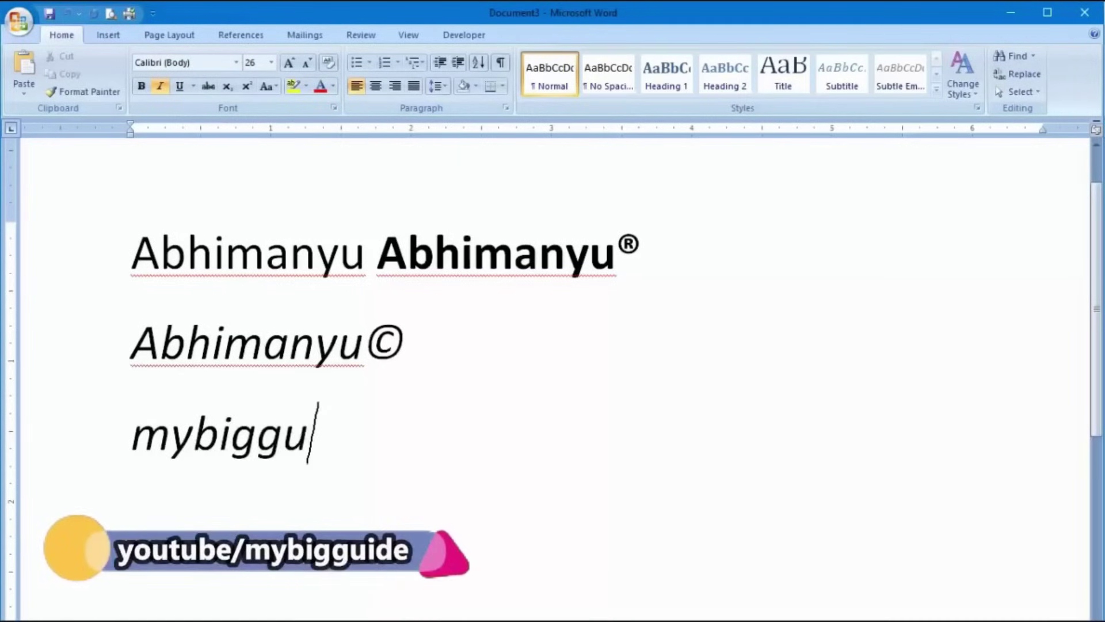
{"action": "type", "text": "ide"}
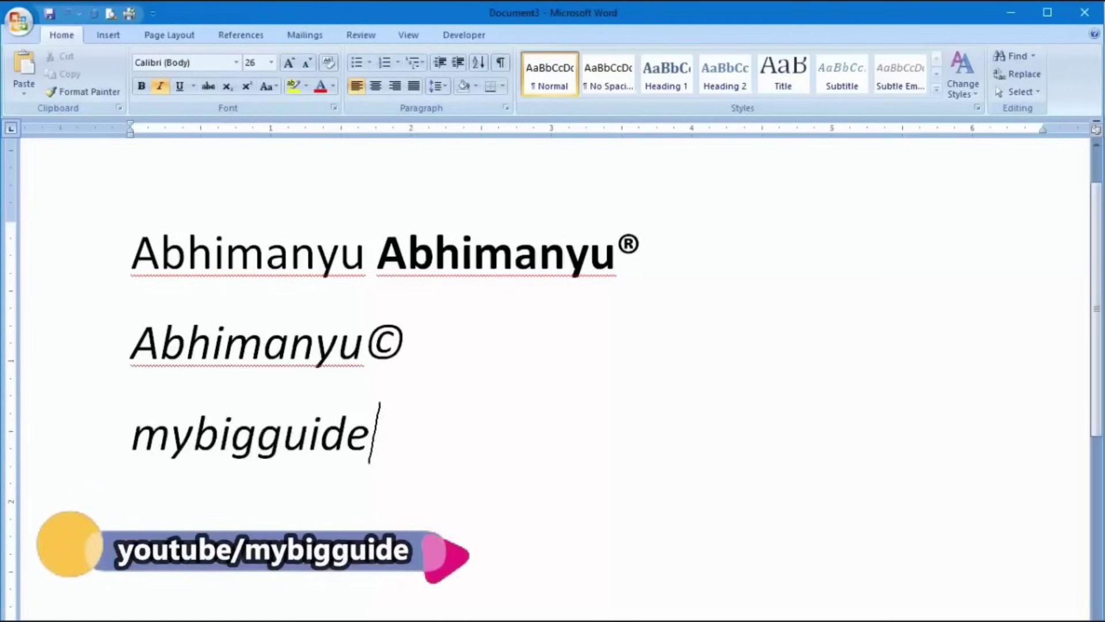
{"action": "type", "text": "(tm)"}
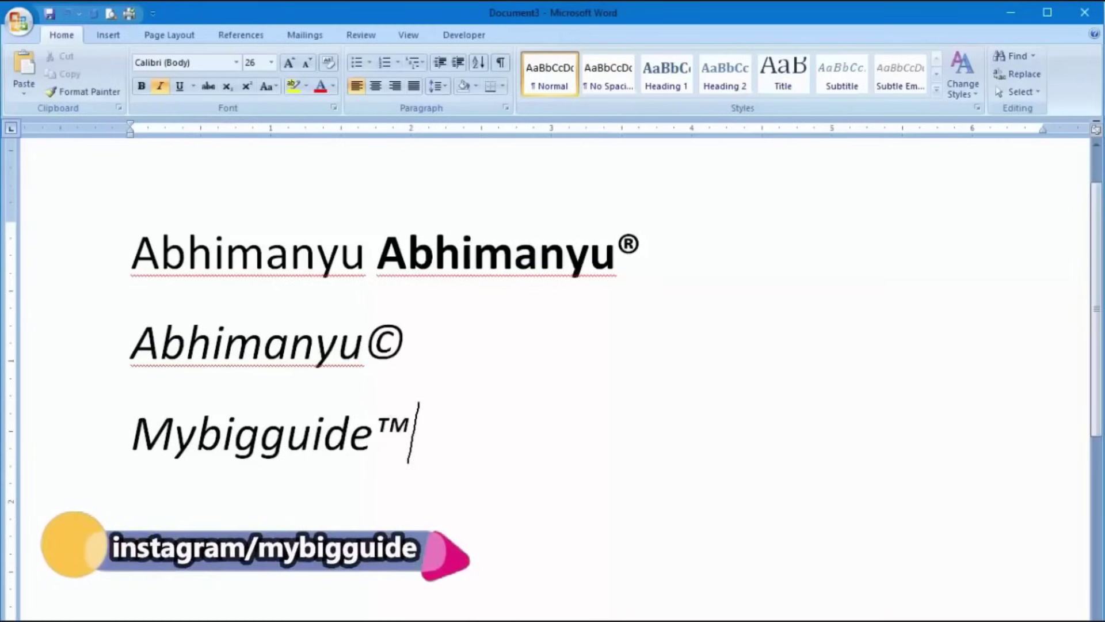
{"action": "key", "text": "Return"}
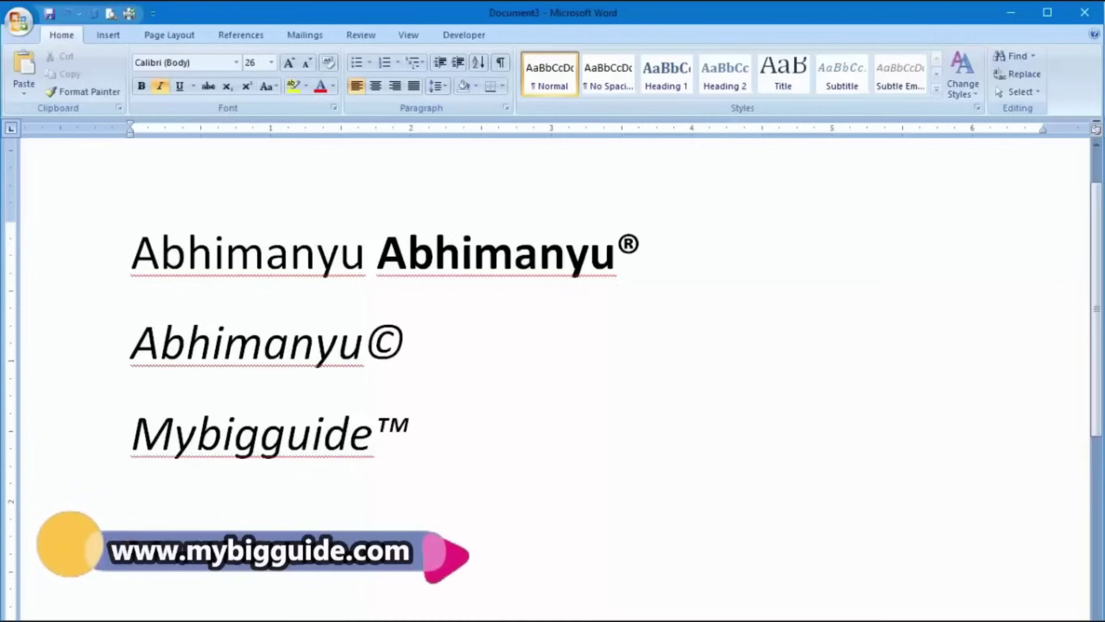
{"action": "key", "text": "ctrl+i"}
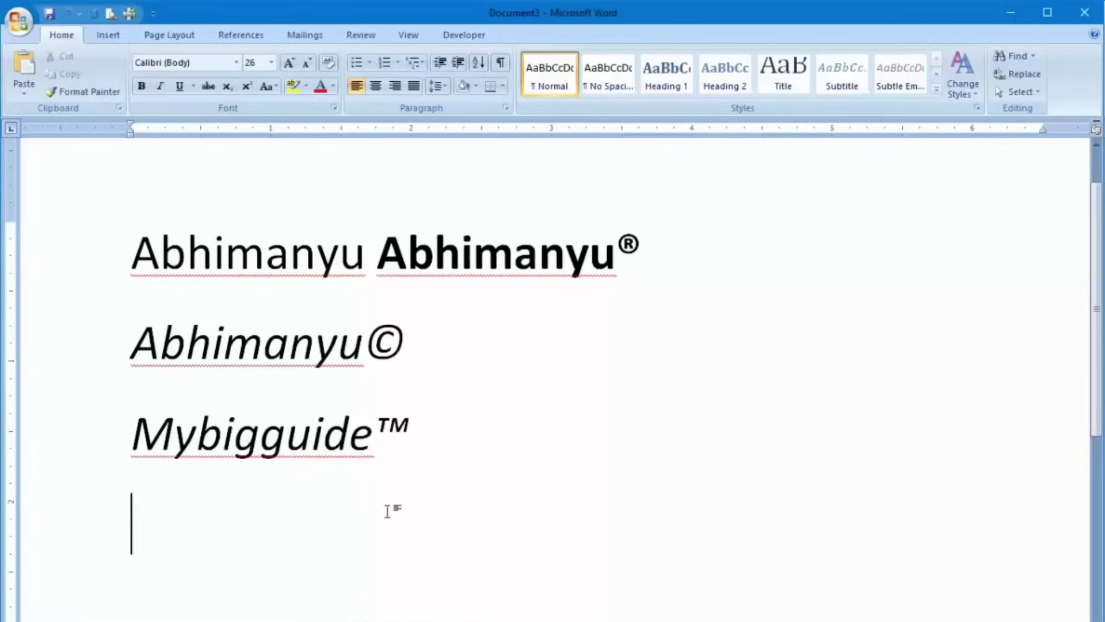
Type :( and :) to produce the ☹ and ☺ face symbols.
{"action": "type", "text": ":"}
{"action": "type", "text": "("}
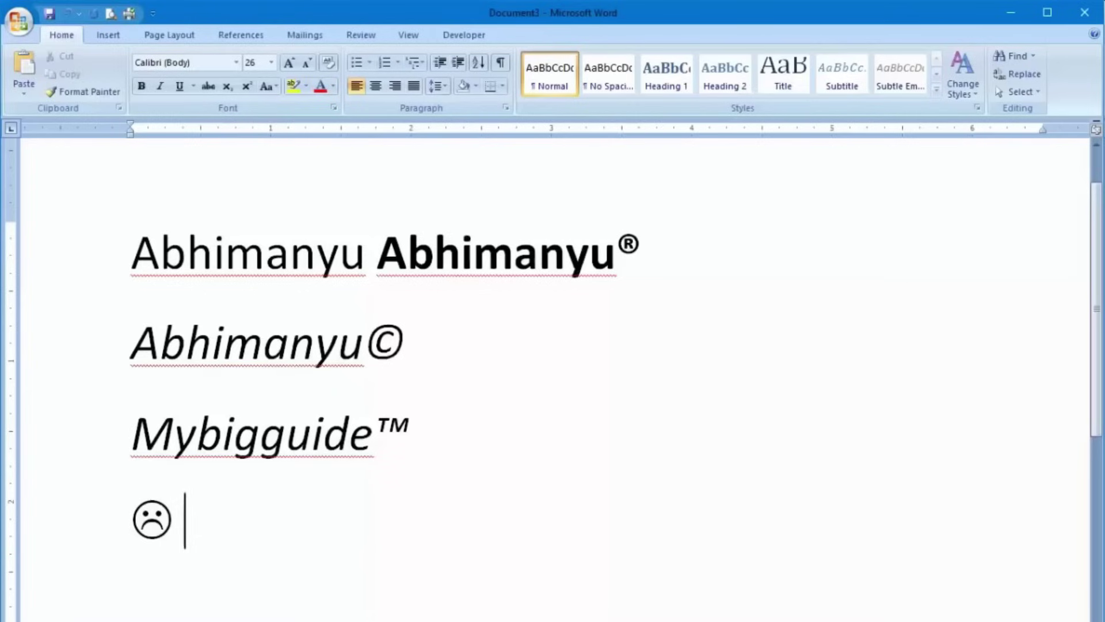
{"action": "type", "text": " :"}
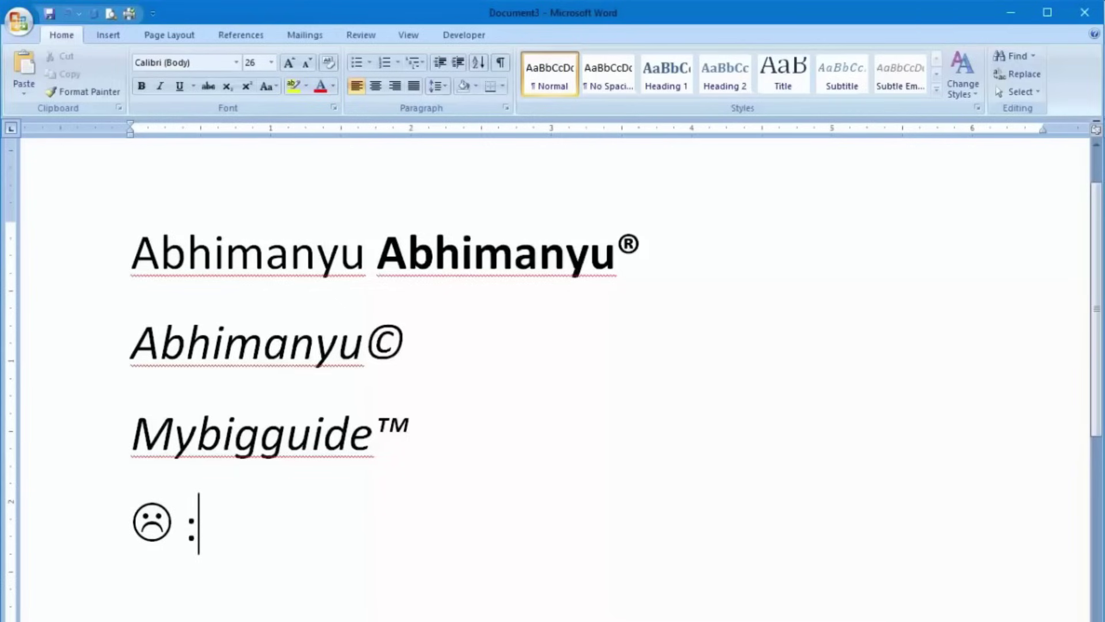
{"action": "type", "text": ")"}
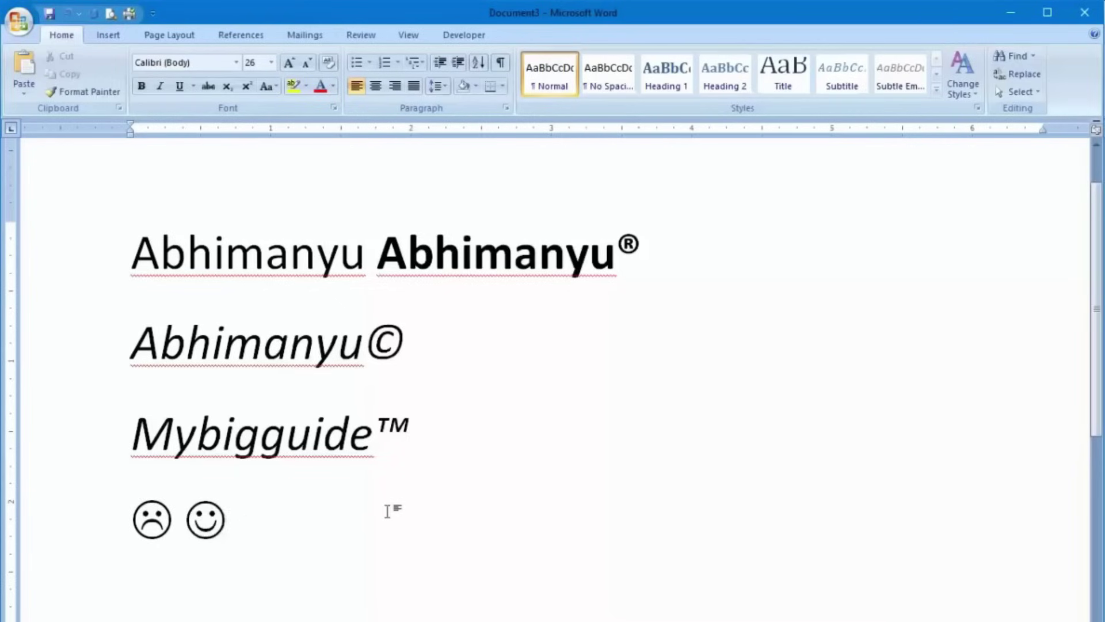
{"action": "scroll", "coordinate": [503, 543], "scroll_direction": "down", "scroll_amount": 2}
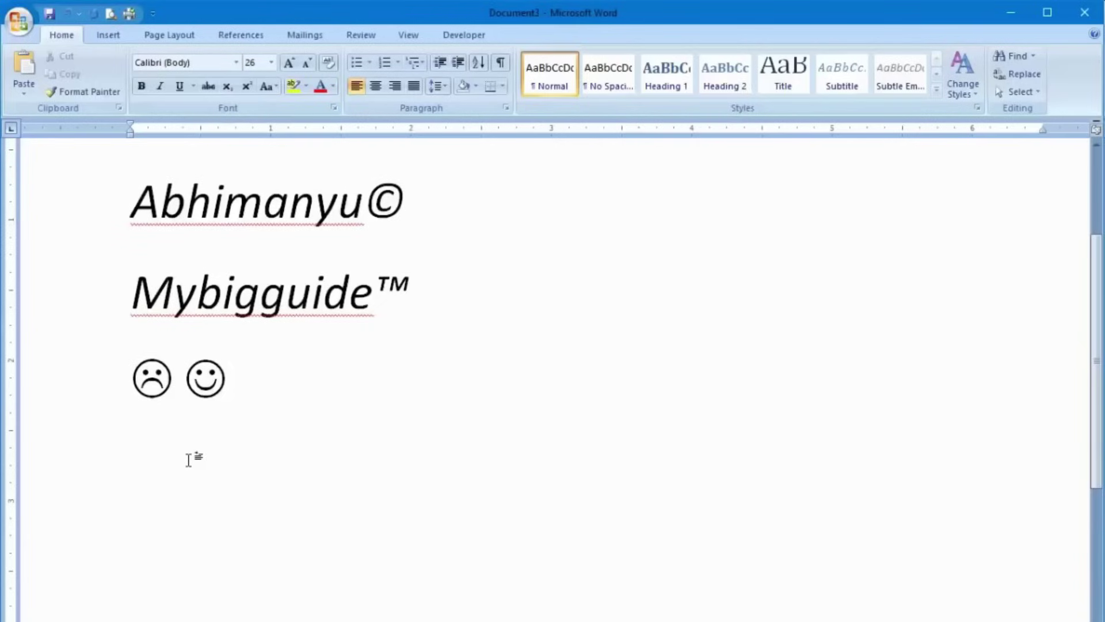
Type Pin, then draw two test rectangles from Insert > Shapes and delete them.
{"action": "type", "text": "Pin"}
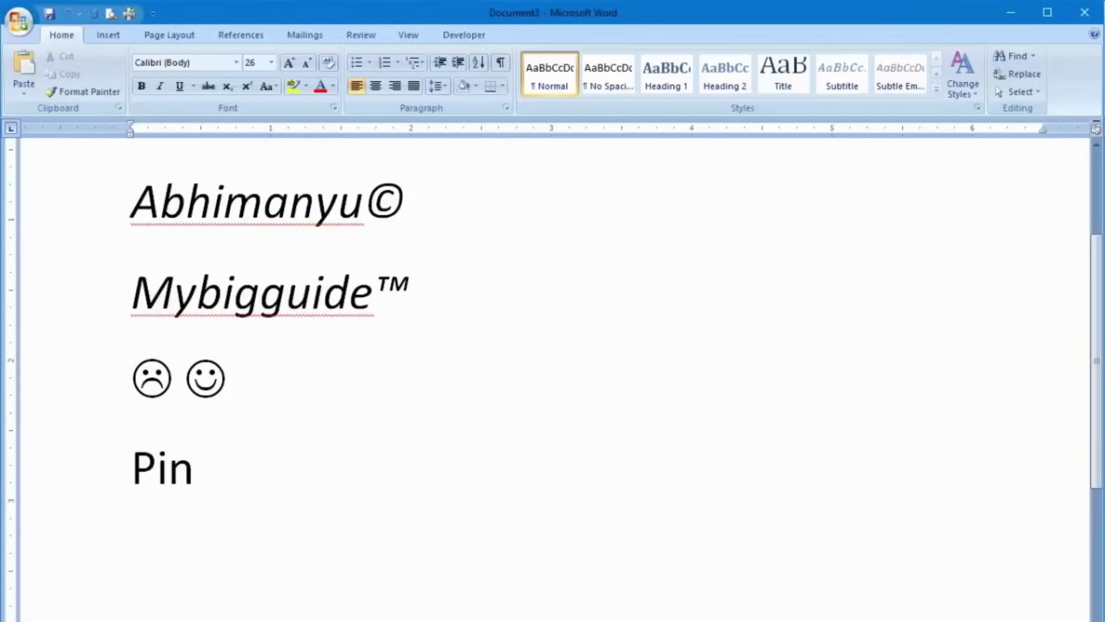
{"action": "left_click", "coordinate": [105, 33]}
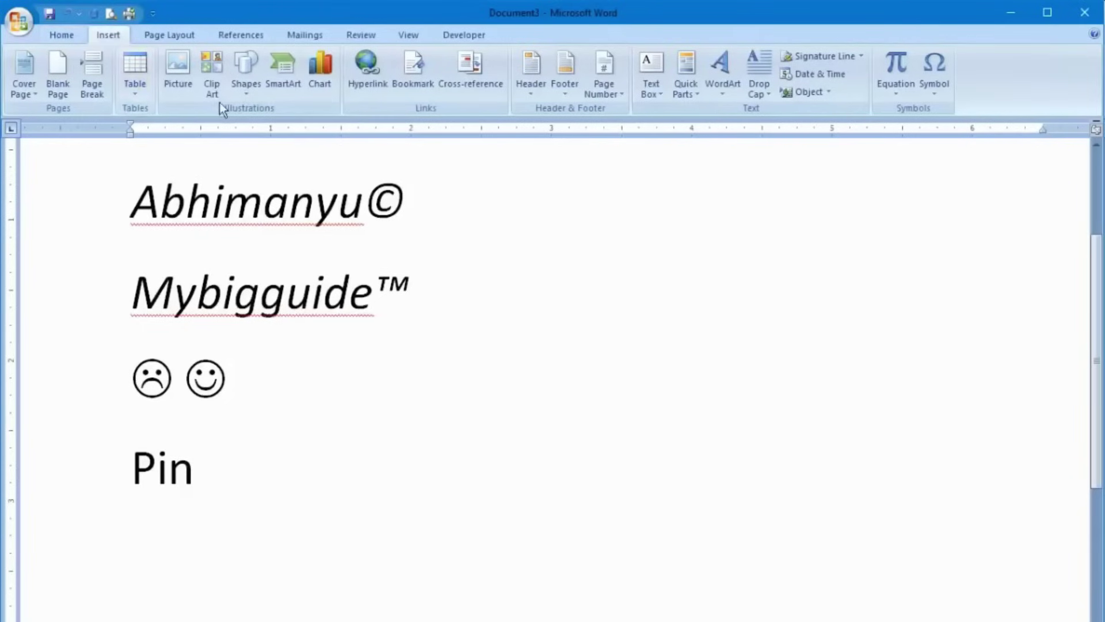
{"action": "left_click", "coordinate": [257, 93]}
{"action": "left_click", "coordinate": [288, 126]}
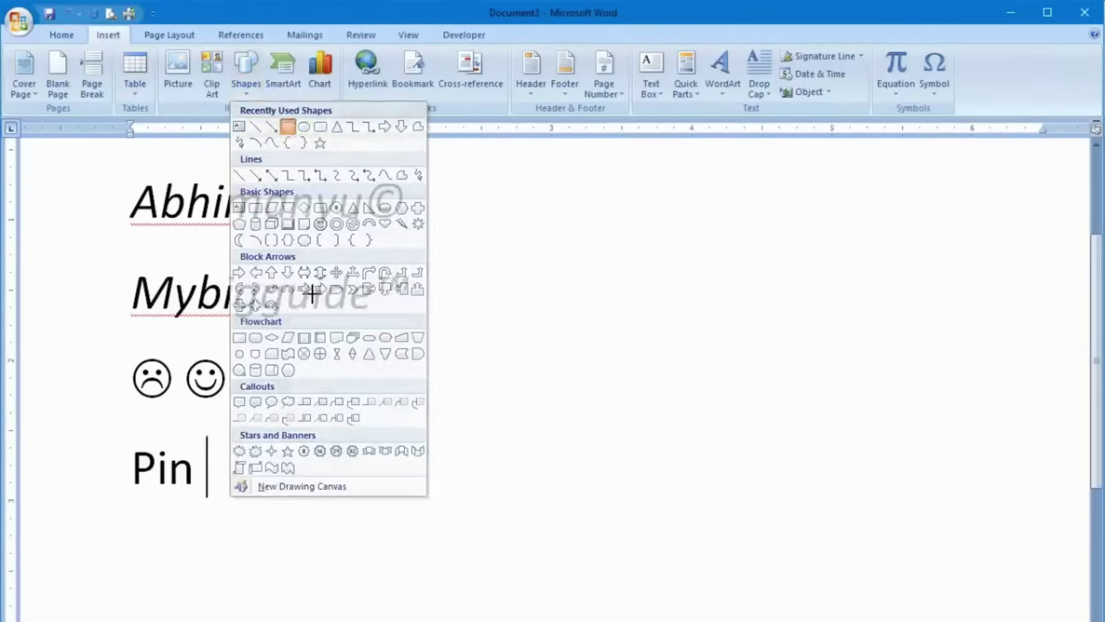
{"action": "left_click_drag", "start_coordinate": [205, 454], "coordinate": [239, 493]}
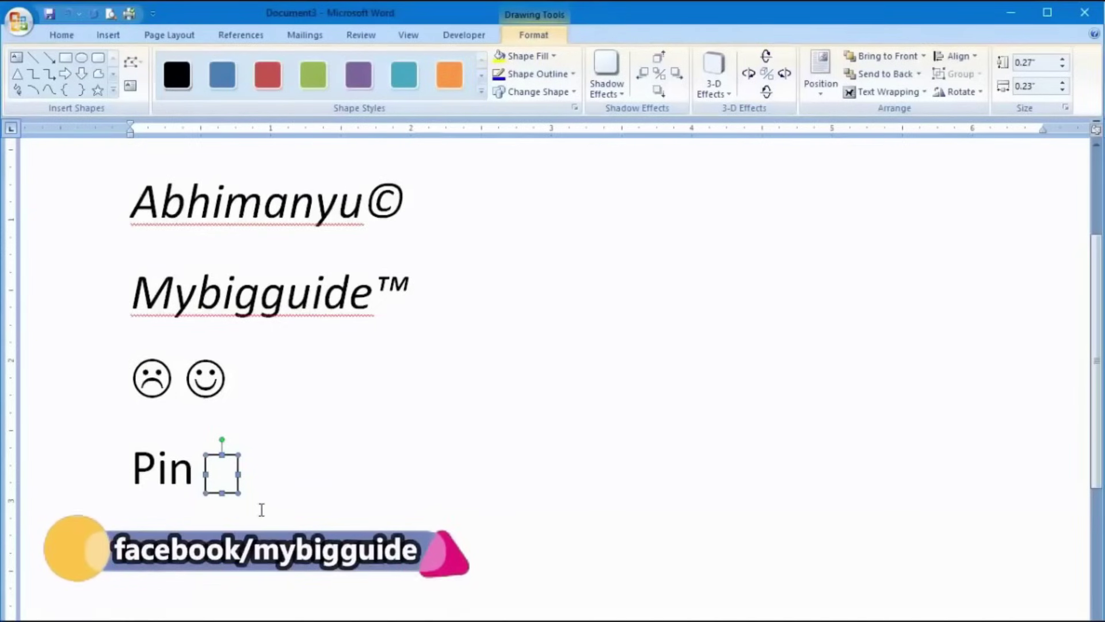
{"action": "key", "text": "ctrl+d"}
{"action": "left_click_drag", "start_coordinate": [256, 479], "coordinate": [274, 449]}
{"action": "left_click", "coordinate": [303, 468]}
{"action": "left_click", "coordinate": [229, 473]}
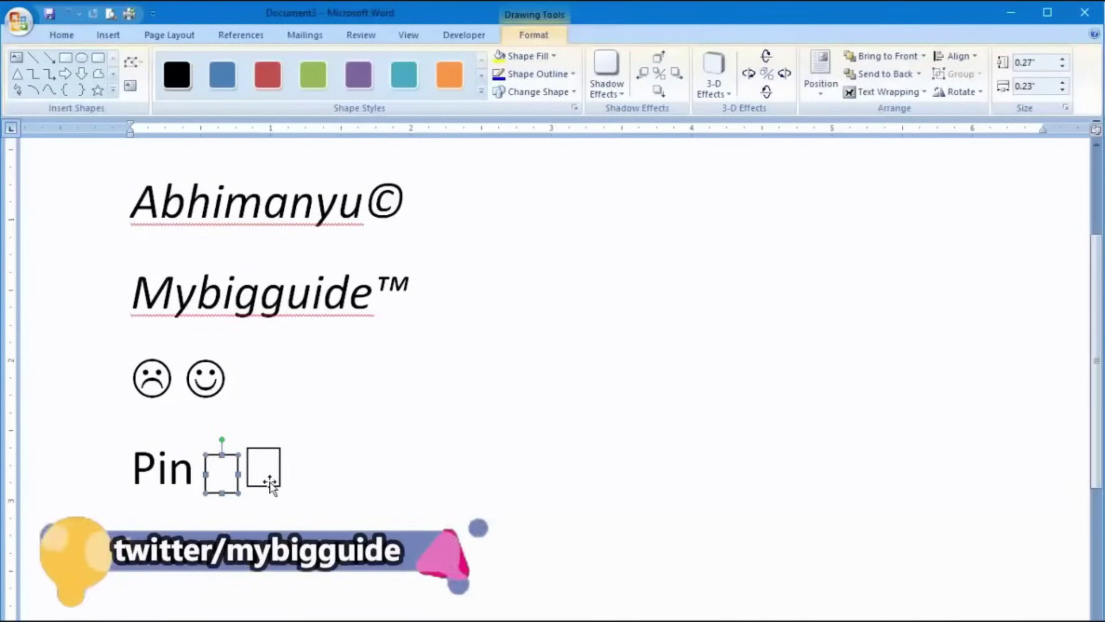
{"action": "key", "text": "Delete"}
{"action": "left_click", "coordinate": [271, 482]}
{"action": "key", "text": "Delete"}
Insert a box character with \box after Pin and resize it with Grow/Shrink Font.
{"action": "left_click", "coordinate": [226, 471]}
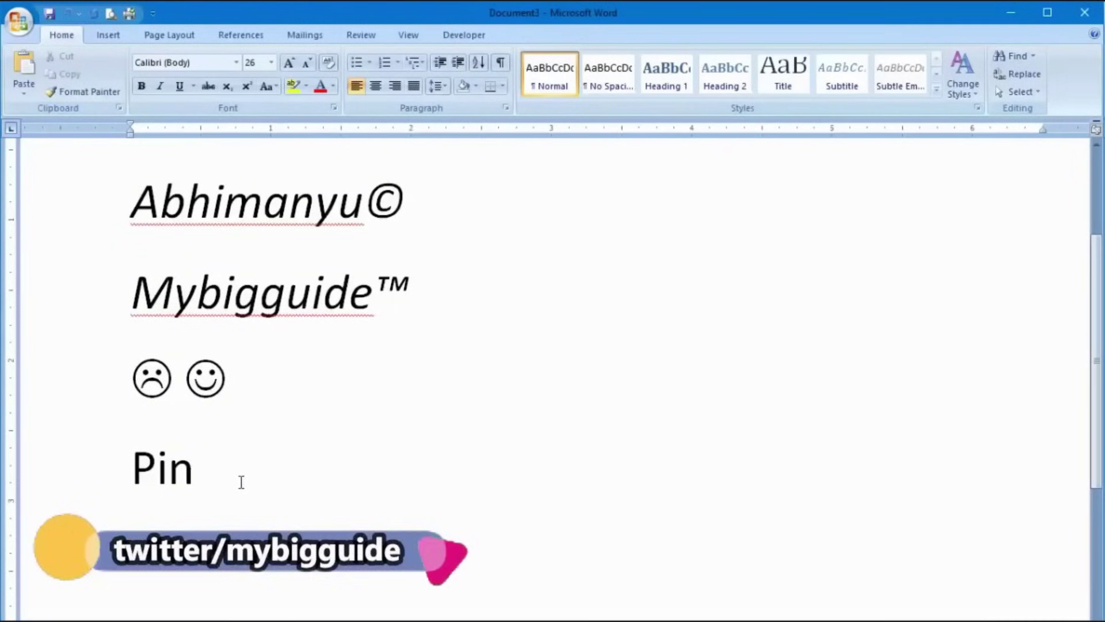
{"action": "type", "text": "\\box"}
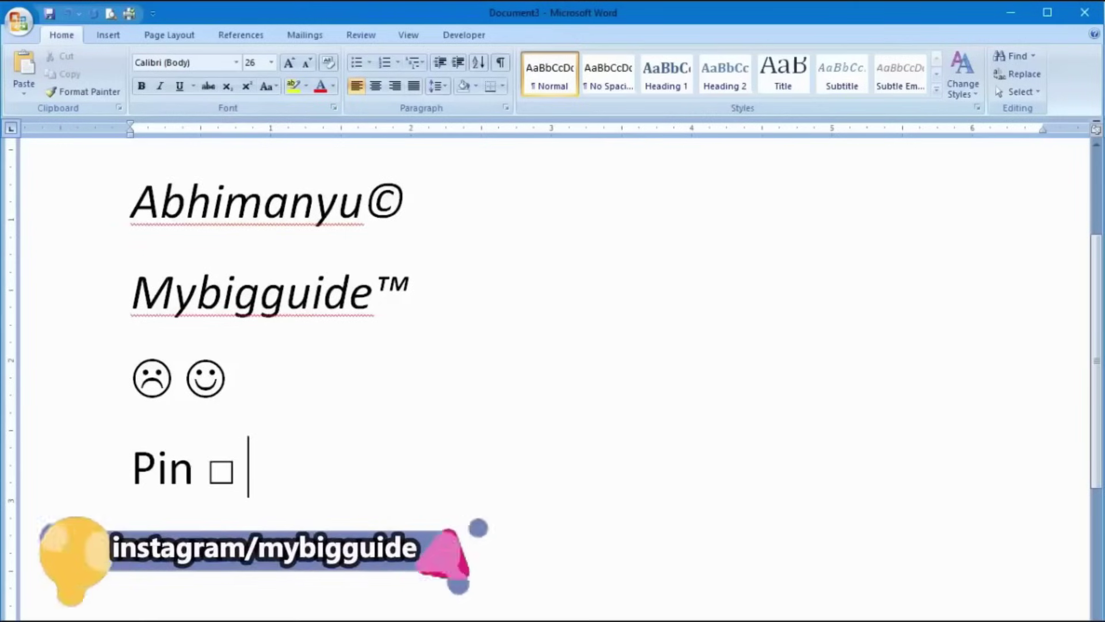
{"action": "double_click", "coordinate": [222, 472]}
{"action": "key", "text": "ctrl+c"}
{"action": "left_click", "coordinate": [286, 62]}
{"action": "left_click", "coordinate": [286, 61]}
{"action": "left_click", "coordinate": [286, 61]}
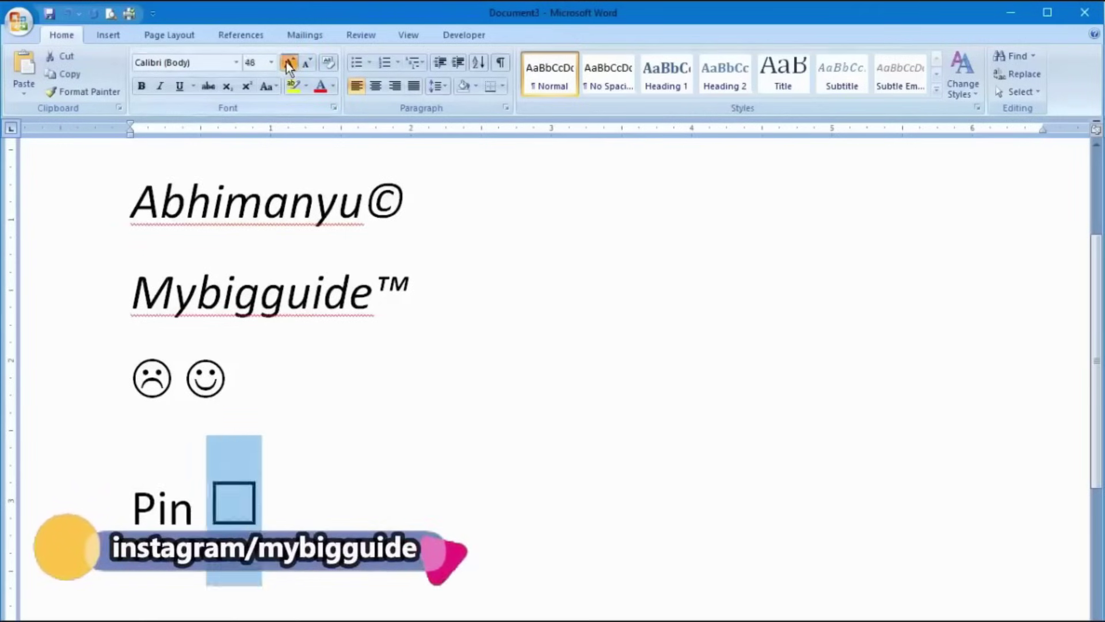
{"action": "left_click", "coordinate": [286, 61]}
{"action": "left_click", "coordinate": [306, 67]}
{"action": "left_click", "coordinate": [305, 67]}
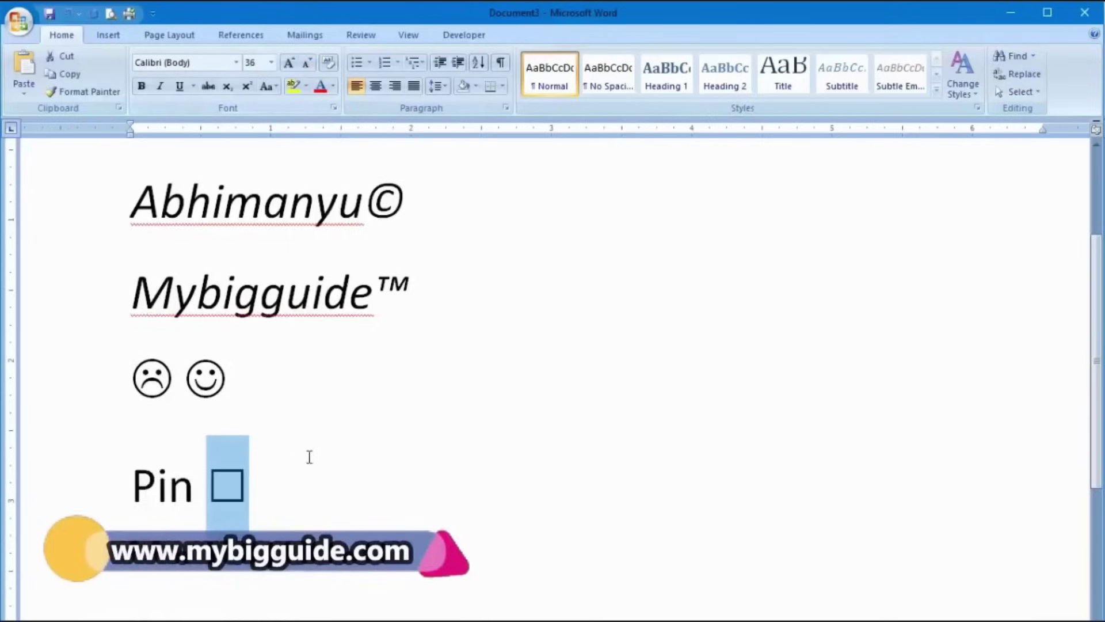
Paste copies to make a row of six boxes and remove the extra space between them.
{"action": "left_click", "coordinate": [271, 496]}
{"action": "key", "text": "ctrl+v"}
{"action": "key", "text": "ctrl+v"}
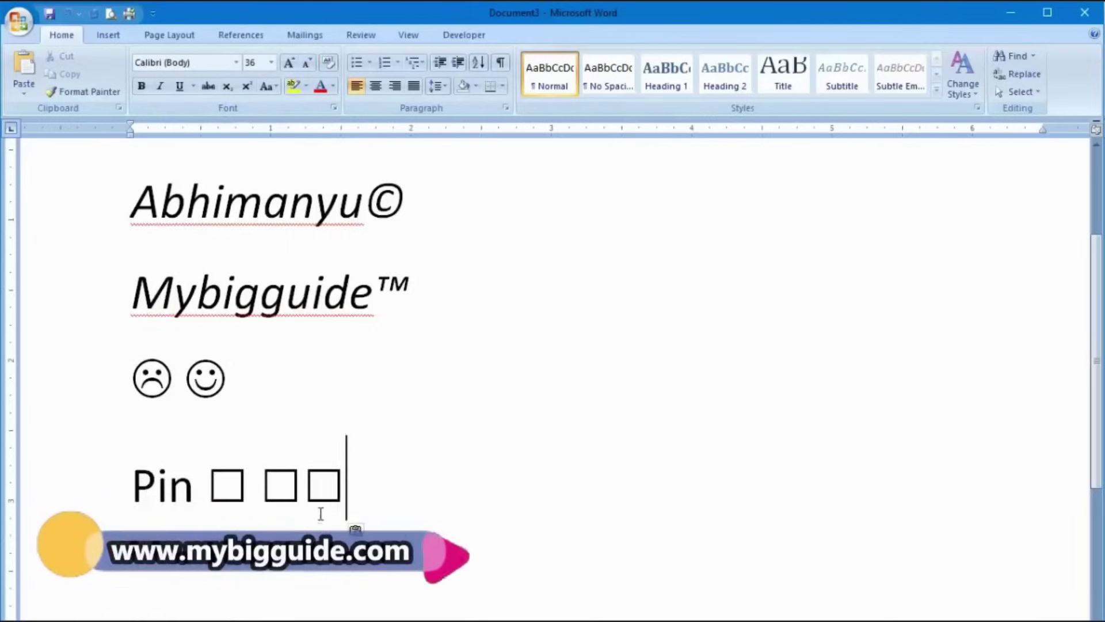
{"action": "key", "text": "ctrl+v"}
{"action": "key", "text": "ctrl+v"}
{"action": "key", "text": "ctrl+v"}
{"action": "double_click", "coordinate": [257, 487]}
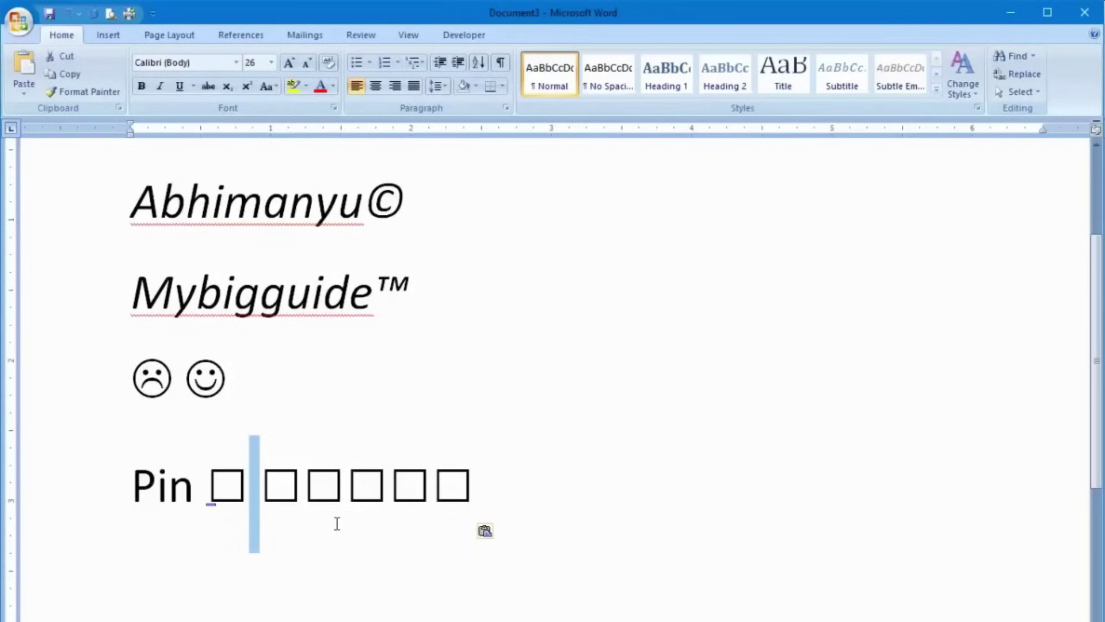
{"action": "key", "text": "BackSpace"}
{"action": "left_click", "coordinate": [511, 499]}
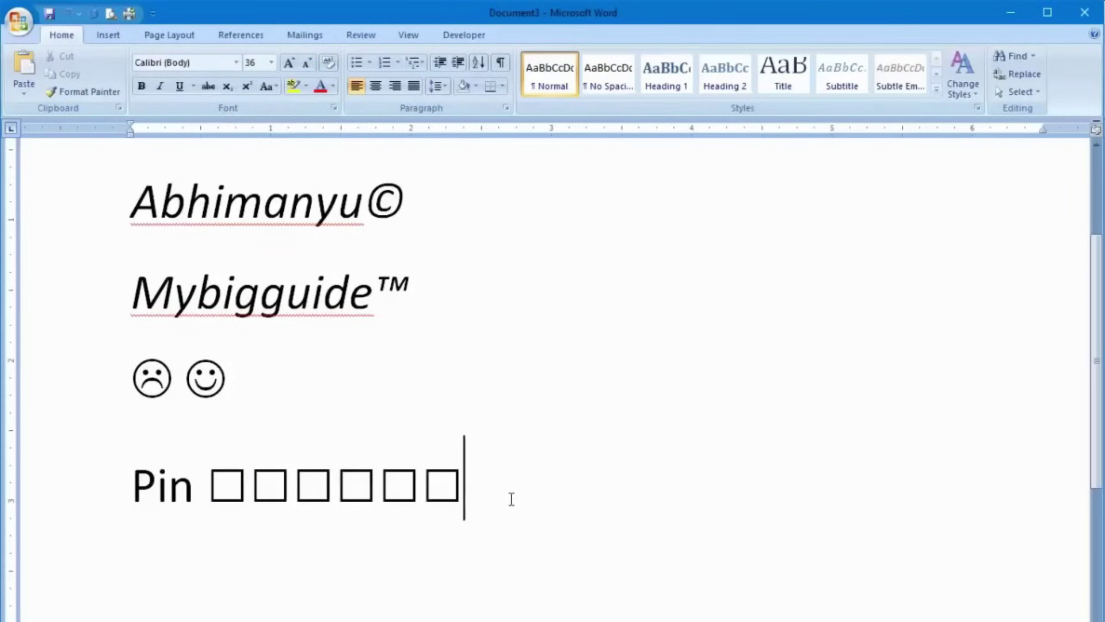
Enter <-- and --> on a new line to get the ←→ arrows, then start another line.
{"action": "key", "text": "Return"}
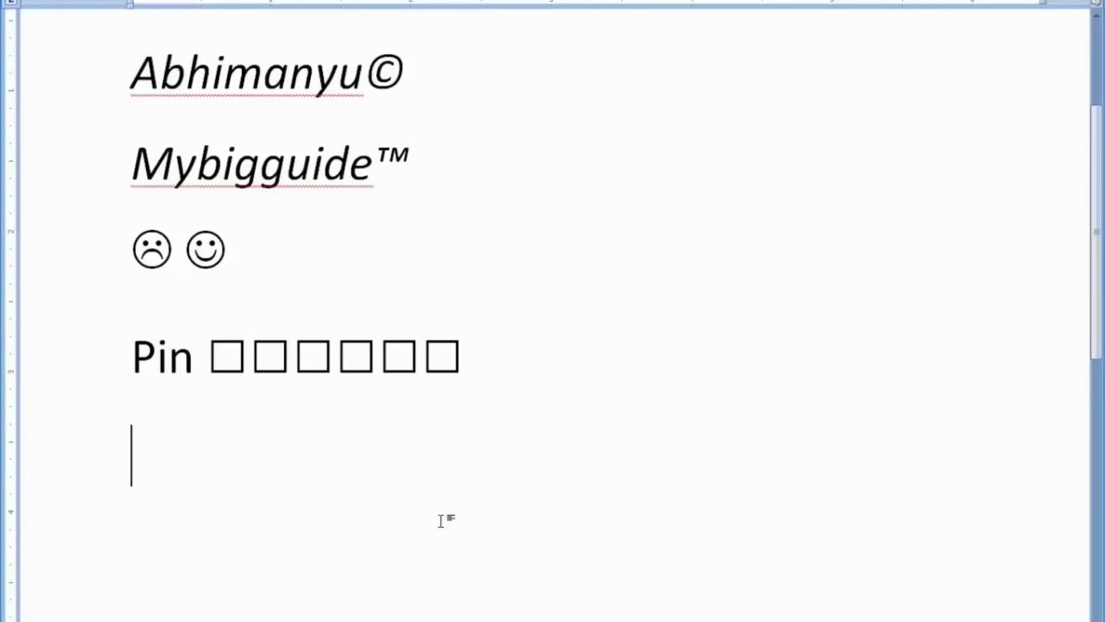
{"action": "type", "text": "<--"}
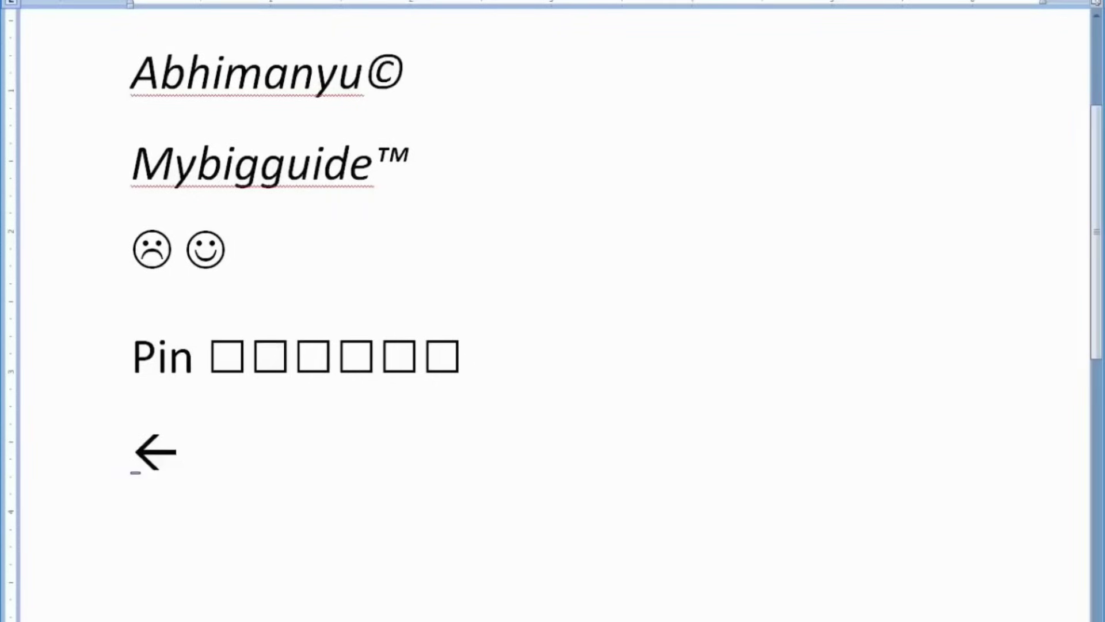
{"action": "type", "text": "-->"}
{"action": "key", "text": "Return"}
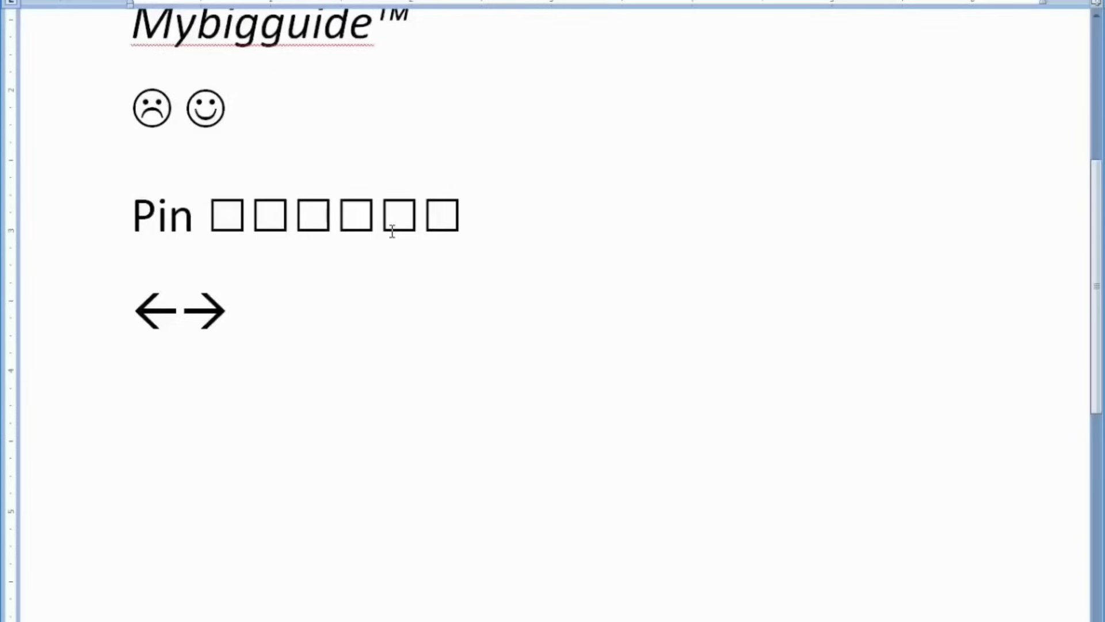
Type \doubleA and \doublea to produce 𝔸 and 𝕒, drop the trailing space, and add a line.
{"action": "type", "text": "\\"}
{"action": "type", "text": "do"}
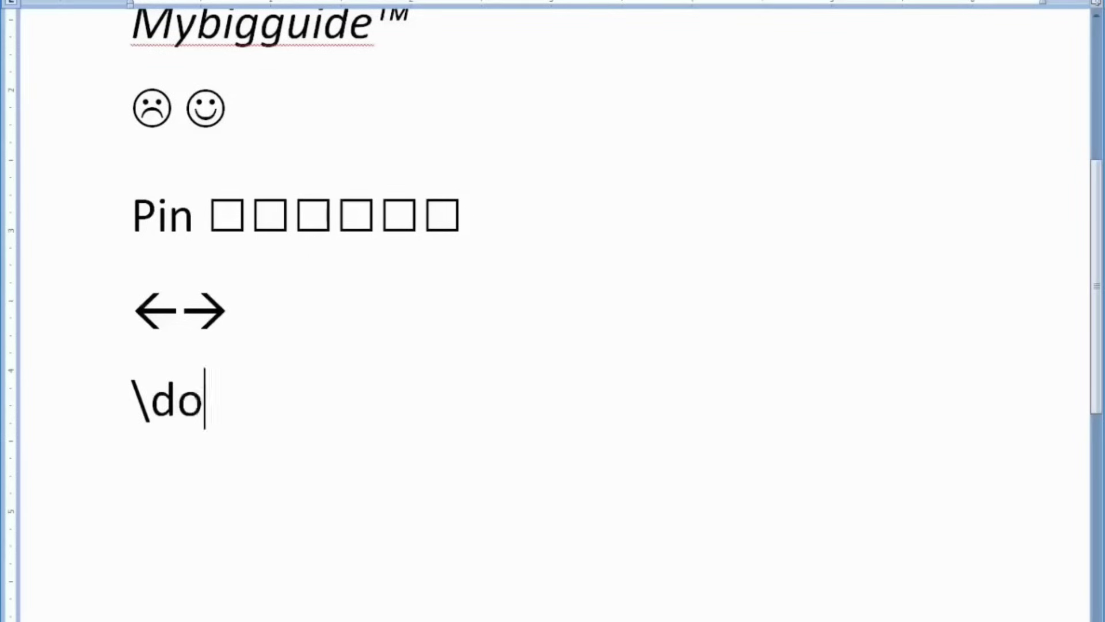
{"action": "type", "text": "uble"}
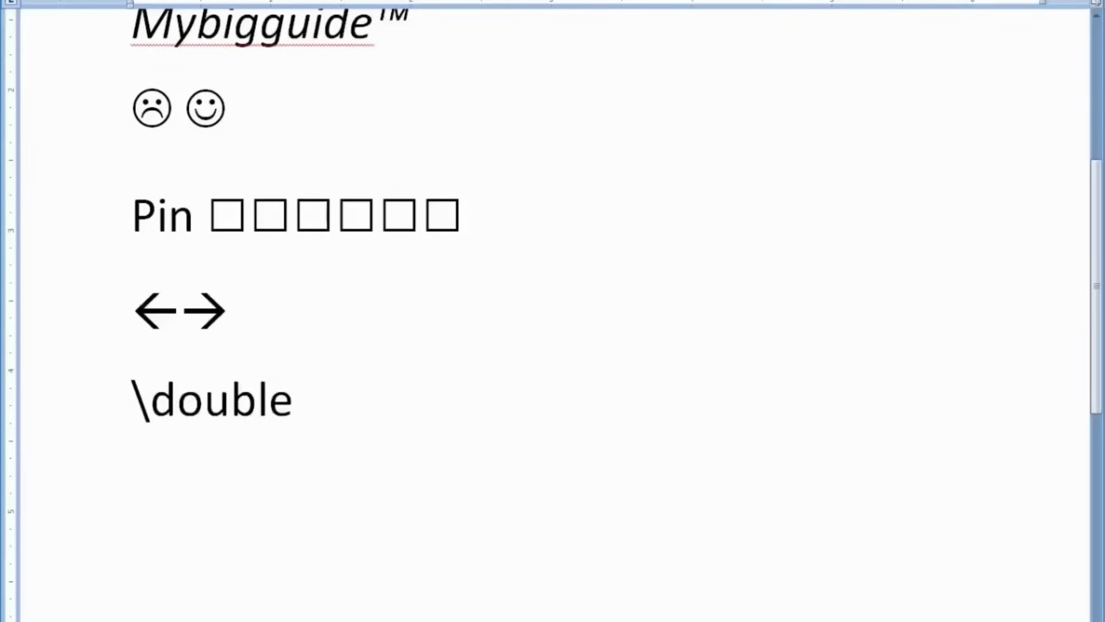
{"action": "type", "text": "A"}
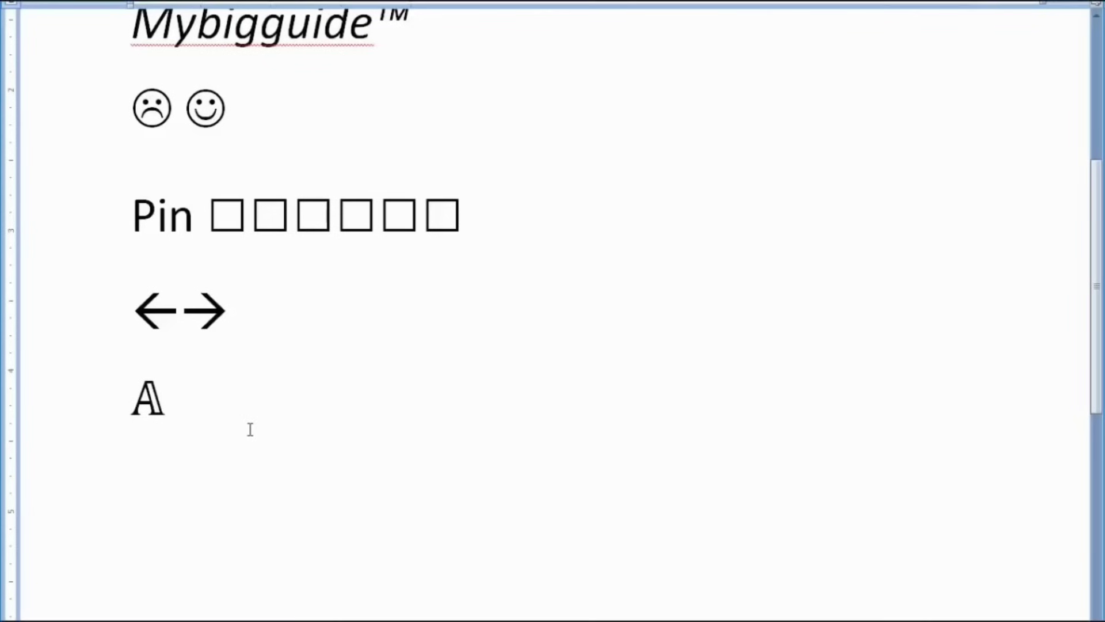
{"action": "type", "text": "\\"}
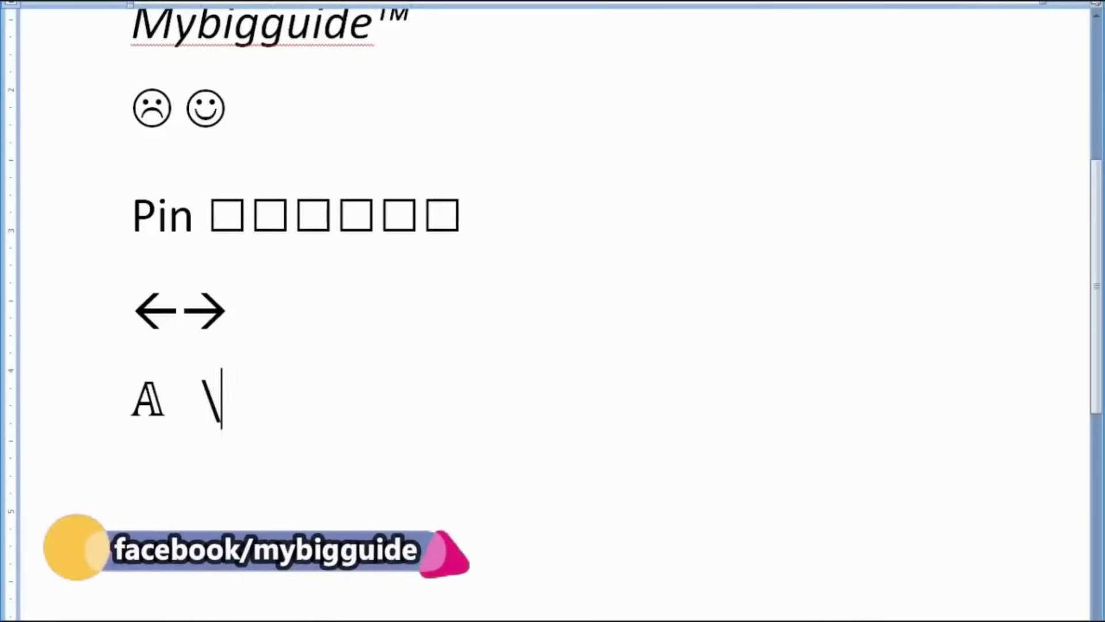
{"action": "type", "text": "doublea"}
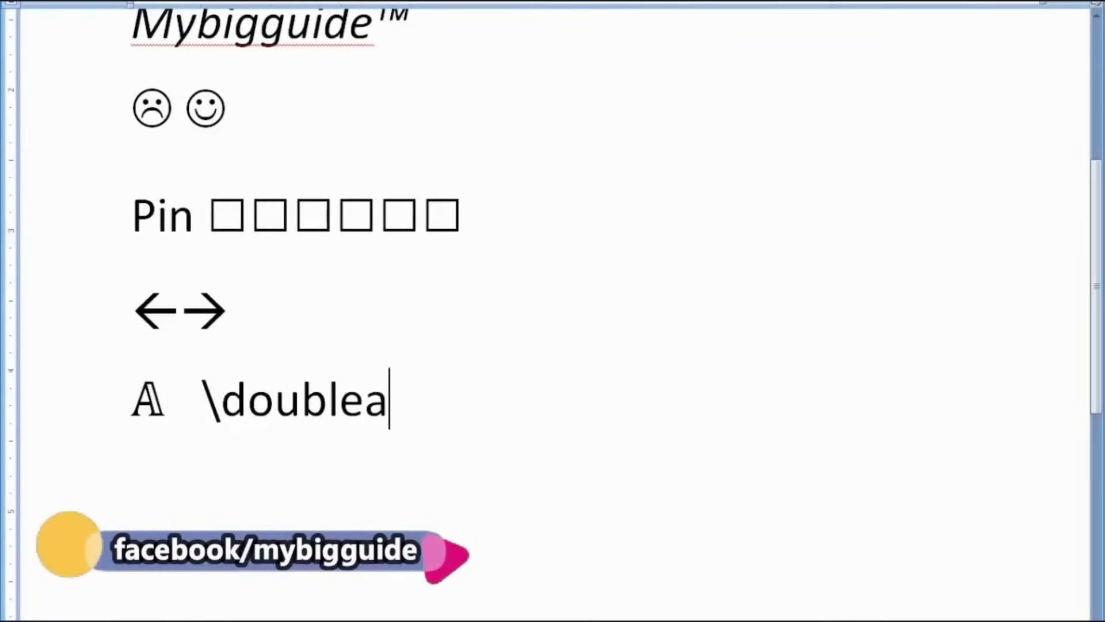
{"action": "key", "text": "space"}
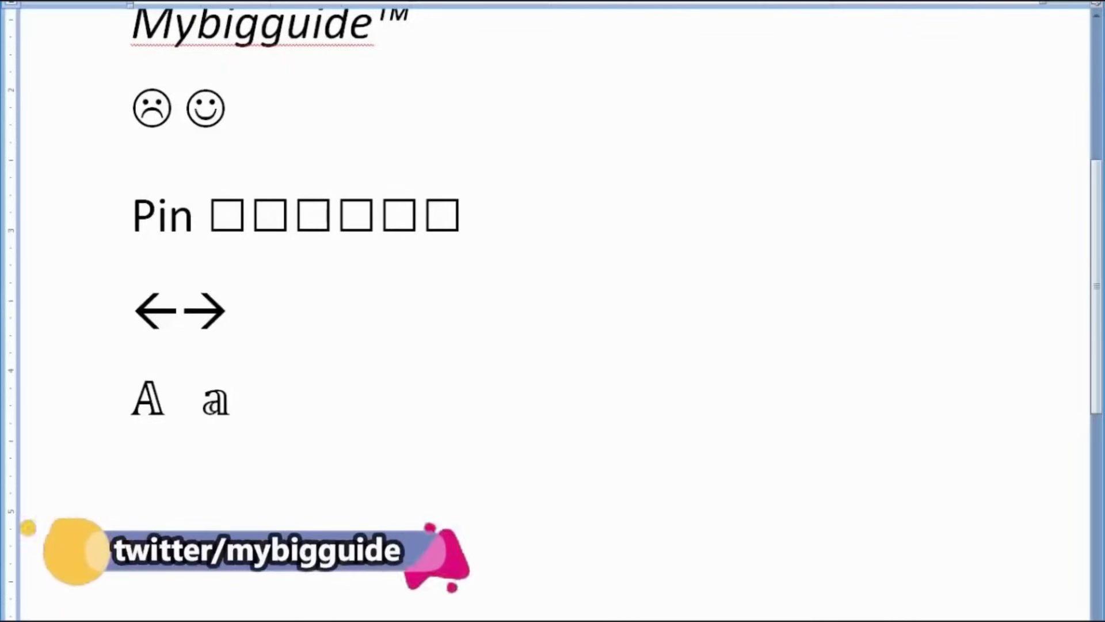
{"action": "key", "text": "BackSpace"}
{"action": "key", "text": "Return"}
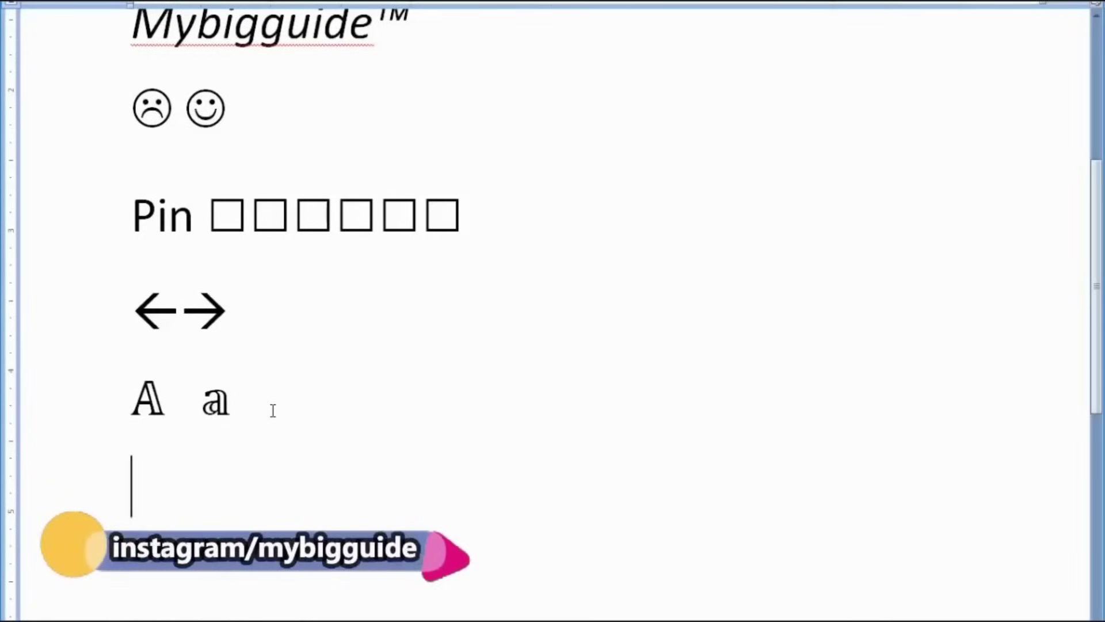
Add Fraktur 𝔟 beside 𝔄 using \frakturb, then script capital 𝒜 on the next line using \scriptA.
{"action": "type", "text": "\\"}
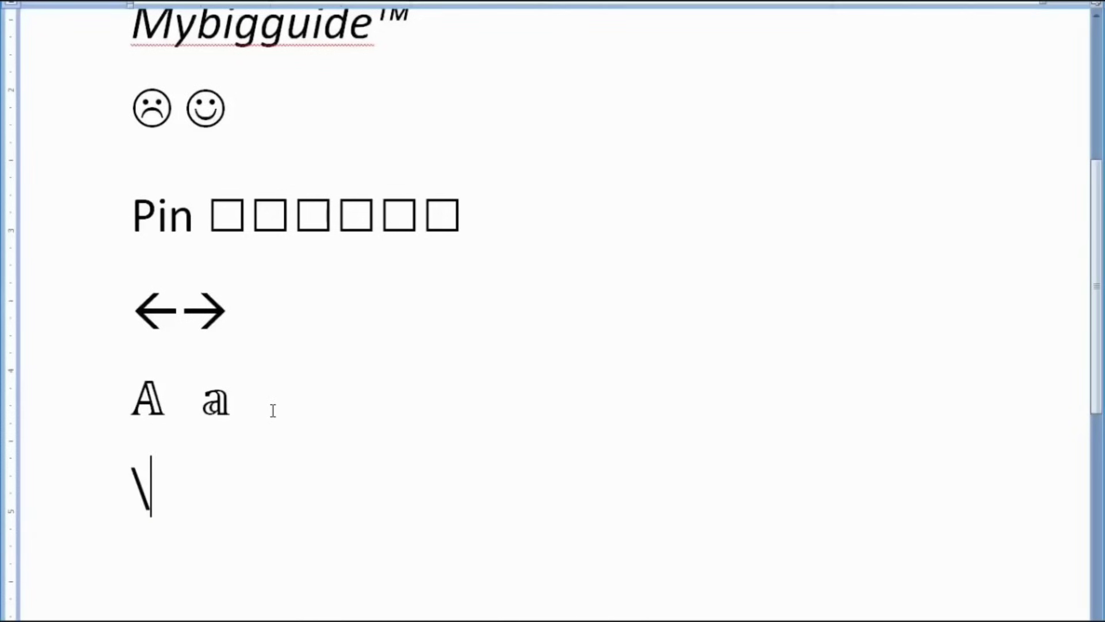
{"action": "type", "text": "frakt"}
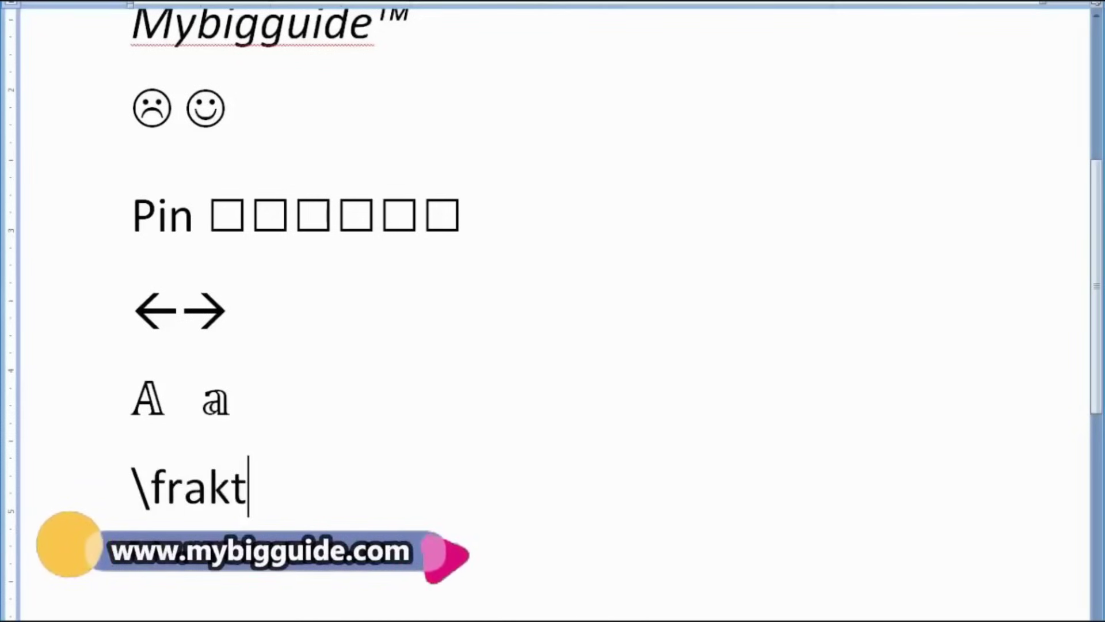
{"action": "type", "text": "ur"}
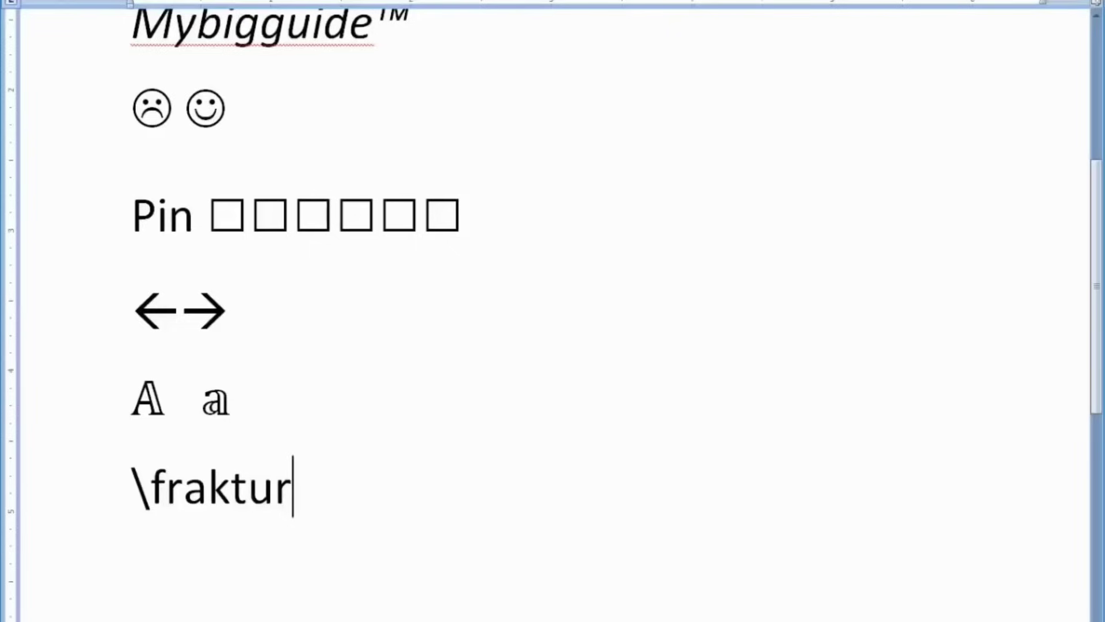
{"action": "type", "text": "A"}
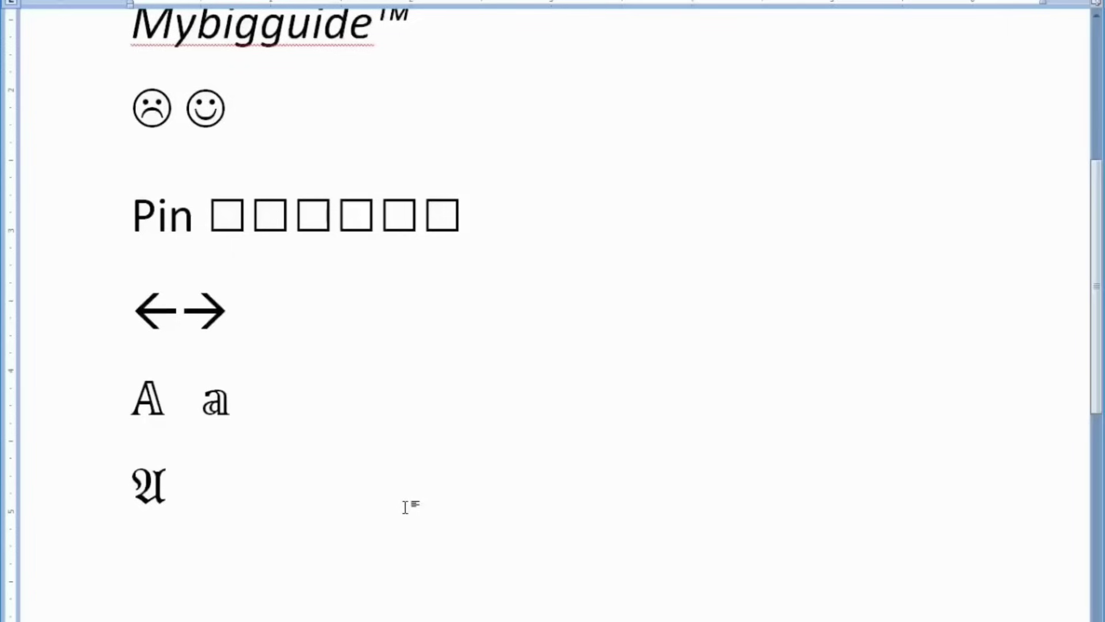
{"action": "type", "text": "\\"}
{"action": "type", "text": "fra"}
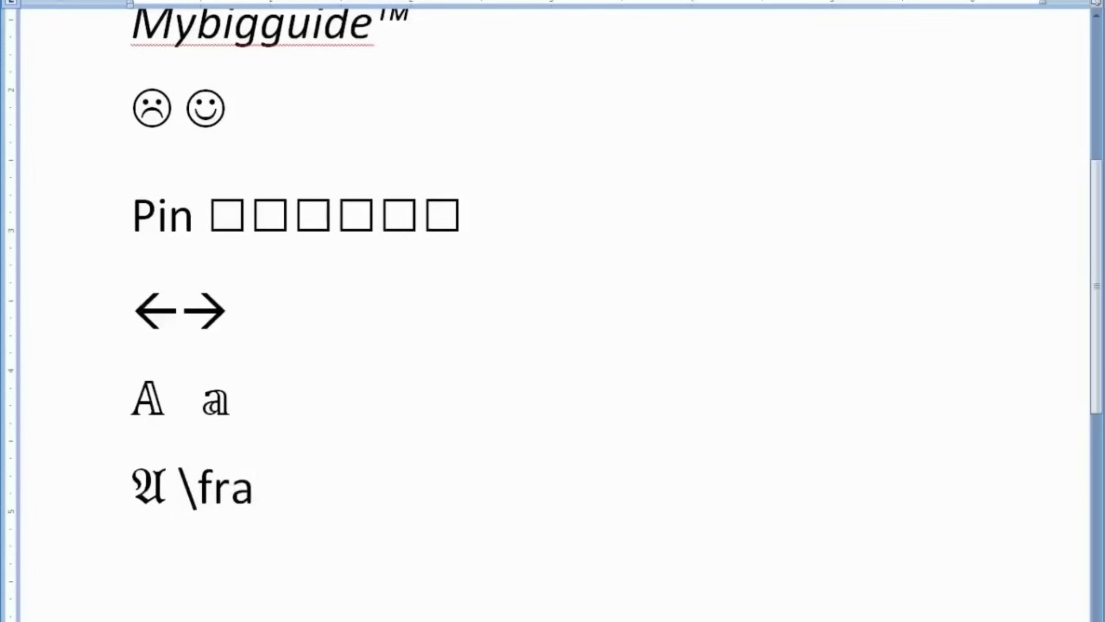
{"action": "type", "text": "ktur"}
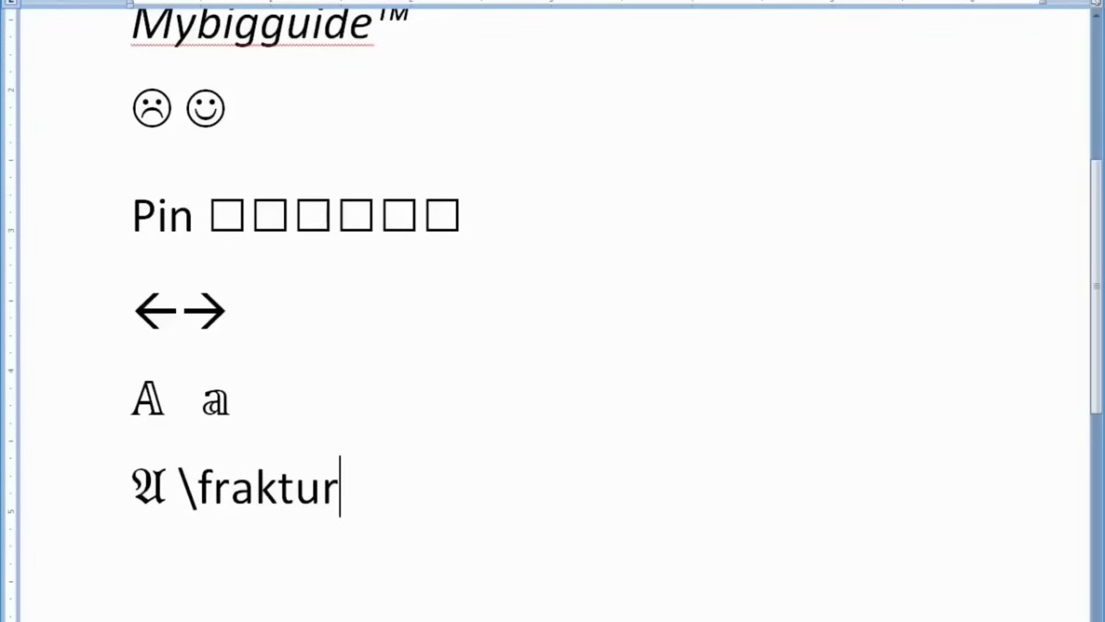
{"action": "type", "text": "b"}
{"action": "key", "text": "space"}
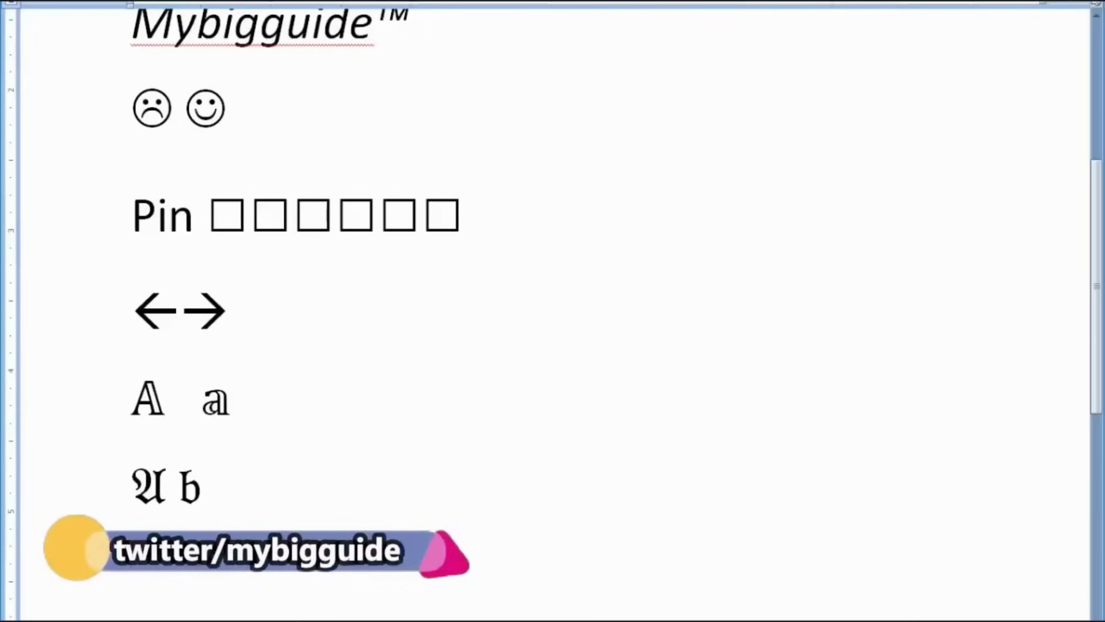
{"action": "type", "text": "\\"}
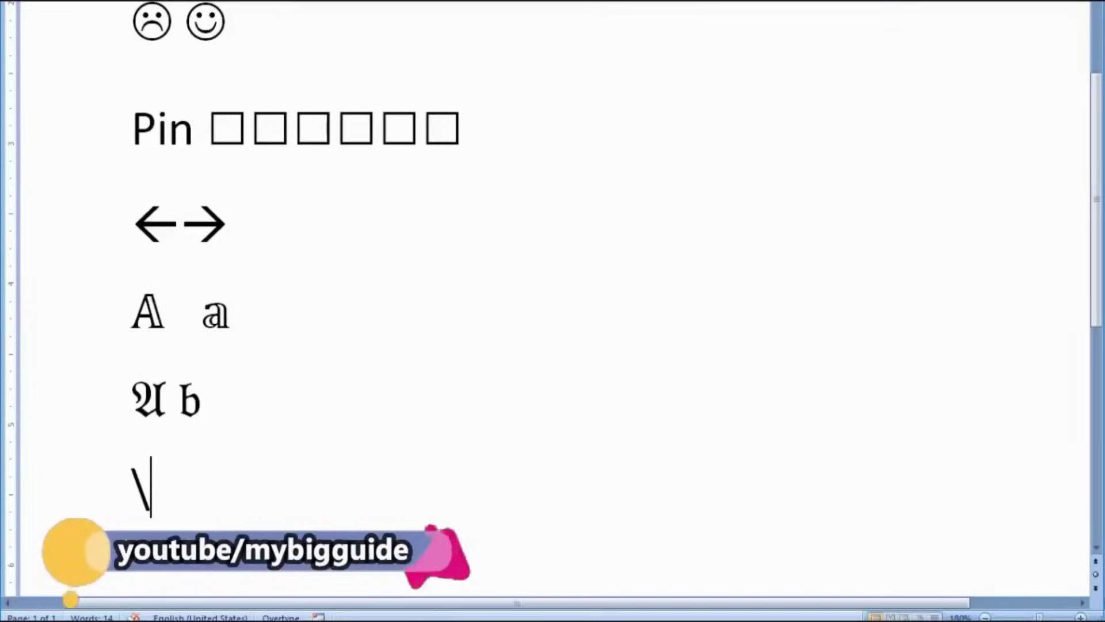
{"action": "type", "text": "sc"}
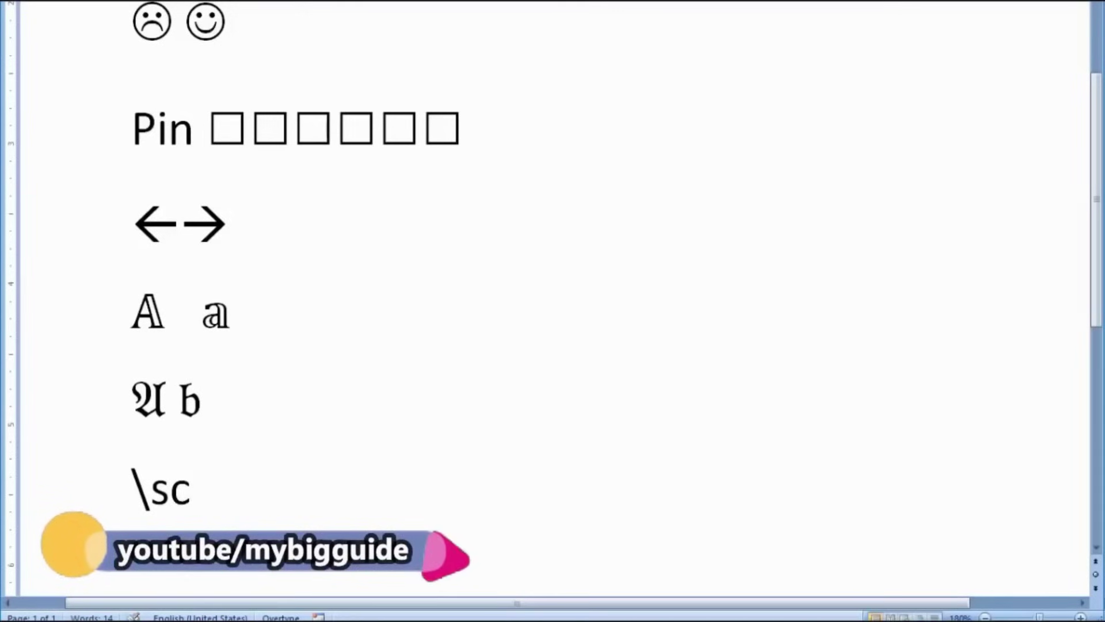
{"action": "type", "text": "ri"}
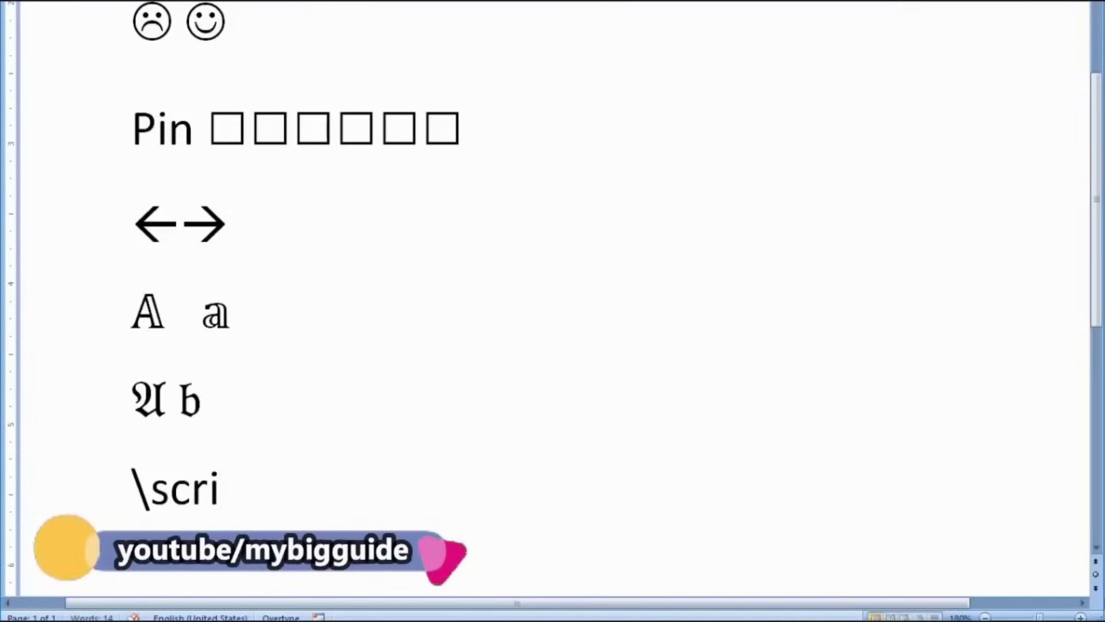
{"action": "type", "text": "pt"}
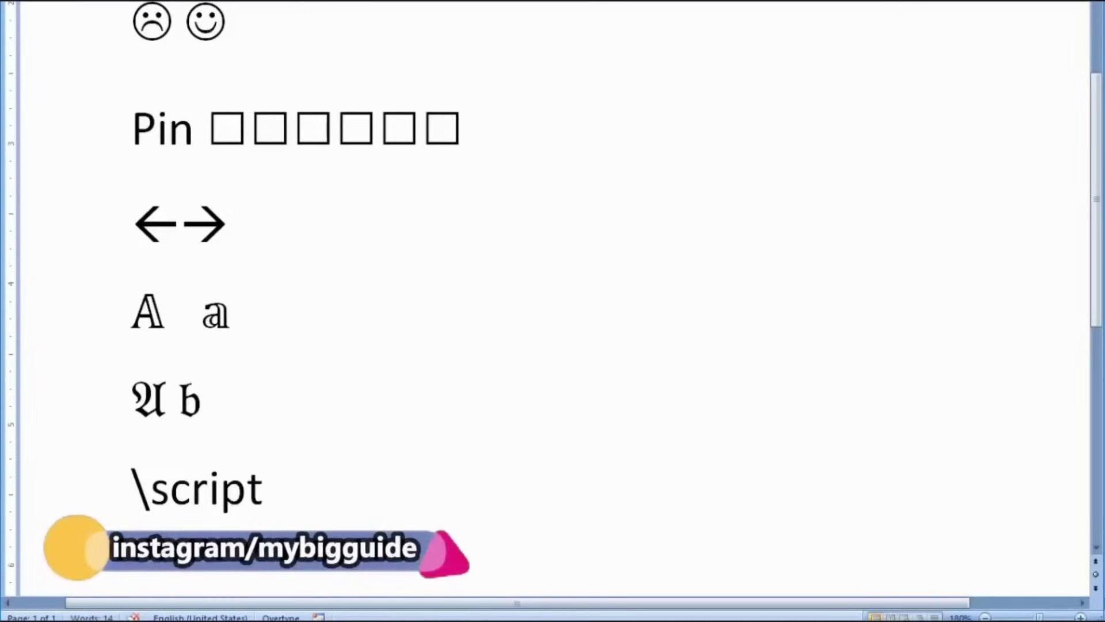
{"action": "type", "text": "A"}
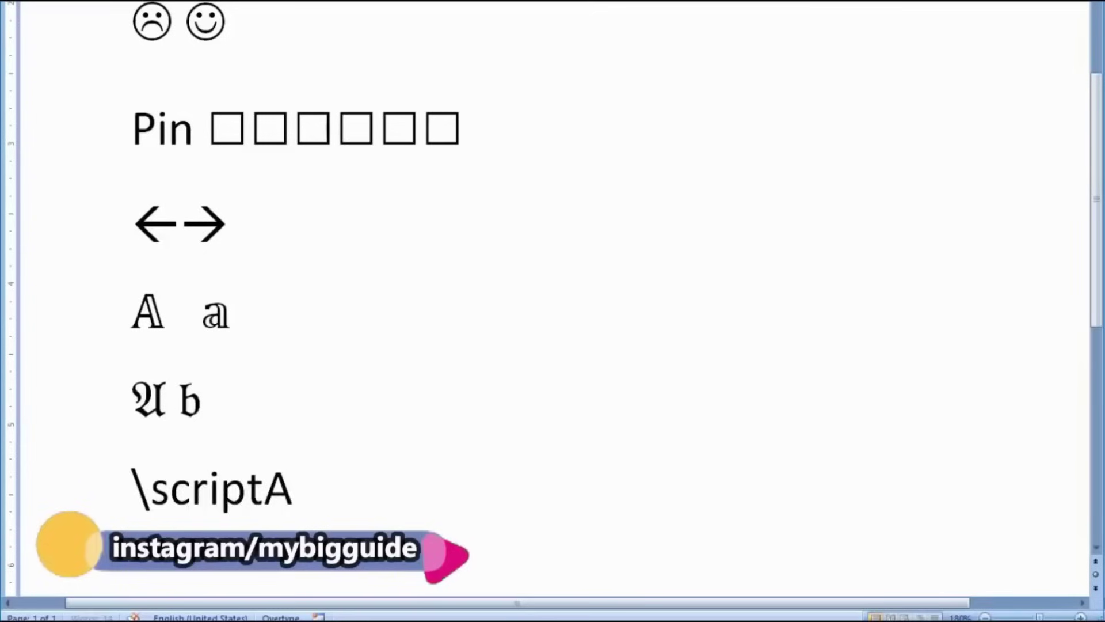
{"action": "key", "text": "space"}
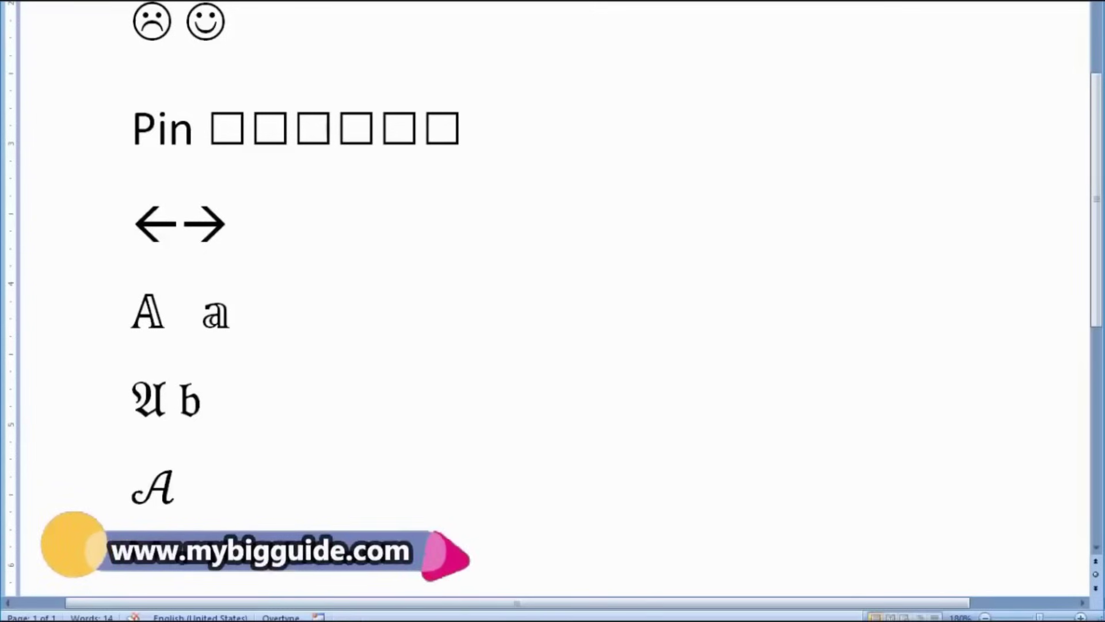
{"action": "scroll", "coordinate": [437, 248], "scroll_direction": "down", "scroll_amount": 5}
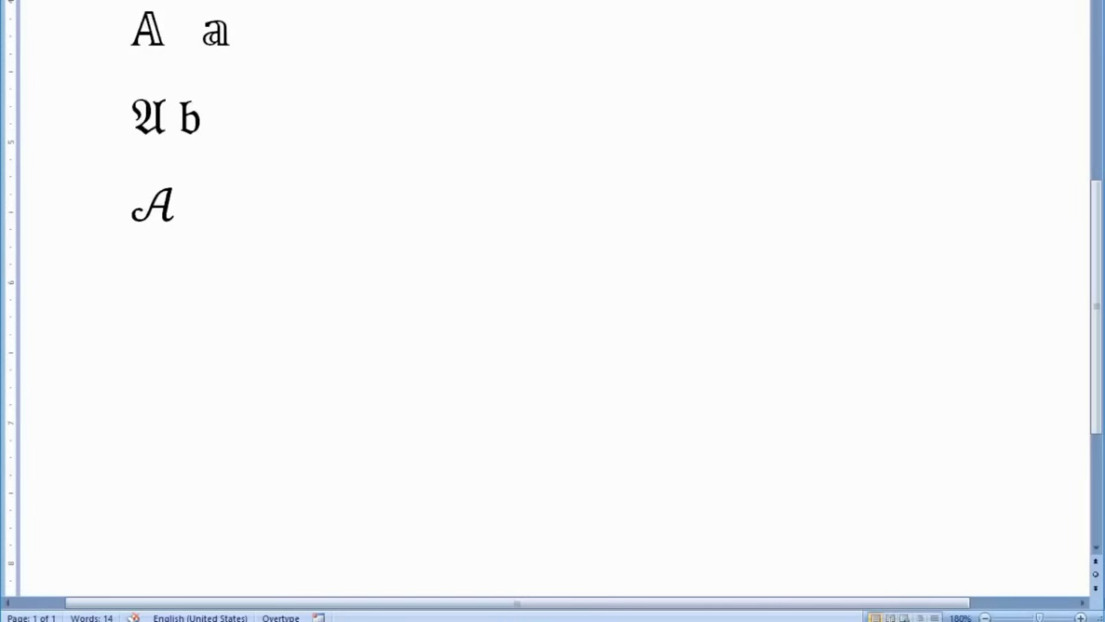
Type the ordinals 1st, 2nd and 3rd on separate lines so their suffixes are superscripted.
{"action": "type", "text": "1"}
{"action": "type", "text": "st"}
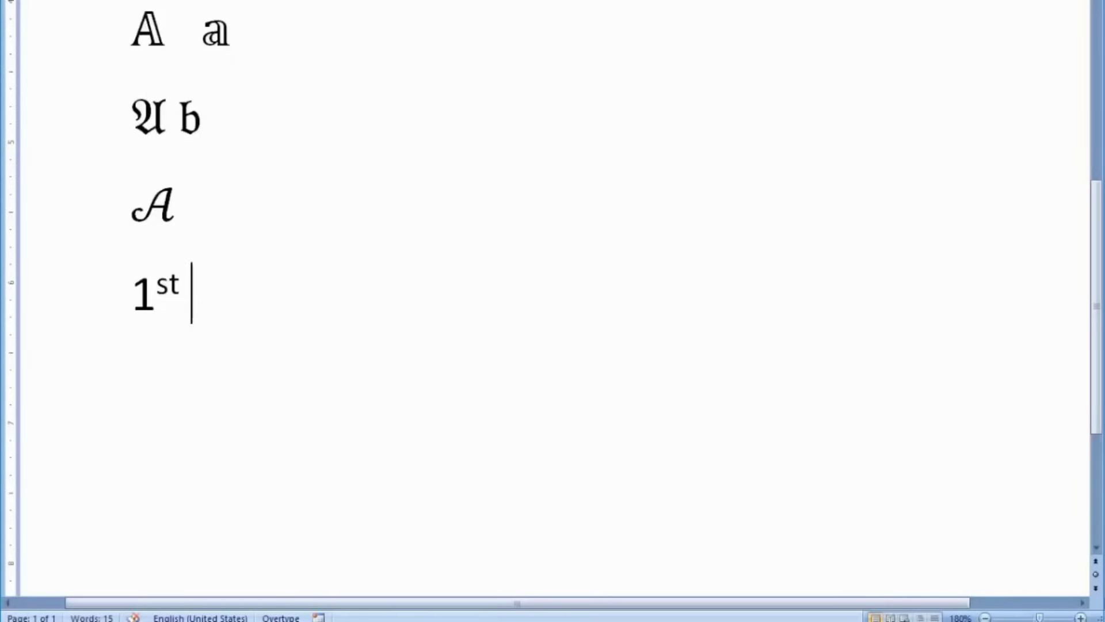
{"action": "key", "text": "Return"}
{"action": "type", "text": "2"}
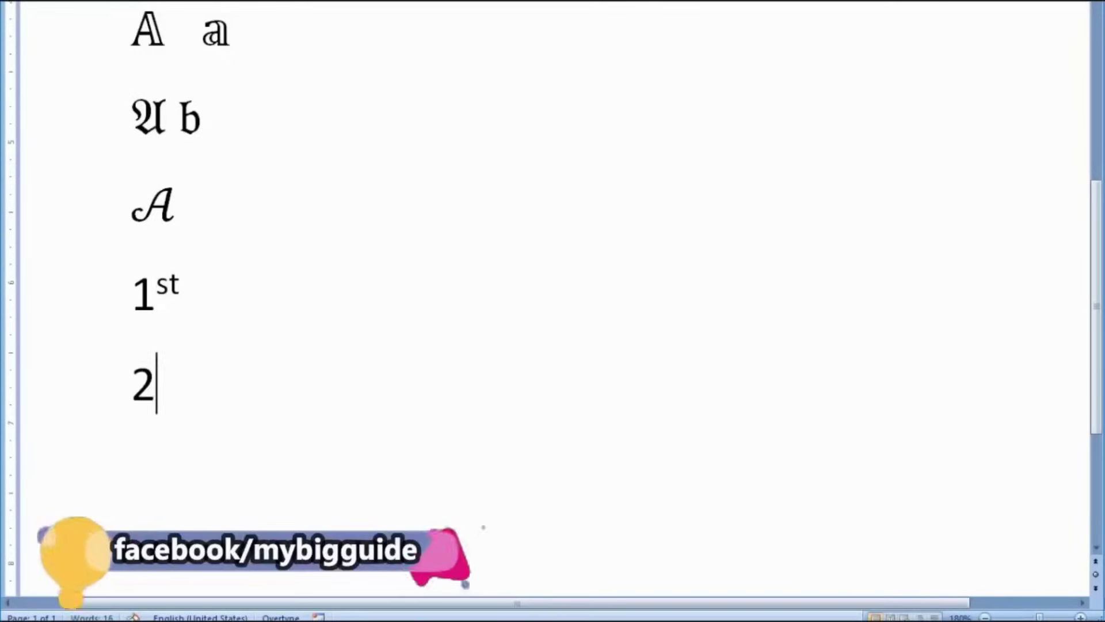
{"action": "type", "text": "nd"}
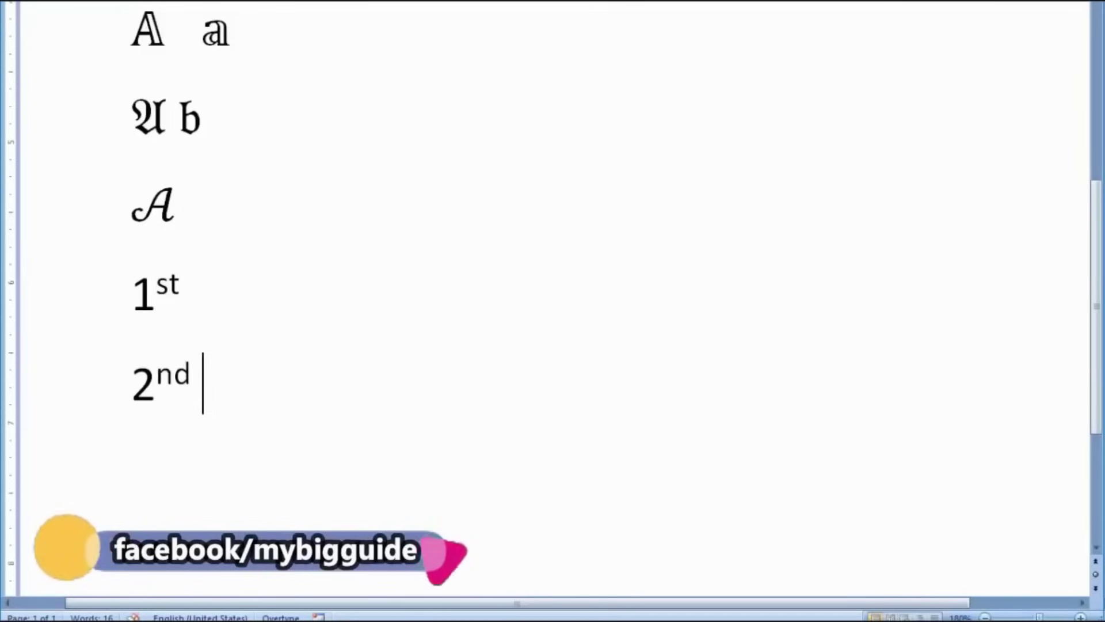
{"action": "key", "text": "Return"}
{"action": "type", "text": "3rd"}
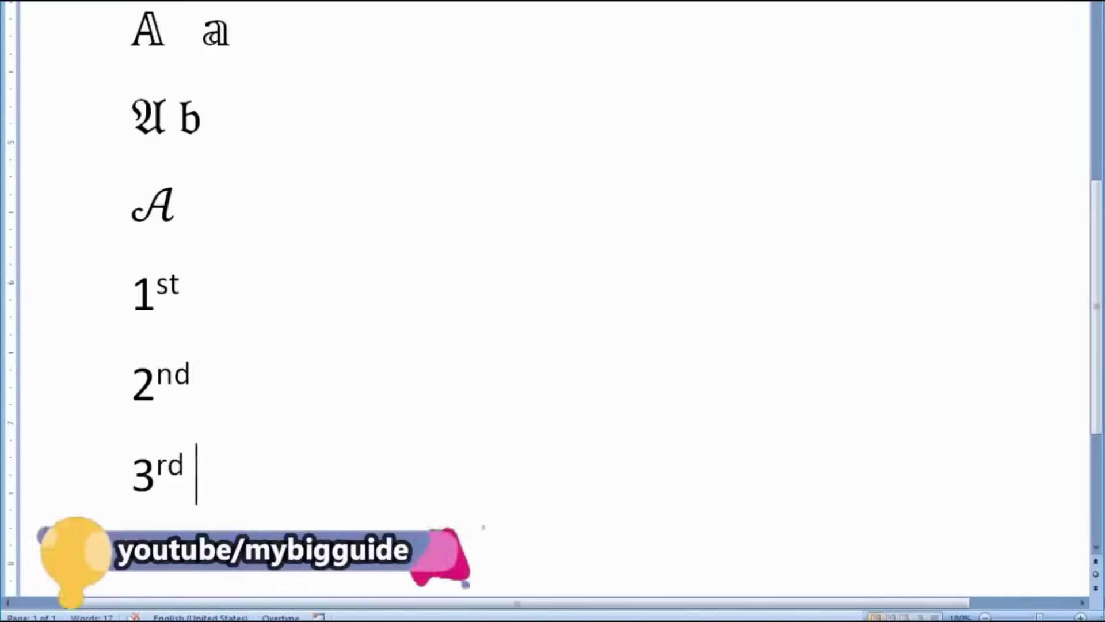
{"action": "scroll", "coordinate": [260, 401], "scroll_direction": "down", "scroll_amount": 5}
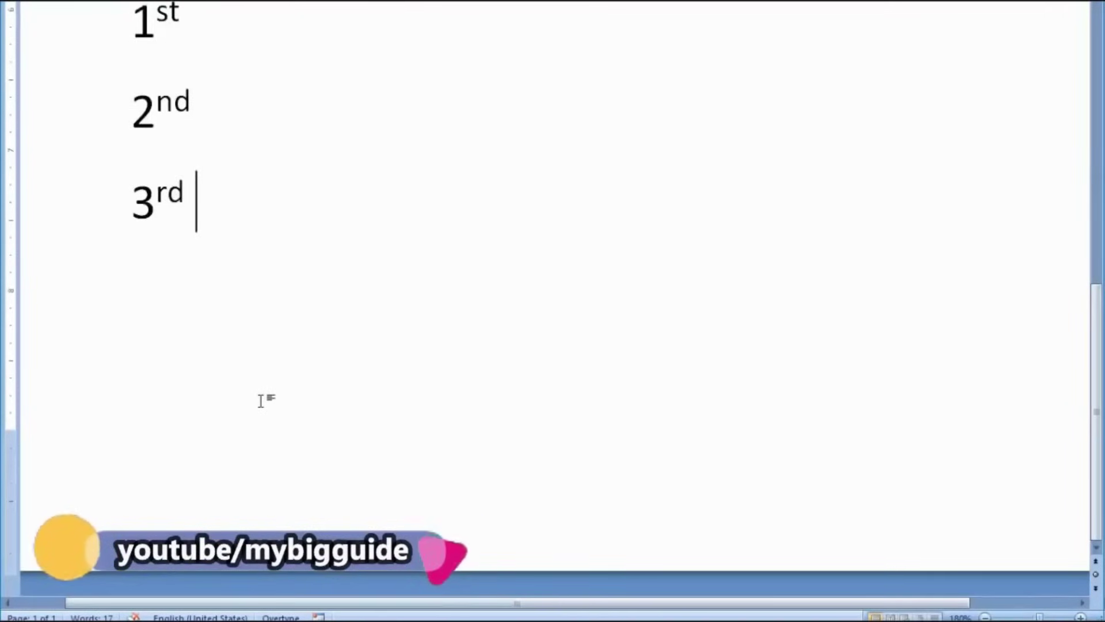
Start a round-bullet list below 3rd with items 'fd;lkg' and 'fd;glkdf g'.
{"action": "key", "text": "Return"}
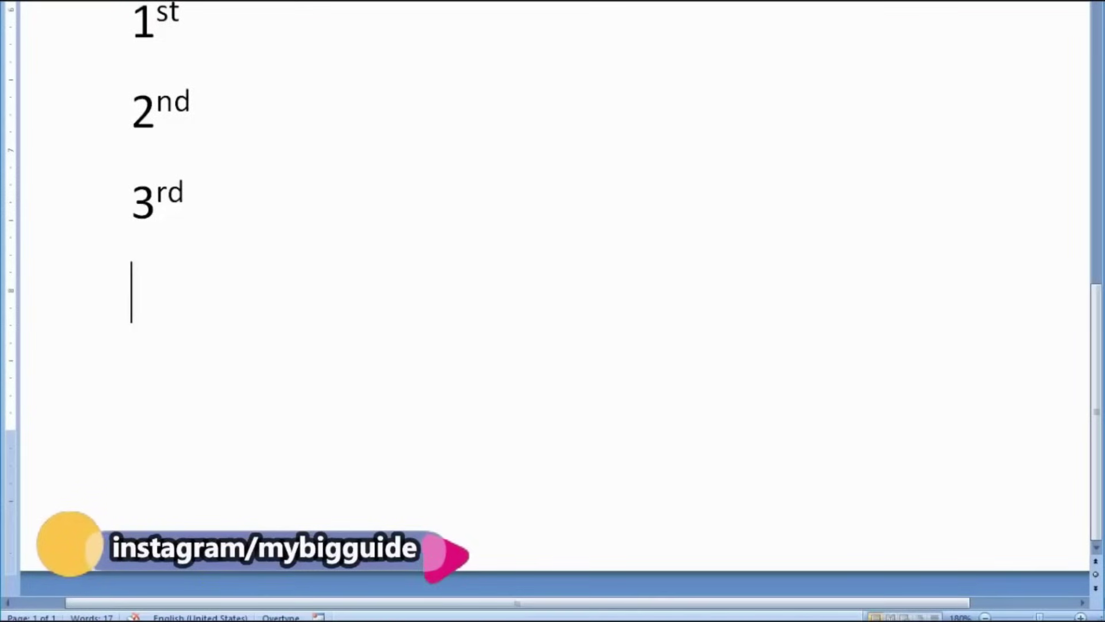
{"action": "type", "text": "*"}
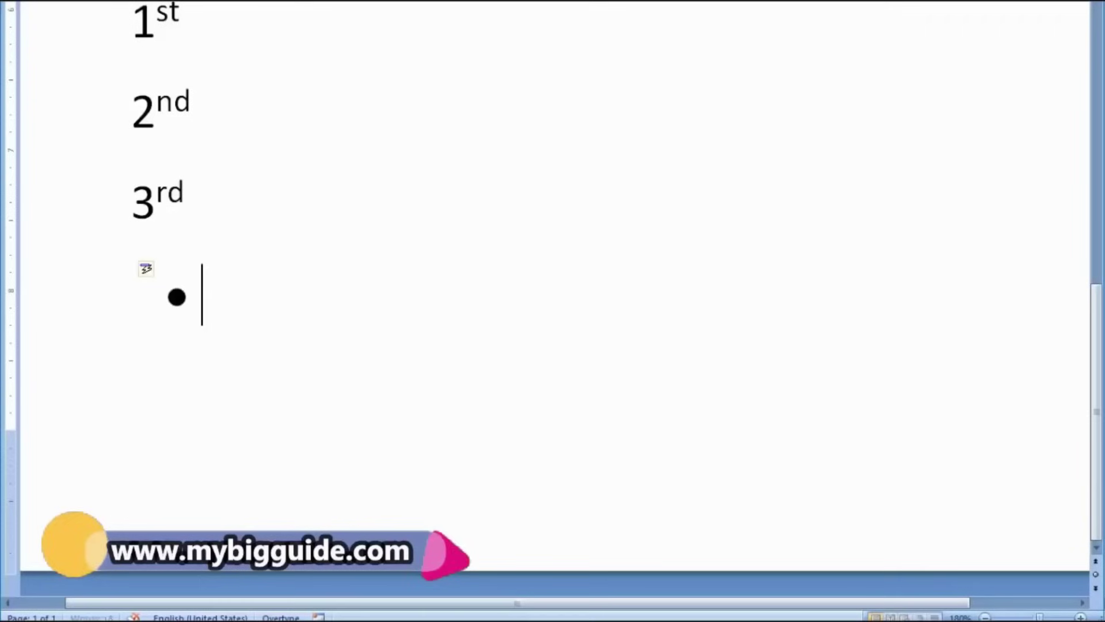
{"action": "type", "text": " fd;lkg"}
{"action": "key", "text": "Return"}
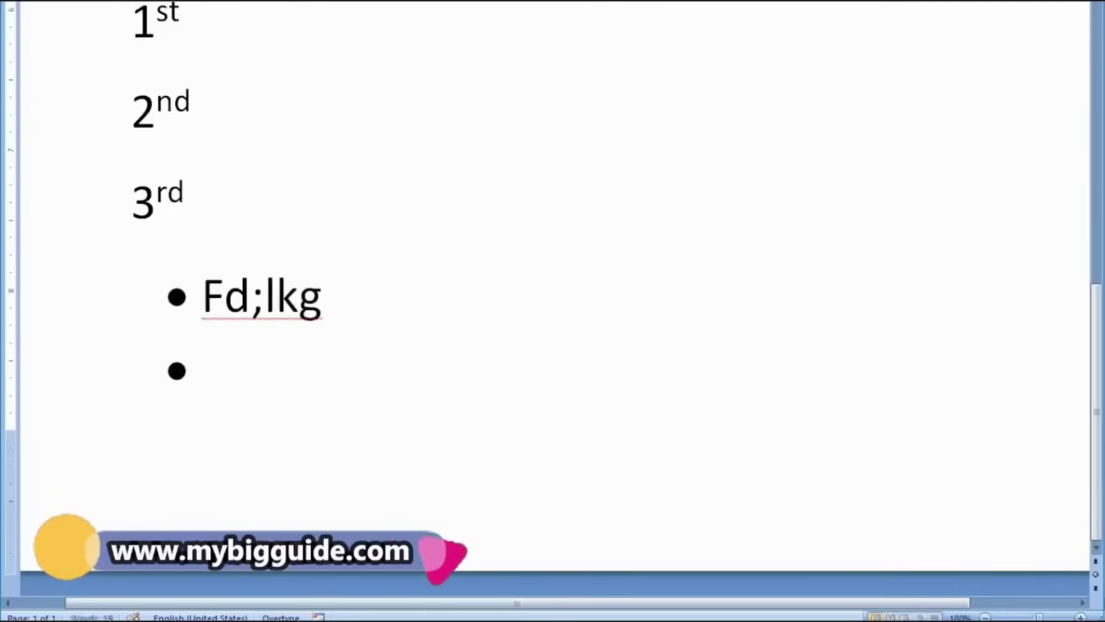
{"action": "type", "text": "fd;glkdf g"}
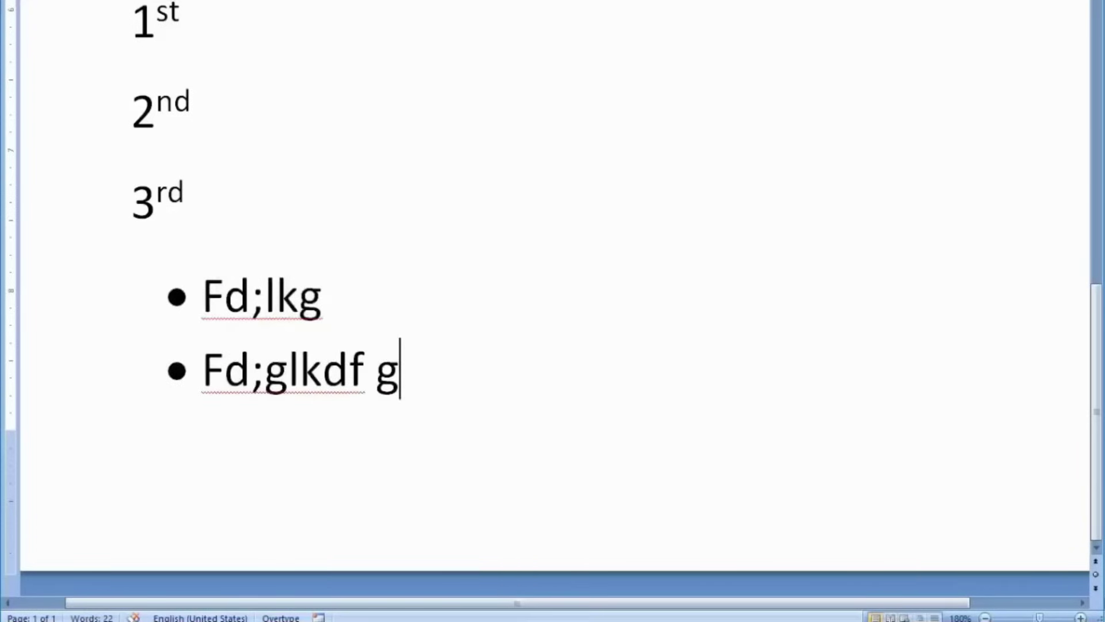
On a new page, create a > arrow-bullet list with items 'Fd;glk' and 'Fd;glkd g'.
{"action": "key", "text": "ctrl+Return"}
{"action": "key", "text": "BackSpace"}
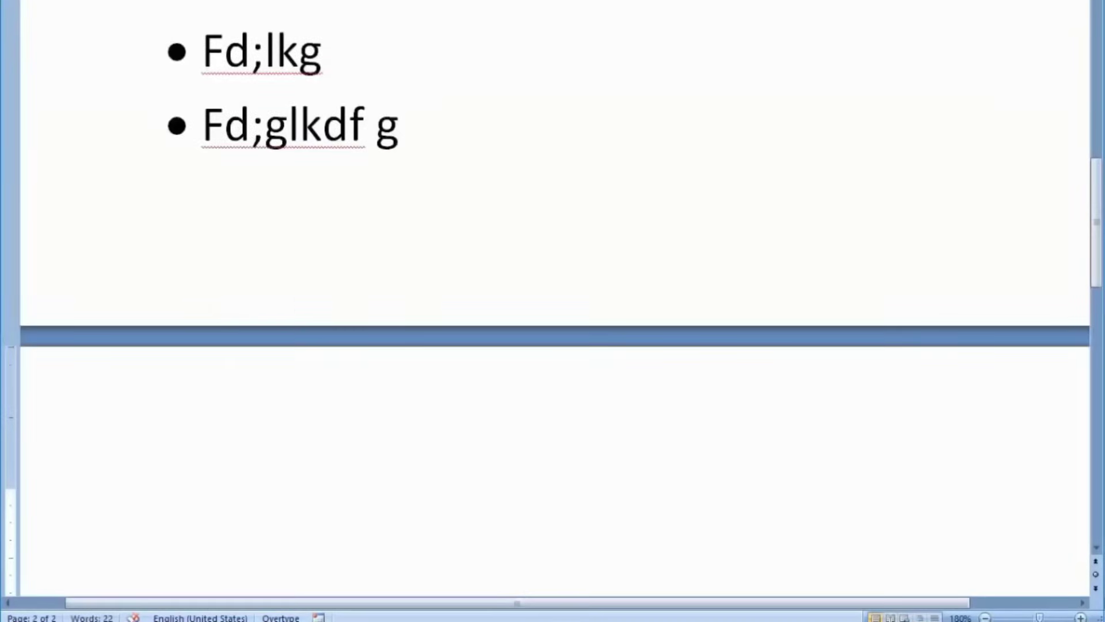
{"action": "scroll", "coordinate": [297, 299], "scroll_direction": "down", "scroll_amount": 3}
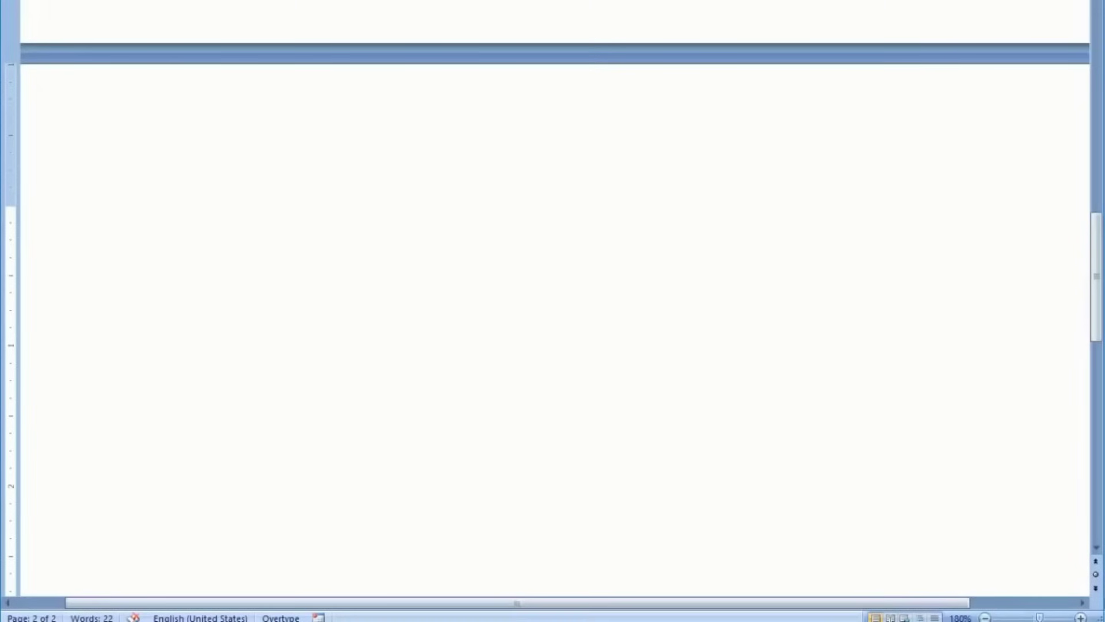
{"action": "type", "text": ">"}
{"action": "key", "text": "space"}
{"action": "type", "text": "Fd;"}
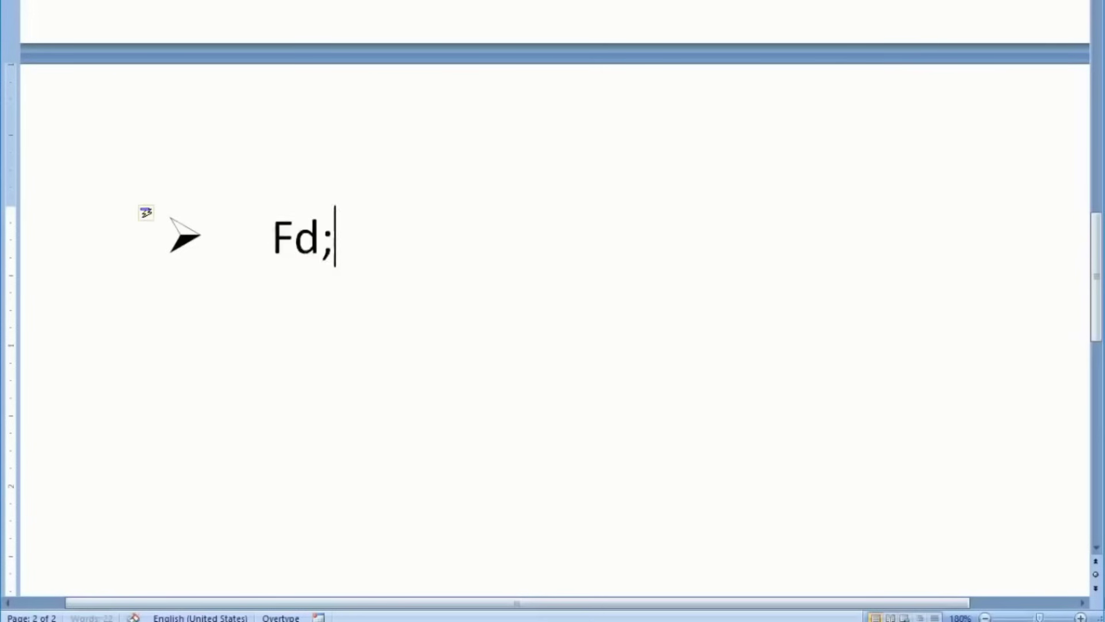
{"action": "type", "text": "glk"}
{"action": "key", "text": "Return"}
{"action": "type", "text": "Fd;glkd g"}
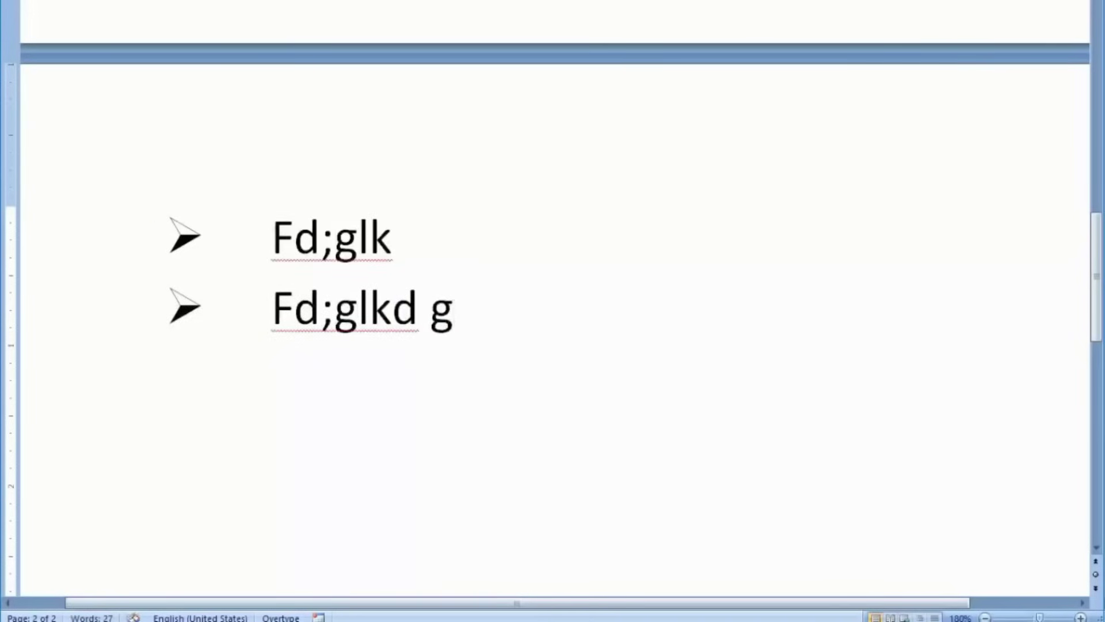
{"action": "key", "text": "Return"}
{"action": "key", "text": "BackSpace"}
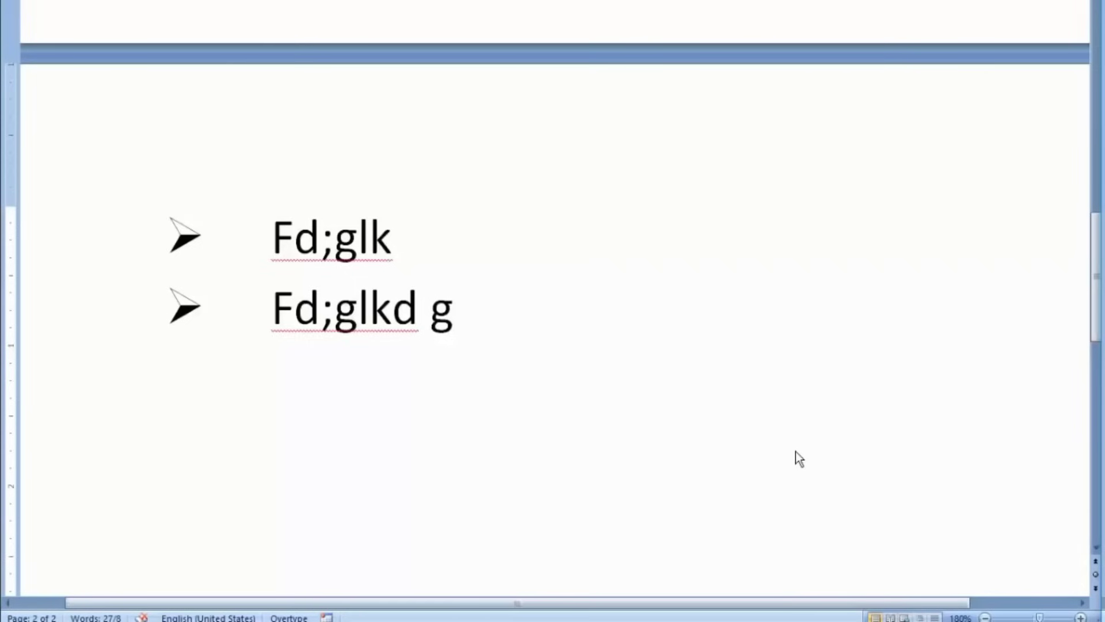
Replace all content with =rand(2,2) sample text and select its second paragraph.
{"action": "scroll", "coordinate": [855, 402], "scroll_direction": "up", "scroll_amount": 10}
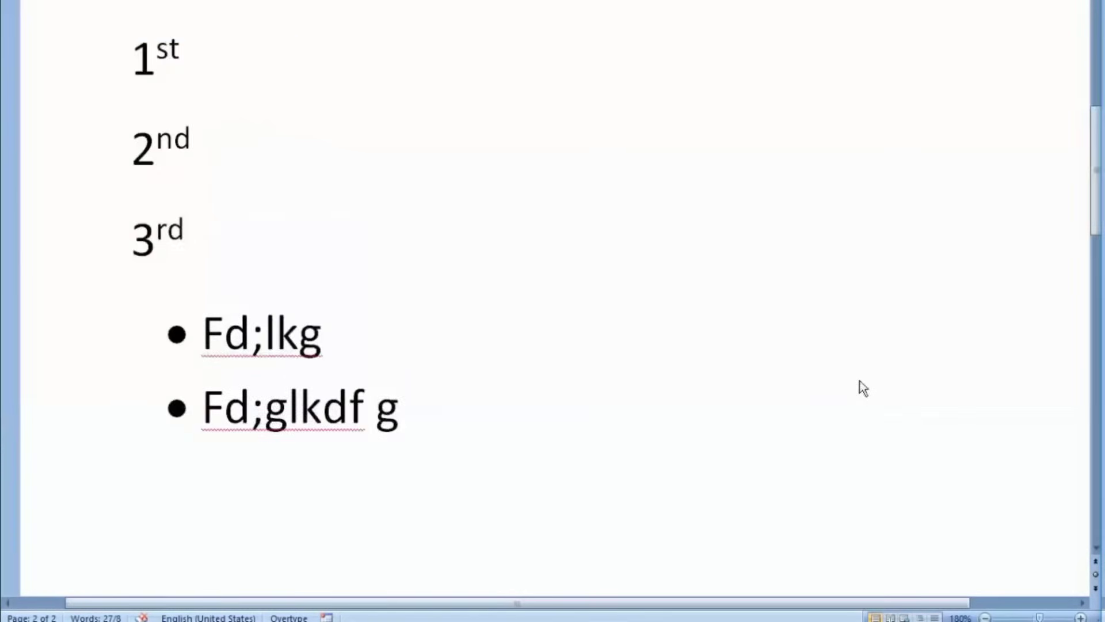
{"action": "scroll", "coordinate": [859, 369], "scroll_direction": "up", "scroll_amount": 5}
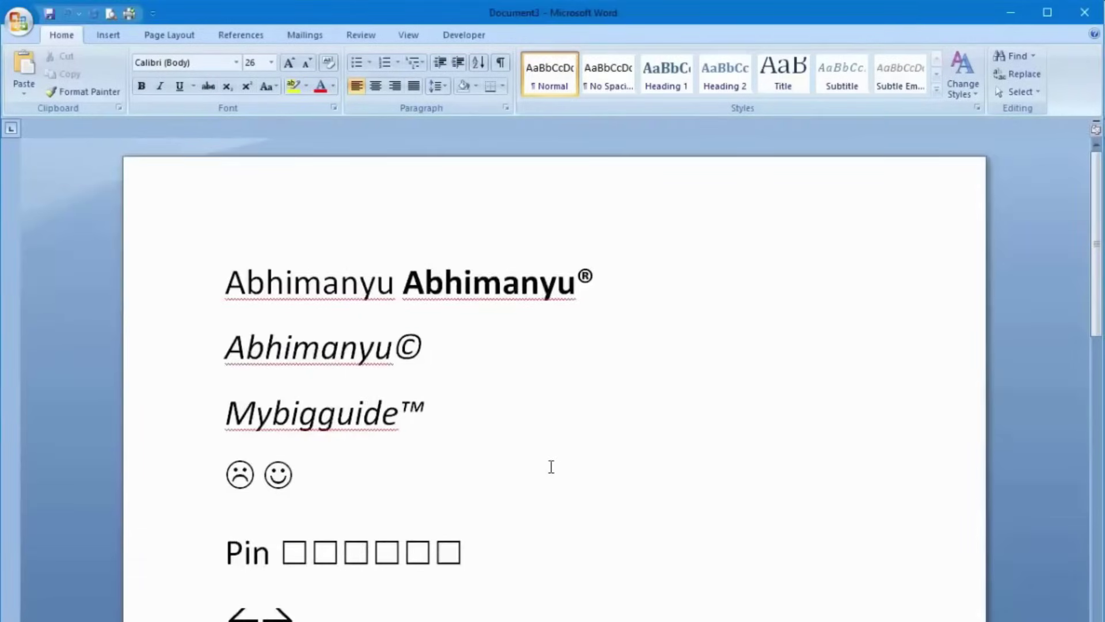
{"action": "key", "text": "ctrl+a"}
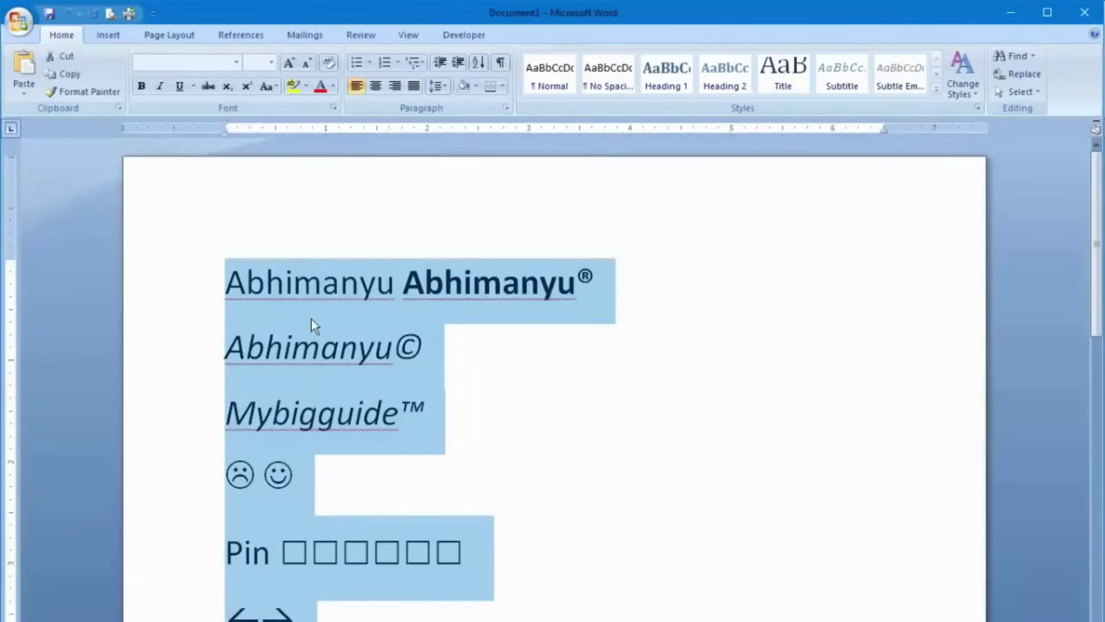
{"action": "key", "text": "Delete"}
{"action": "type", "text": "=rand"}
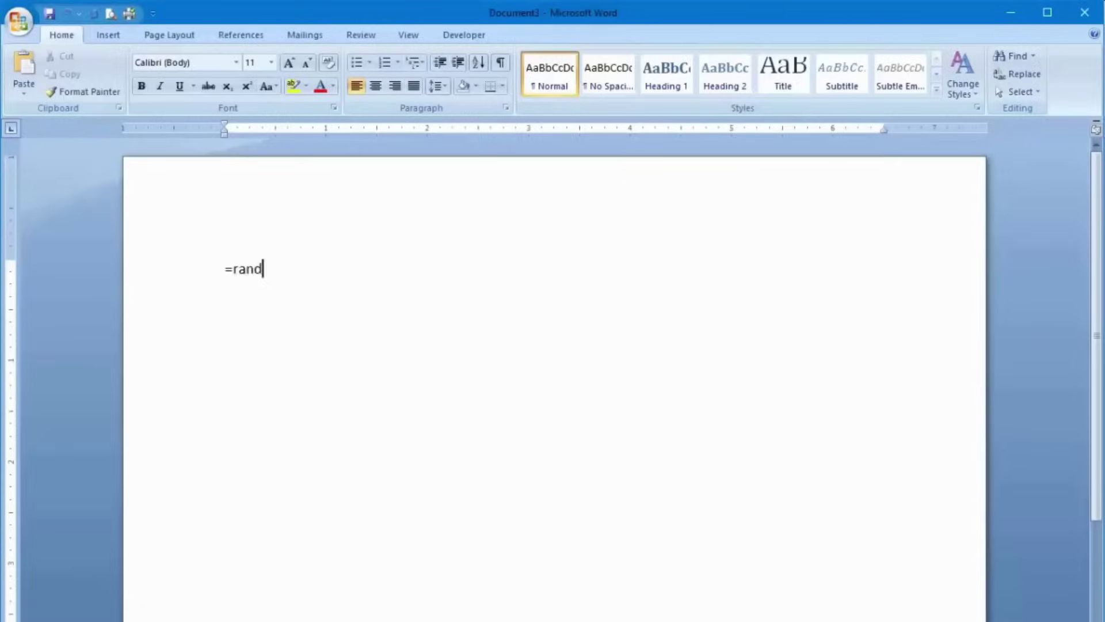
{"action": "type", "text": "(2,2"}
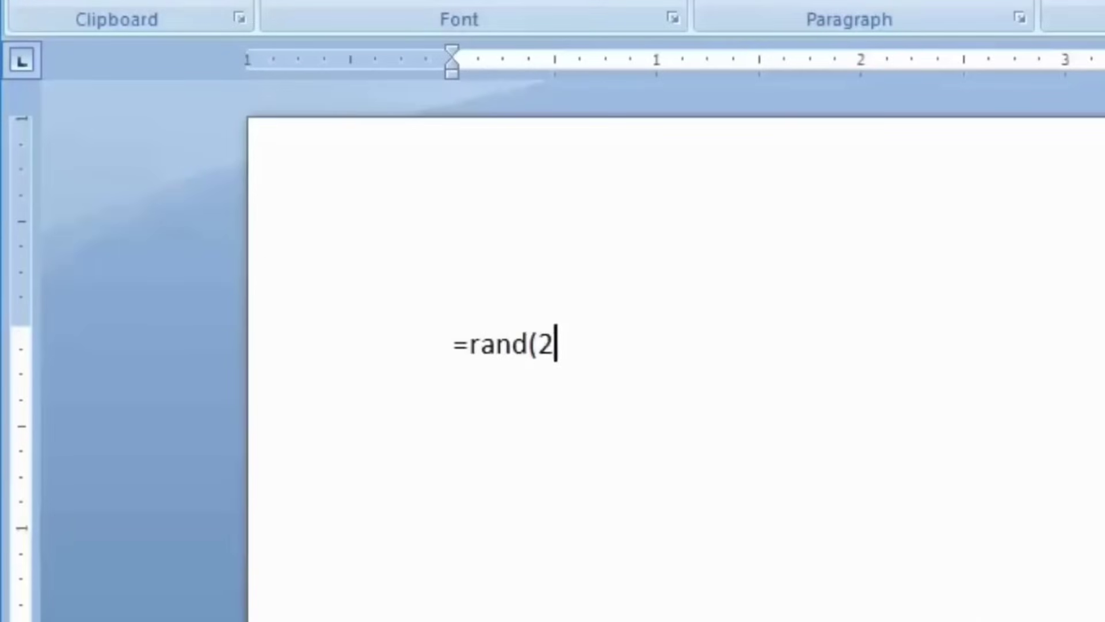
{"action": "type", "text": ")"}
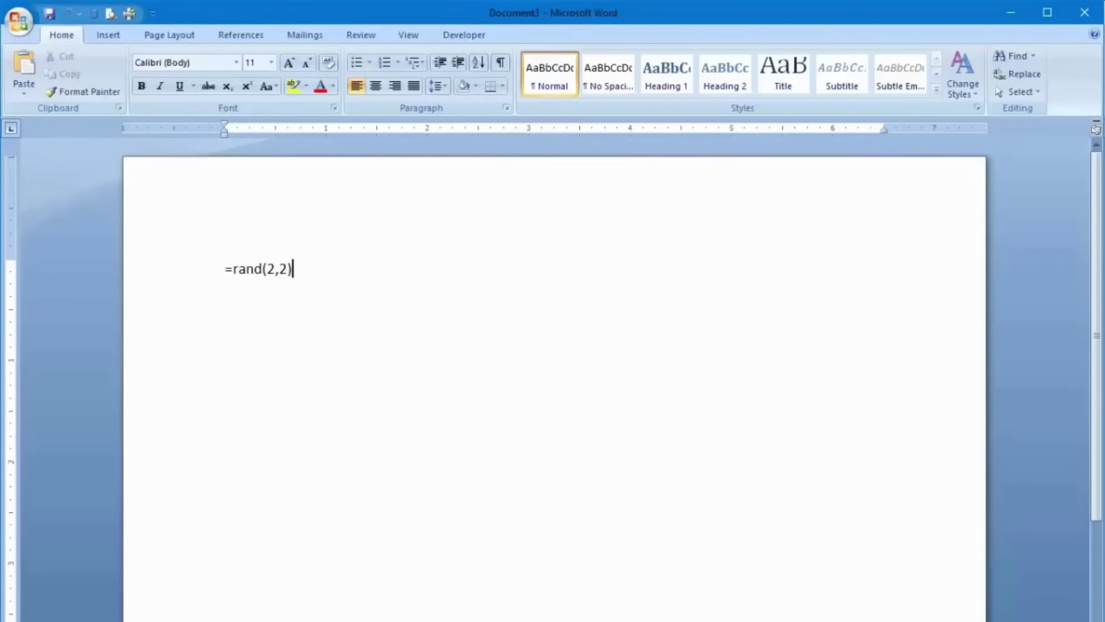
{"action": "key", "text": "Return"}
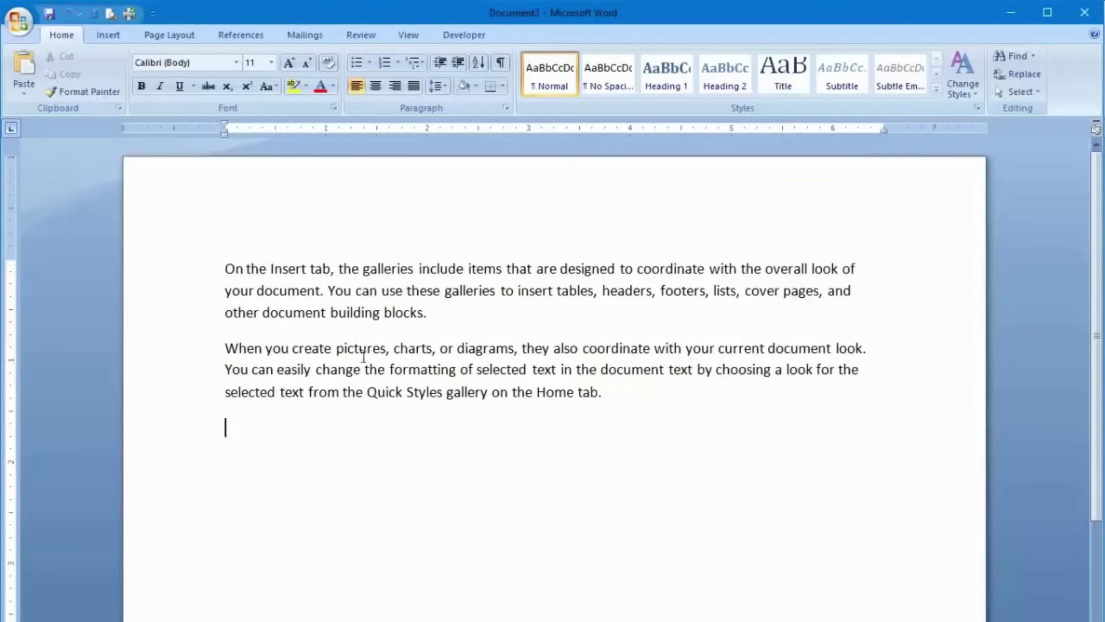
{"action": "left_click_drag", "start_coordinate": [225, 347], "coordinate": [648, 405]}
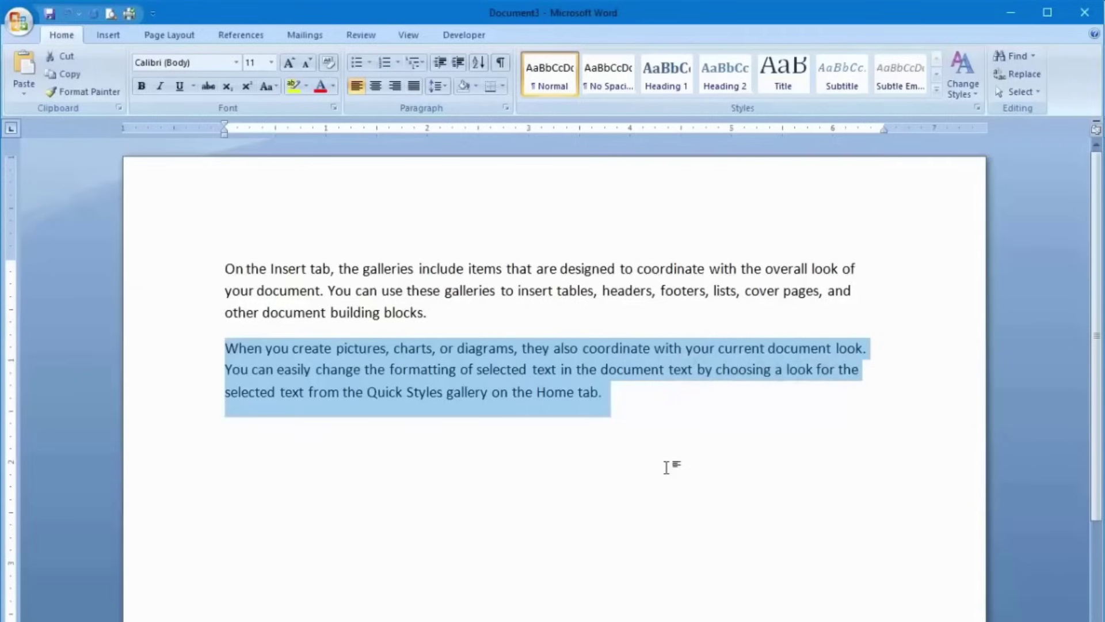
{"action": "mouse_move", "coordinate": [668, 410]}
{"action": "left_mouse_down"}
{"action": "mouse_move", "coordinate": [369, 392]}
{"action": "mouse_move", "coordinate": [208, 349]}
{"action": "left_mouse_up"}
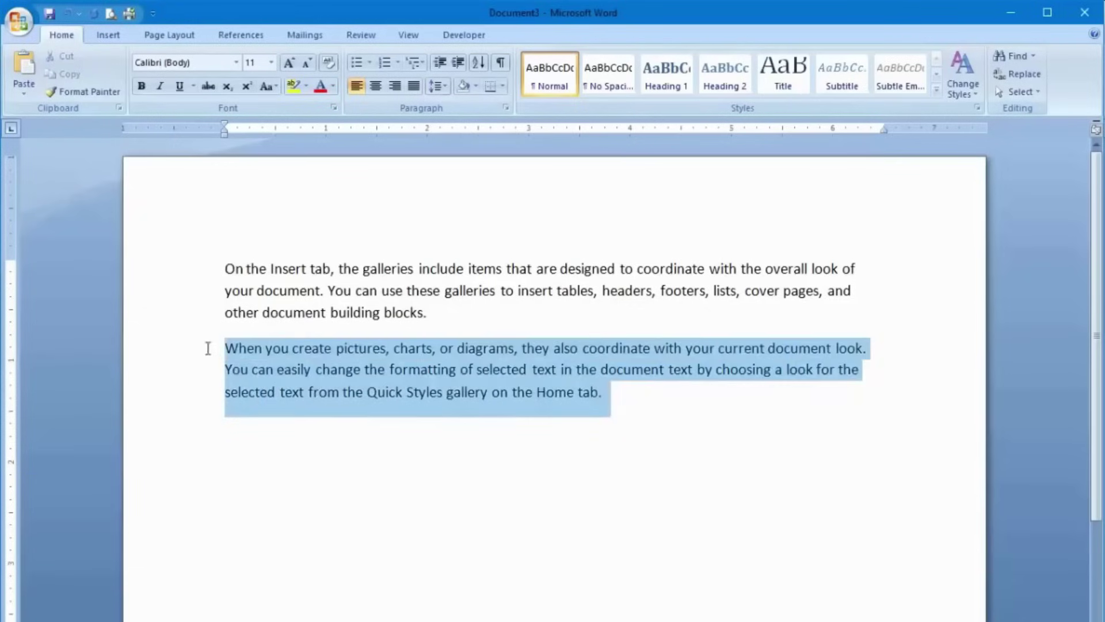
Format the selected second paragraph as Hidden text in the Font dialog.
{"action": "right_click", "coordinate": [312, 358]}
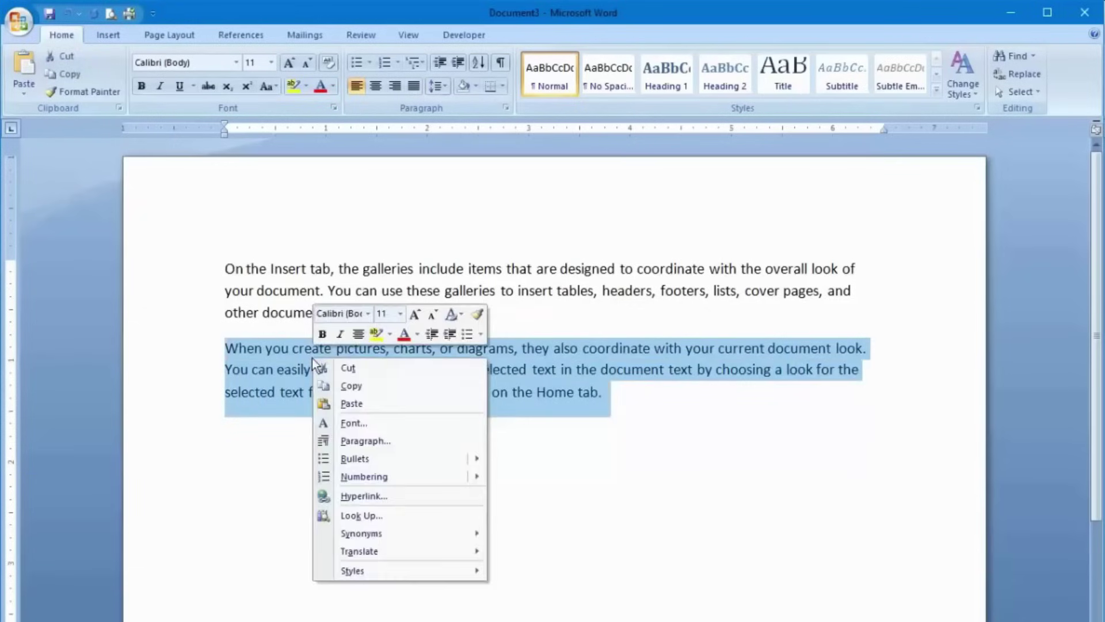
{"action": "left_click", "coordinate": [359, 429]}
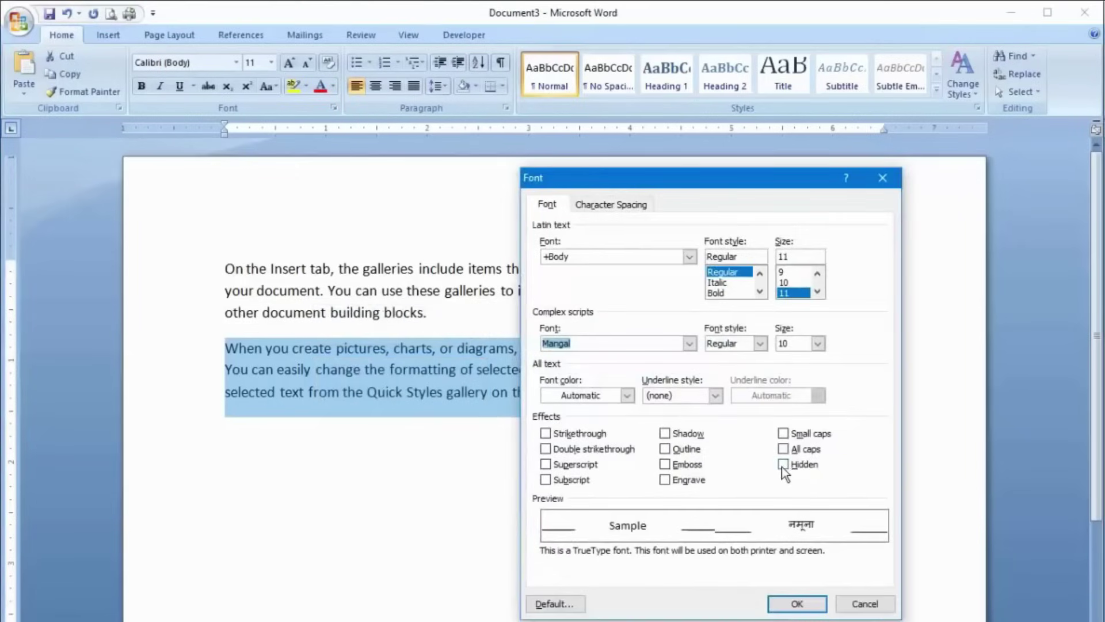
{"action": "left_click", "coordinate": [782, 464]}
{"action": "left_click", "coordinate": [797, 603]}
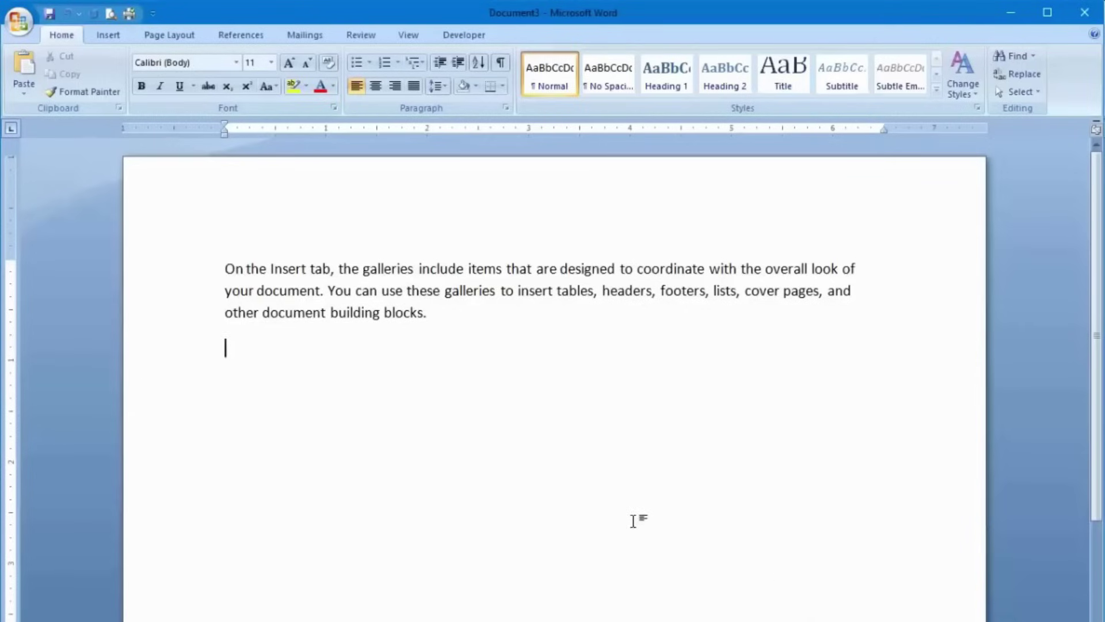
Check in Print Preview that the hidden paragraph no longer prints.
{"action": "left_click", "coordinate": [111, 13]}
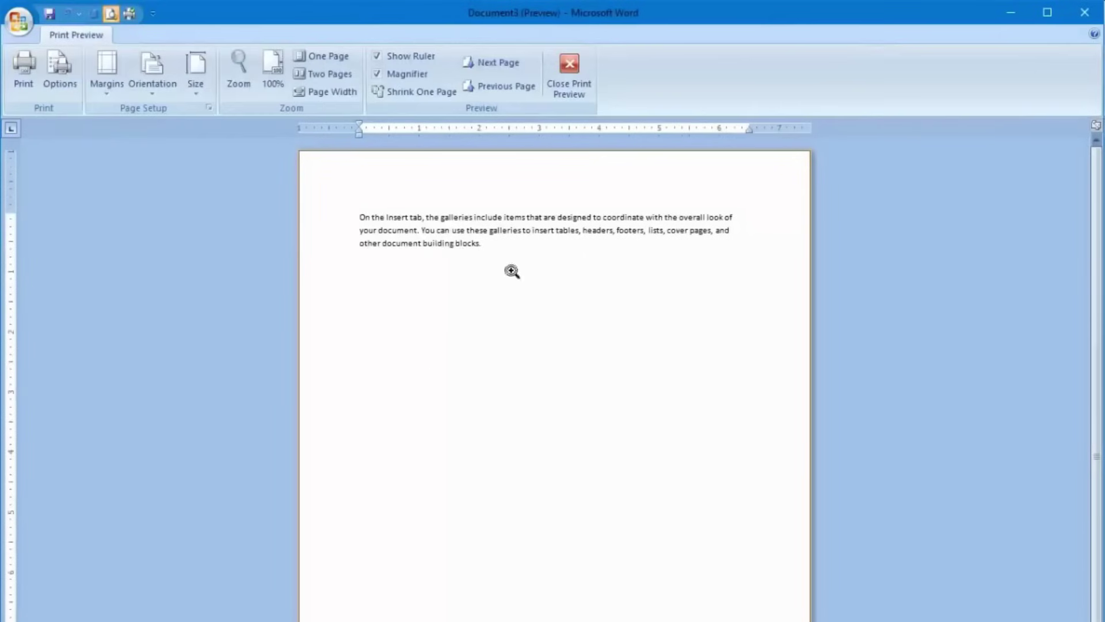
{"action": "left_click", "coordinate": [570, 73]}
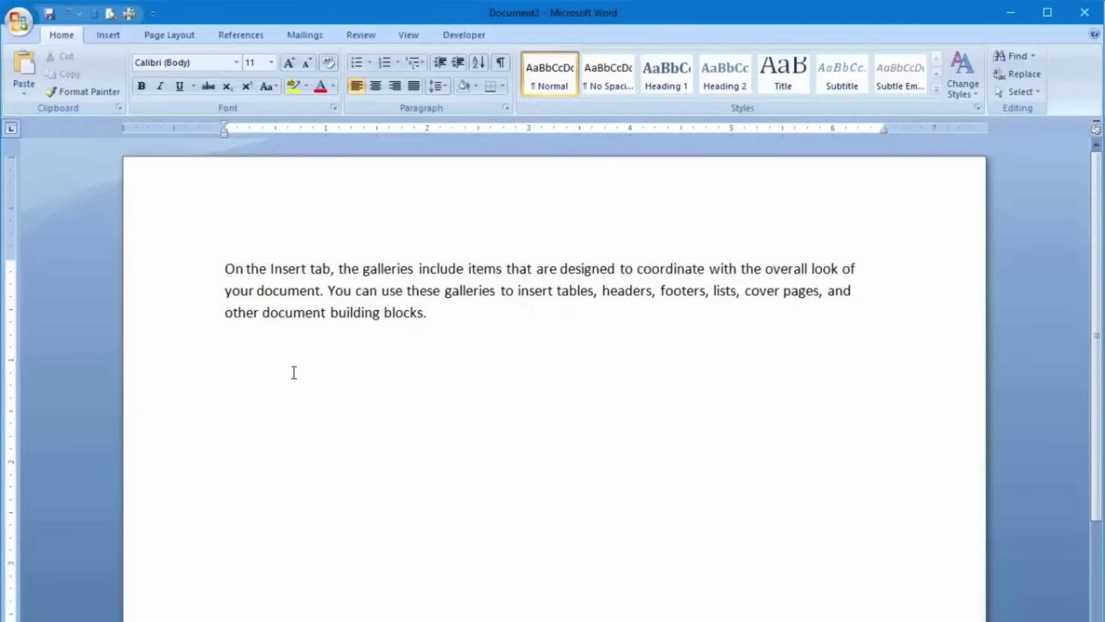
{"action": "left_click", "coordinate": [20, 25]}
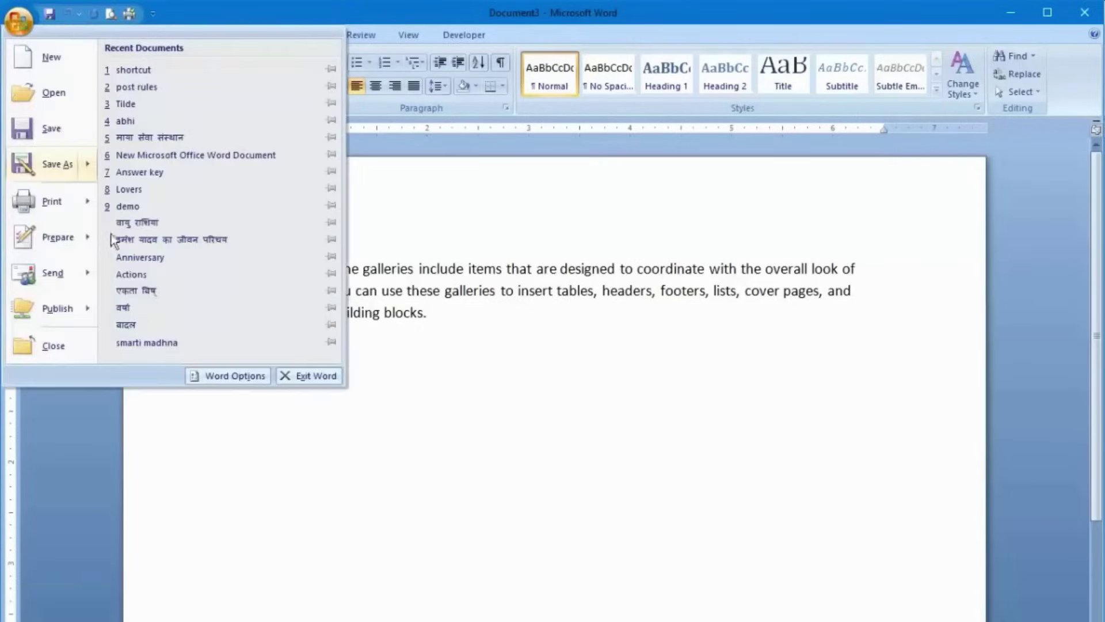
Turn on Hidden text in Word Options' Display settings so the second paragraph shows.
{"action": "left_click", "coordinate": [233, 376]}
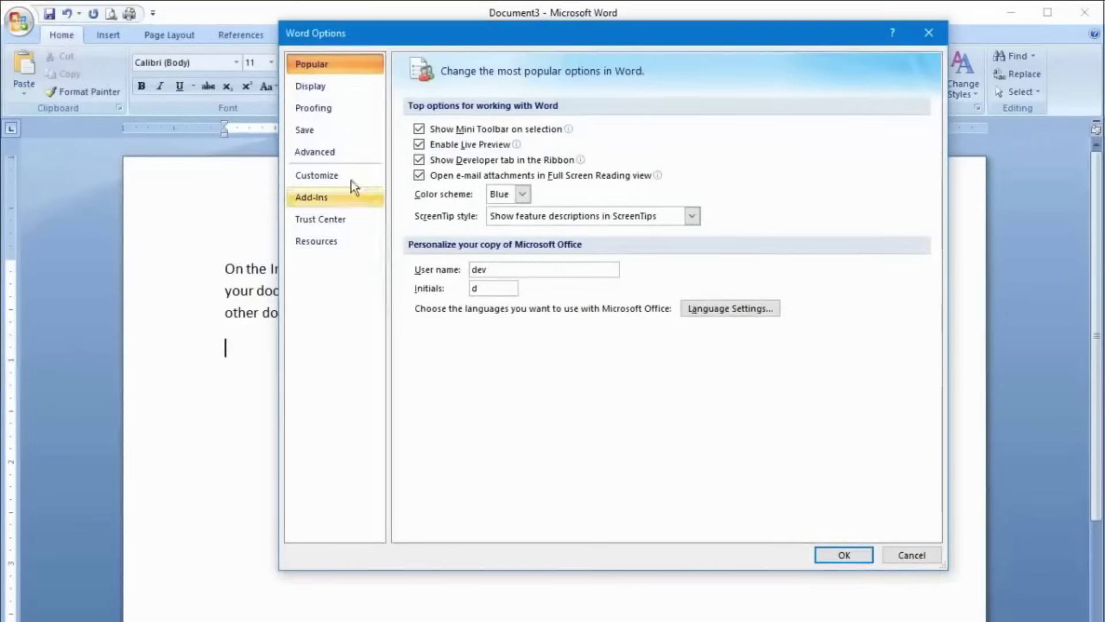
{"action": "left_click", "coordinate": [332, 86]}
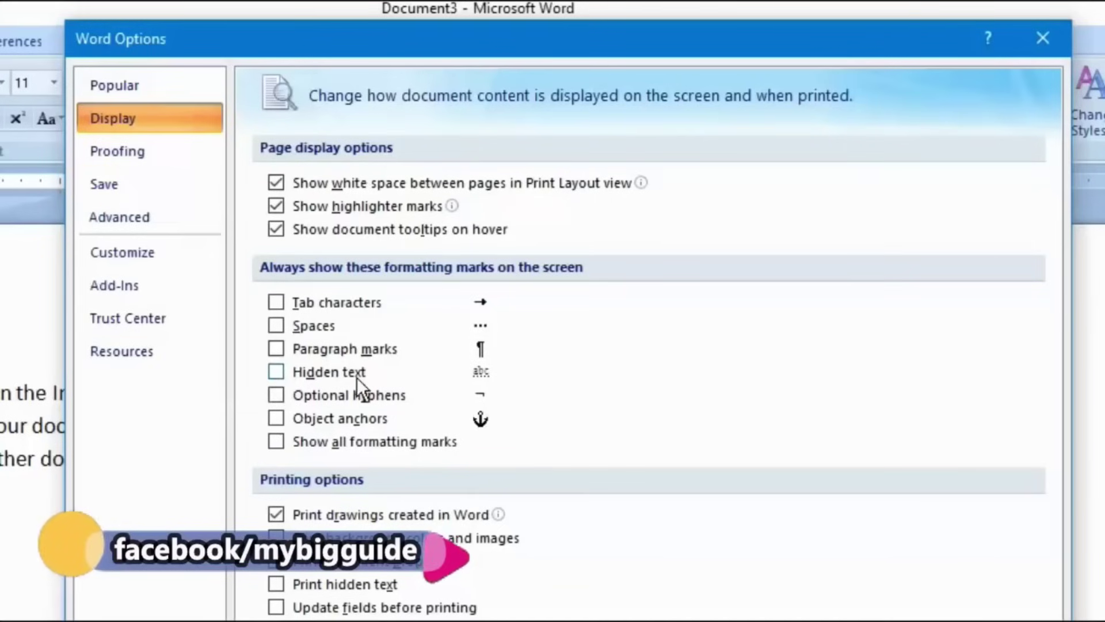
{"action": "left_click", "coordinate": [276, 372]}
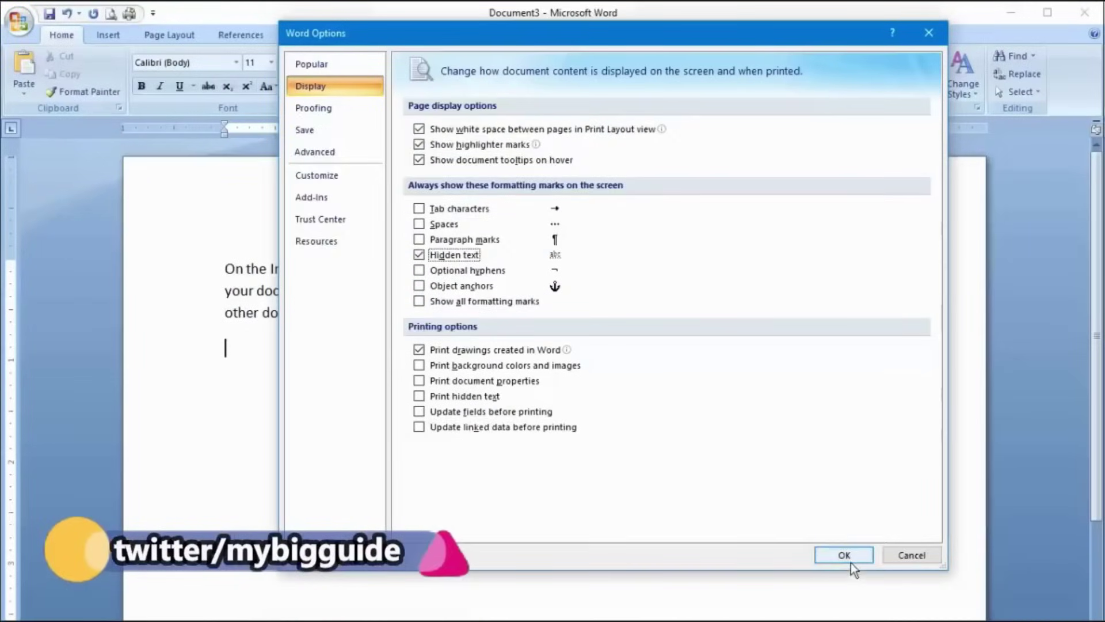
{"action": "left_click", "coordinate": [846, 557]}
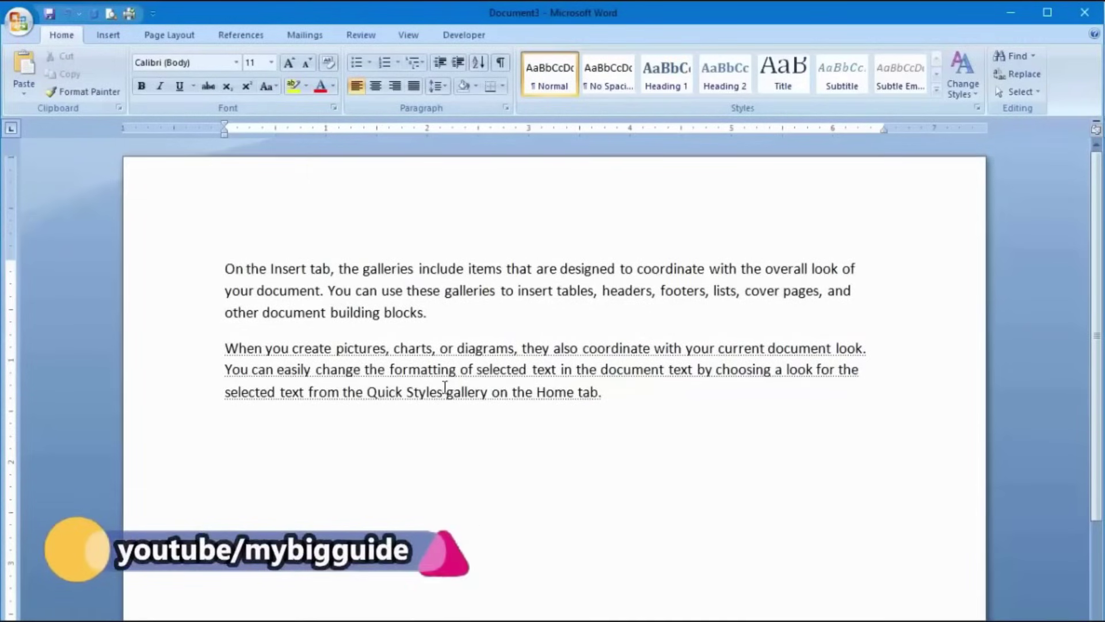
{"action": "scroll", "coordinate": [406, 364], "scroll_direction": "up", "scroll_amount": 4}
{"action": "scroll", "coordinate": [395, 394], "scroll_direction": "up", "scroll_amount": 1}
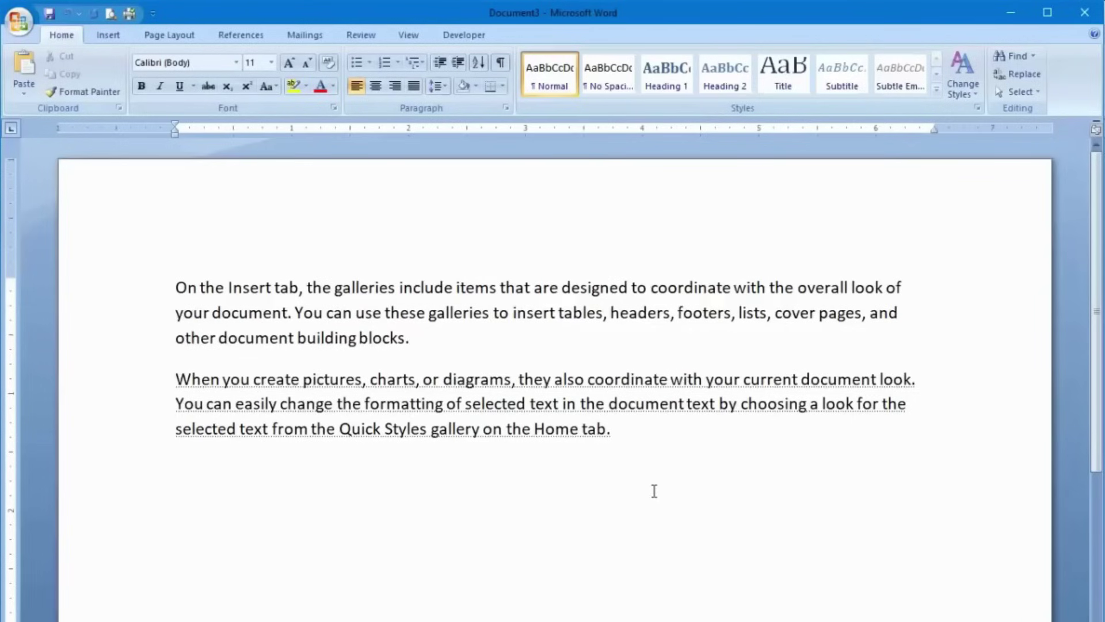
Clear Hidden from the second paragraph's font and confirm it appears in Print Preview.
{"action": "left_click_drag", "start_coordinate": [642, 440], "coordinate": [177, 369]}
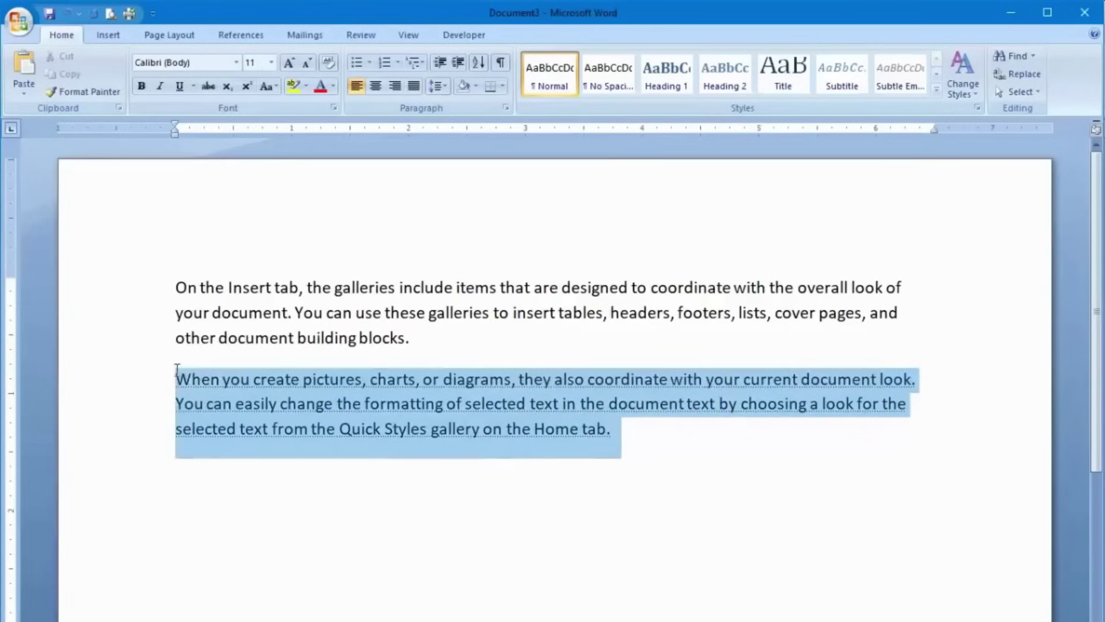
{"action": "right_click", "coordinate": [363, 381]}
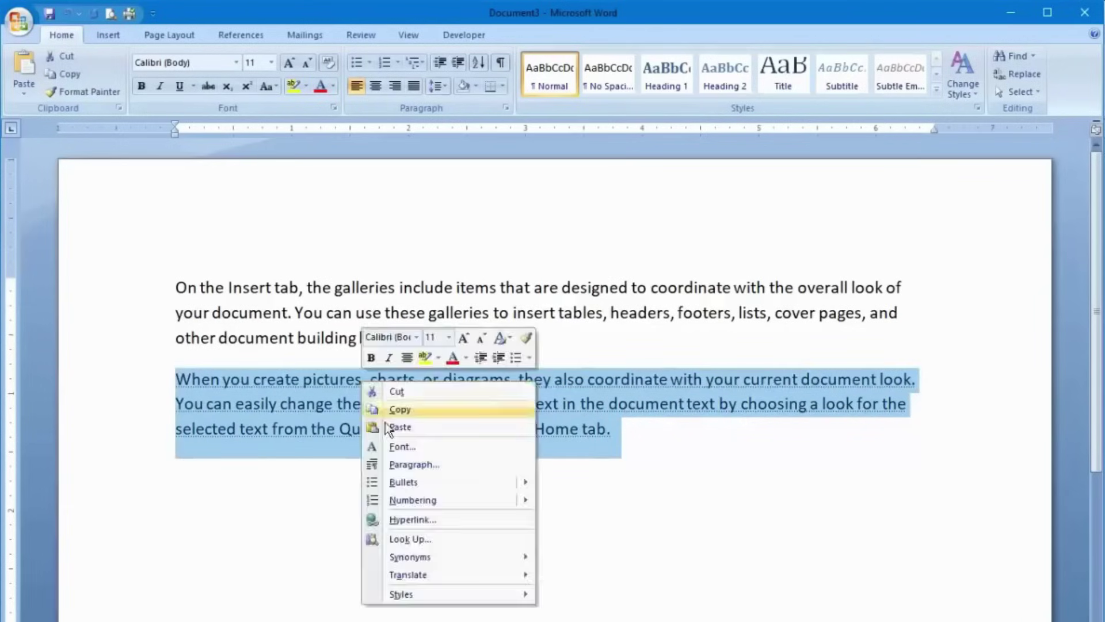
{"action": "left_click", "coordinate": [446, 447]}
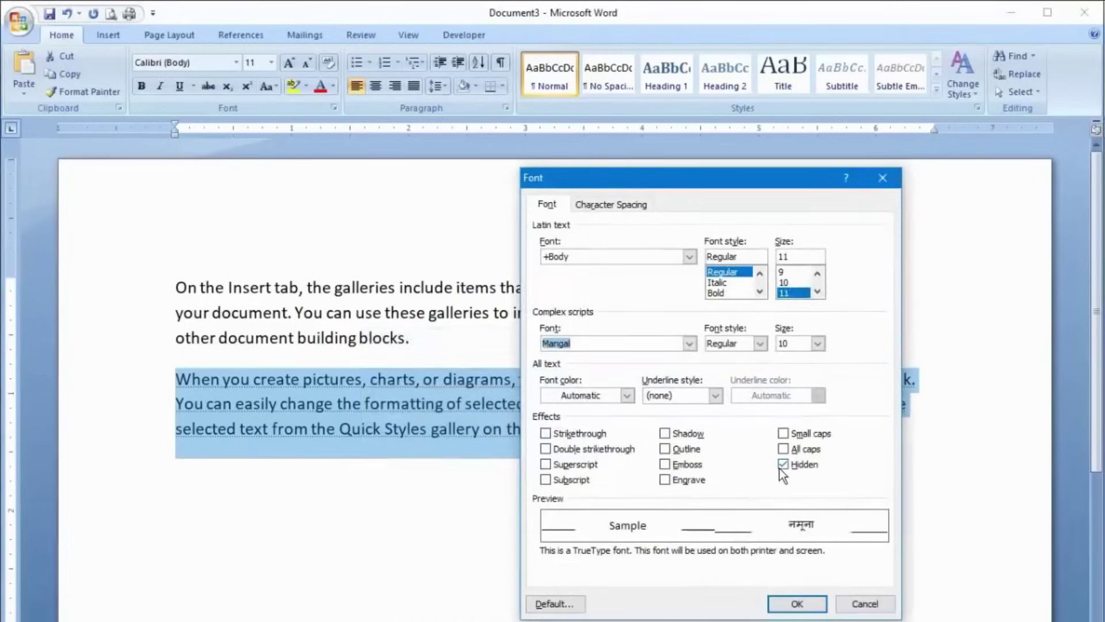
{"action": "left_click", "coordinate": [800, 603]}
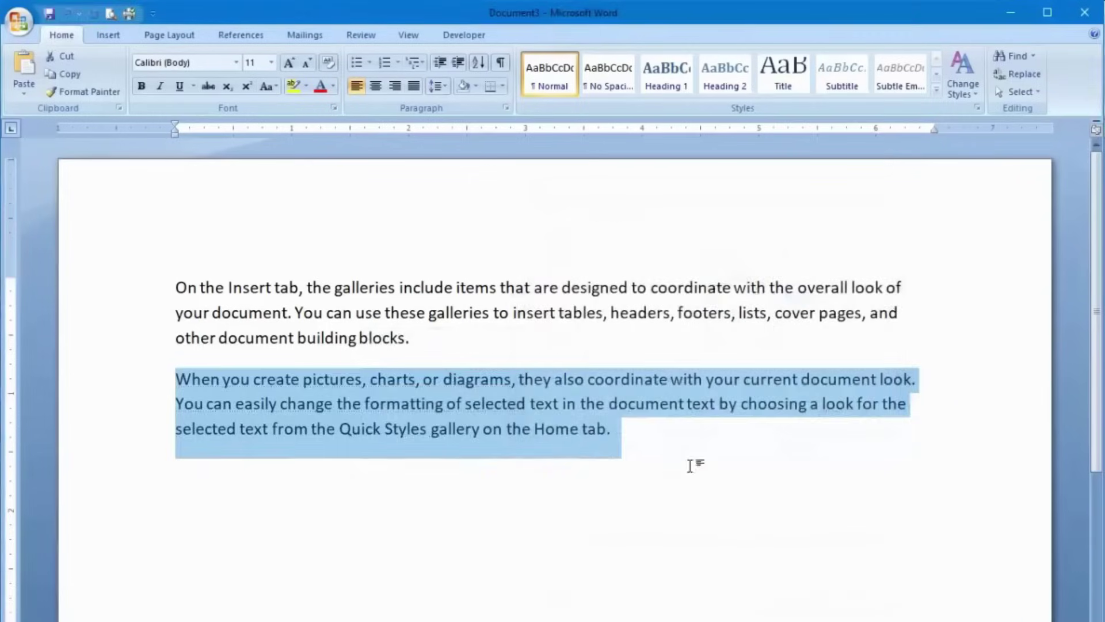
{"action": "left_click", "coordinate": [690, 465]}
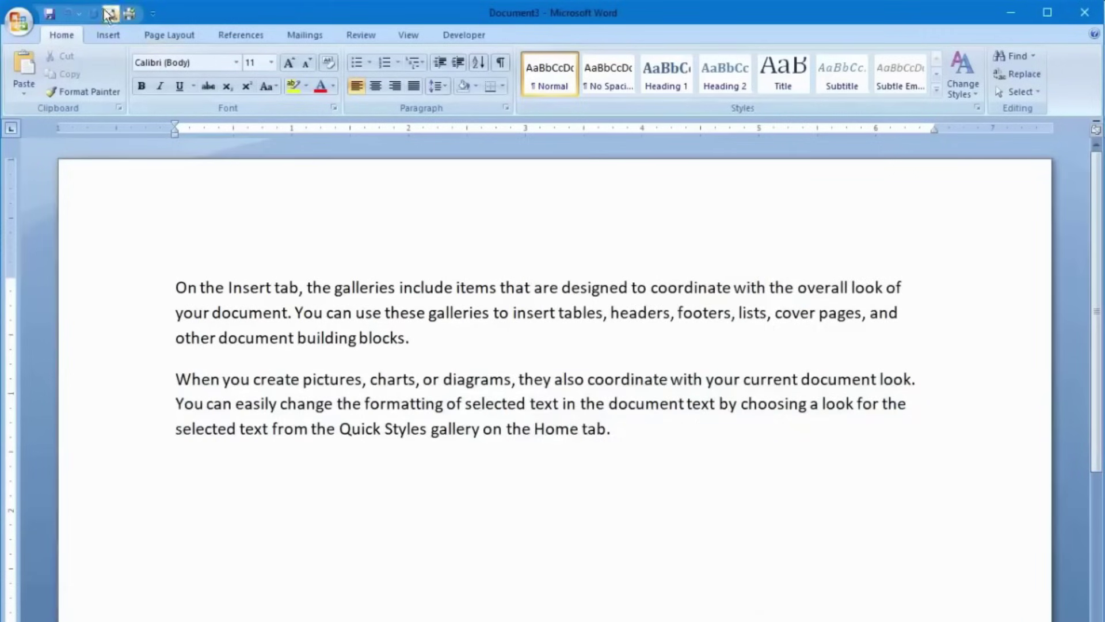
{"action": "left_click", "coordinate": [112, 14]}
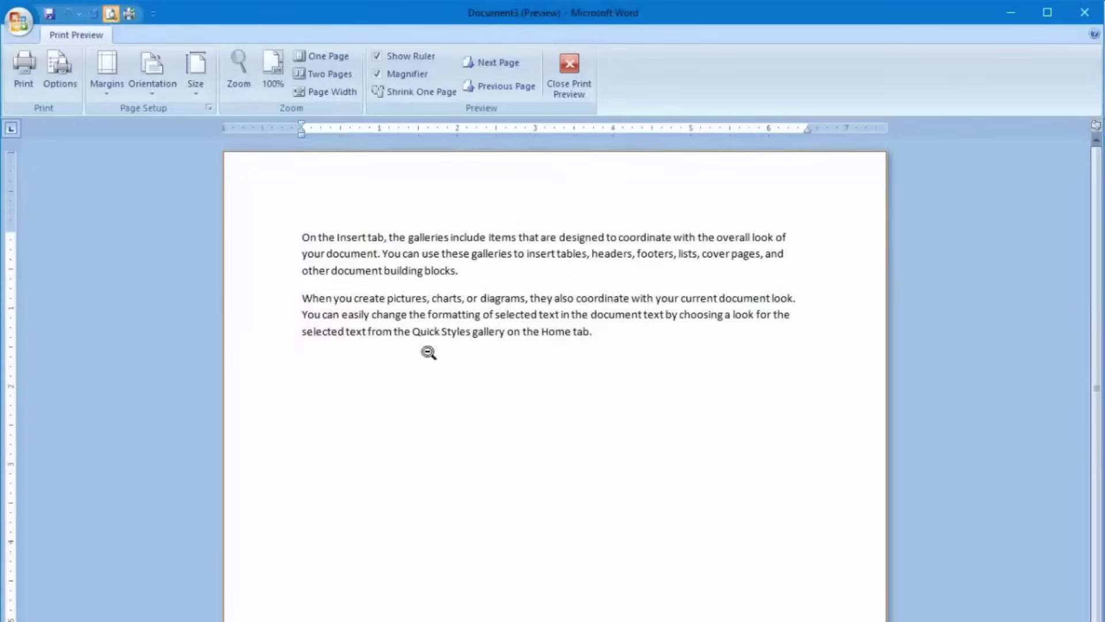
{"action": "left_click", "coordinate": [569, 74]}
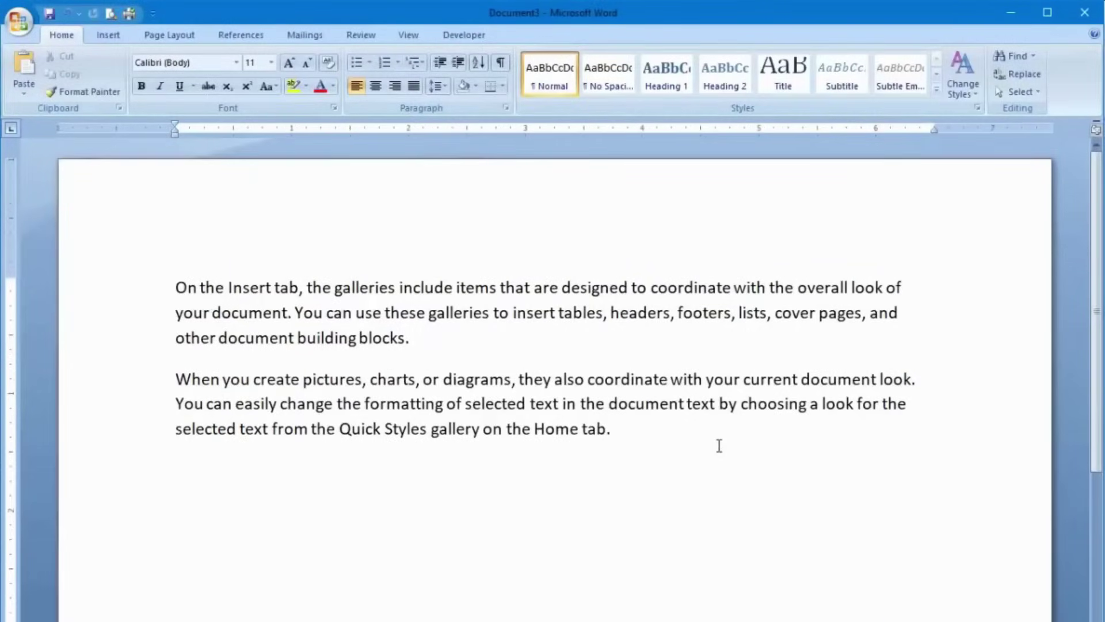
Enlarge the opening O with Ctrl+Shift+., then undo it back to normal size and reselect it.
{"action": "scroll", "coordinate": [321, 446], "scroll_direction": "up", "scroll_amount": 3, "text": "ctrl"}
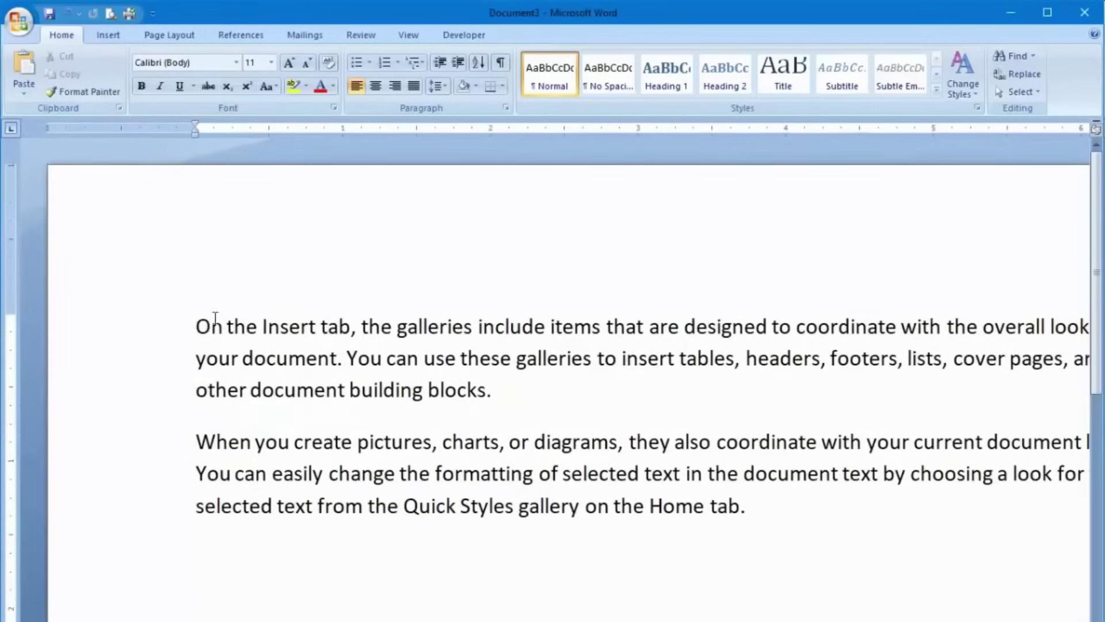
{"action": "left_click_drag", "start_coordinate": [211, 326], "coordinate": [196, 327]}
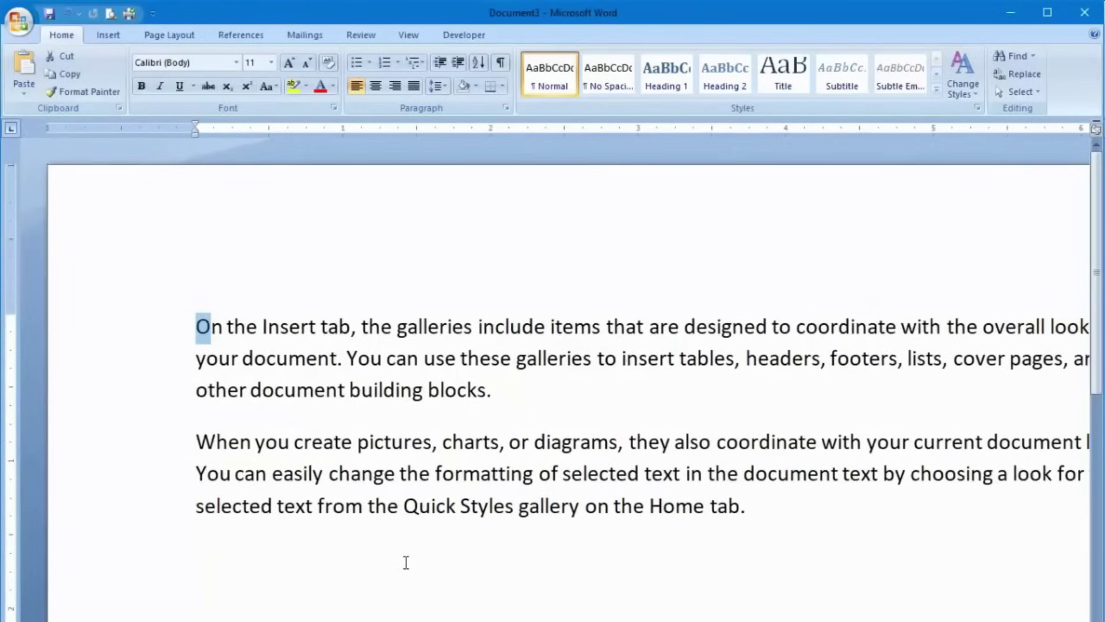
{"action": "key", "text": "ctrl+shift+period"}
{"action": "key", "text": "ctrl+shift+period"}
{"action": "key", "text": "ctrl+shift+period"}
{"action": "key", "text": "ctrl+shift+period"}
{"action": "key", "text": "ctrl+shift+period"}
{"action": "key", "text": "ctrl+shift+period"}
{"action": "key", "text": "ctrl+shift+period"}
{"action": "key", "text": "ctrl+shift+period"}
{"action": "key", "text": "ctrl+shift+period"}
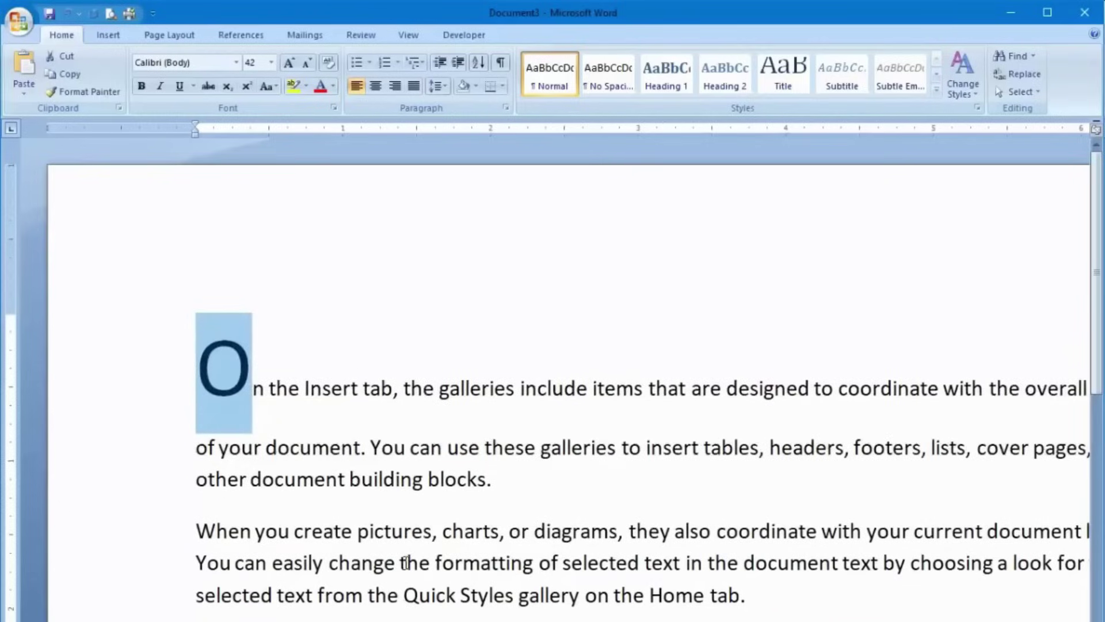
{"action": "left_click", "coordinate": [396, 410]}
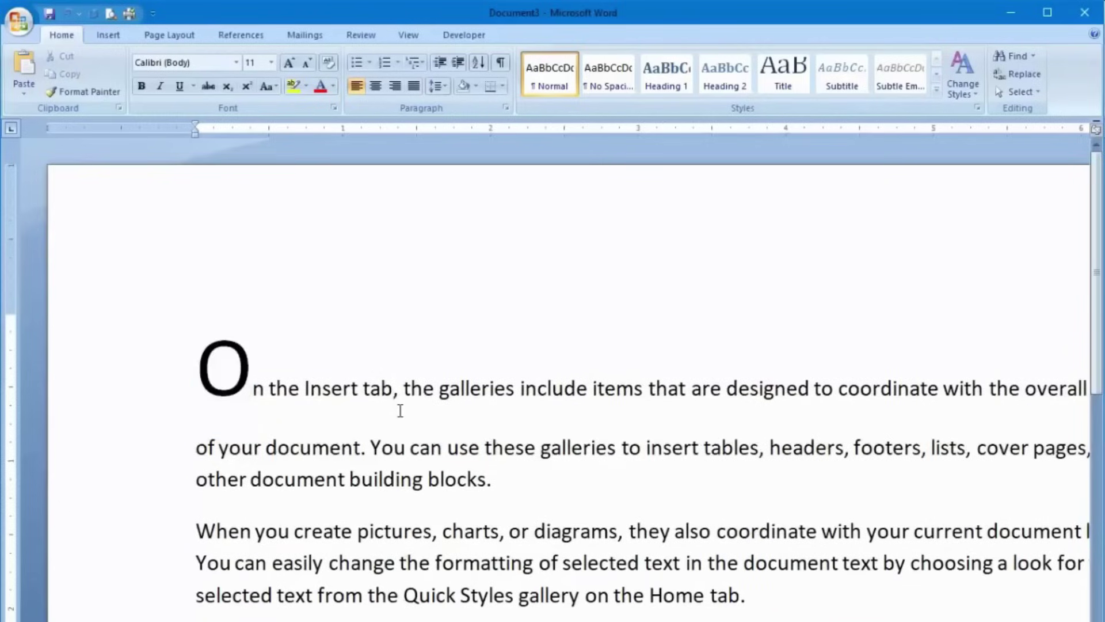
{"action": "key", "text": "ctrl+z"}
{"action": "key", "text": "ctrl+z"}
{"action": "key", "text": "ctrl+z"}
{"action": "key", "text": "ctrl+z"}
{"action": "key", "text": "ctrl+z"}
{"action": "key", "text": "ctrl+z"}
{"action": "key", "text": "ctrl+z"}
{"action": "key", "text": "ctrl+z"}
{"action": "key", "text": "ctrl+z"}
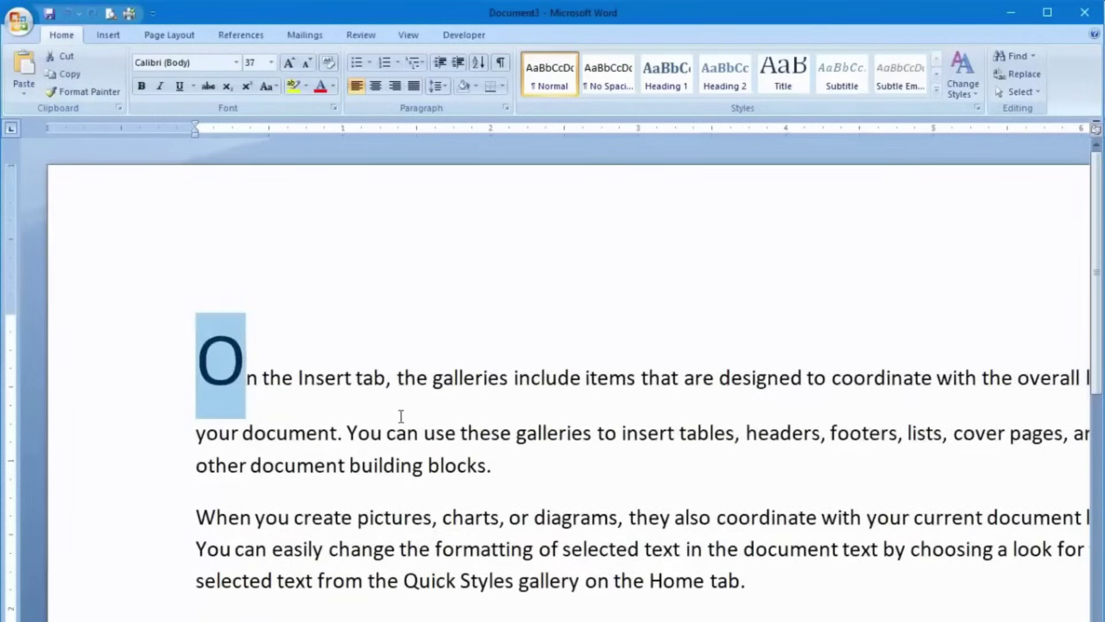
{"action": "key", "text": "ctrl+z"}
{"action": "key", "text": "ctrl+z"}
{"action": "key", "text": "ctrl+z"}
{"action": "key", "text": "ctrl+z"}
{"action": "key", "text": "ctrl+z"}
{"action": "key", "text": "ctrl+z"}
{"action": "key", "text": "ctrl+z"}
{"action": "key", "text": "ctrl+z"}
{"action": "key", "text": "ctrl+z"}
{"action": "key", "text": "ctrl+z"}
{"action": "key", "text": "ctrl+z"}
{"action": "key", "text": "ctrl+z"}
{"action": "key", "text": "ctrl+z"}
{"action": "key", "text": "ctrl+z"}
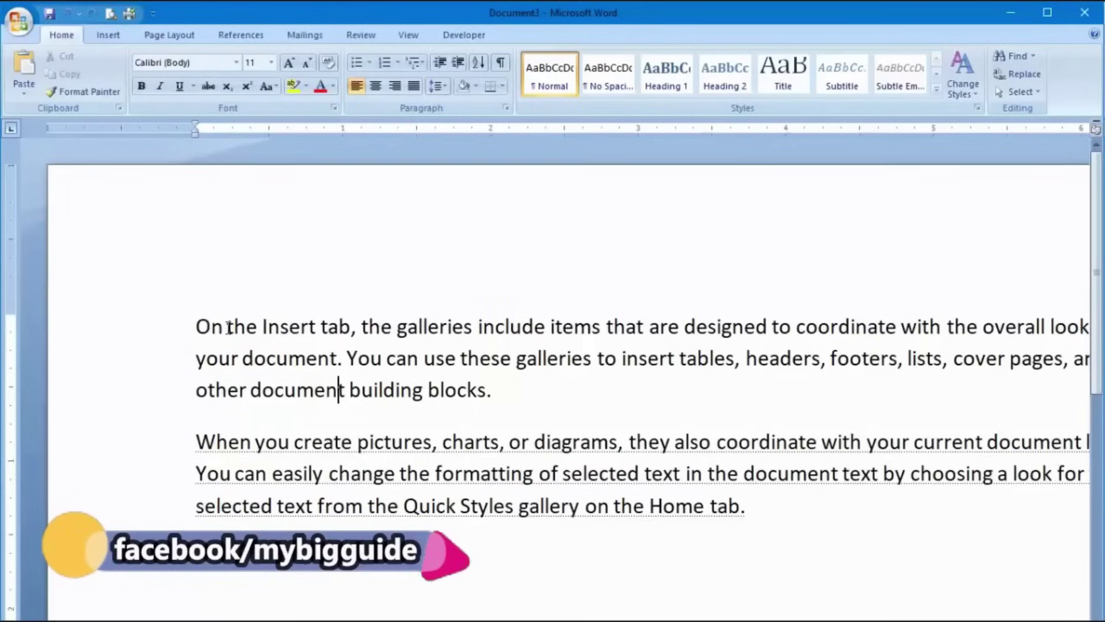
{"action": "left_click_drag", "start_coordinate": [212, 327], "coordinate": [195, 326]}
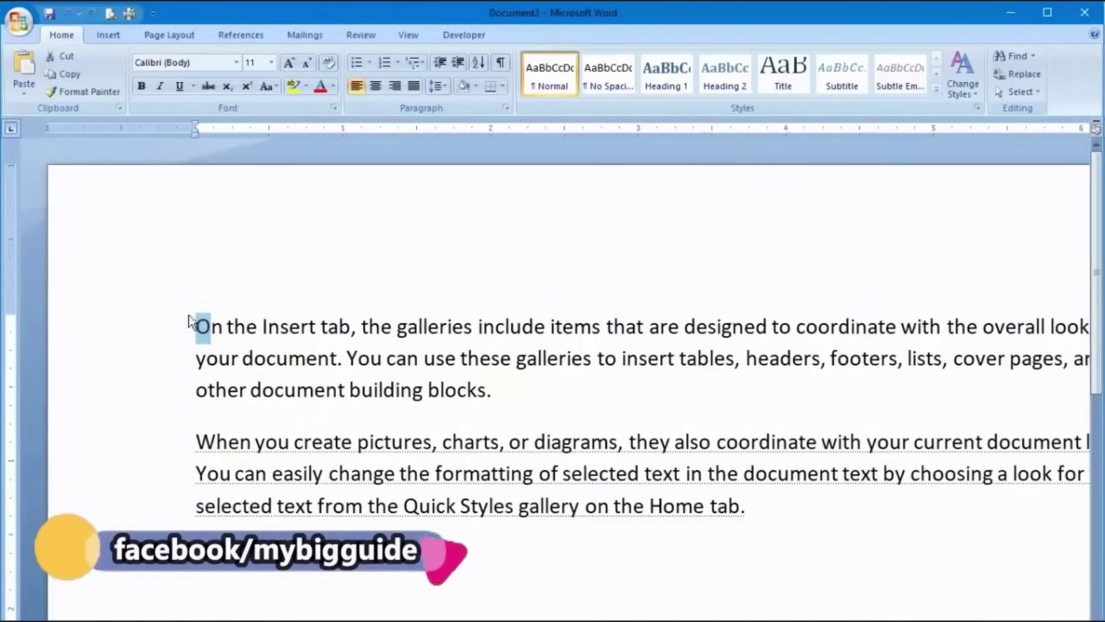
{"action": "left_click", "coordinate": [108, 34]}
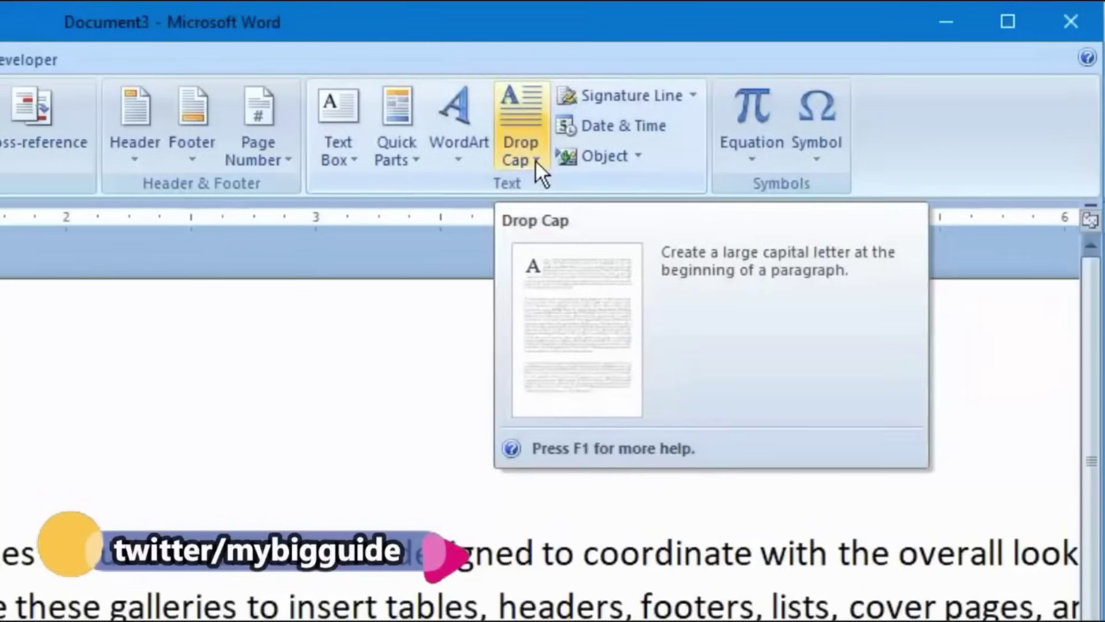
Apply a Dropped drop cap to the opening O and resize its frame.
{"action": "left_click", "coordinate": [536, 160]}
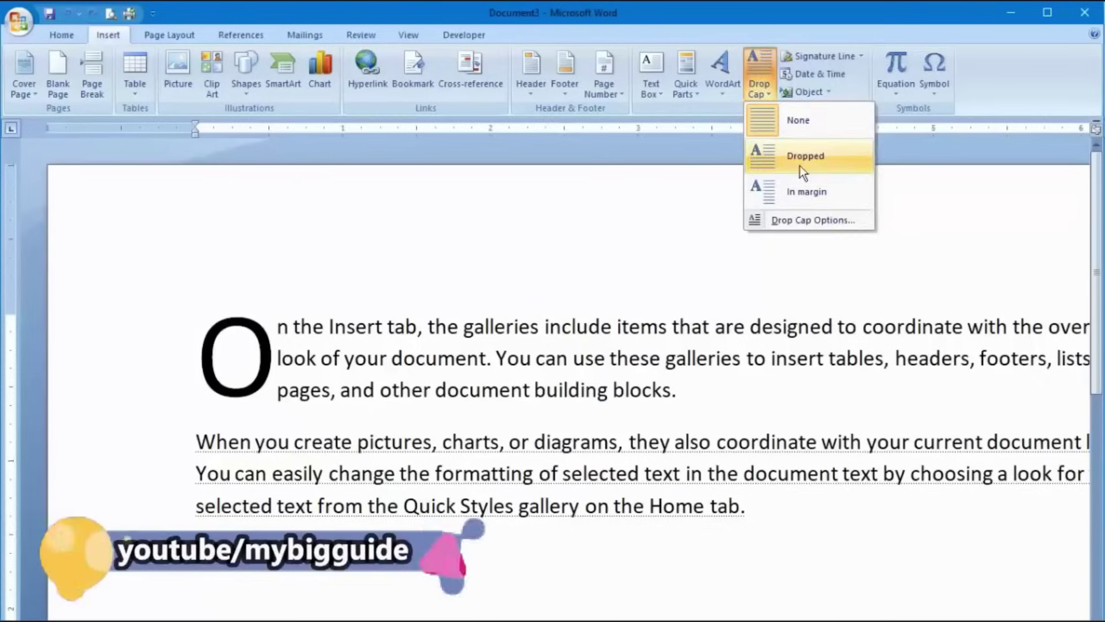
{"action": "left_click", "coordinate": [588, 278]}
{"action": "left_click", "coordinate": [289, 446]}
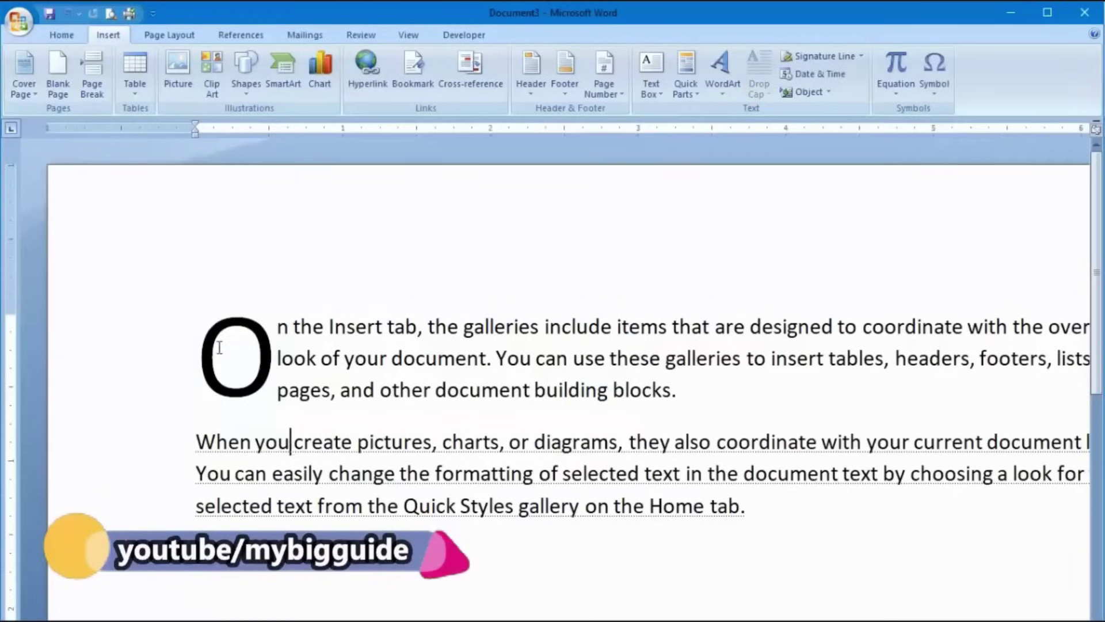
{"action": "left_click", "coordinate": [257, 377]}
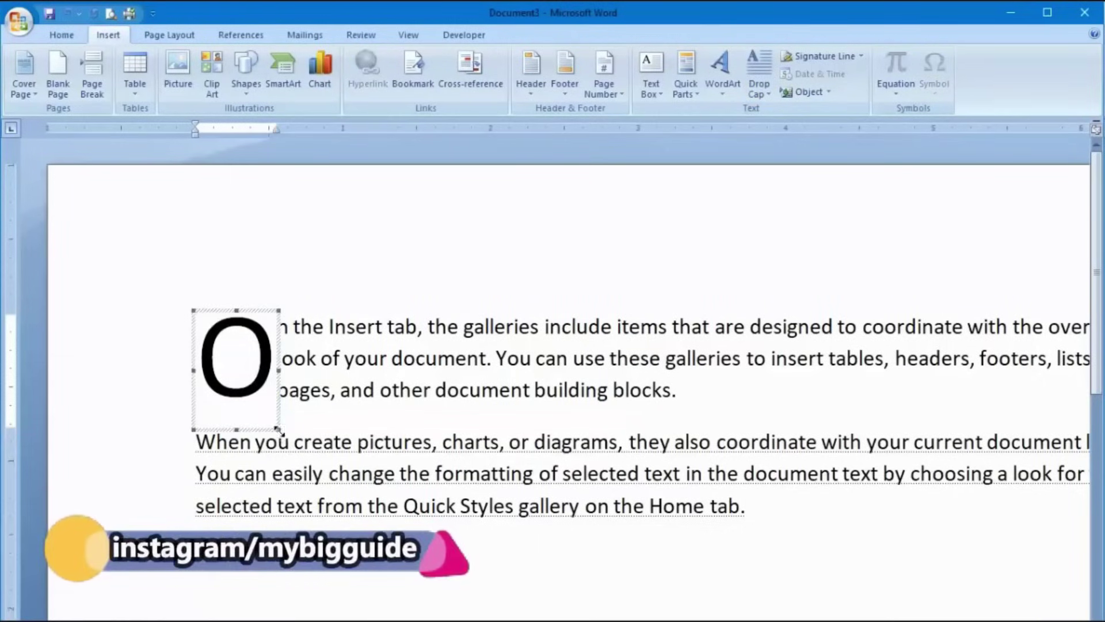
{"action": "mouse_move", "coordinate": [275, 429]}
{"action": "left_mouse_down"}
{"action": "mouse_move", "coordinate": [249, 383]}
{"action": "mouse_move", "coordinate": [343, 478]}
{"action": "left_mouse_up"}
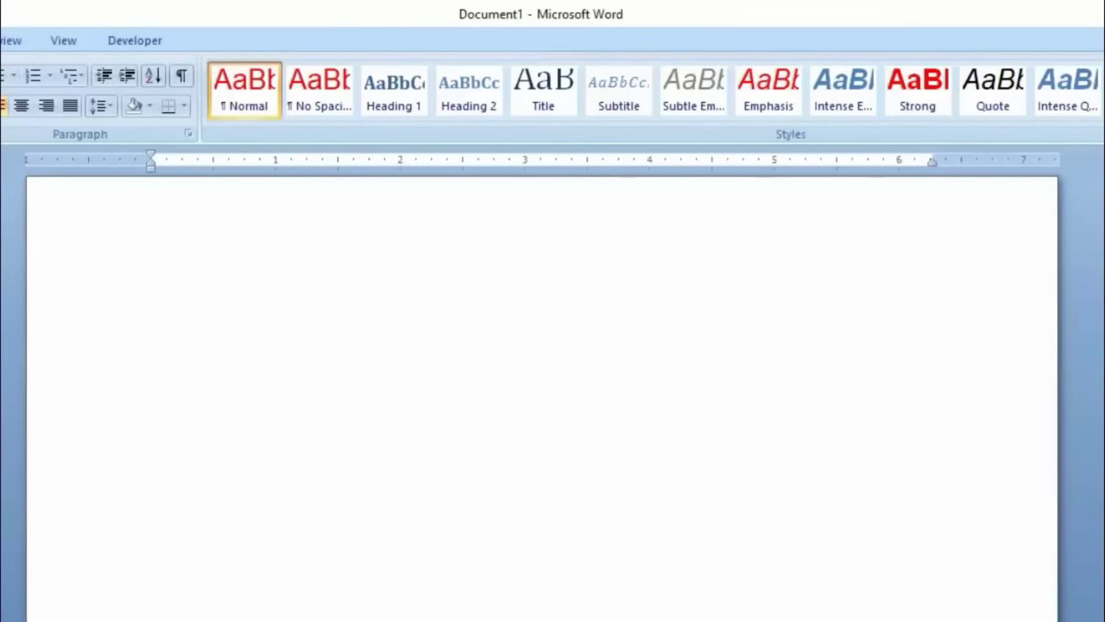
Type the Hindi headings नाम and पिता का नाम on one line in Document1.
{"action": "left_click", "coordinate": [278, 488]}
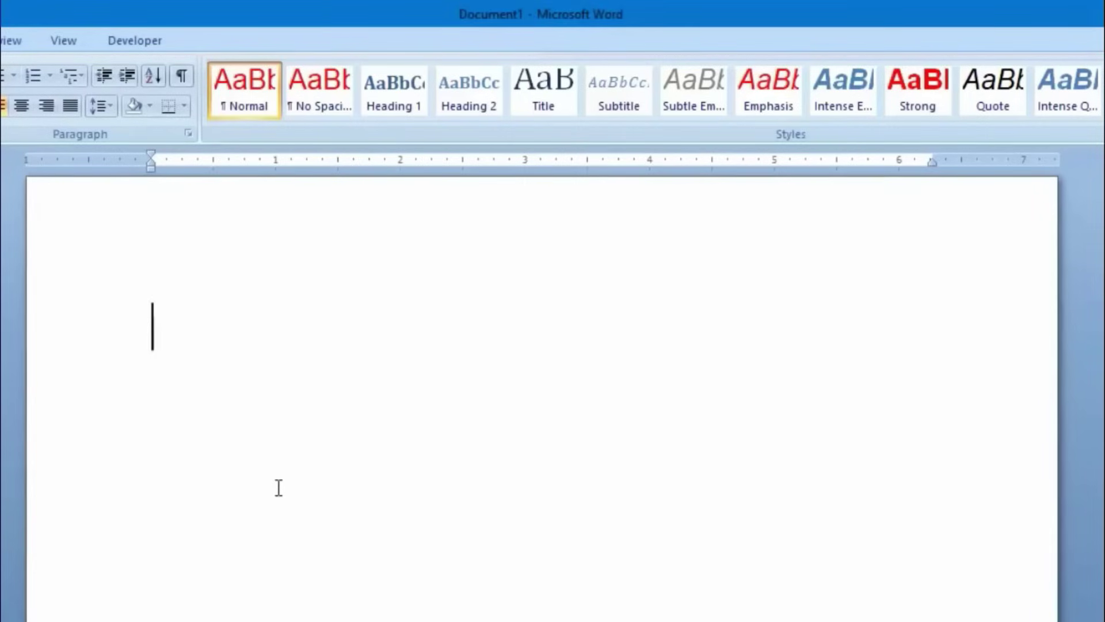
{"action": "type", "text": "नाम"}
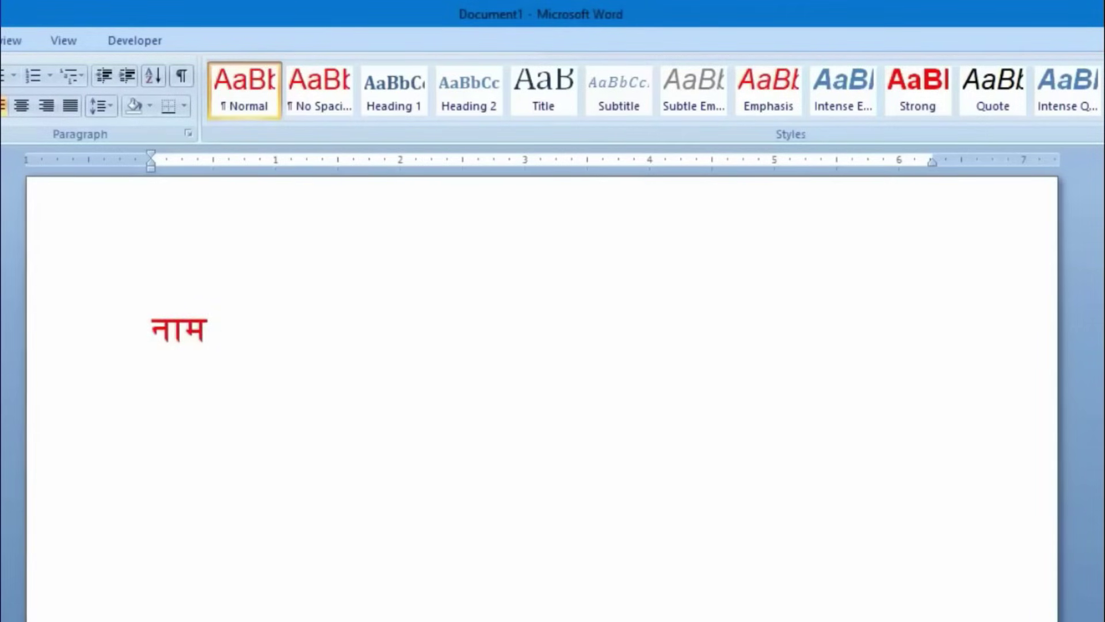
{"action": "type", "text": " पिता का"}
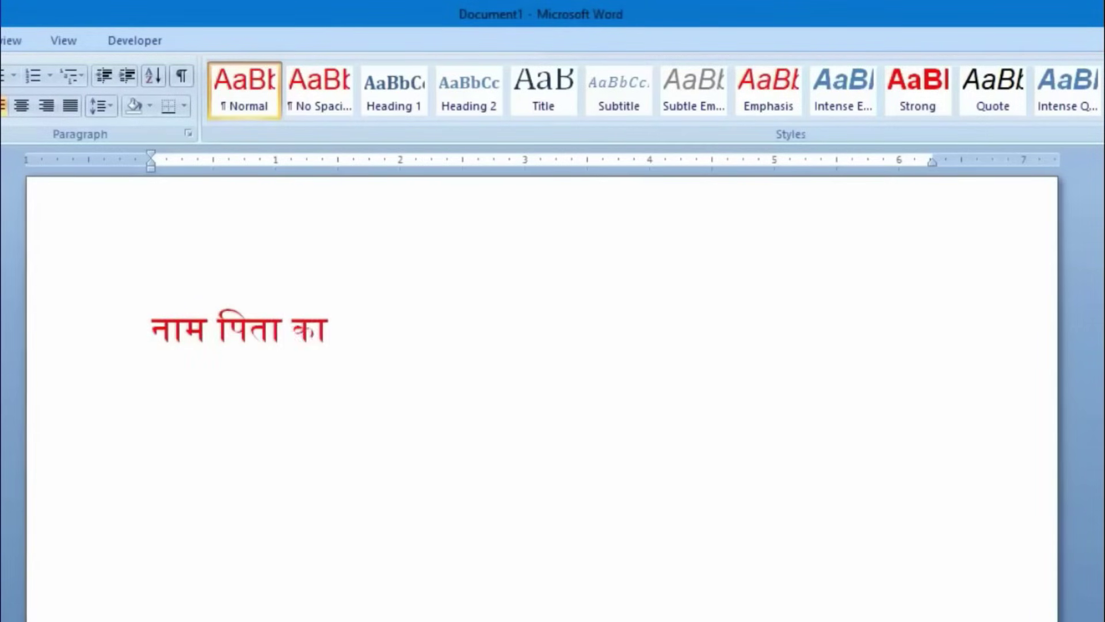
{"action": "type", "text": " नाम"}
{"action": "left_click", "coordinate": [218, 326]}
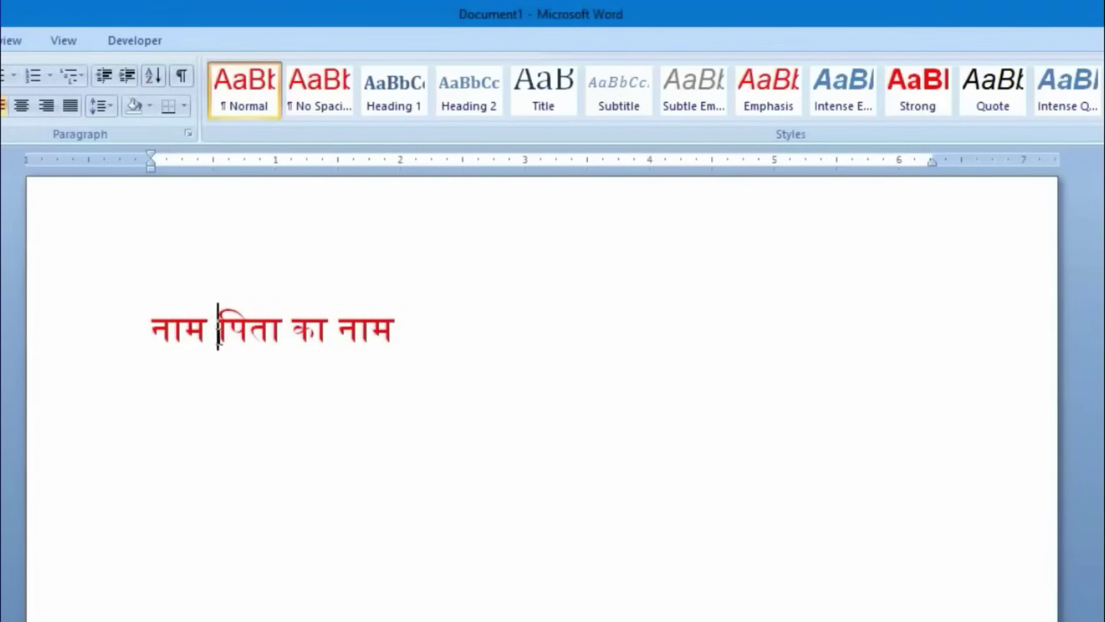
{"action": "left_click", "coordinate": [575, 332]}
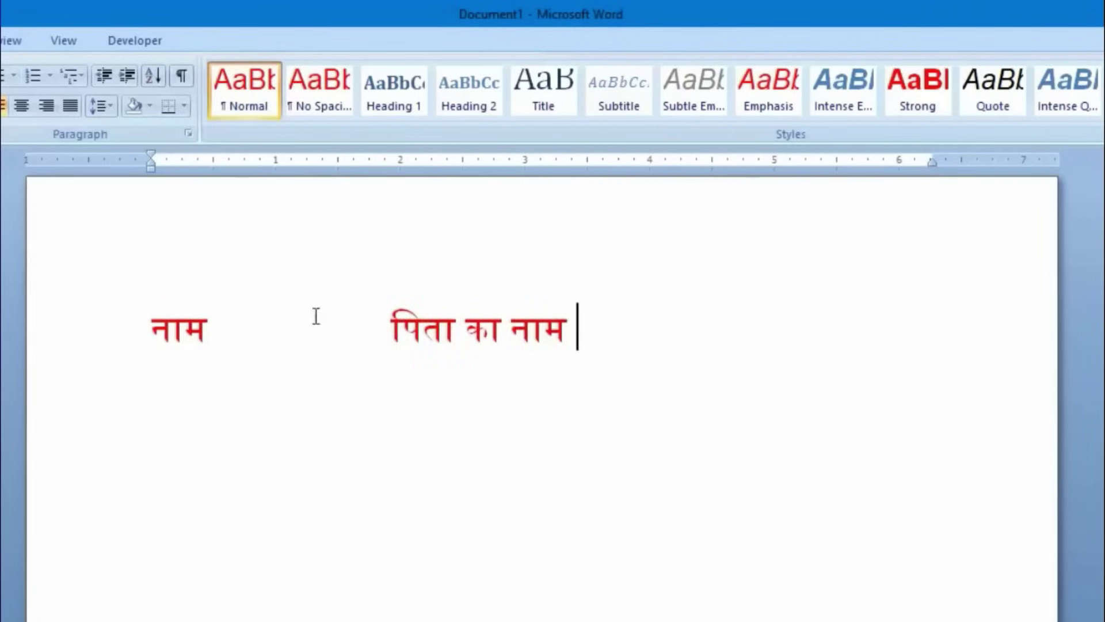
{"action": "left_click", "coordinate": [568, 339]}
{"action": "key", "text": "Home"}
Select everything with Ctrl+A and delete it to empty the document.
{"action": "key", "text": "BackSpace"}
{"action": "key", "text": "ctrl+a"}
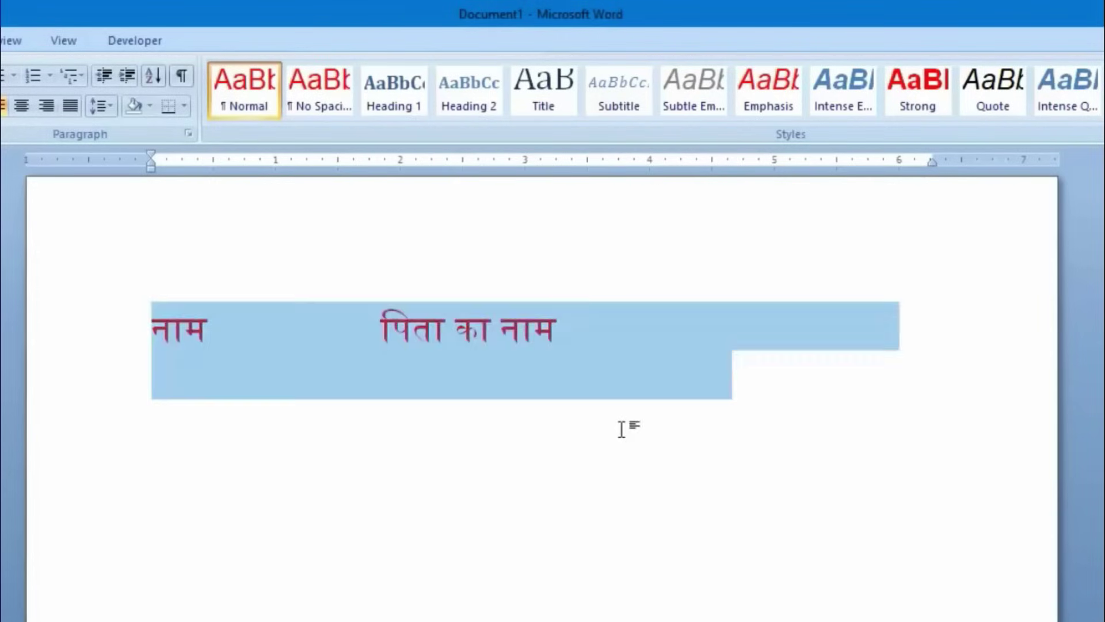
{"action": "key", "text": "Delete"}
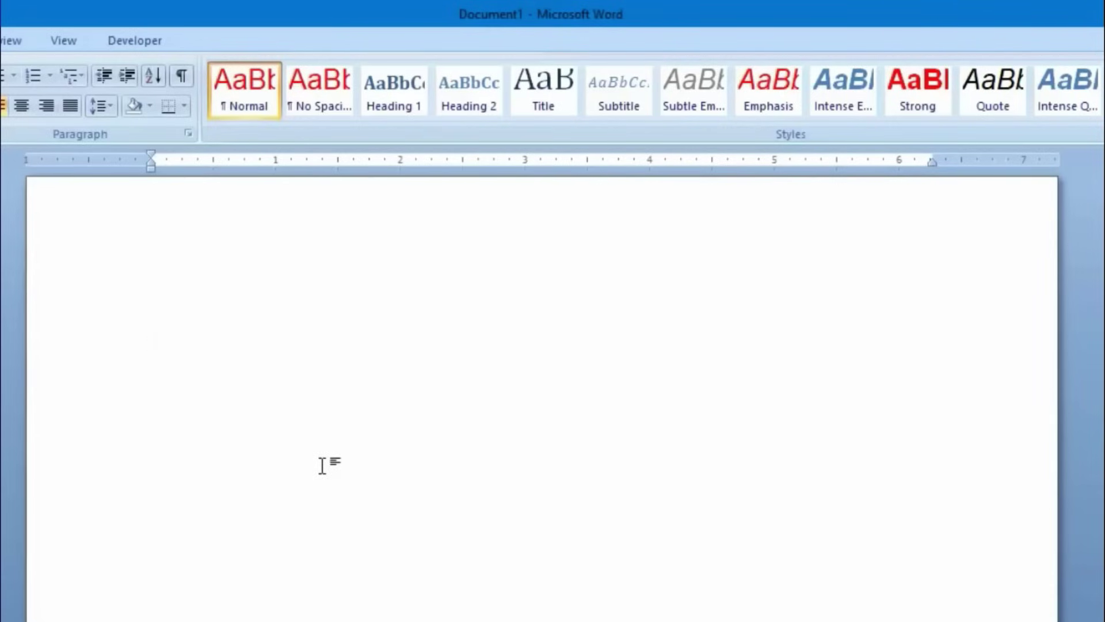
Type the header row नाम, पिता का नाम, उम्र on tab stops, adding a ruler stop near 4.5 inches.
{"action": "double_click", "coordinate": [225, 176]}
{"action": "key", "text": "Tab"}
{"action": "key", "text": "BackSpace"}
{"action": "type", "text": "नाम"}
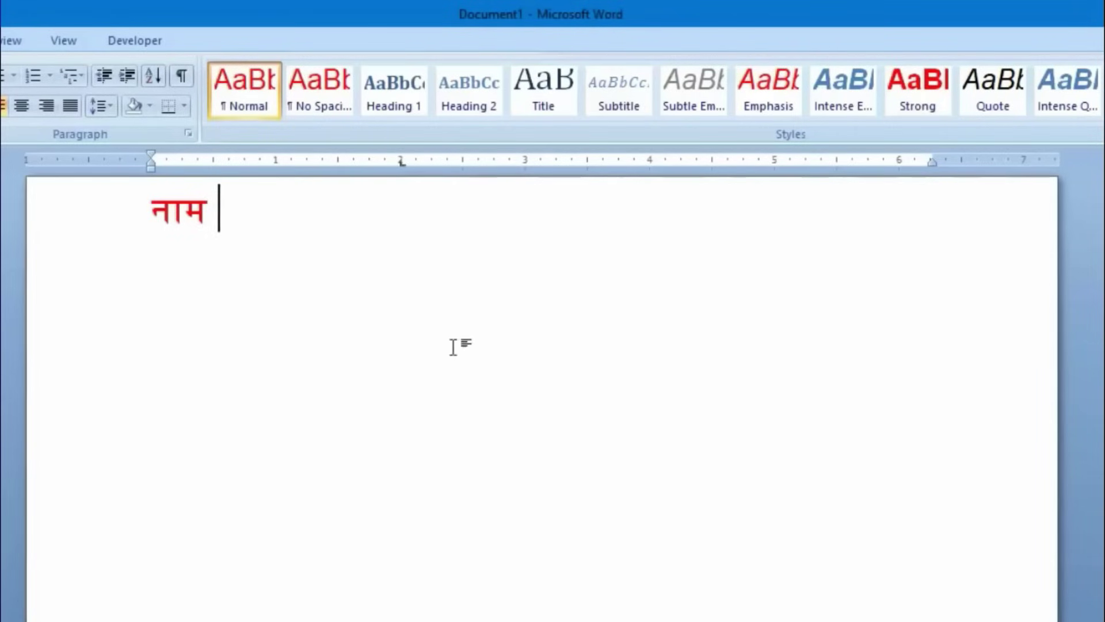
{"action": "key", "text": "Tab"}
{"action": "type", "text": "पिता न"}
{"action": "key", "text": "BackSpace"}
{"action": "type", "text": "का"}
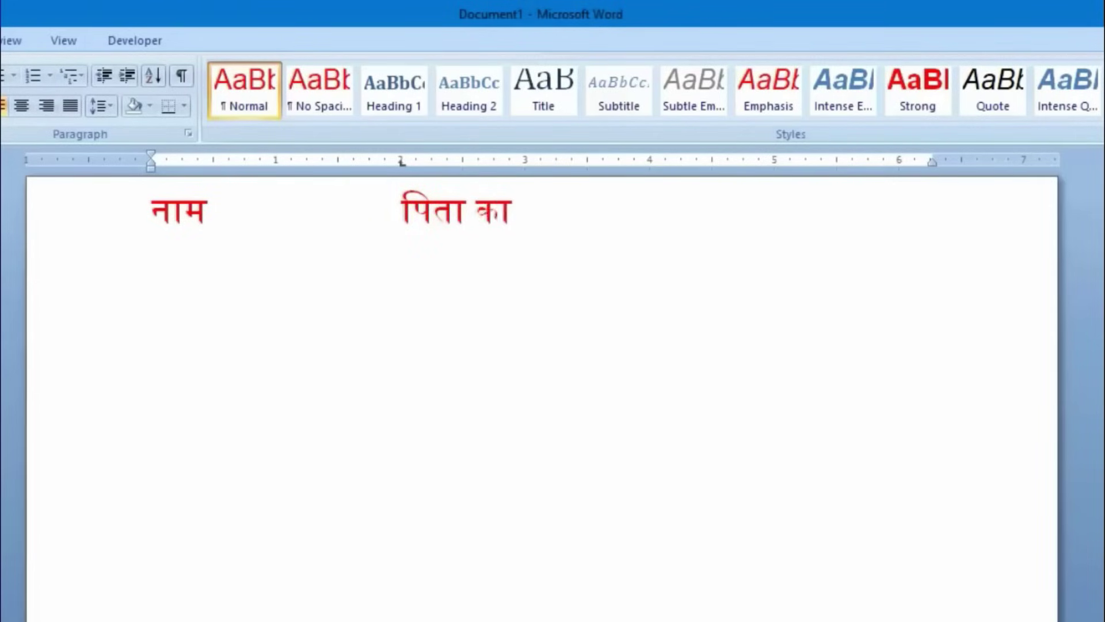
{"action": "type", "text": " नाम"}
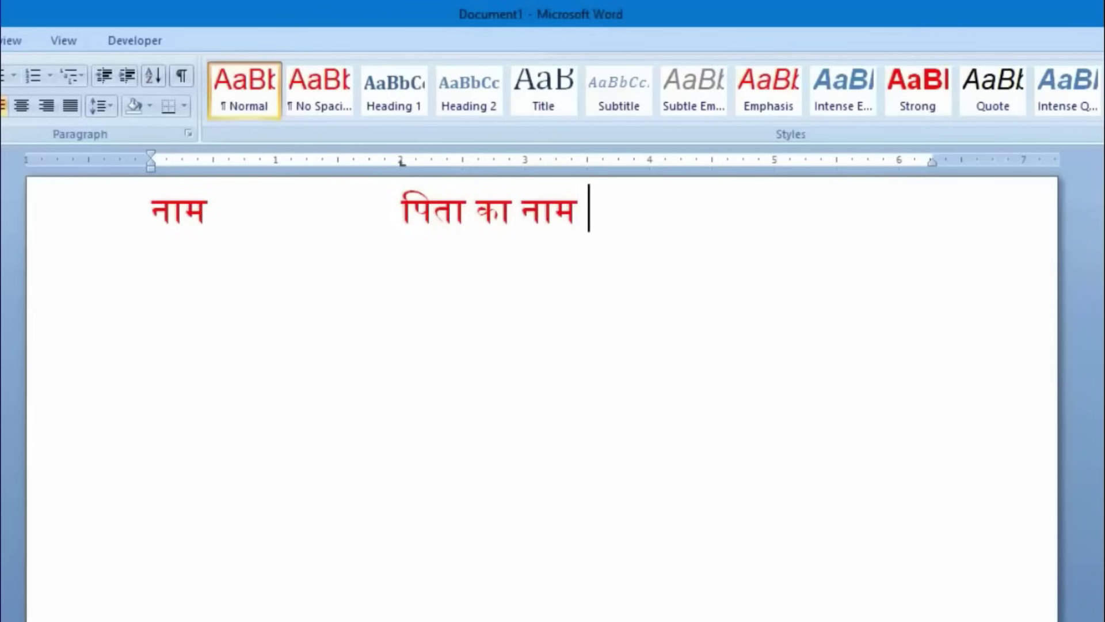
{"action": "left_click", "coordinate": [712, 164]}
{"action": "key", "text": "Tab"}
{"action": "type", "text": "उम्र"}
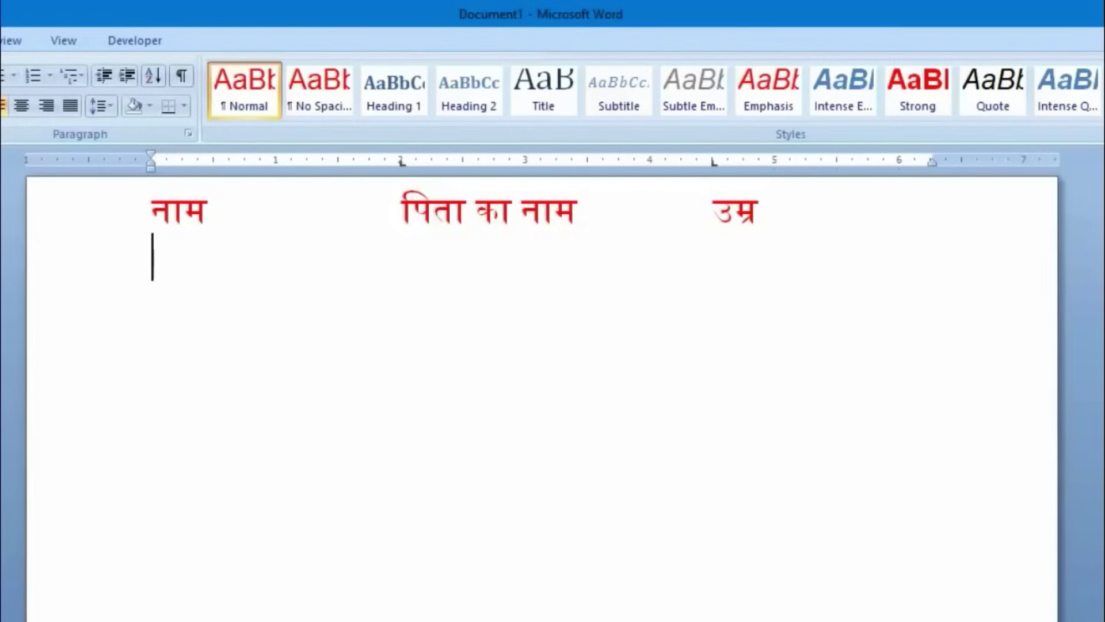
Type the second row with a name, a father's name and age २५ aligned under the headings.
{"action": "type", "text": "अविनाम"}
{"action": "key", "text": "BackSpace"}
{"action": "type", "text": "श्"}
{"action": "key", "text": "BackSpace"}
{"action": "key", "text": "Tab"}
{"action": "type", "text": "अभिराम"}
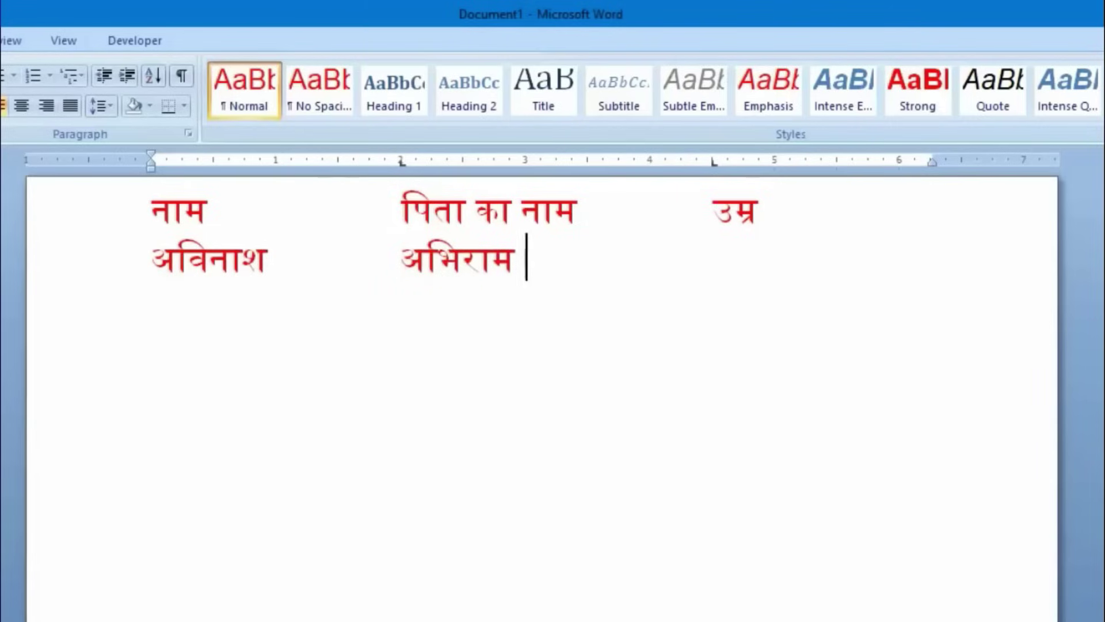
{"action": "key", "text": "Tab"}
{"action": "type", "text": "२५"}
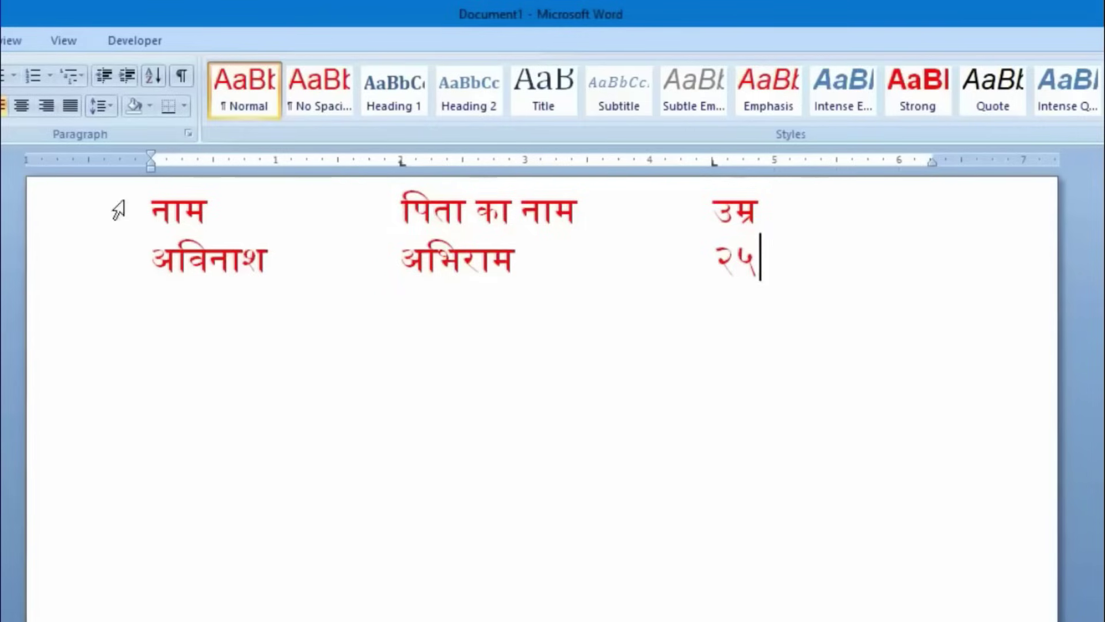
{"action": "left_click_drag", "start_coordinate": [151, 210], "coordinate": [833, 256]}
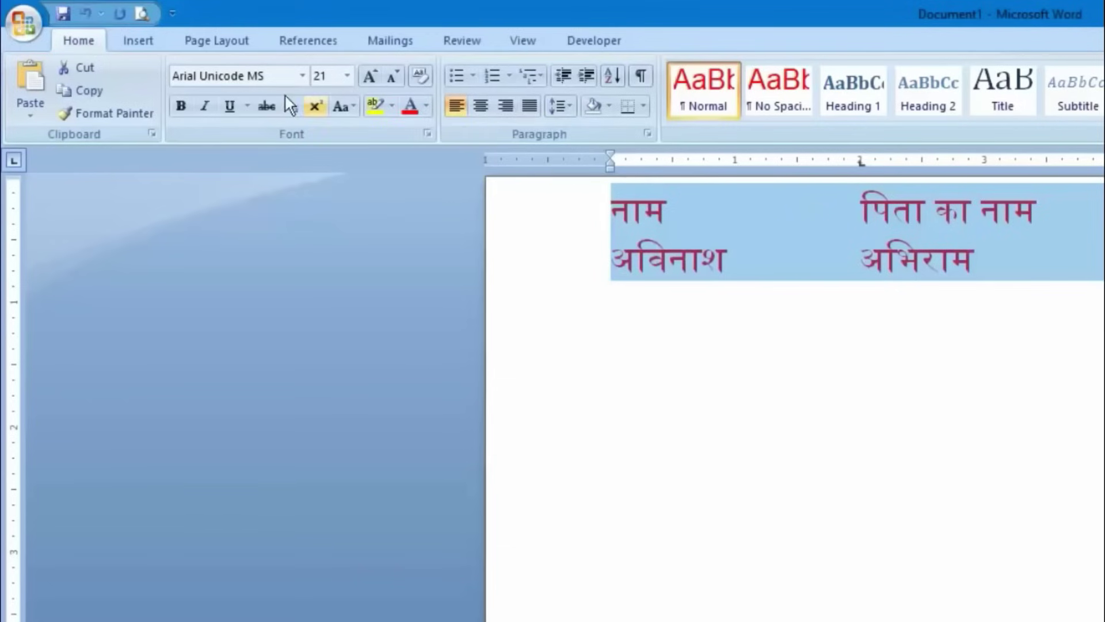
{"action": "left_click", "coordinate": [135, 45]}
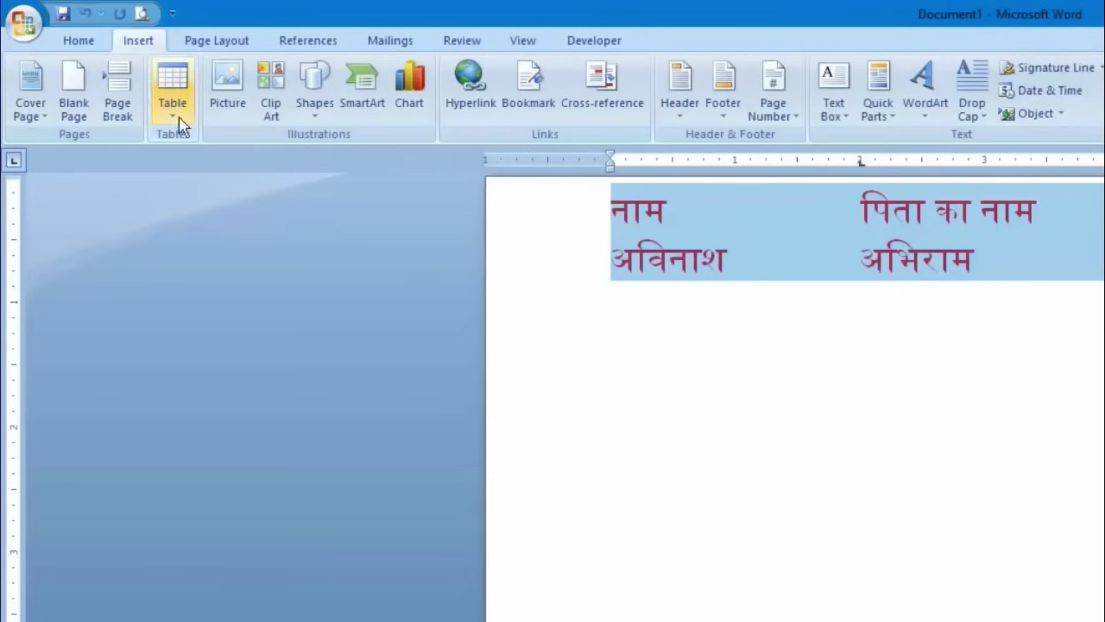
{"action": "left_click", "coordinate": [176, 115]}
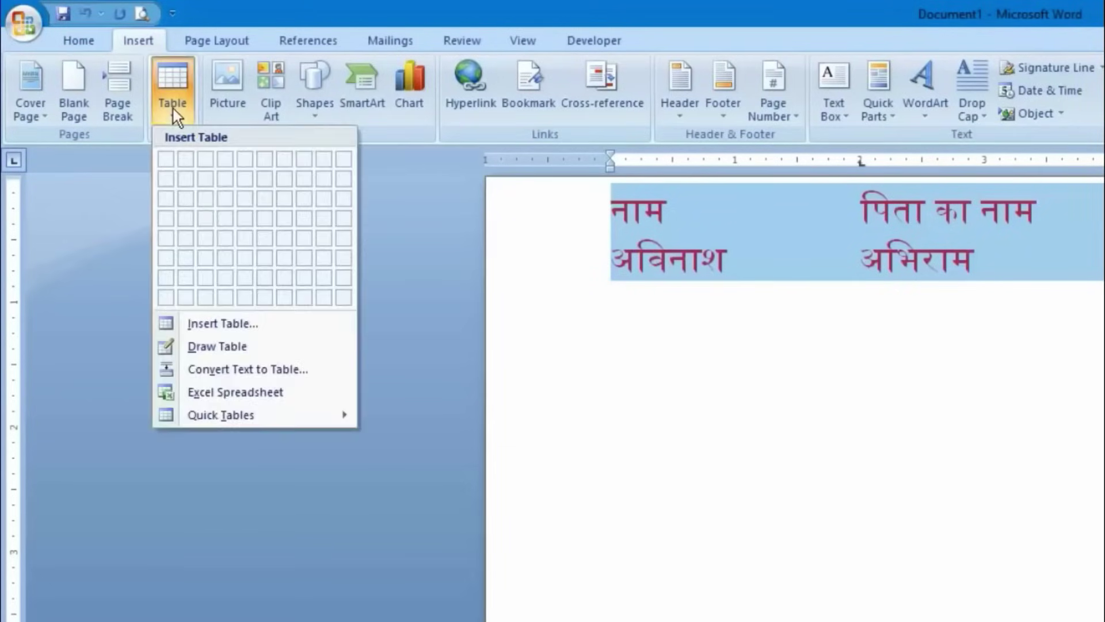
{"action": "left_click", "coordinate": [326, 376]}
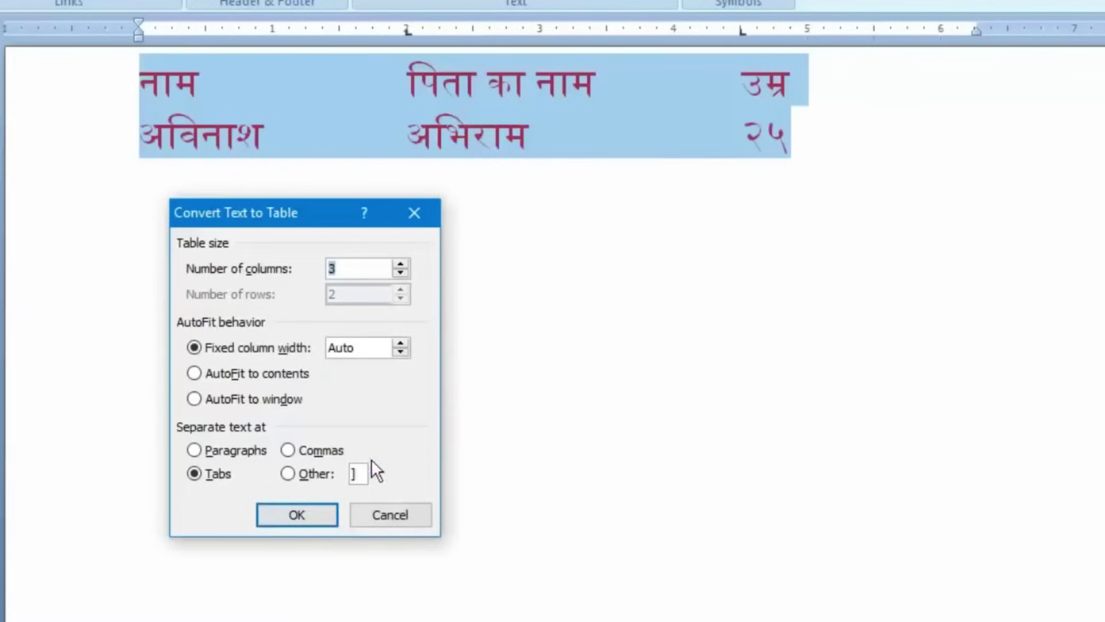
{"action": "left_click", "coordinate": [305, 514]}
{"action": "left_click", "coordinate": [690, 192]}
{"action": "left_click", "coordinate": [823, 104]}
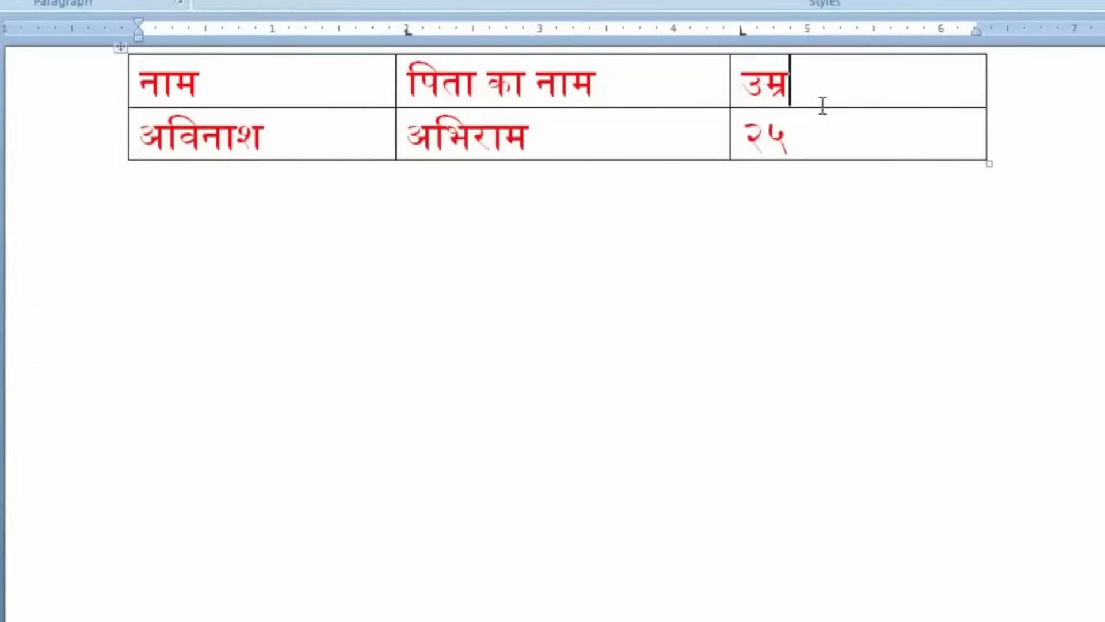
{"action": "left_click", "coordinate": [835, 149]}
{"action": "key", "text": "Tab"}
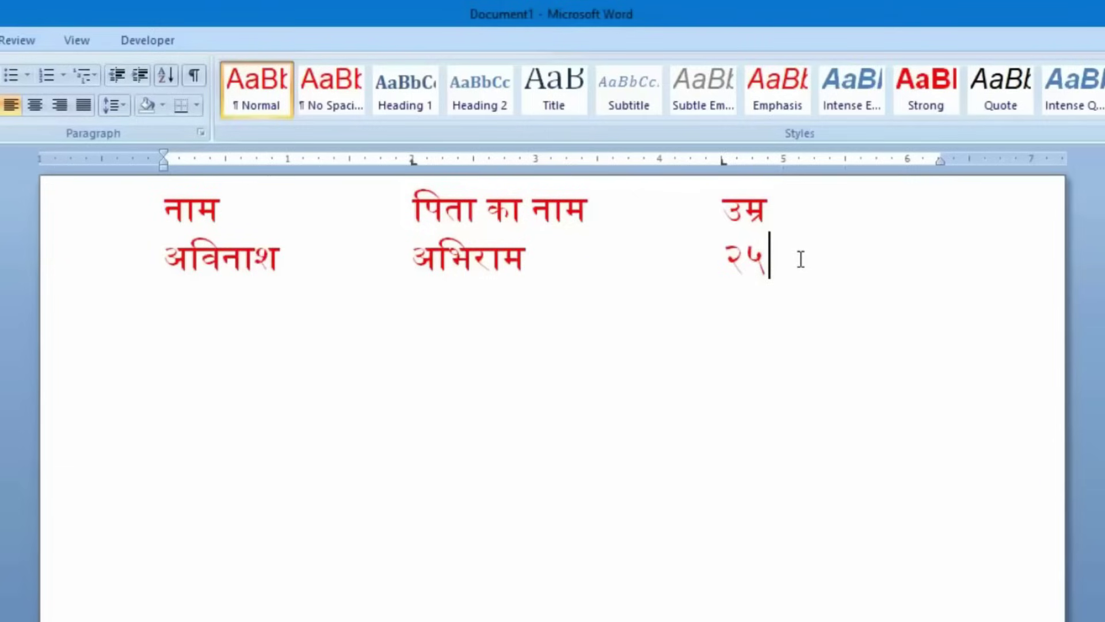
Delete the two tab-aligned Hindi lines, then open the Tabs dialog from the Paragraph settings.
{"action": "left_click_drag", "start_coordinate": [801, 259], "coordinate": [138, 197]}
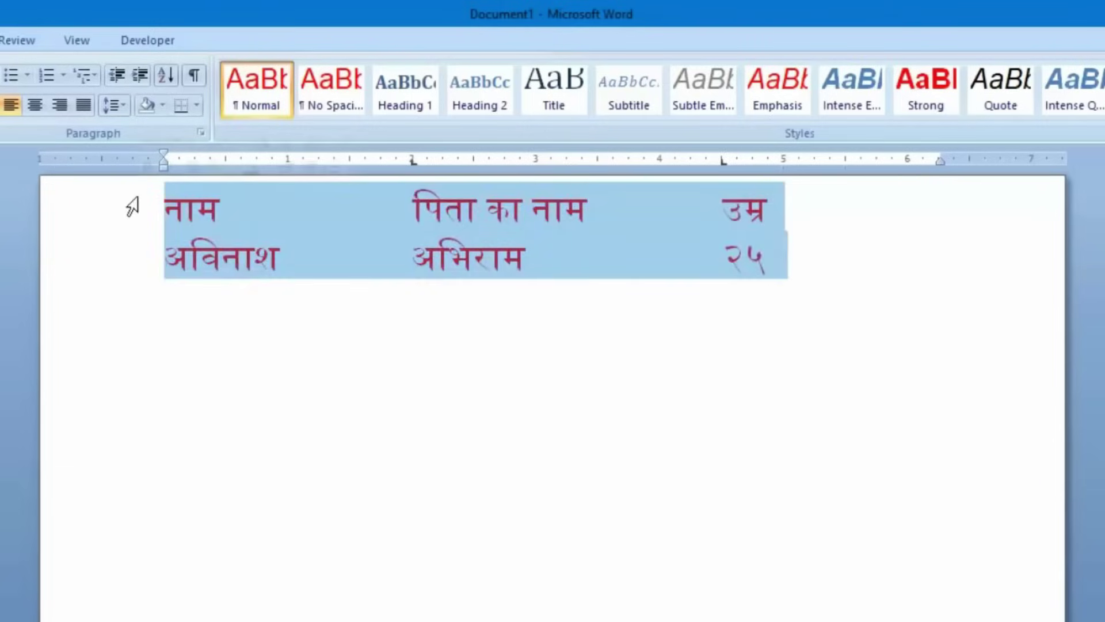
{"action": "key", "text": "Delete"}
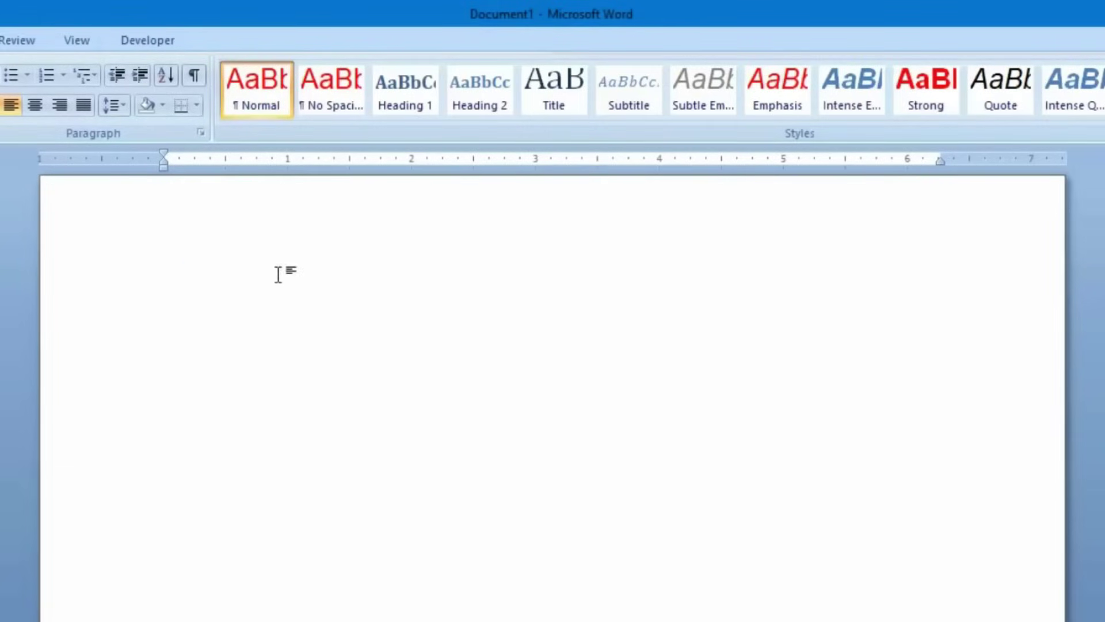
{"action": "left_click", "coordinate": [203, 133]}
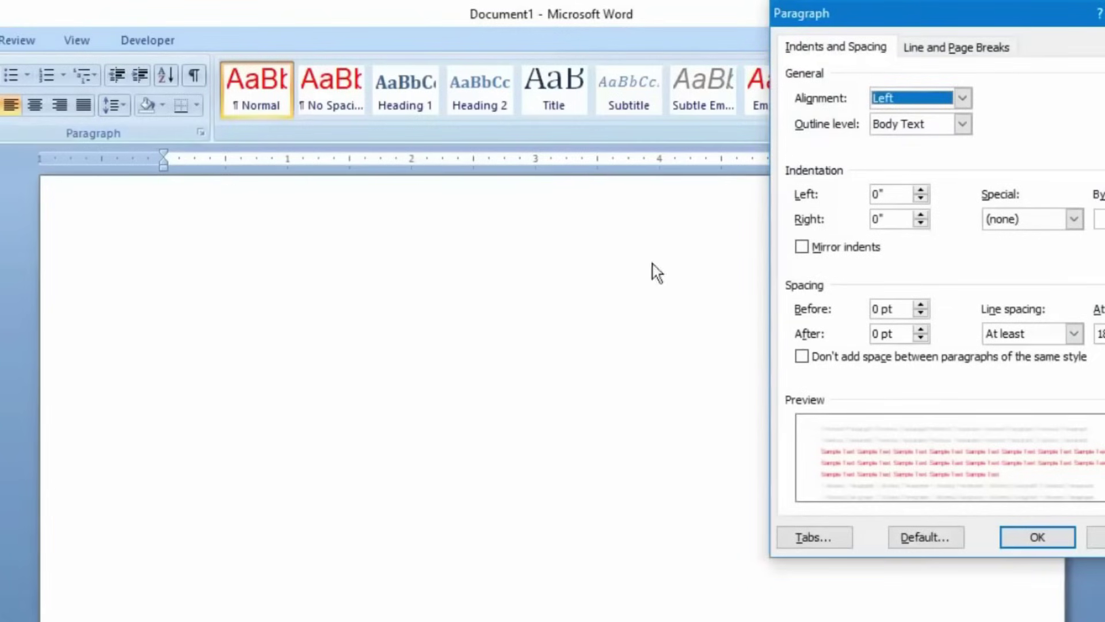
{"action": "left_click_drag", "start_coordinate": [930, 2], "coordinate": [413, 136]}
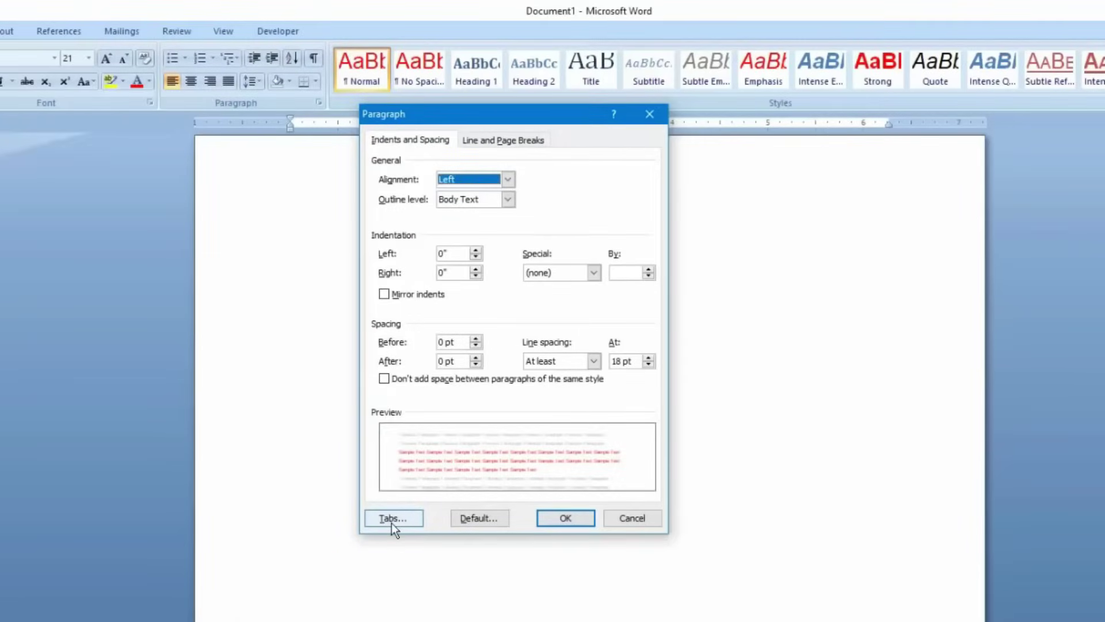
{"action": "left_click", "coordinate": [392, 522]}
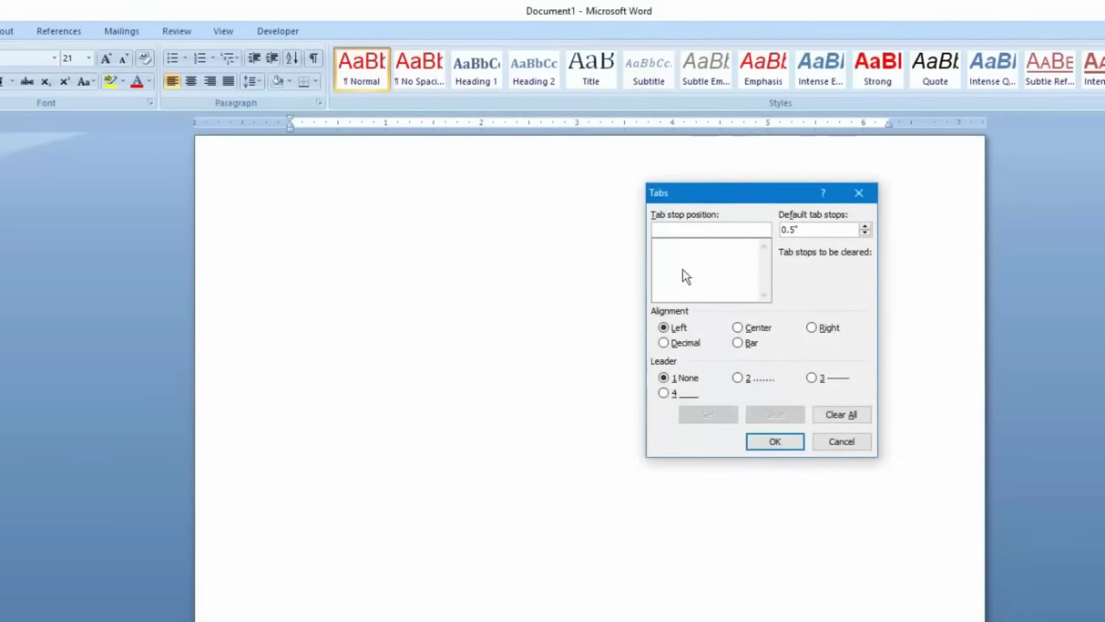
{"action": "left_click_drag", "start_coordinate": [723, 183], "coordinate": [573, 168]}
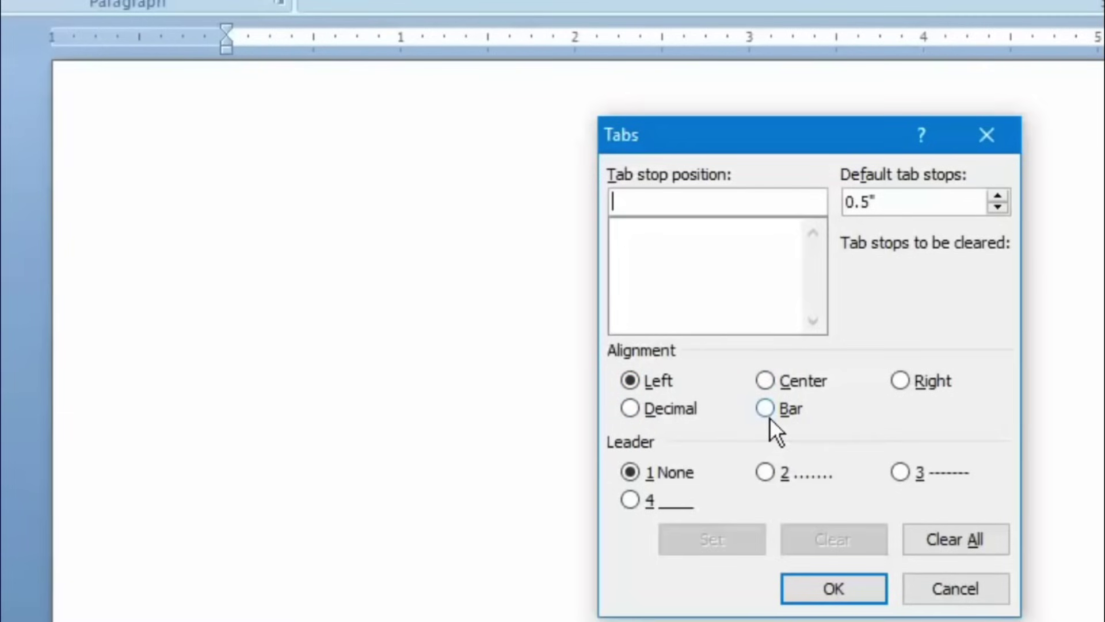
Add left tab stops at 1, 3 and 4 inches on the ruler, and at 2 inches in the Tabs dialog.
{"action": "left_click", "coordinate": [951, 593]}
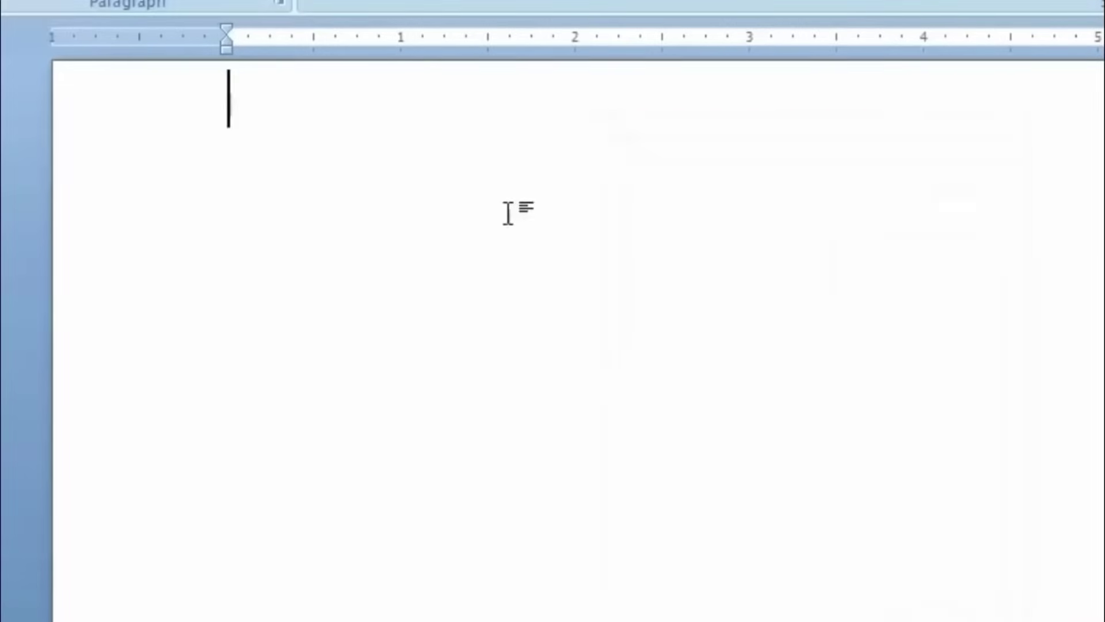
{"action": "left_click", "coordinate": [401, 44]}
{"action": "left_click", "coordinate": [751, 42]}
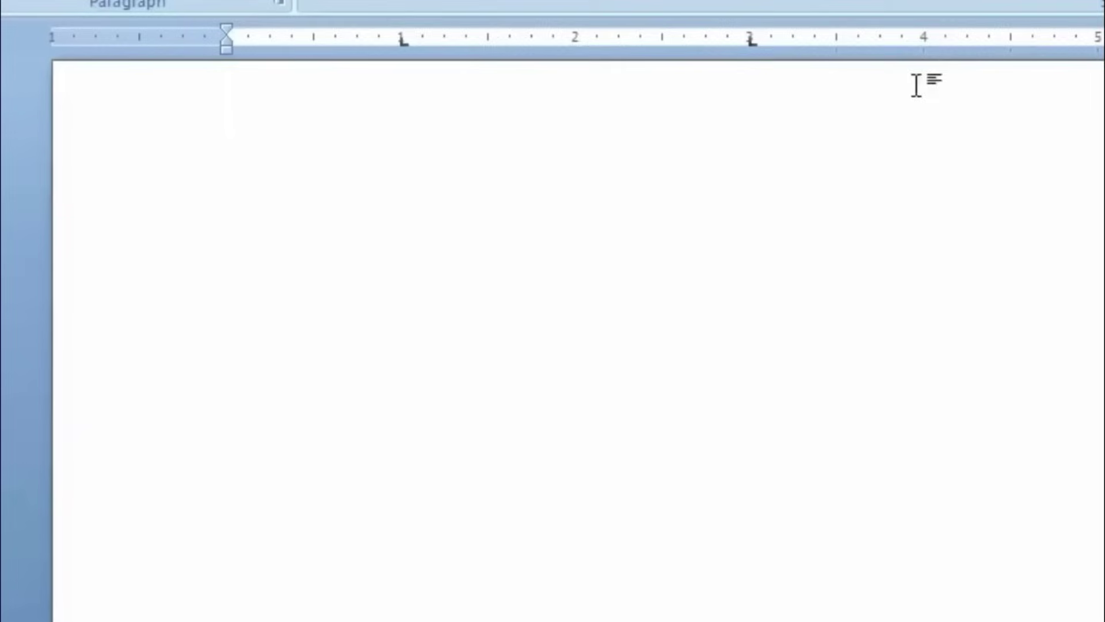
{"action": "left_click", "coordinate": [927, 43]}
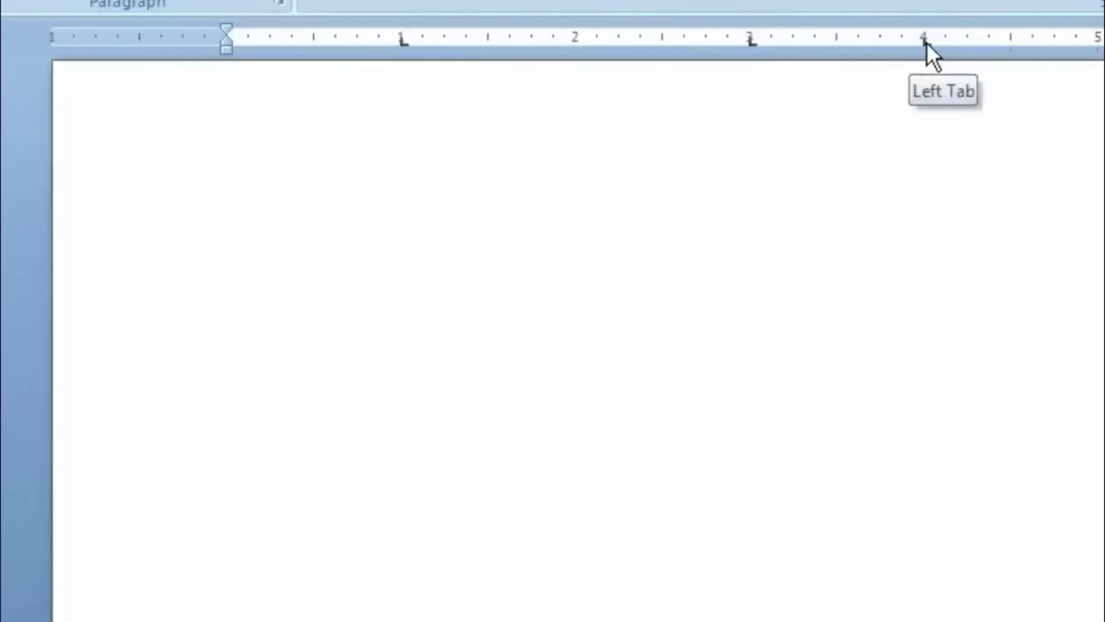
{"action": "double_click", "coordinate": [926, 43]}
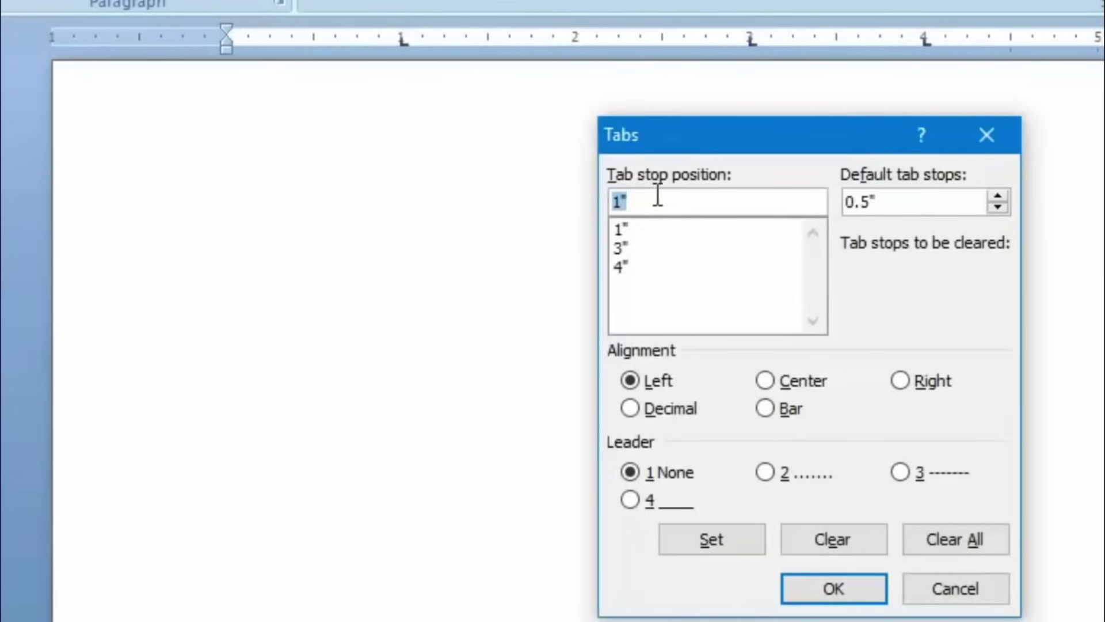
{"action": "key", "text": "BackSpace"}
{"action": "type", "text": "2"}
{"action": "left_click", "coordinate": [703, 537]}
{"action": "left_click", "coordinate": [833, 590]}
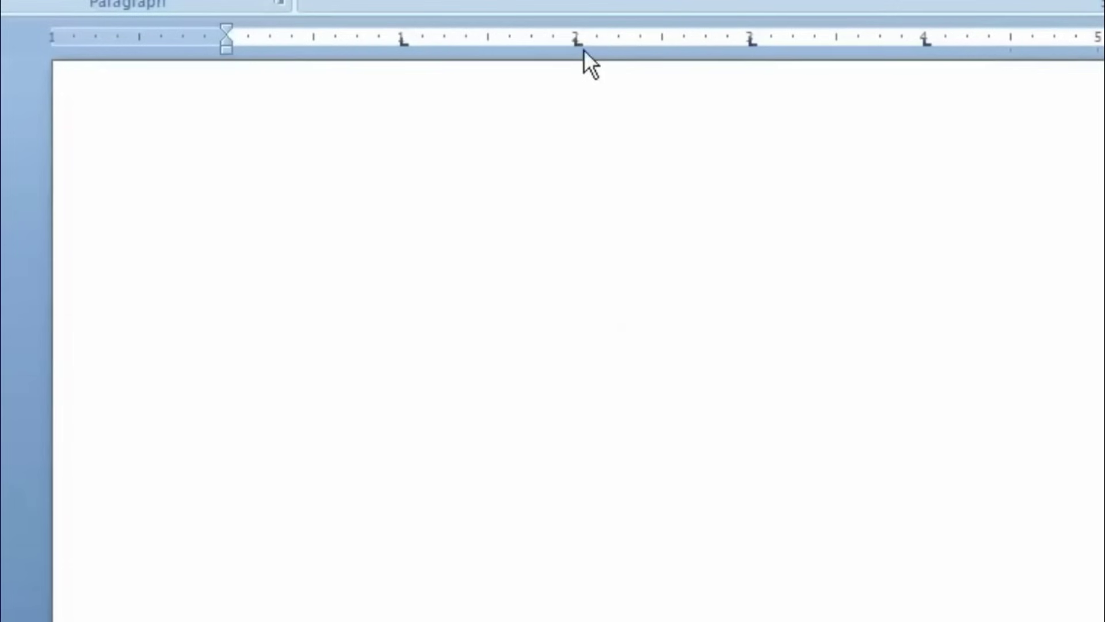
{"action": "double_click", "coordinate": [576, 43]}
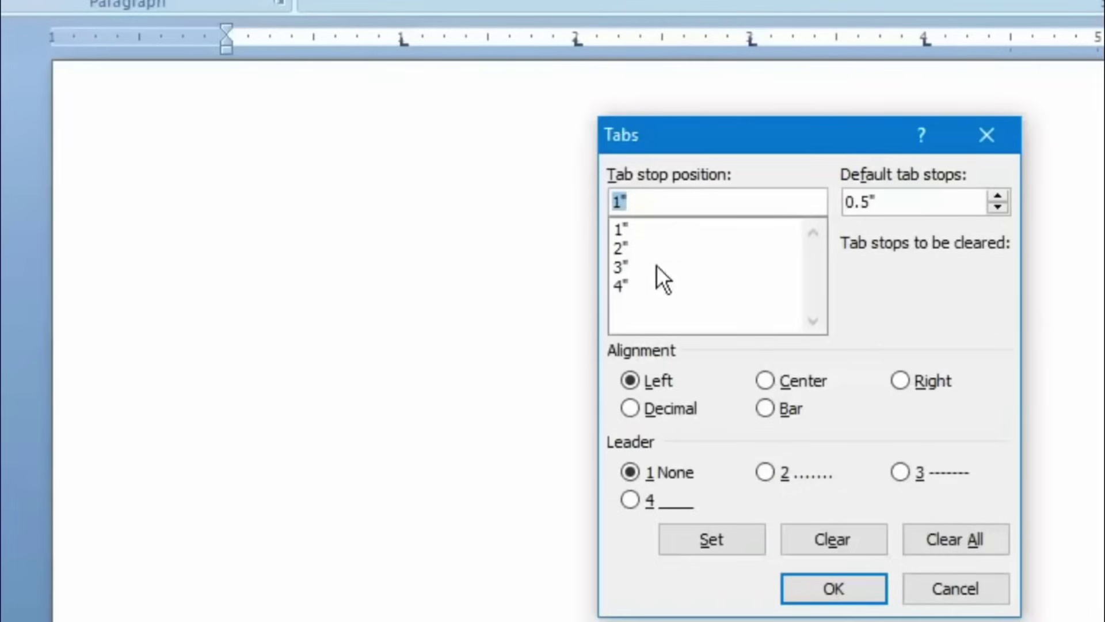
Make the 2-inch stop centre-aligned, the 3-inch stop right-aligned and the 4-inch stop decimal.
{"action": "left_click", "coordinate": [619, 247]}
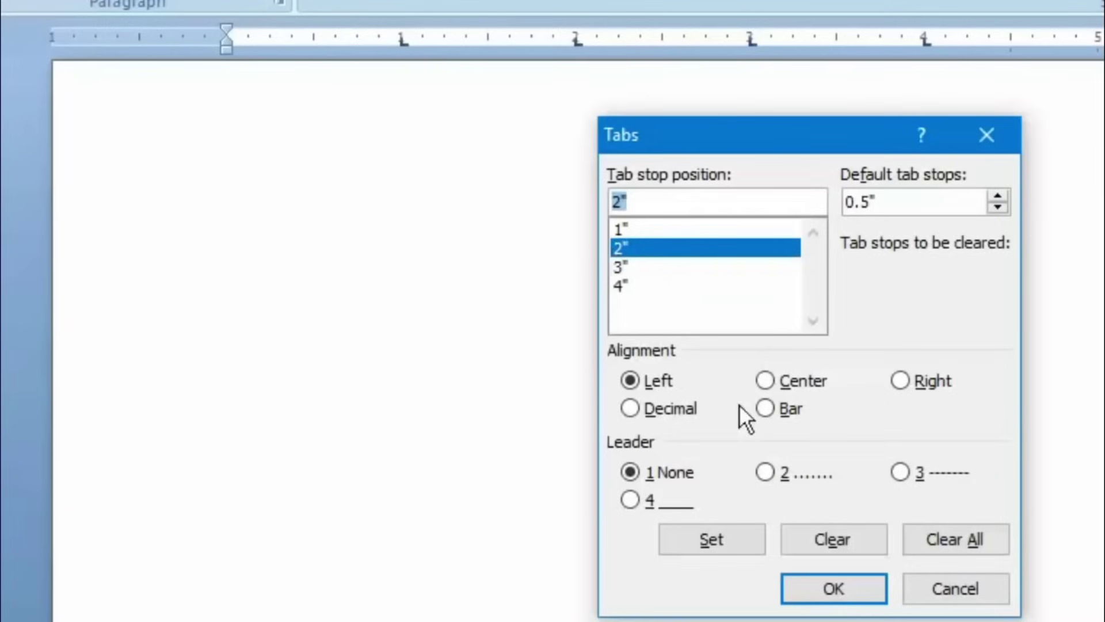
{"action": "left_click", "coordinate": [796, 381]}
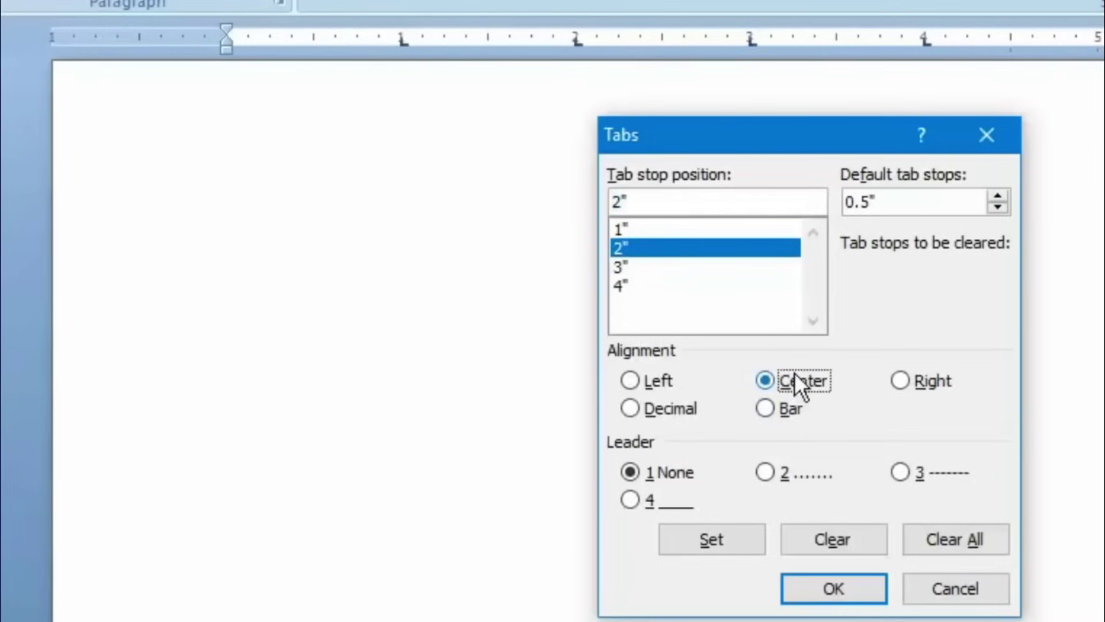
{"action": "left_click", "coordinate": [717, 545]}
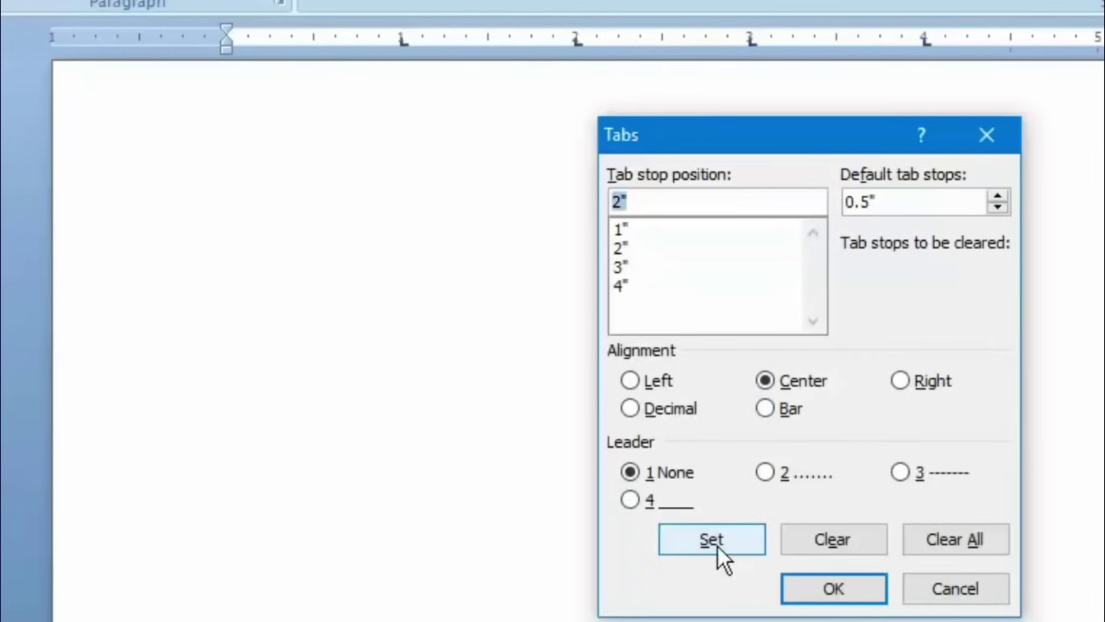
{"action": "left_click", "coordinate": [650, 267]}
{"action": "left_click", "coordinate": [795, 381]}
{"action": "left_click", "coordinate": [928, 380]}
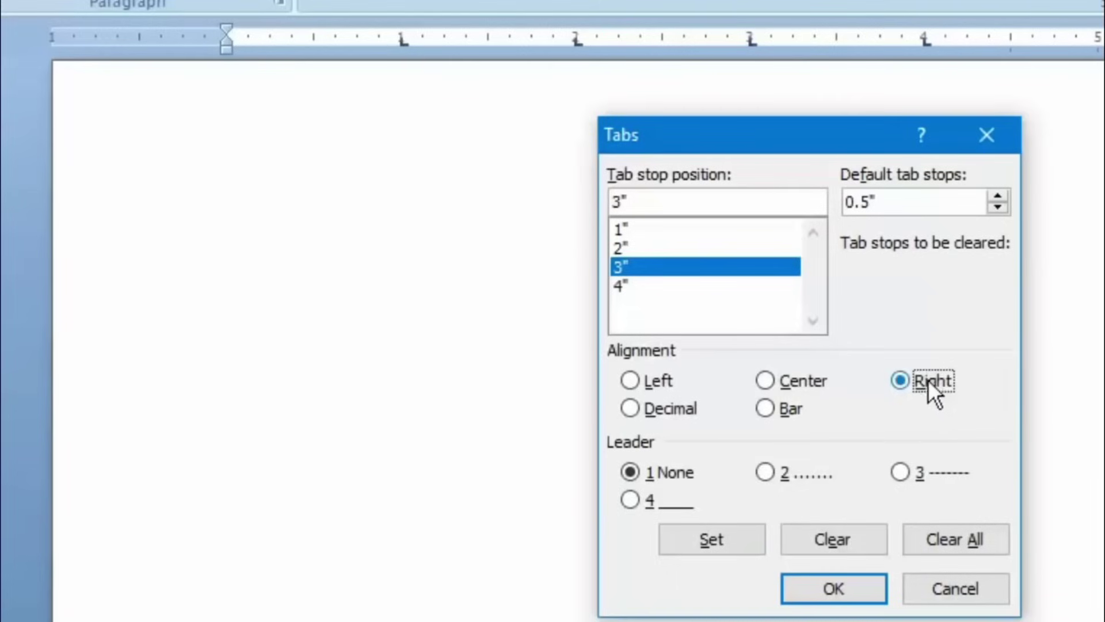
{"action": "left_click", "coordinate": [737, 542]}
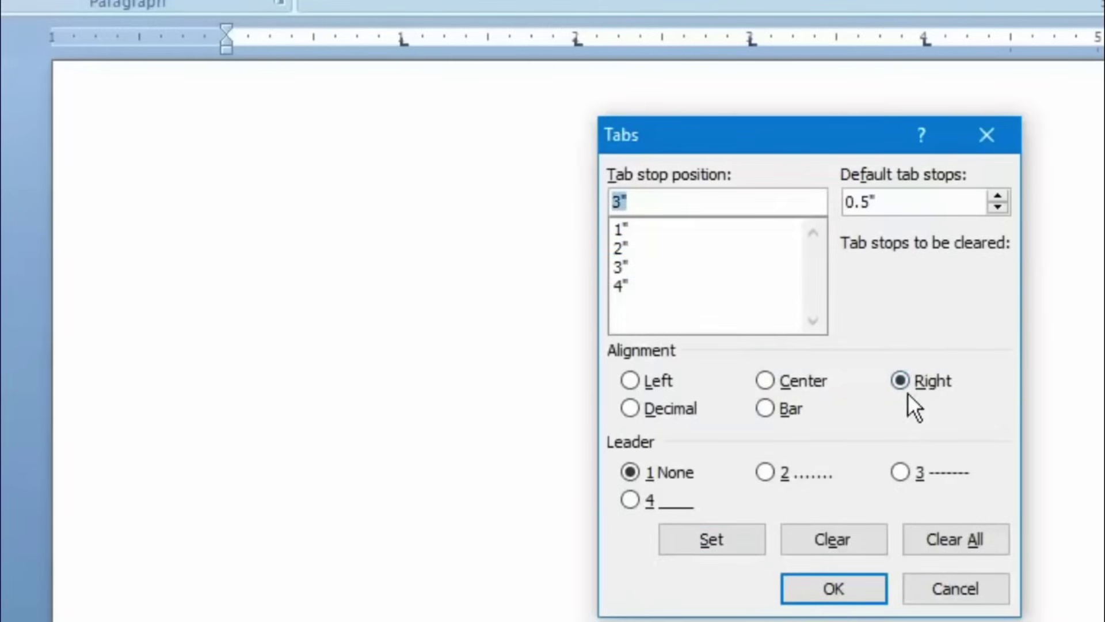
{"action": "left_click", "coordinate": [648, 285]}
{"action": "left_click", "coordinate": [667, 416]}
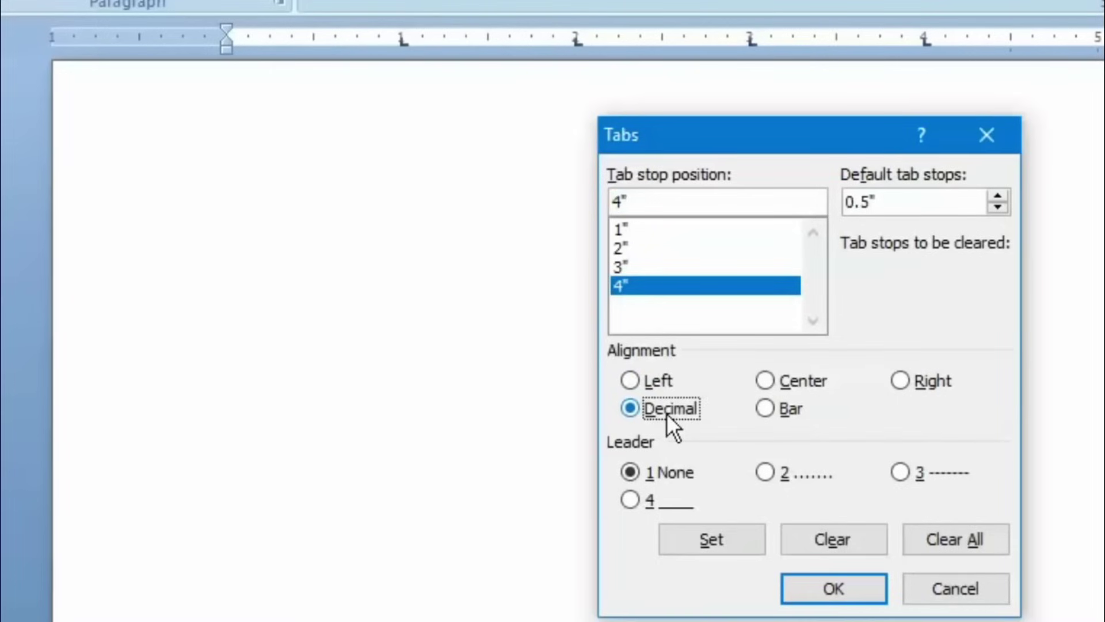
{"action": "left_click", "coordinate": [714, 551]}
{"action": "left_click", "coordinate": [809, 593]}
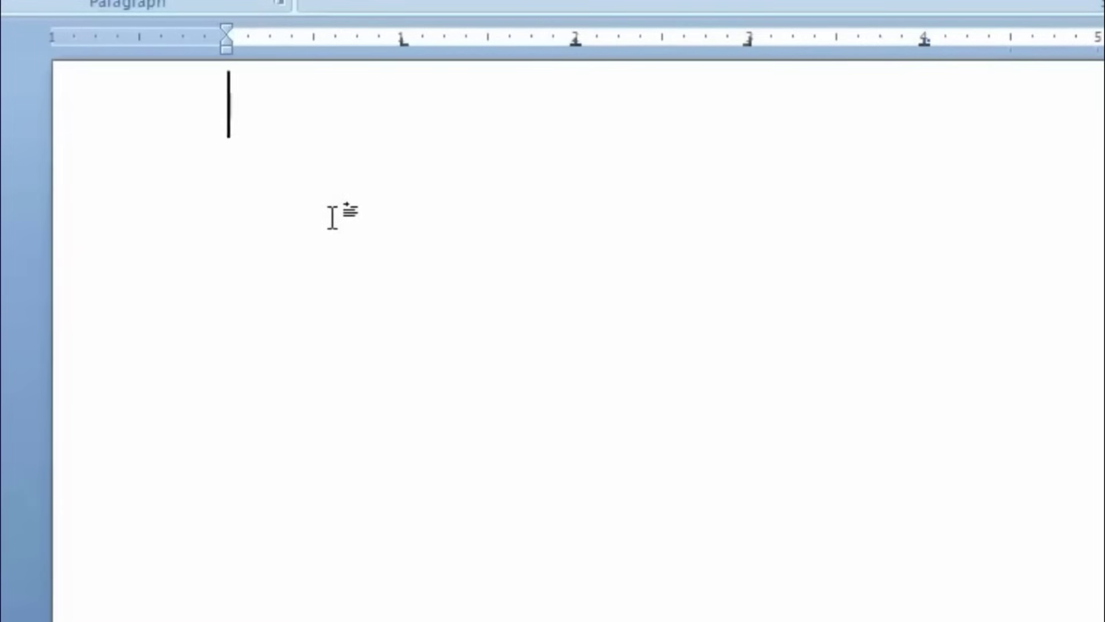
Type नाम three times across the tab stops, then 20.25 at the 4-inch decimal tab.
{"action": "key", "text": "Tab"}
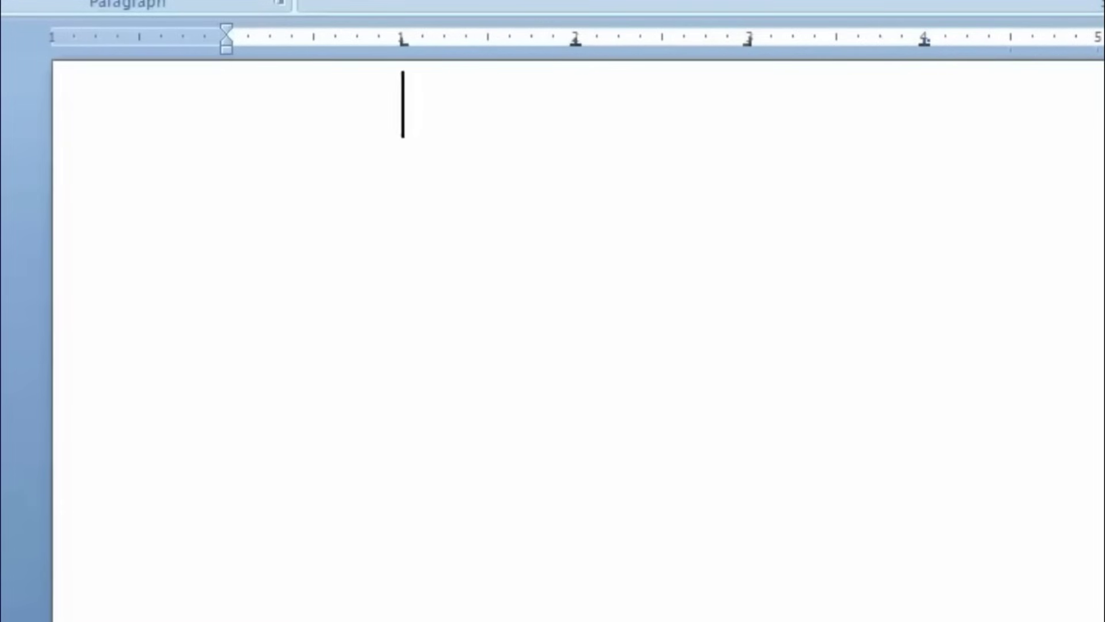
{"action": "type", "text": "नाम"}
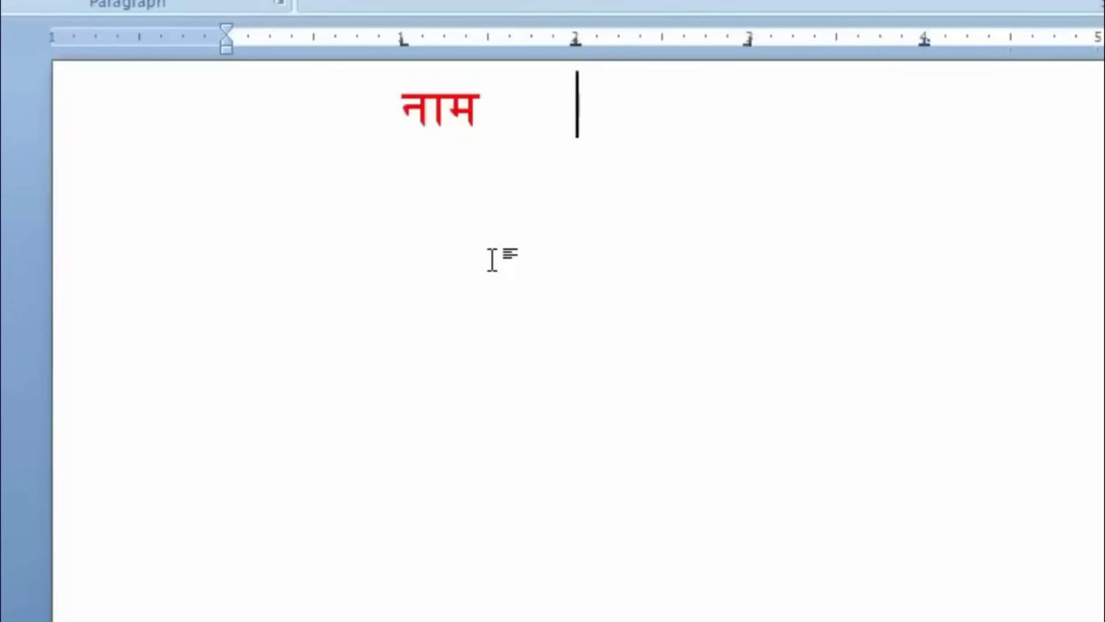
{"action": "type", "text": "नाम"}
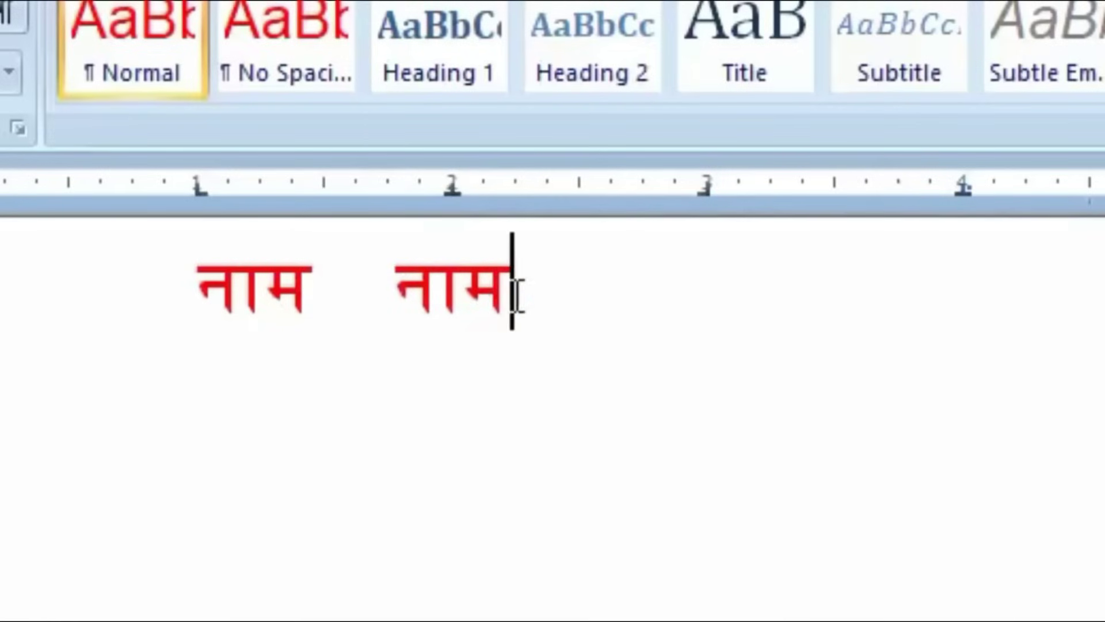
{"action": "key", "text": "Tab"}
{"action": "key", "text": "Tab"}
{"action": "type", "text": "नाम"}
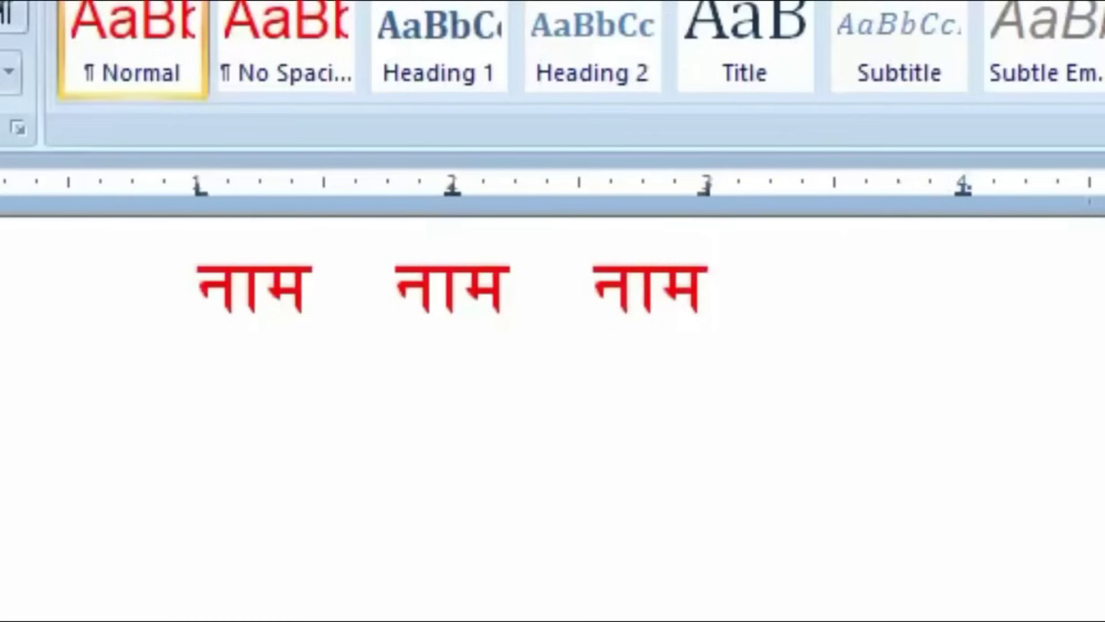
{"action": "key", "text": "Tab"}
{"action": "key", "text": "Tab"}
{"action": "type", "text": "20."}
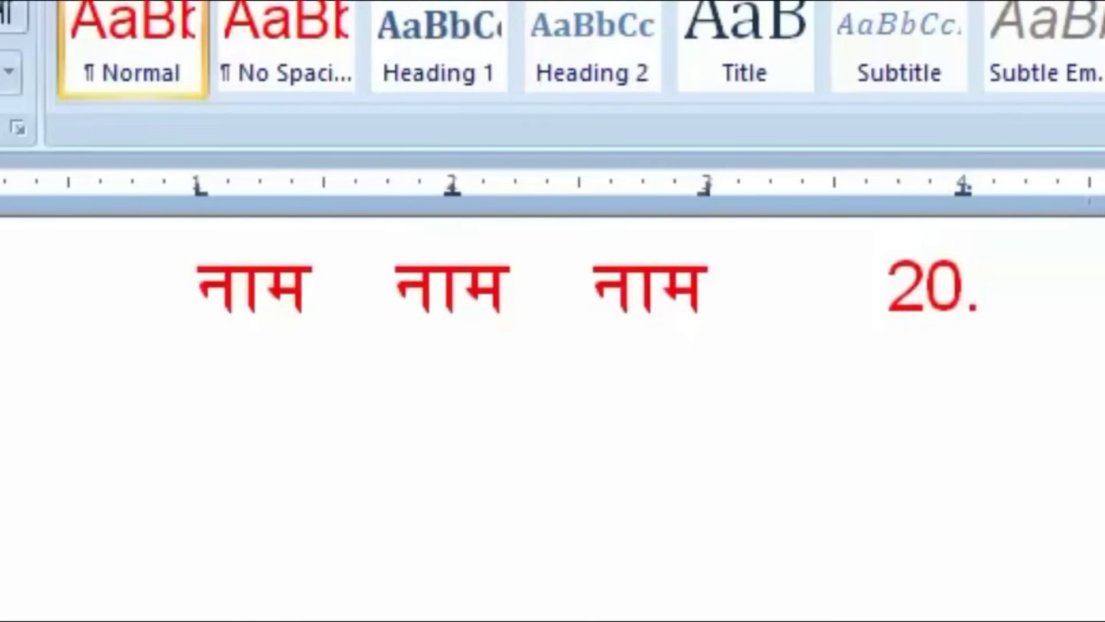
{"action": "type", "text": "25"}
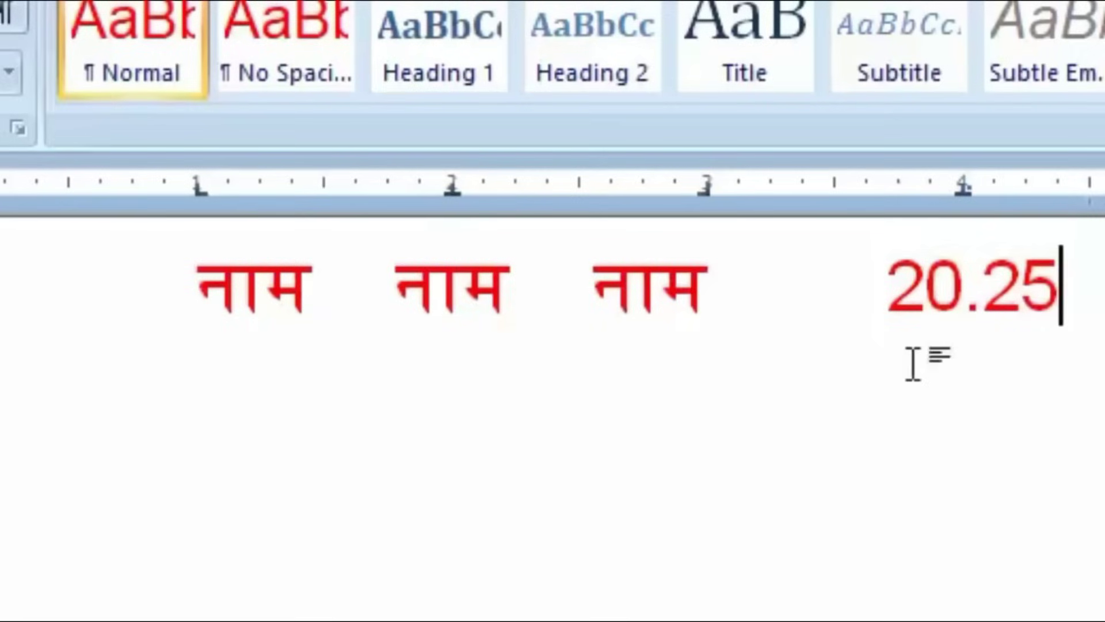
Insert digits on both sides of the decimal point to make 2250.22525, still aligned on the decimal tab.
{"action": "left_click", "coordinate": [795, 236]}
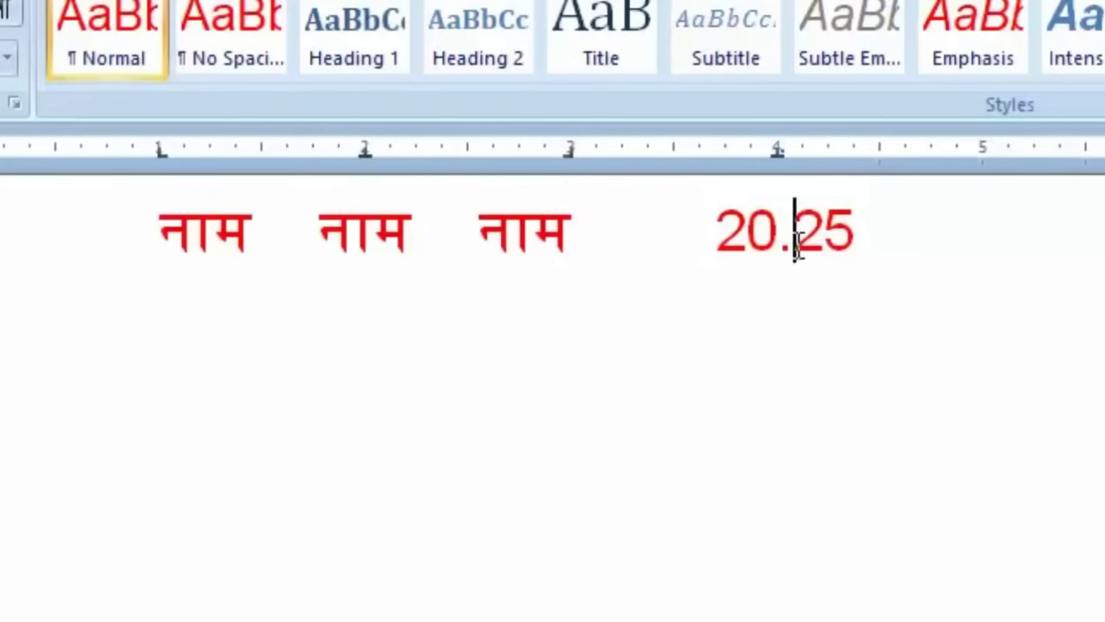
{"action": "left_click_drag", "start_coordinate": [797, 245], "coordinate": [866, 246]}
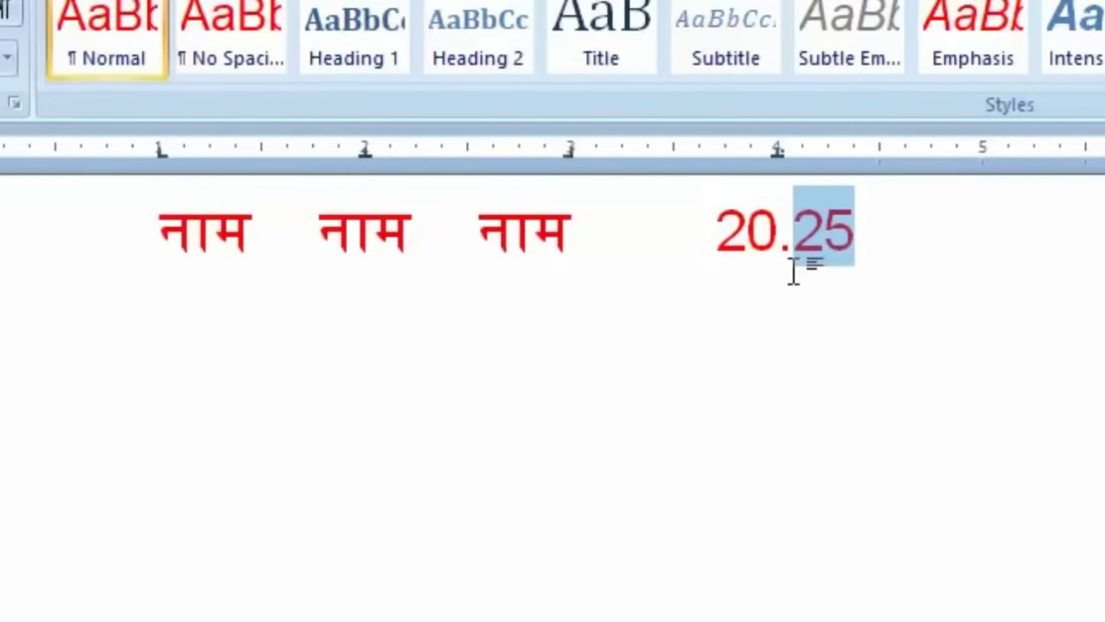
{"action": "left_click", "coordinate": [780, 231]}
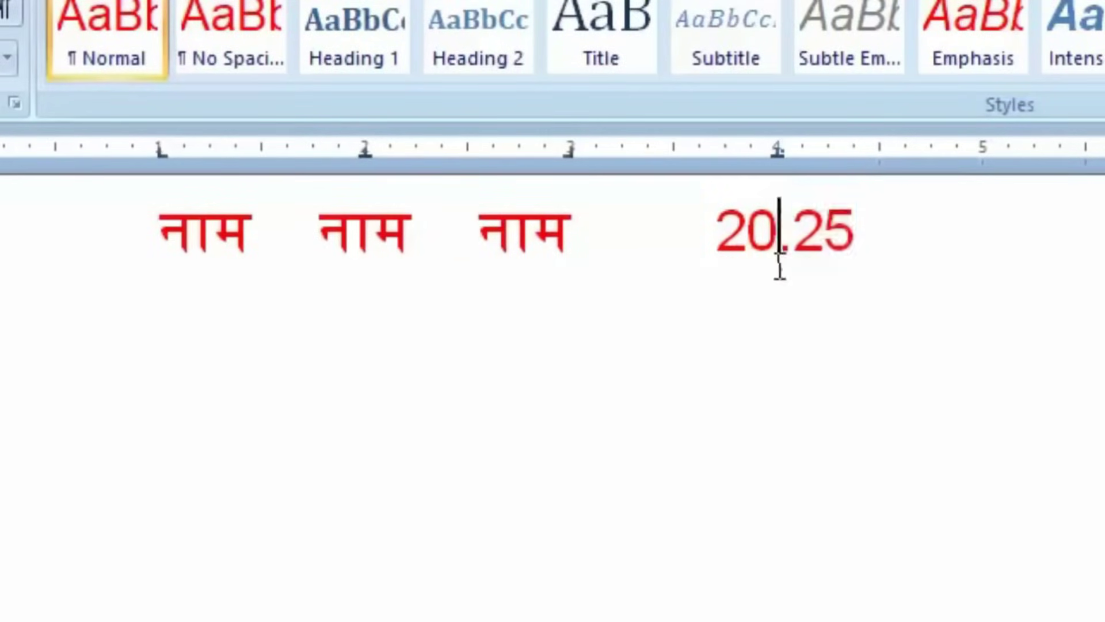
{"action": "key", "text": "Left"}
{"action": "type", "text": "25"}
{"action": "key", "text": "Right"}
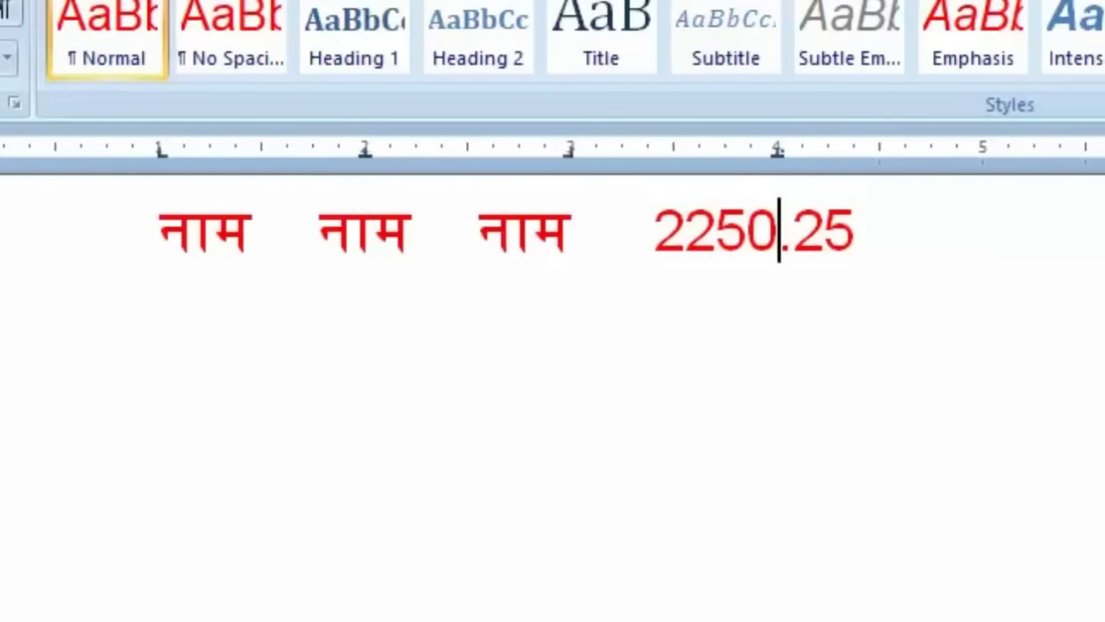
{"action": "key", "text": "Right"}
{"action": "type", "text": "225"}
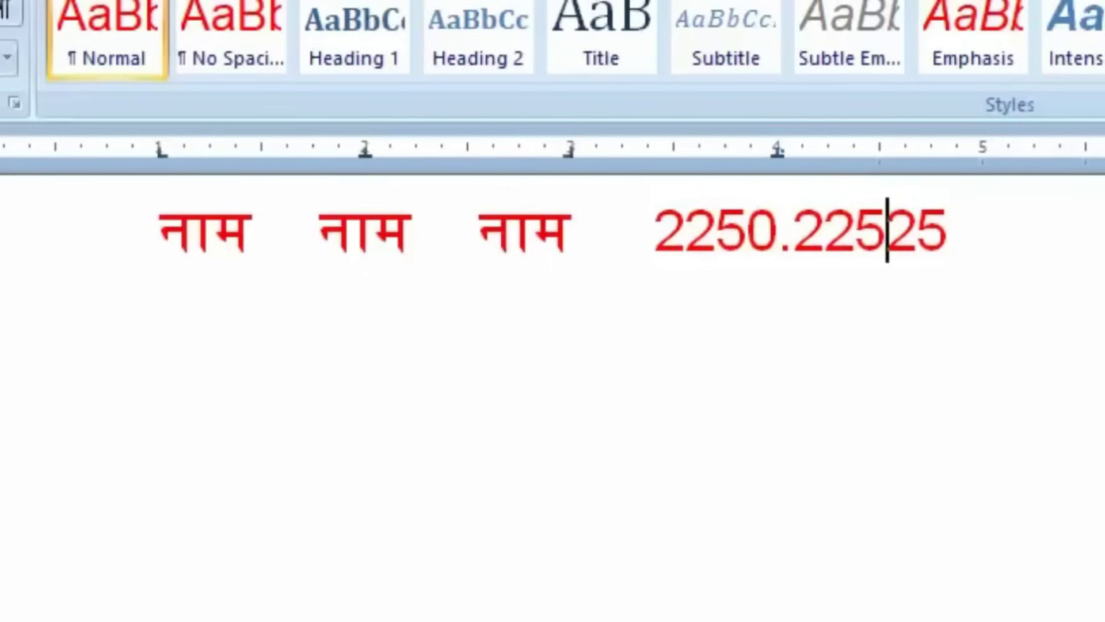
{"action": "left_click_drag", "start_coordinate": [983, 231], "coordinate": [213, 237]}
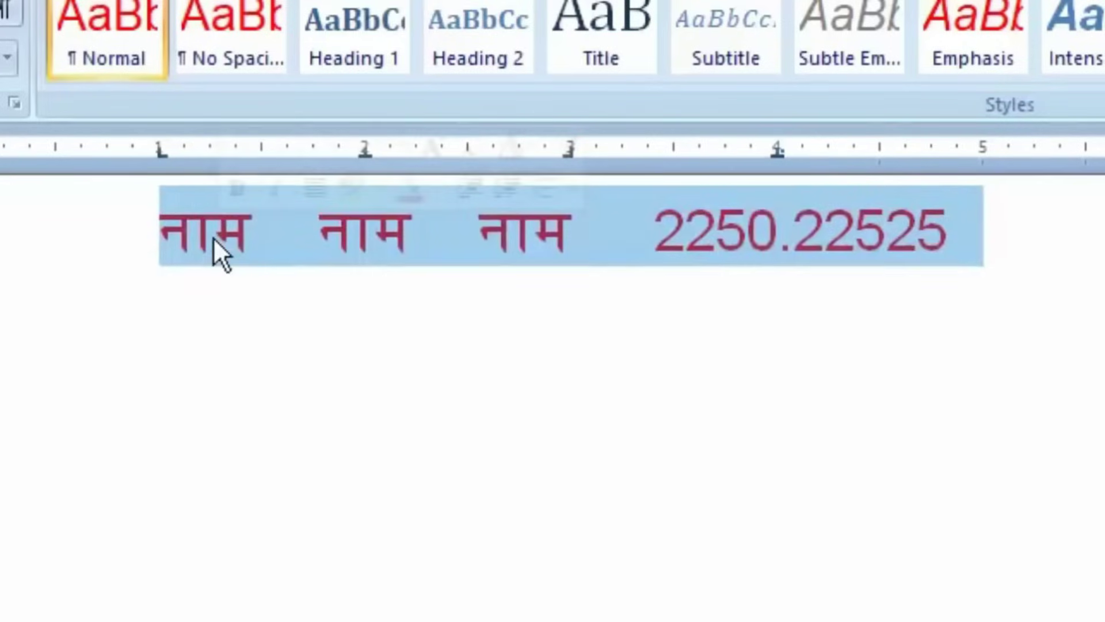
Delete the test line and add ruler tab stops at 1, 2 and 4 inches.
{"action": "key", "text": "Delete"}
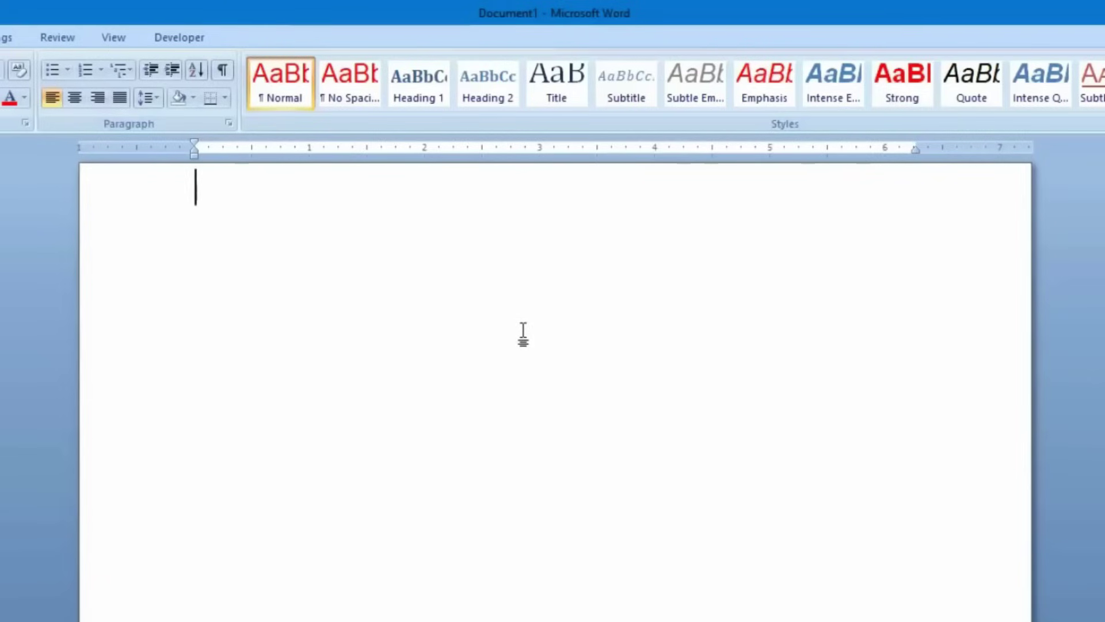
{"action": "left_click", "coordinate": [309, 148]}
{"action": "left_click", "coordinate": [425, 149]}
{"action": "left_click", "coordinate": [654, 151]}
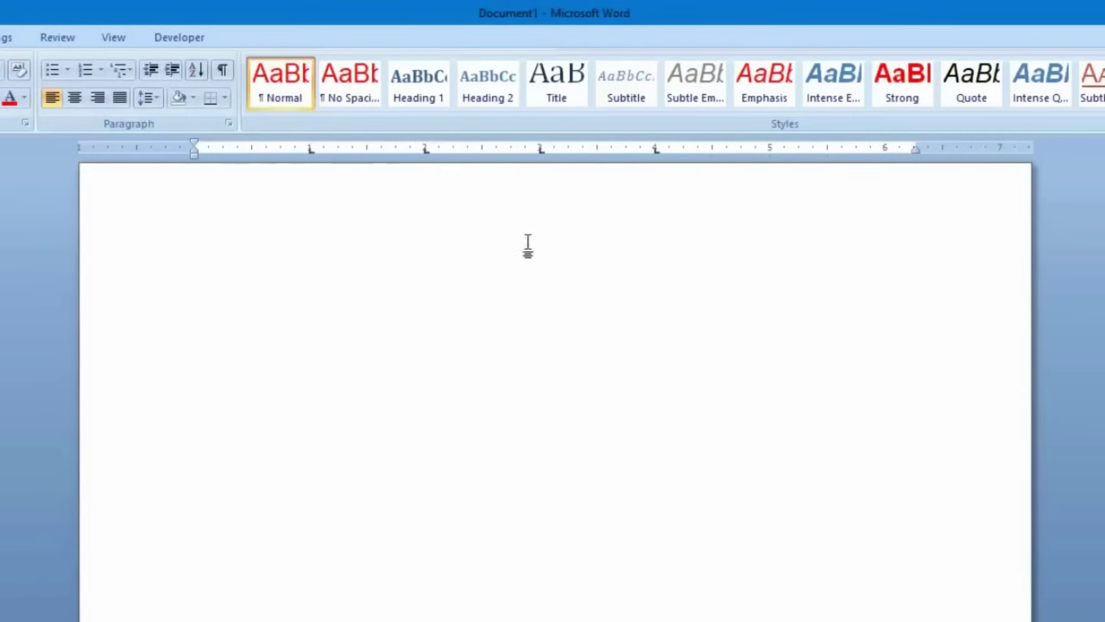
Turn the 1-inch and 3-inch tab stops into bar tabs in the Tabs dialog.
{"action": "left_click", "coordinate": [310, 150]}
{"action": "double_click", "coordinate": [310, 151]}
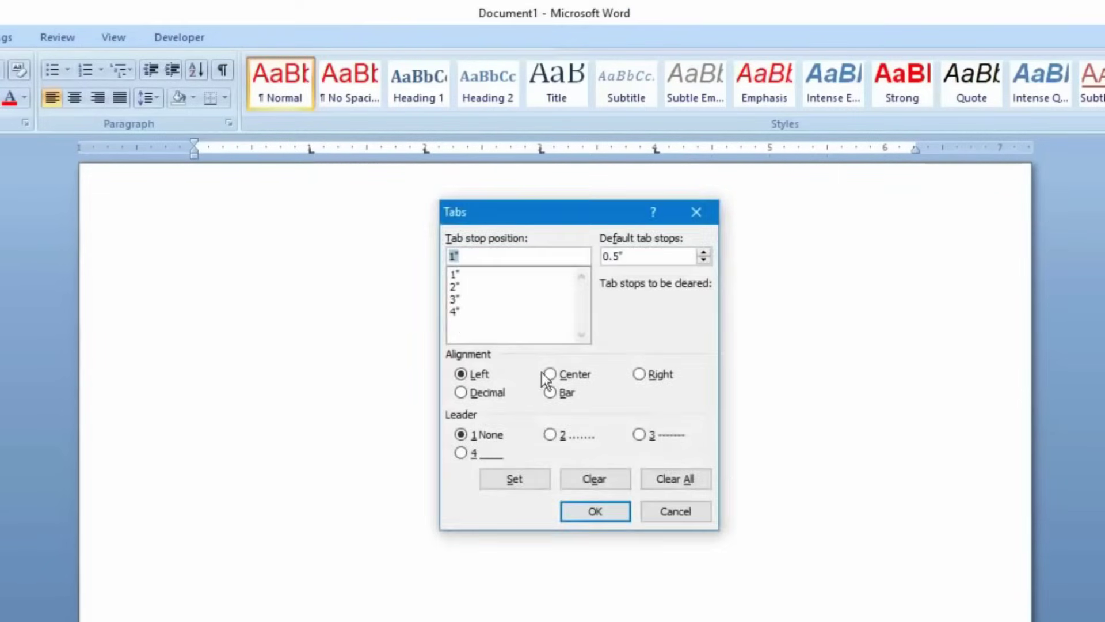
{"action": "left_click", "coordinate": [461, 274]}
{"action": "left_click", "coordinate": [550, 392]}
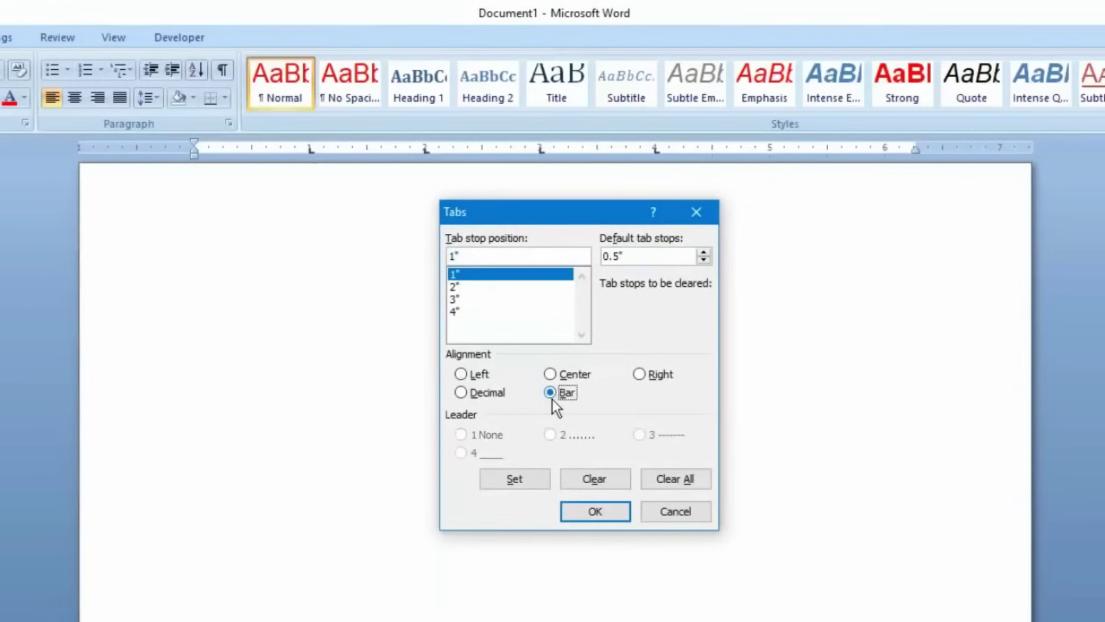
{"action": "left_click", "coordinate": [518, 488]}
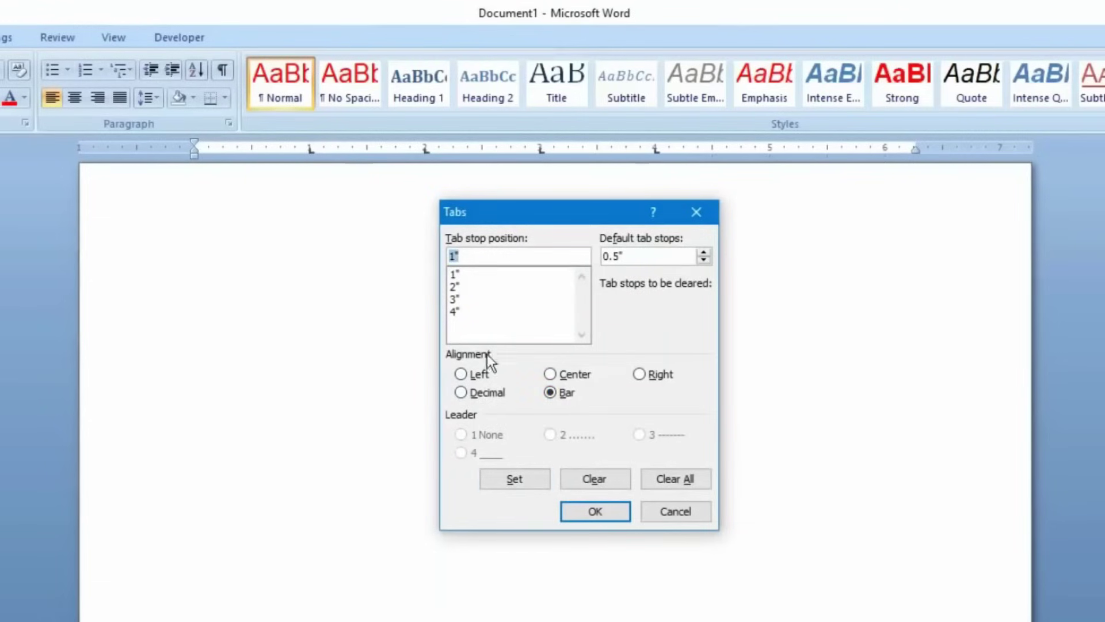
{"action": "left_click", "coordinate": [479, 300]}
{"action": "left_click", "coordinate": [551, 392]}
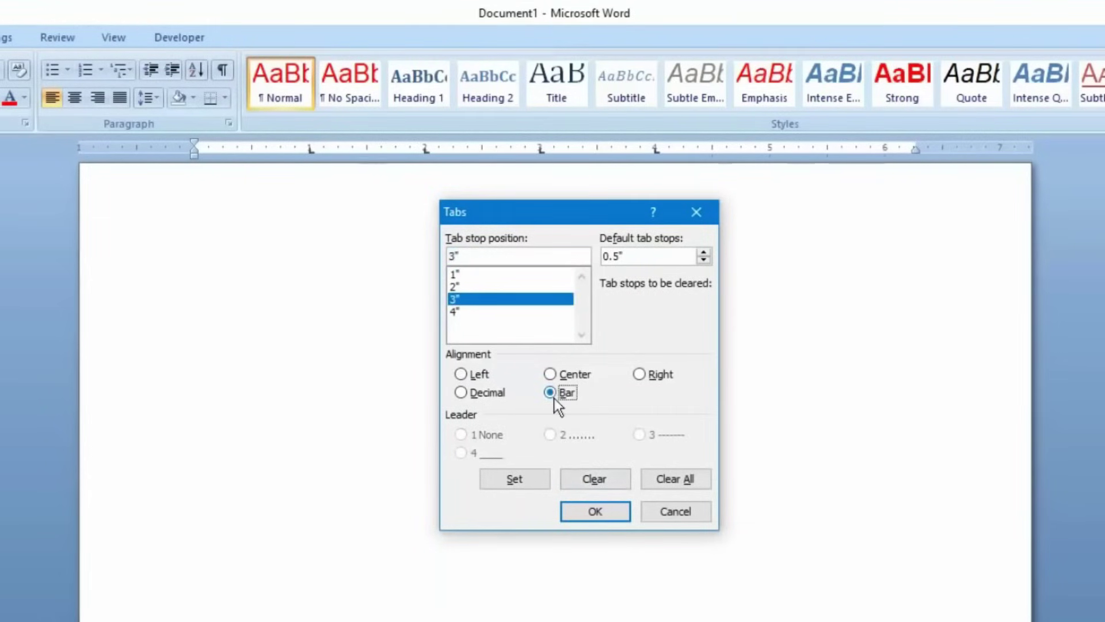
{"action": "left_click", "coordinate": [514, 479]}
Type the headings नाम, पिता नाम, उम्र, shifting the second and third tab stops left.
{"action": "left_click", "coordinate": [593, 513]}
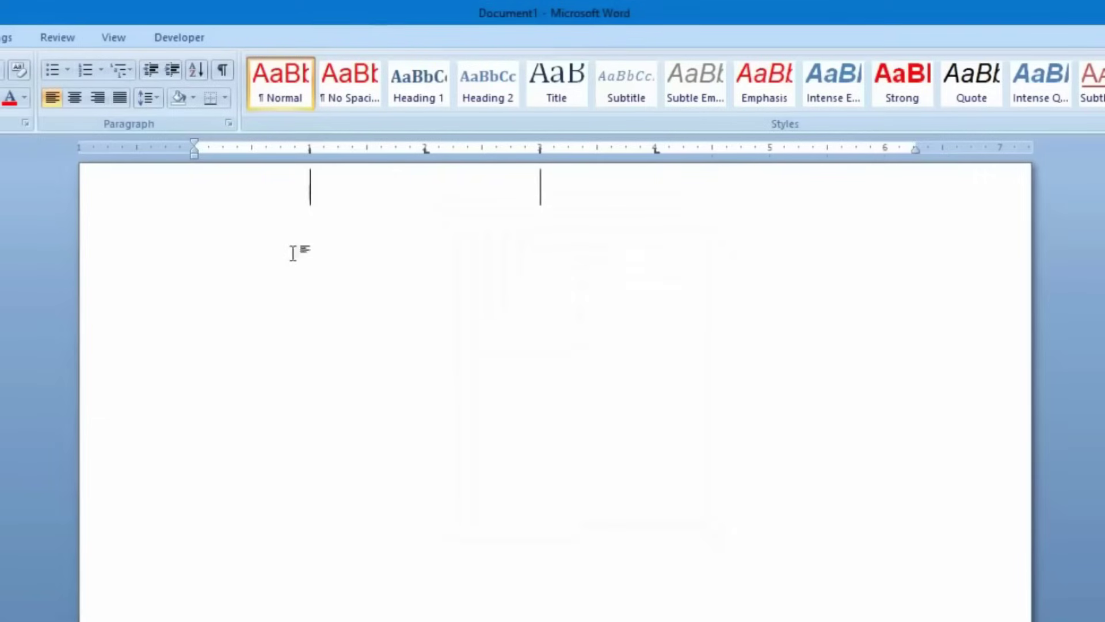
{"action": "type", "text": "न"}
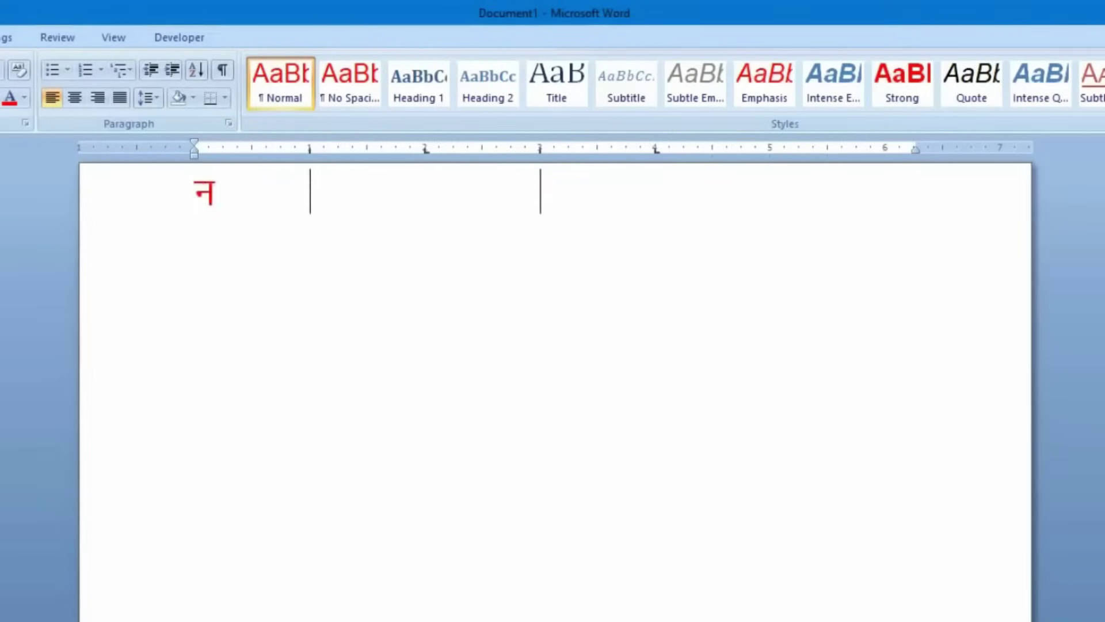
{"action": "type", "text": "ाम"}
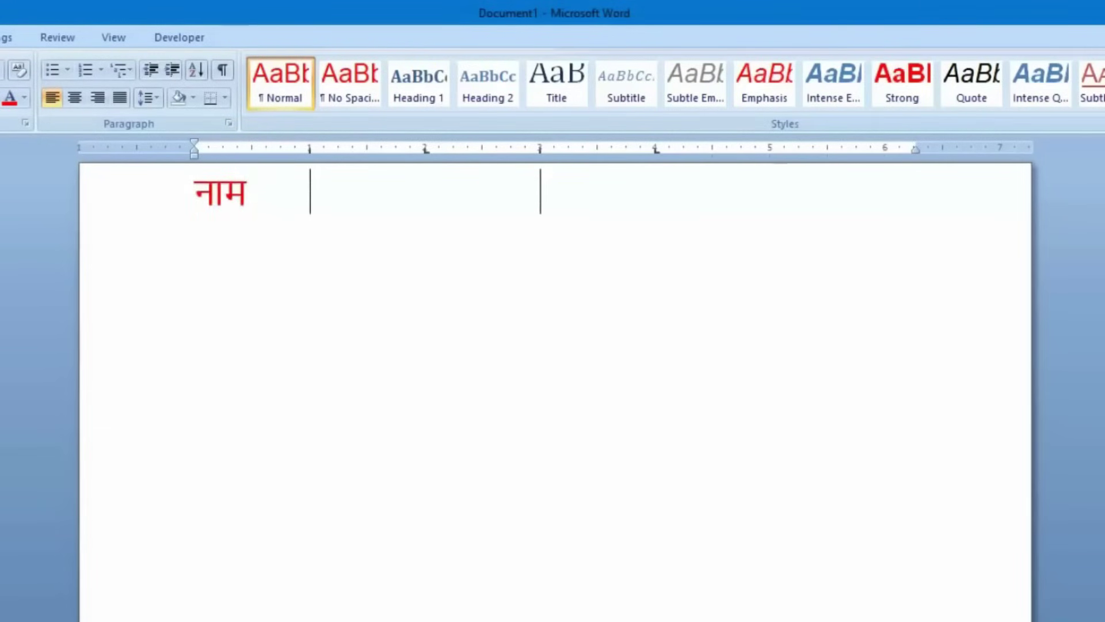
{"action": "key", "text": "Tab"}
{"action": "type", "text": "नाम"}
{"action": "key", "text": "BackSpace"}
{"action": "key", "text": "BackSpace"}
{"action": "key", "text": "BackSpace"}
{"action": "type", "text": "पिता नाम"}
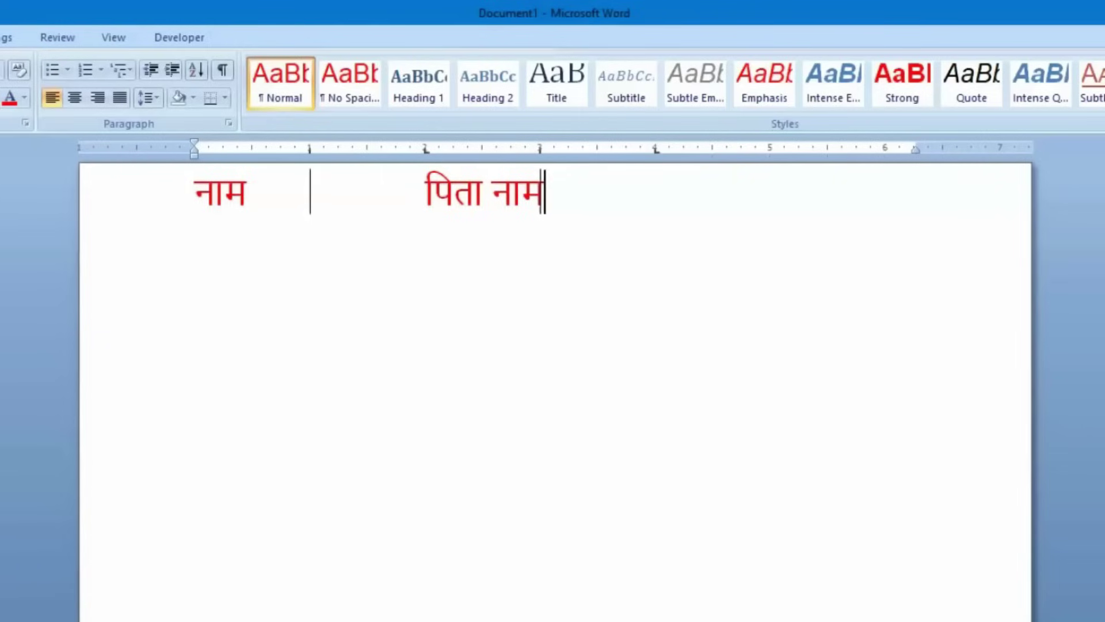
{"action": "mouse_move", "coordinate": [426, 150]}
{"action": "left_mouse_down"}
{"action": "mouse_move", "coordinate": [338, 153]}
{"action": "mouse_move", "coordinate": [354, 151]}
{"action": "left_mouse_up"}
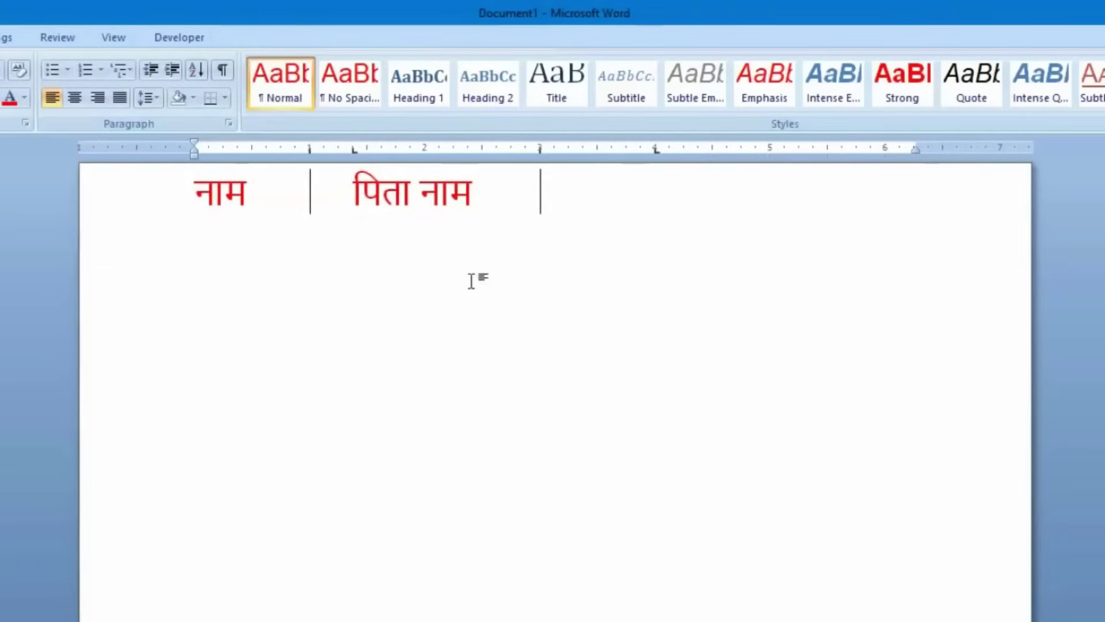
{"action": "left_click_drag", "start_coordinate": [656, 150], "coordinate": [582, 154]}
{"action": "type", "text": "उ"}
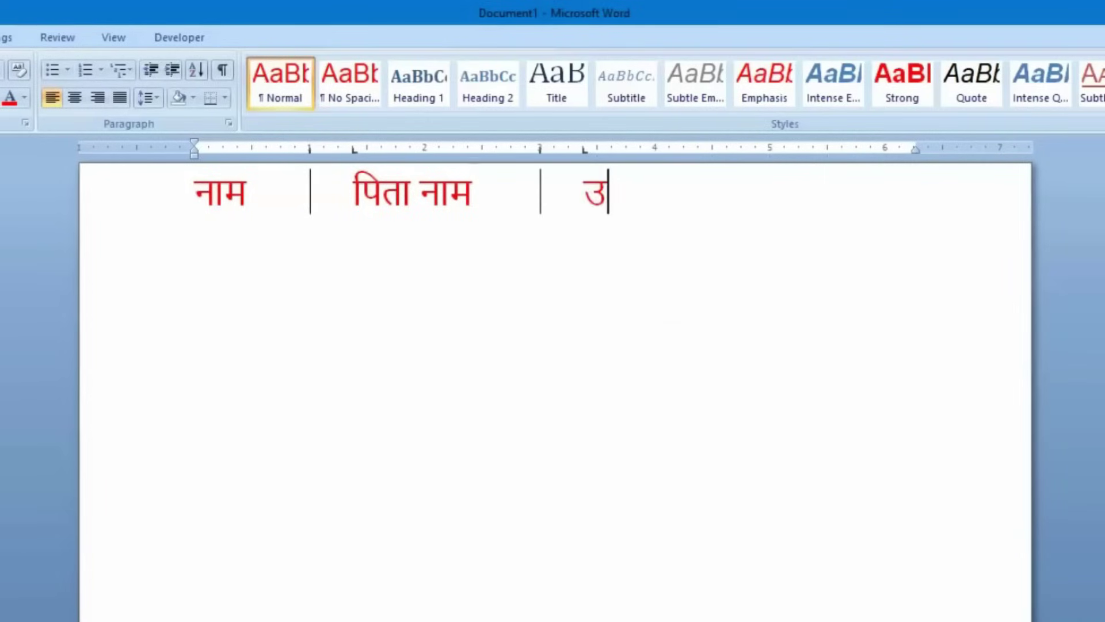
{"action": "type", "text": "ग"}
{"action": "key", "text": "BackSpace"}
{"action": "type", "text": "म्र"}
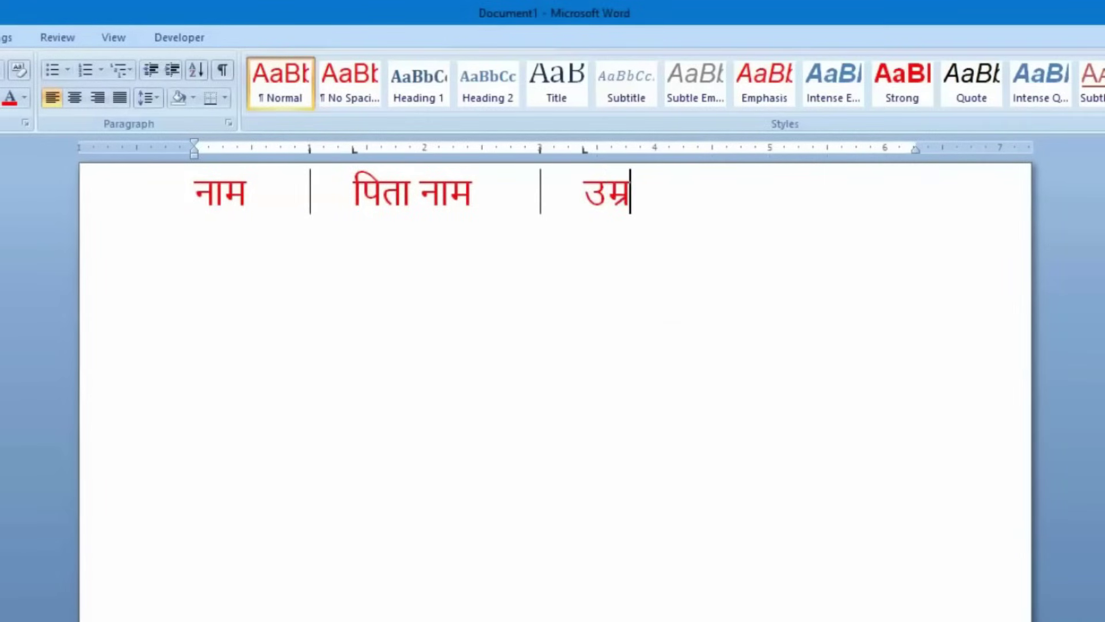
Add a row with a name, a father's name and age २५, then clear the whole document.
{"action": "key", "text": "Return"}
{"action": "type", "text": "राम"}
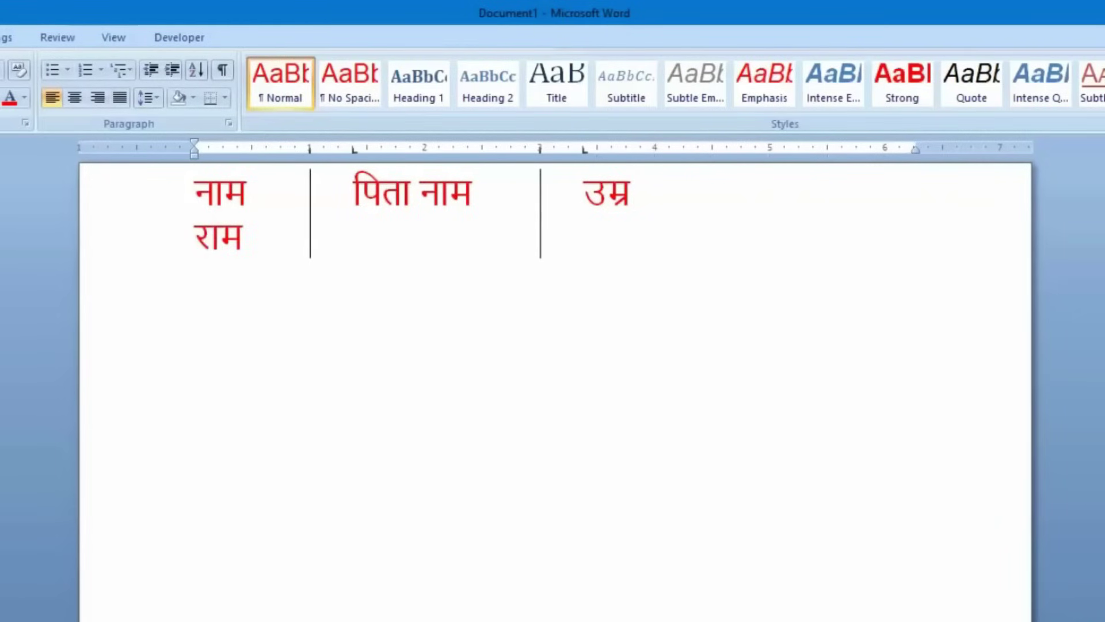
{"action": "key", "text": "Tab"}
{"action": "type", "text": "अविराम"}
{"action": "key", "text": "Tab"}
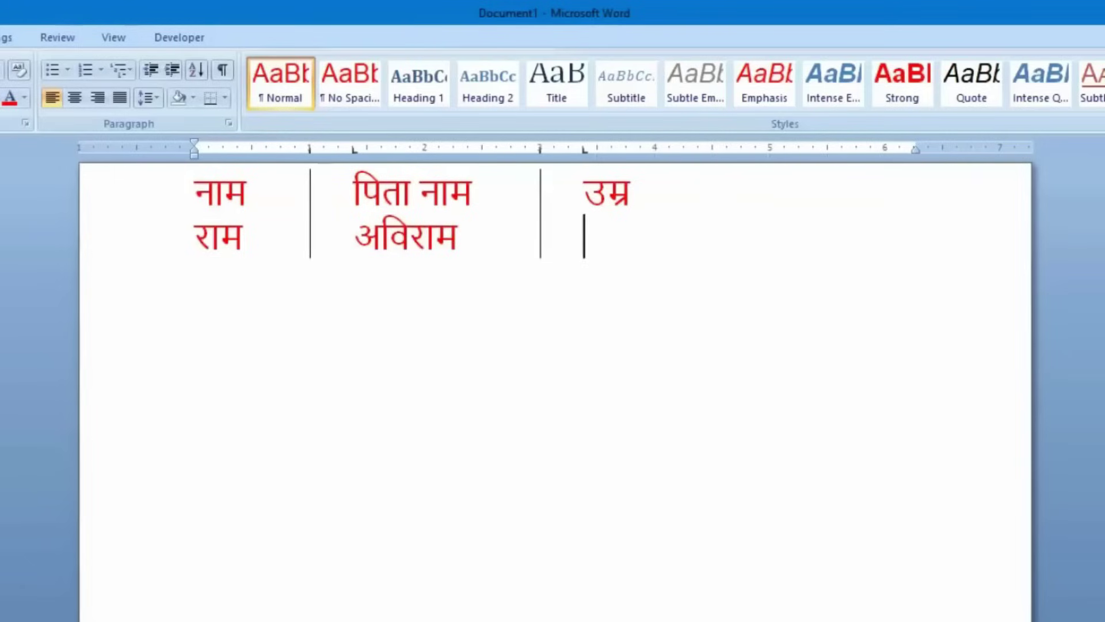
{"action": "type", "text": "२५"}
{"action": "key", "text": "Return"}
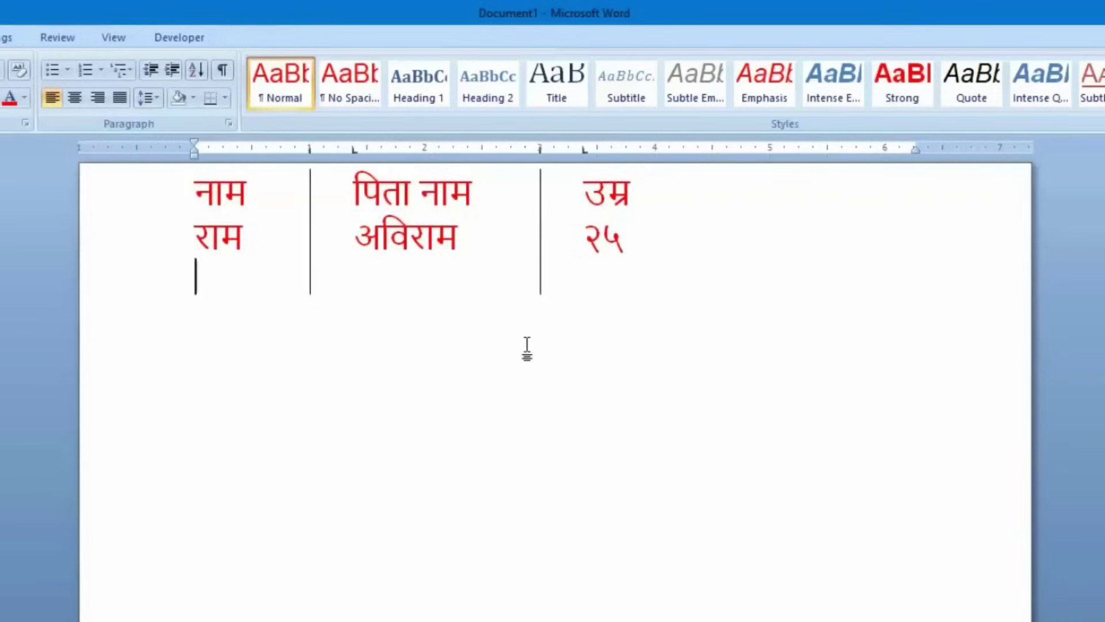
{"action": "key", "text": "Return"}
{"action": "key", "text": "Return"}
{"action": "key", "text": "Return"}
{"action": "key", "text": "Return"}
{"action": "key", "text": "Return"}
{"action": "key", "text": "Return"}
{"action": "key", "text": "Return"}
{"action": "key", "text": "Return"}
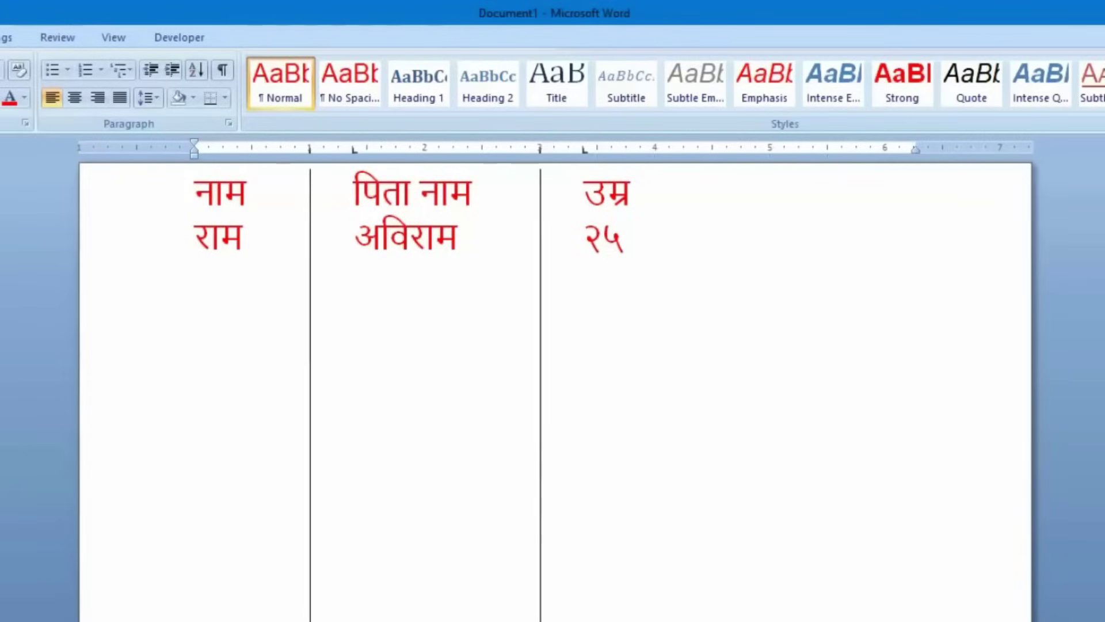
{"action": "key", "text": "ctrl+a"}
{"action": "key", "text": "Delete"}
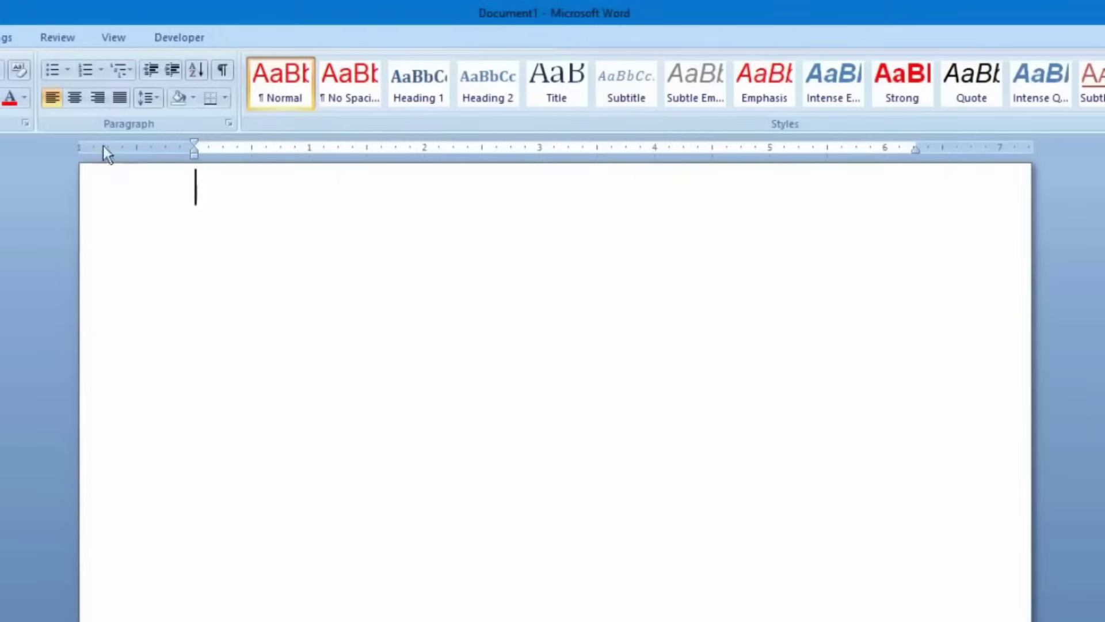
Type a trial line 'प्रस्तावना' with dots and page numbers, then delete it.
{"action": "left_click", "coordinate": [85, 70]}
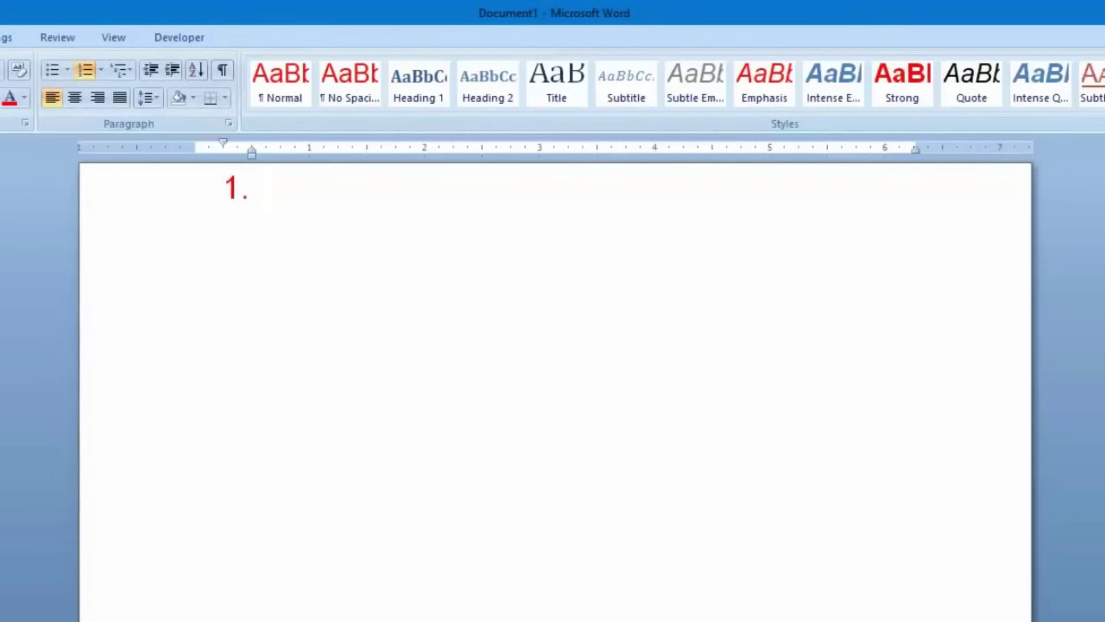
{"action": "type", "text": "प्रस्तावना"}
{"action": "key", "text": "Tab"}
{"action": "key", "text": "BackSpace"}
{"action": "type", "text": "............"}
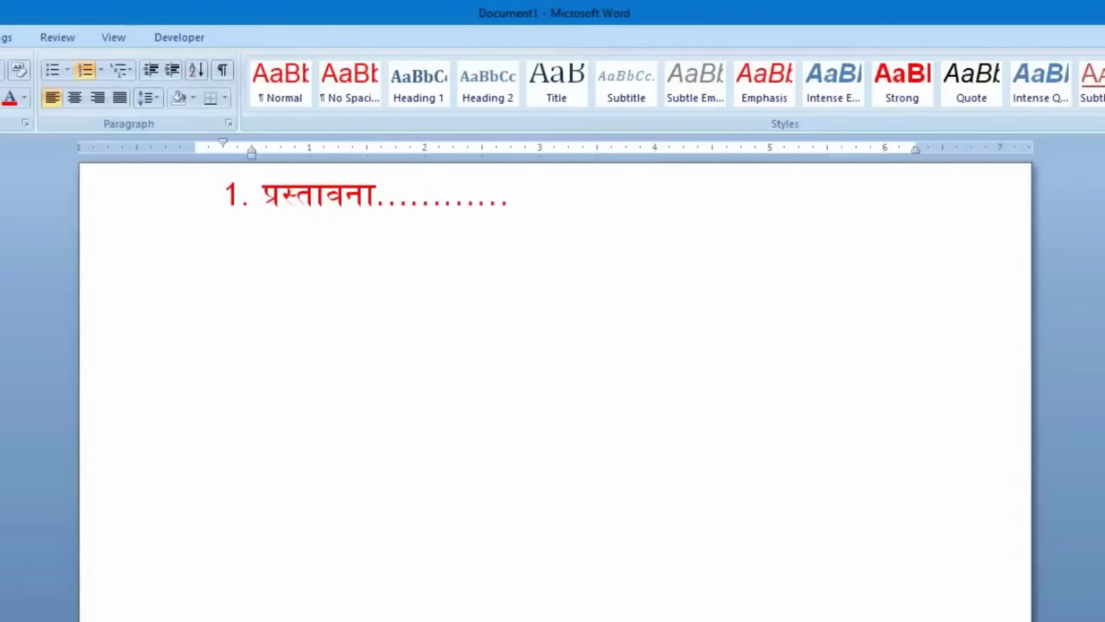
{"action": "type", "text": "..२५"}
{"action": "key", "text": "BackSpace"}
{"action": "key", "text": "BackSpace"}
{"action": "type", "text": "०१-०५"}
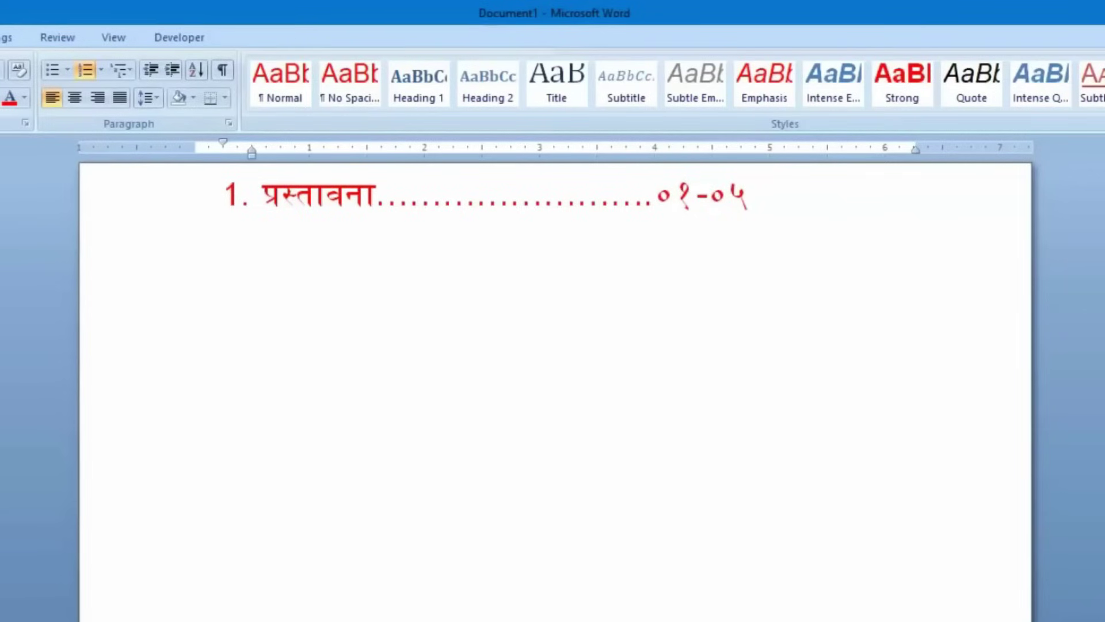
{"action": "key", "text": "BackSpace"}
{"action": "key", "text": "BackSpace"}
{"action": "key", "text": "ctrl+a"}
{"action": "key", "text": "Delete"}
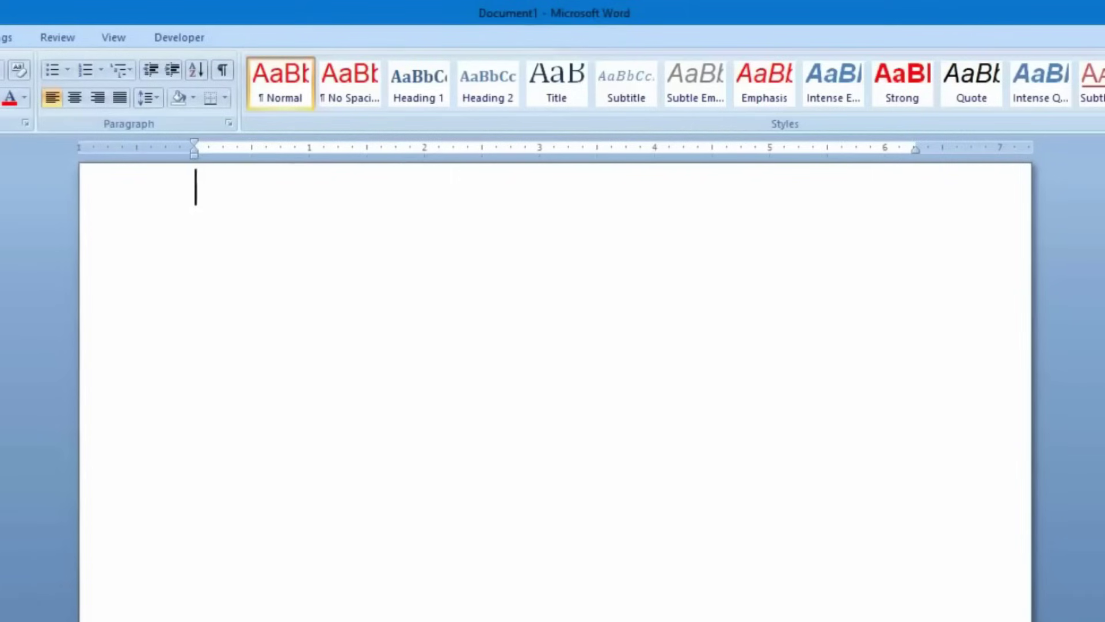
Type the heading 'क्रम चैप्टर', a tab gap, then 'पेज नं0'.
{"action": "type", "text": "क्रम"}
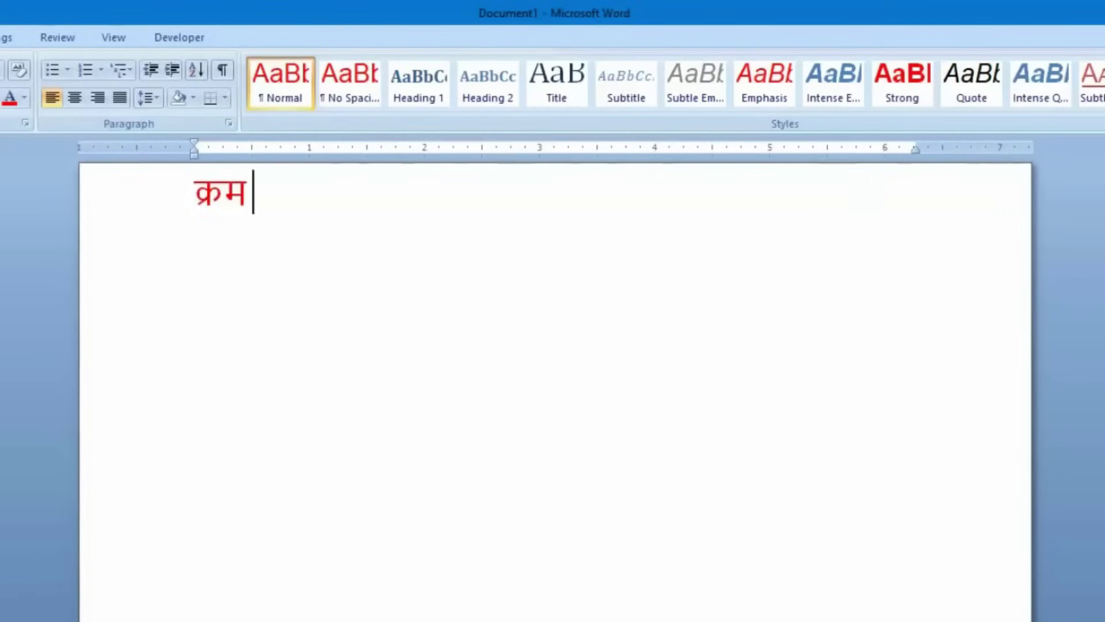
{"action": "type", "text": " चैप्टर"}
{"action": "key", "text": "Tab"}
{"action": "type", "text": "प"}
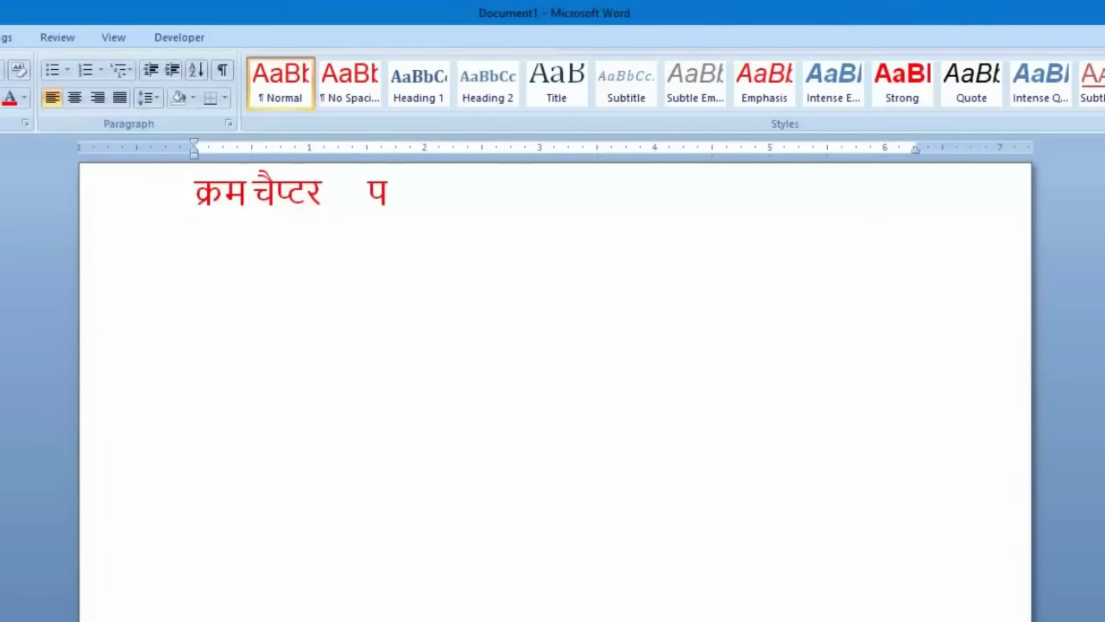
{"action": "type", "text": "ेज नं09"}
{"action": "key", "text": "BackSpace"}
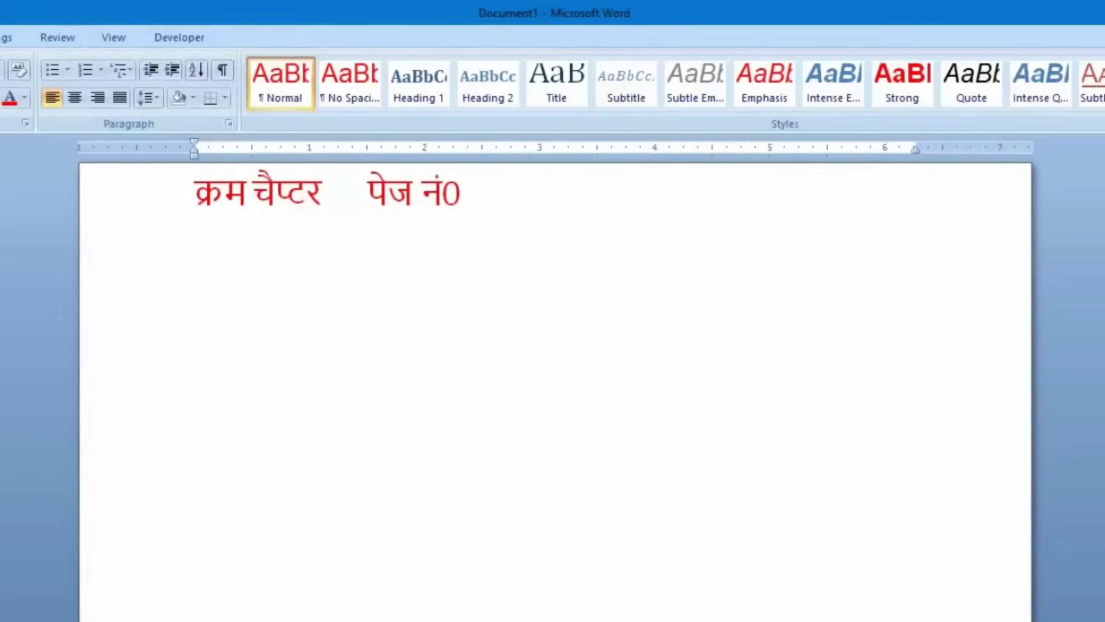
Select the heading line and add ruler tab stops at 1 inch and 4.5 inches.
{"action": "left_click", "coordinate": [197, 193]}
{"action": "left_click_drag", "start_coordinate": [197, 193], "coordinate": [440, 194]}
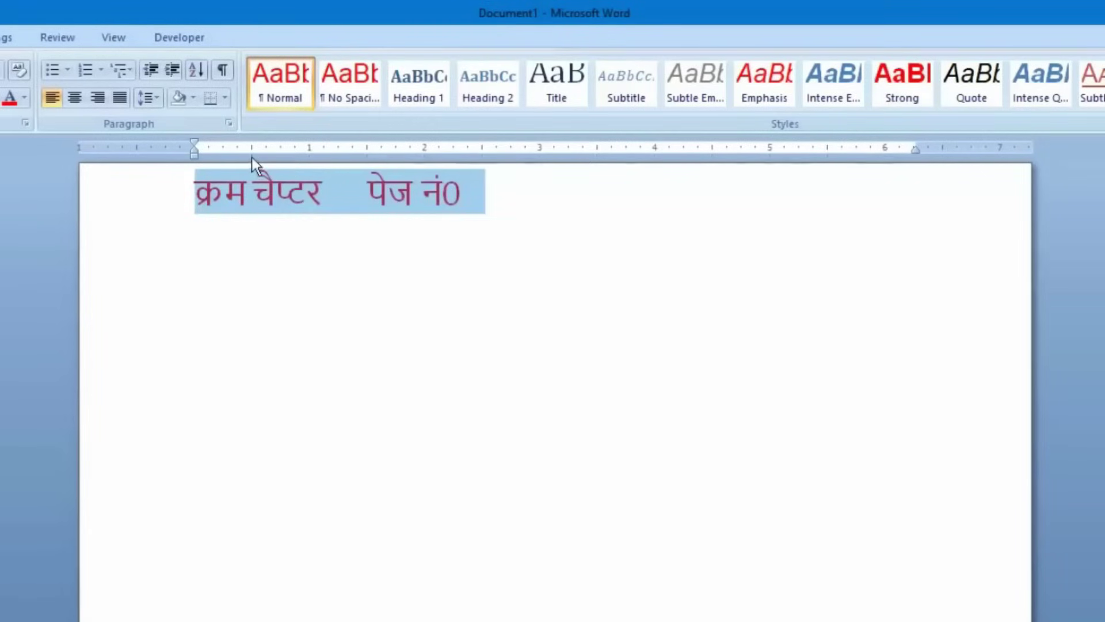
{"action": "left_click_drag", "start_coordinate": [307, 151], "coordinate": [304, 154]}
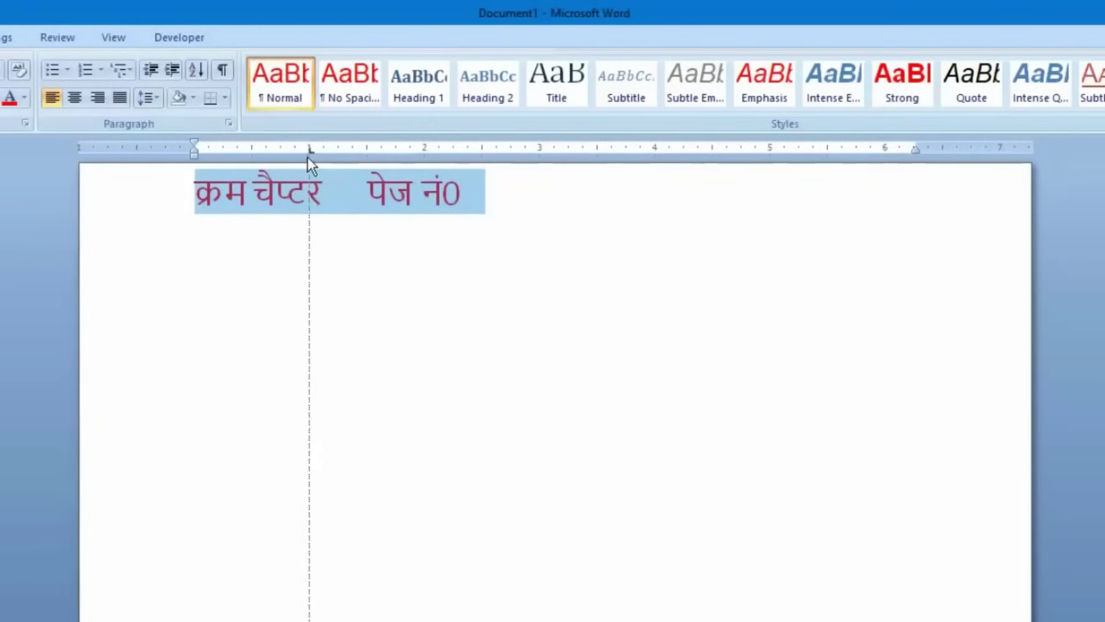
{"action": "left_click_drag", "start_coordinate": [305, 156], "coordinate": [309, 152]}
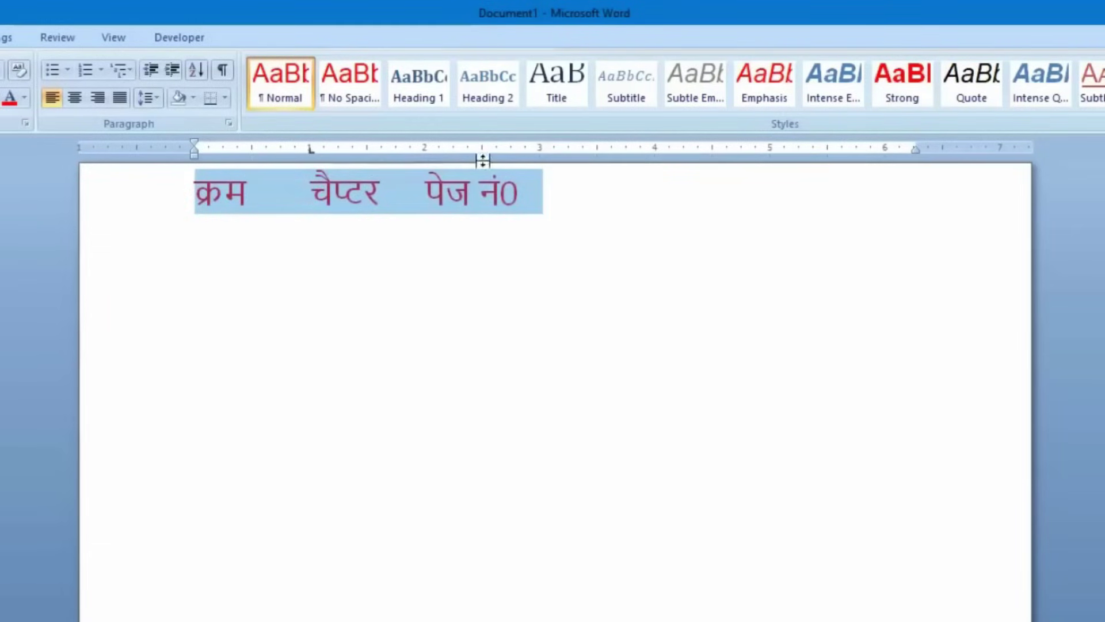
{"action": "left_click", "coordinate": [713, 151]}
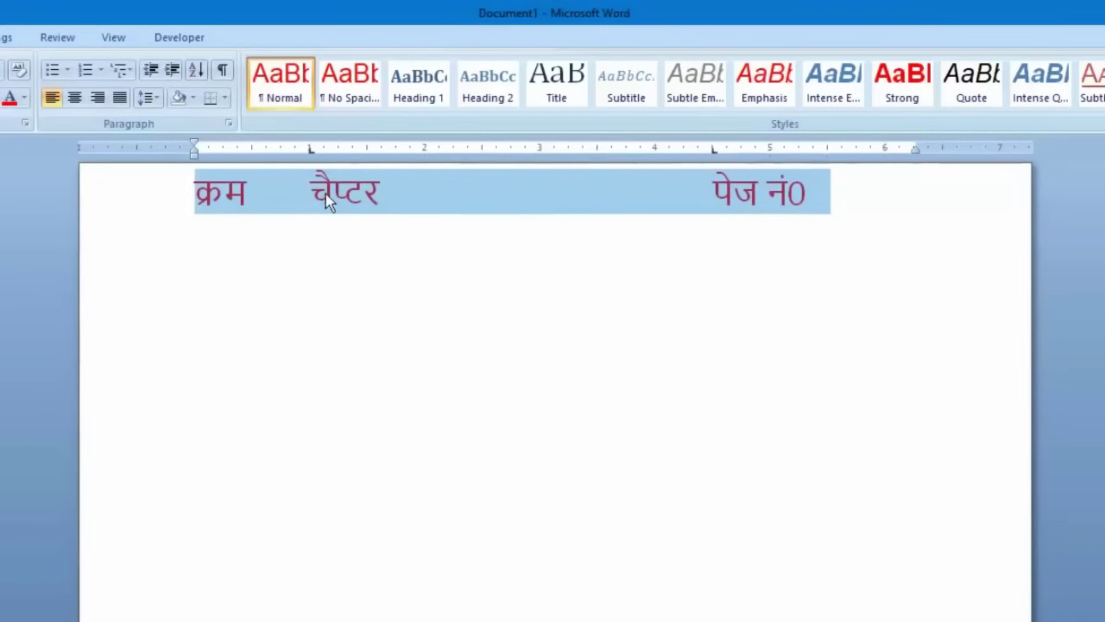
In the Tabs dialog, give the 4.5-inch tab stop the dotted leader 2 .......
{"action": "double_click", "coordinate": [713, 149]}
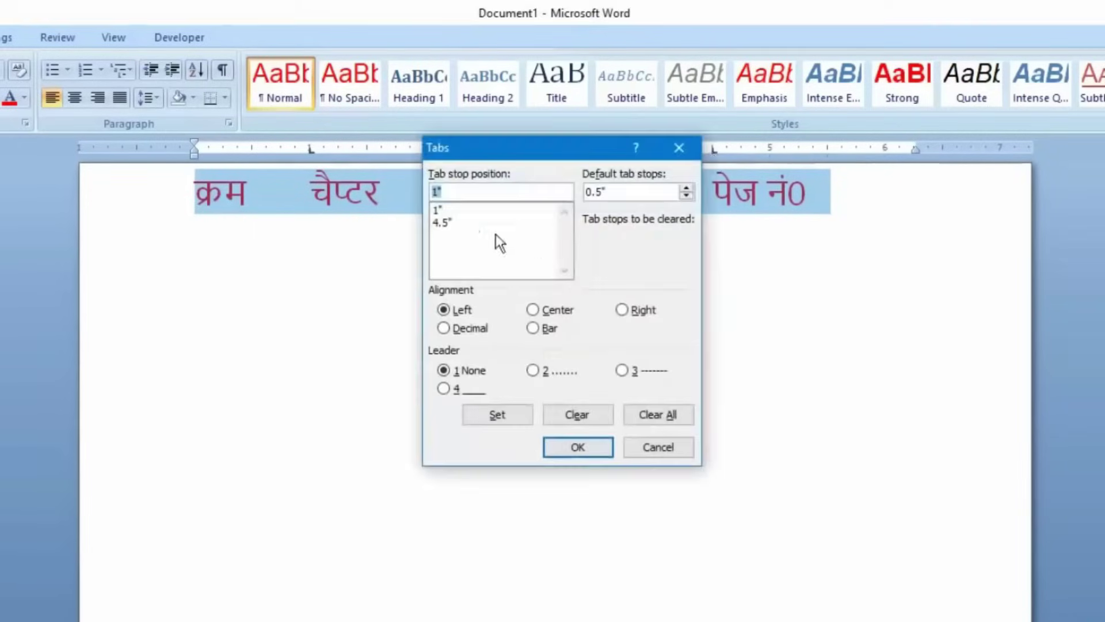
{"action": "left_click", "coordinate": [468, 222]}
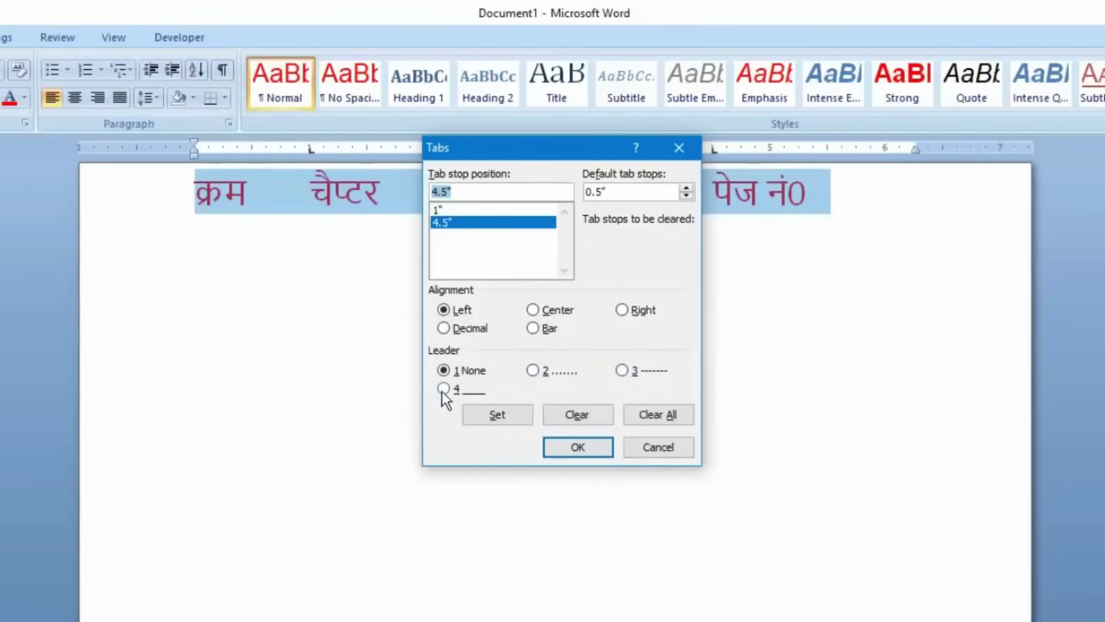
{"action": "left_click", "coordinate": [533, 370]}
{"action": "left_click", "coordinate": [513, 410]}
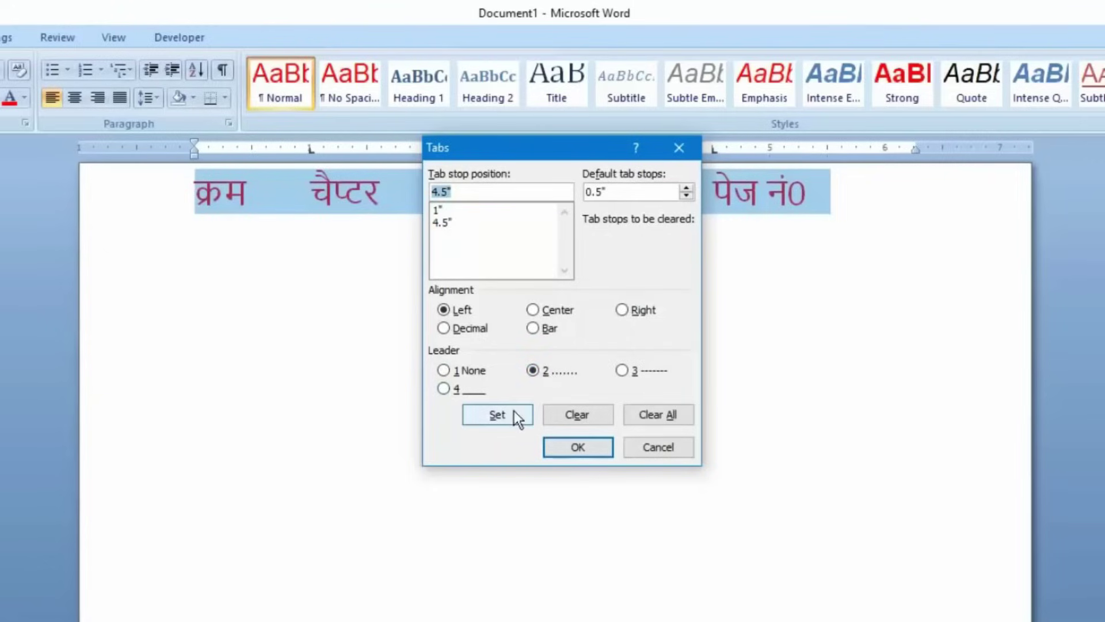
{"action": "left_click", "coordinate": [588, 449]}
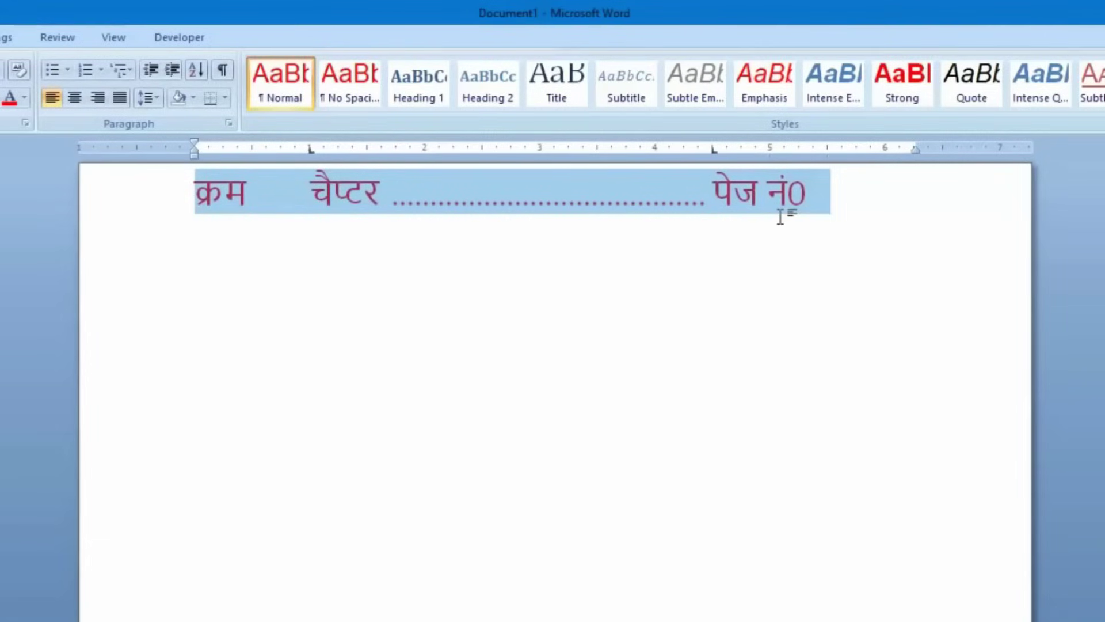
{"action": "left_click", "coordinate": [818, 204]}
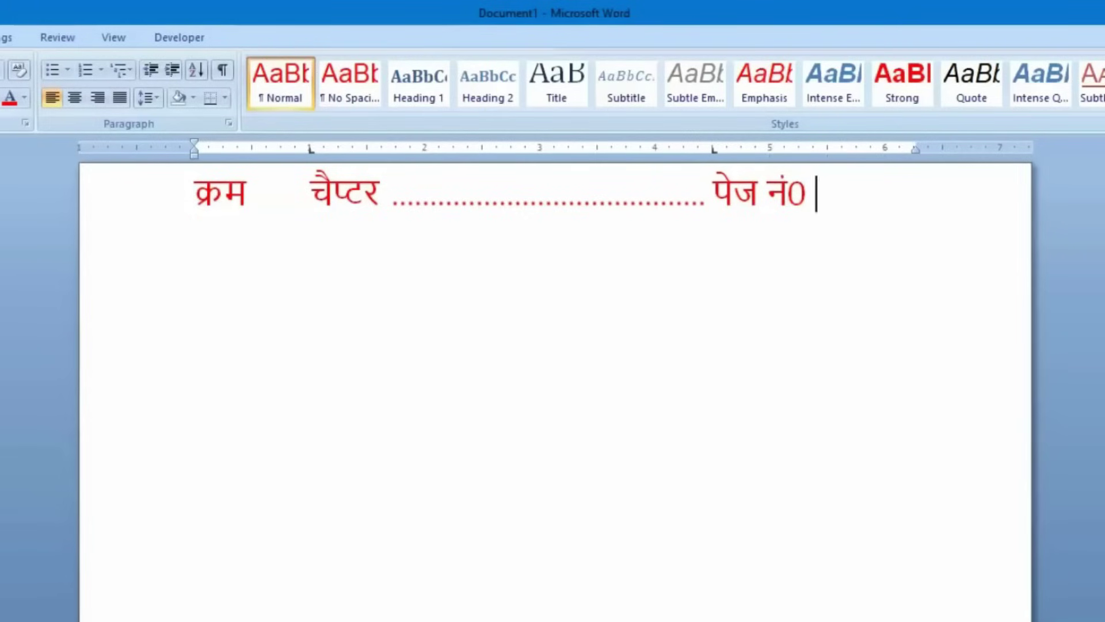
Add the row ०१ एम एस वर्ड with a dotted leader to page ०१.
{"action": "key", "text": "Return"}
{"action": "type", "text": "०१"}
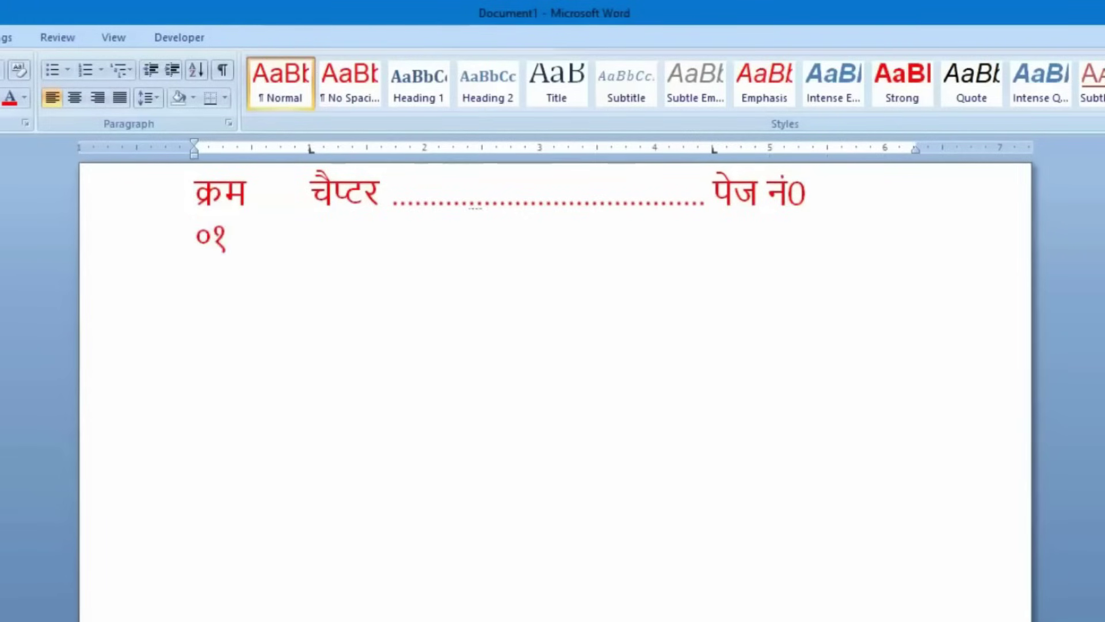
{"action": "key", "text": "Tab"}
{"action": "type", "text": "एम एस वर्ड"}
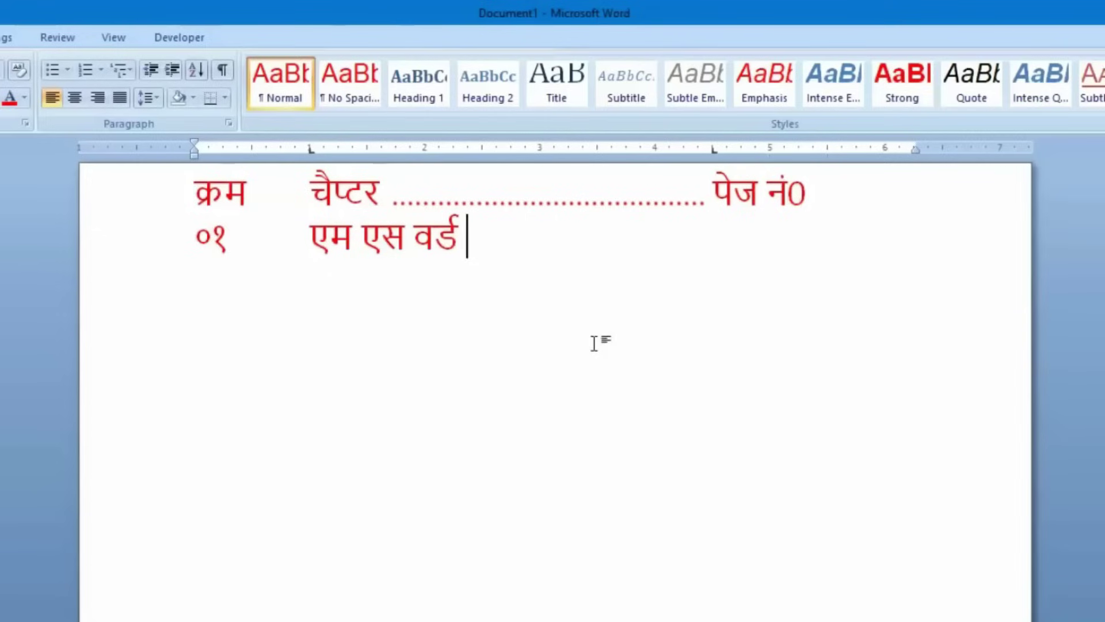
{"action": "key", "text": "Tab"}
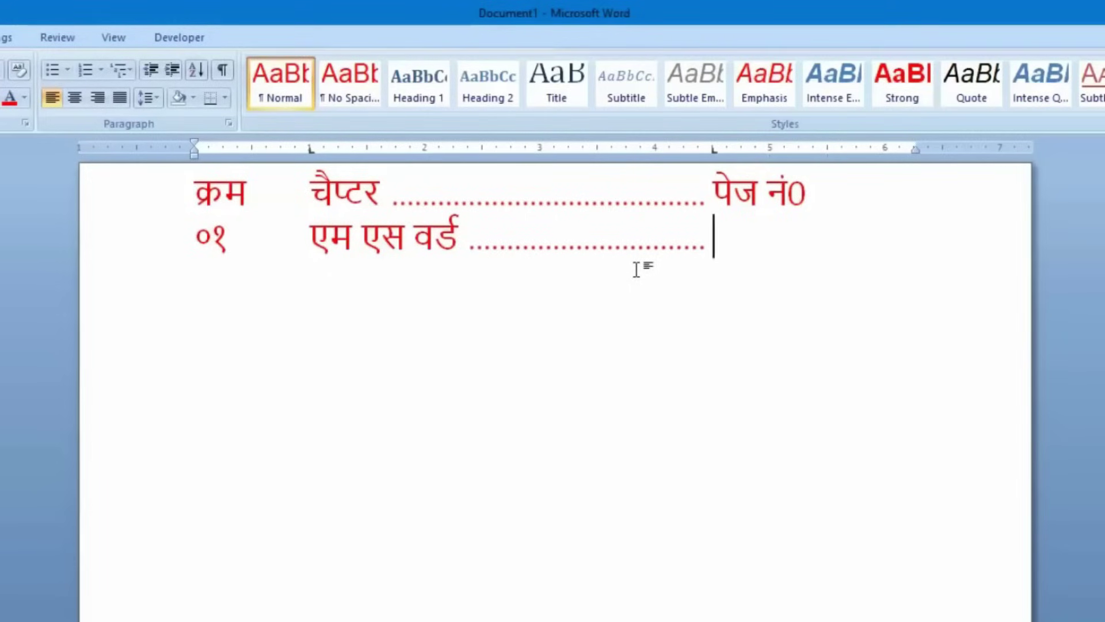
{"action": "type", "text": "०१"}
Add rows ०२ एक्सेल and ०३ पावरपांइट with dotted leaders to pages ०२ and ०३.
{"action": "key", "text": "Return"}
{"action": "type", "text": "०२"}
{"action": "key", "text": "Tab"}
{"action": "type", "text": "एक्सेल"}
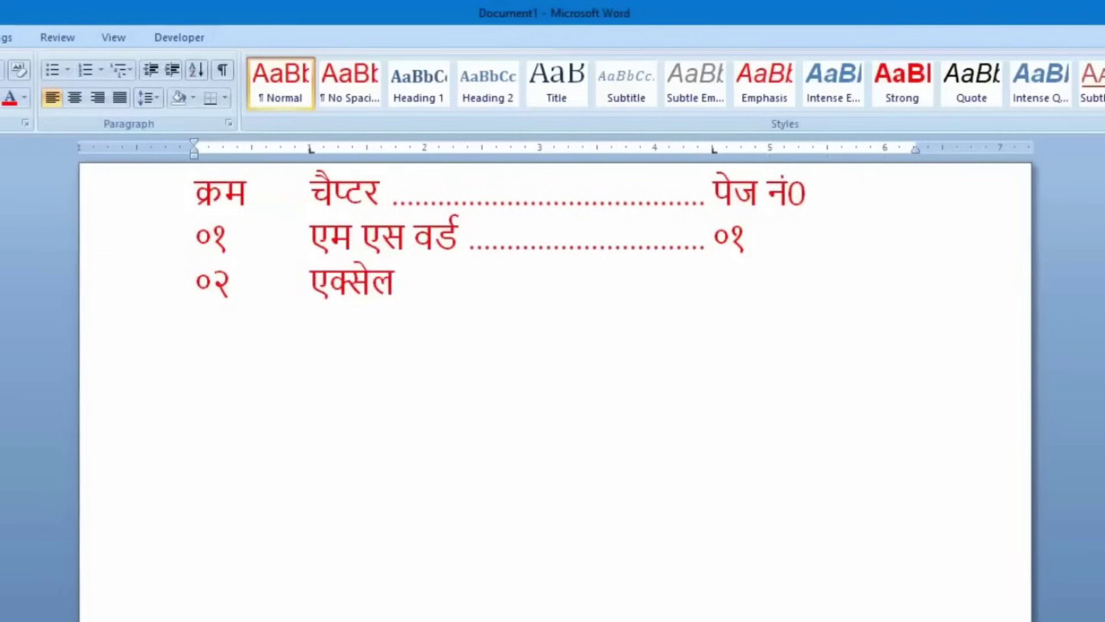
{"action": "key", "text": "Tab"}
{"action": "type", "text": "०२"}
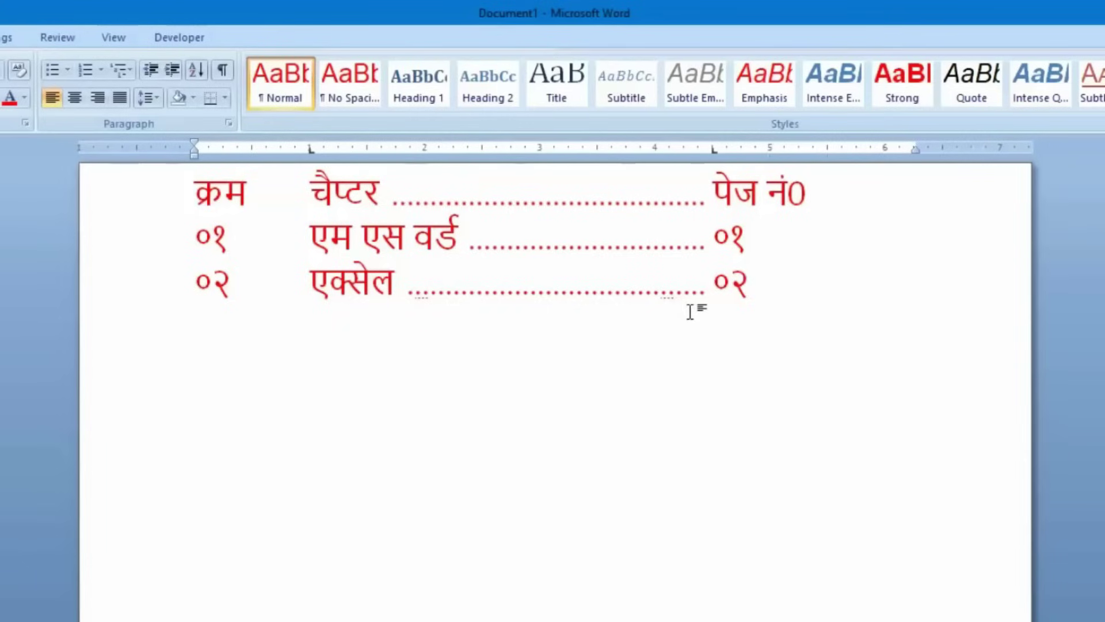
{"action": "key", "text": "Return"}
{"action": "type", "text": "०३\tपावरपांइट"}
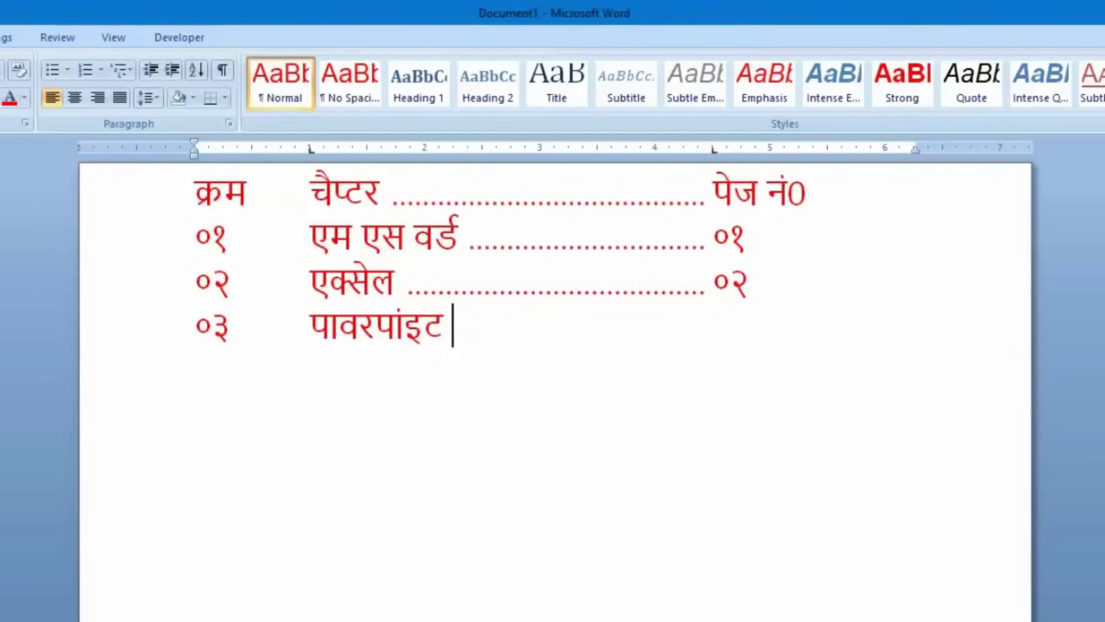
{"action": "key", "text": "Tab"}
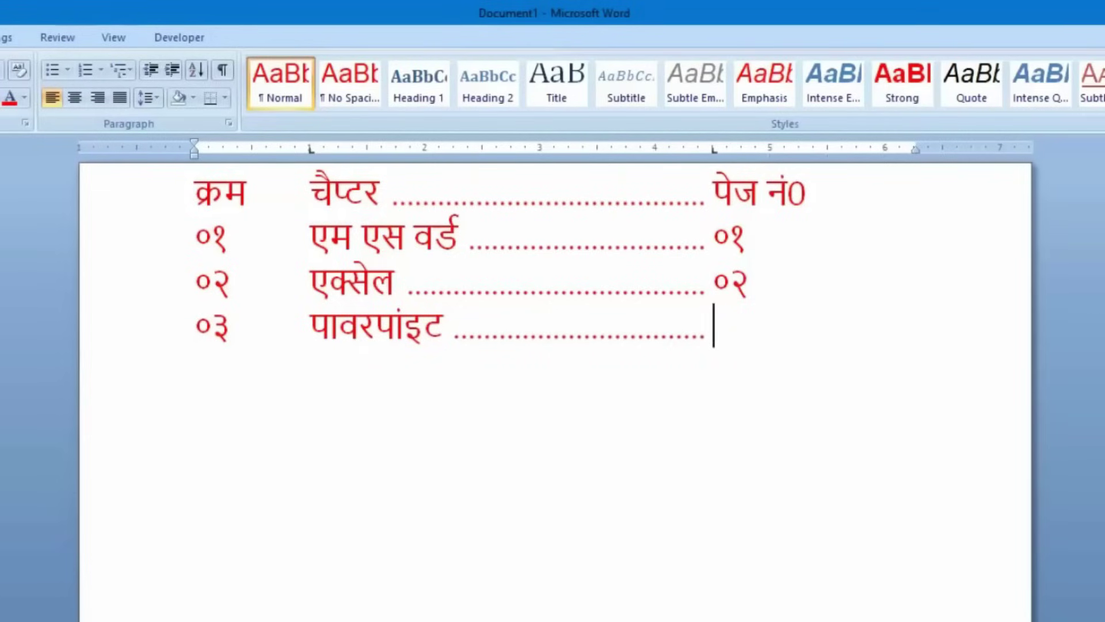
{"action": "type", "text": "०३"}
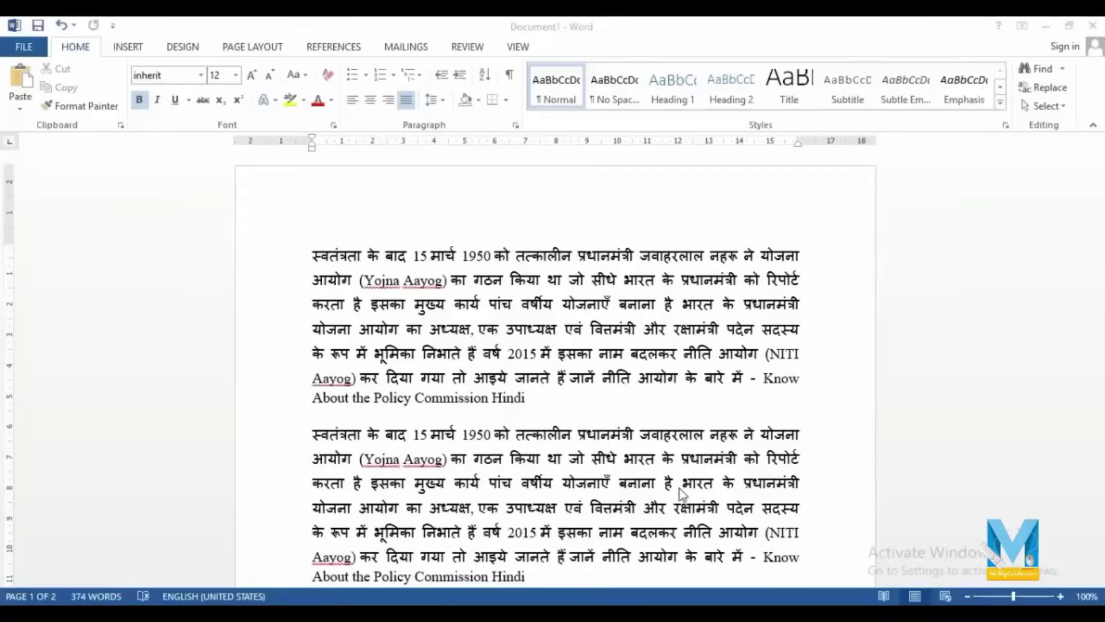
Scroll through the document and back up to the opening Yojna Aayog paragraphs.
{"action": "scroll", "coordinate": [668, 377], "scroll_direction": "down", "scroll_amount": 3}
{"action": "scroll", "coordinate": [668, 377], "scroll_direction": "down", "scroll_amount": 2}
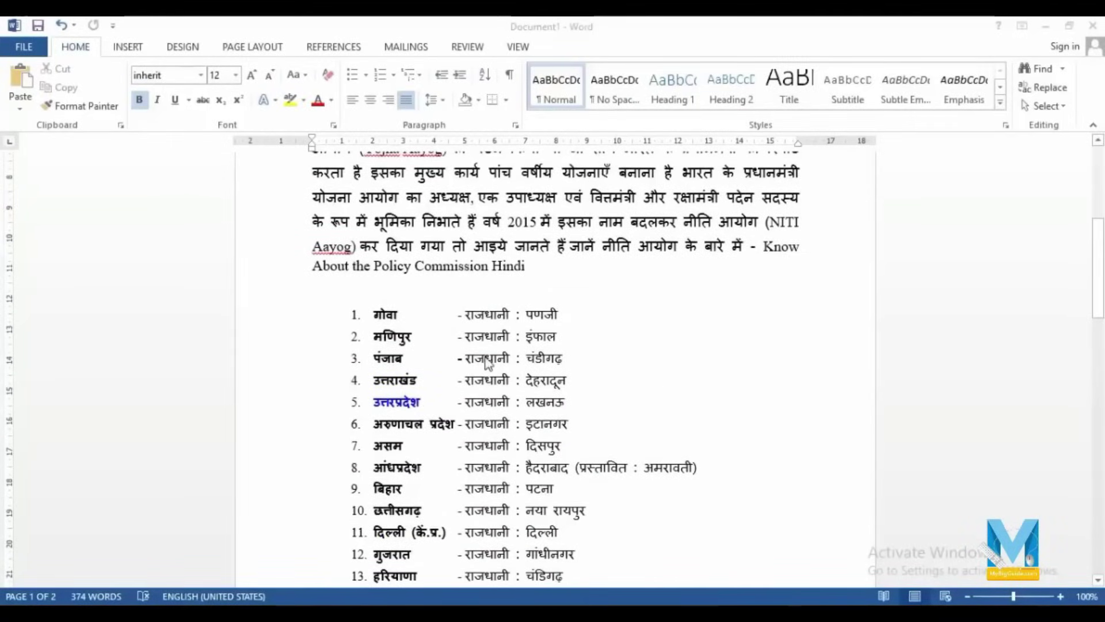
{"action": "scroll", "coordinate": [582, 411], "scroll_direction": "down", "scroll_amount": 1}
{"action": "scroll", "coordinate": [583, 411], "scroll_direction": "down", "scroll_amount": 3}
{"action": "scroll", "coordinate": [582, 411], "scroll_direction": "up", "scroll_amount": 5}
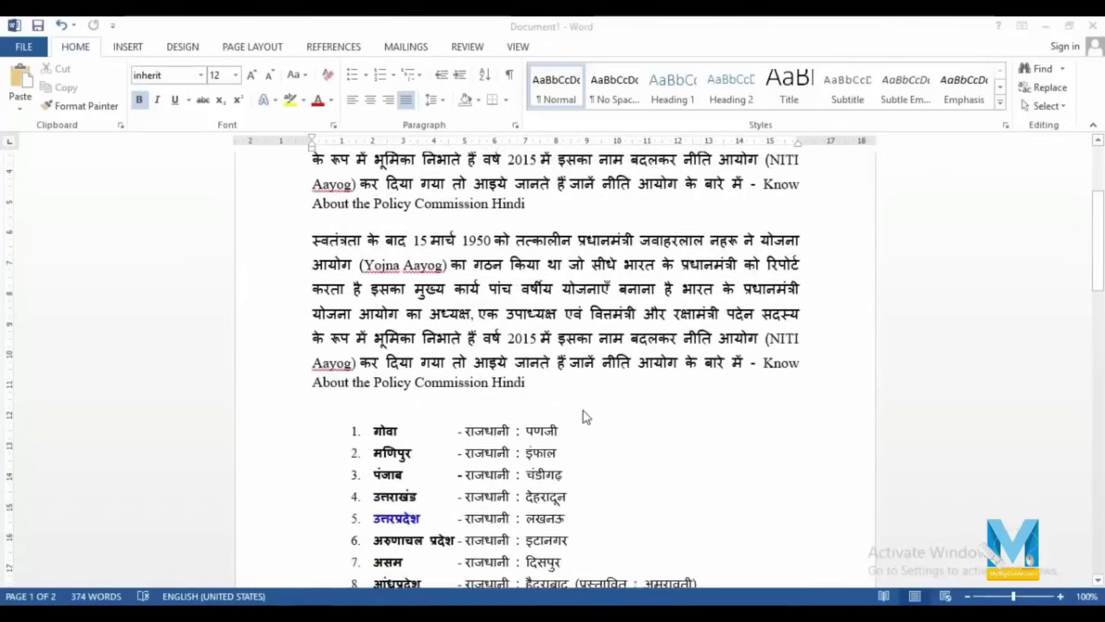
{"action": "scroll", "coordinate": [583, 411], "scroll_direction": "up", "scroll_amount": 4}
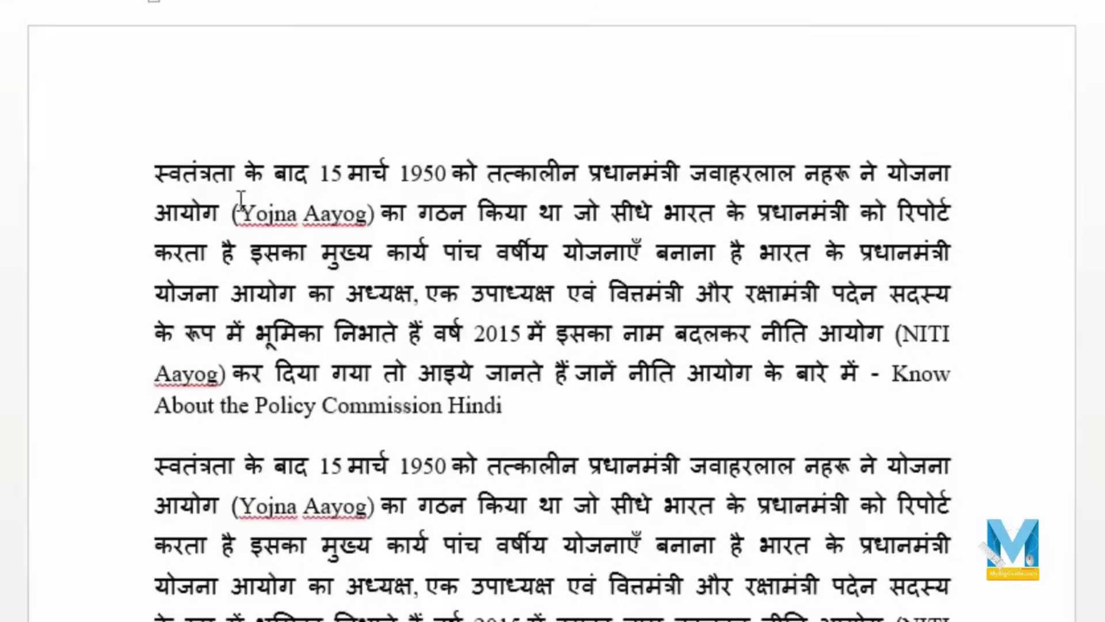
Try drag, double-click (प्रधानमंत्री) and triple-click selections on the opening paragraph.
{"action": "left_click_drag", "start_coordinate": [156, 173], "coordinate": [237, 173]}
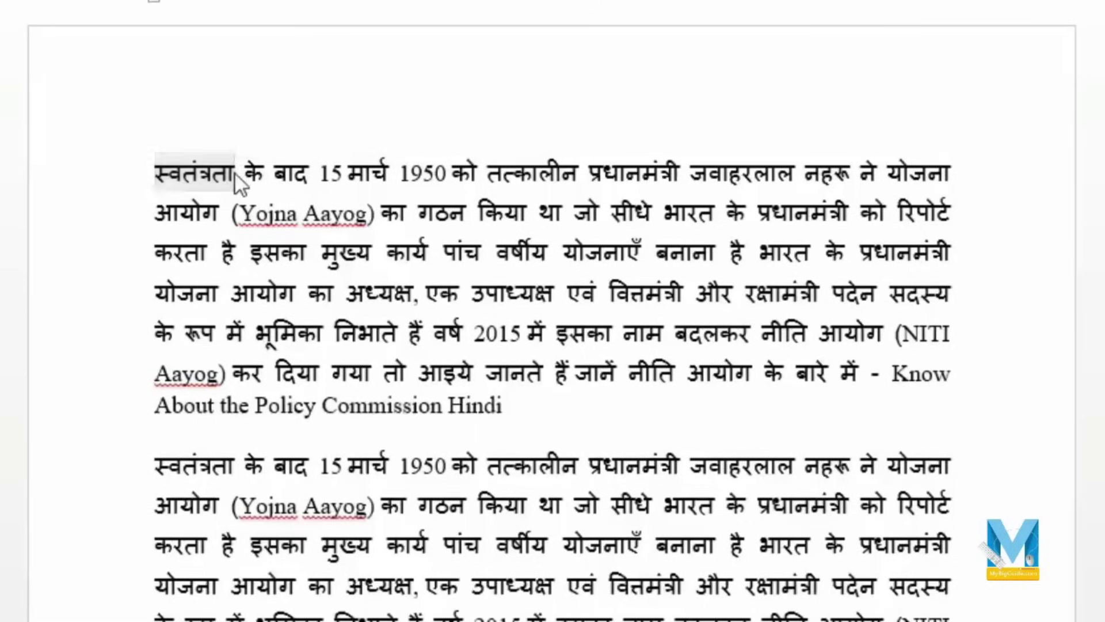
{"action": "left_click", "coordinate": [180, 212]}
{"action": "left_click_drag", "start_coordinate": [159, 173], "coordinate": [520, 414]}
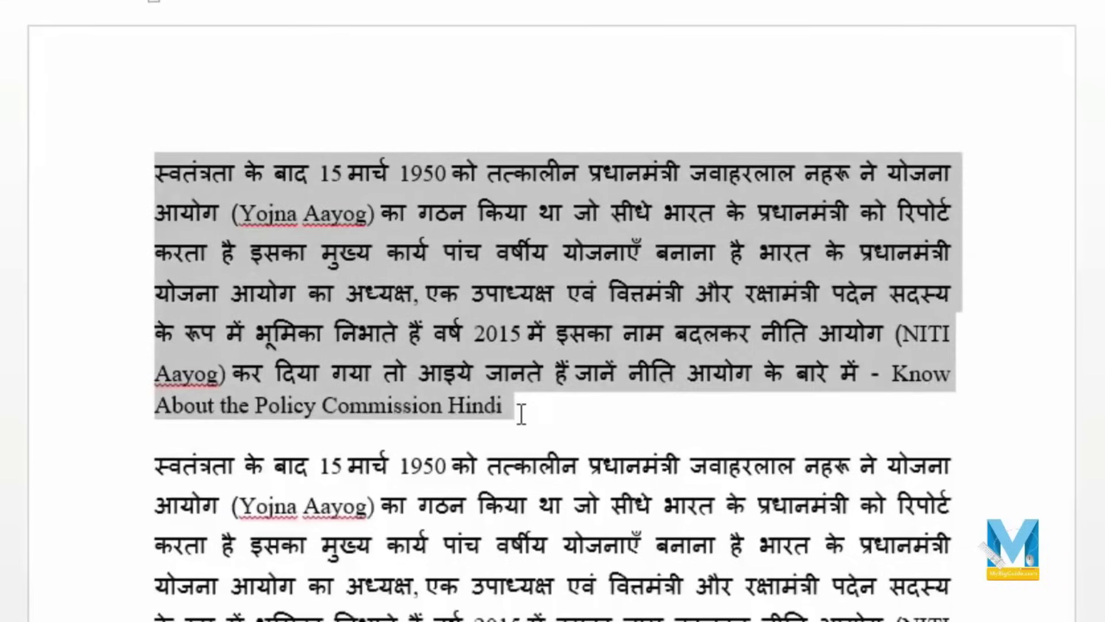
{"action": "left_click", "coordinate": [519, 413]}
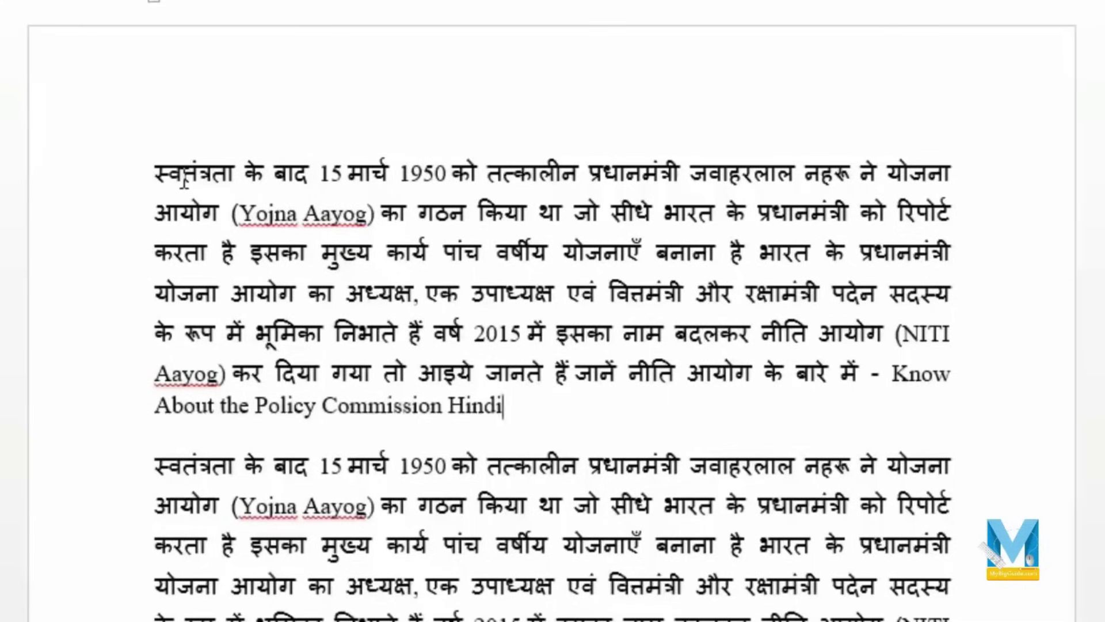
{"action": "left_click", "coordinate": [212, 174]}
{"action": "double_click", "coordinate": [651, 175]}
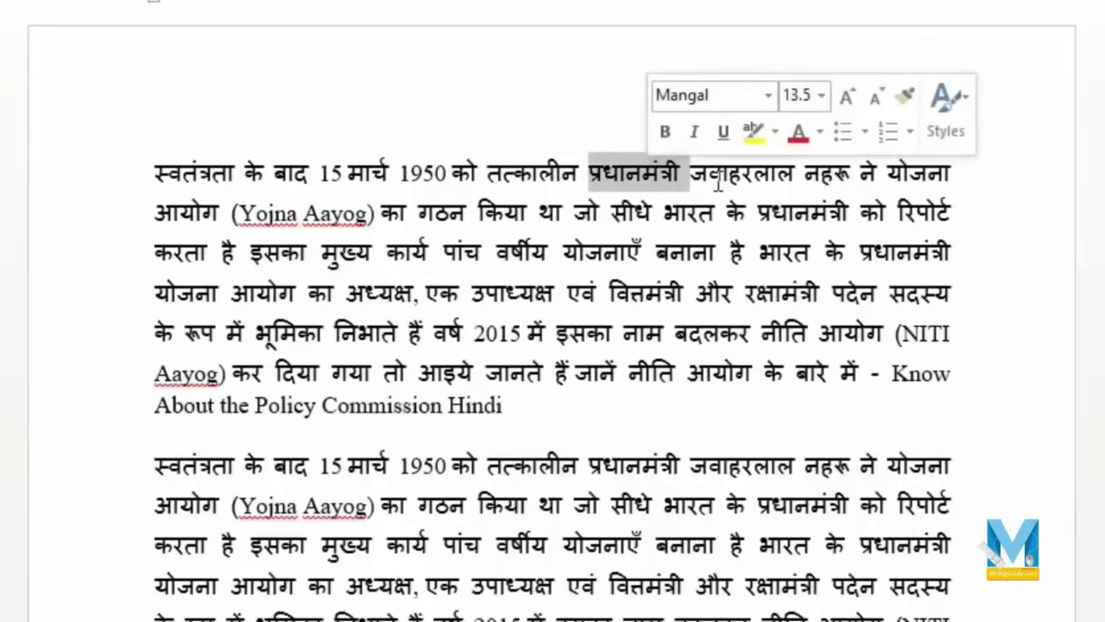
{"action": "left_click", "coordinate": [306, 252]}
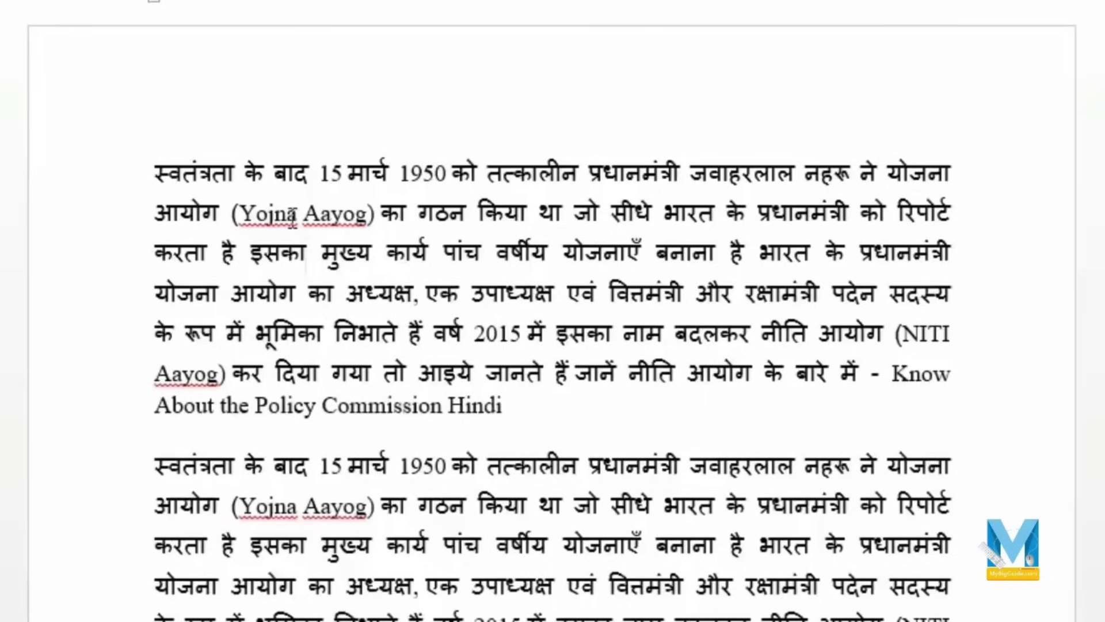
{"action": "triple_click", "coordinate": [517, 259]}
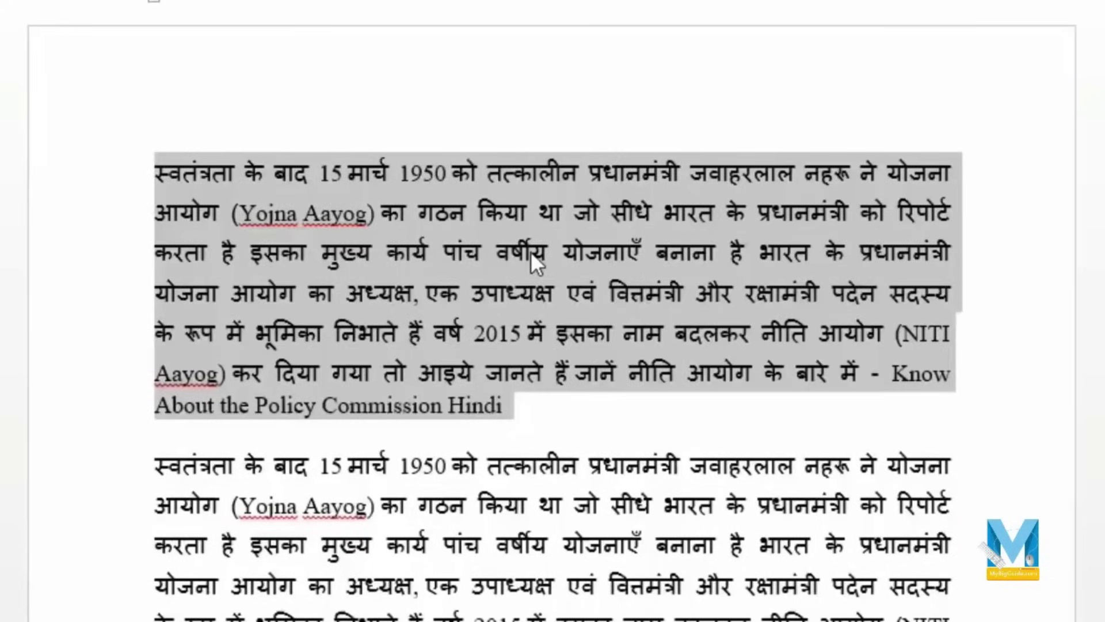
{"action": "left_click", "coordinate": [585, 225]}
Select the paragraph's first line with Shift+End, then again with End and Shift+Home.
{"action": "left_click", "coordinate": [156, 172]}
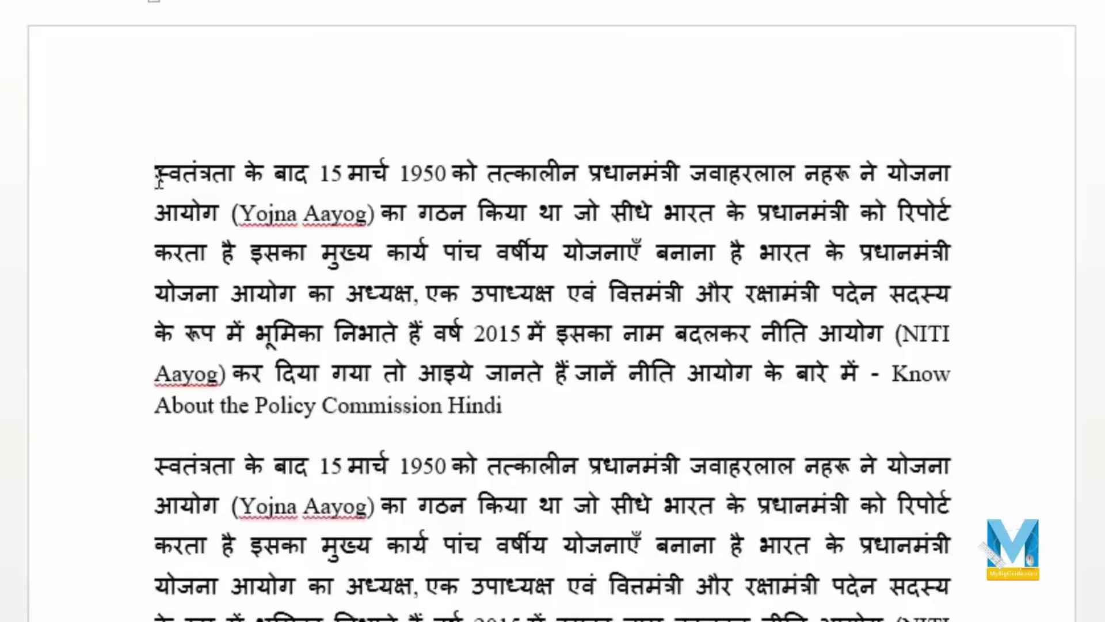
{"action": "key", "text": "shift+End"}
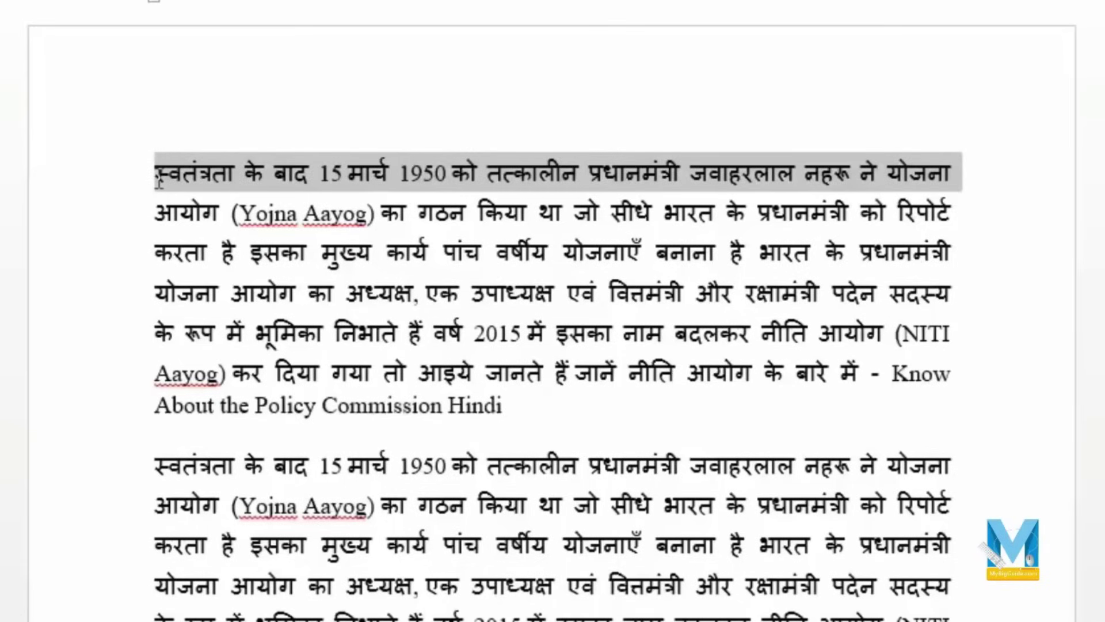
{"action": "left_click", "coordinate": [159, 180]}
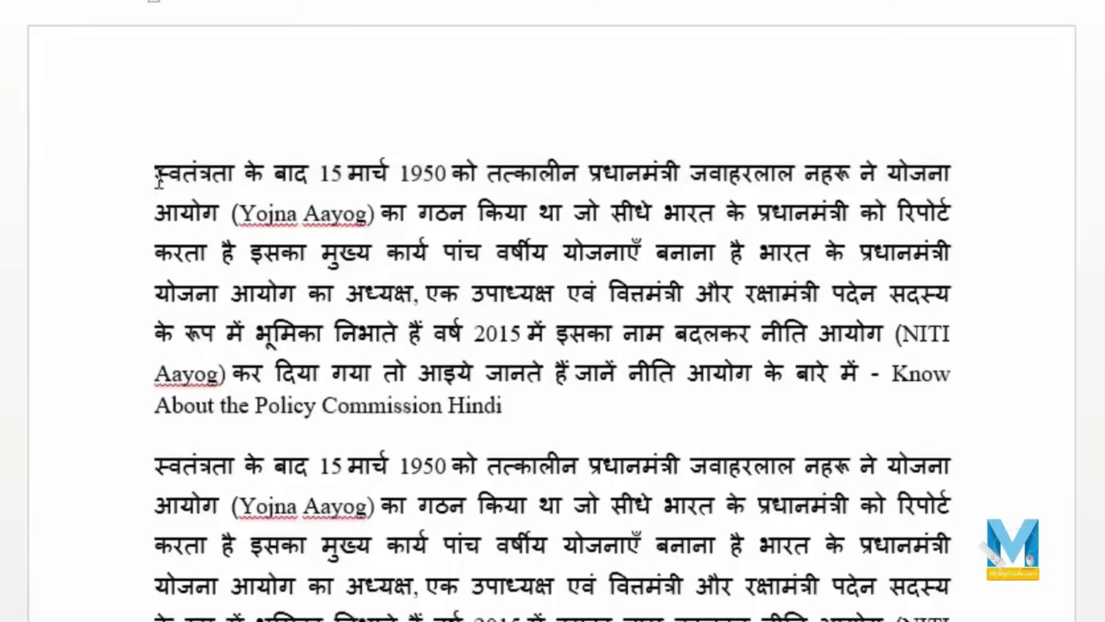
{"action": "key", "text": "End"}
{"action": "key", "text": "shift+Home"}
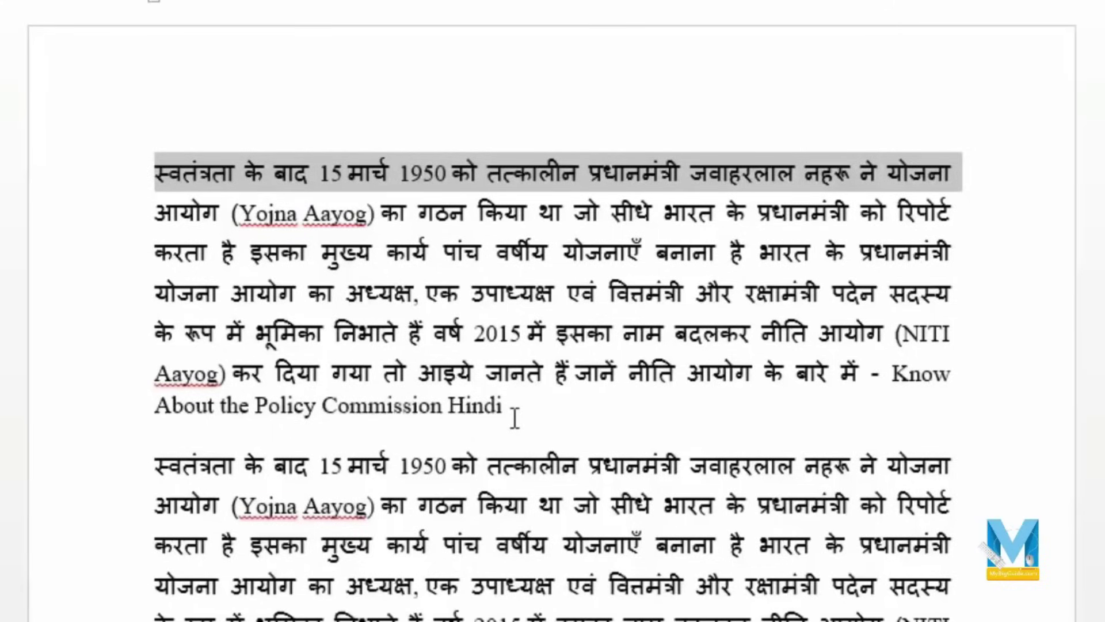
Block-select only the column of capital names, starting from पणजी.
{"action": "scroll", "coordinate": [514, 418], "scroll_direction": "down", "scroll_amount": 6}
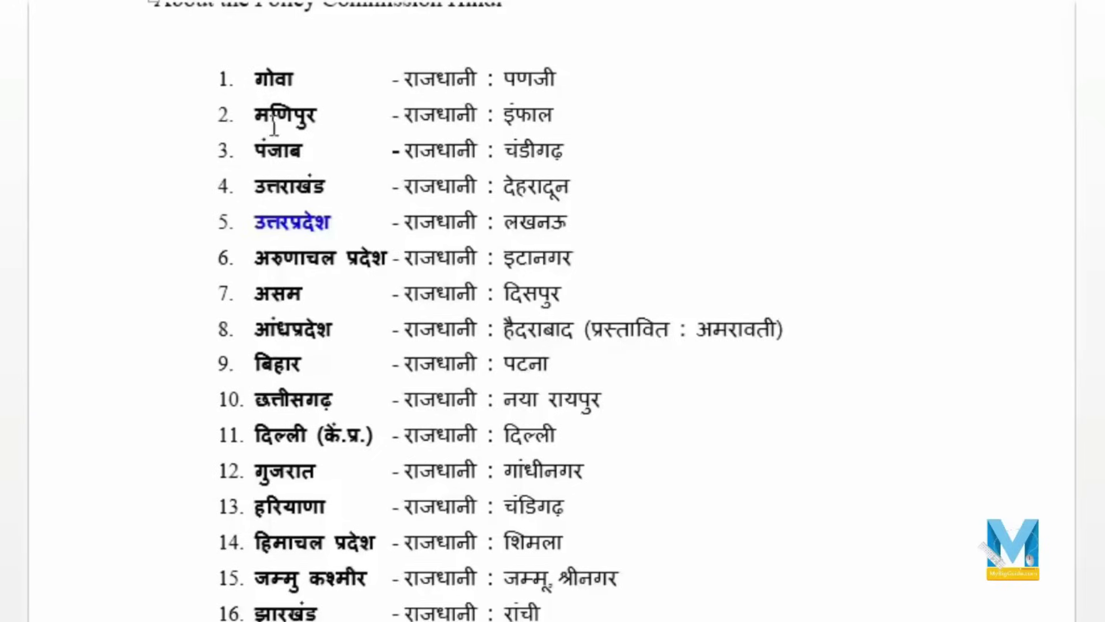
{"action": "left_click_drag", "start_coordinate": [254, 79], "coordinate": [391, 79]}
{"action": "mouse_move", "coordinate": [502, 102]}
{"action": "left_mouse_down"}
{"action": "mouse_move", "coordinate": [563, 344]}
{"action": "mouse_move", "coordinate": [561, 432]}
{"action": "left_mouse_up"}
{"action": "left_click", "coordinate": [556, 434]}
{"action": "type", "text": "ं"}
{"action": "mouse_move", "coordinate": [505, 79]}
{"action": "left_mouse_down"}
{"action": "mouse_move", "coordinate": [545, 435]}
{"action": "mouse_move", "coordinate": [624, 619]}
{"action": "mouse_move", "coordinate": [803, 619]}
{"action": "left_mouse_up"}
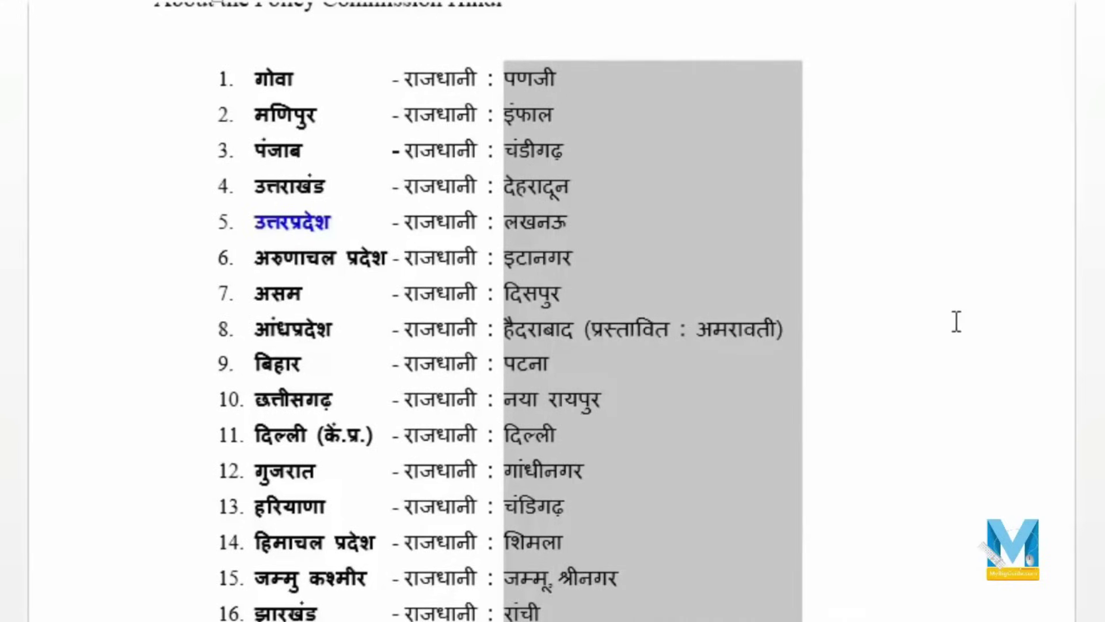
Paste the capitals column into the blank space below the states list.
{"action": "scroll", "coordinate": [814, 212], "scroll_direction": "down", "scroll_amount": 1}
{"action": "scroll", "coordinate": [777, 248], "scroll_direction": "down", "scroll_amount": 6}
{"action": "scroll", "coordinate": [775, 274], "scroll_direction": "down", "scroll_amount": 5}
{"action": "left_click", "coordinate": [395, 251]}
{"action": "key", "text": "ctrl+v"}
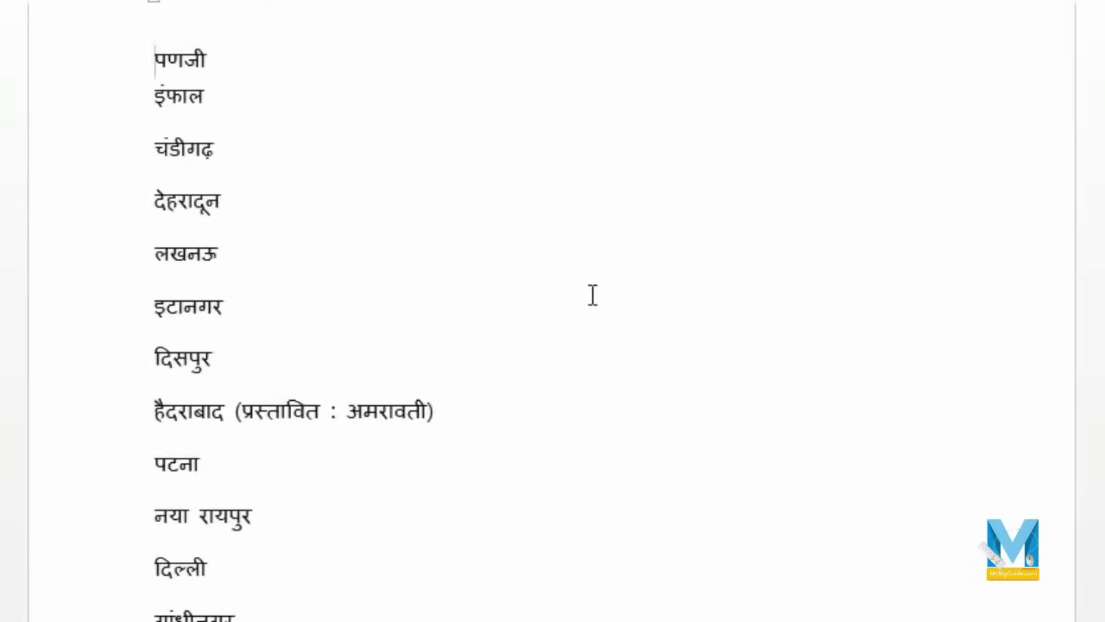
{"action": "scroll", "coordinate": [592, 302], "scroll_direction": "down", "scroll_amount": 6}
{"action": "scroll", "coordinate": [590, 311], "scroll_direction": "down", "scroll_amount": 4}
{"action": "scroll", "coordinate": [583, 322], "scroll_direction": "up", "scroll_amount": 3}
{"action": "scroll", "coordinate": [545, 343], "scroll_direction": "up", "scroll_amount": 8}
{"action": "scroll", "coordinate": [550, 340], "scroll_direction": "up", "scroll_amount": 7}
{"action": "scroll", "coordinate": [562, 343], "scroll_direction": "up", "scroll_amount": 6}
{"action": "scroll", "coordinate": [602, 334], "scroll_direction": "up", "scroll_amount": 8}
{"action": "scroll", "coordinate": [604, 338], "scroll_direction": "down", "scroll_amount": 3}
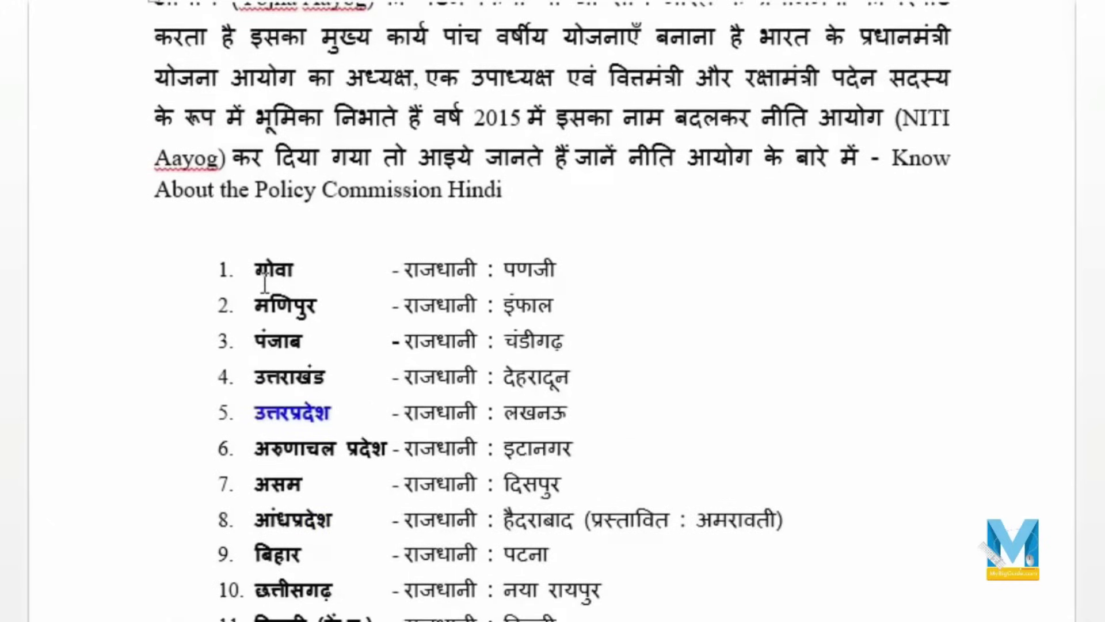
Block-select the column of state names starting at गोवा.
{"action": "left_click", "coordinate": [257, 271]}
{"action": "mouse_move", "coordinate": [256, 259]}
{"action": "left_mouse_down"}
{"action": "mouse_move", "coordinate": [381, 514]}
{"action": "mouse_move", "coordinate": [387, 617]}
{"action": "left_mouse_up"}
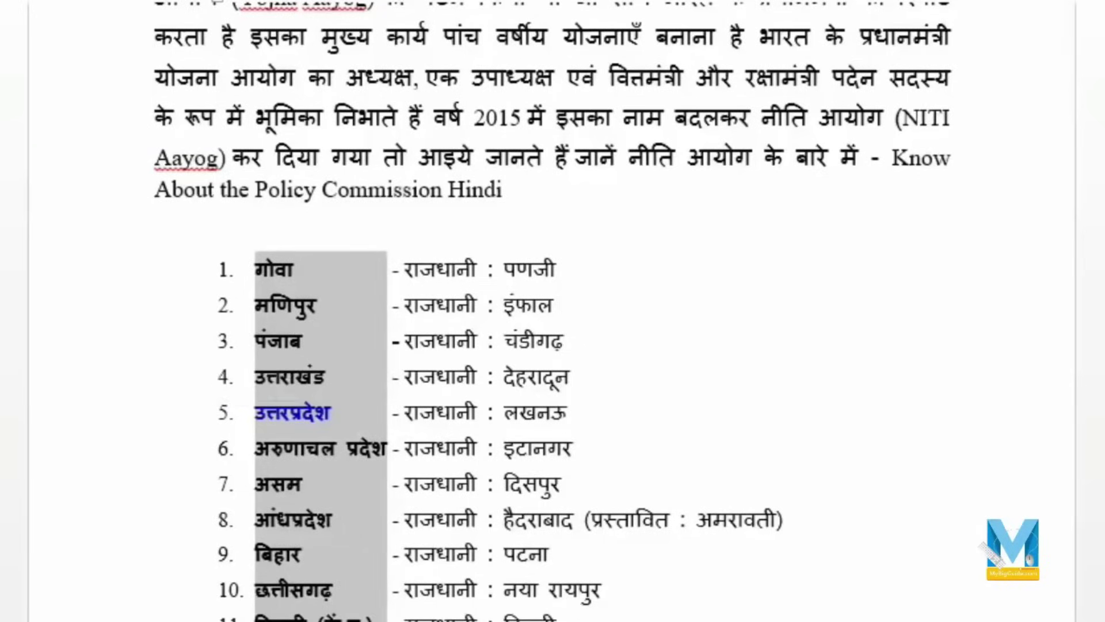
{"action": "scroll", "coordinate": [291, 469], "scroll_direction": "down", "scroll_amount": 5}
{"action": "scroll", "coordinate": [307, 464], "scroll_direction": "down", "scroll_amount": 7}
{"action": "scroll", "coordinate": [311, 490], "scroll_direction": "down", "scroll_amount": 5}
{"action": "scroll", "coordinate": [319, 539], "scroll_direction": "down", "scroll_amount": 7}
{"action": "scroll", "coordinate": [318, 539], "scroll_direction": "down", "scroll_amount": 5}
Paste the state names on a new line after बंगलुरू and scroll back to the top.
{"action": "left_click", "coordinate": [319, 536]}
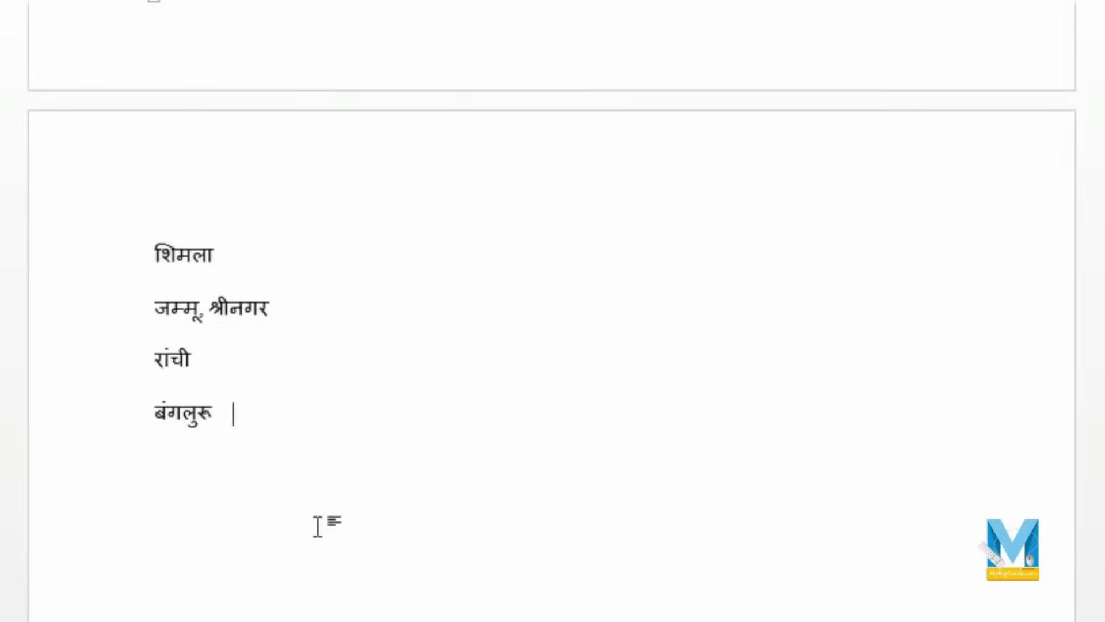
{"action": "key", "text": "Return"}
{"action": "key", "text": "ctrl+v"}
{"action": "scroll", "coordinate": [493, 467], "scroll_direction": "up", "scroll_amount": 2}
{"action": "scroll", "coordinate": [442, 399], "scroll_direction": "up", "scroll_amount": 5}
{"action": "scroll", "coordinate": [442, 400], "scroll_direction": "up", "scroll_amount": 5}
{"action": "scroll", "coordinate": [426, 374], "scroll_direction": "up", "scroll_amount": 7}
{"action": "scroll", "coordinate": [426, 374], "scroll_direction": "up", "scroll_amount": 3}
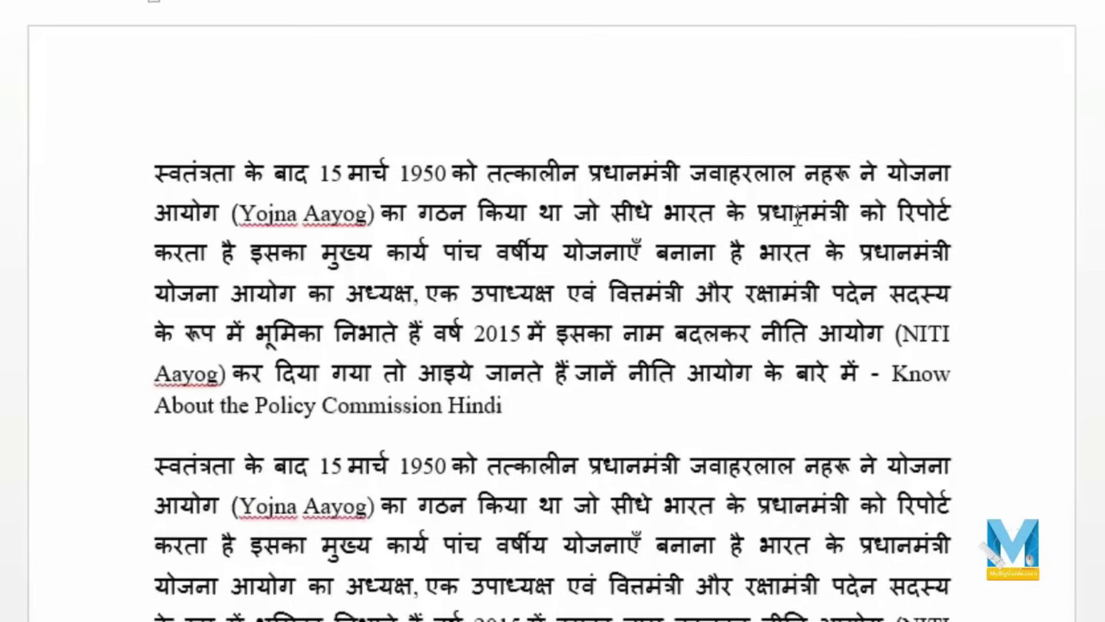
Collect प्रधानमंत्री, अध्यक्ष, उपाध्यक्ष, वित्तमंत्री and रक्षामंत्री, paste them below हरियाणा, and select them.
{"action": "triple_click", "coordinate": [797, 216]}
{"action": "double_click", "coordinate": [797, 217]}
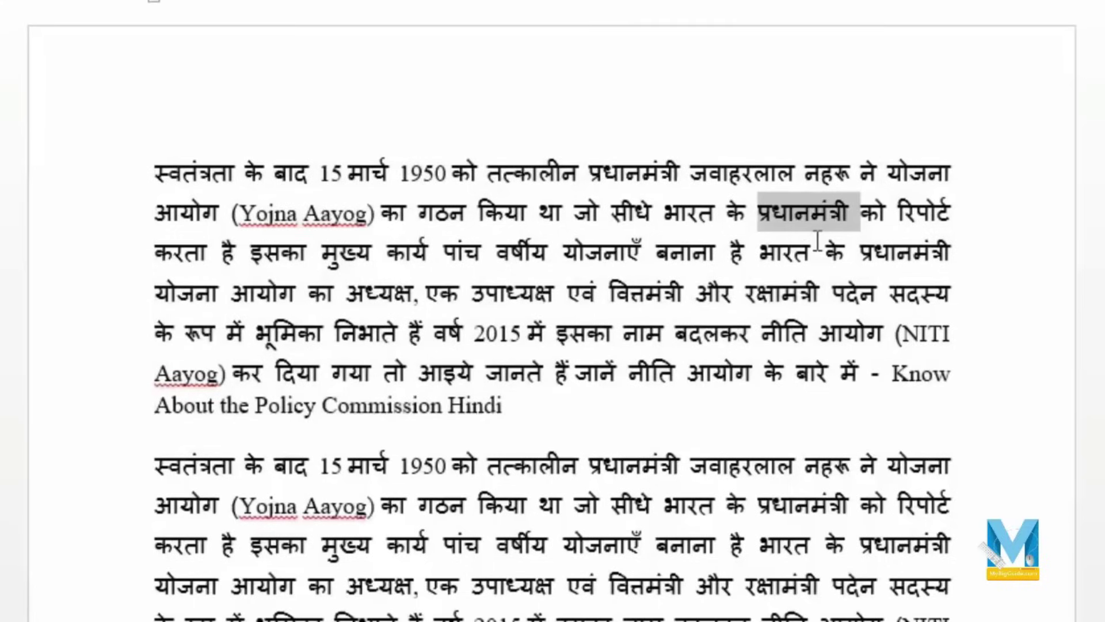
{"action": "double_click", "coordinate": [374, 295], "text": "ctrl"}
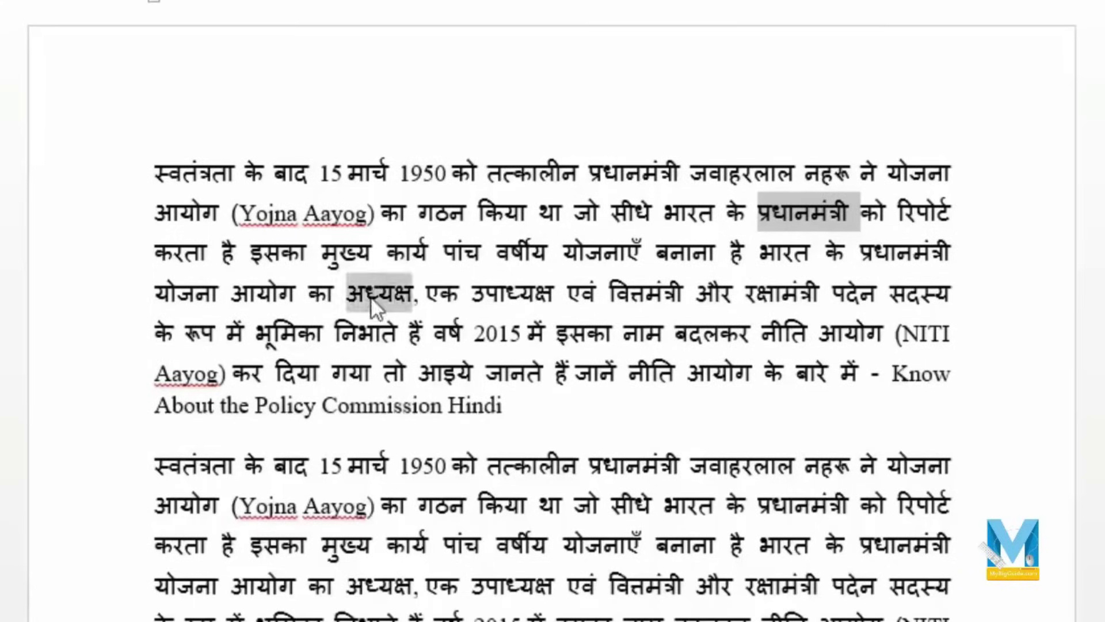
{"action": "double_click", "coordinate": [521, 297], "text": "ctrl"}
{"action": "double_click", "coordinate": [646, 295], "text": "ctrl"}
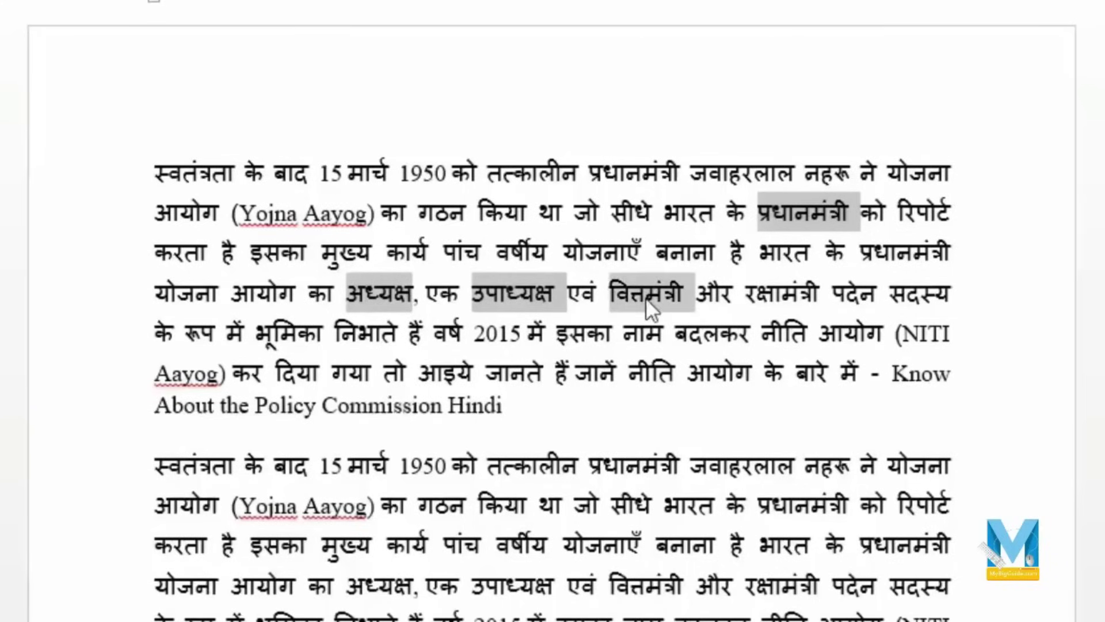
{"action": "double_click", "coordinate": [799, 300], "text": "ctrl"}
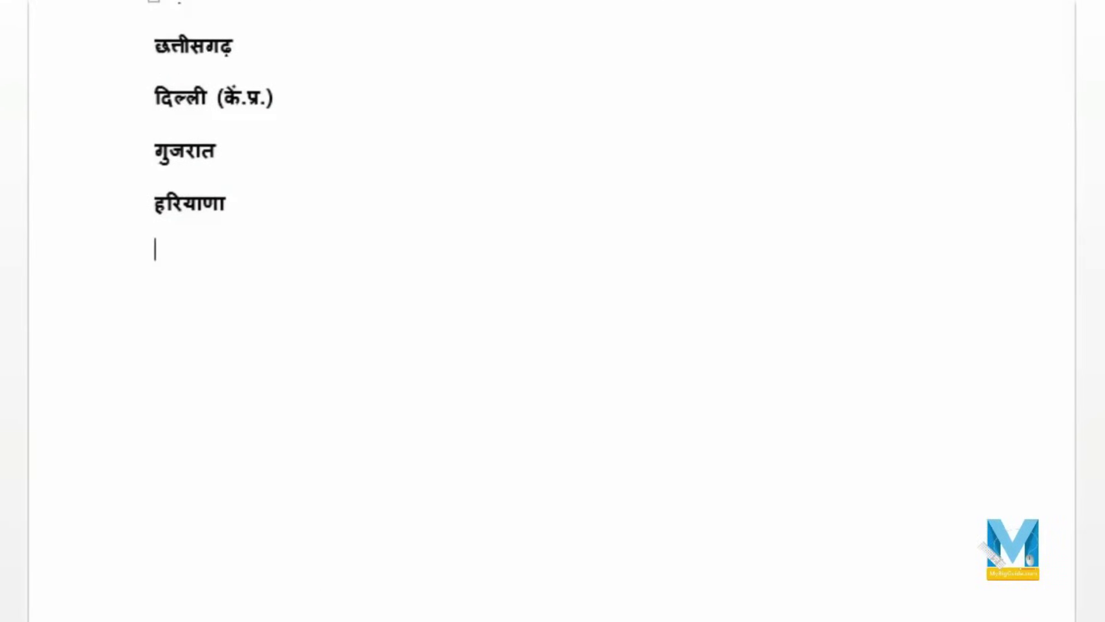
{"action": "type", "text": "प्रधानमंत्री अध्यक्ष उपाध्यक्ष वित्तमंत्री रक्षामंत्री"}
{"action": "mouse_move", "coordinate": [154, 248]}
{"action": "left_mouse_down"}
{"action": "mouse_move", "coordinate": [233, 300]}
{"action": "mouse_move", "coordinate": [295, 498]}
{"action": "left_mouse_up"}
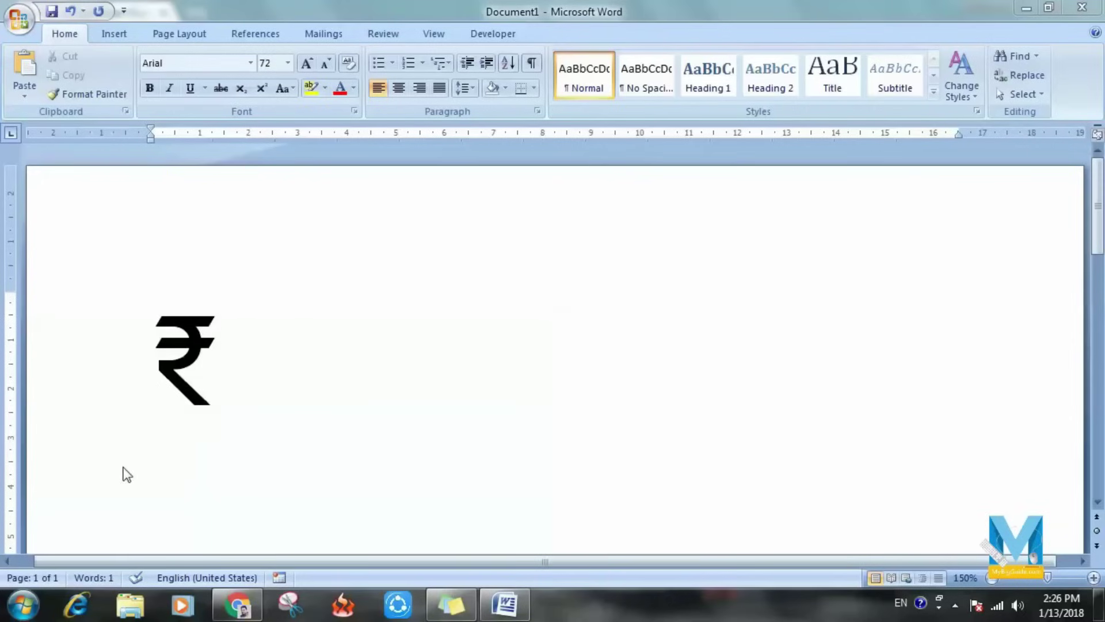
Open Region and Language in Control Panel from the Start menu.
{"action": "left_click", "coordinate": [26, 603]}
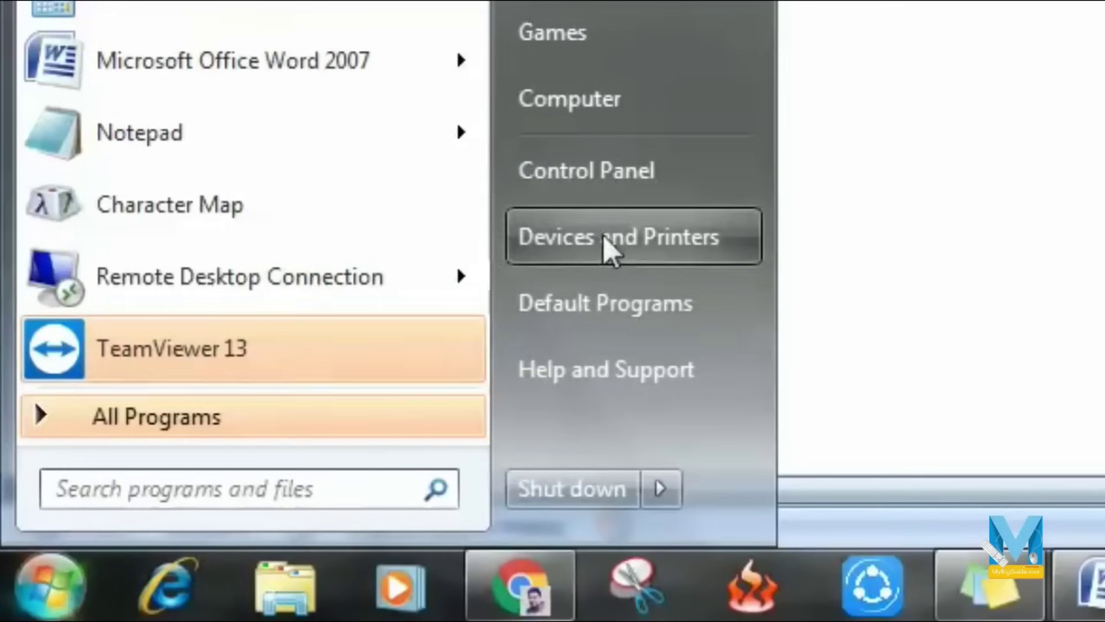
{"action": "left_click", "coordinate": [624, 190]}
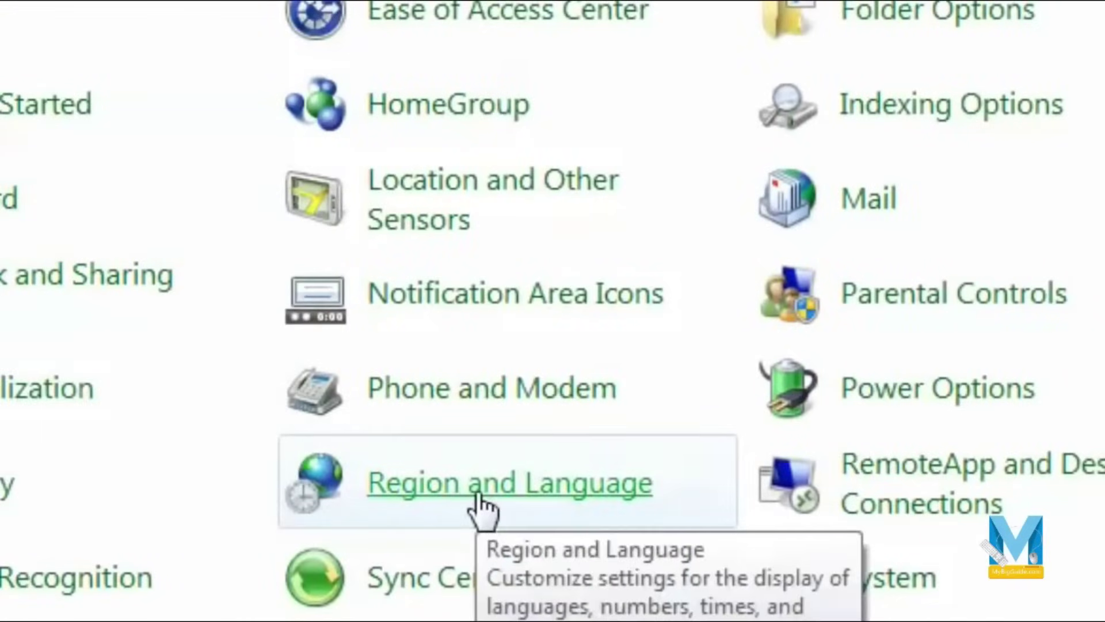
{"action": "left_click", "coordinate": [478, 494]}
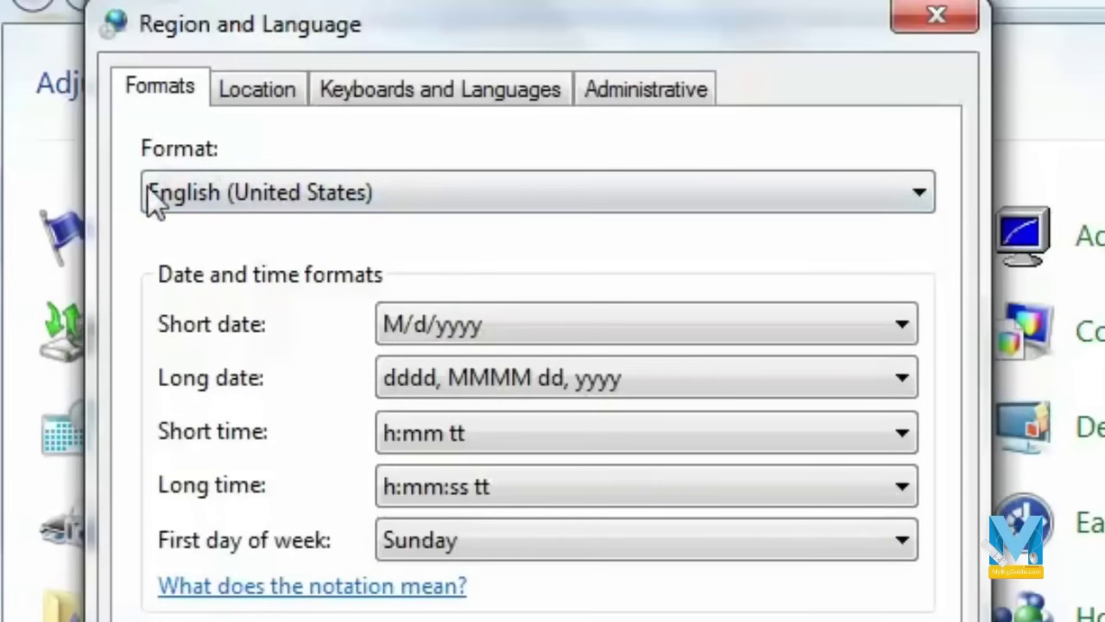
Set the format to English (India), apply it, and go to Keyboards and Languages.
{"action": "left_click", "coordinate": [249, 207]}
{"action": "scroll", "coordinate": [920, 233], "scroll_direction": "up", "scroll_amount": 2}
{"action": "scroll", "coordinate": [920, 233], "scroll_direction": "up", "scroll_amount": 1}
{"action": "scroll", "coordinate": [920, 233], "scroll_direction": "up", "scroll_amount": 1}
{"action": "scroll", "coordinate": [920, 233], "scroll_direction": "up", "scroll_amount": 2}
{"action": "scroll", "coordinate": [920, 232], "scroll_direction": "up", "scroll_amount": 1}
{"action": "scroll", "coordinate": [920, 232], "scroll_direction": "up", "scroll_amount": 2}
{"action": "scroll", "coordinate": [920, 233], "scroll_direction": "up", "scroll_amount": 2}
{"action": "scroll", "coordinate": [920, 233], "scroll_direction": "up", "scroll_amount": 2}
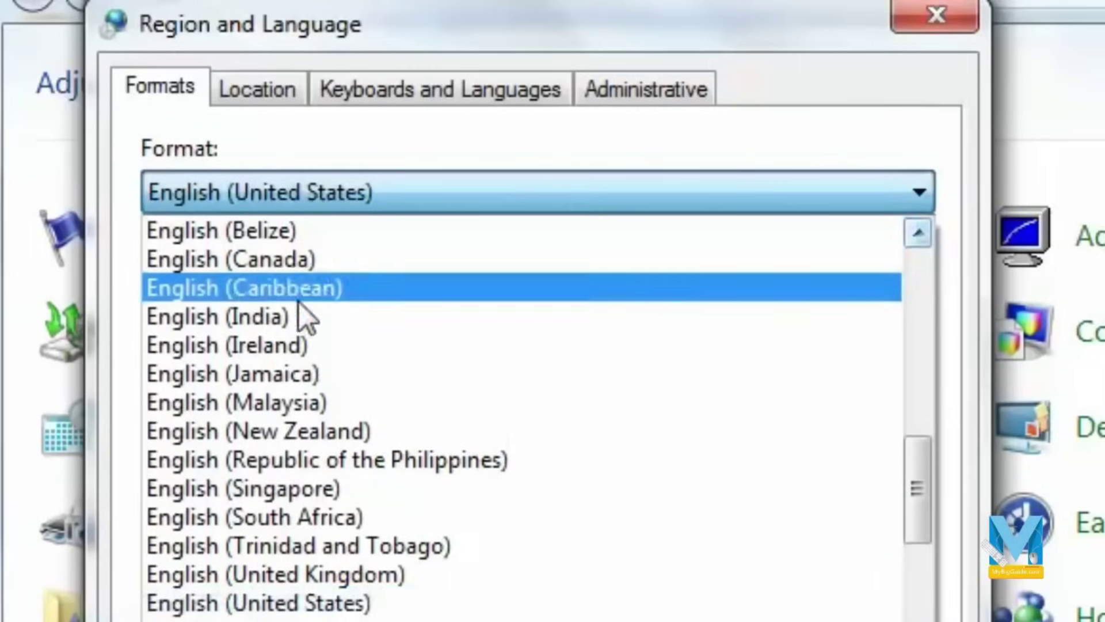
{"action": "left_click", "coordinate": [335, 323]}
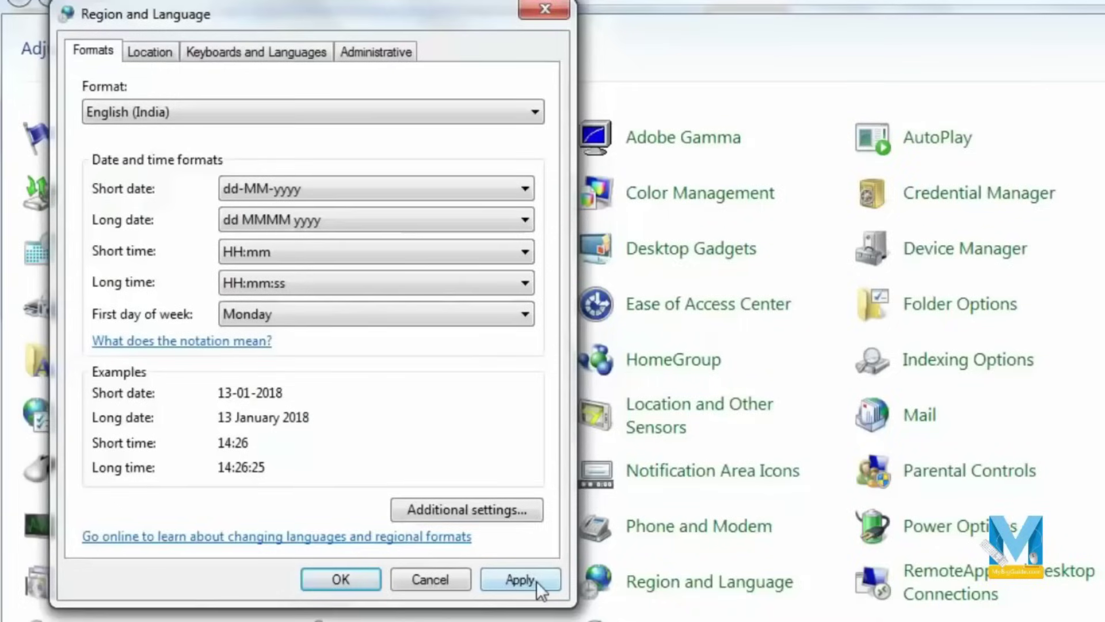
{"action": "left_click", "coordinate": [536, 581]}
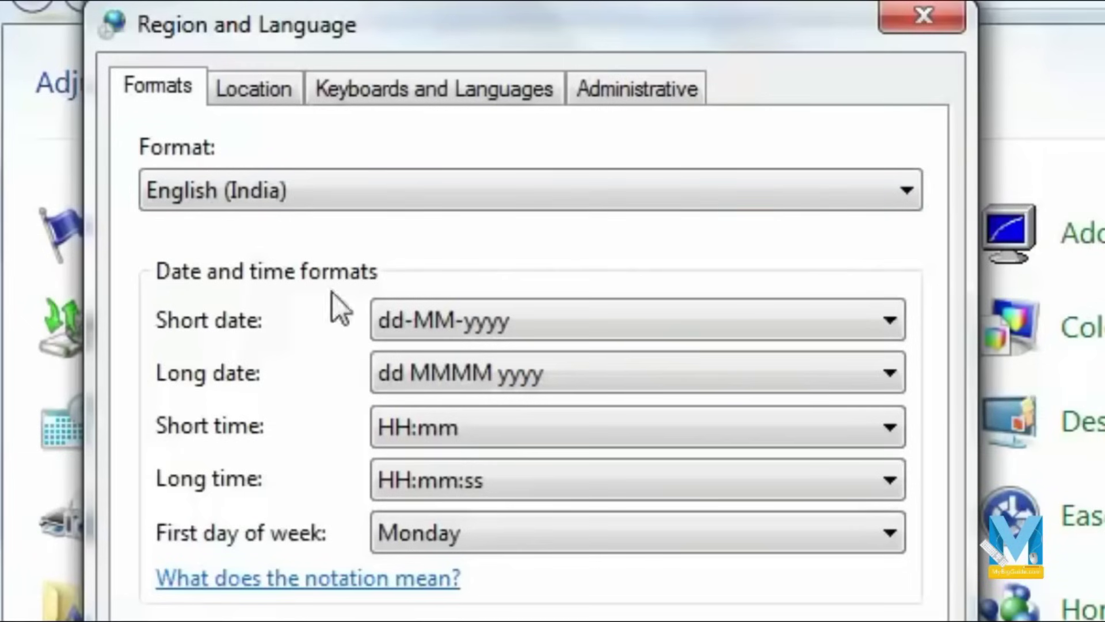
{"action": "left_click", "coordinate": [427, 97]}
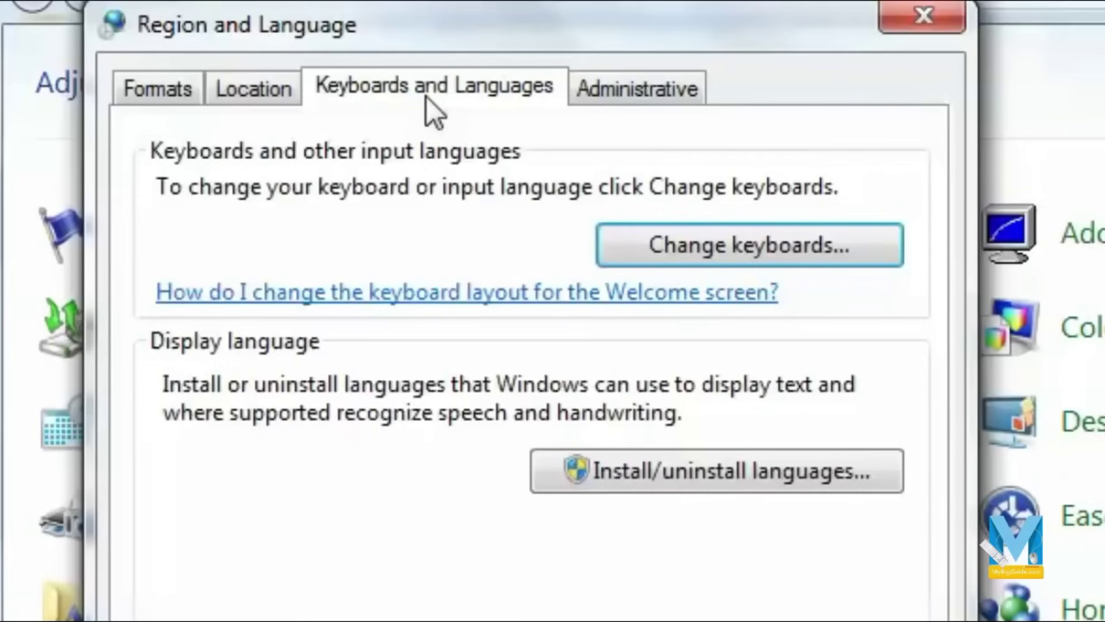
Add the US keyboard under English (India) to the installed input languages.
{"action": "left_click", "coordinate": [831, 258]}
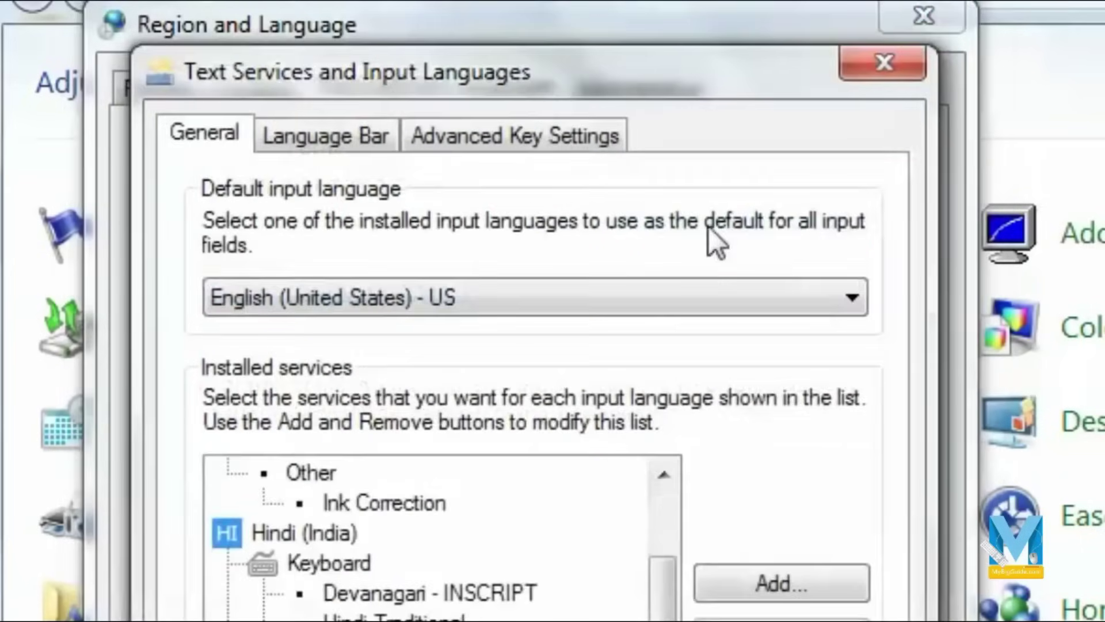
{"action": "left_click", "coordinate": [309, 302]}
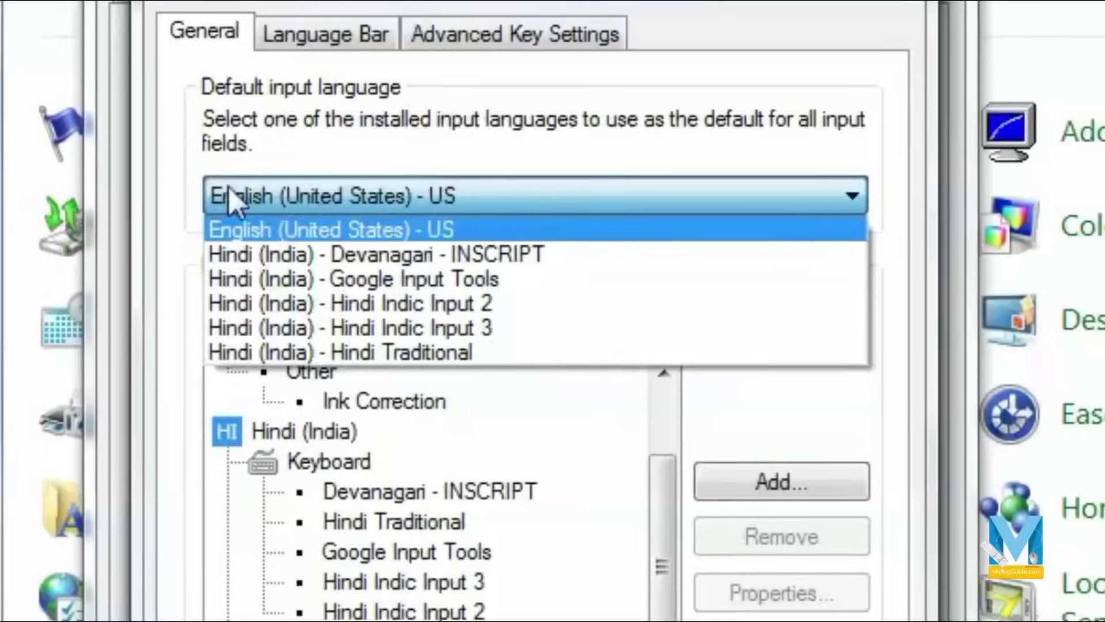
{"action": "left_click", "coordinate": [302, 194]}
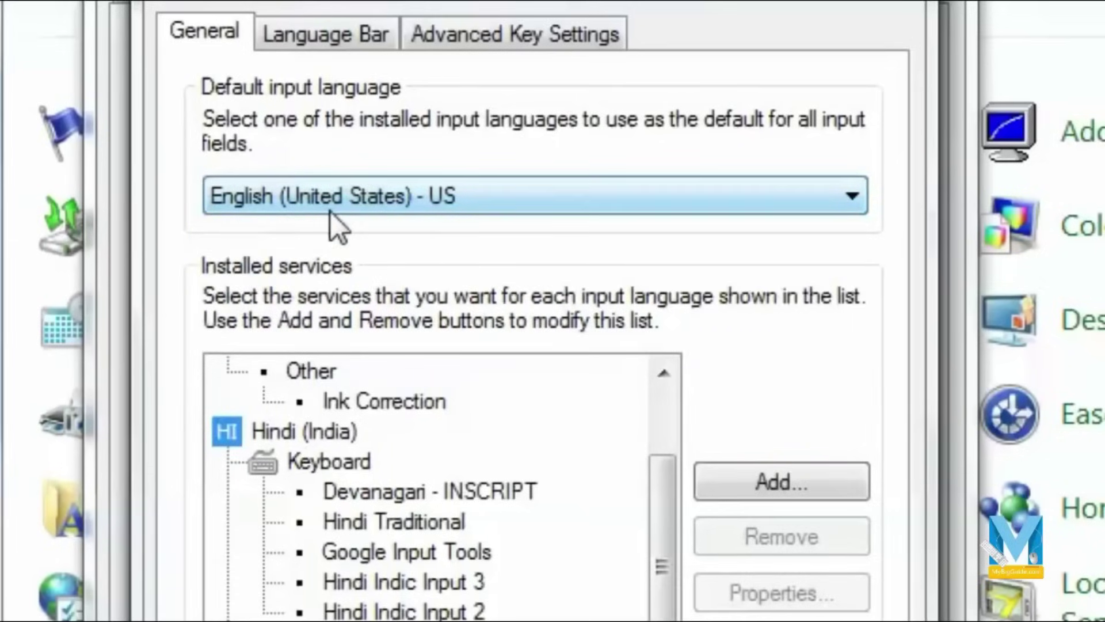
{"action": "left_click", "coordinate": [798, 490]}
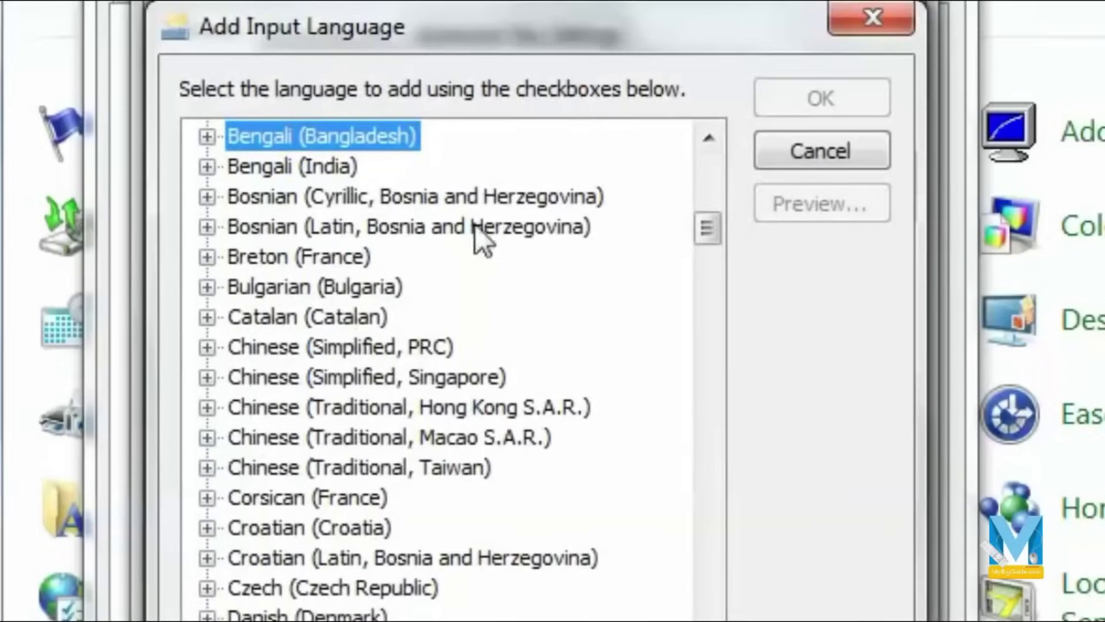
{"action": "mouse_move", "coordinate": [705, 229]}
{"action": "left_mouse_down"}
{"action": "mouse_move", "coordinate": [717, 204]}
{"action": "mouse_move", "coordinate": [712, 222]}
{"action": "left_mouse_up"}
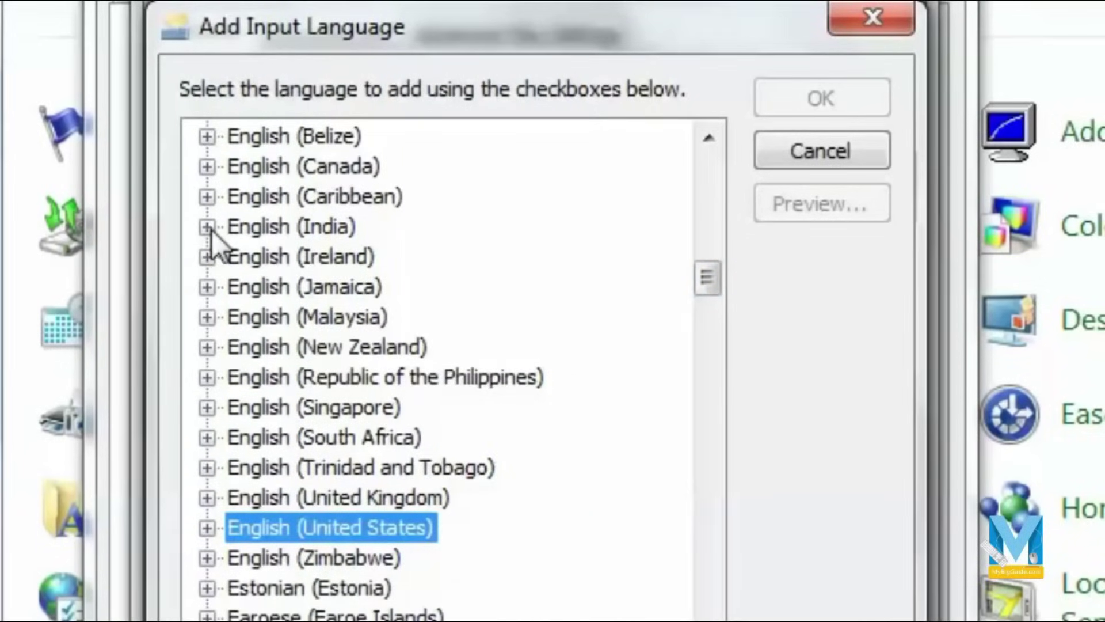
{"action": "left_click", "coordinate": [208, 227]}
{"action": "left_click", "coordinate": [242, 256]}
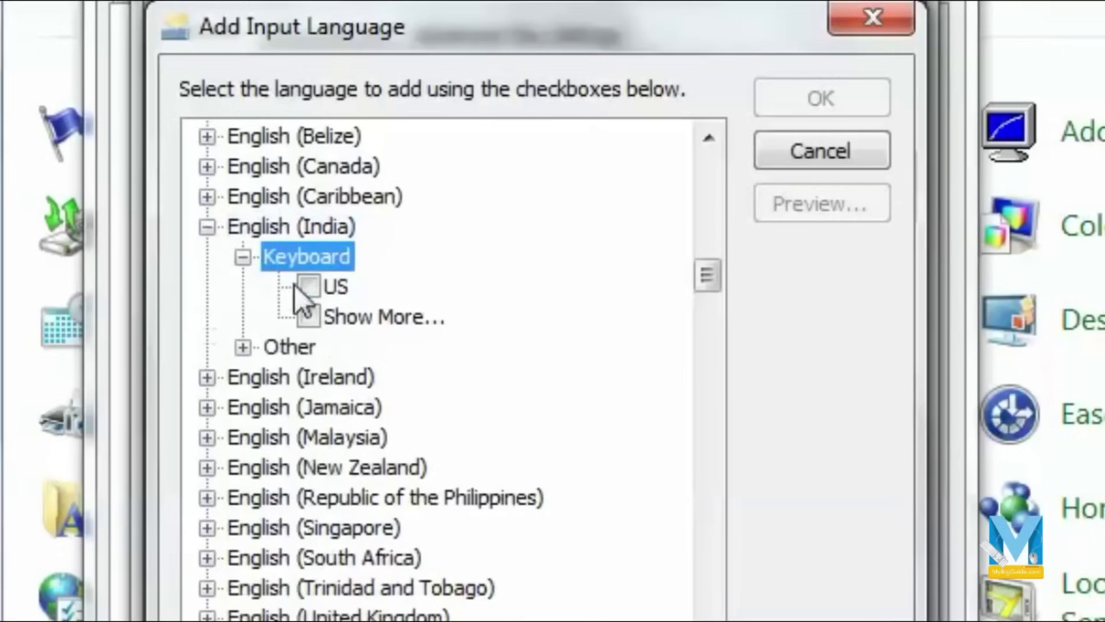
{"action": "left_click", "coordinate": [309, 286]}
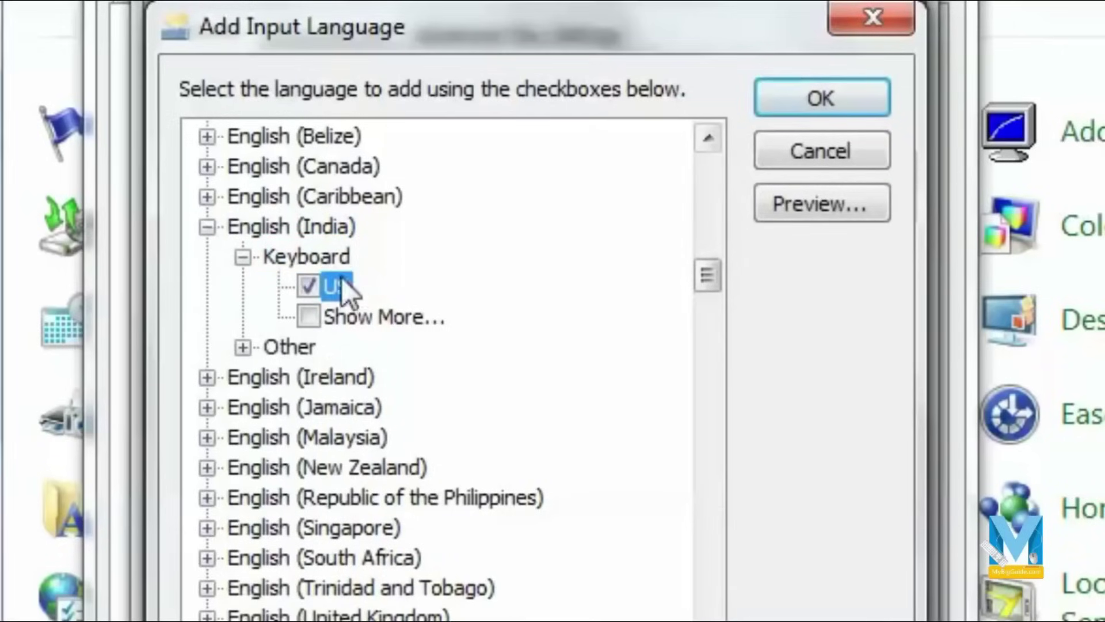
{"action": "left_click", "coordinate": [812, 103]}
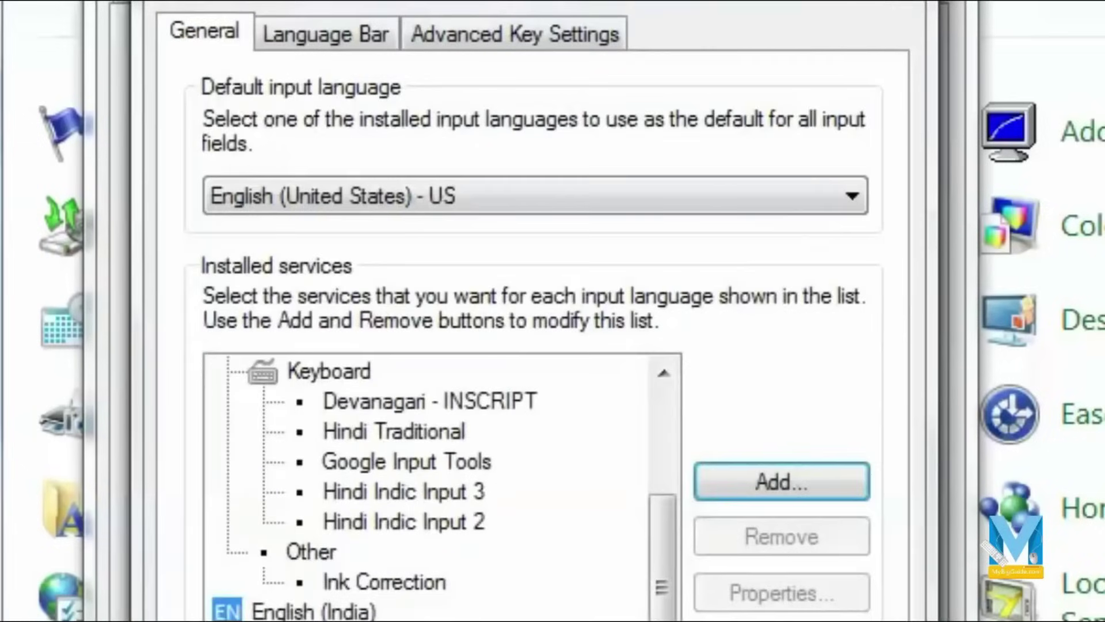
Make English (India) - US the default input language and apply it.
{"action": "left_click", "coordinate": [460, 196]}
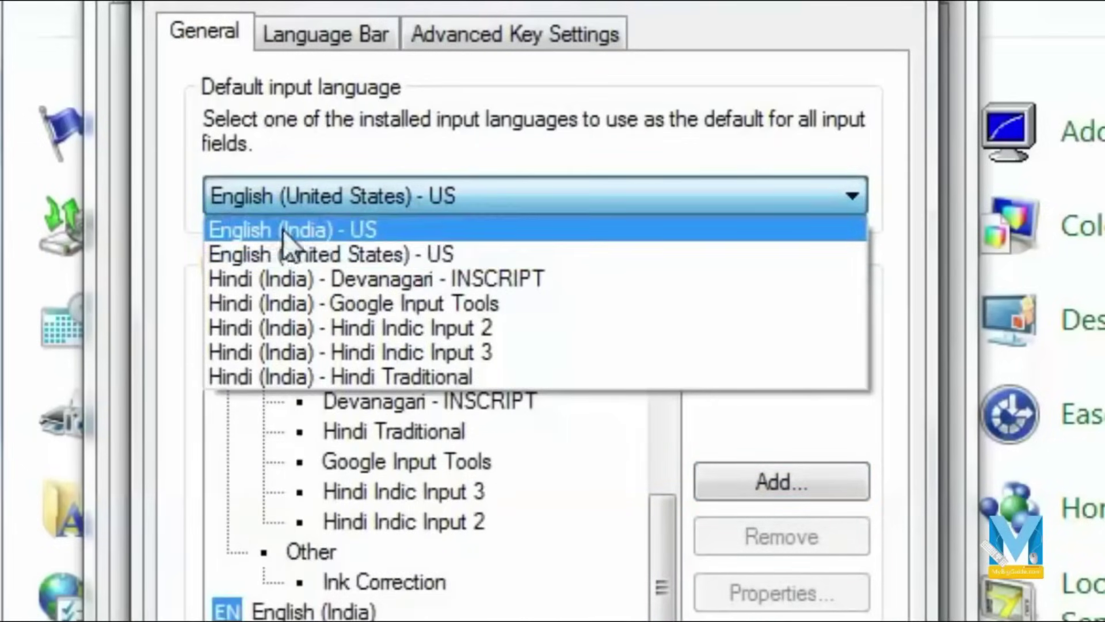
{"action": "left_click", "coordinate": [268, 235]}
{"action": "left_click", "coordinate": [574, 599]}
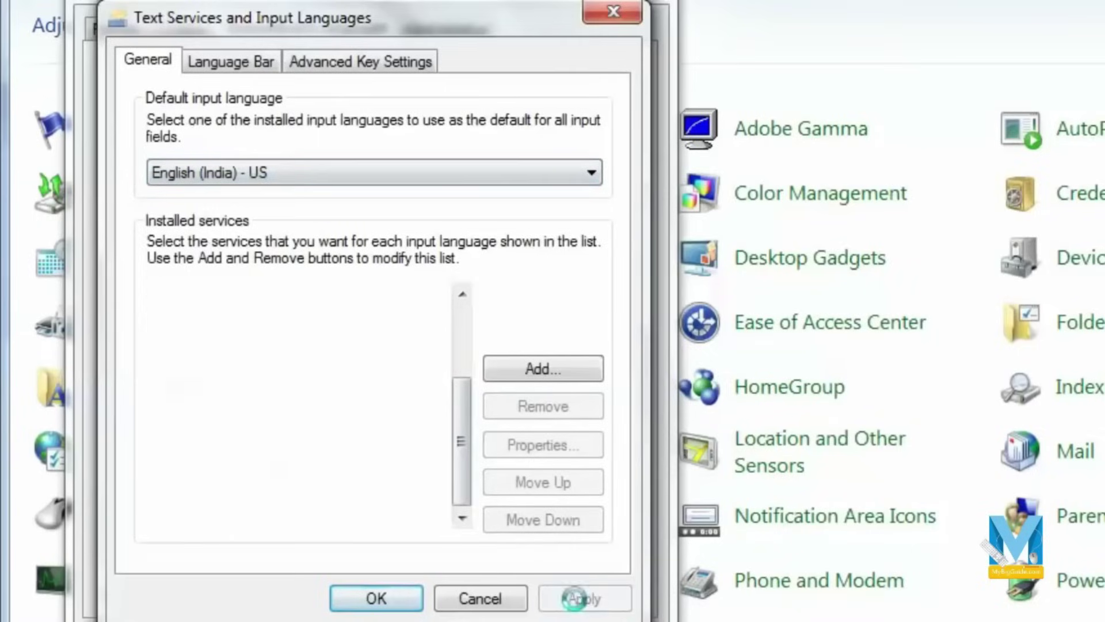
Close the language settings, then add two ₹ signs in Word: 20b9 converted with Alt+X, plus one typed.
{"action": "left_click", "coordinate": [358, 598]}
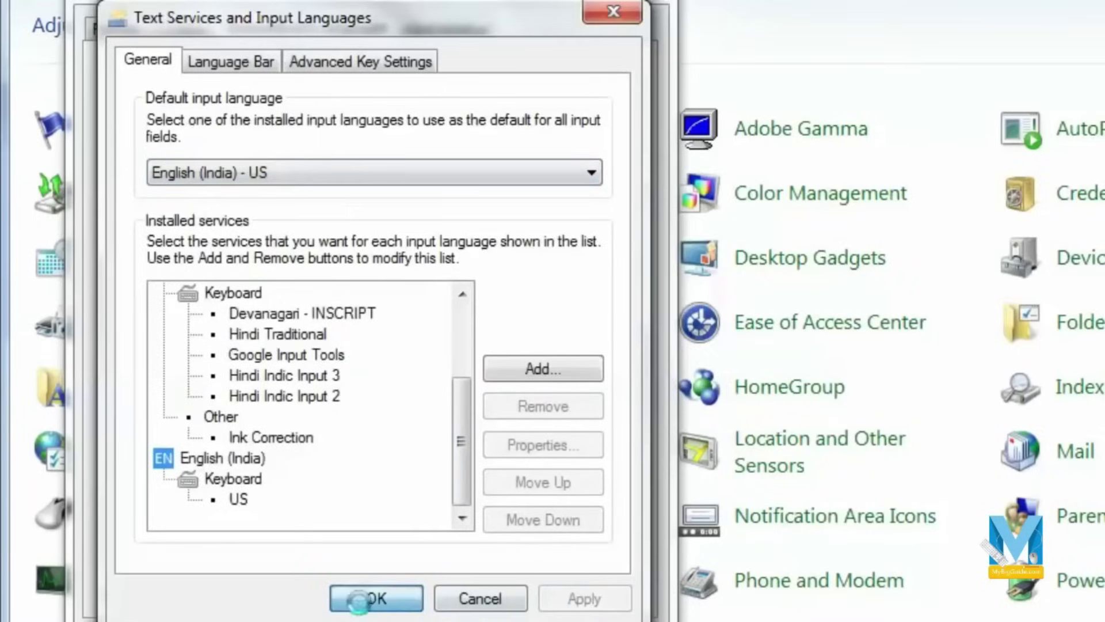
{"action": "key", "text": "Return"}
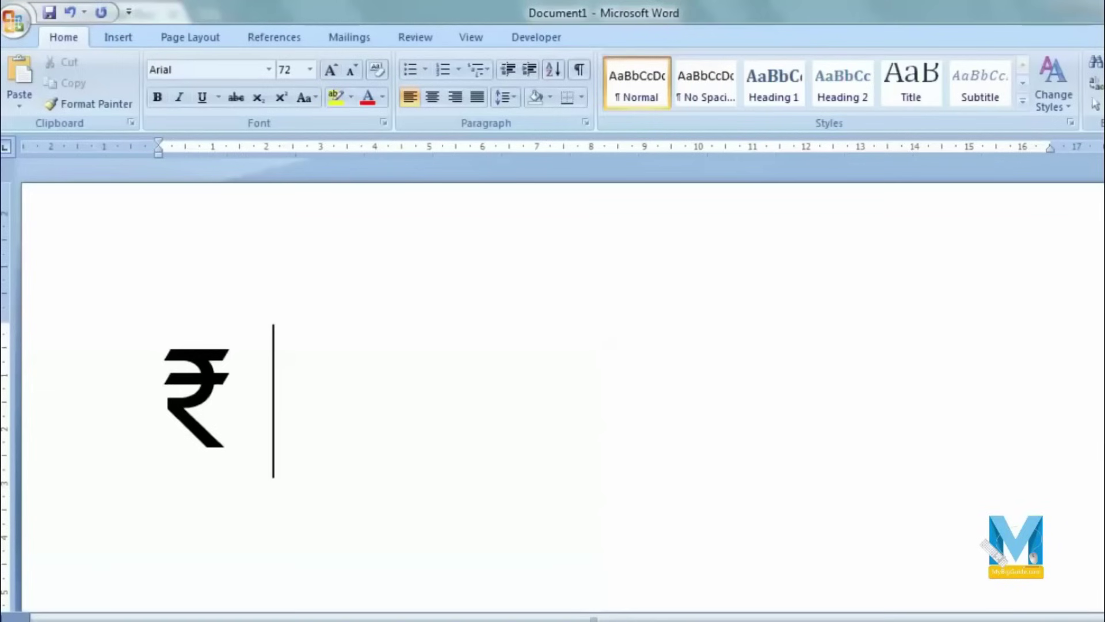
{"action": "type", "text": "2"}
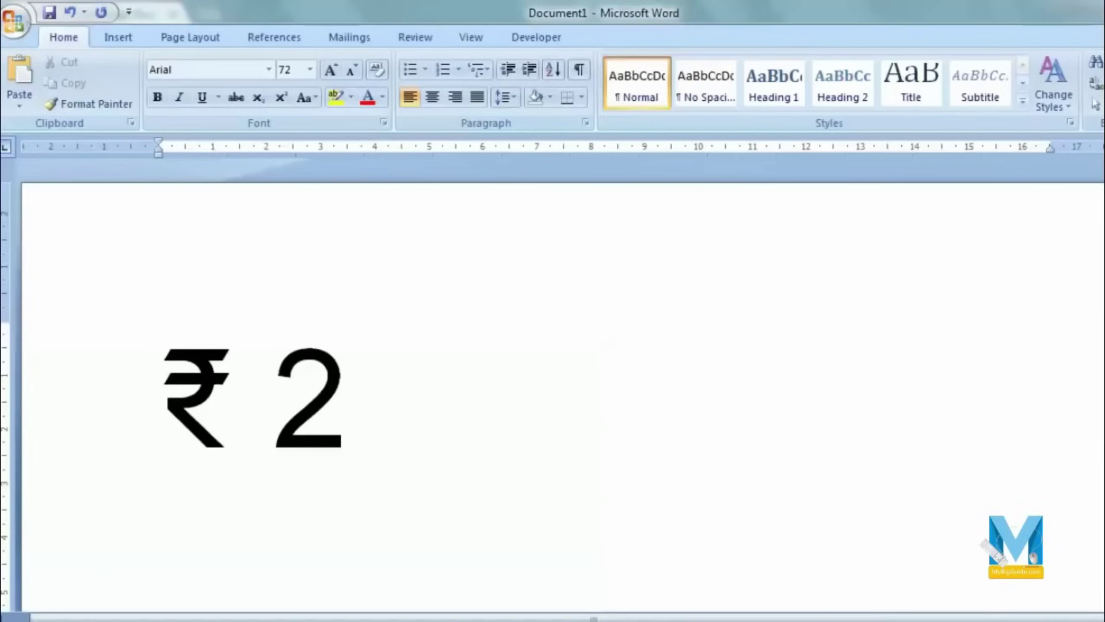
{"action": "type", "text": "0b9"}
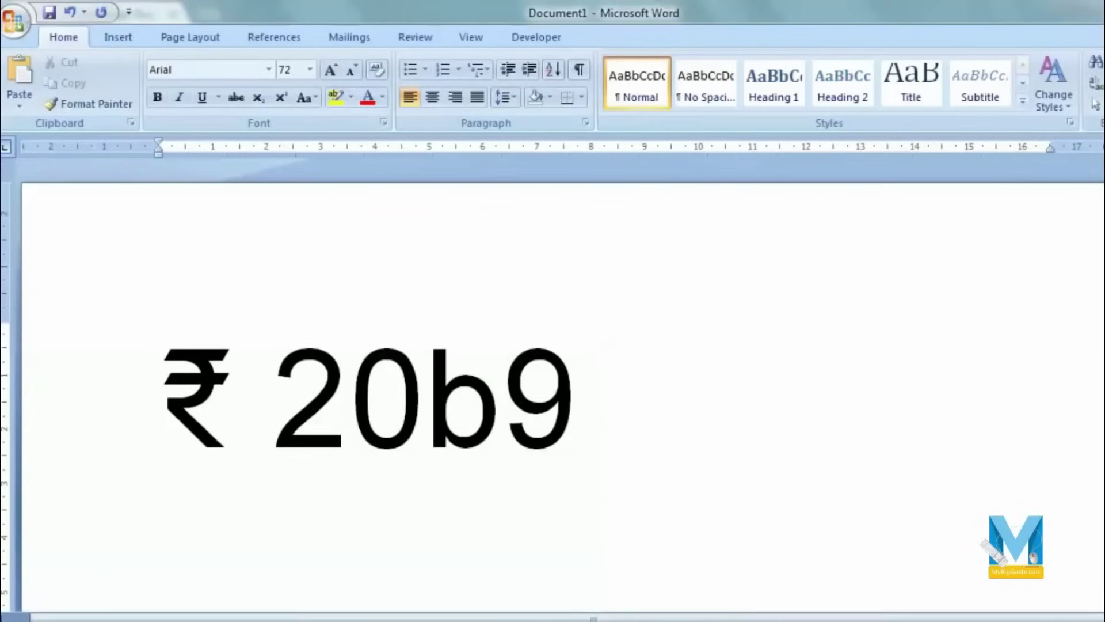
{"action": "key", "text": "alt+x"}
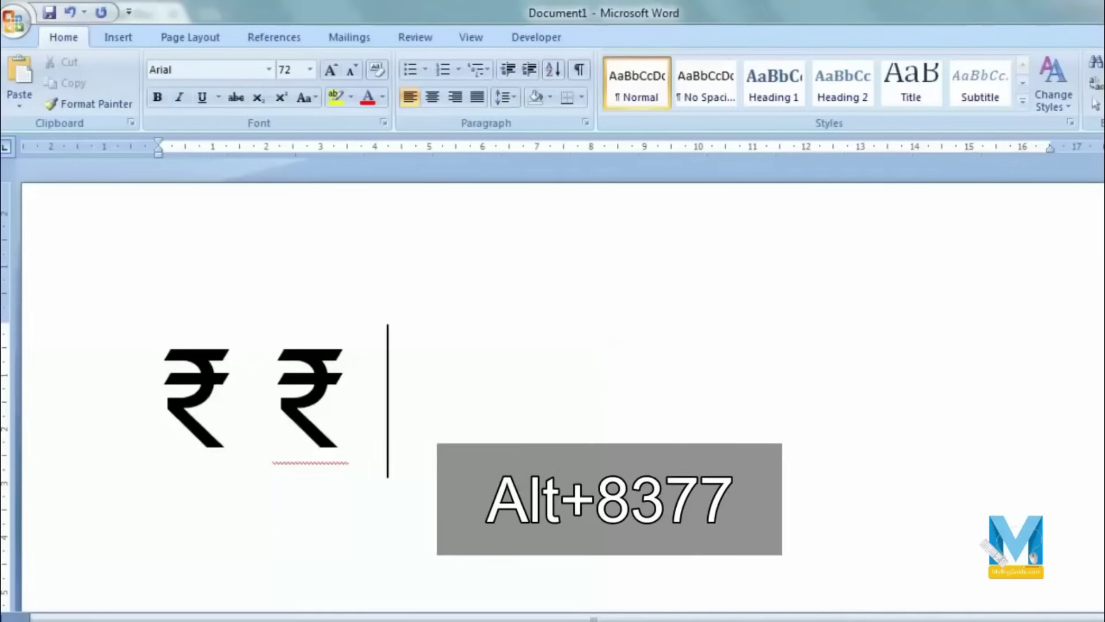
{"action": "type", "text": "₹"}
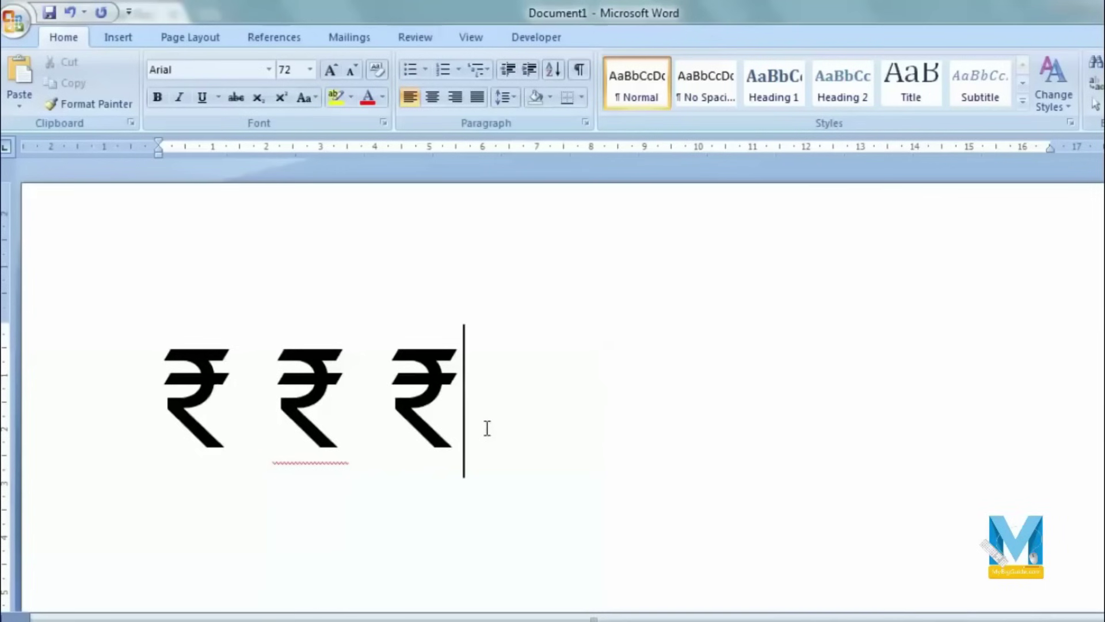
{"action": "key", "text": "super"}
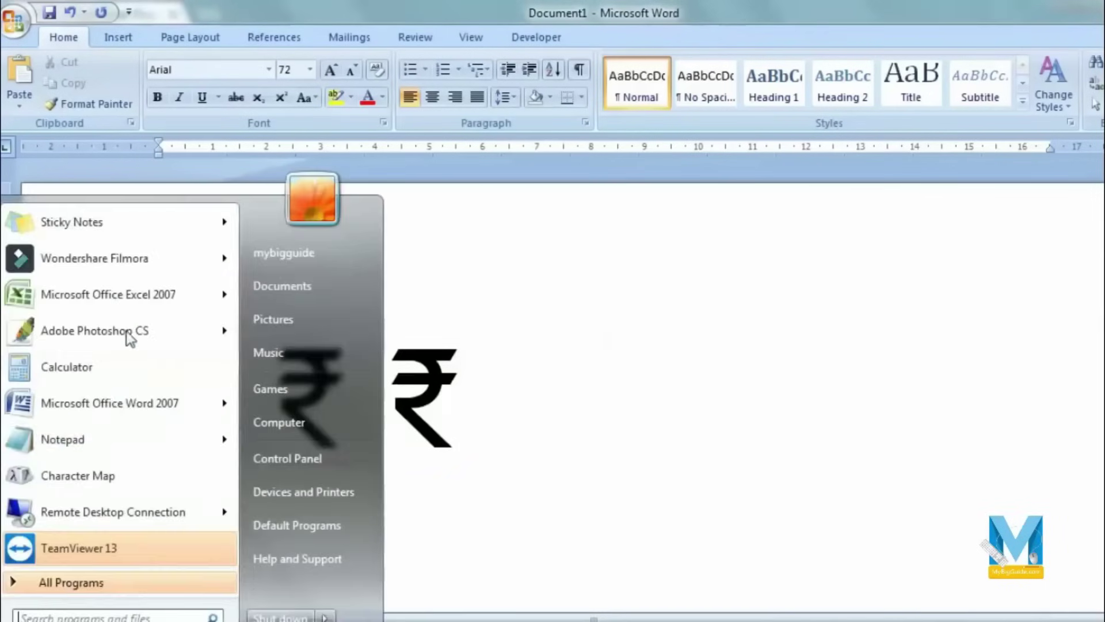
Launch Excel and enter 20 in cell G4.
{"action": "left_click", "coordinate": [133, 302]}
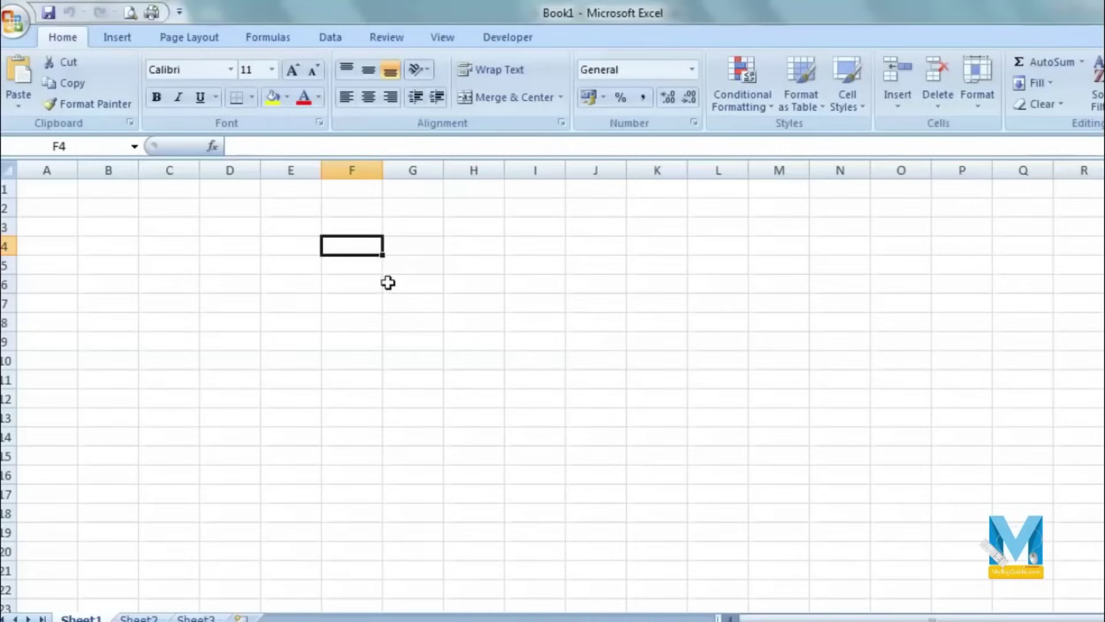
{"action": "left_click", "coordinate": [419, 248]}
{"action": "type", "text": "20"}
{"action": "key", "text": "Tab"}
{"action": "key", "text": "Tab"}
Give G4 the ₹ English (India) accounting format so it reads ₹ 20.00.
{"action": "left_click", "coordinate": [314, 424]}
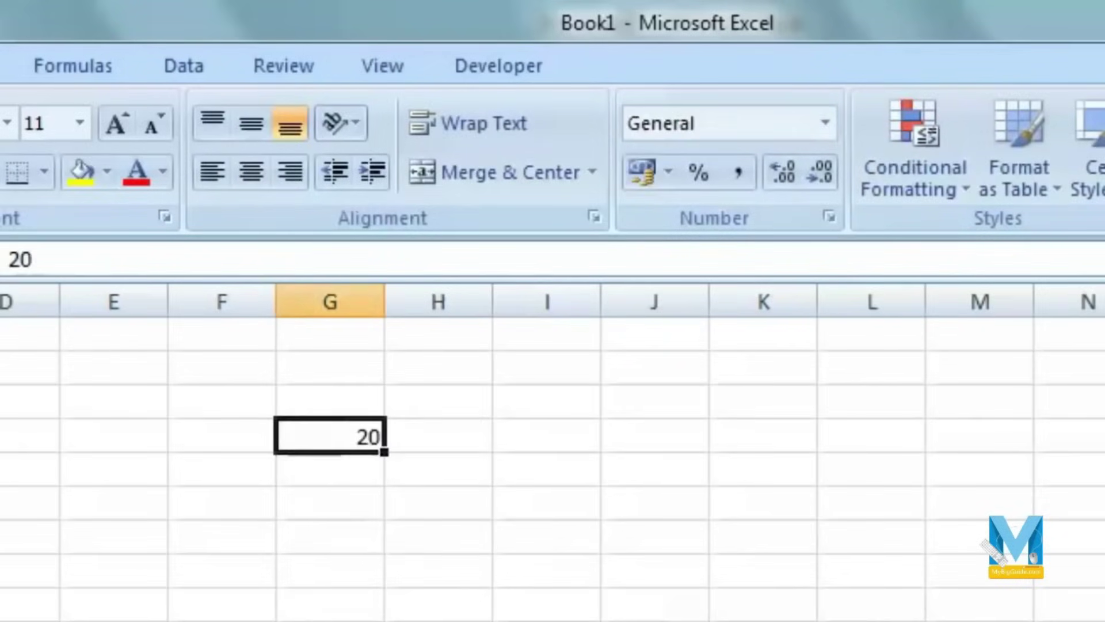
{"action": "left_click", "coordinate": [640, 176]}
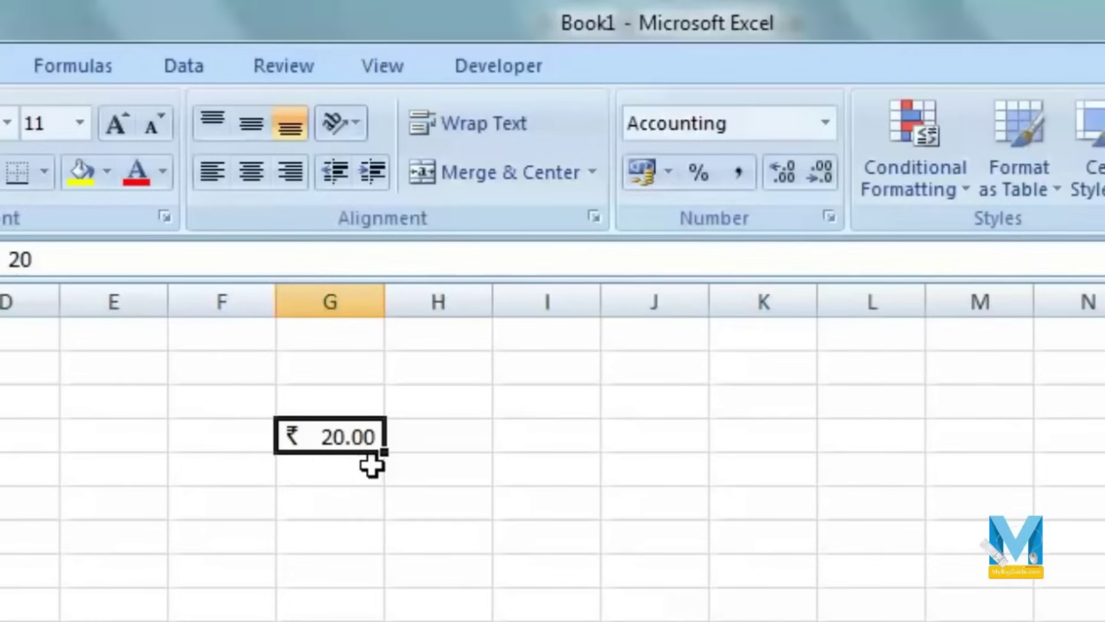
{"action": "left_click", "coordinate": [669, 173]}
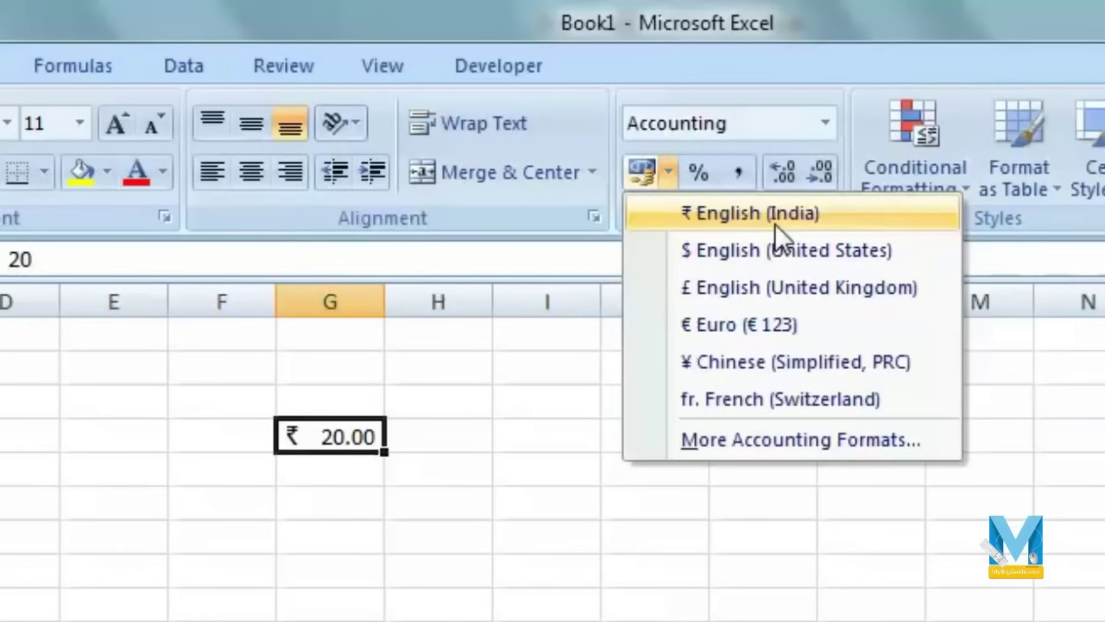
{"action": "left_click", "coordinate": [541, 598]}
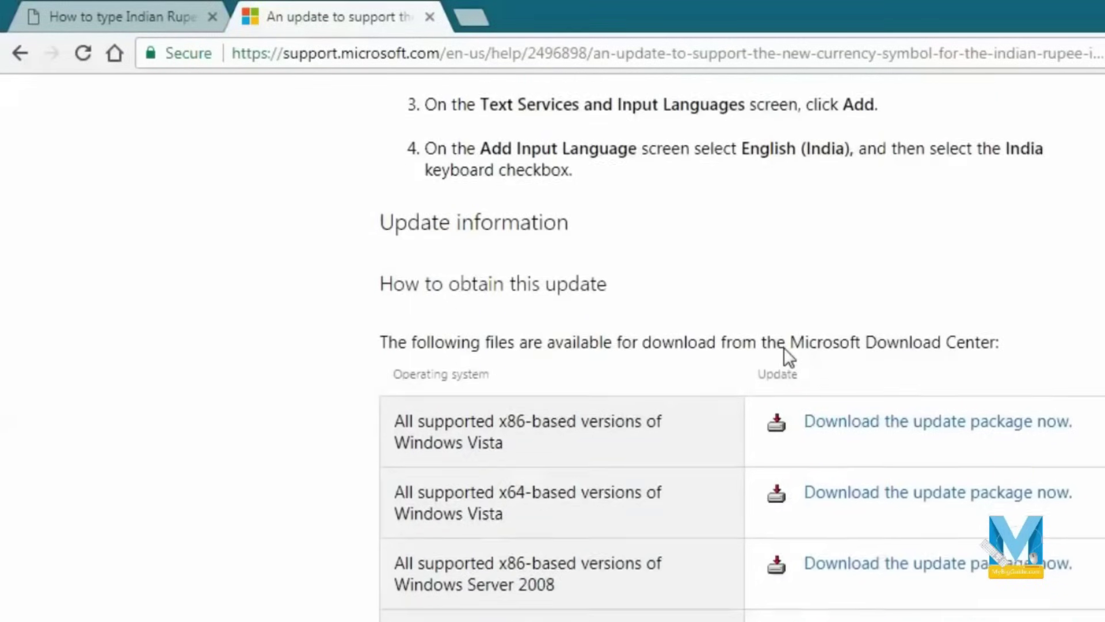
Find x64 in the Windows 7 row and open the KB2496898 update download page.
{"action": "scroll", "coordinate": [788, 358], "scroll_direction": "down", "scroll_amount": 4}
{"action": "scroll", "coordinate": [368, 504], "scroll_direction": "down", "scroll_amount": 2}
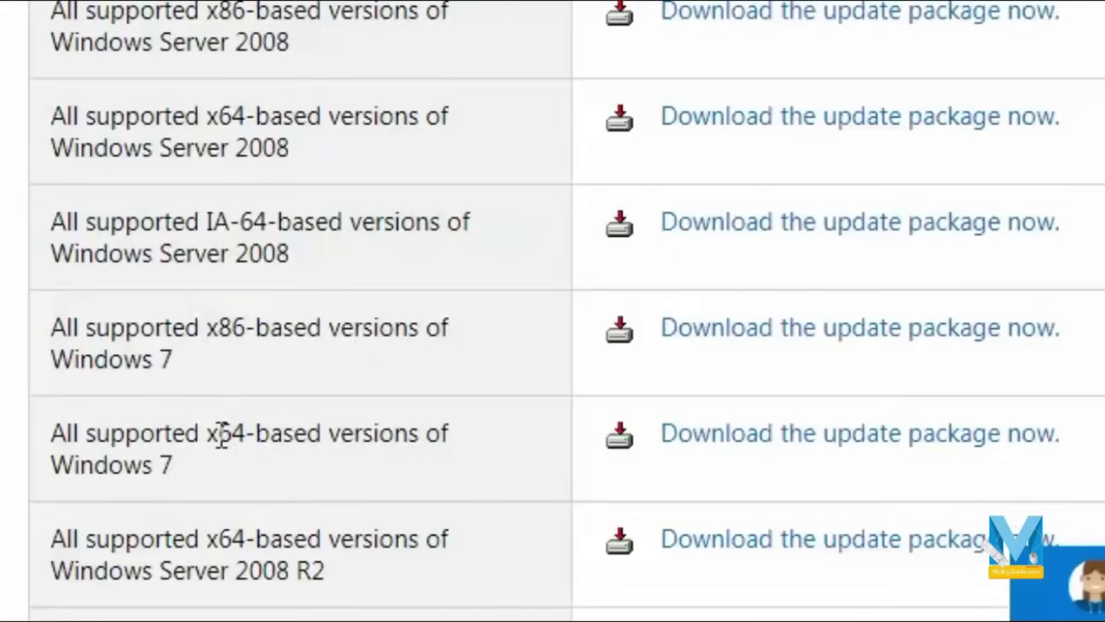
{"action": "left_click_drag", "start_coordinate": [207, 437], "coordinate": [246, 435]}
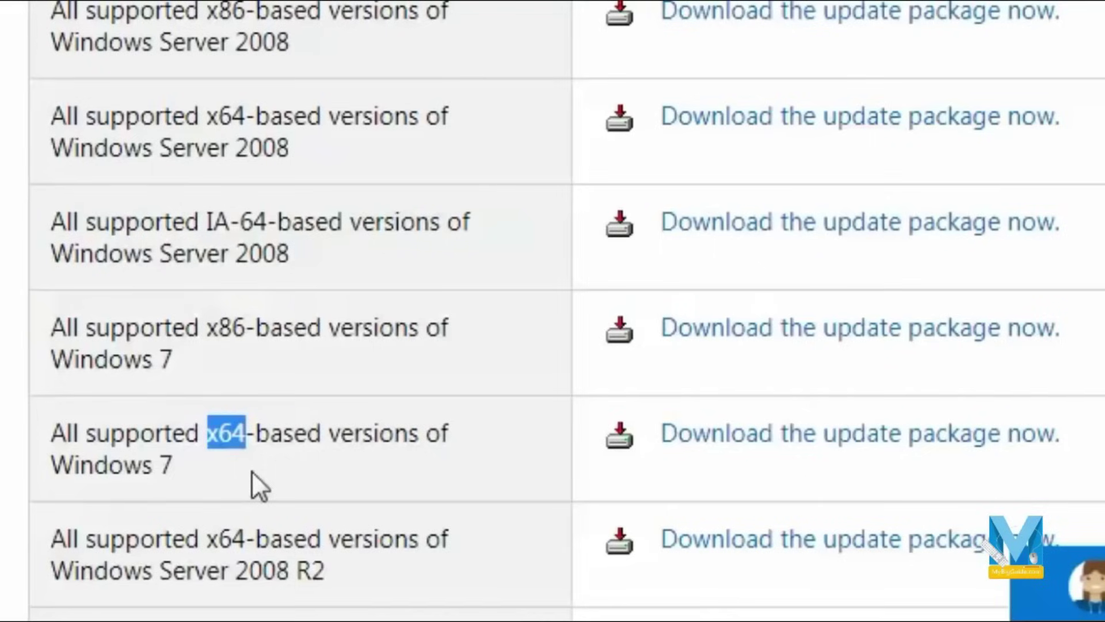
{"action": "left_click", "coordinate": [843, 339]}
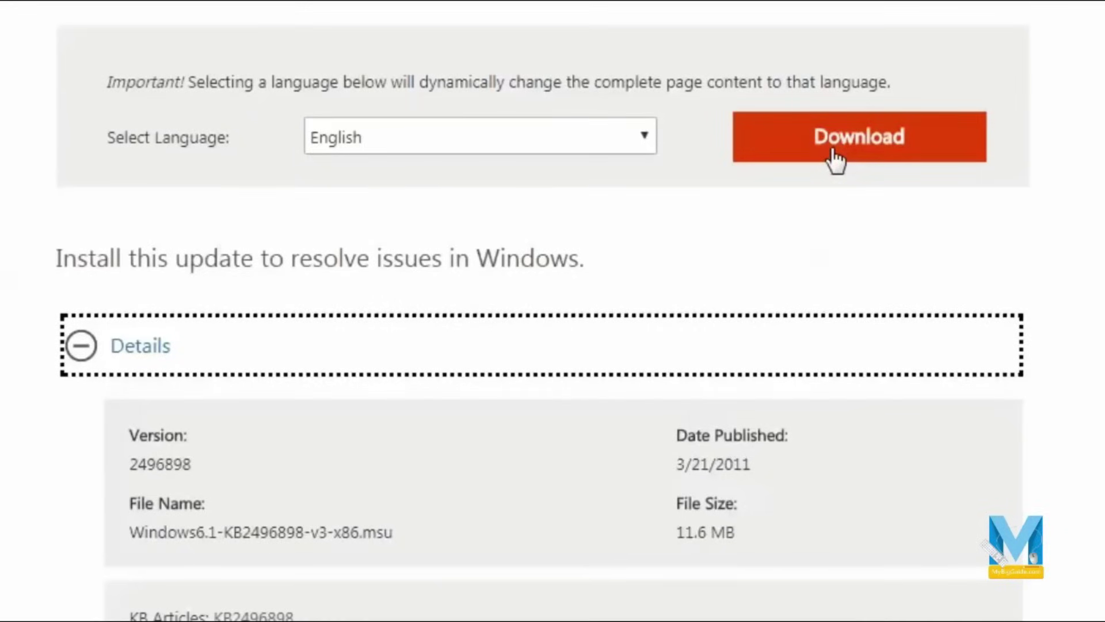
{"action": "left_click", "coordinate": [789, 148]}
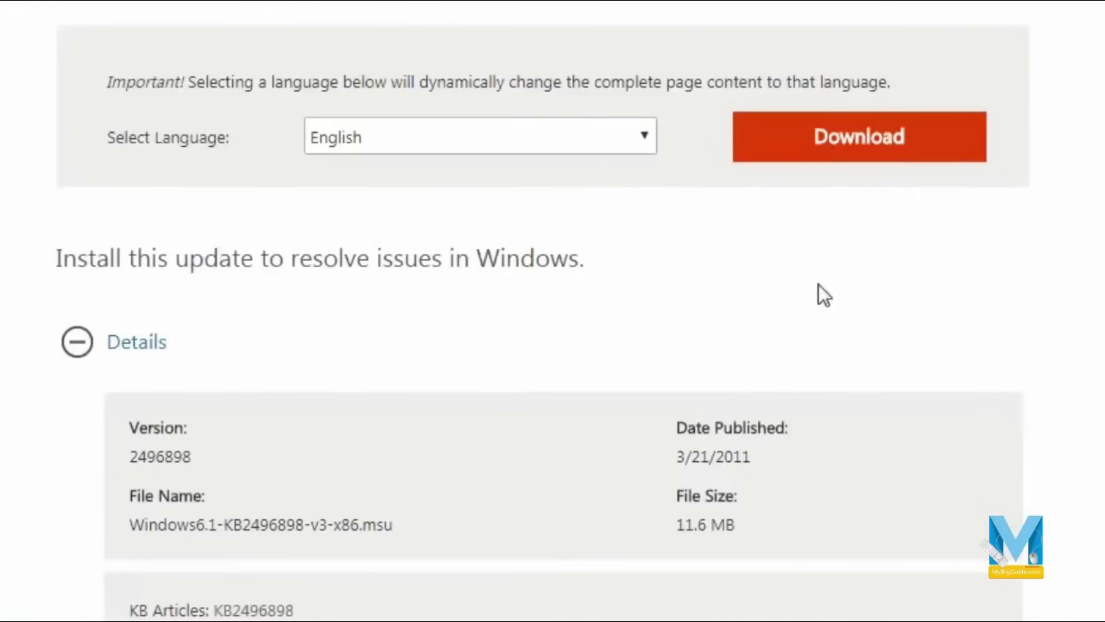
Launch Character Map by searching 'ma' and keep Arial as the font.
{"action": "key", "text": "super"}
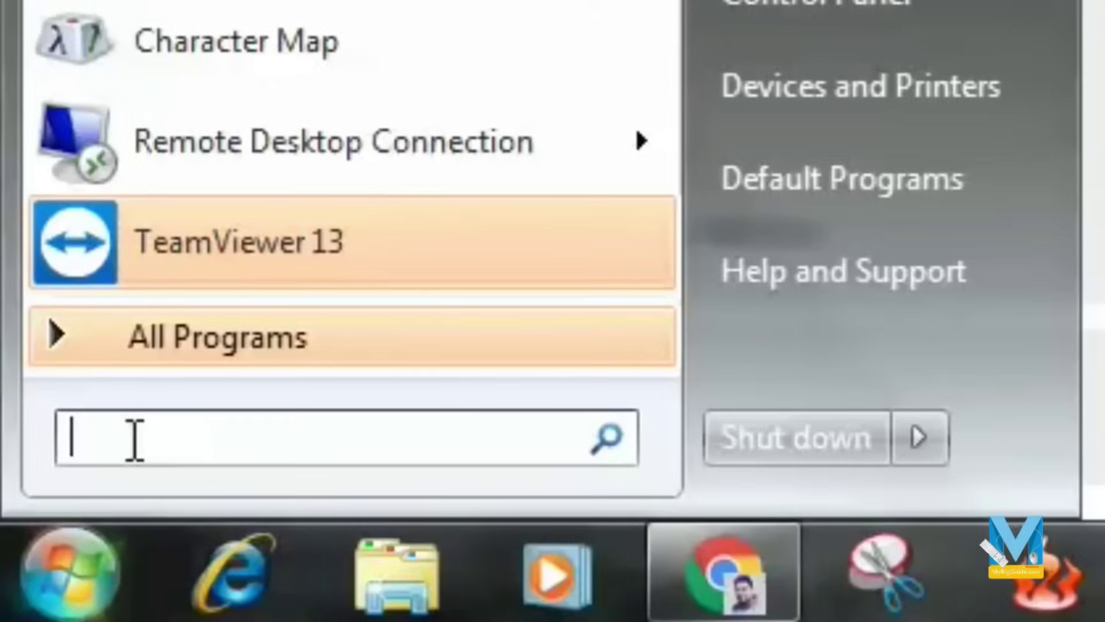
{"action": "type", "text": "ma"}
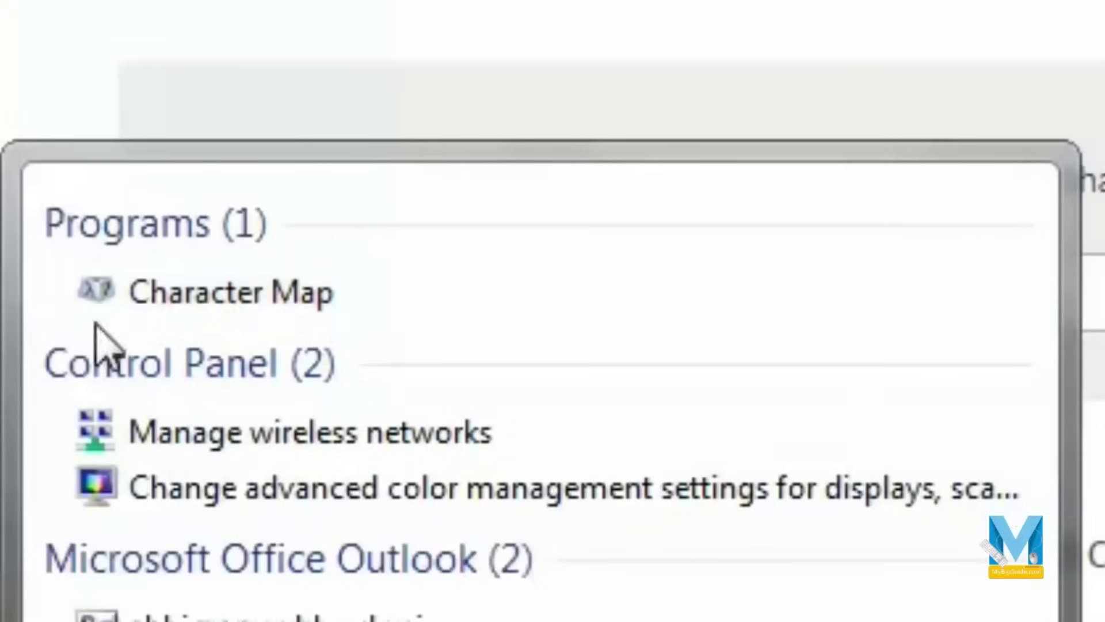
{"action": "left_click", "coordinate": [423, 305]}
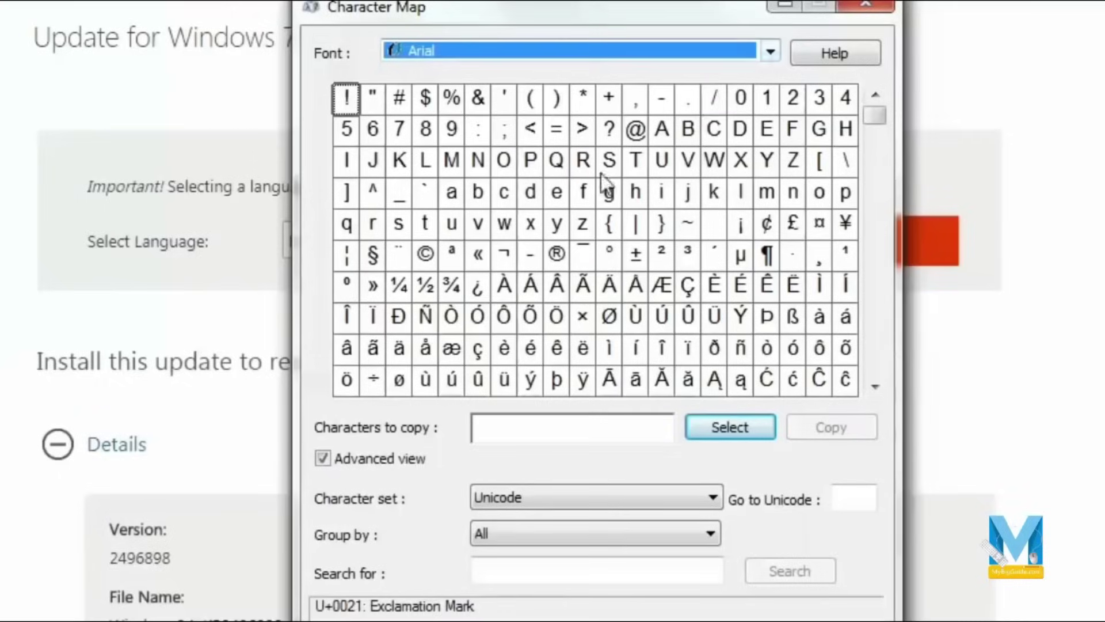
{"action": "left_click", "coordinate": [770, 52]}
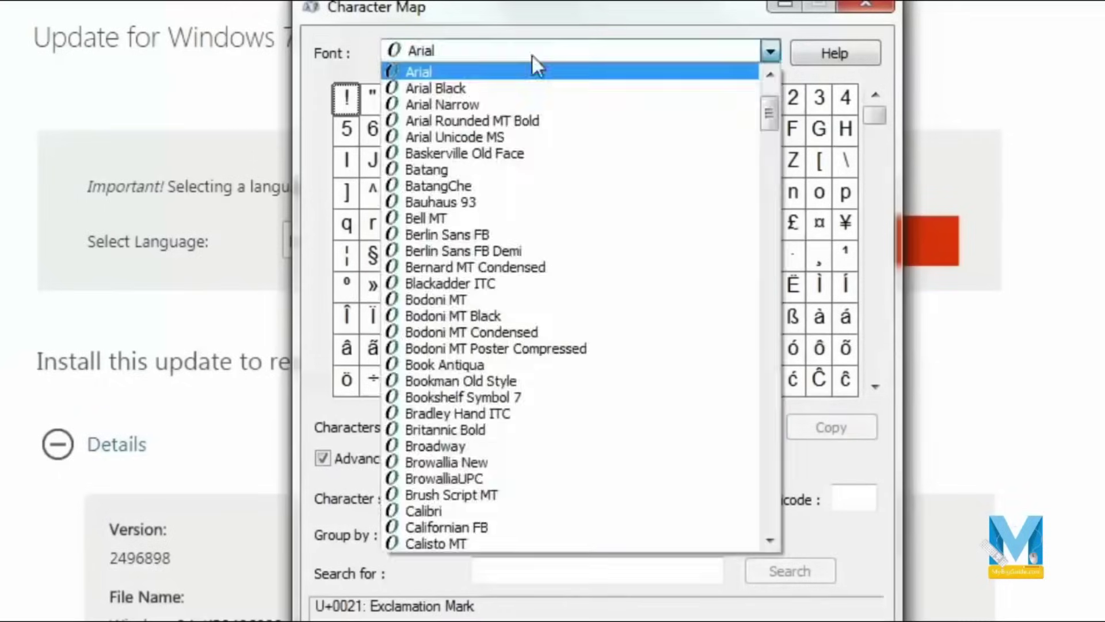
{"action": "left_click", "coordinate": [544, 99]}
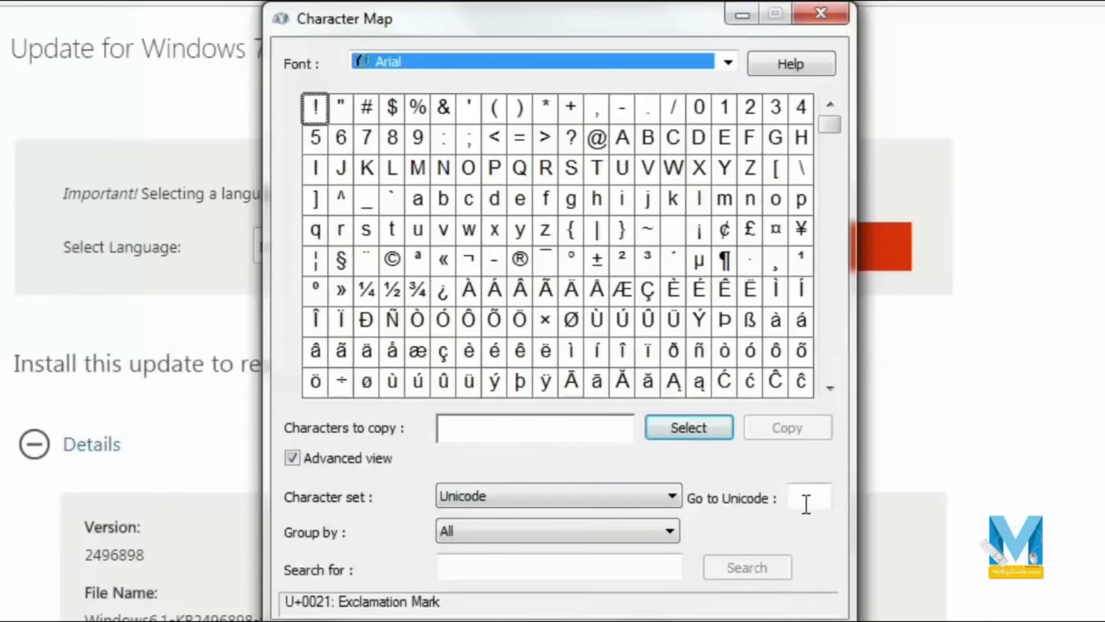
Go to Unicode 20B9 and show the ₹ sign enlarged.
{"action": "left_click", "coordinate": [806, 499]}
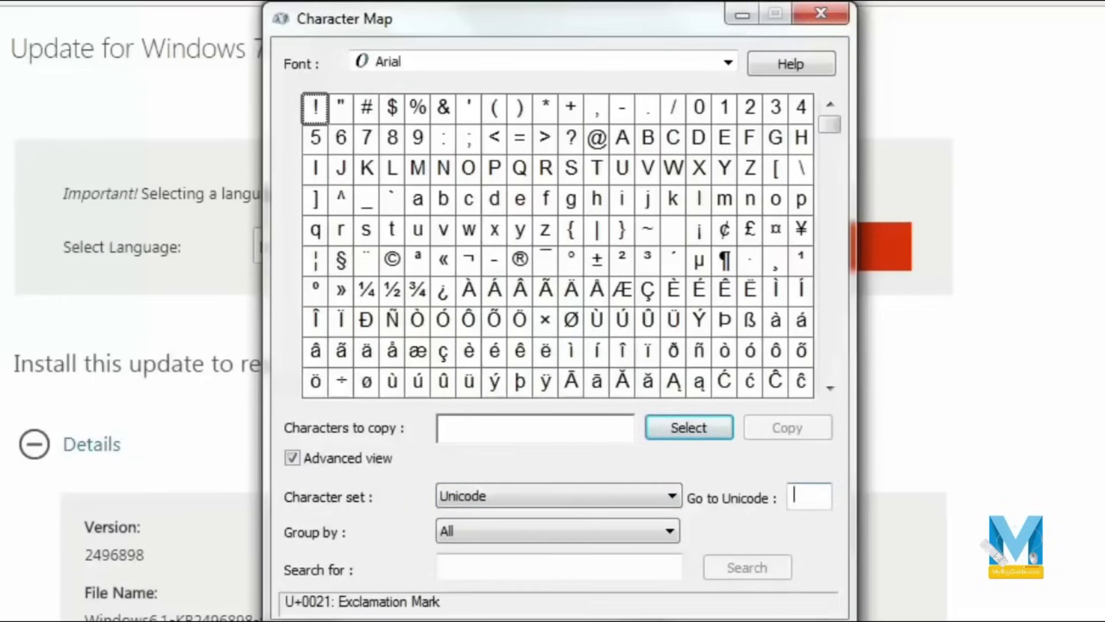
{"action": "type", "text": "20"}
{"action": "type", "text": "B9"}
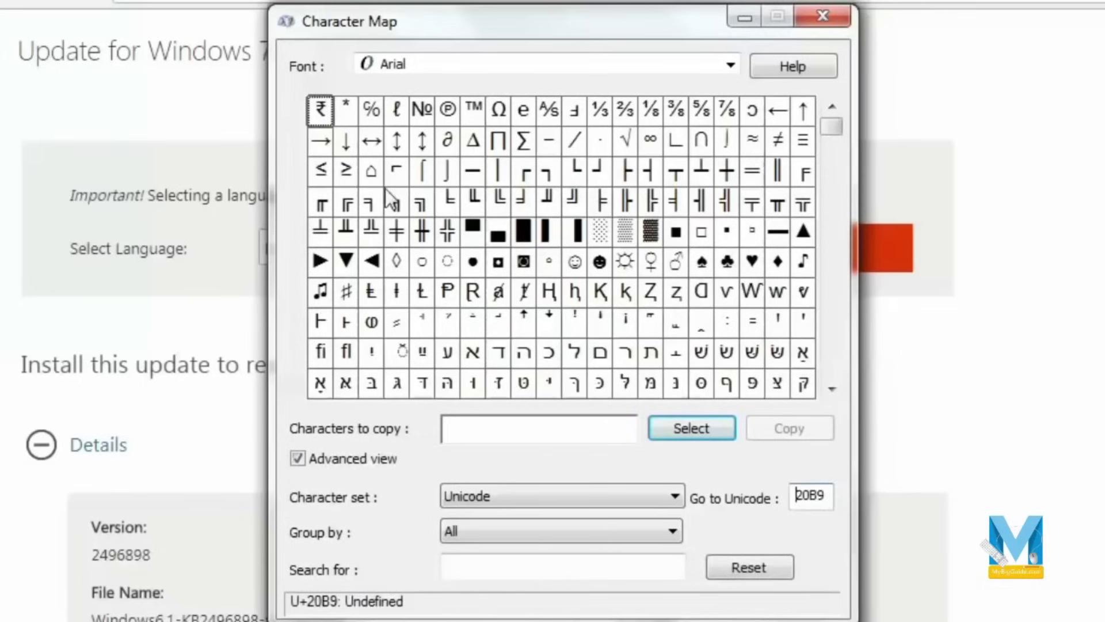
{"action": "left_click", "coordinate": [321, 109]}
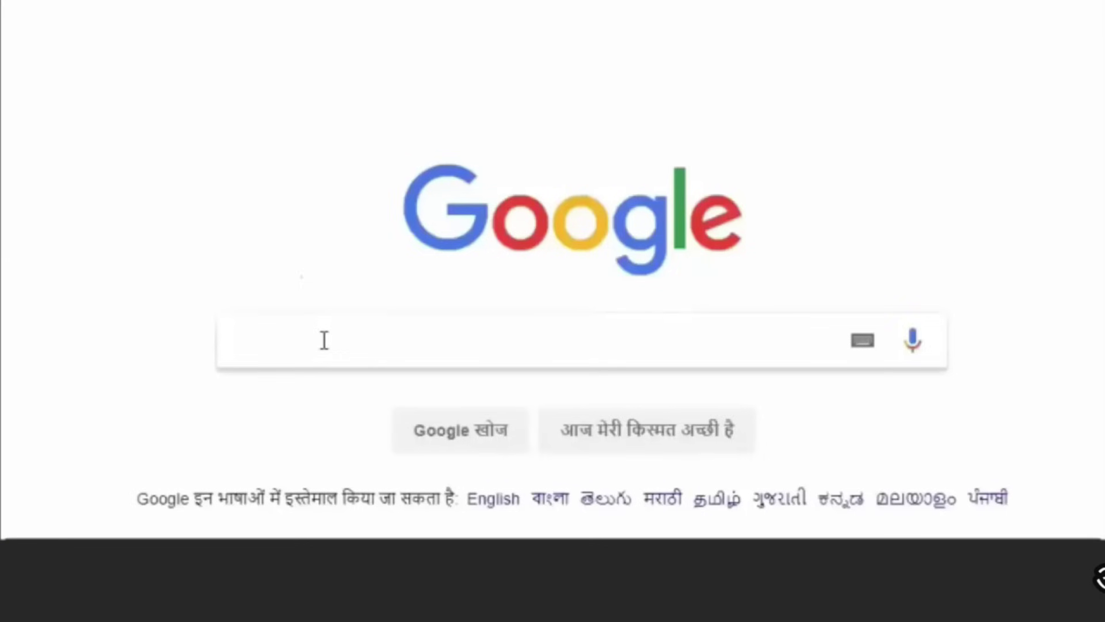
Search Google for 'my big guide' and open the Computer Notes In Hindi article.
{"action": "left_click", "coordinate": [324, 341]}
{"action": "type", "text": "my"}
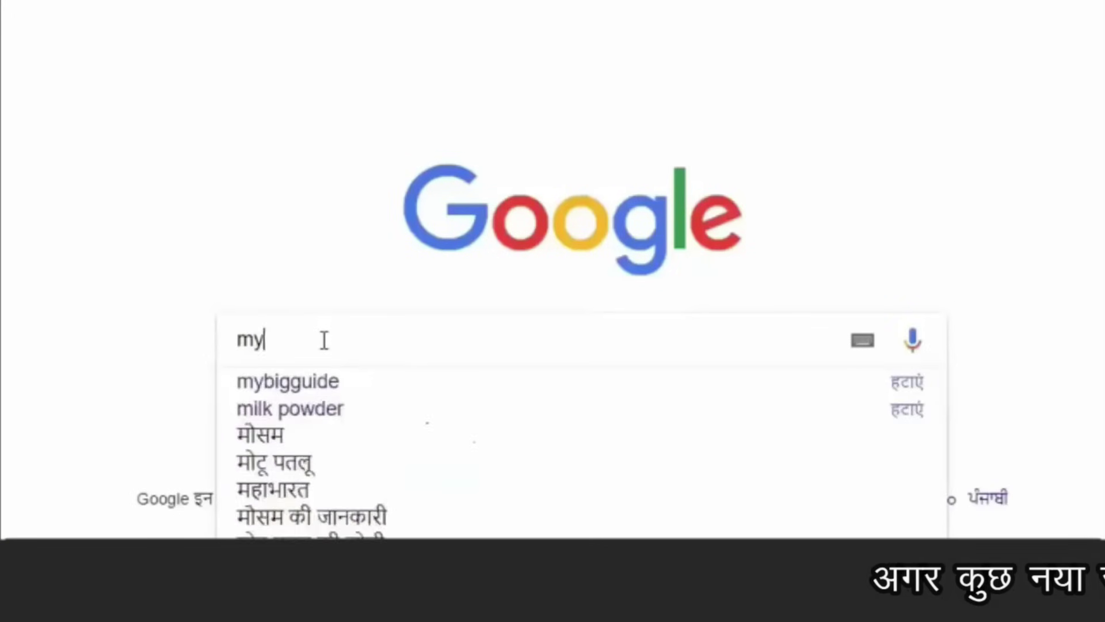
{"action": "type", "text": " big guide"}
{"action": "key", "text": "Return"}
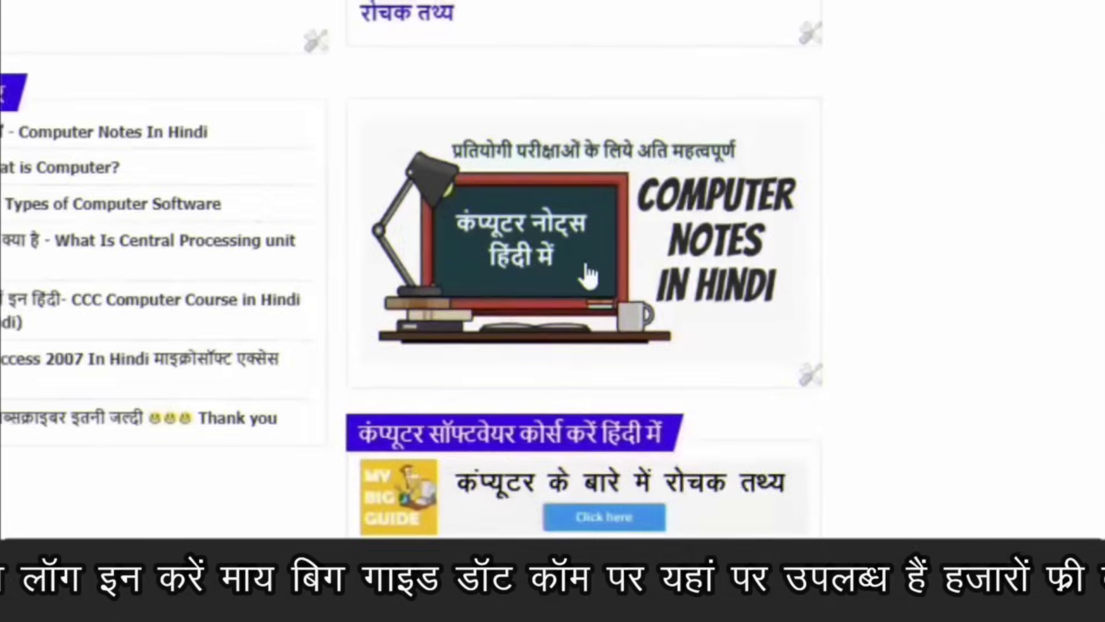
{"action": "left_click", "coordinate": [587, 270]}
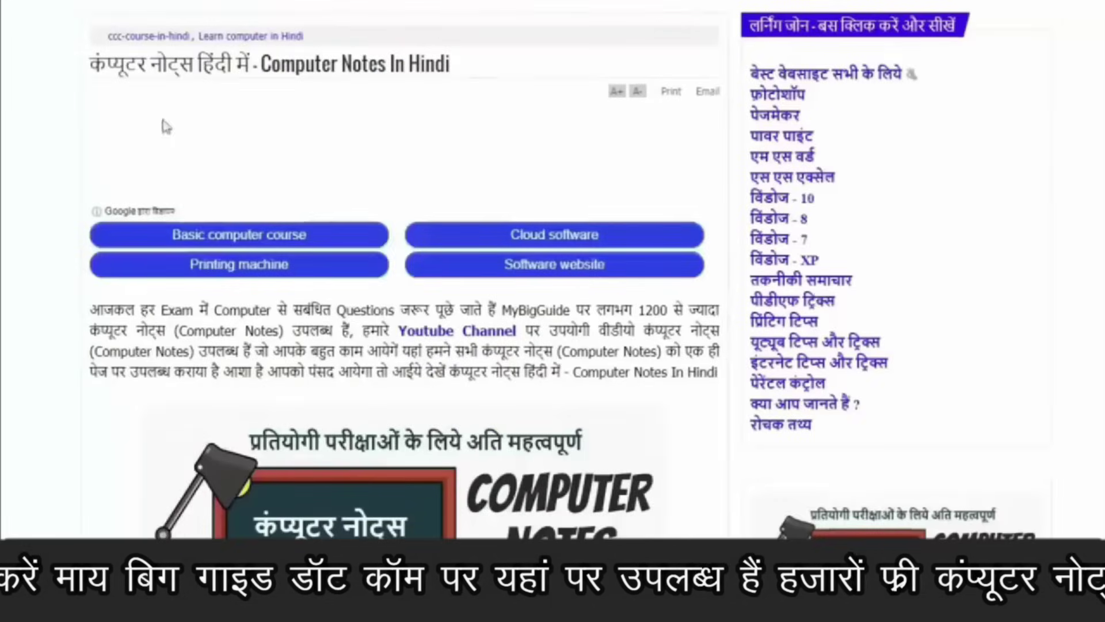
{"action": "scroll", "coordinate": [609, 326], "scroll_direction": "down", "scroll_amount": 3}
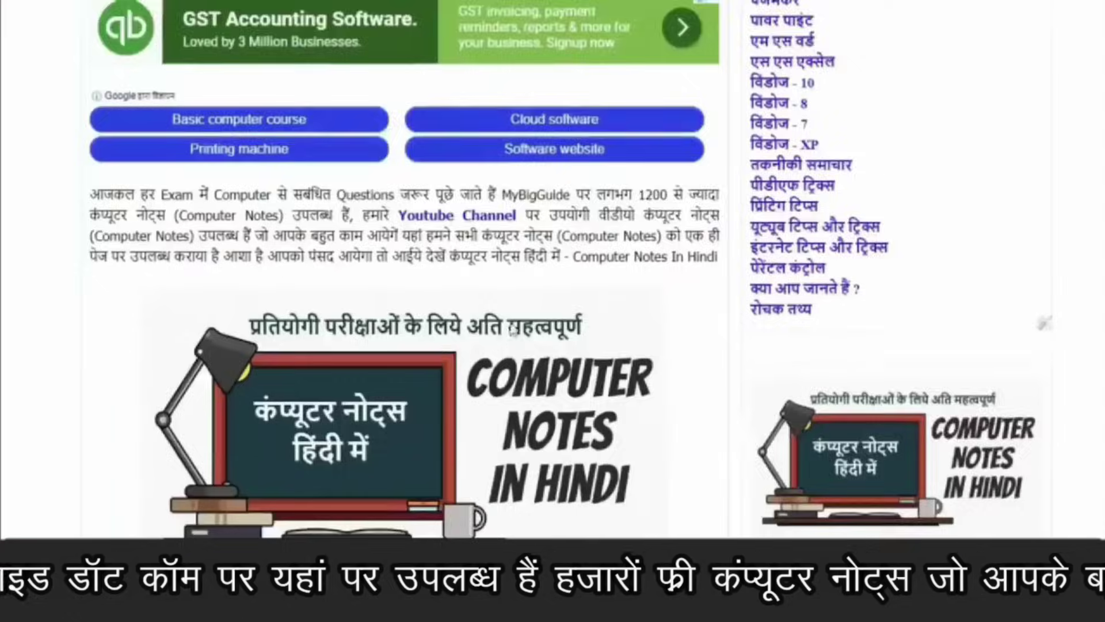
{"action": "scroll", "coordinate": [609, 326], "scroll_direction": "down", "scroll_amount": 10}
{"action": "scroll", "coordinate": [607, 325], "scroll_direction": "up", "scroll_amount": 3}
{"action": "scroll", "coordinate": [605, 324], "scroll_direction": "up", "scroll_amount": 2}
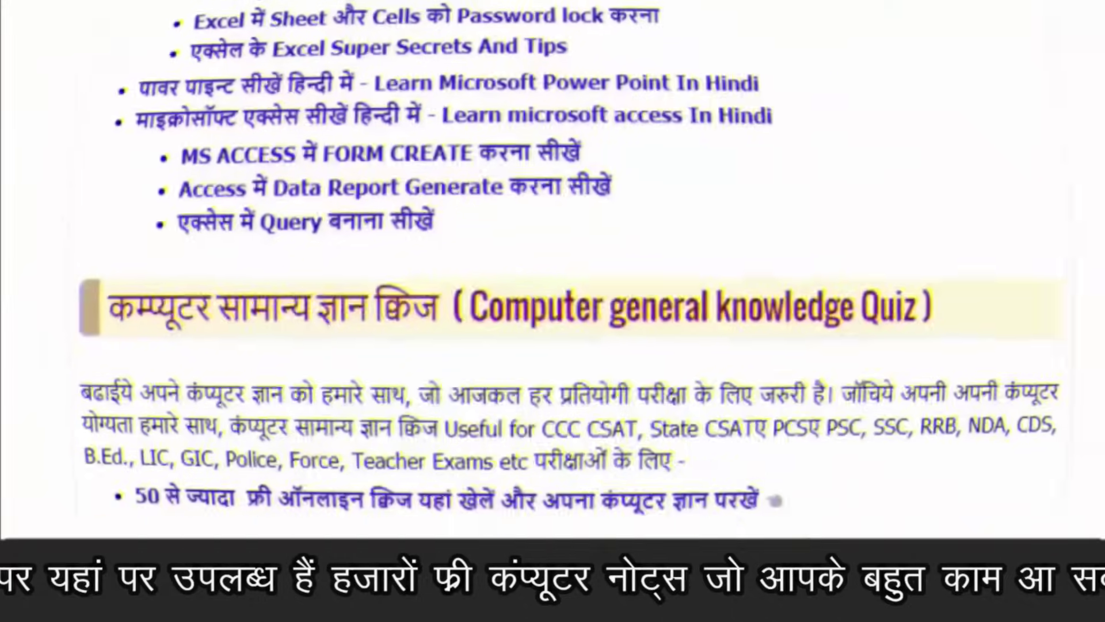
{"action": "scroll", "coordinate": [717, 95], "scroll_direction": "down", "scroll_amount": 5}
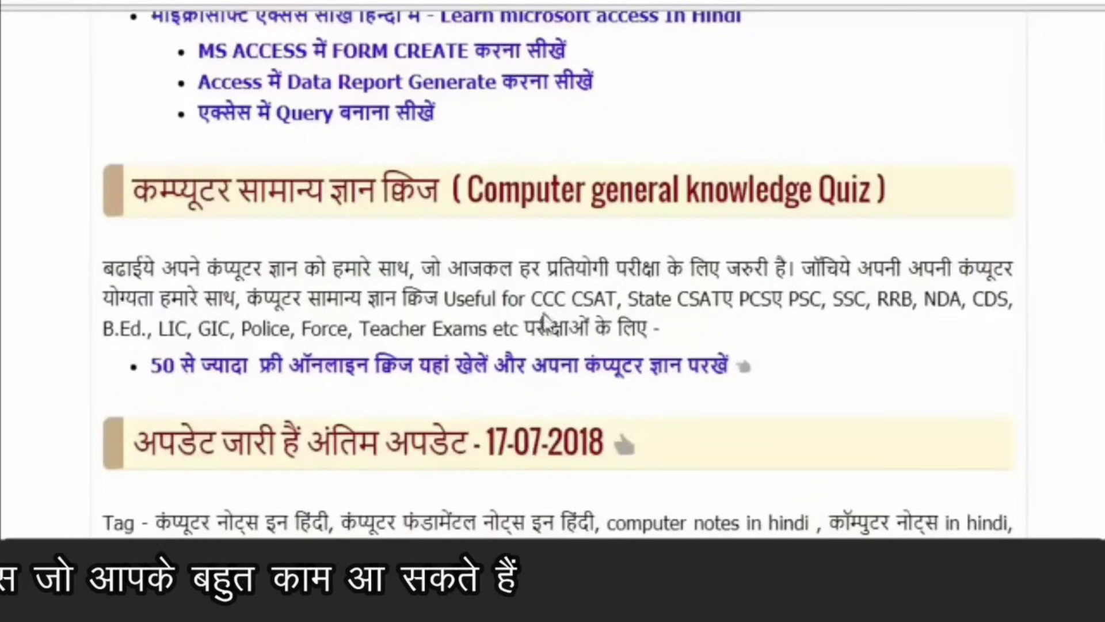
Open the computer general knowledge quiz page and scroll through its numbered topic list.
{"action": "left_click", "coordinate": [525, 364]}
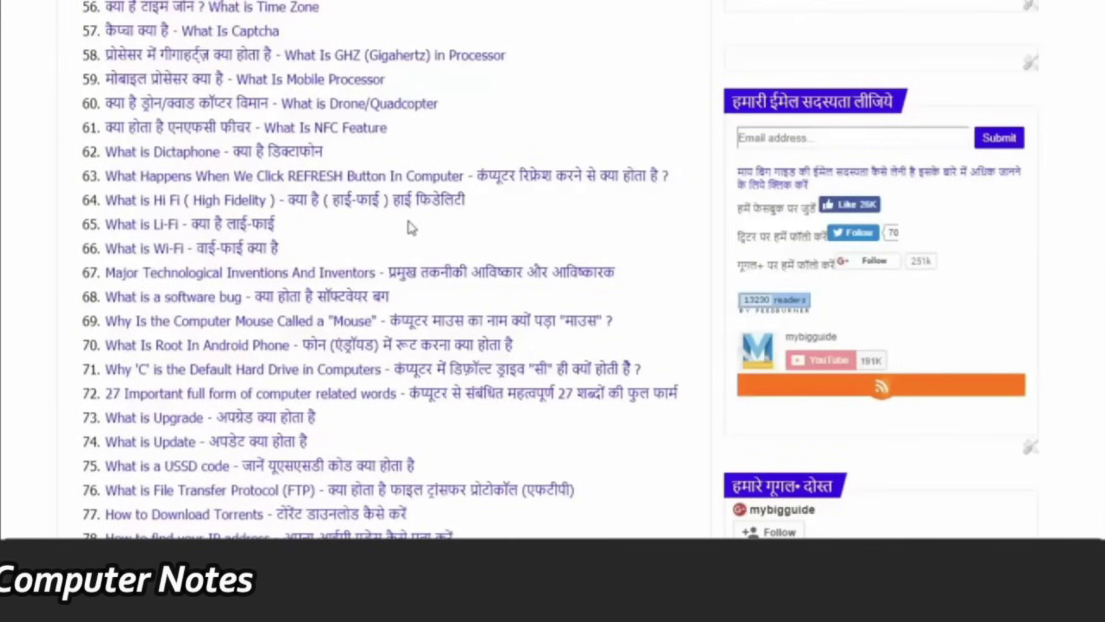
{"action": "scroll", "coordinate": [438, 252], "scroll_direction": "down", "scroll_amount": 1}
{"action": "scroll", "coordinate": [538, 379], "scroll_direction": "down", "scroll_amount": 6}
{"action": "scroll", "coordinate": [538, 379], "scroll_direction": "down", "scroll_amount": 5}
{"action": "scroll", "coordinate": [538, 378], "scroll_direction": "down", "scroll_amount": 5}
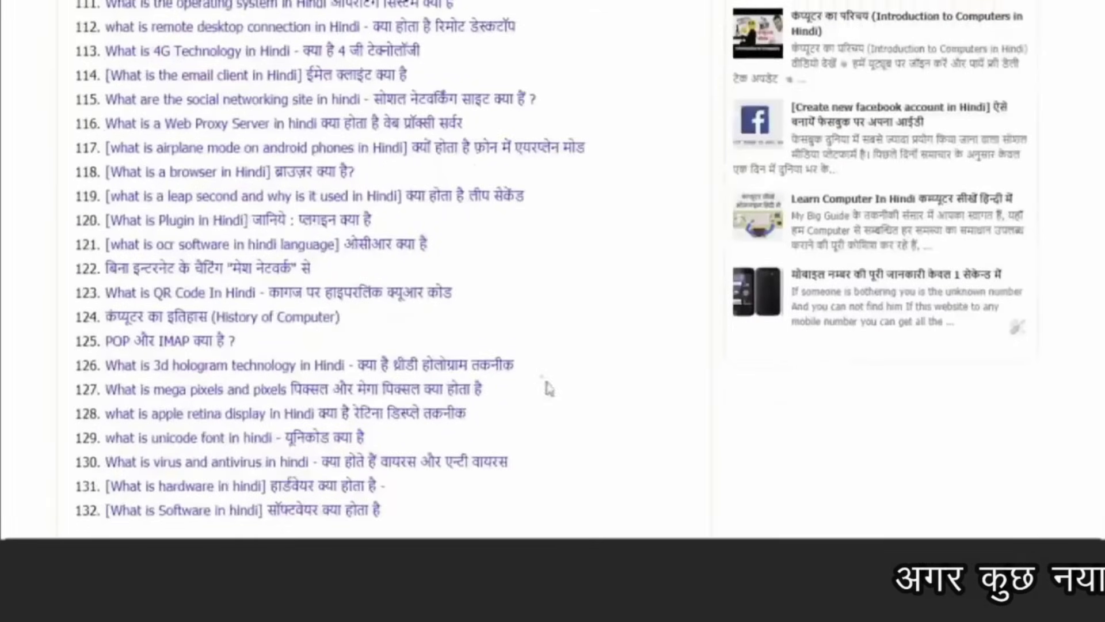
{"action": "scroll", "coordinate": [578, 424], "scroll_direction": "up", "scroll_amount": 5}
{"action": "scroll", "coordinate": [577, 425], "scroll_direction": "up", "scroll_amount": 10}
{"action": "scroll", "coordinate": [577, 424], "scroll_direction": "up", "scroll_amount": 9}
{"action": "scroll", "coordinate": [604, 426], "scroll_direction": "up", "scroll_amount": 8}
{"action": "scroll", "coordinate": [604, 426], "scroll_direction": "up", "scroll_amount": 4}
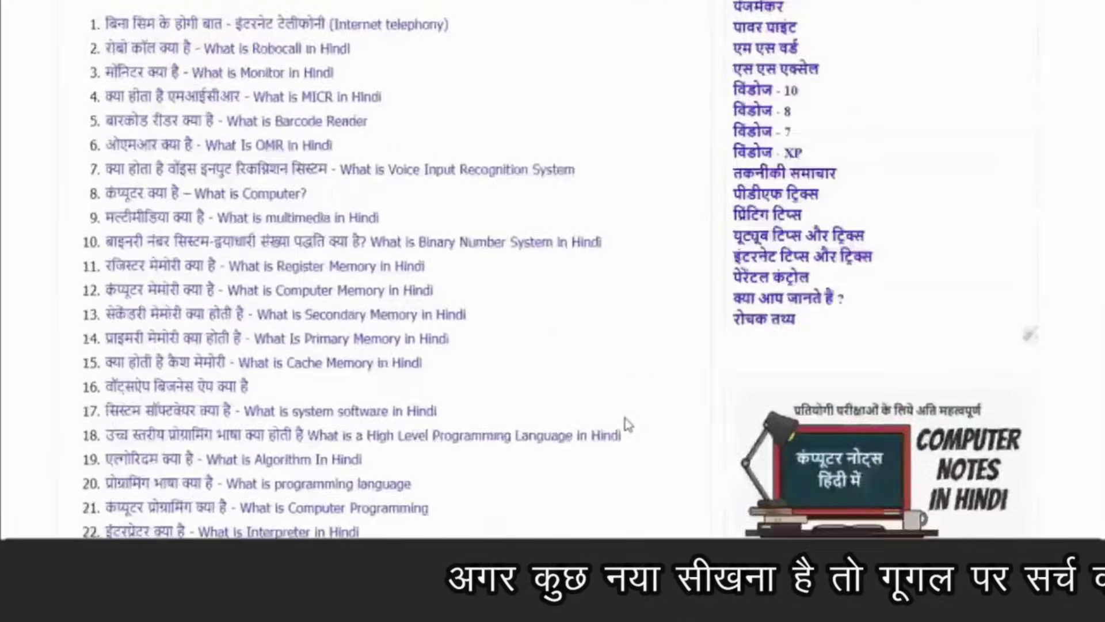